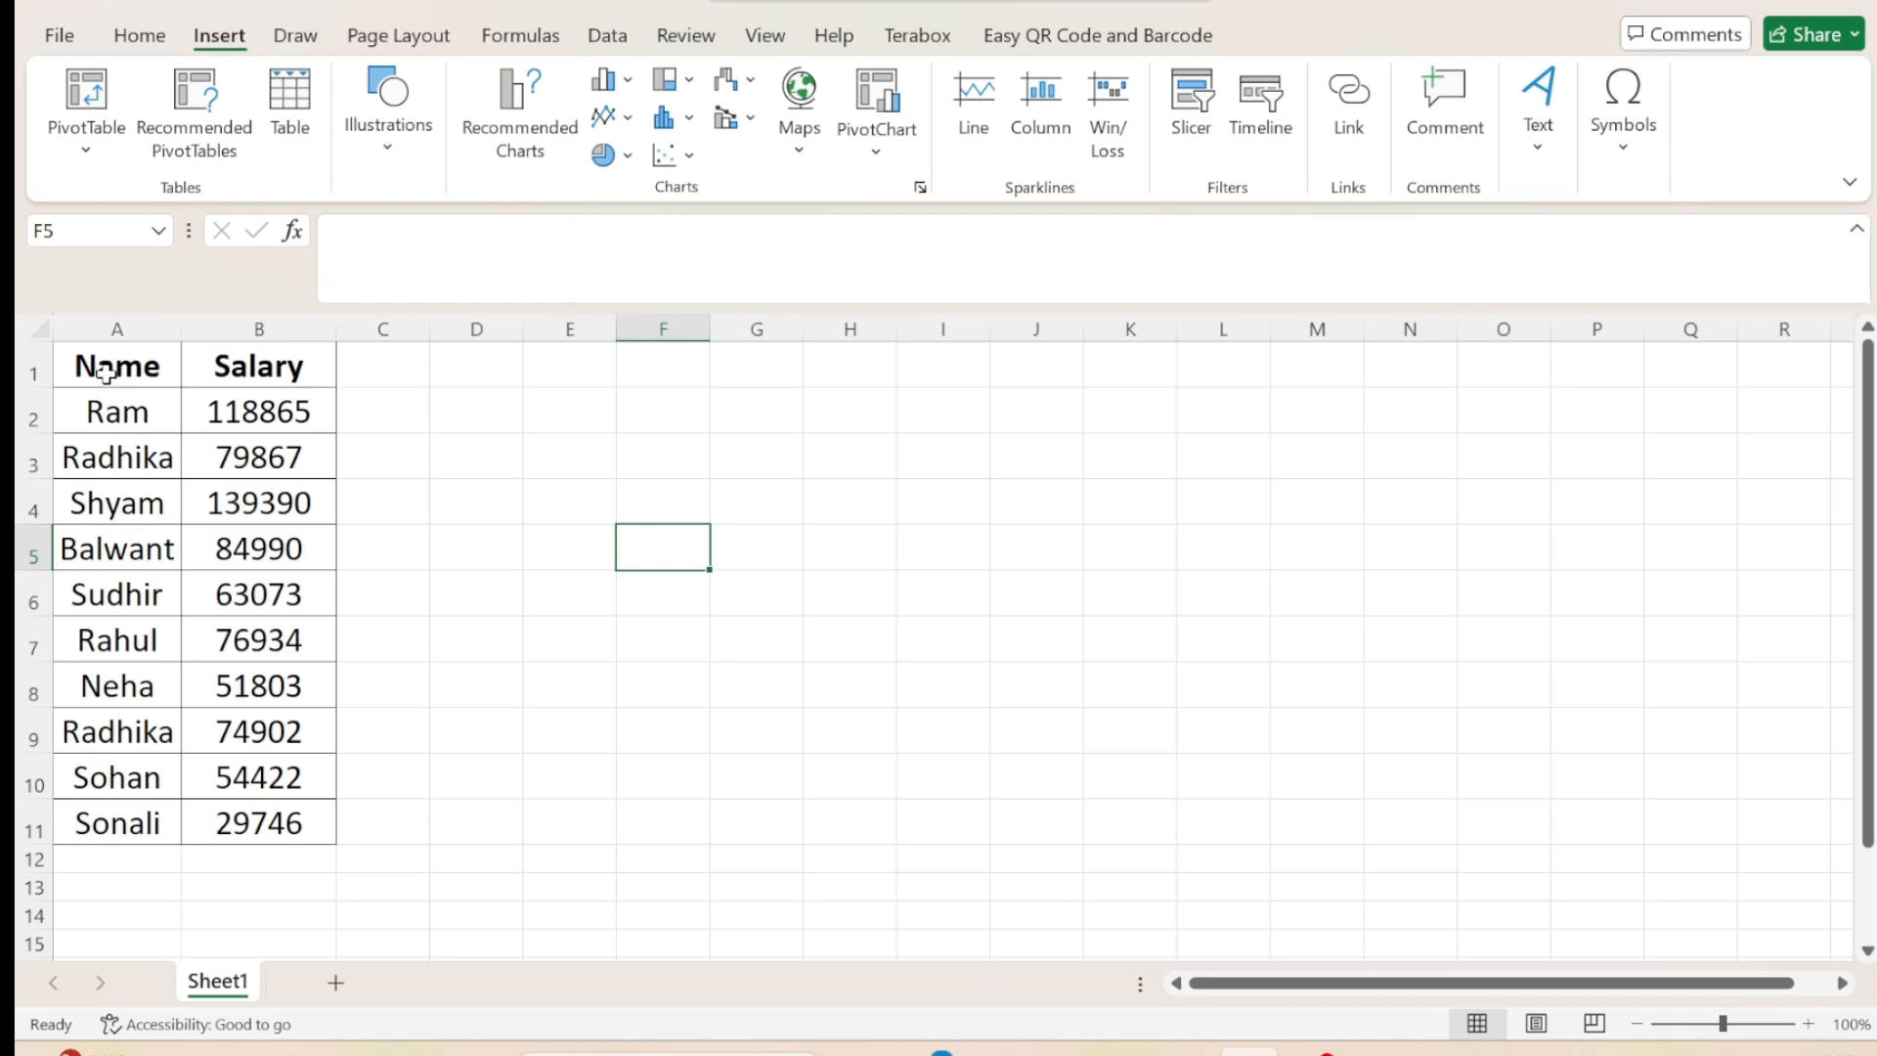
Preview the recommended charts and the full list of chart types for the Name and Salary data in A1:B11.
{"action": "left_click_drag", "start_coordinate": [105, 372], "coordinate": [256, 802]}
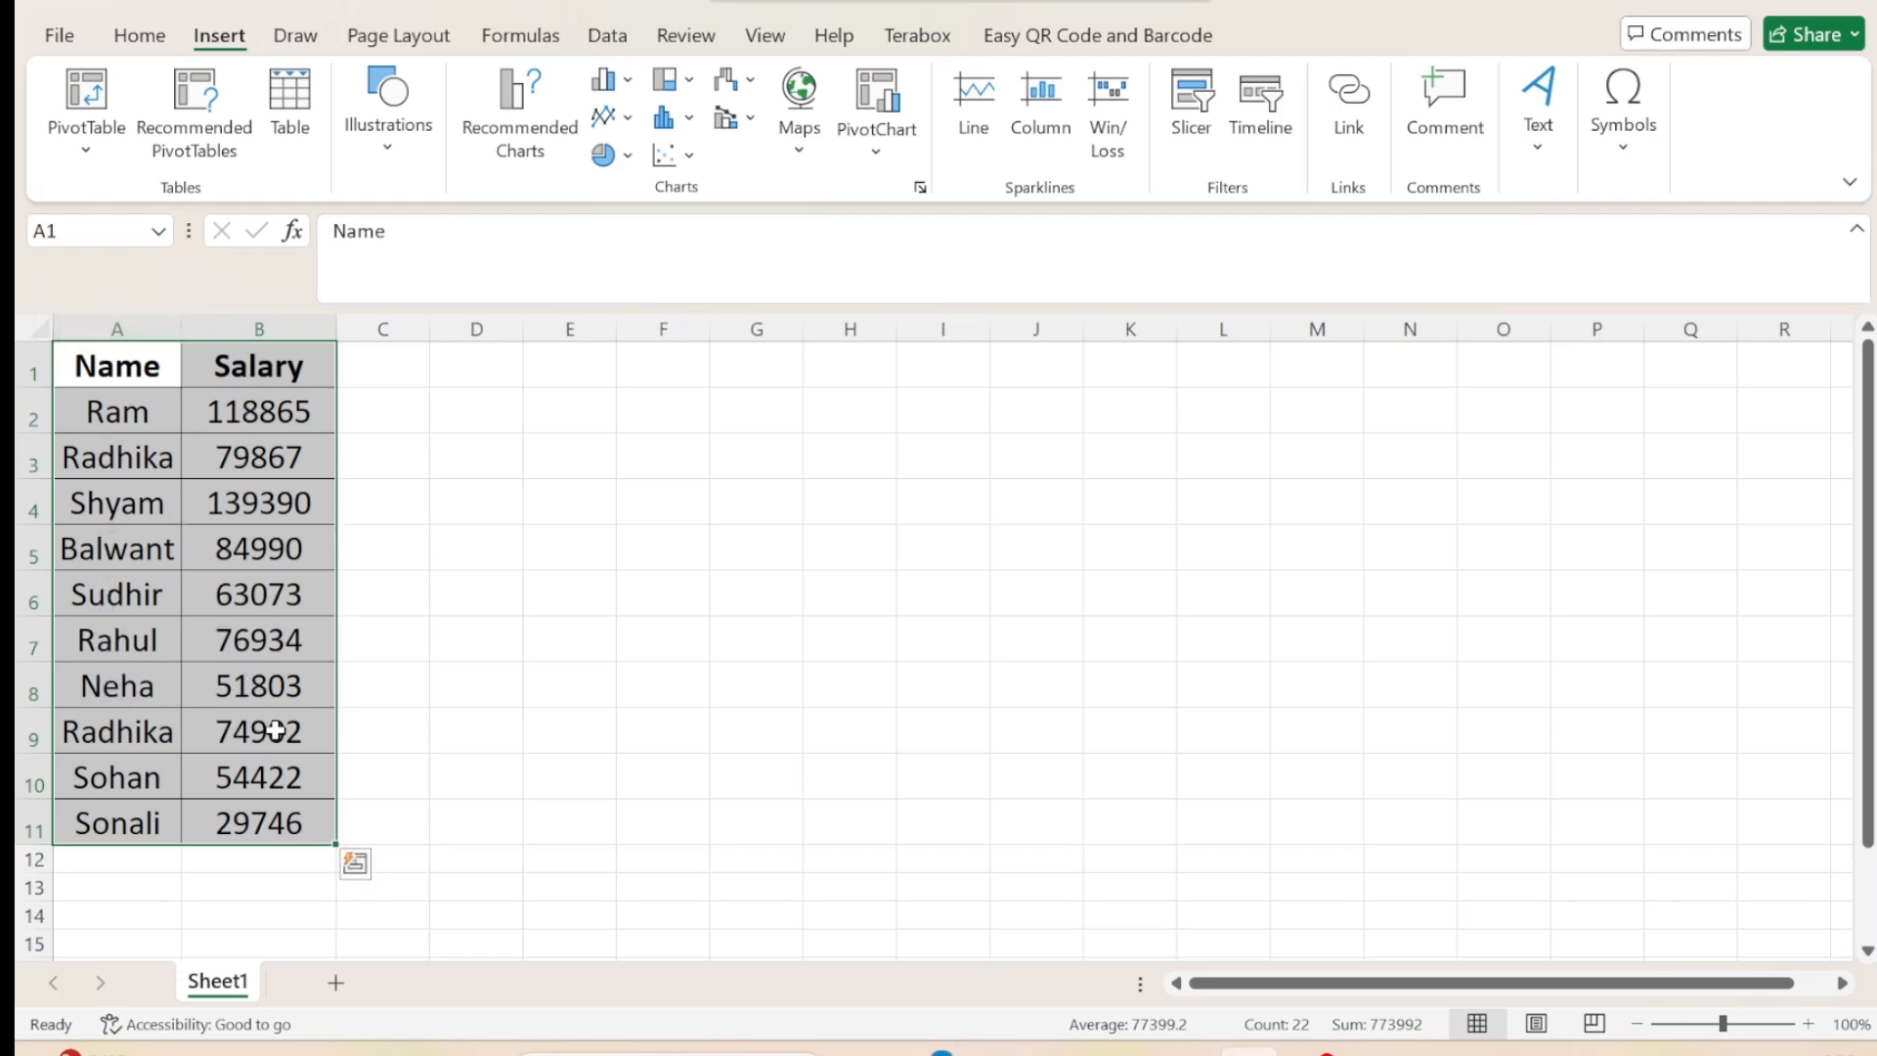
{"action": "left_click", "coordinate": [519, 132]}
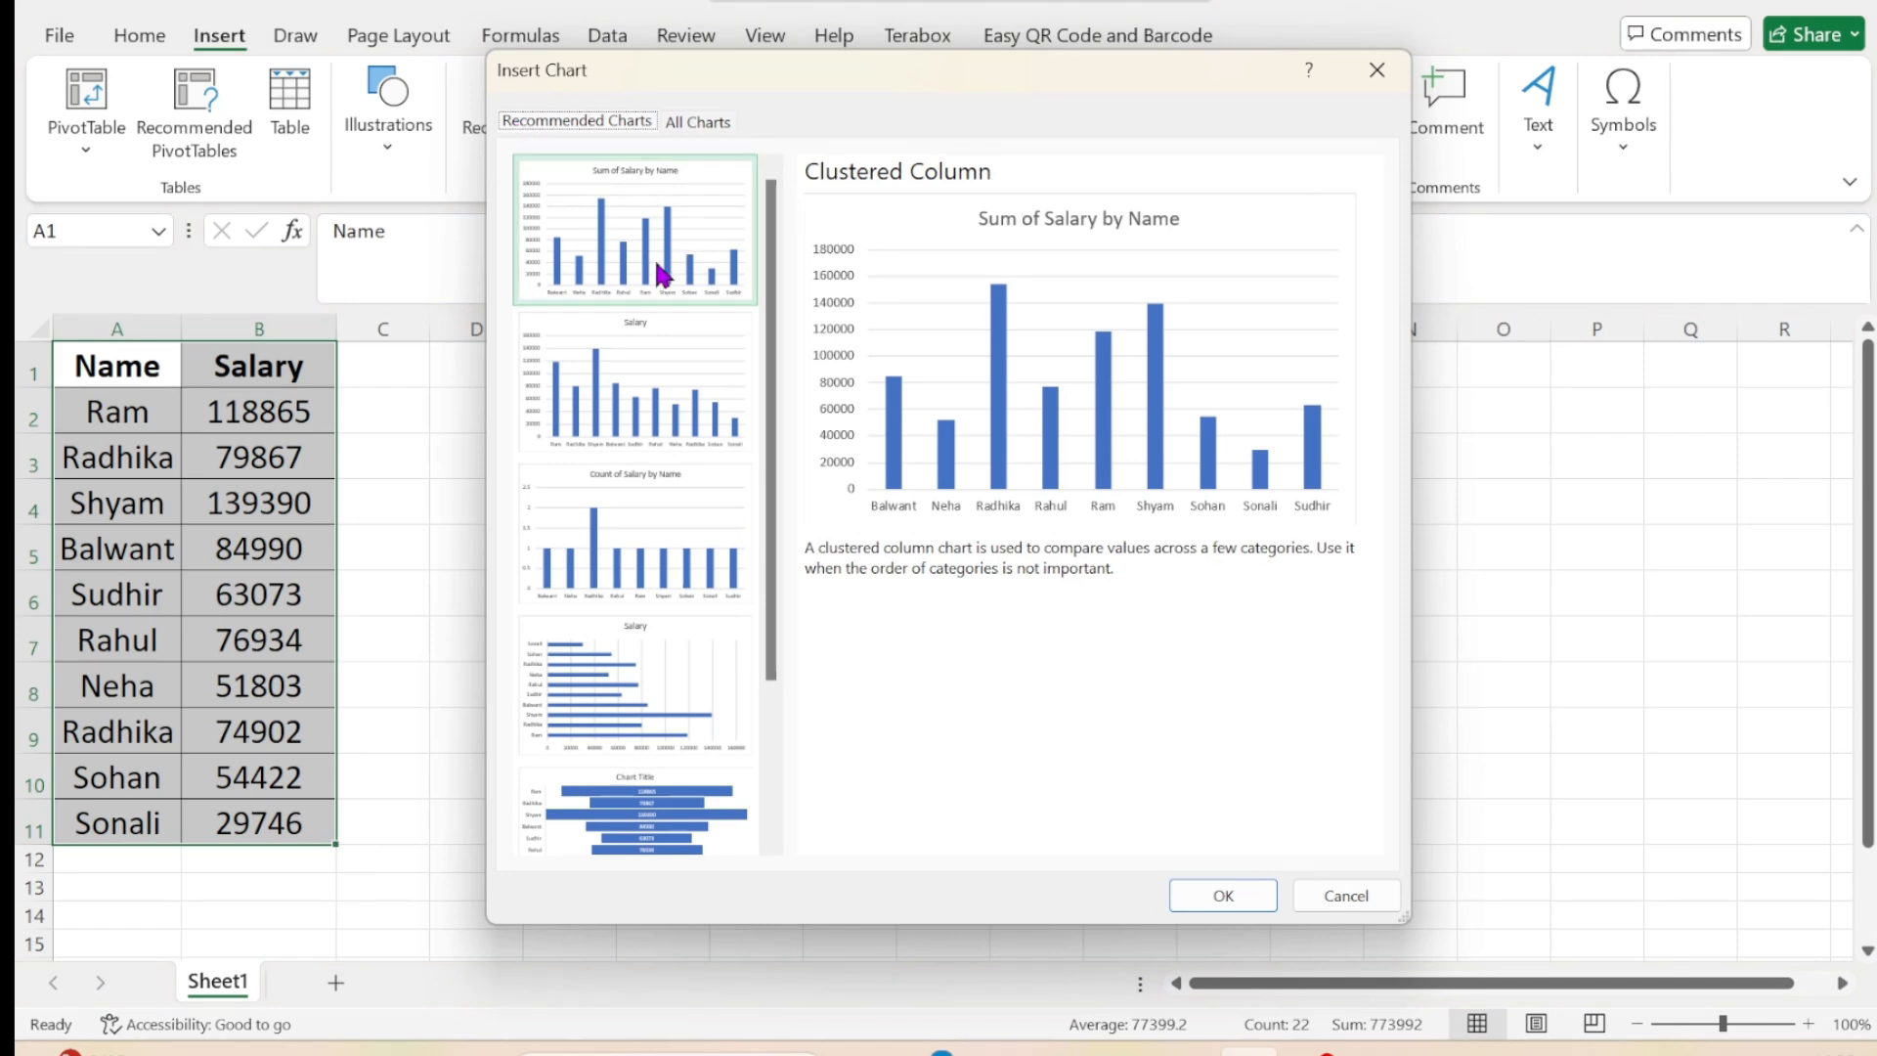
{"action": "left_click", "coordinate": [680, 414]}
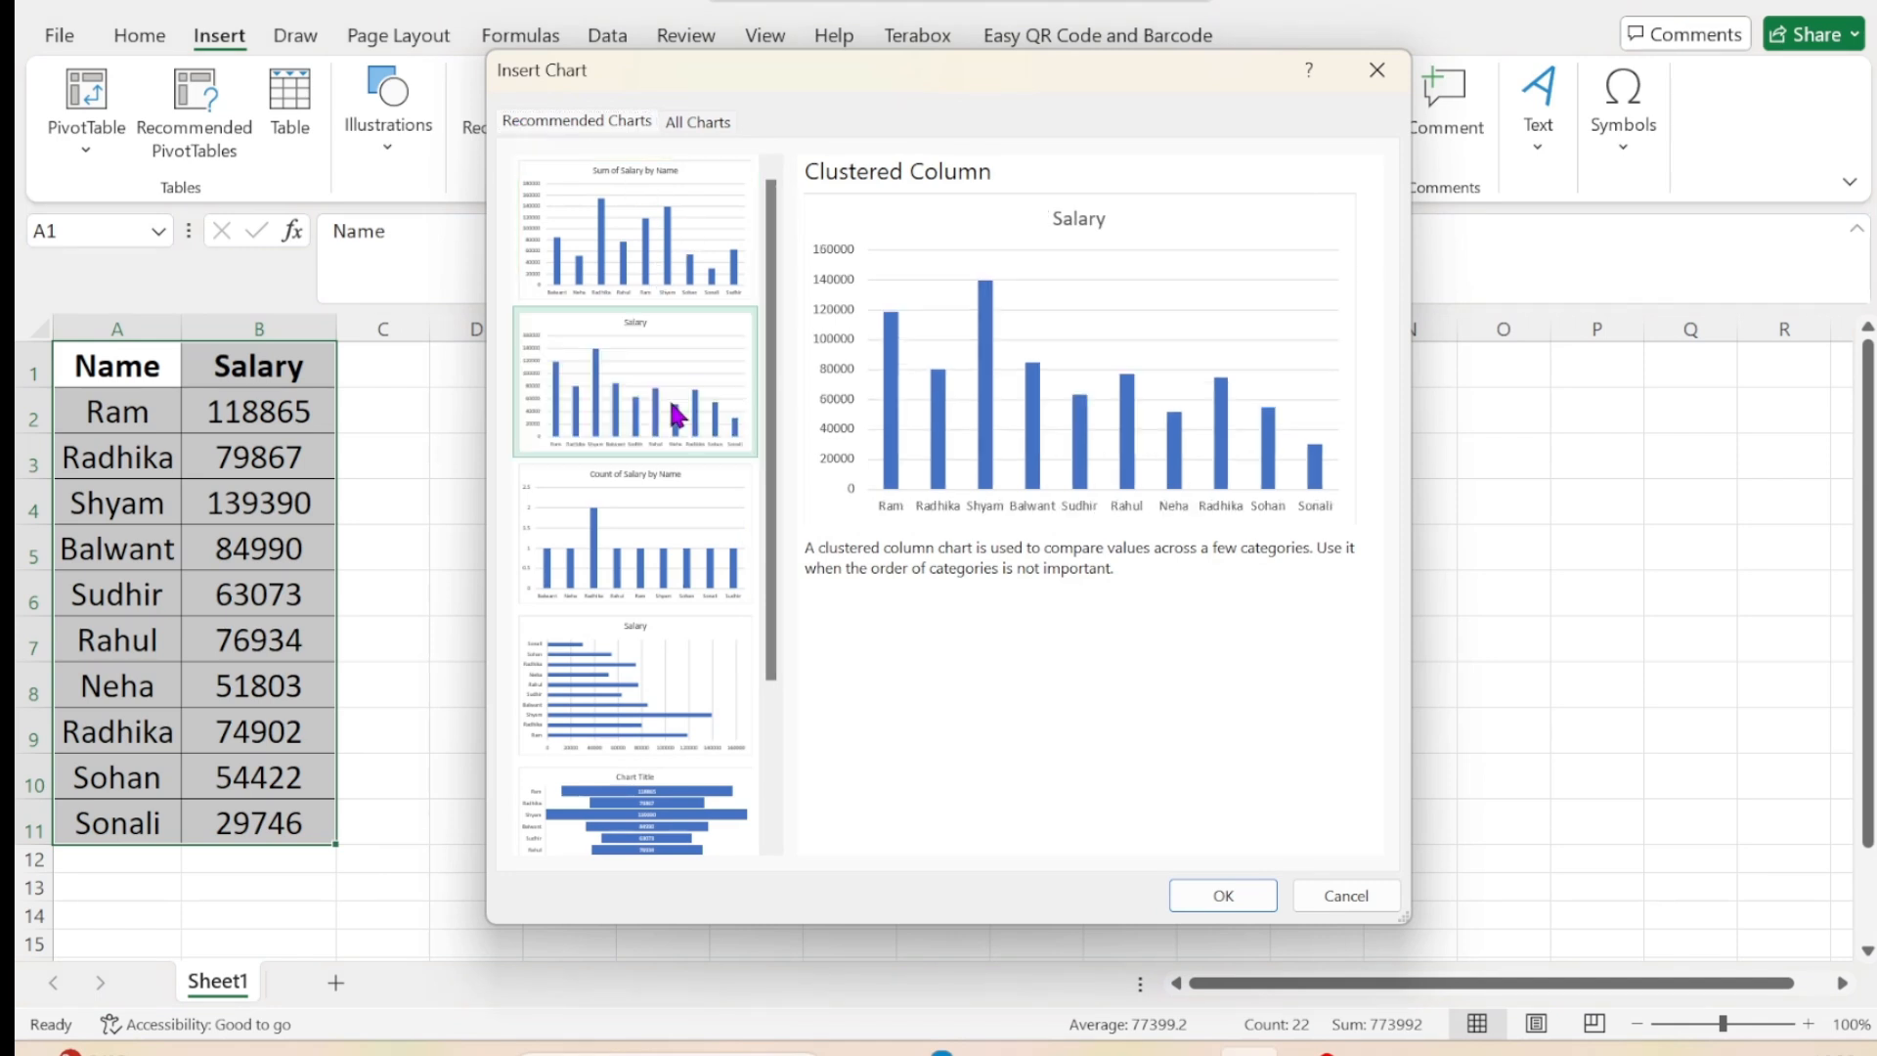
{"action": "left_click", "coordinate": [665, 555]}
{"action": "left_click", "coordinate": [636, 702]}
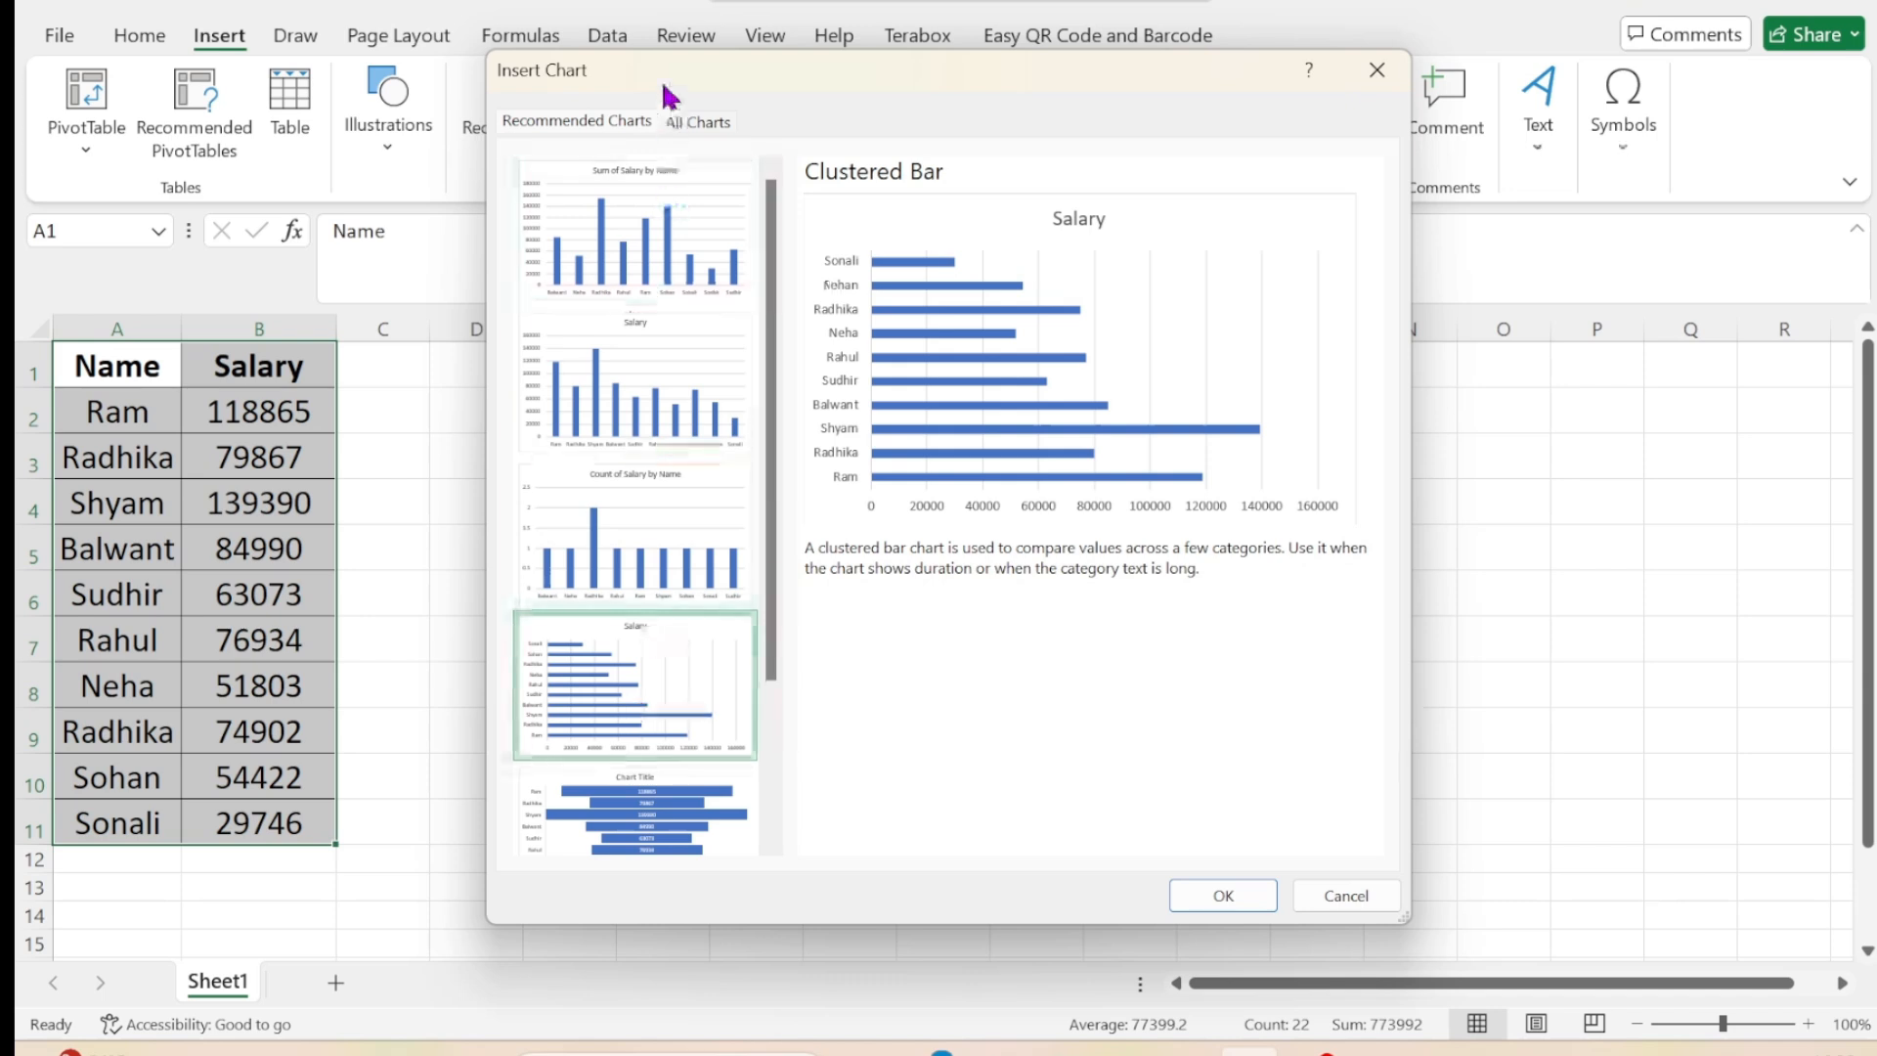
{"action": "left_click", "coordinate": [704, 124]}
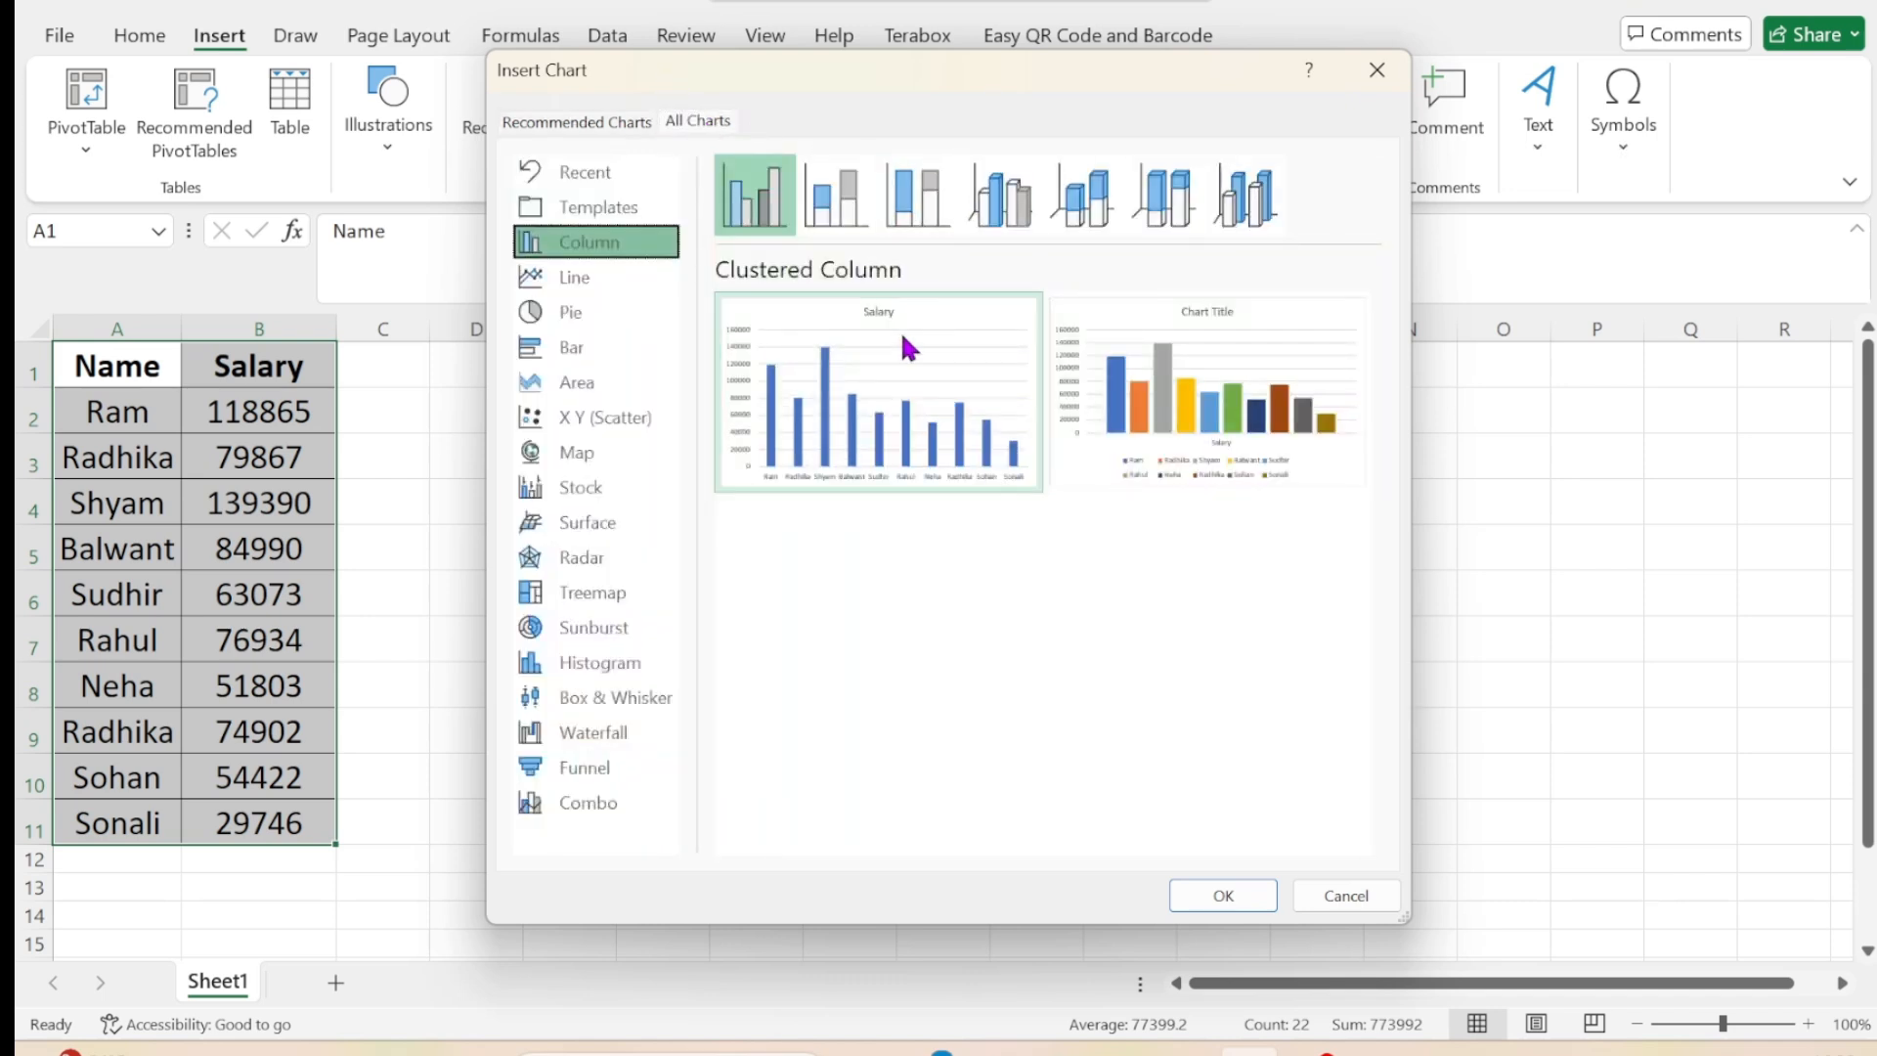
{"action": "mouse_move", "coordinate": [1229, 374]}
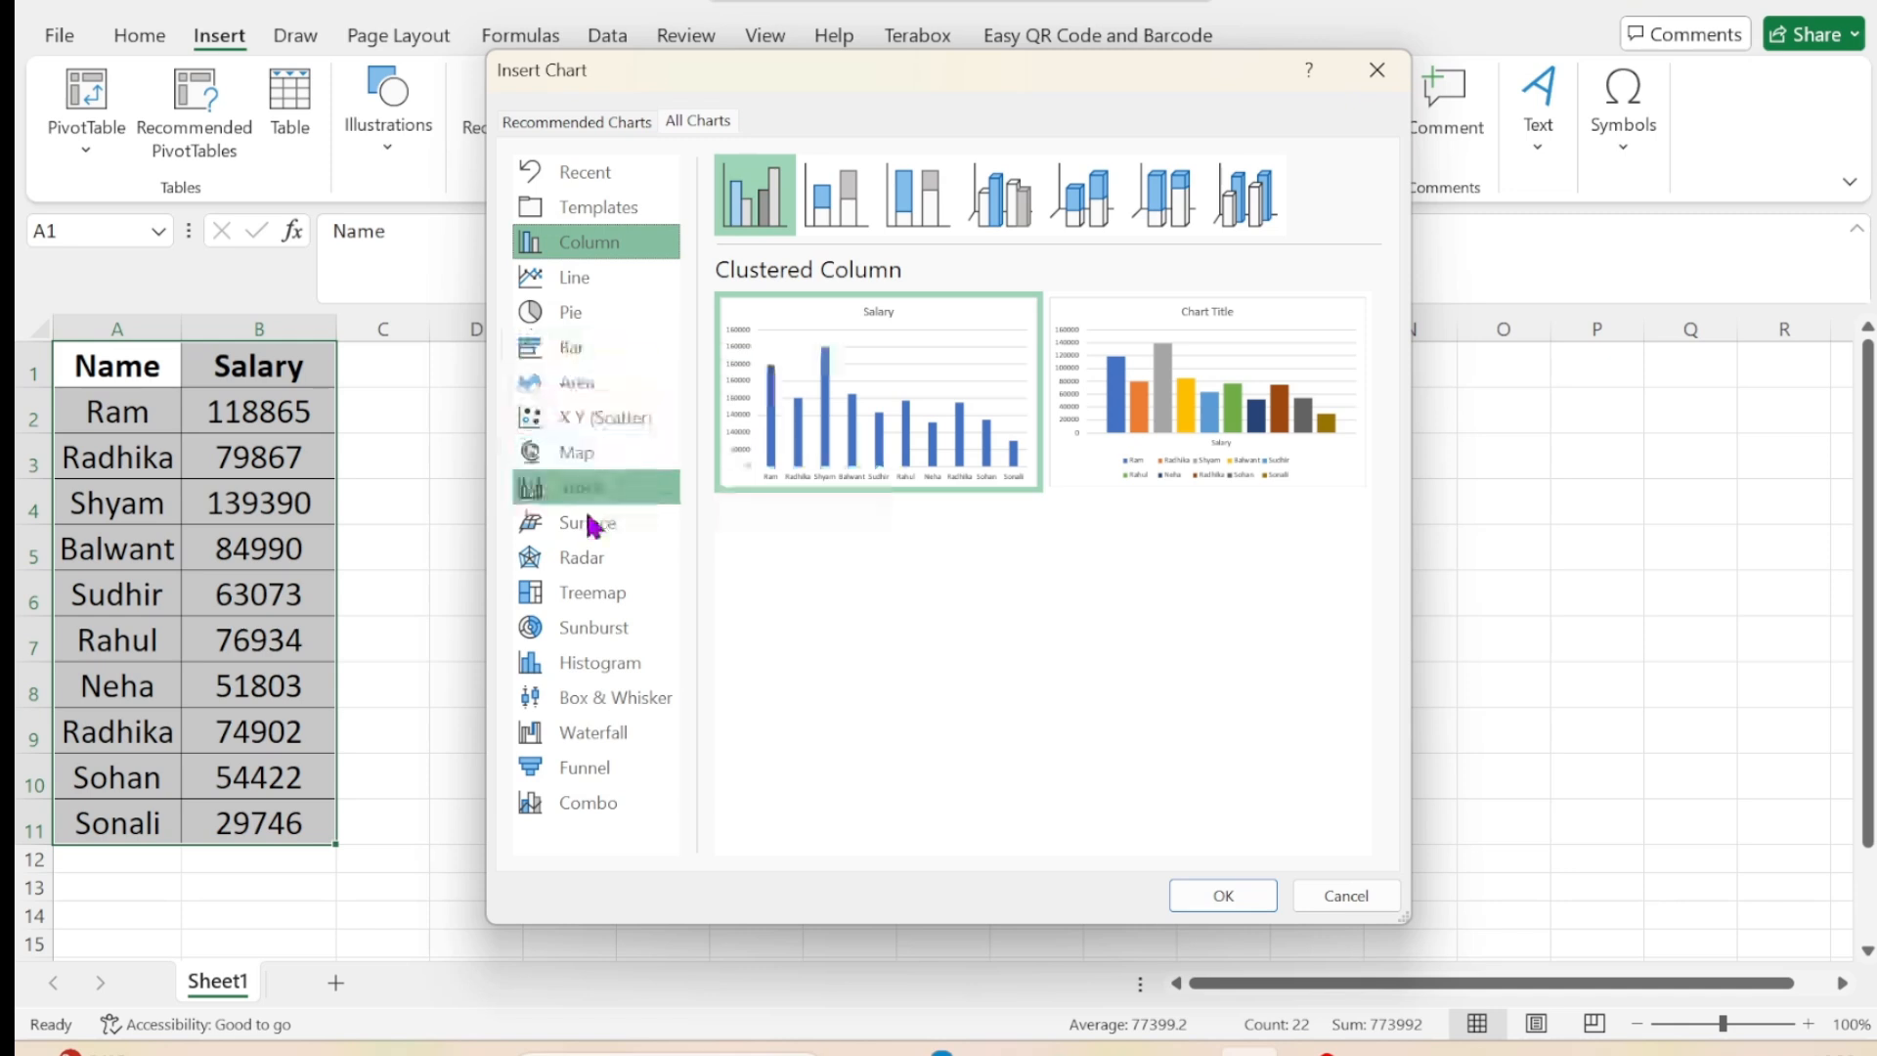
Insert the recommended Sum of Salary by Name clustered column chart and close the PivotChart Fields pane.
{"action": "left_click", "coordinate": [564, 124]}
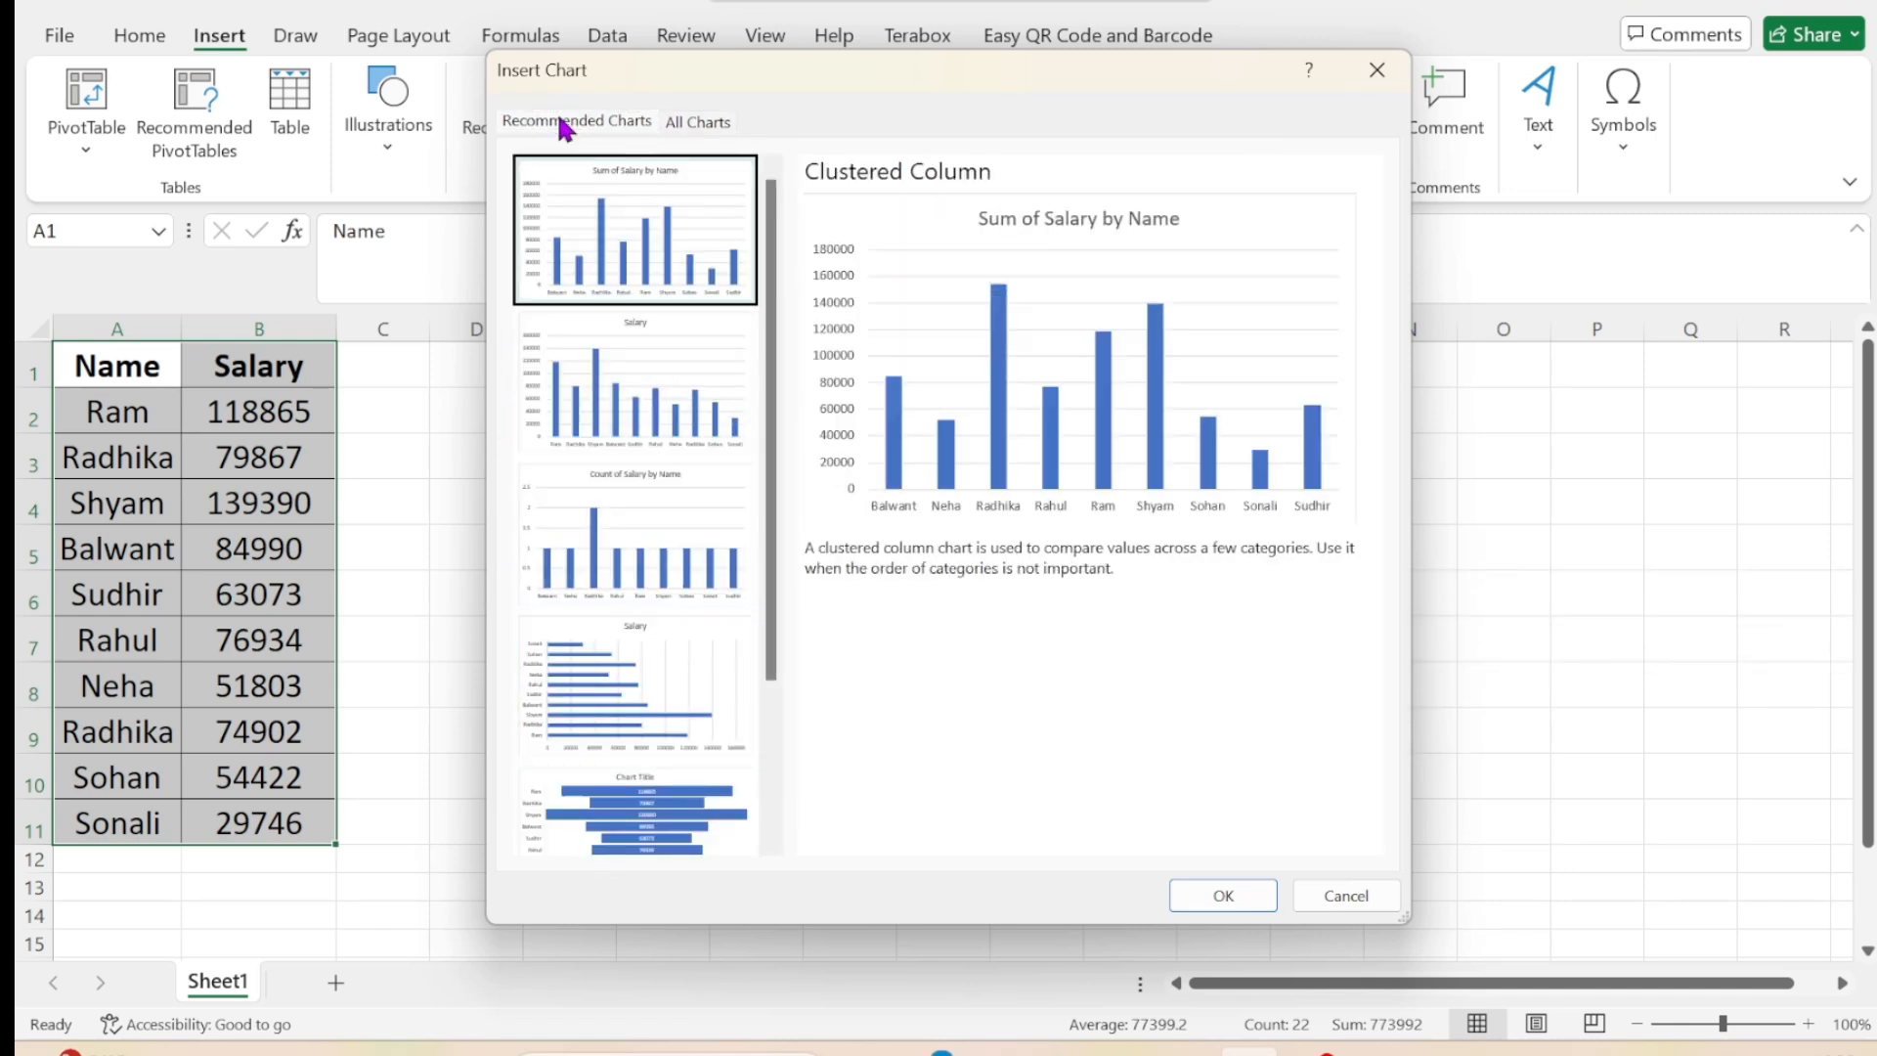
{"action": "left_click", "coordinate": [663, 420]}
{"action": "left_click", "coordinate": [681, 537]}
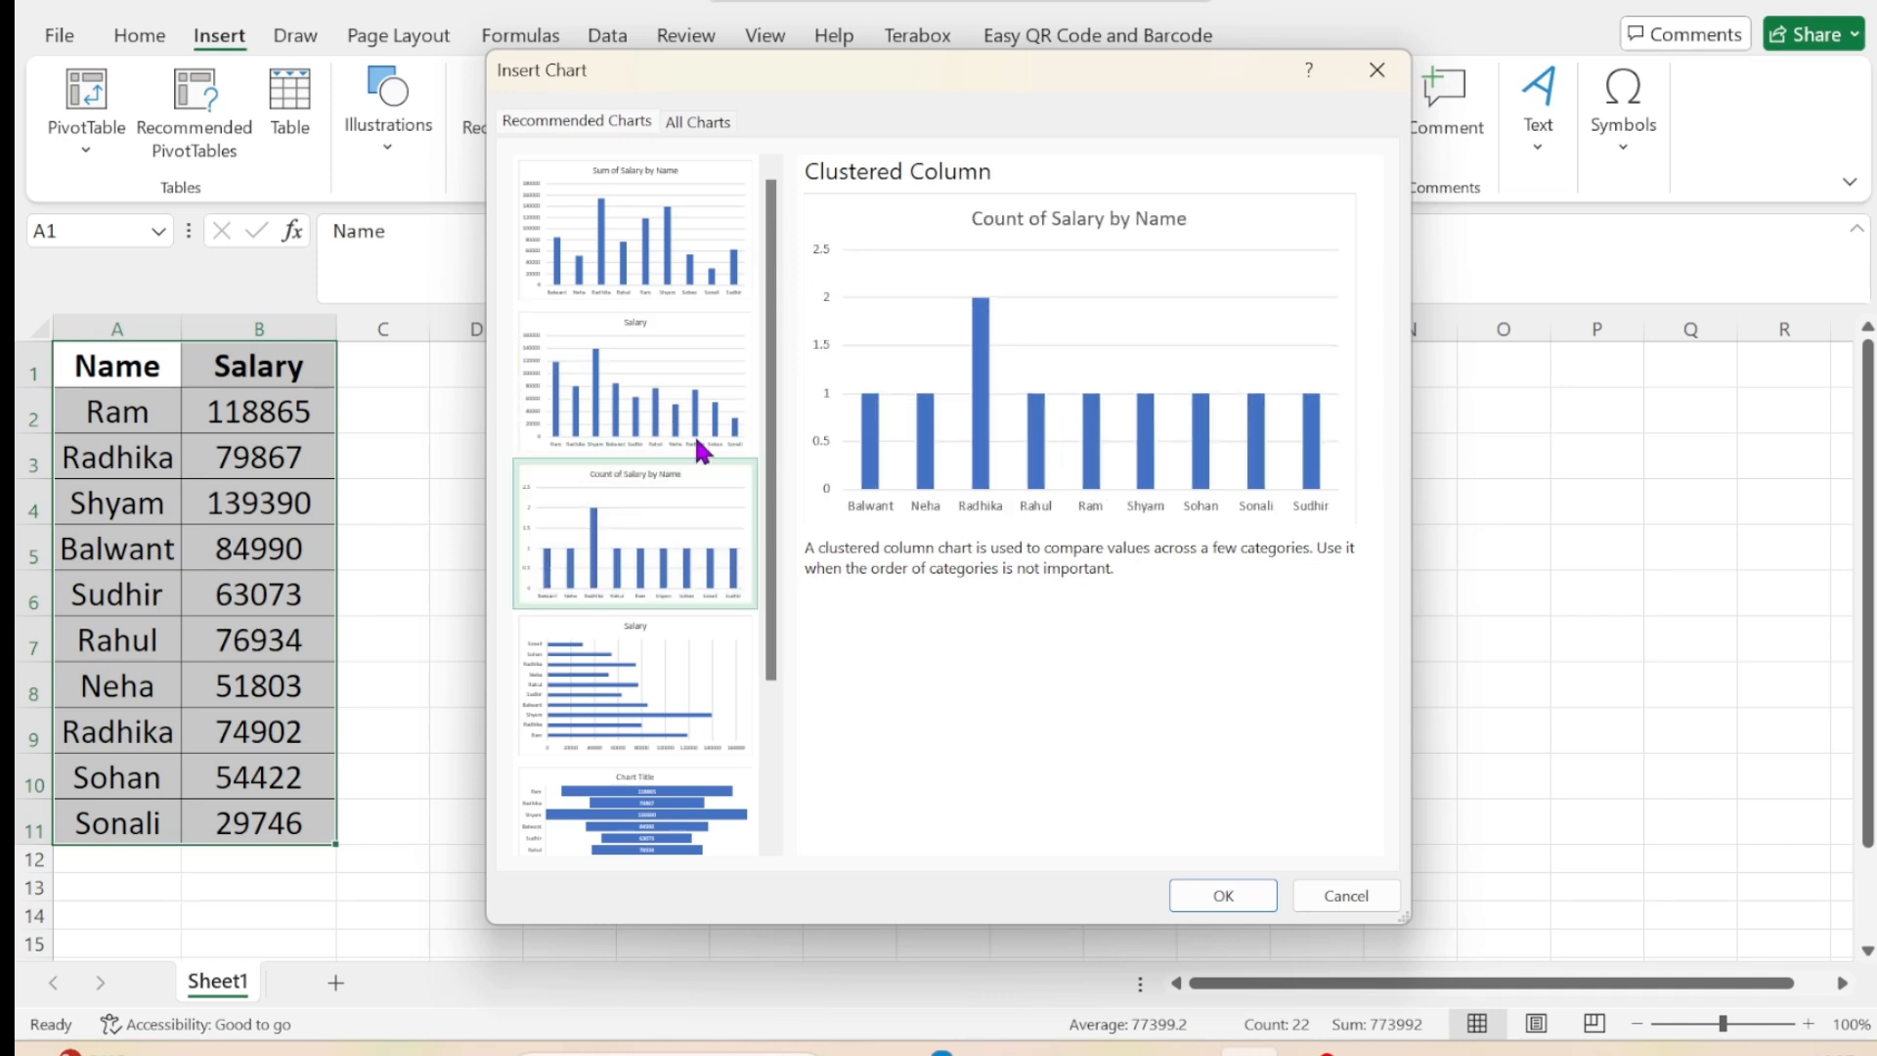
{"action": "left_click", "coordinate": [668, 270]}
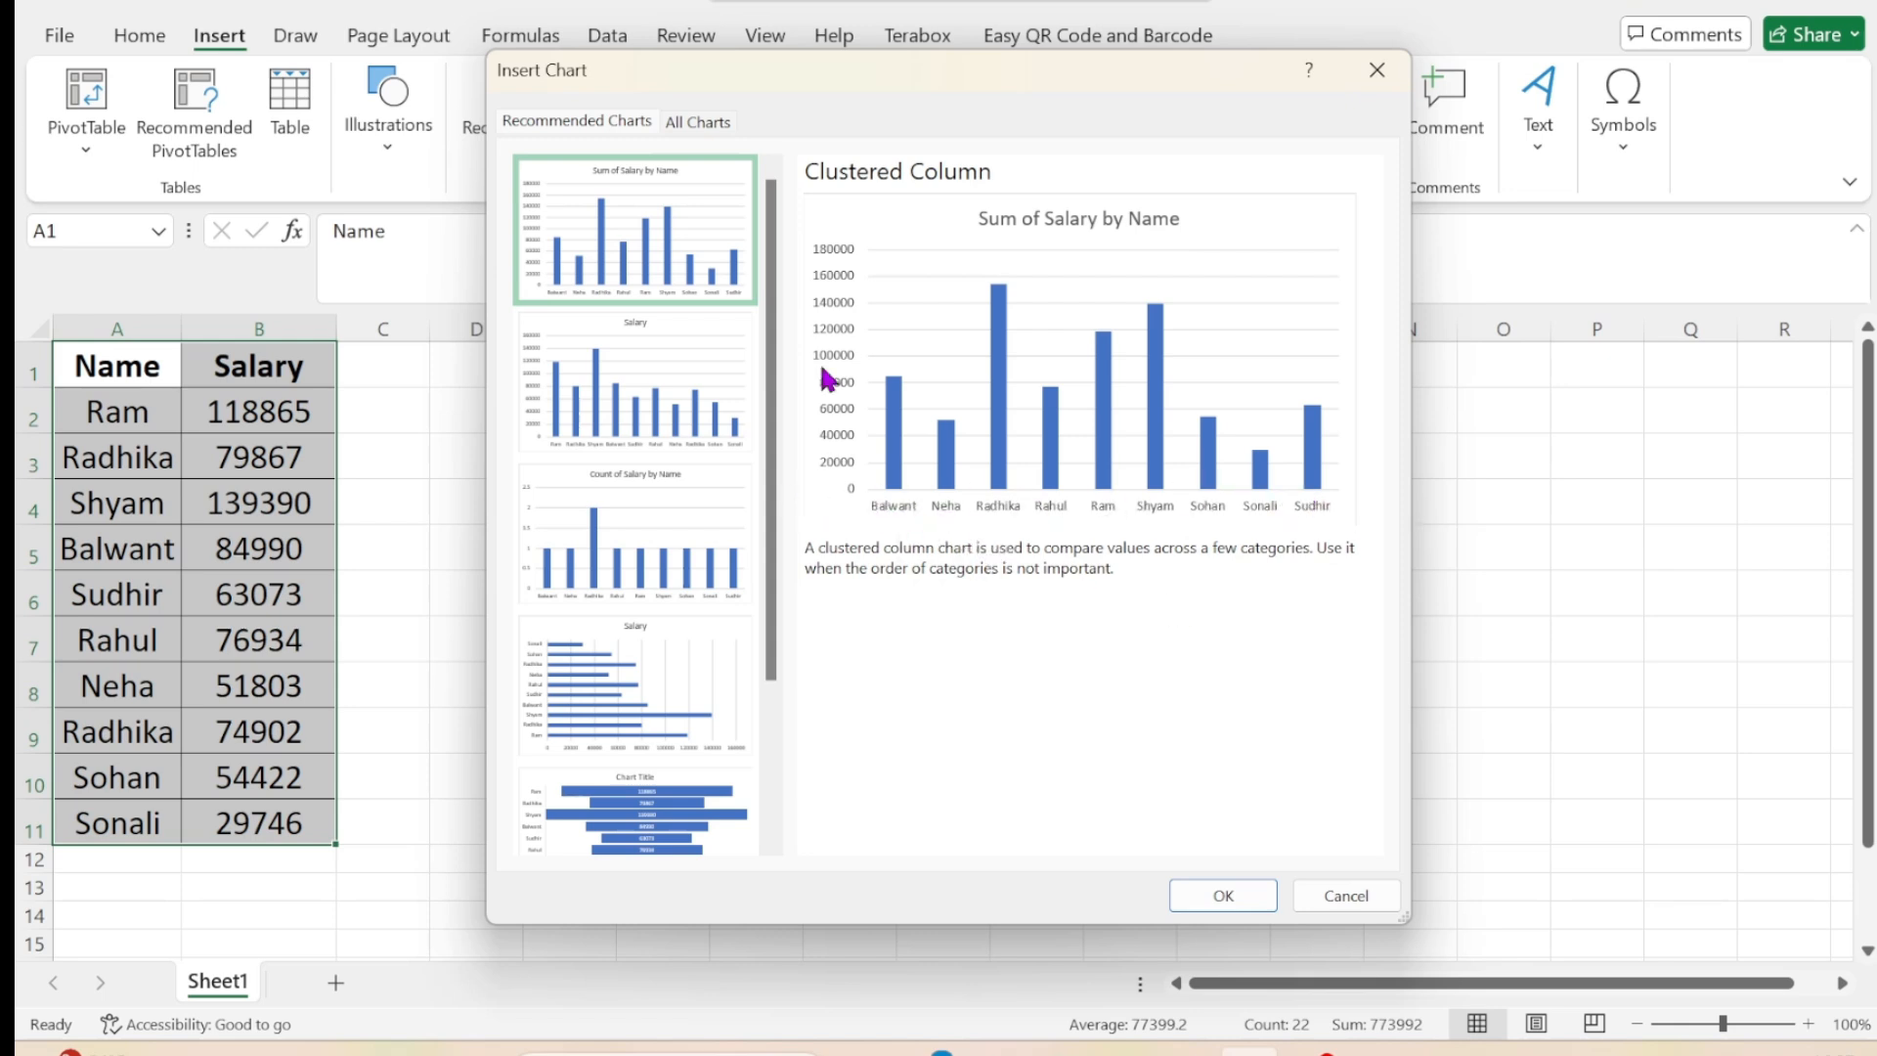
{"action": "left_click", "coordinate": [1246, 896]}
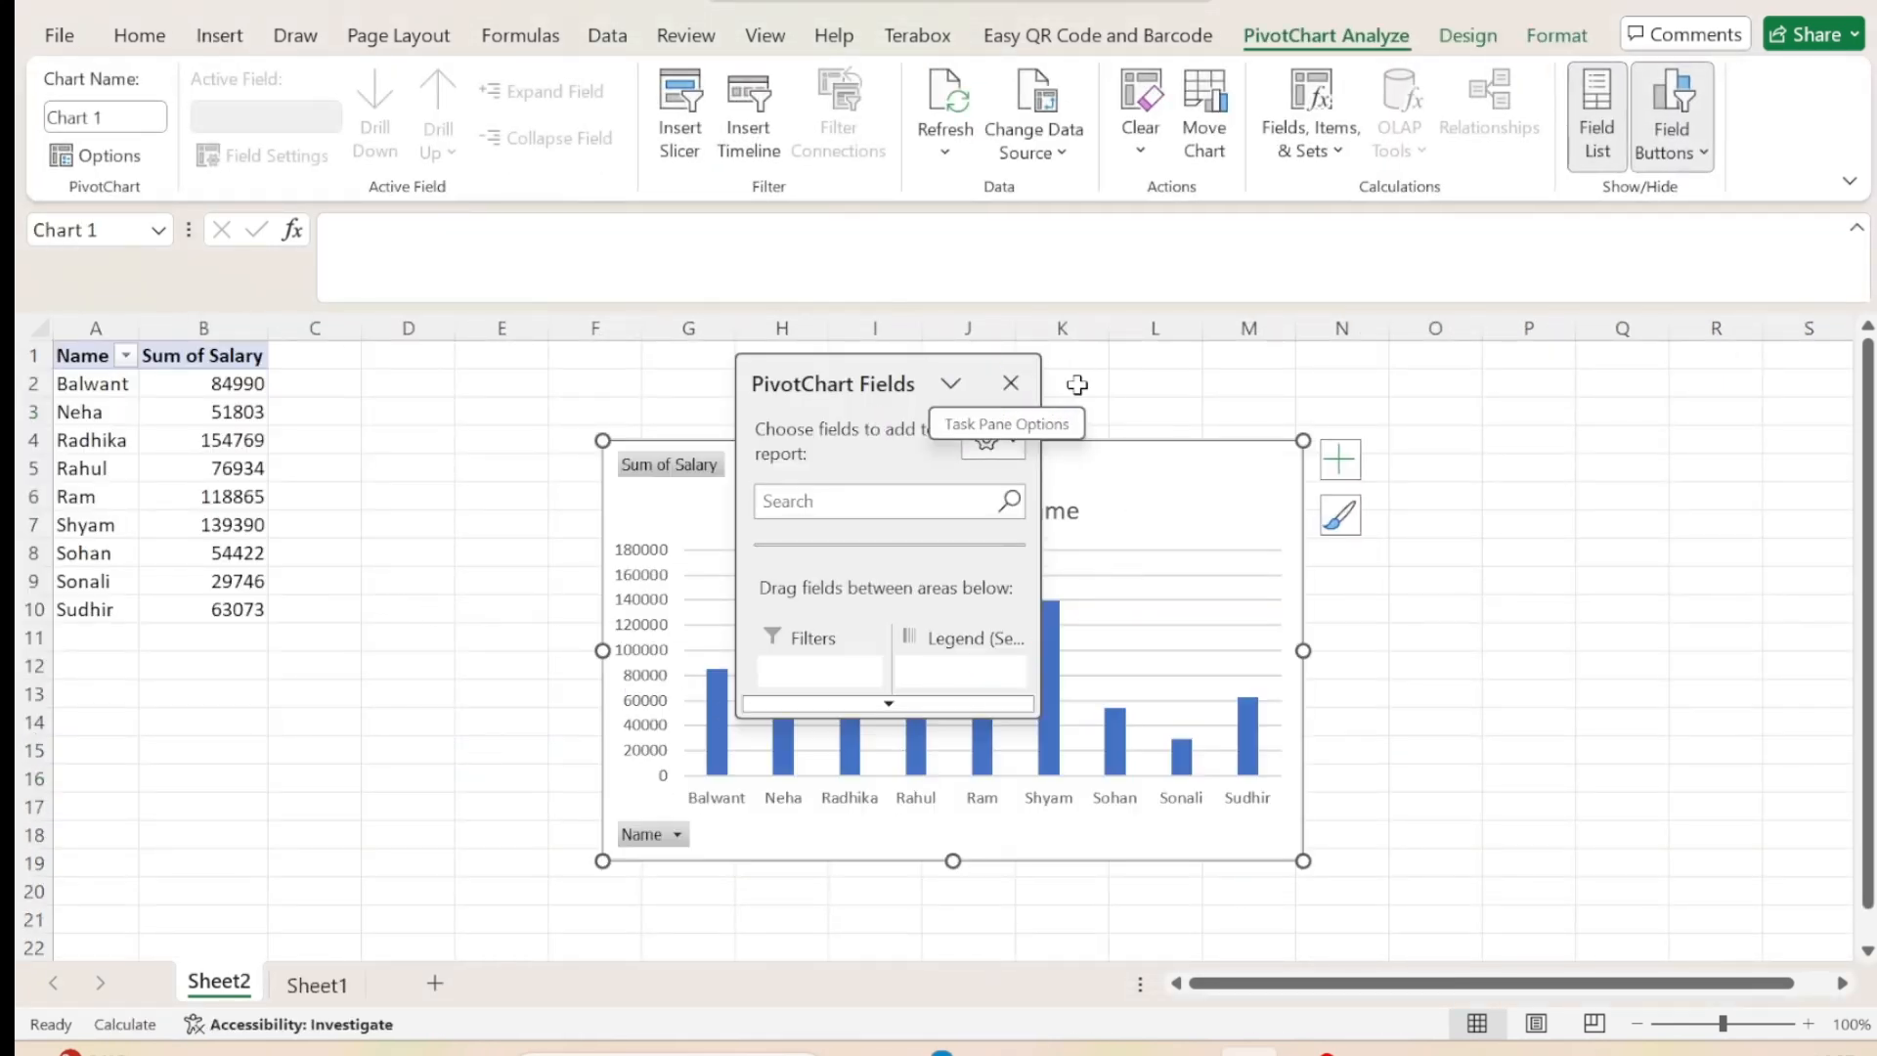
{"action": "left_click", "coordinate": [1011, 385]}
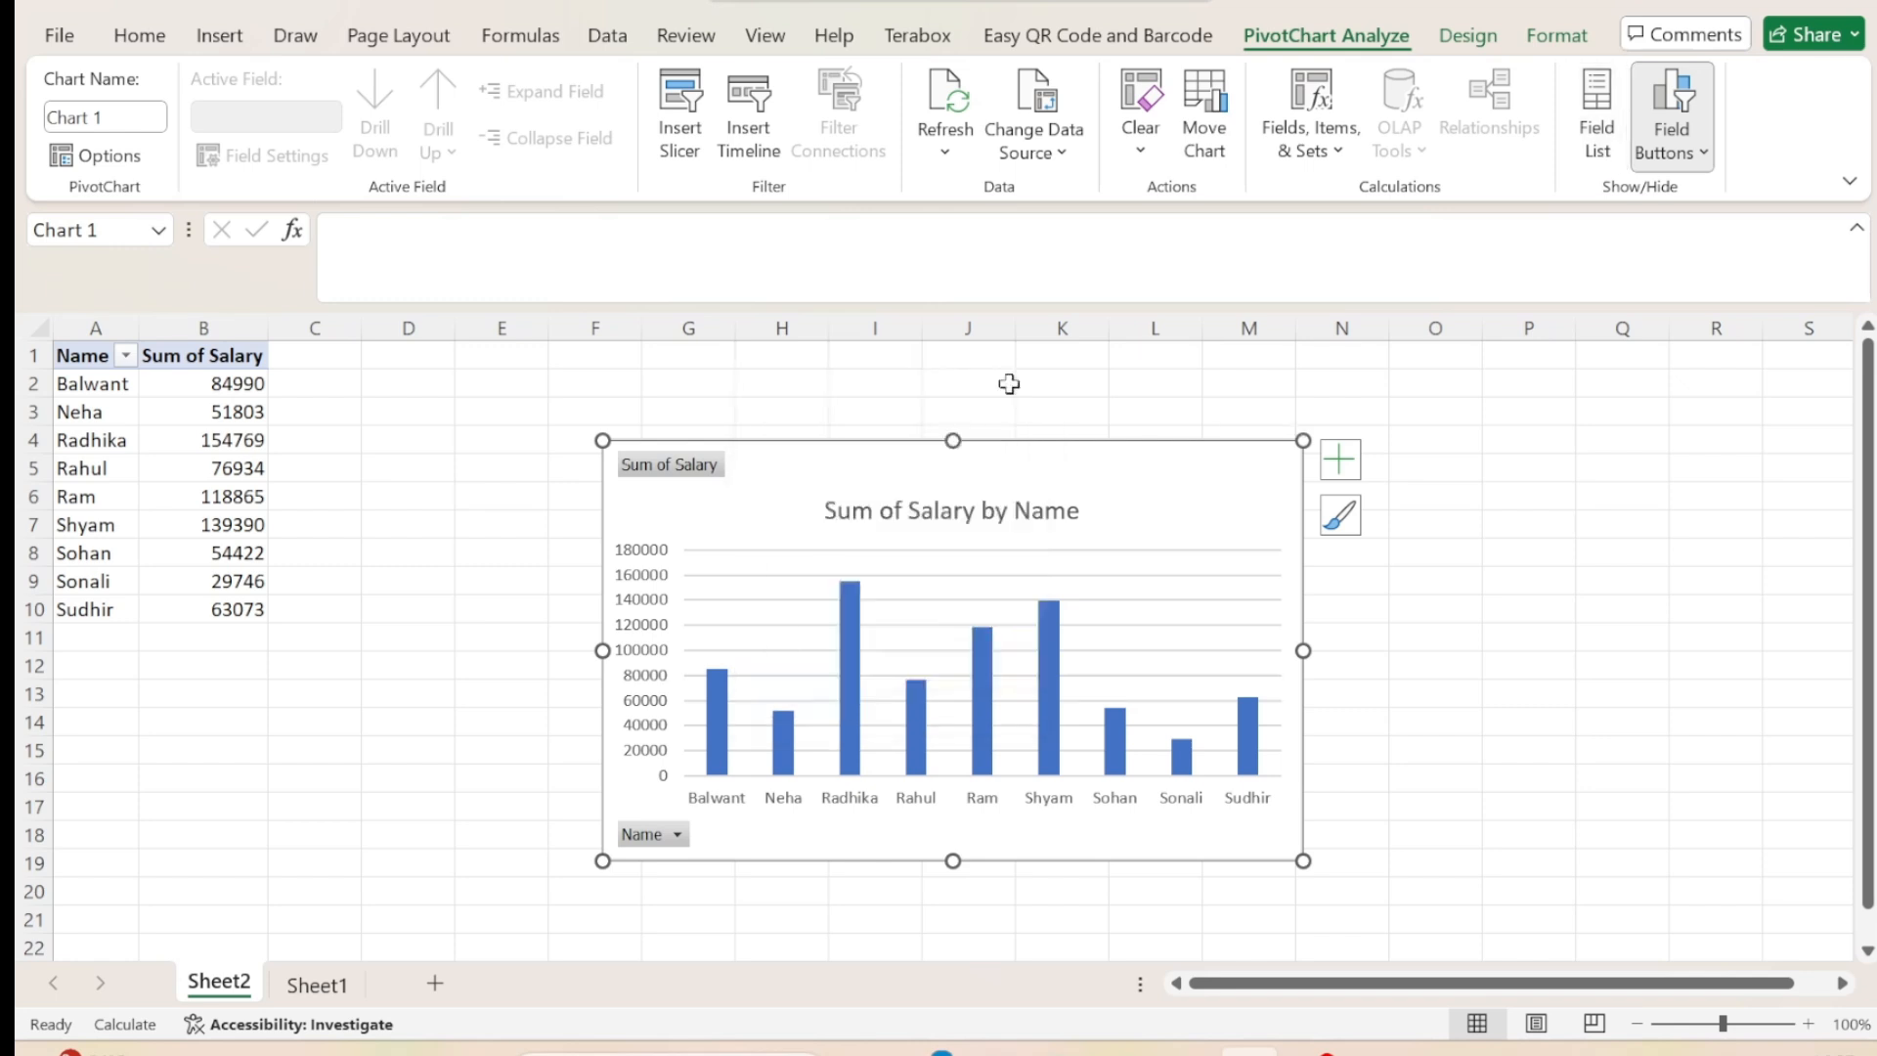
Insert a slicer for the Name field from the pivot chart and delete it again.
{"action": "left_click", "coordinate": [217, 38]}
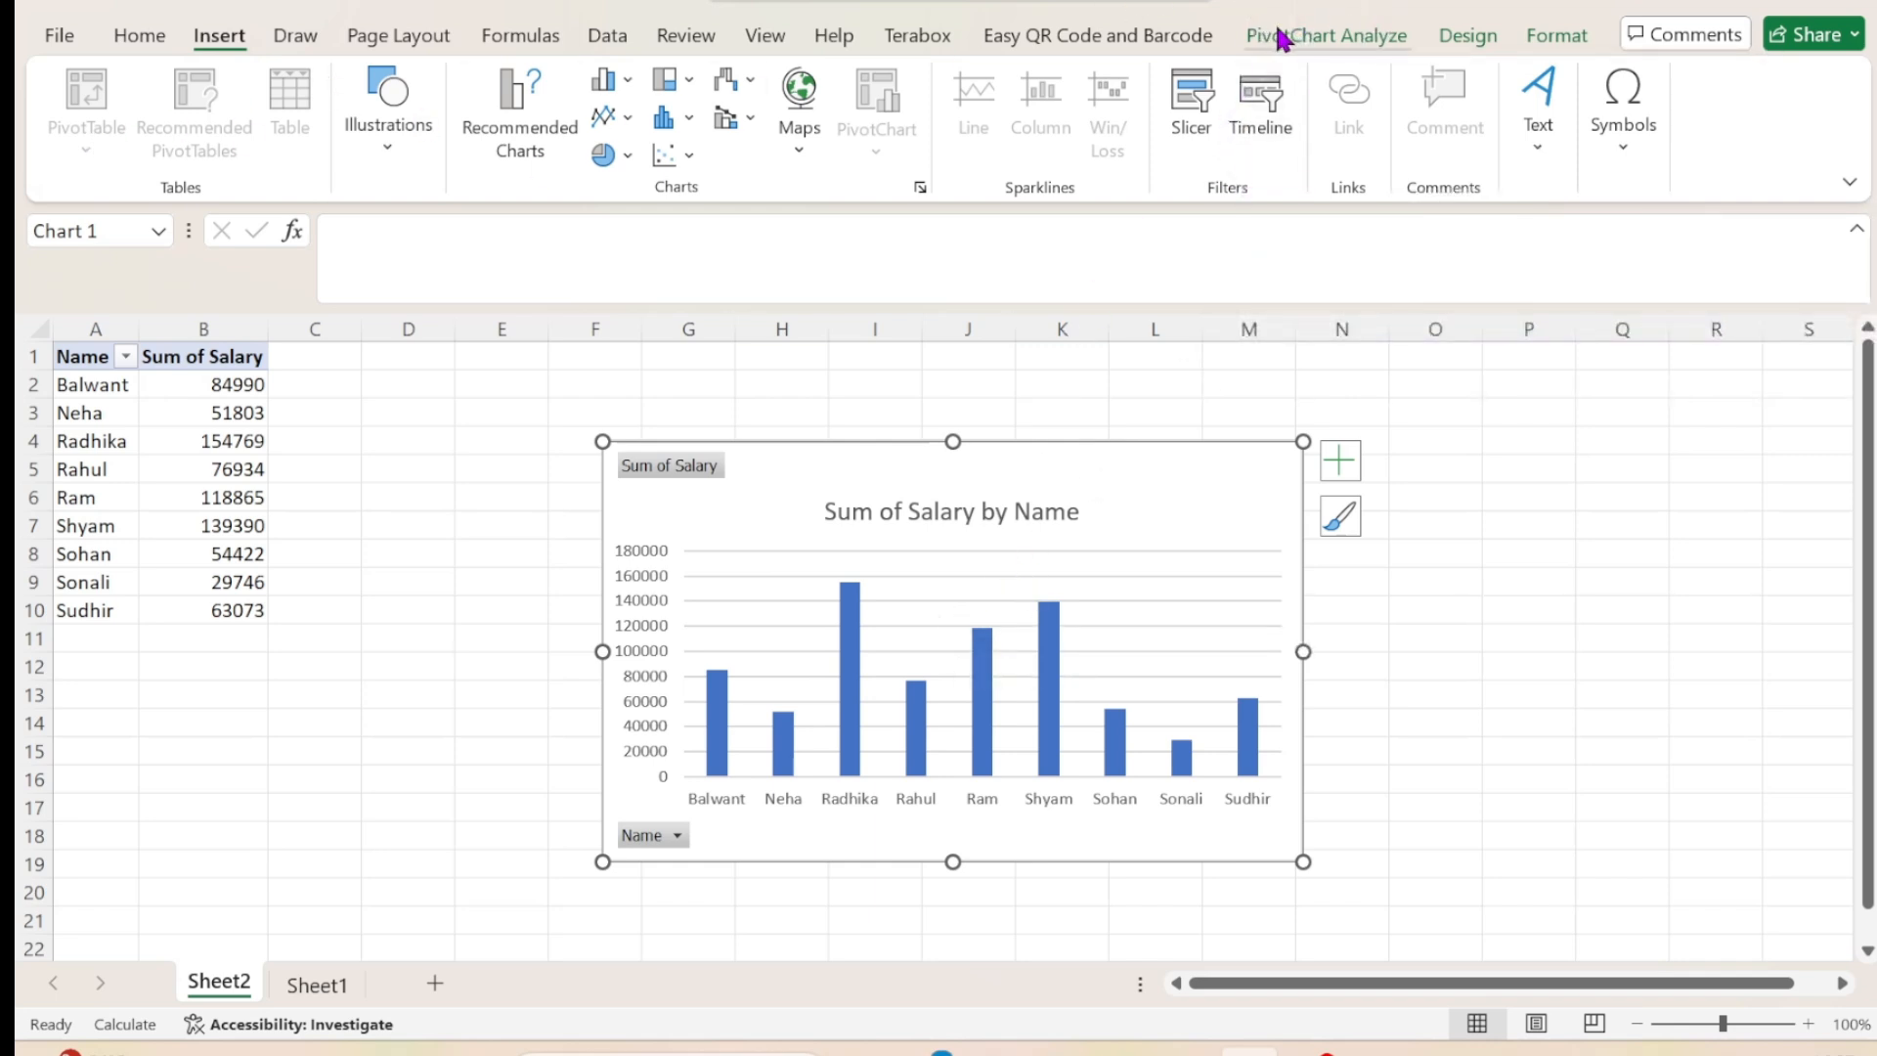
{"action": "left_click", "coordinate": [1310, 35]}
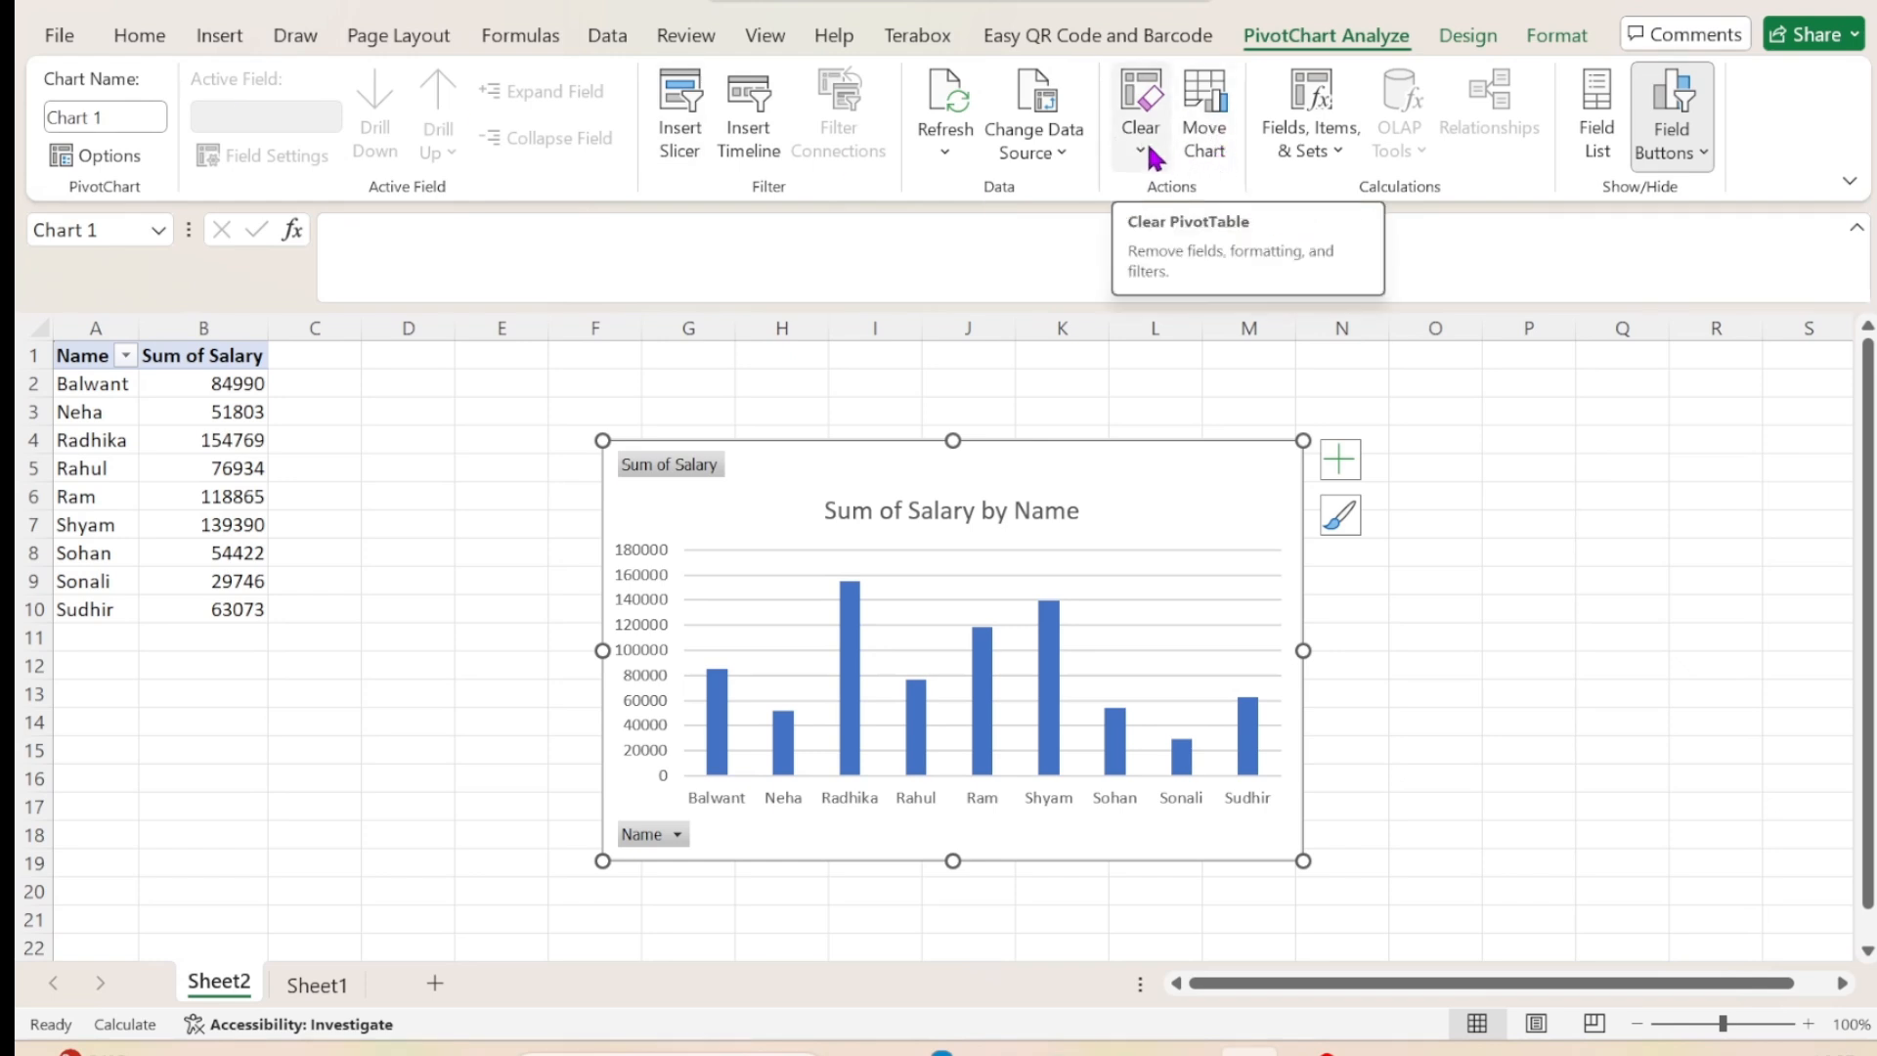
{"action": "left_click", "coordinate": [677, 142]}
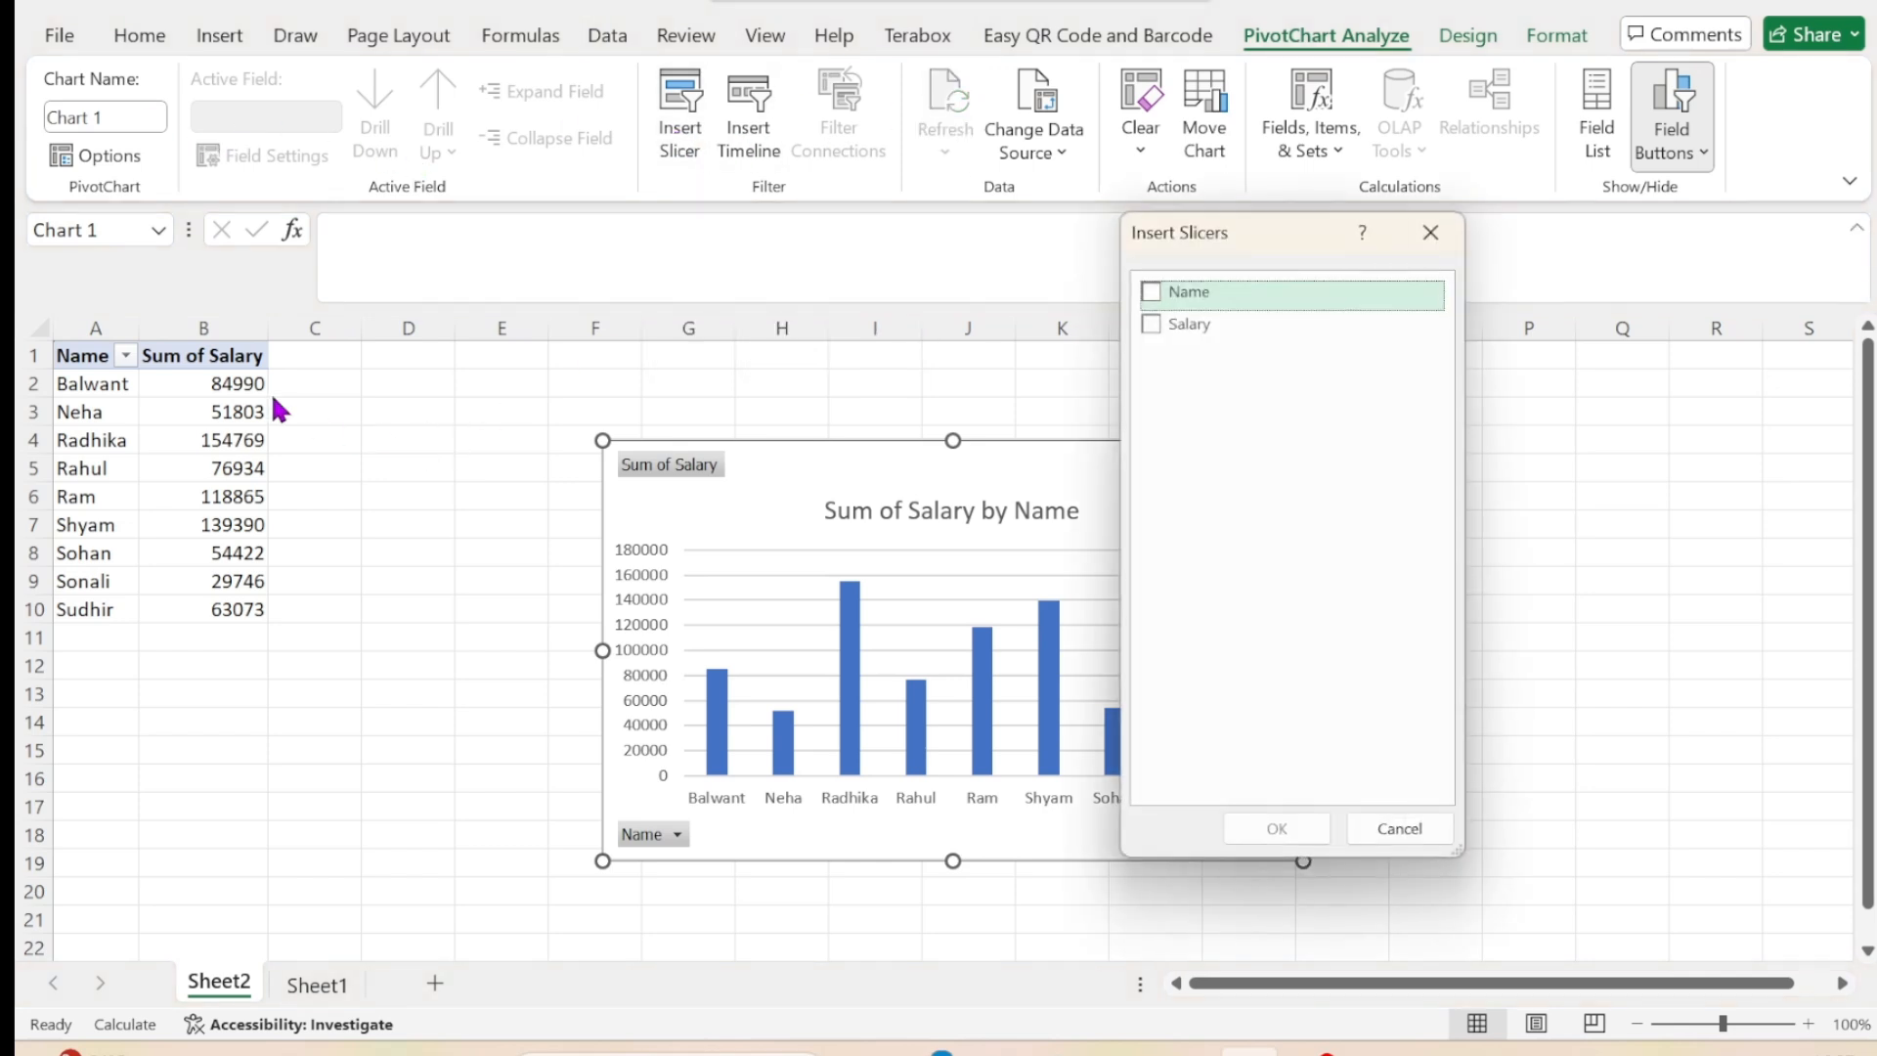
{"action": "left_click", "coordinate": [1152, 291]}
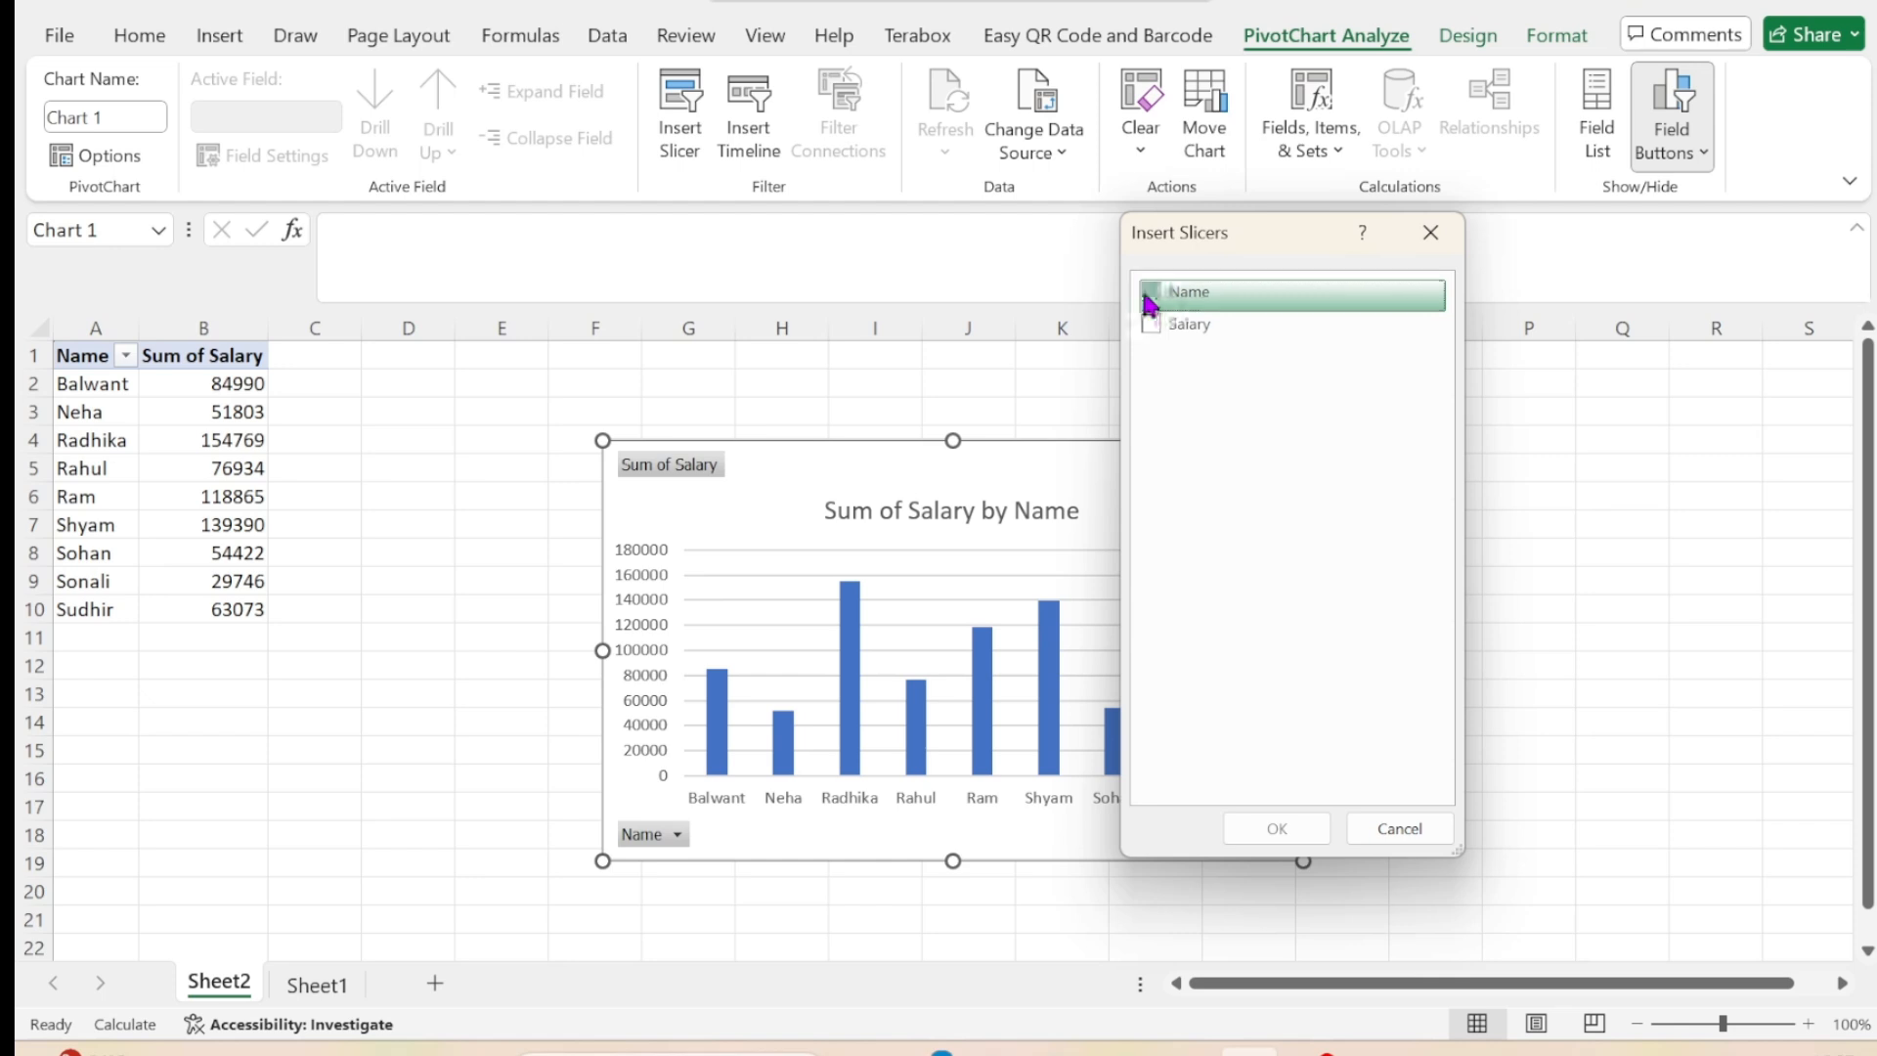
{"action": "left_click", "coordinate": [1286, 833]}
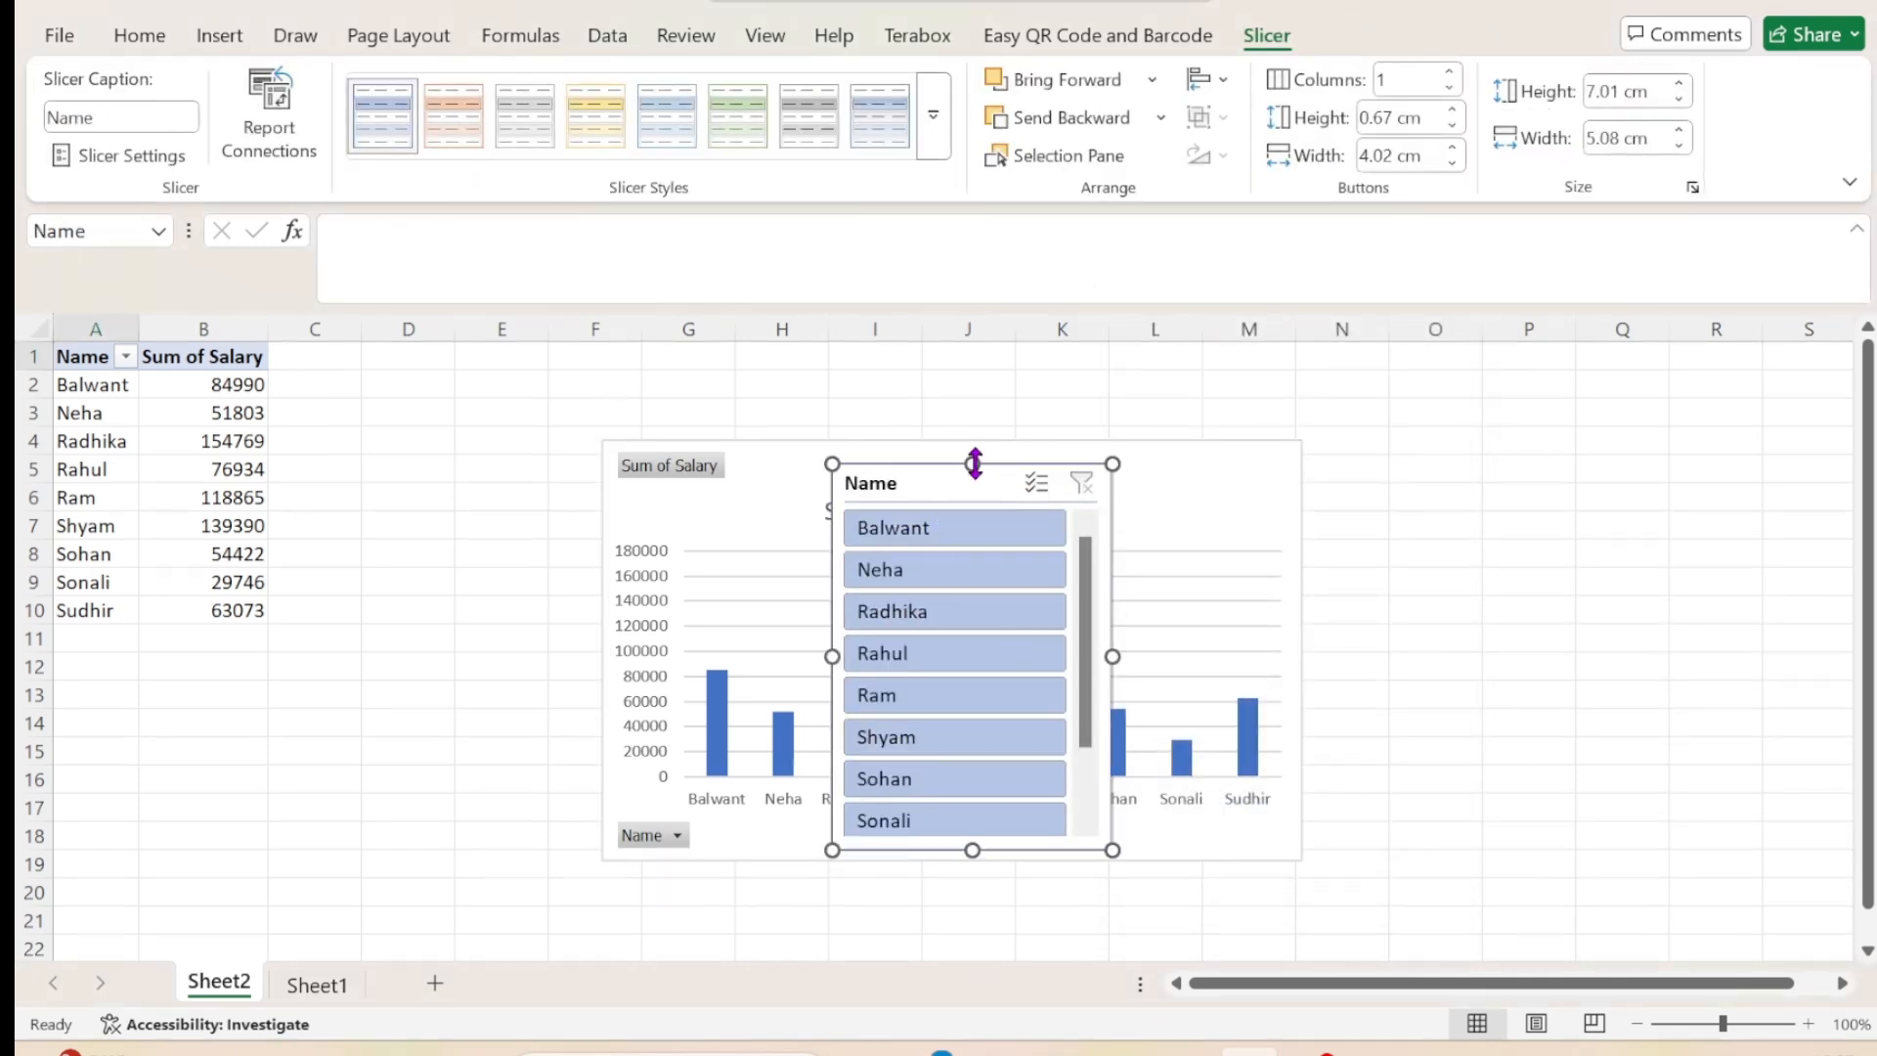
{"action": "key", "text": "Delete"}
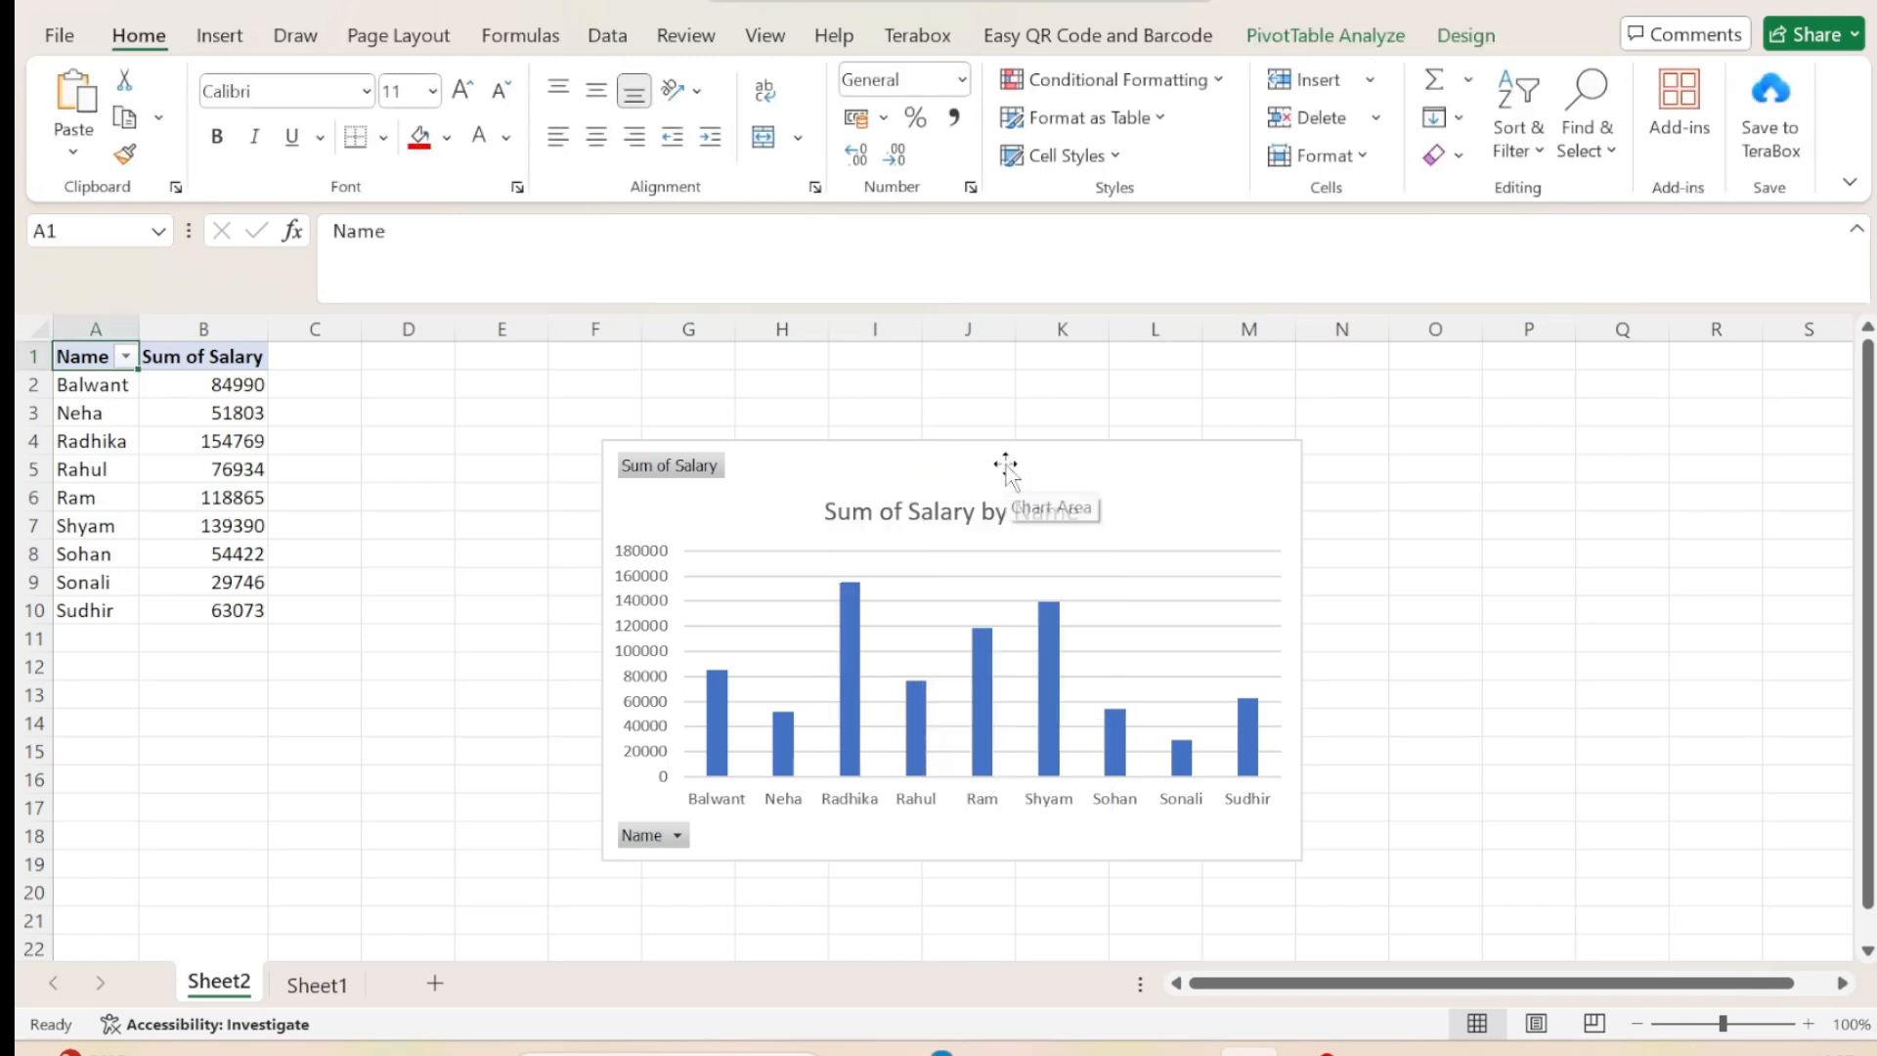
{"action": "left_click", "coordinate": [1305, 44]}
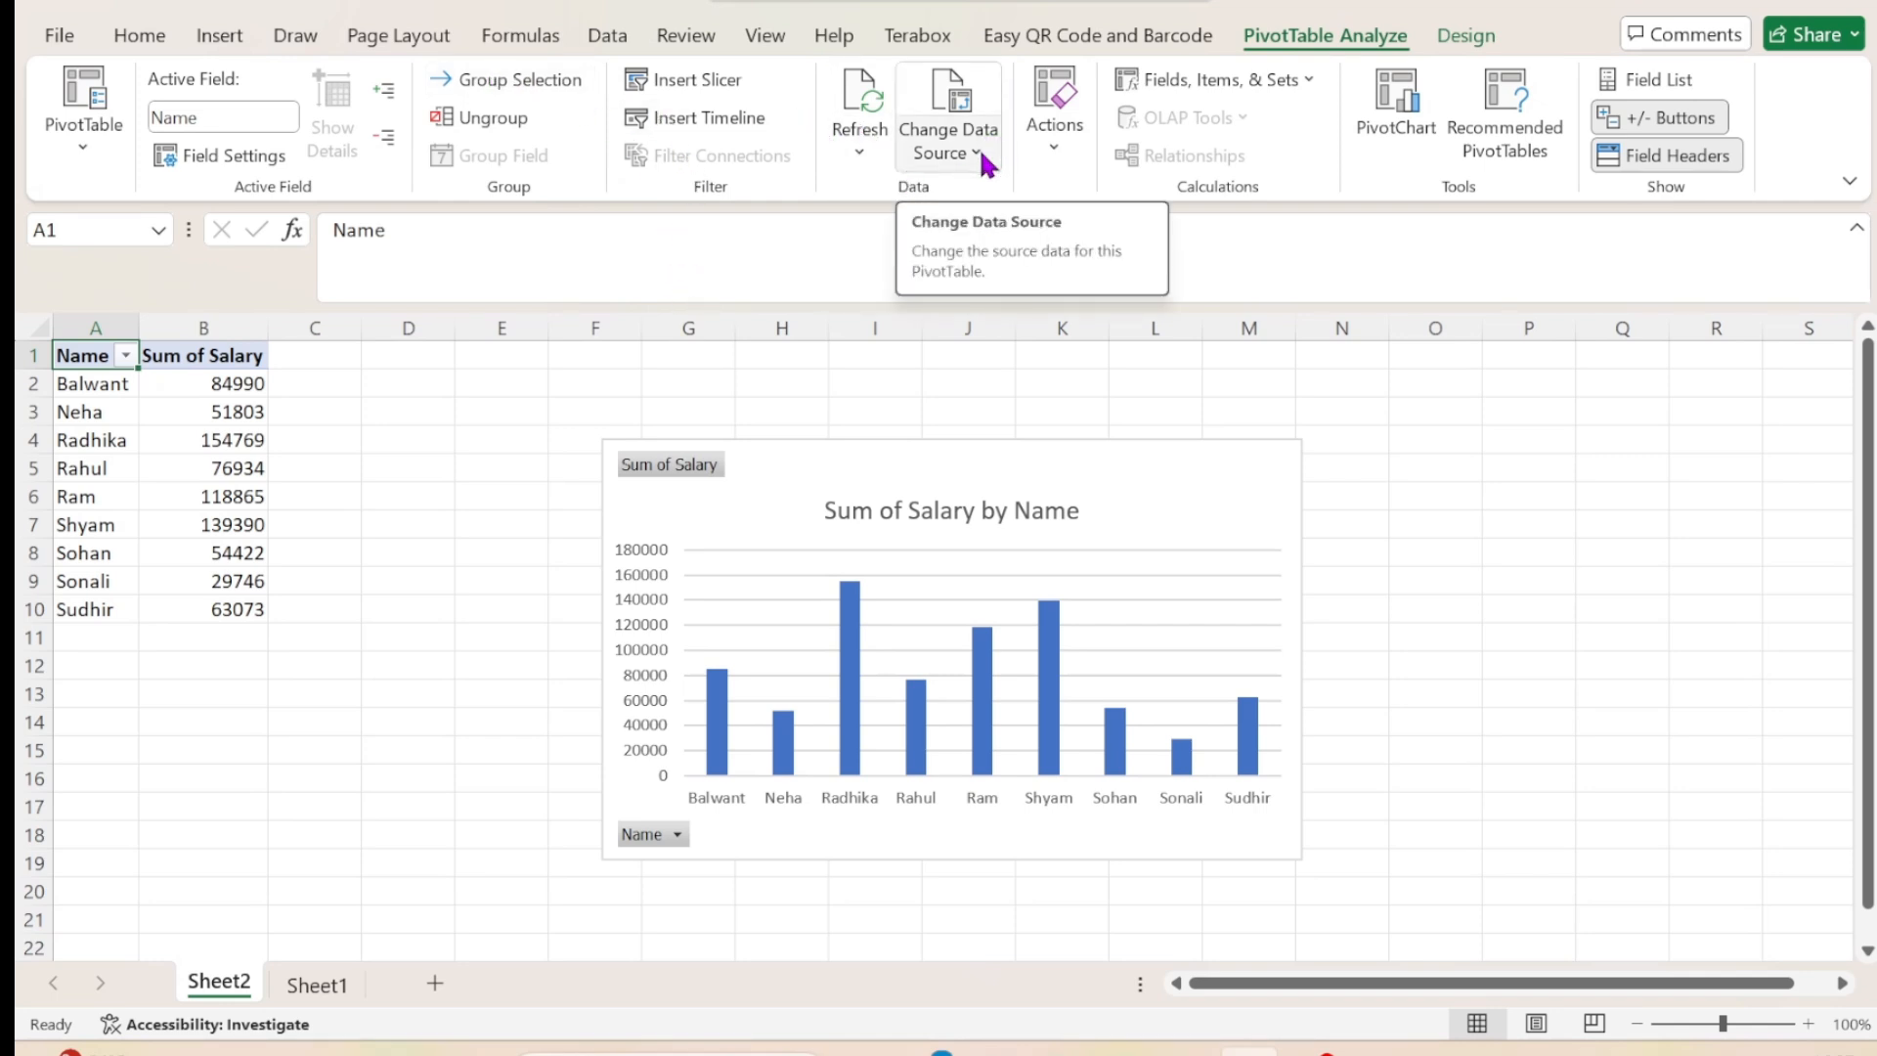
{"action": "left_click", "coordinate": [1062, 156]}
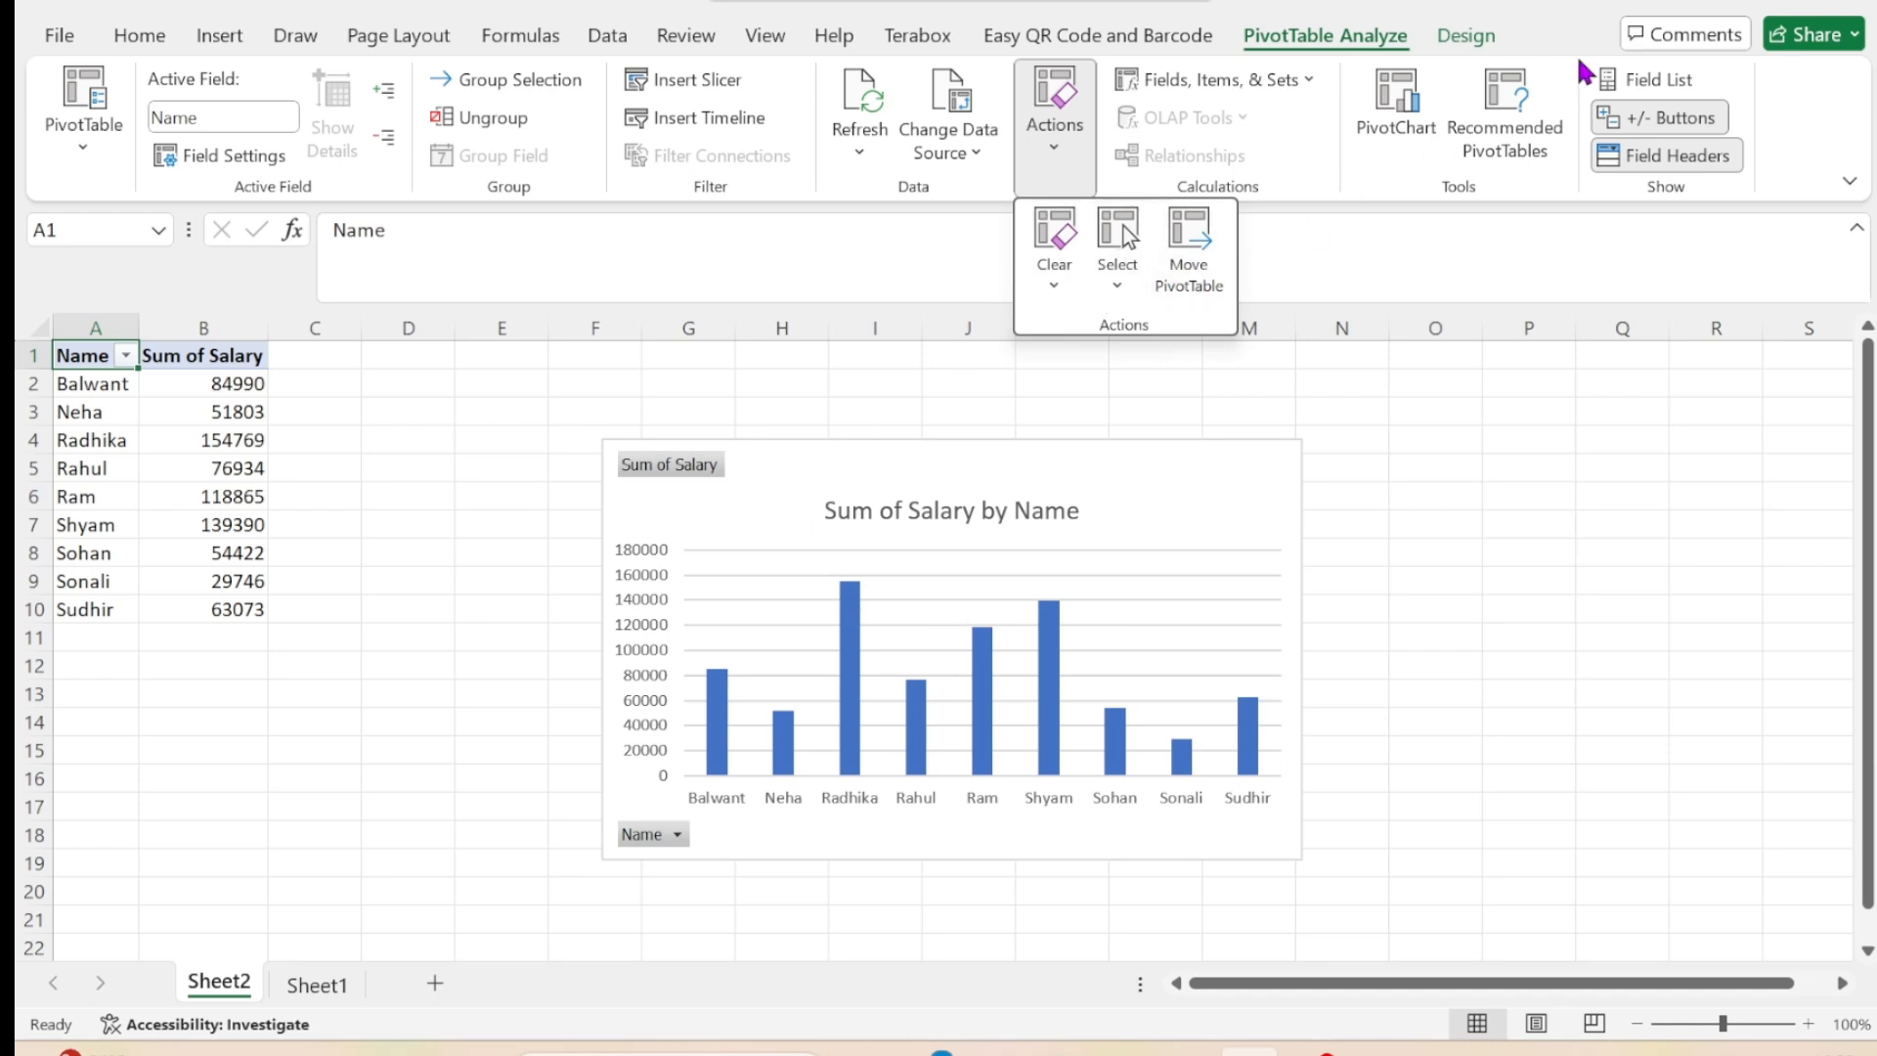
{"action": "left_click", "coordinate": [1466, 37]}
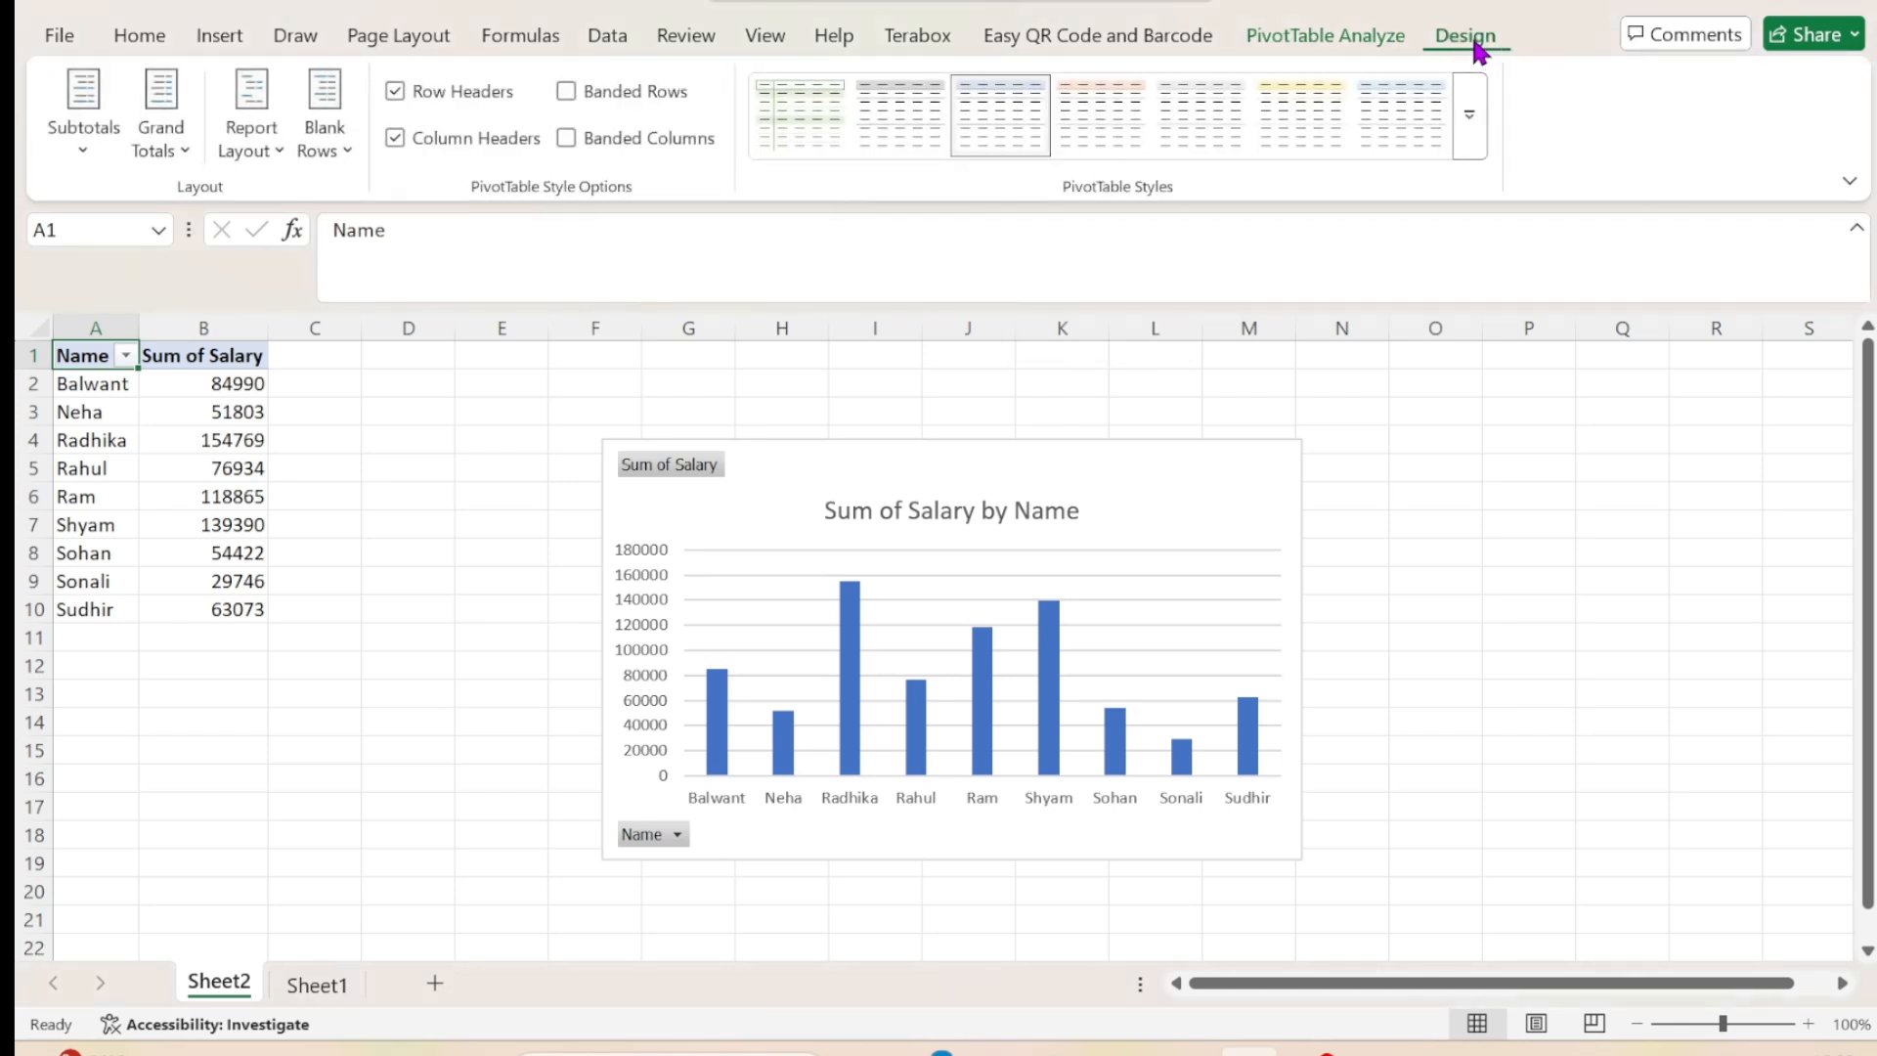
Apply the seventh chart style, with gradient columns and a bold title, to the pivot chart.
{"action": "left_click", "coordinate": [1064, 608]}
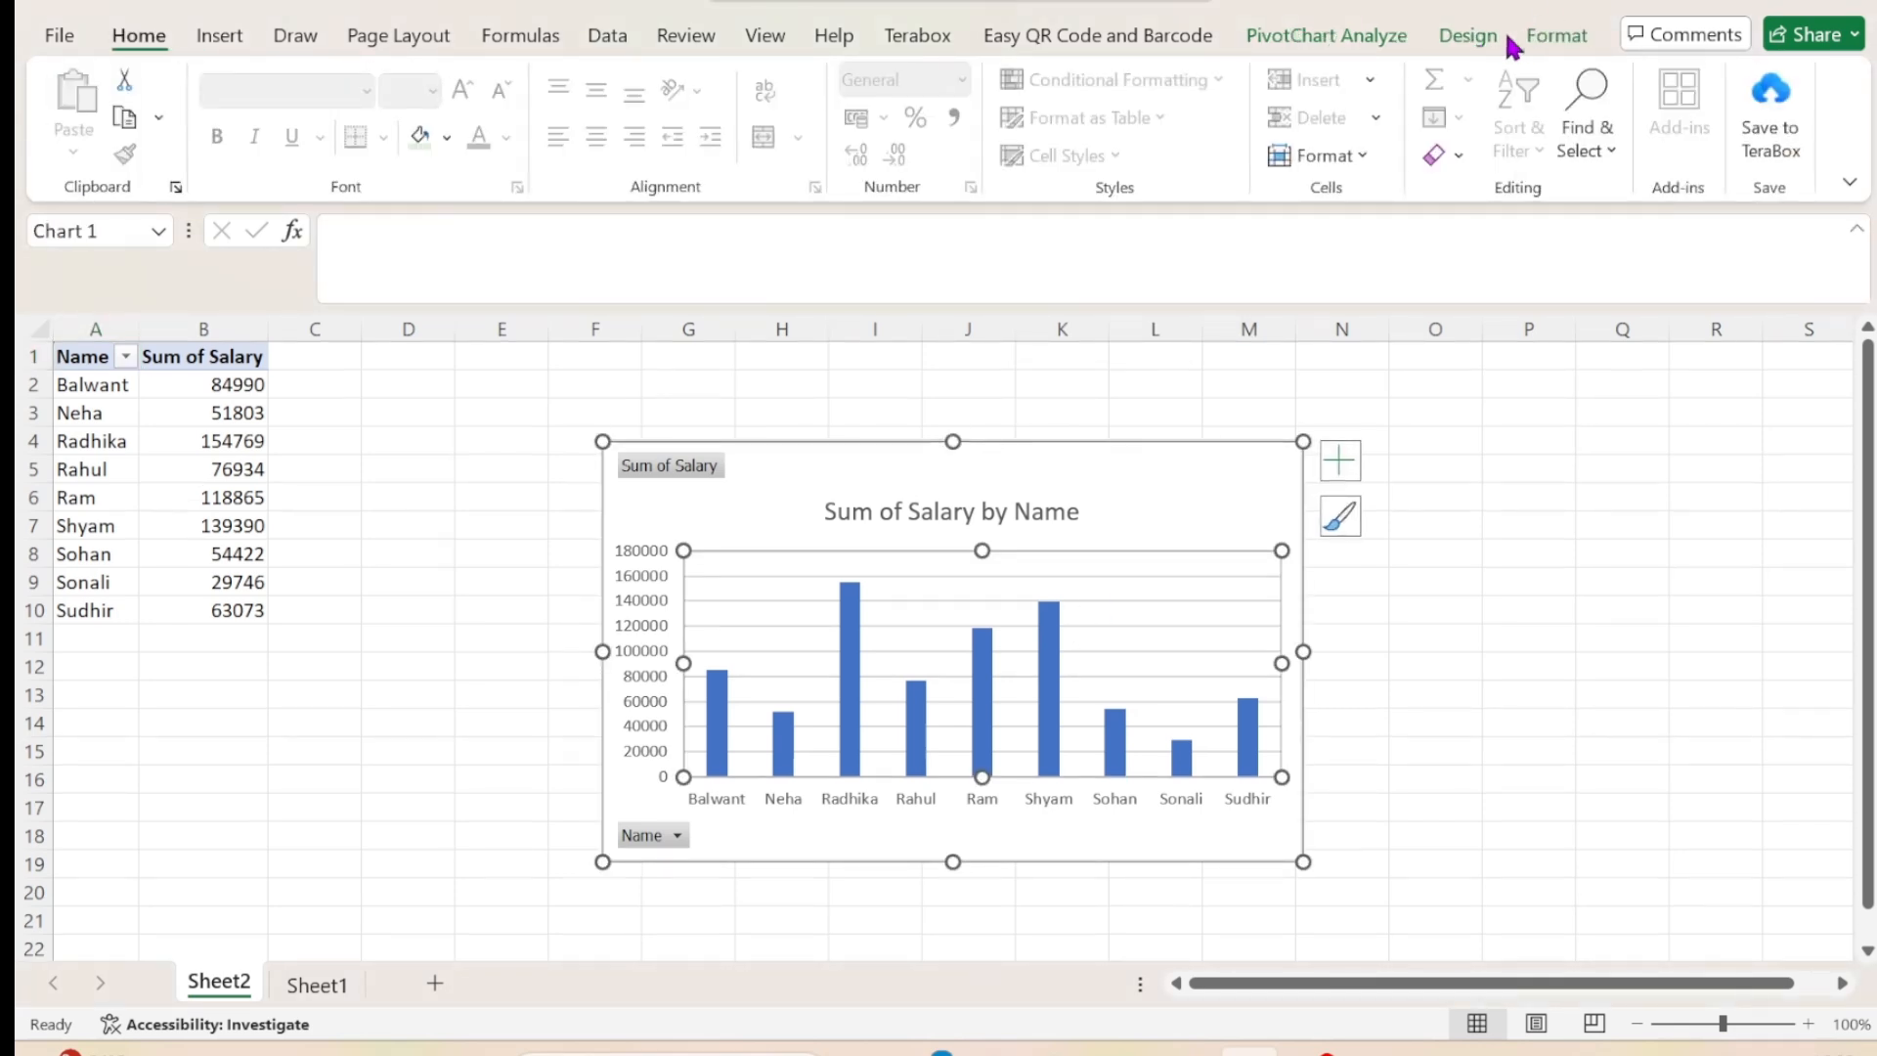
{"action": "left_click", "coordinate": [1467, 37]}
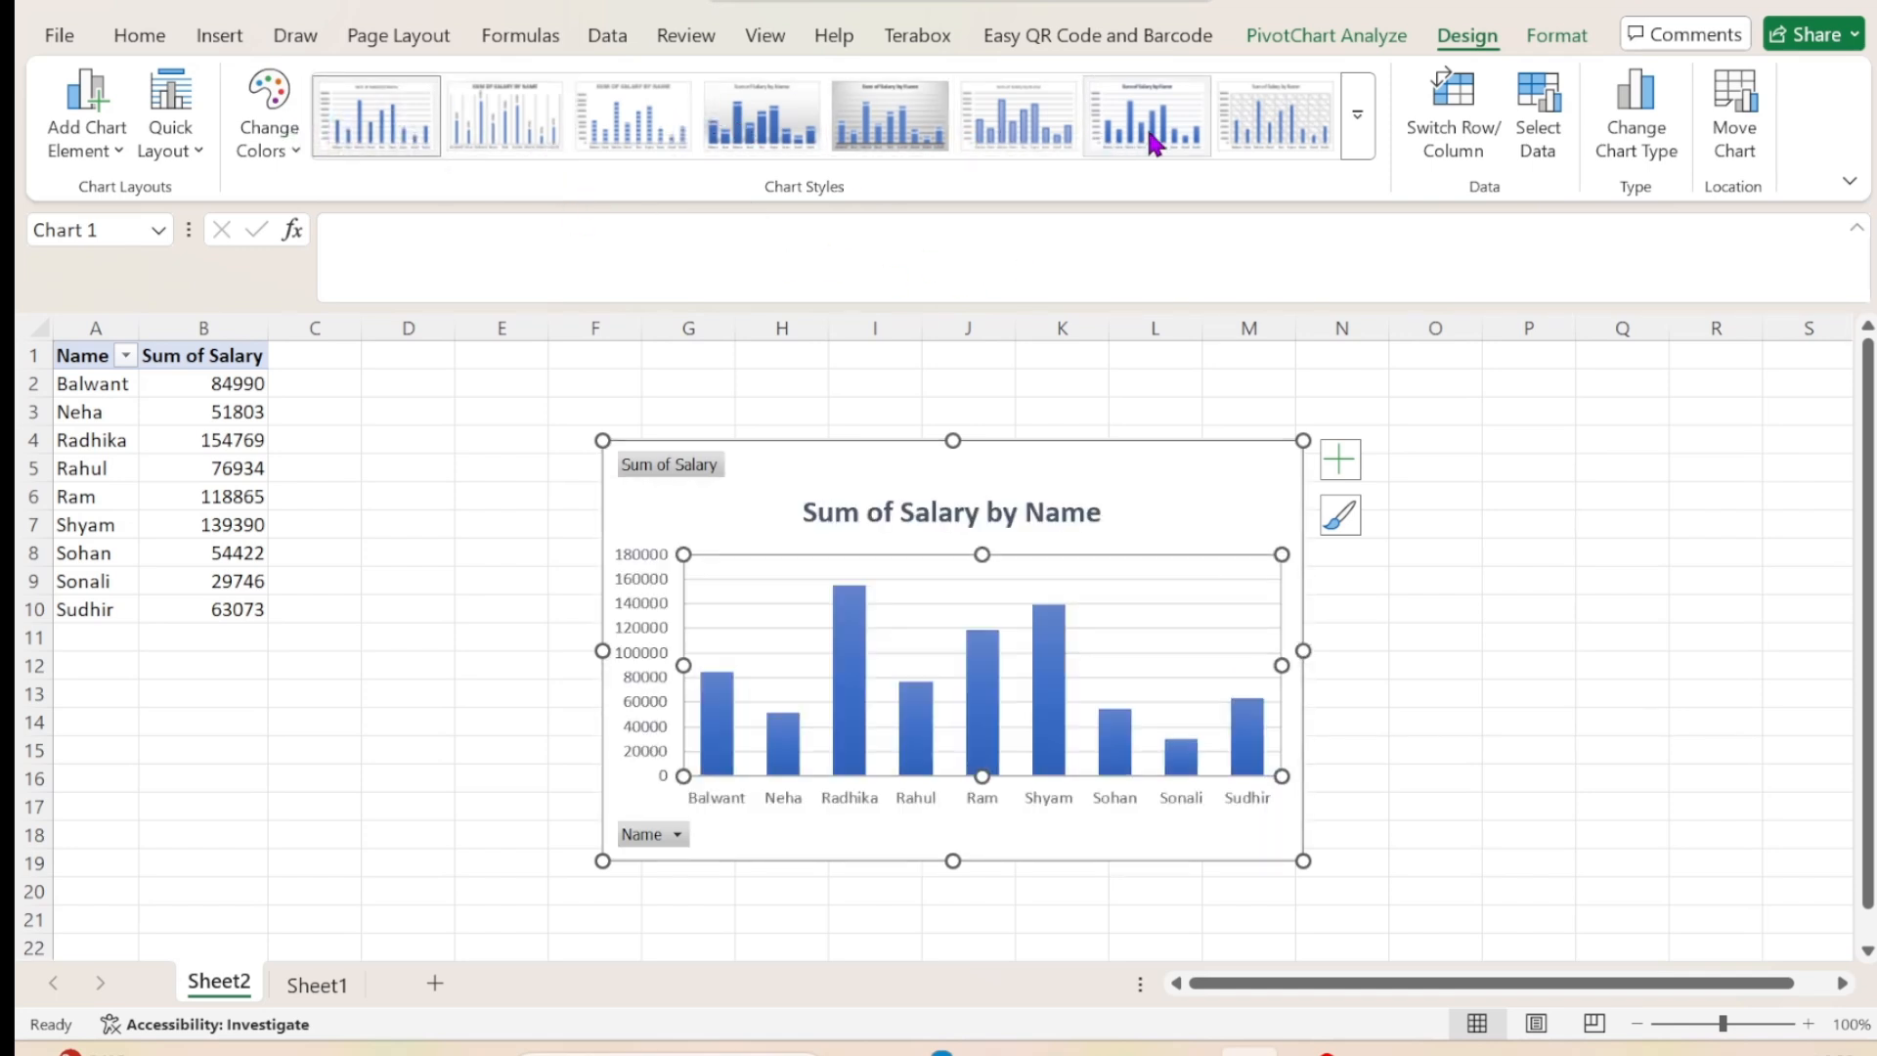
{"action": "left_click", "coordinate": [1358, 115]}
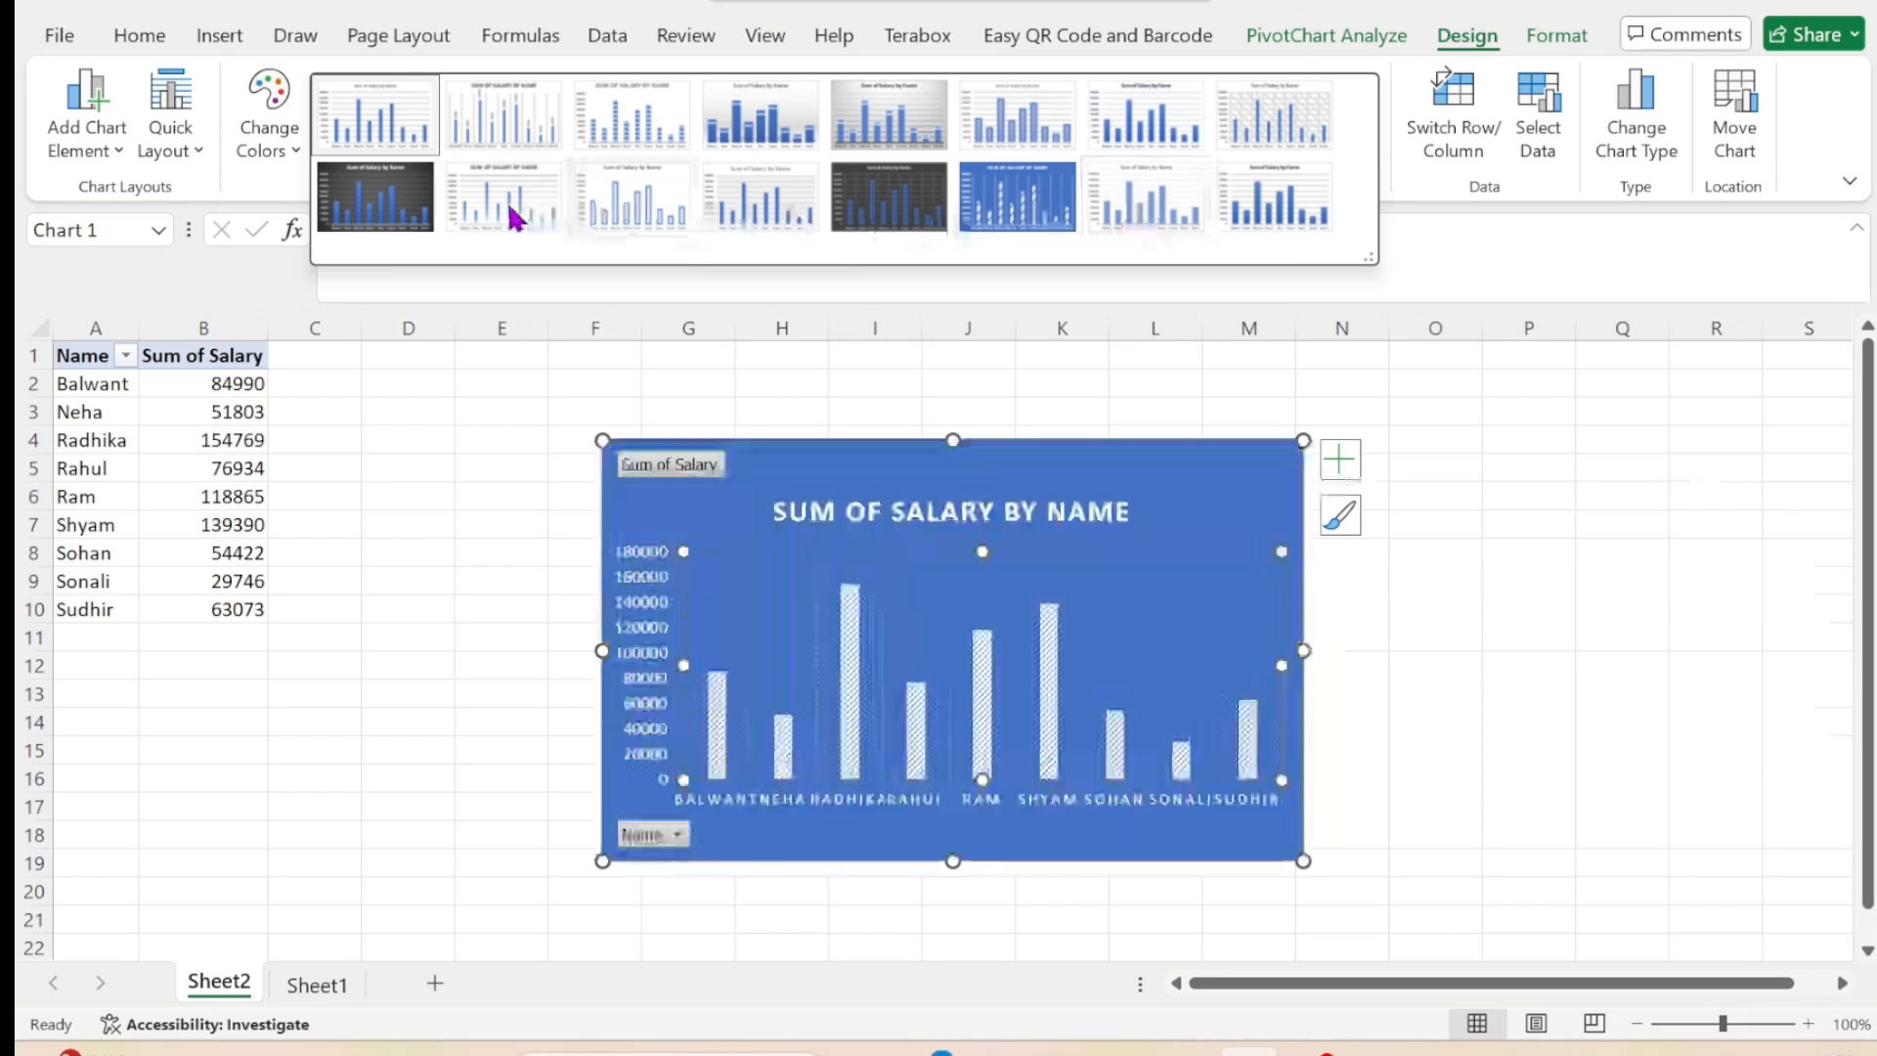
{"action": "left_click", "coordinate": [1143, 135]}
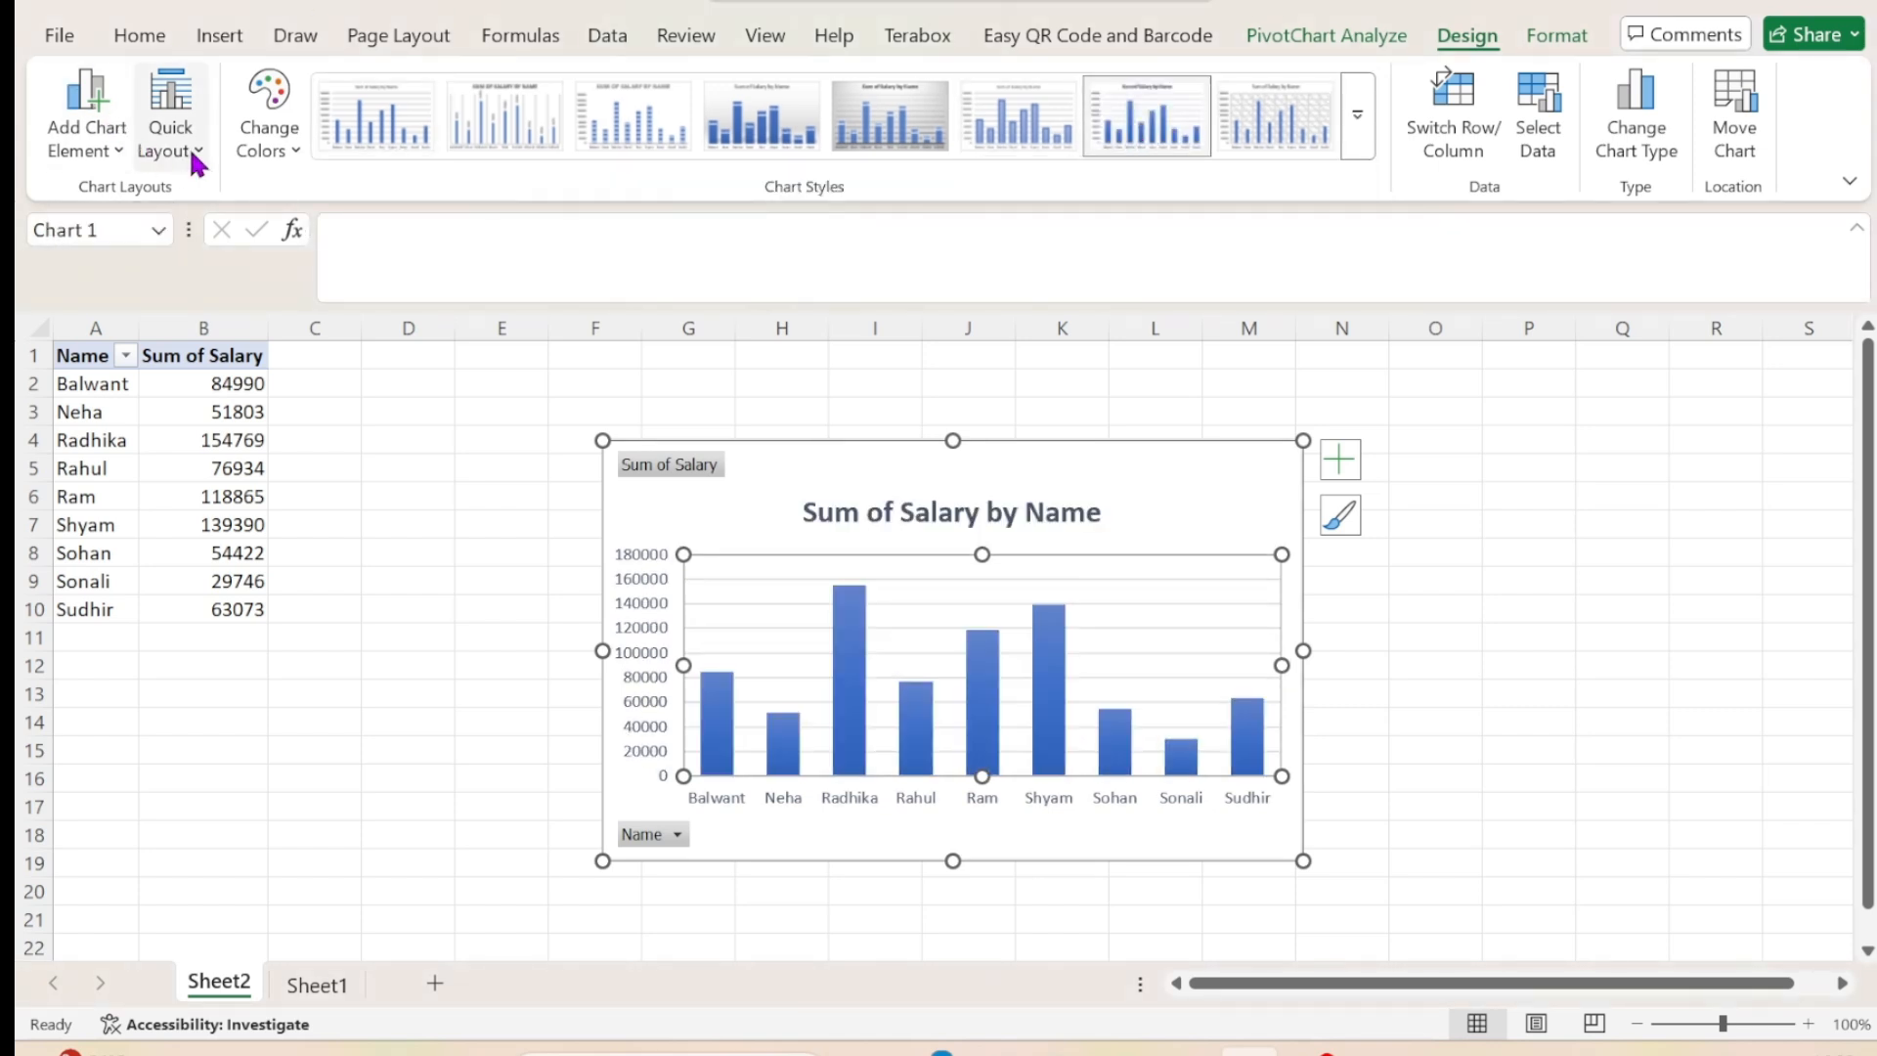
Apply the quick layout Layout 4 to the pivot chart and recolour it with Colorful Palette 3.
{"action": "left_click", "coordinate": [130, 164]}
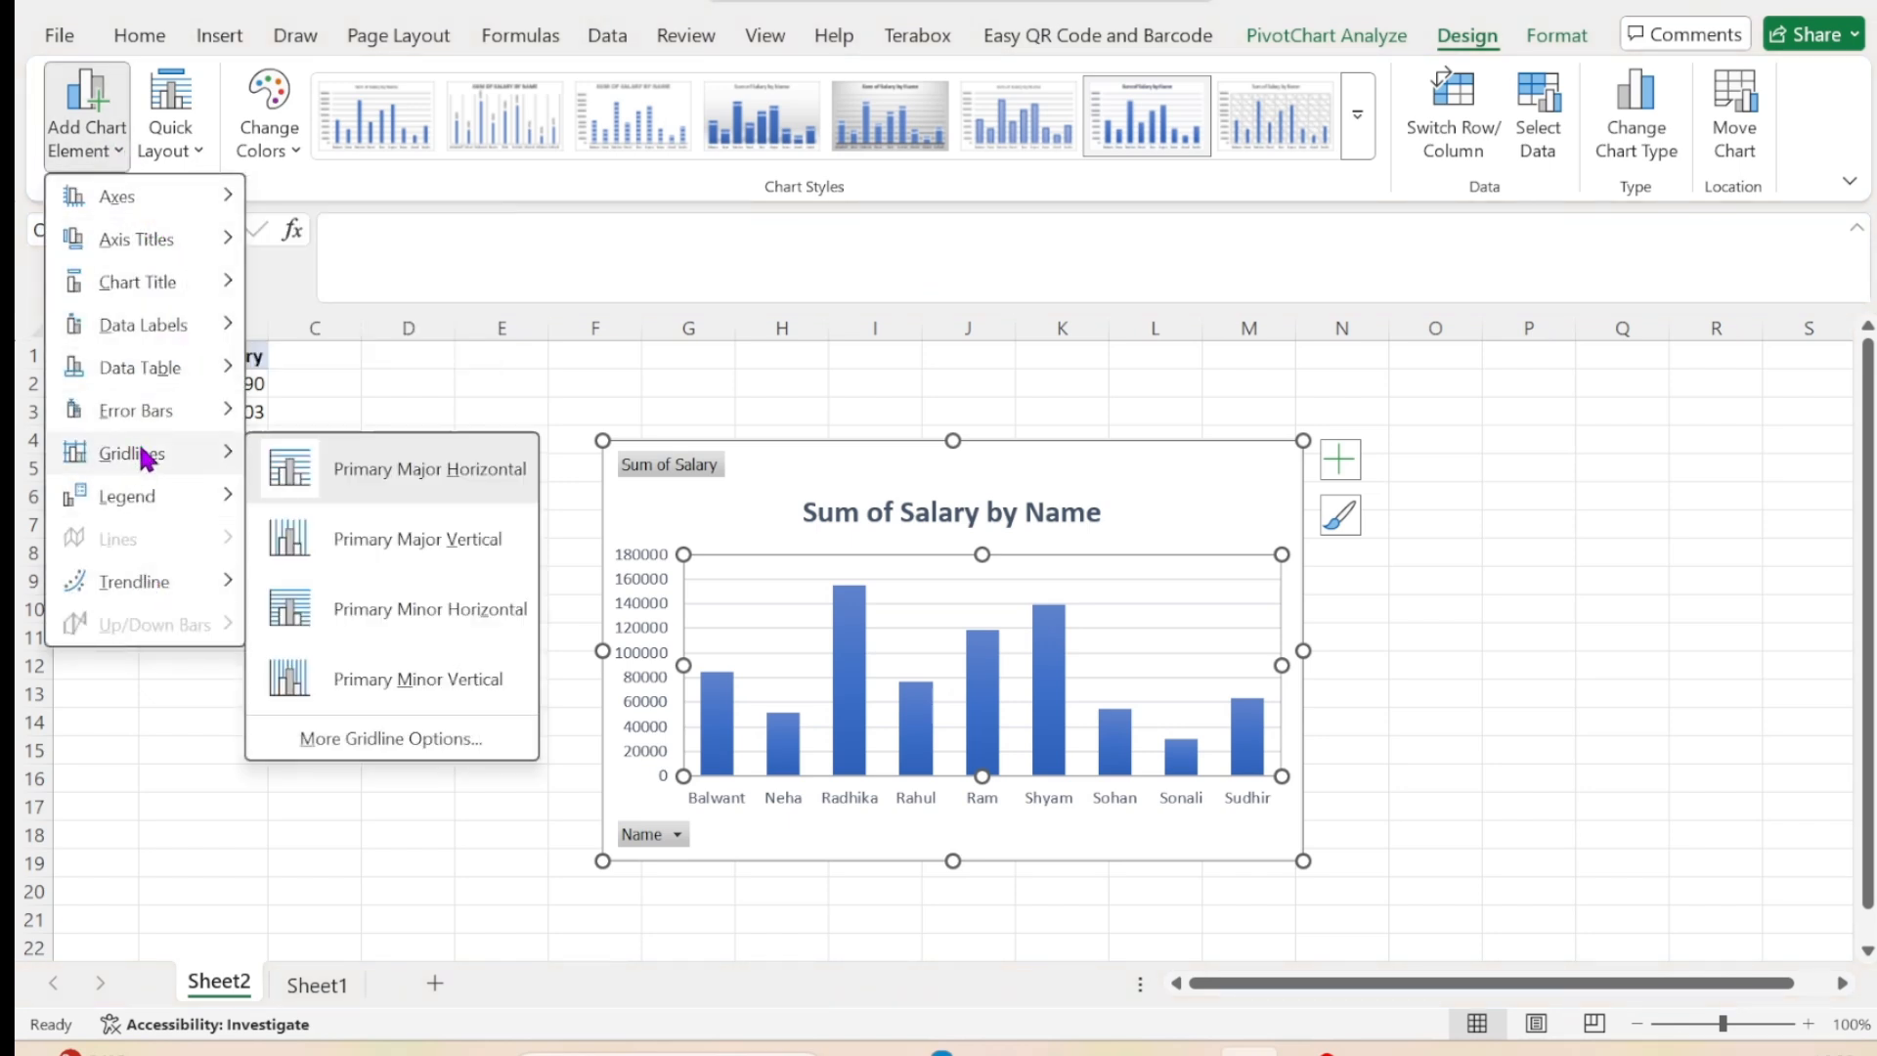
{"action": "left_click", "coordinate": [198, 153]}
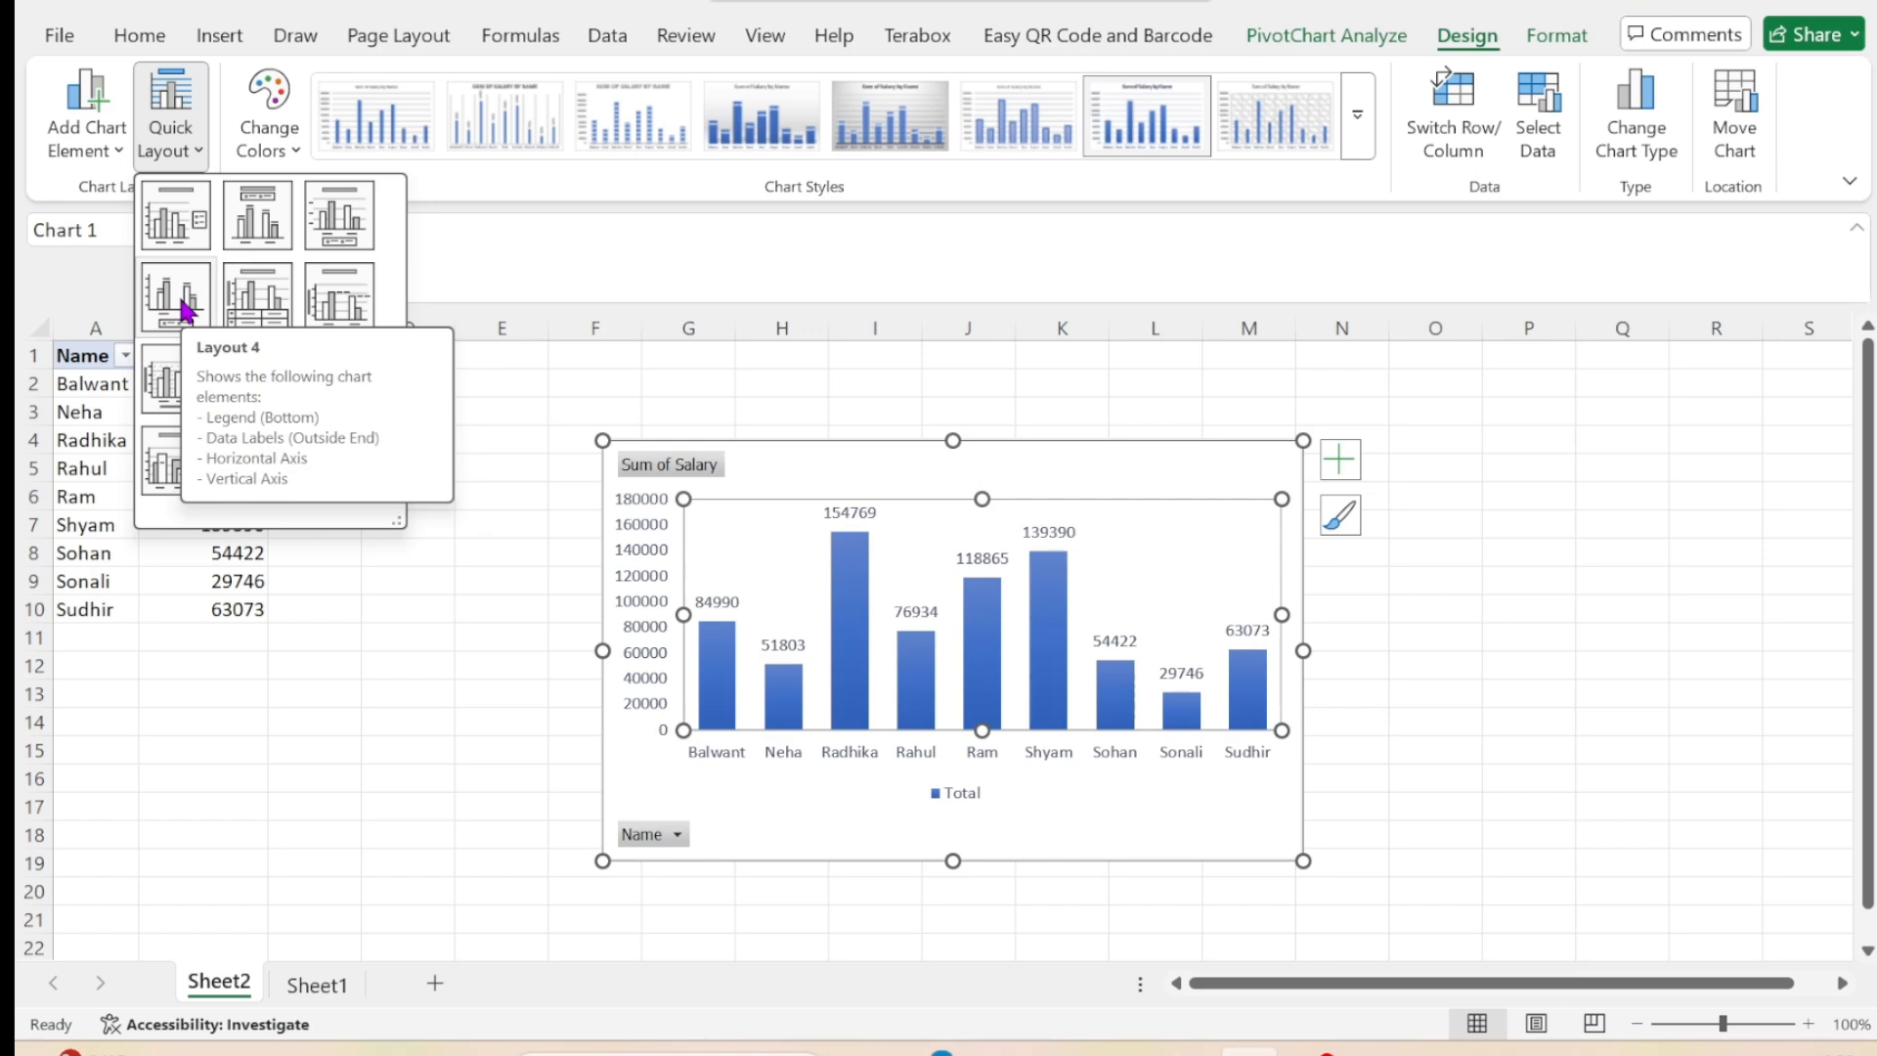
{"action": "left_click", "coordinate": [181, 303]}
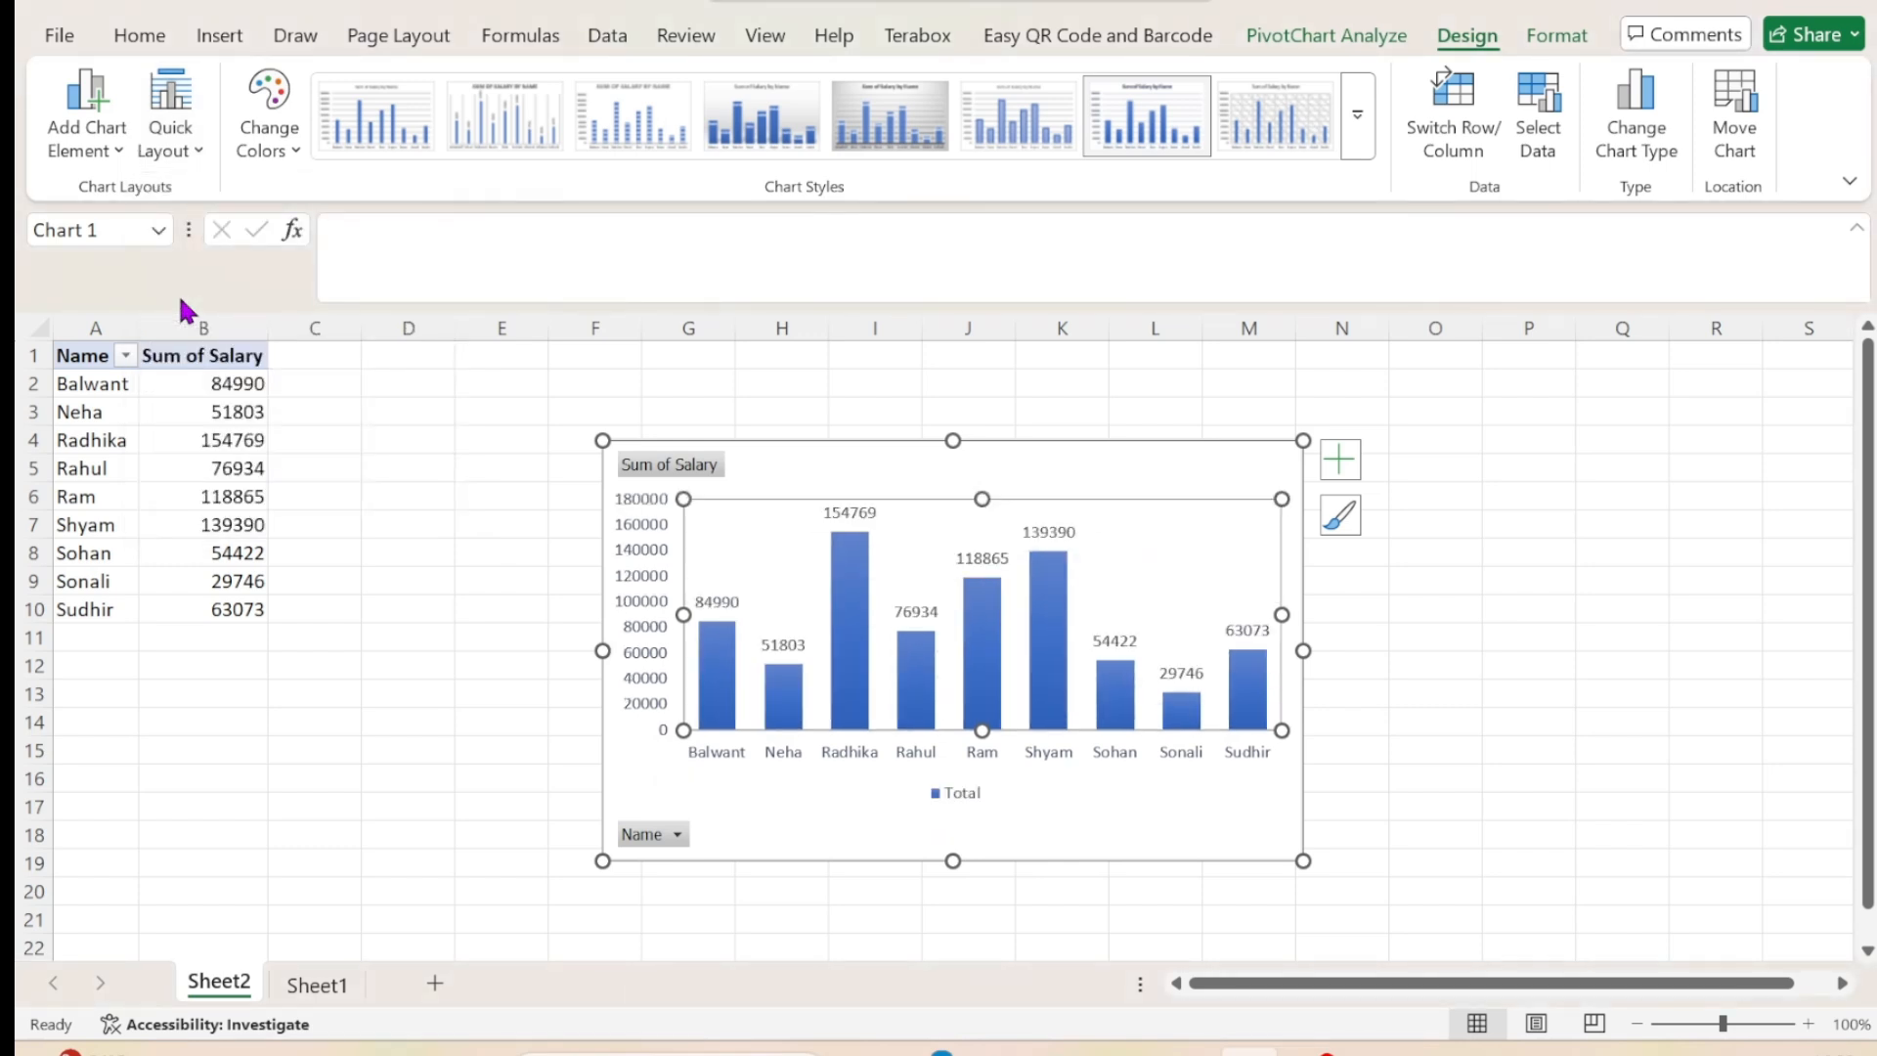
{"action": "left_click", "coordinate": [268, 118]}
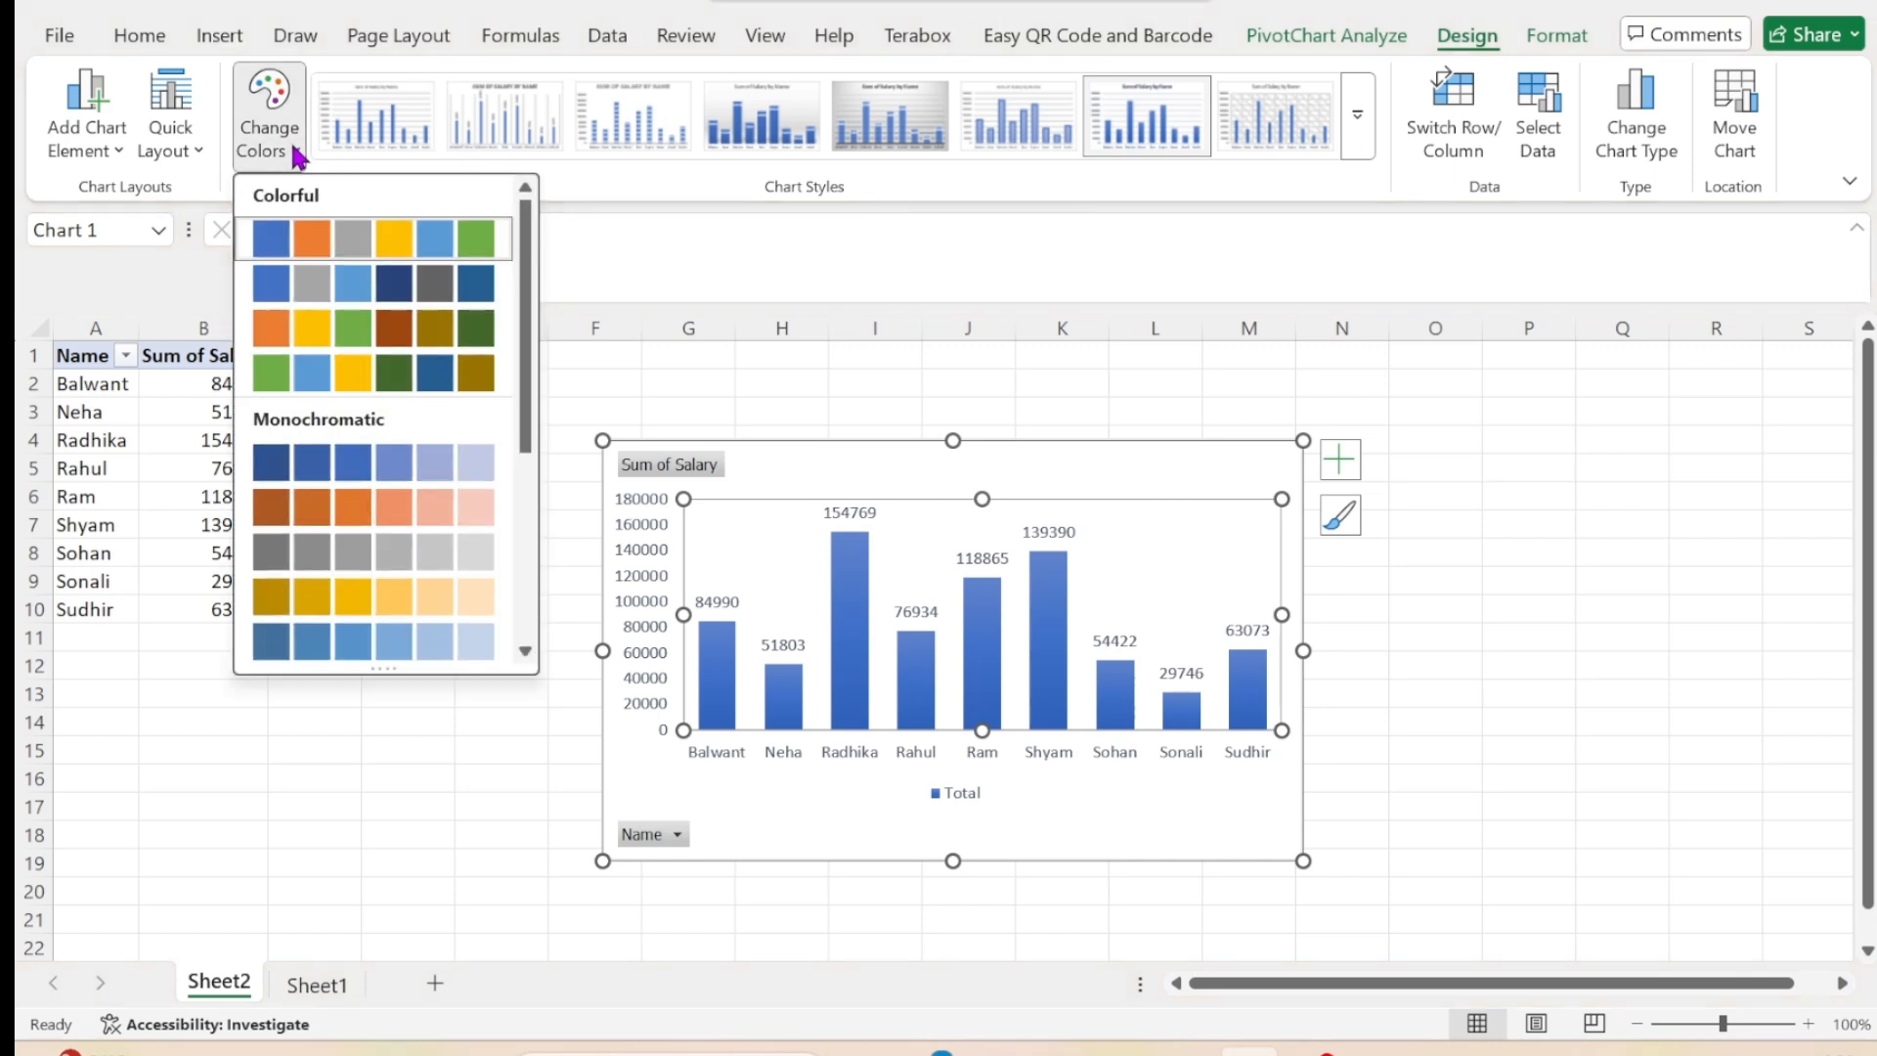
{"action": "left_click", "coordinate": [396, 337]}
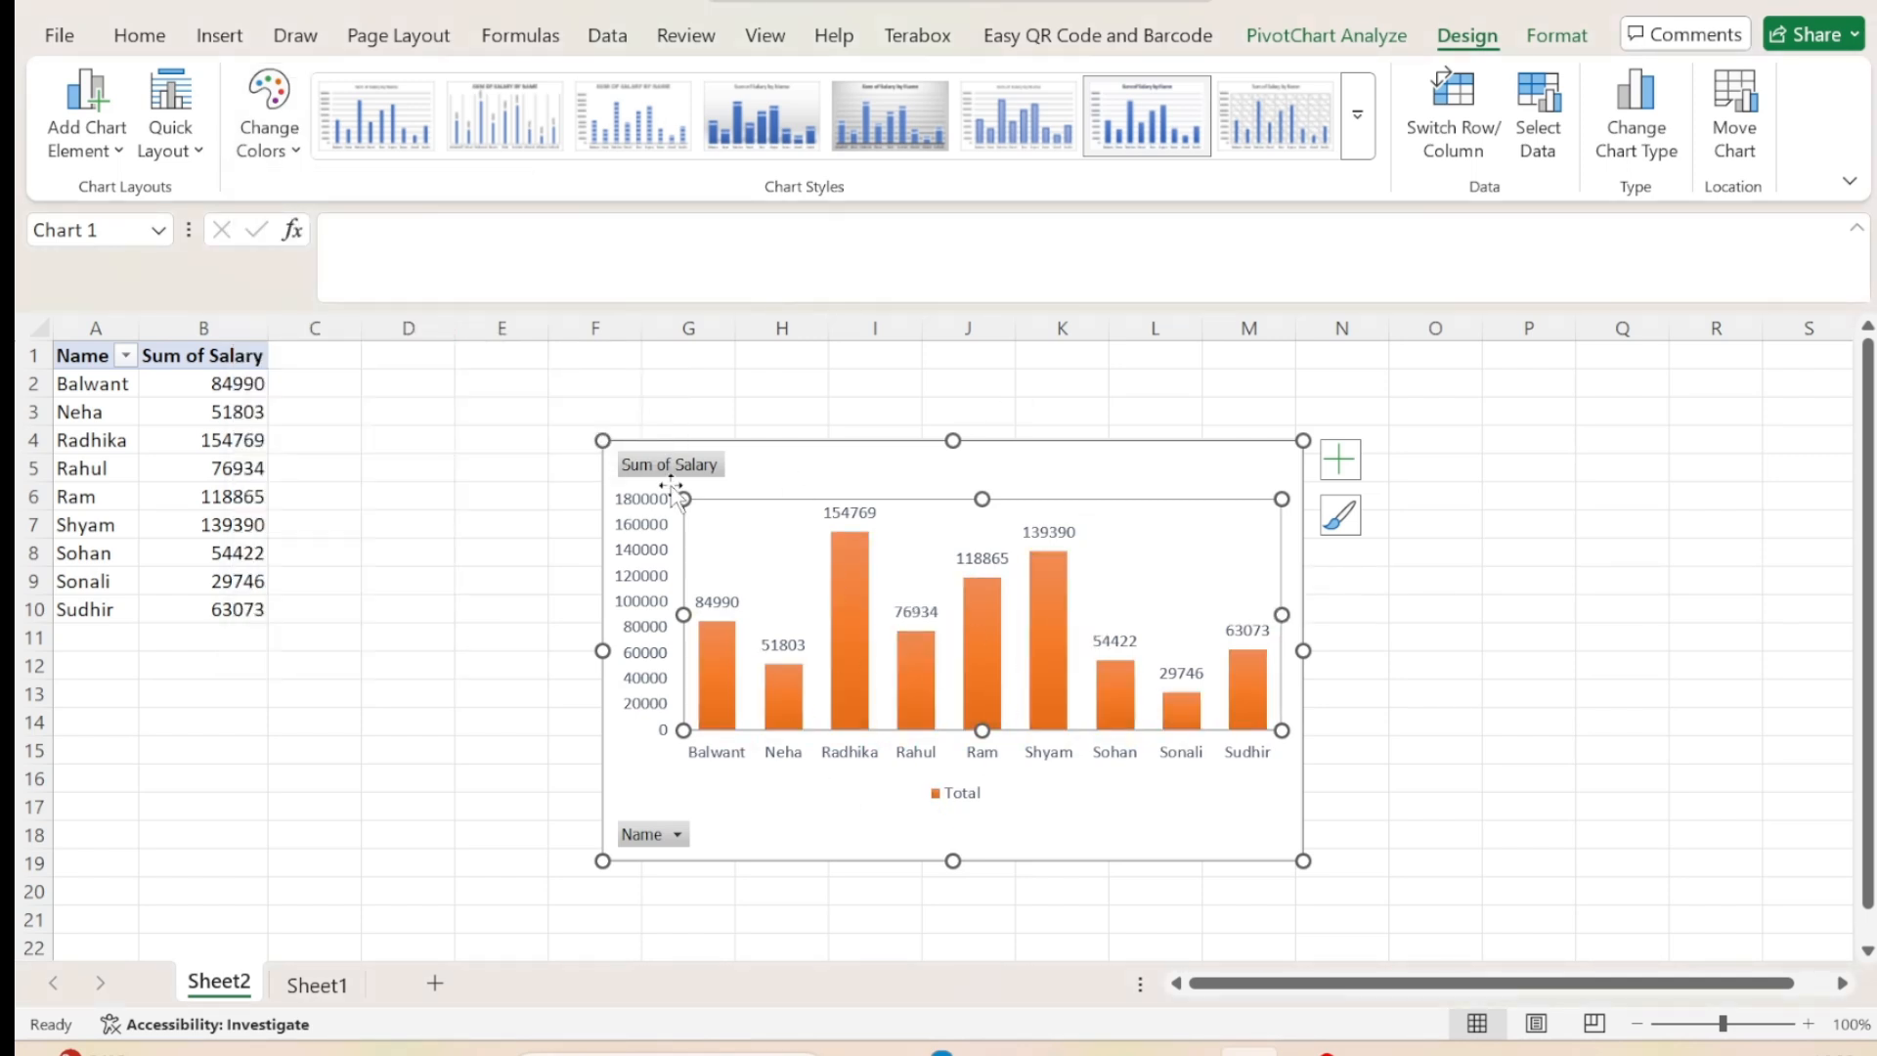
Try switching the pivot chart's rows and columns, and undo the switch.
{"action": "left_click", "coordinate": [1471, 144]}
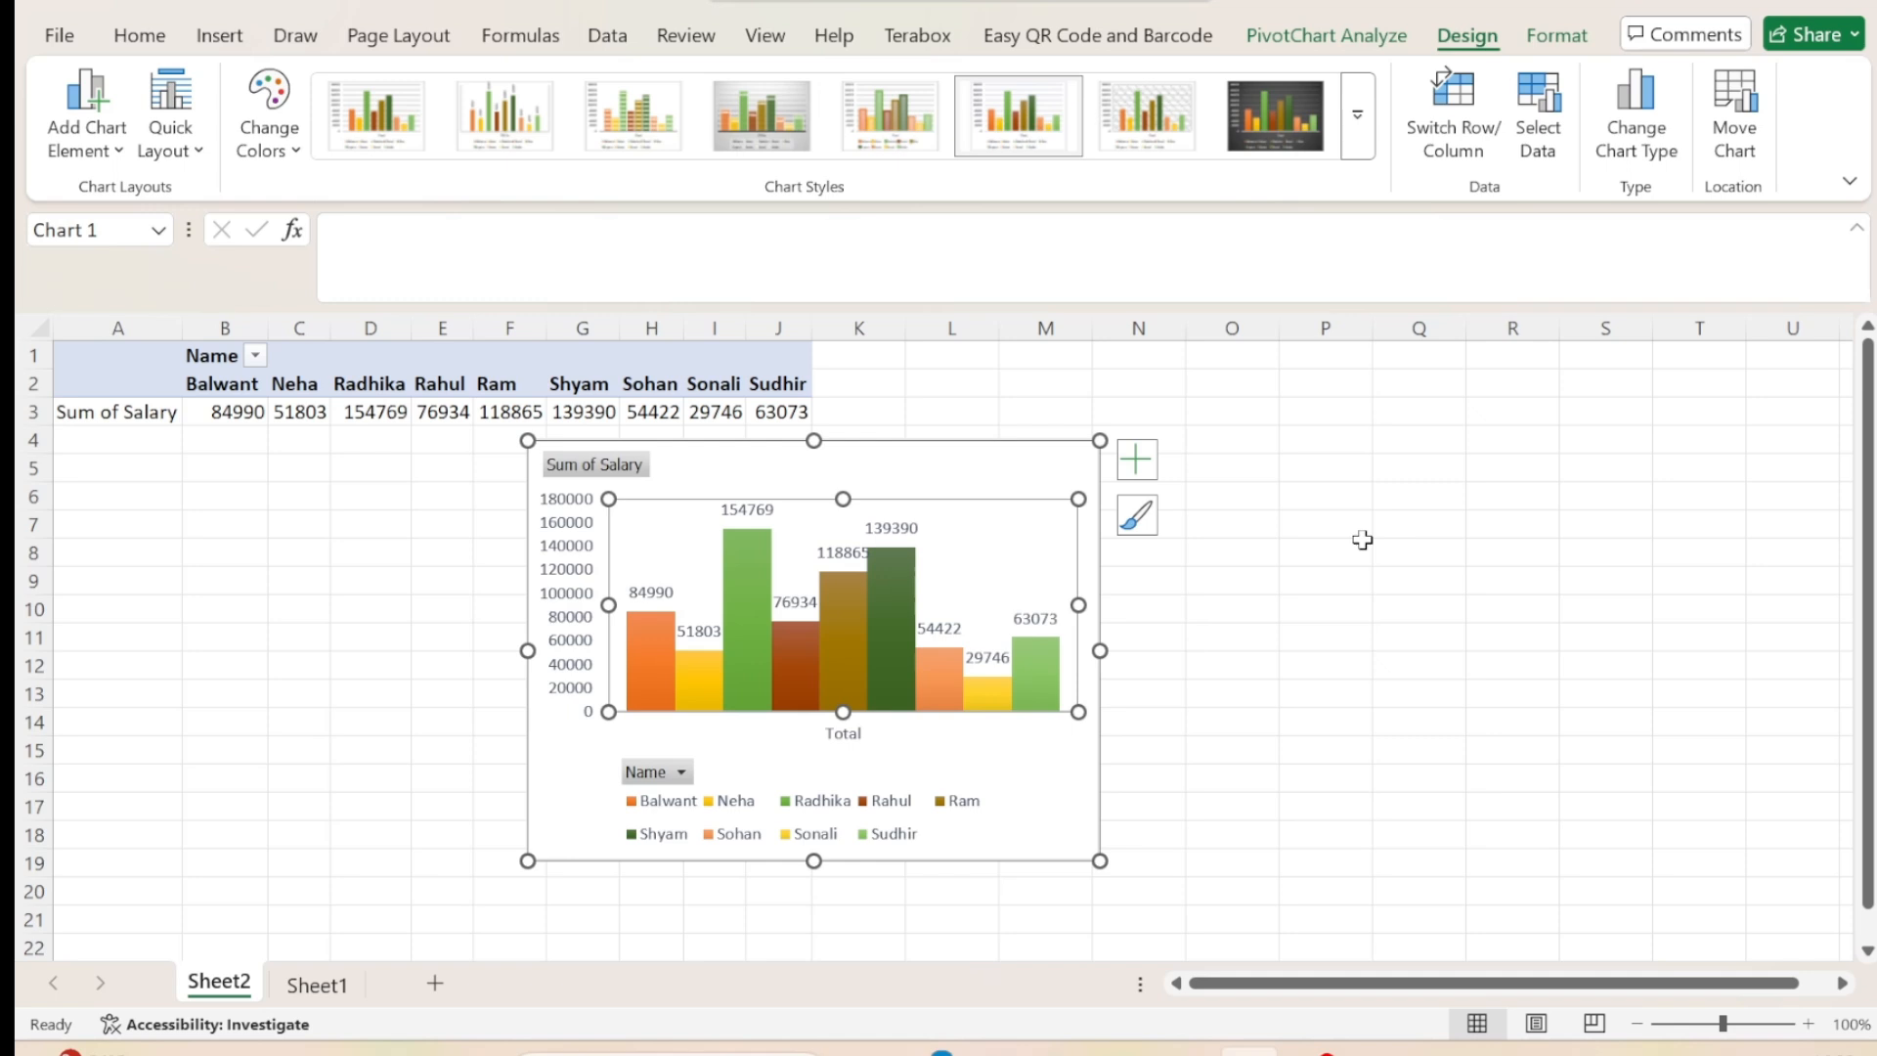
{"action": "key", "text": "ctrl+z"}
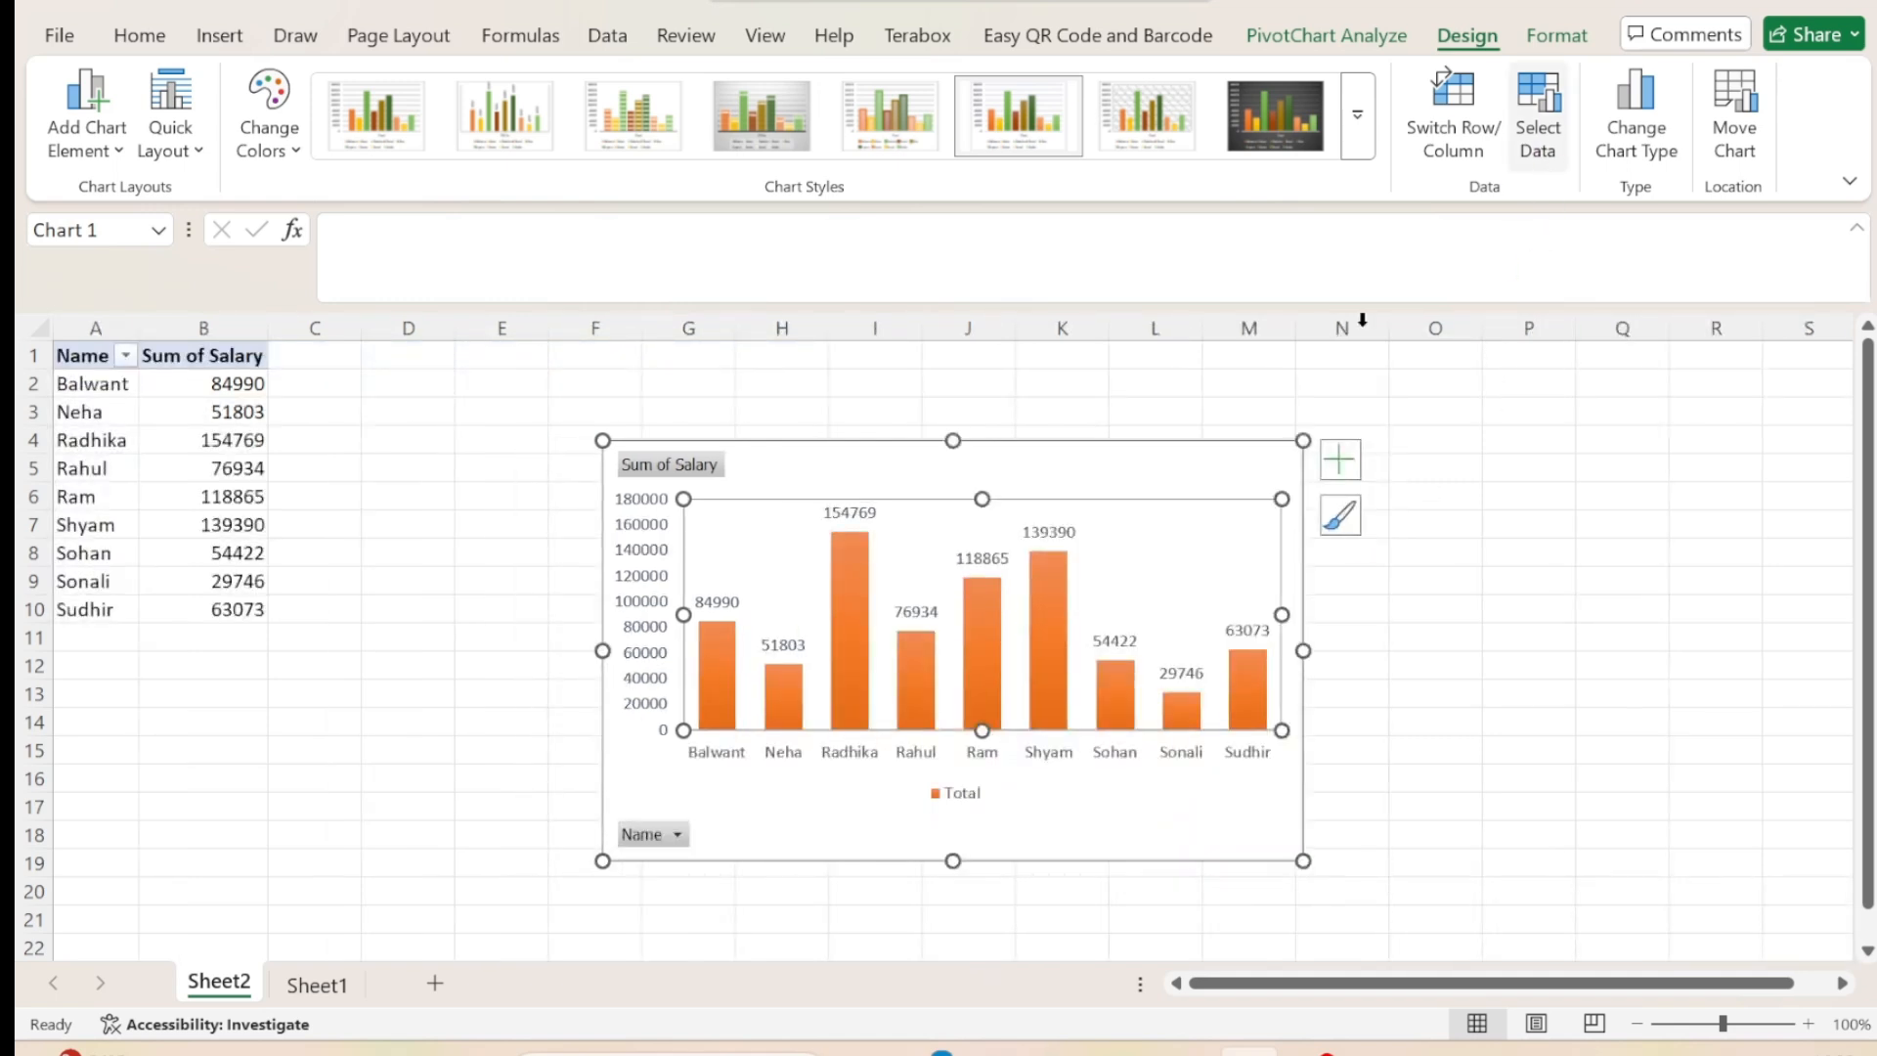
Review the pivot chart's data source settings and the available chart types, cancelling both dialogs.
{"action": "left_click", "coordinate": [1536, 157]}
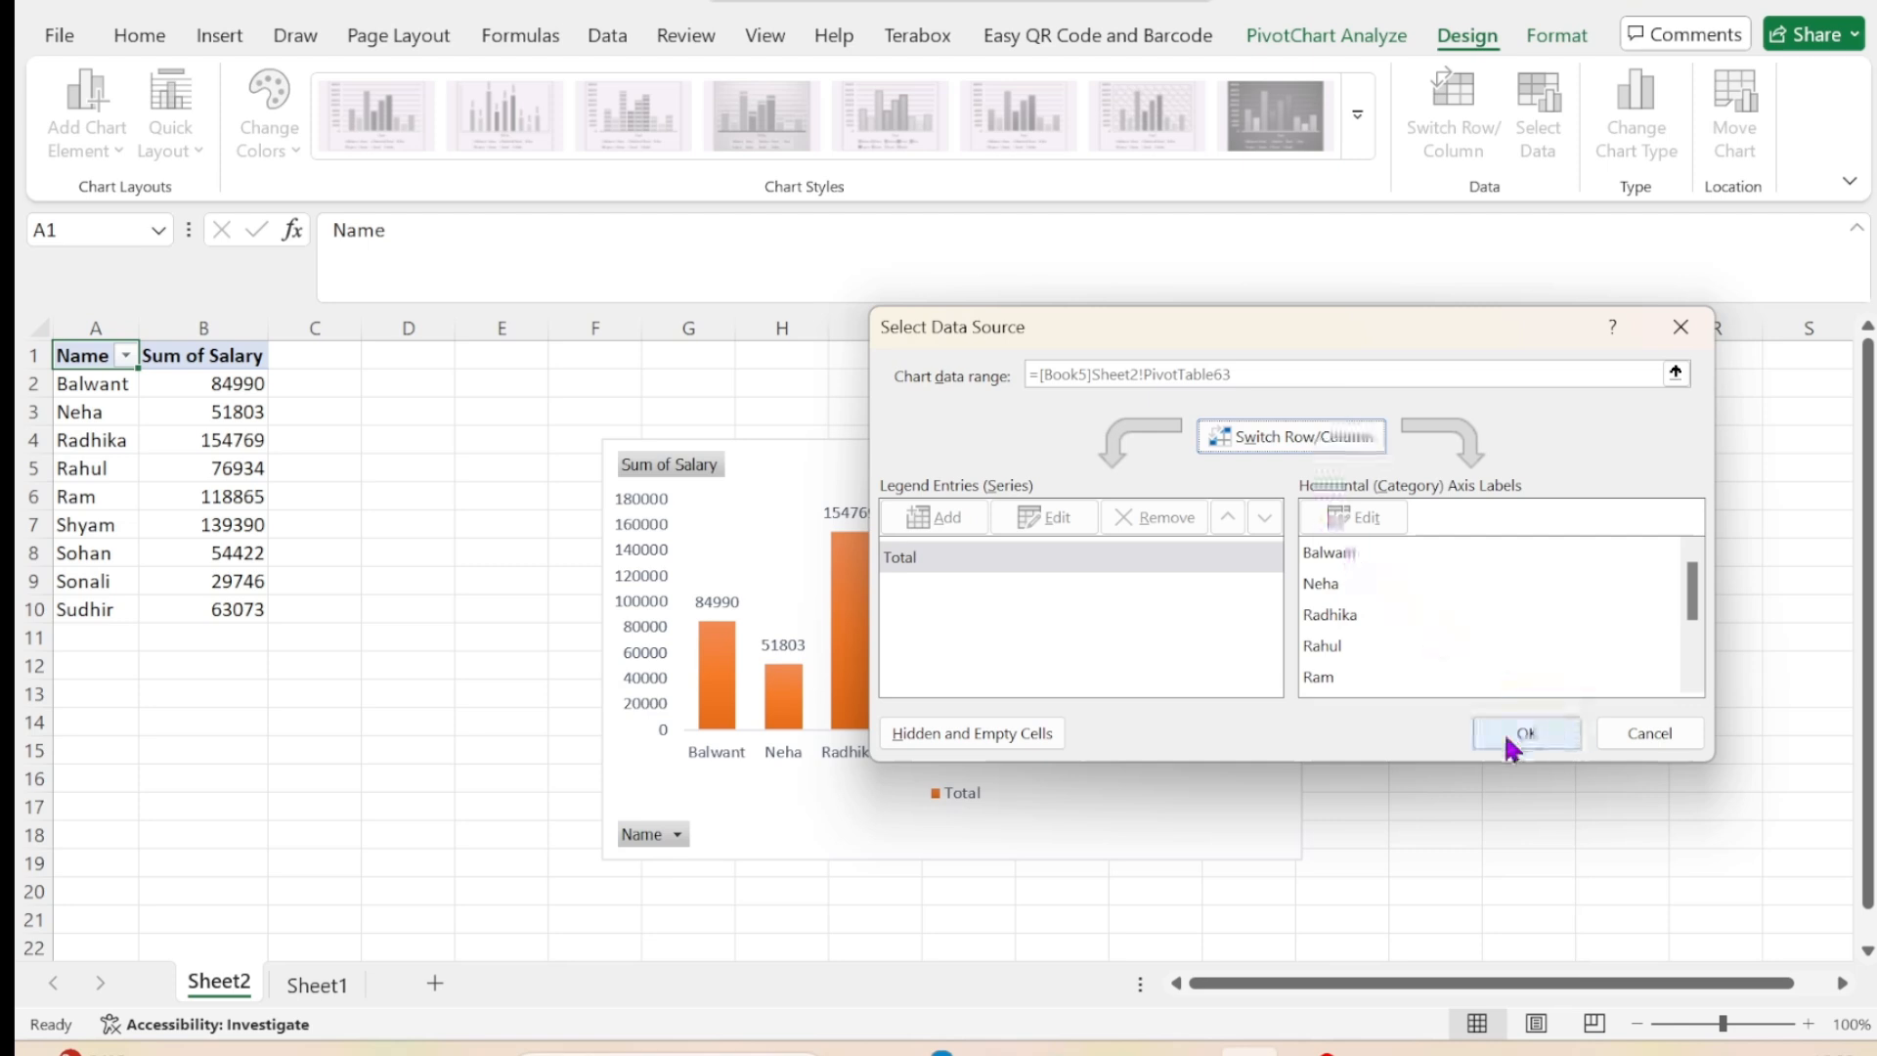
{"action": "left_click", "coordinate": [1634, 745]}
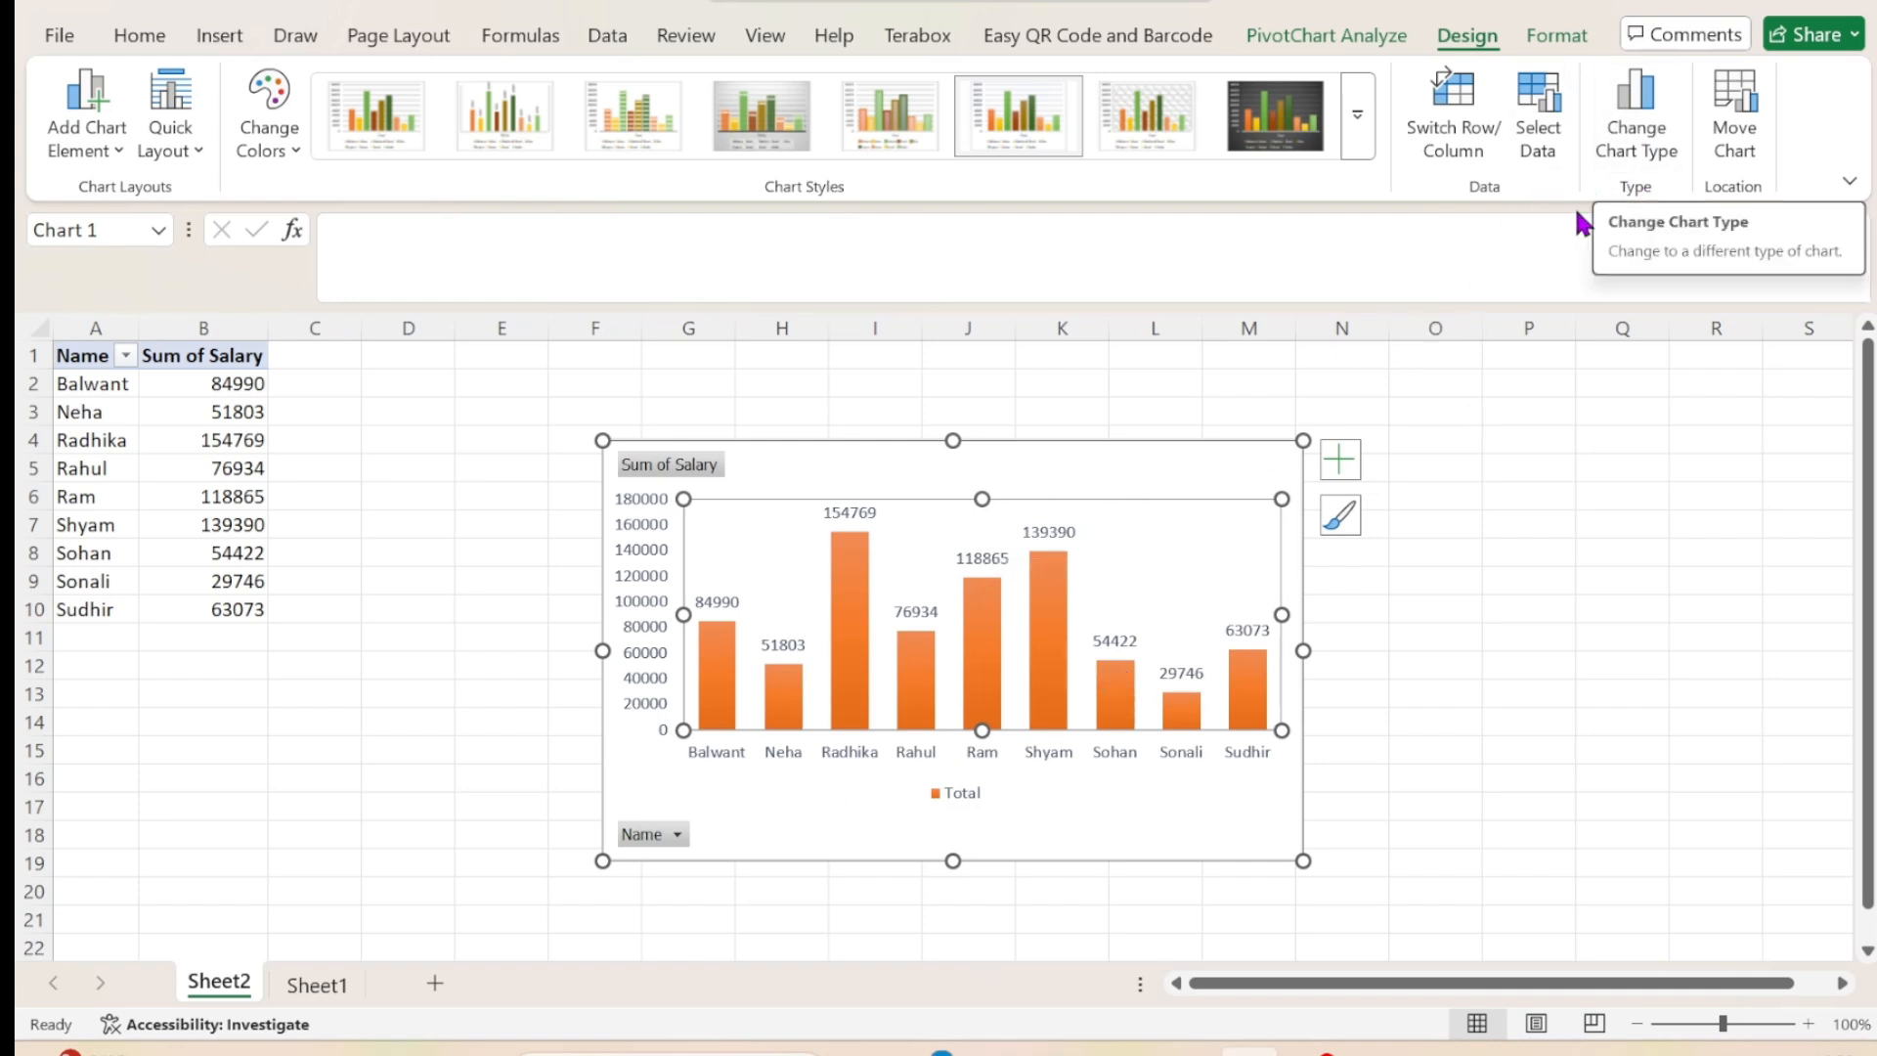
{"action": "left_click", "coordinate": [1630, 146]}
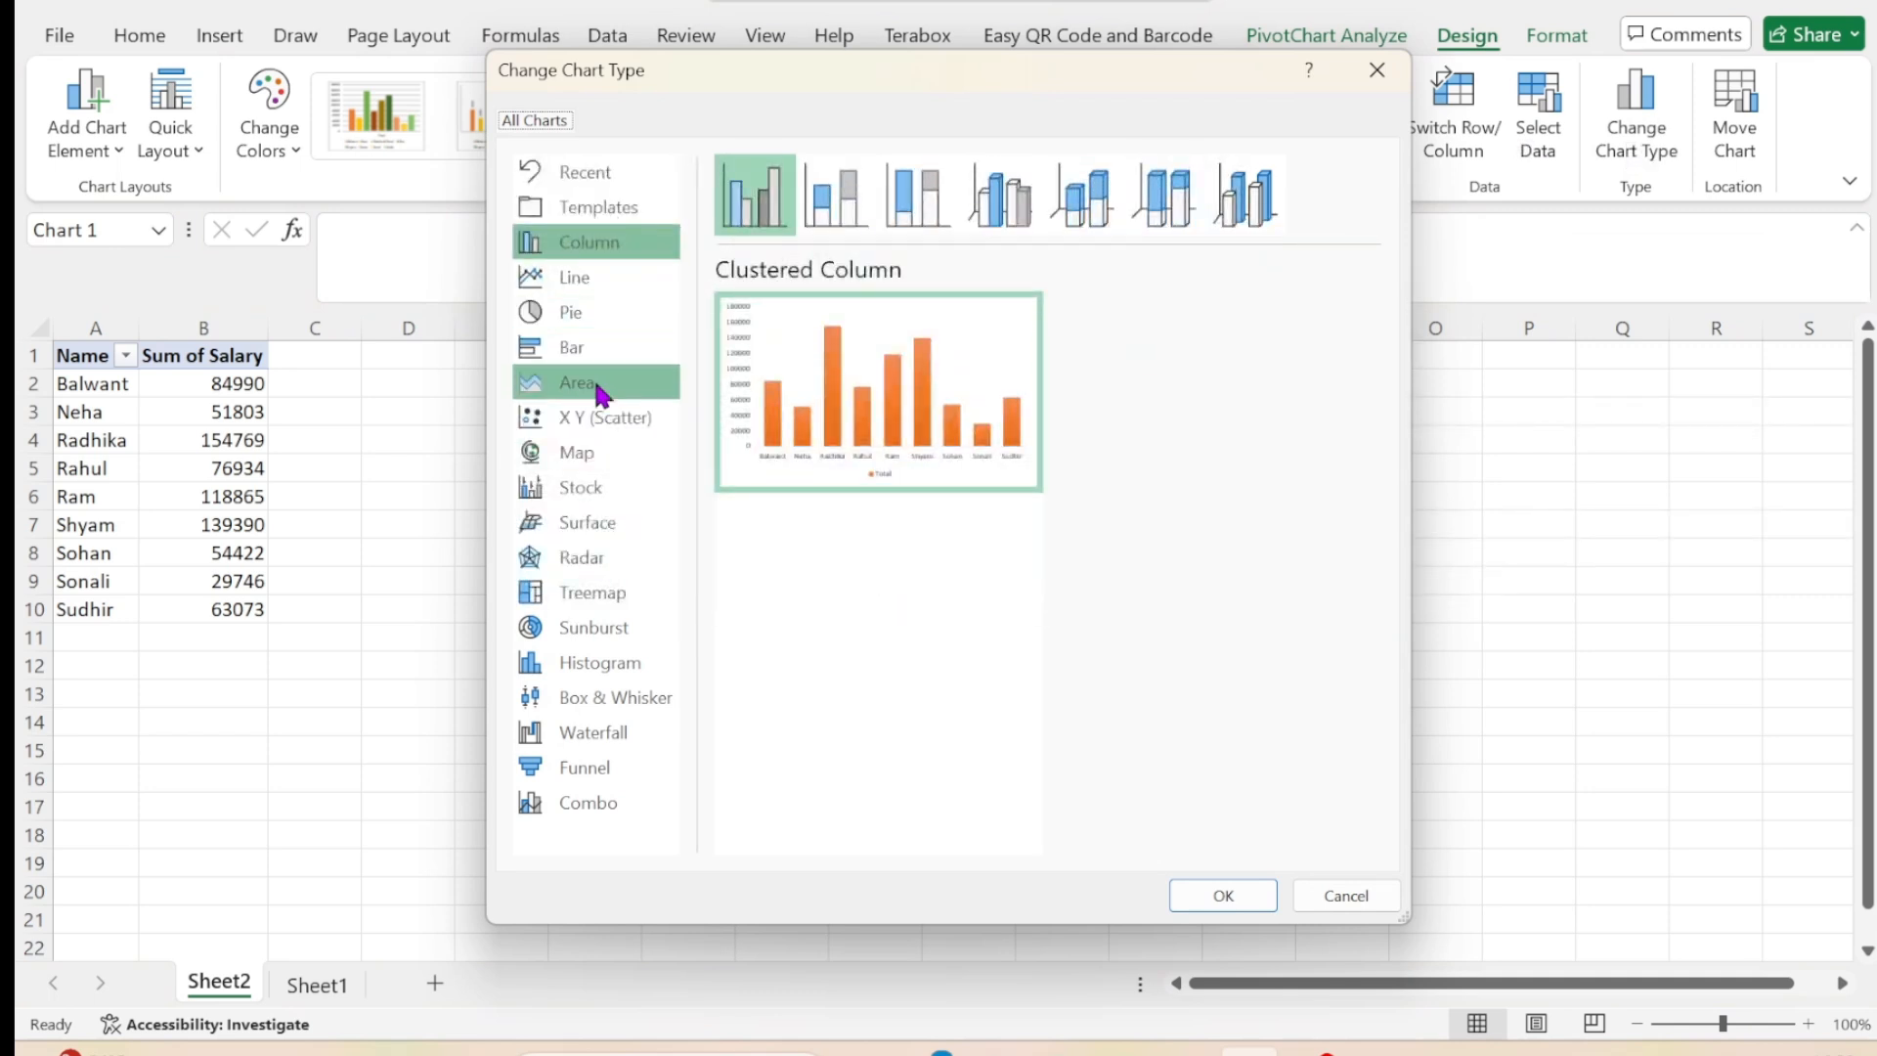
{"action": "left_click", "coordinate": [1345, 900]}
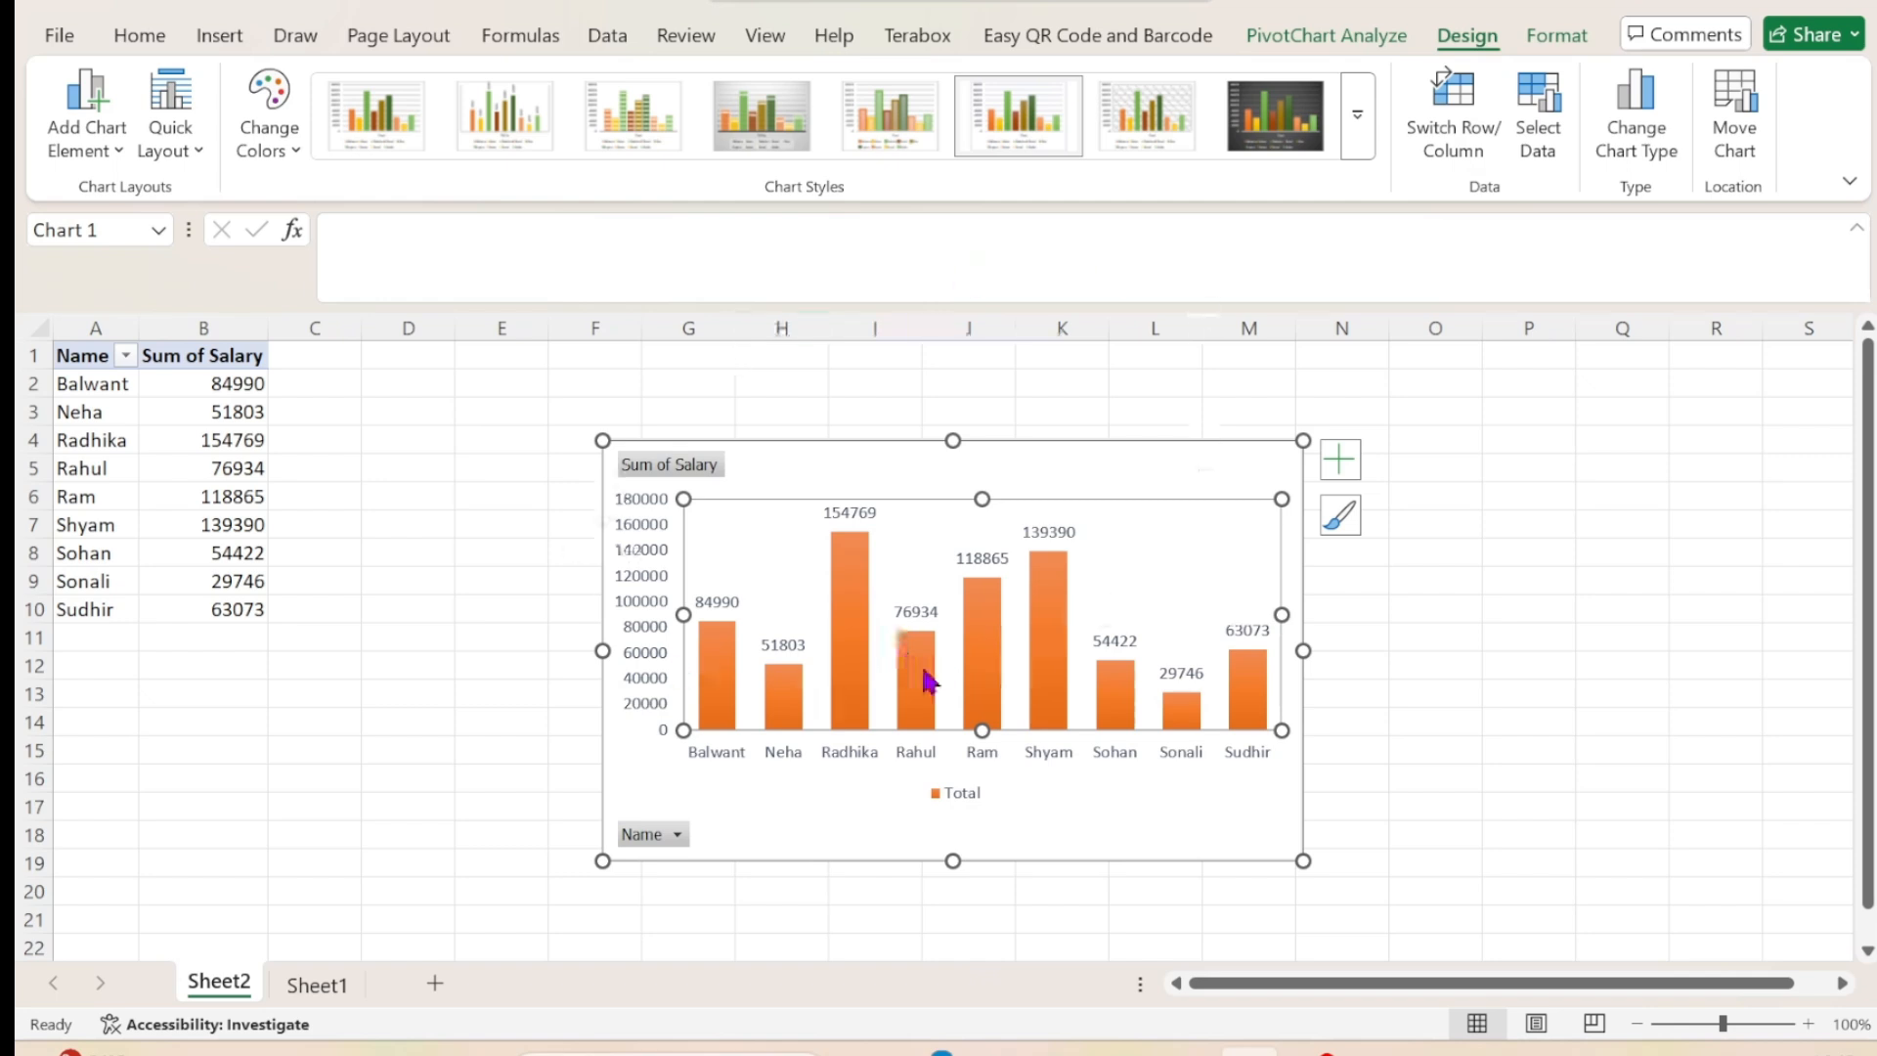
Apply the black-fill shadow WordArt style to the name labels on the pivot chart's horizontal axis.
{"action": "left_click", "coordinate": [1554, 37]}
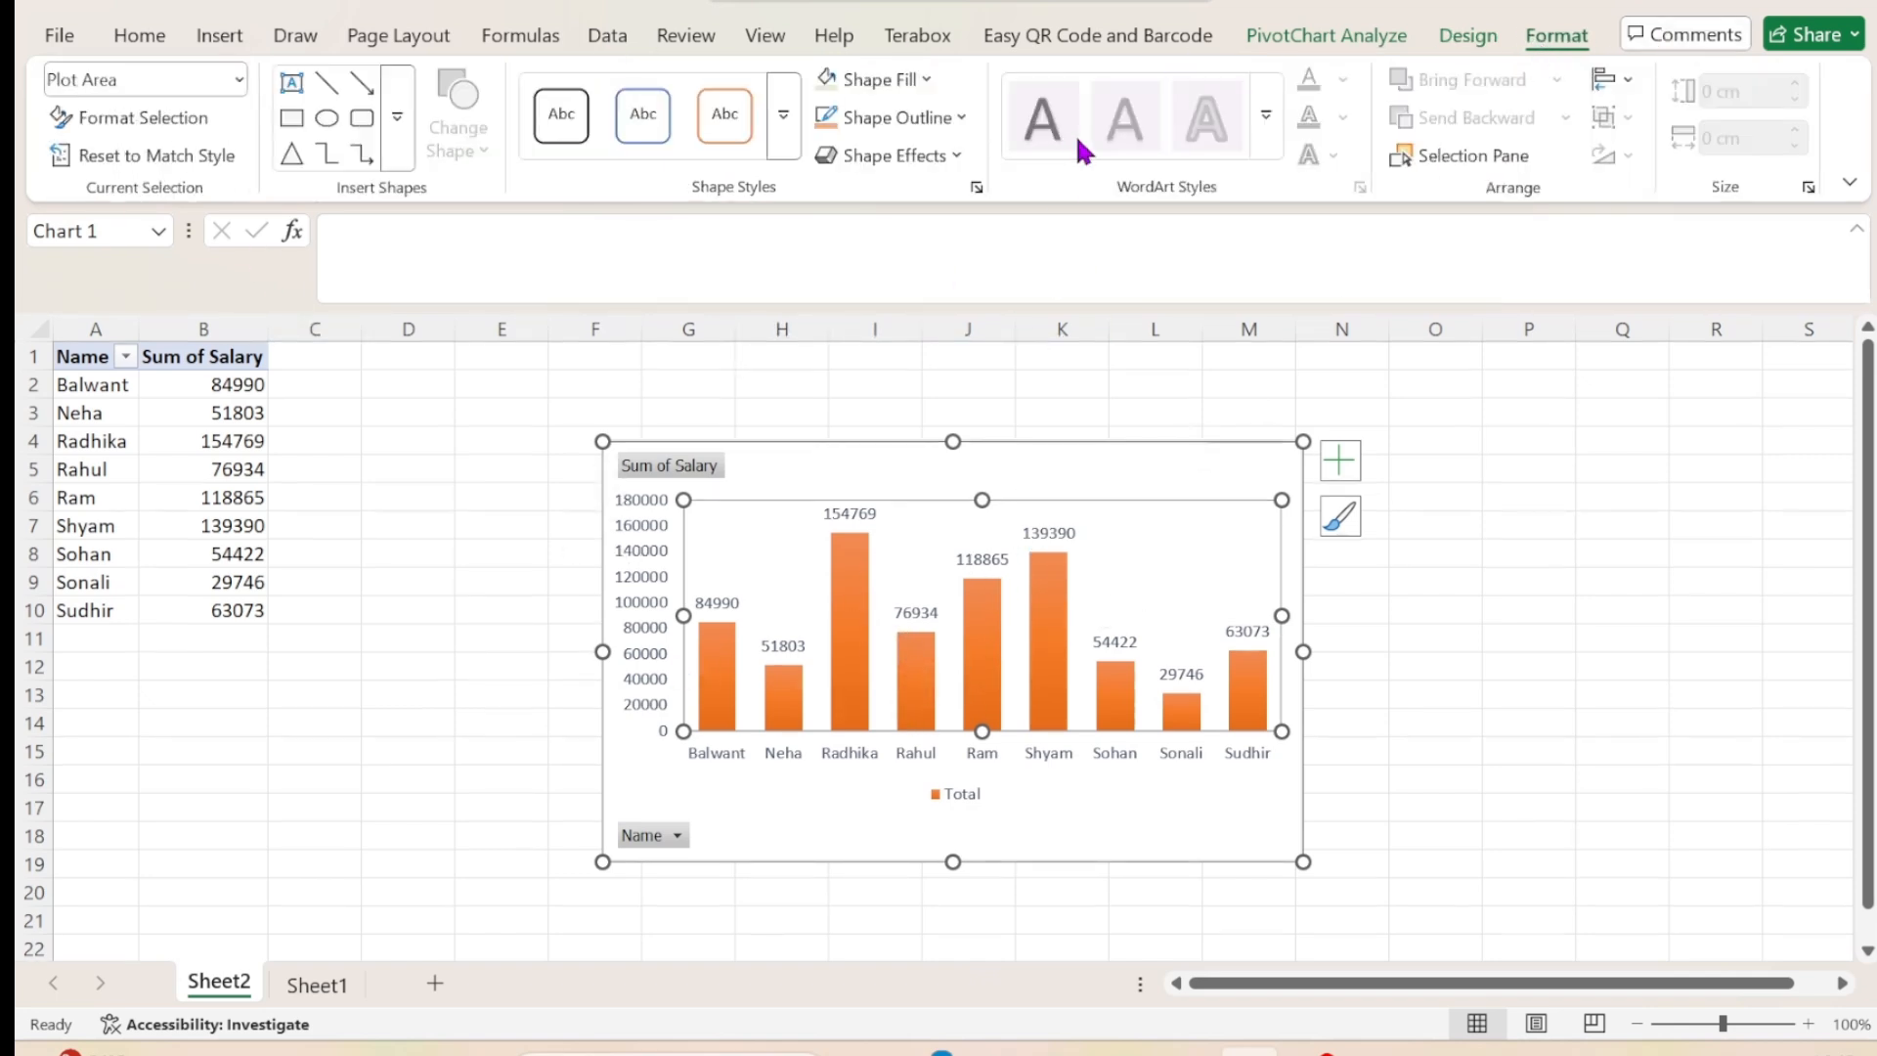
{"action": "left_click", "coordinate": [848, 752]}
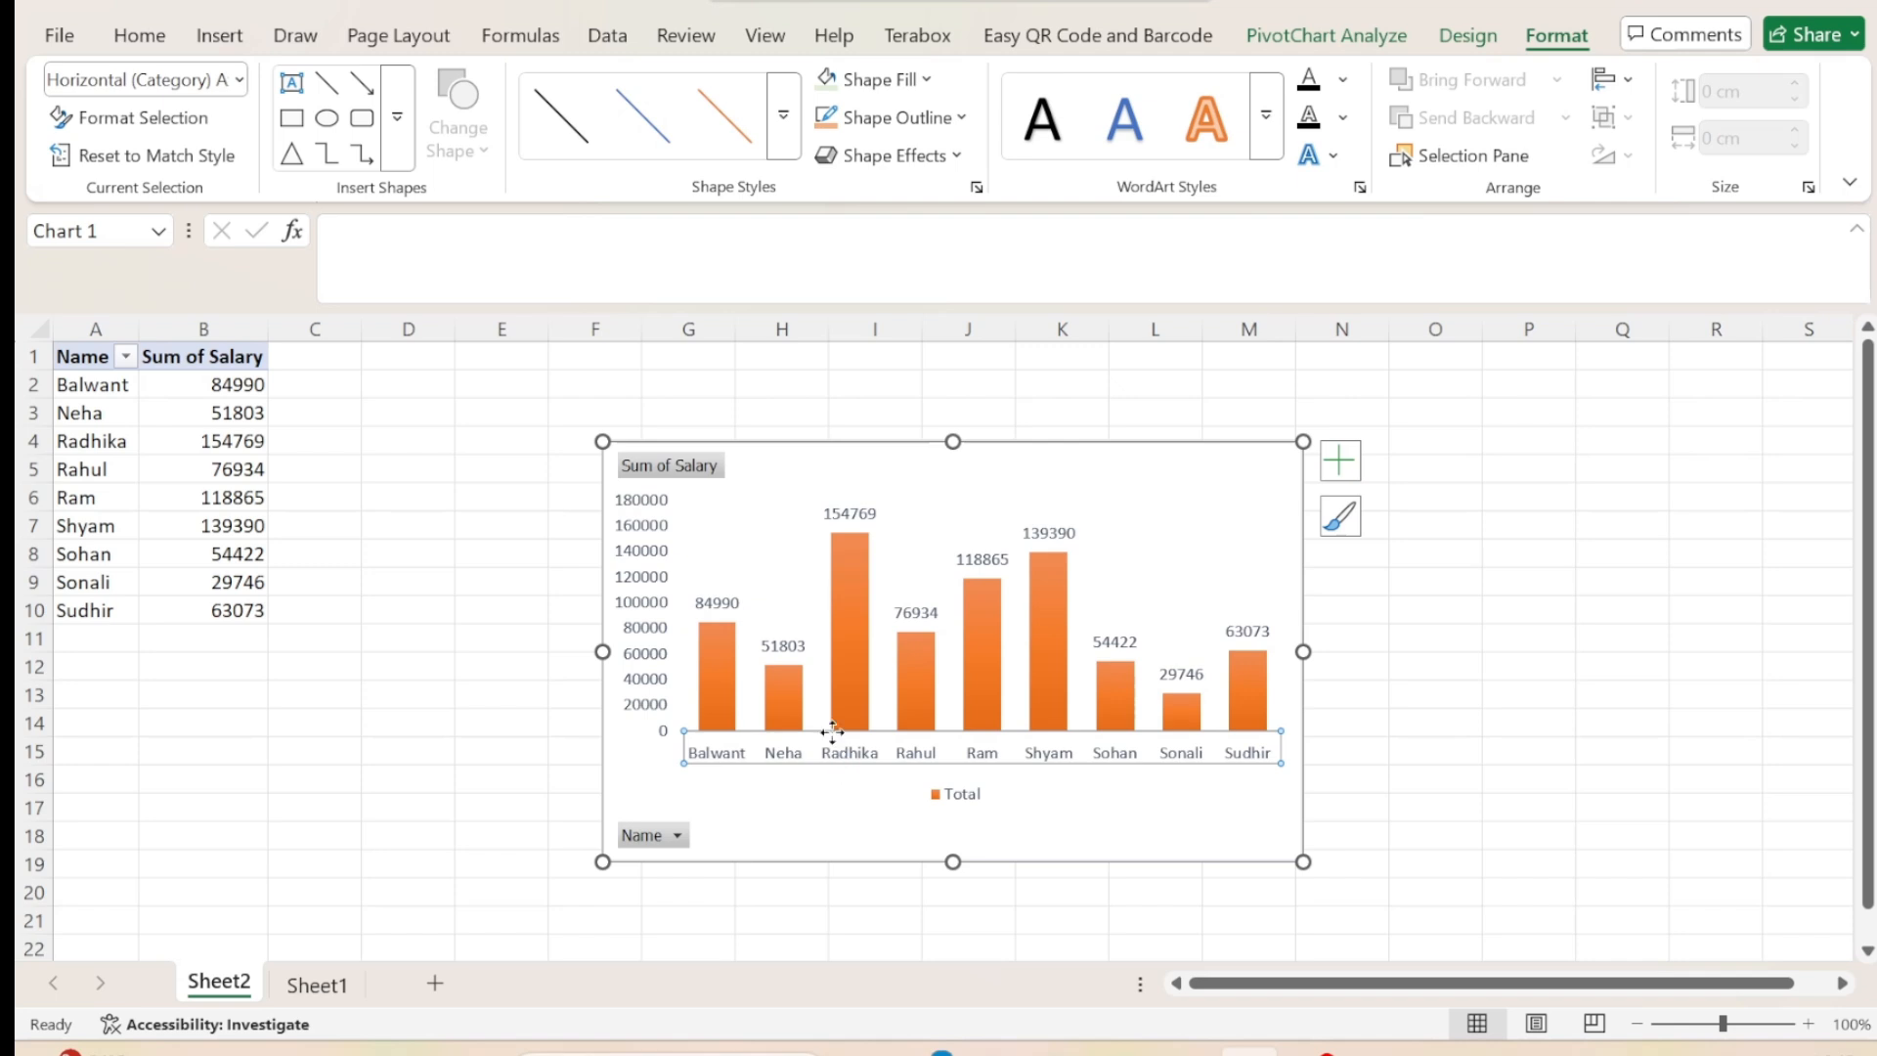
{"action": "left_click", "coordinate": [1266, 119]}
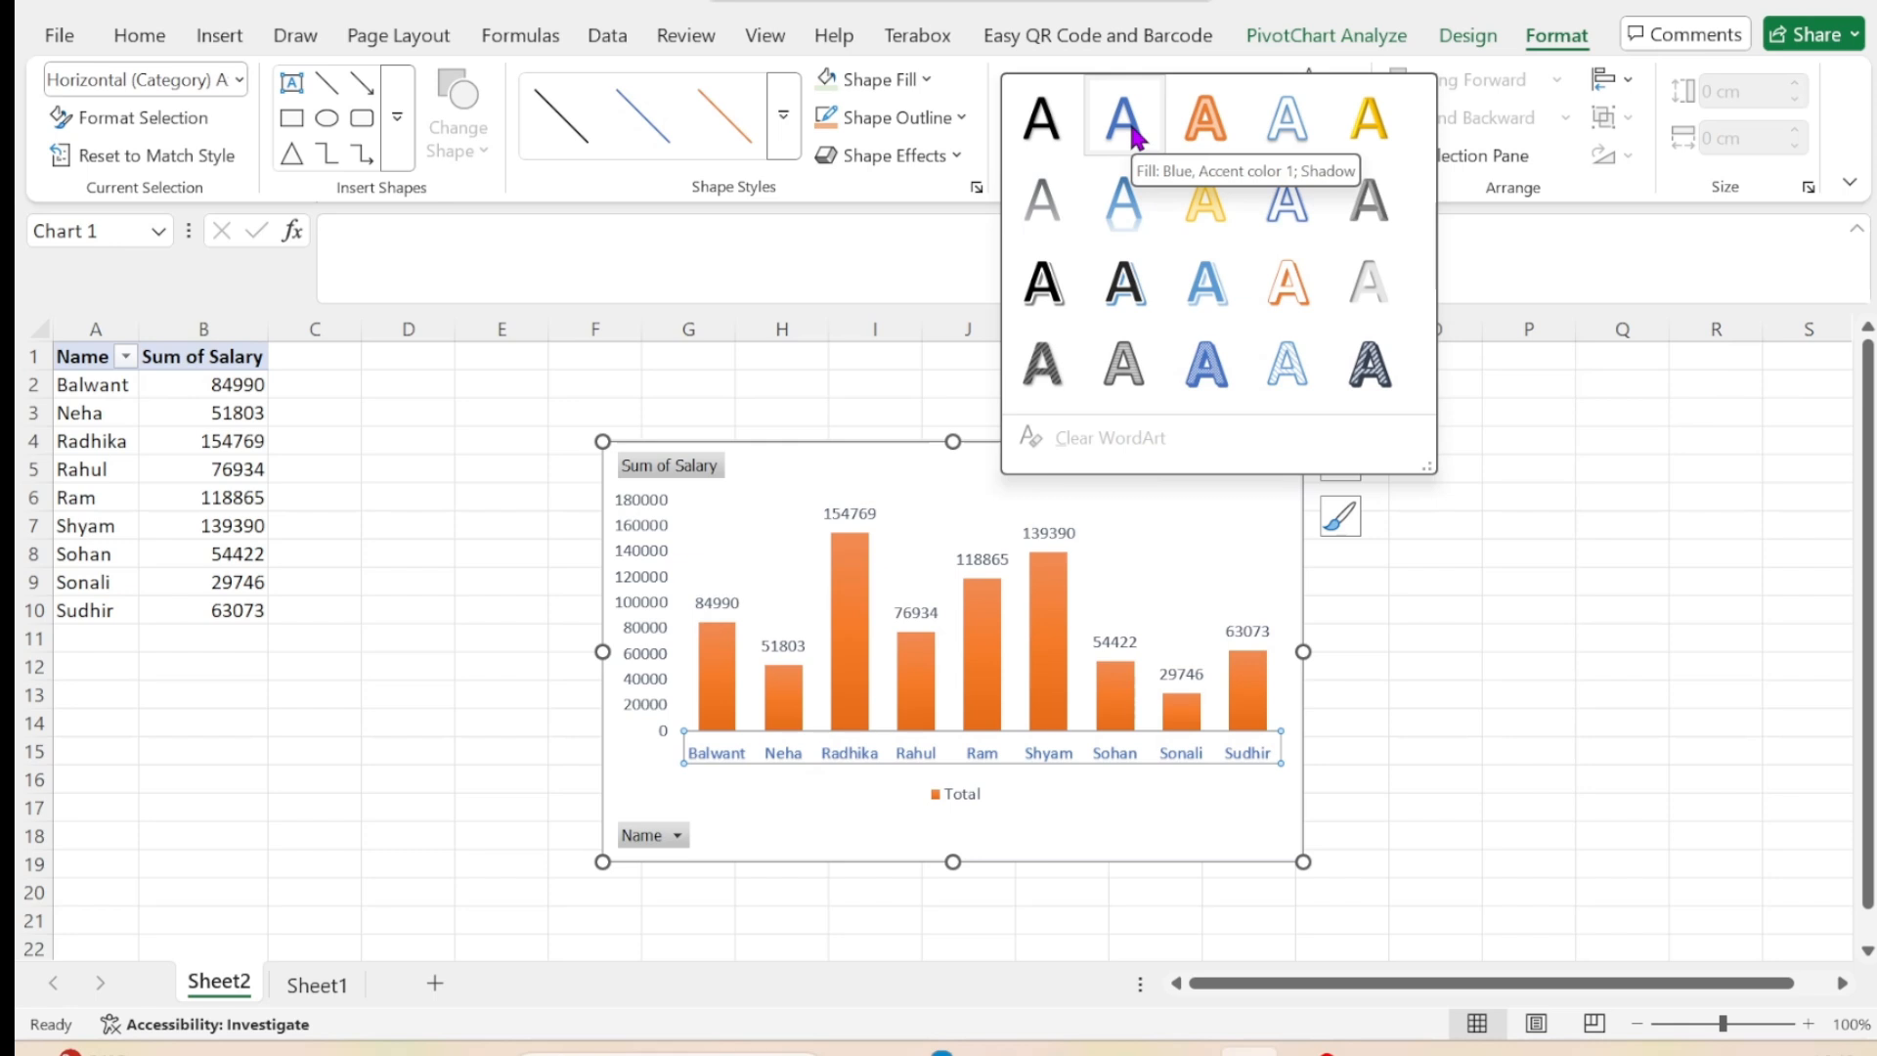
{"action": "left_click", "coordinate": [1043, 119]}
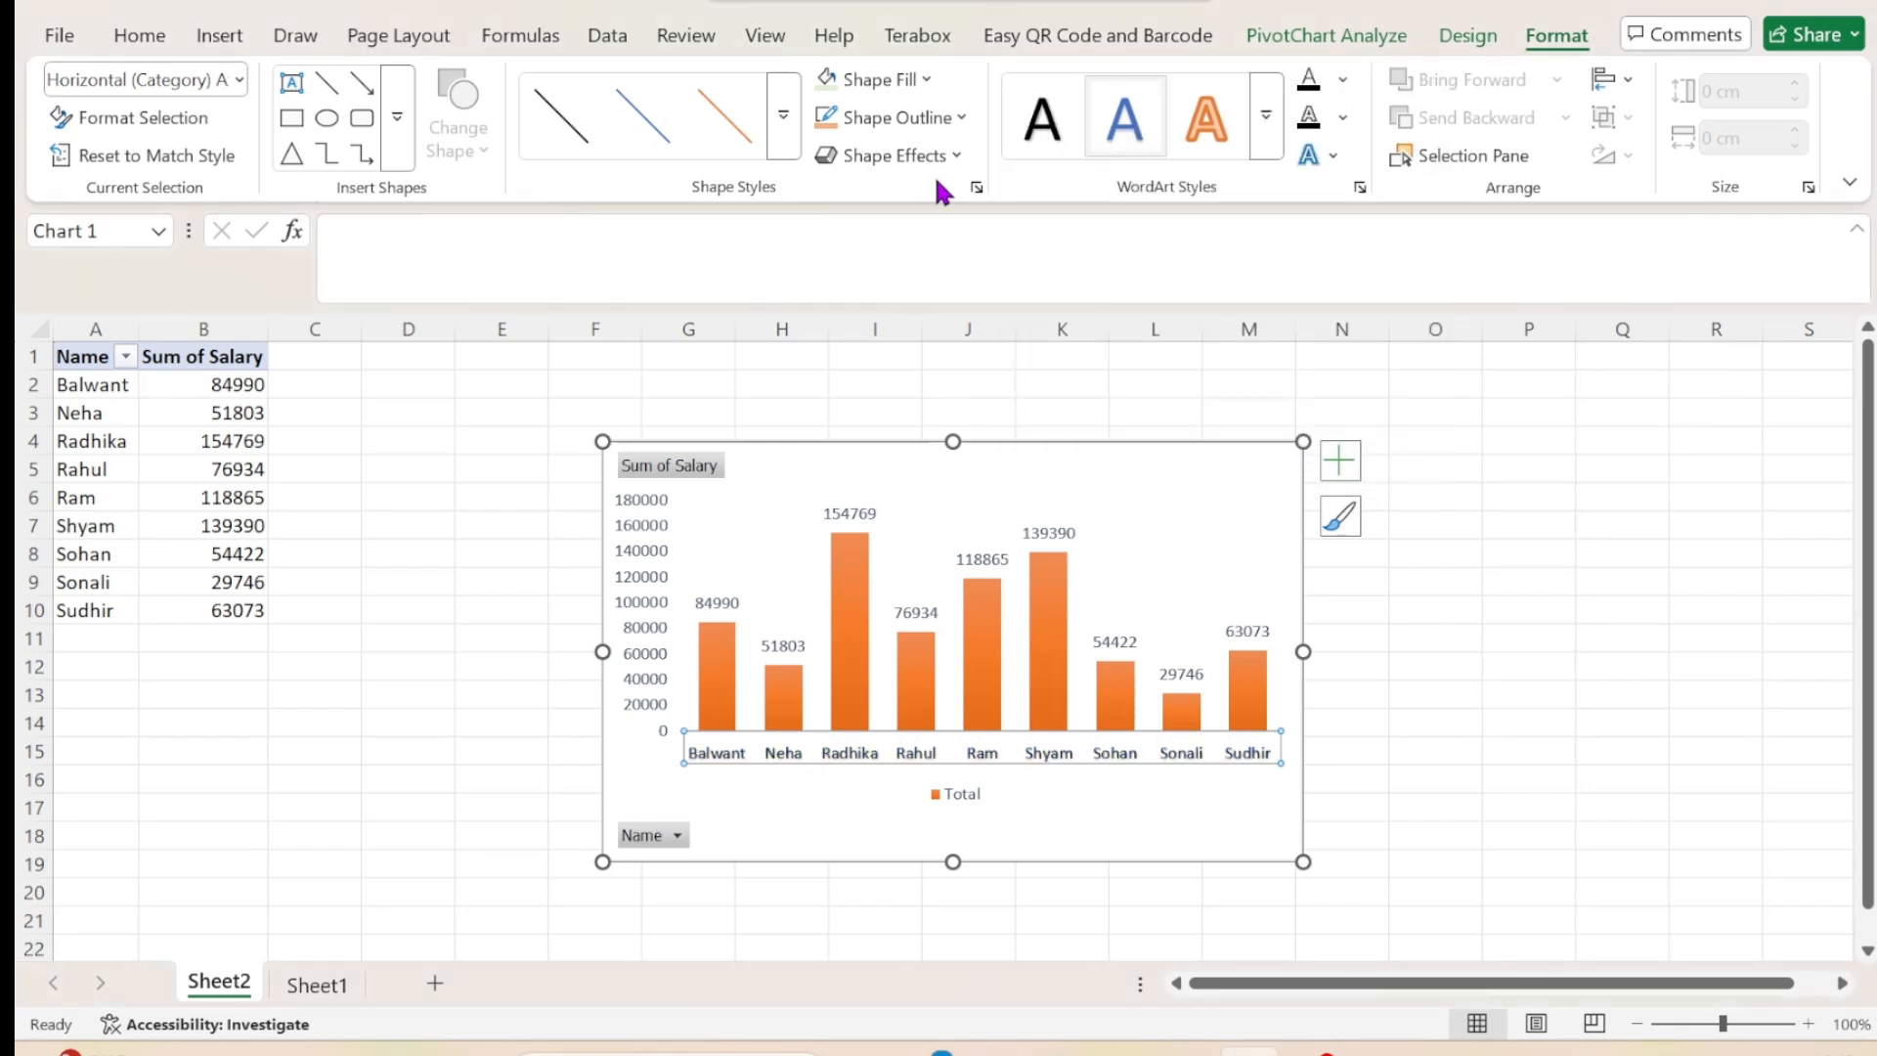
Fill the pivot chart's whole chart area with the lightest green theme color.
{"action": "left_click", "coordinate": [923, 78]}
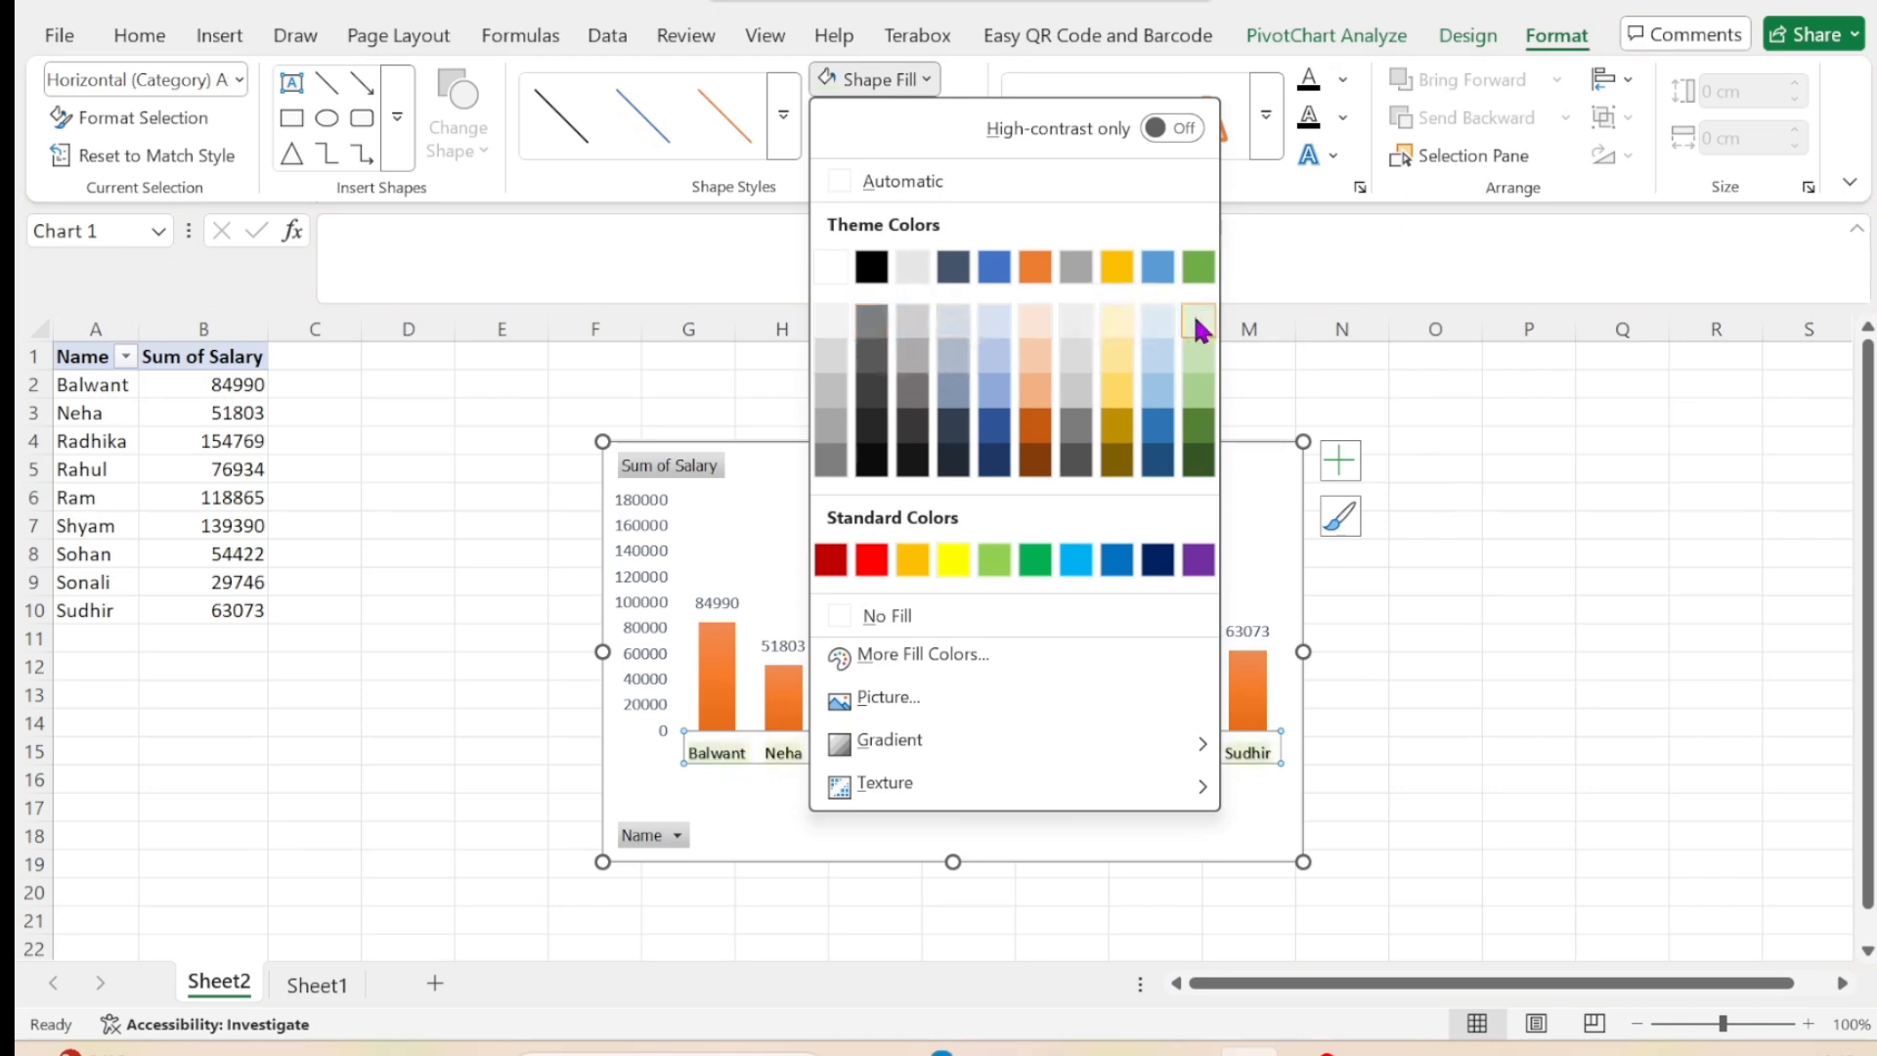
{"action": "left_click", "coordinate": [1500, 611]}
{"action": "left_click", "coordinate": [1169, 529]}
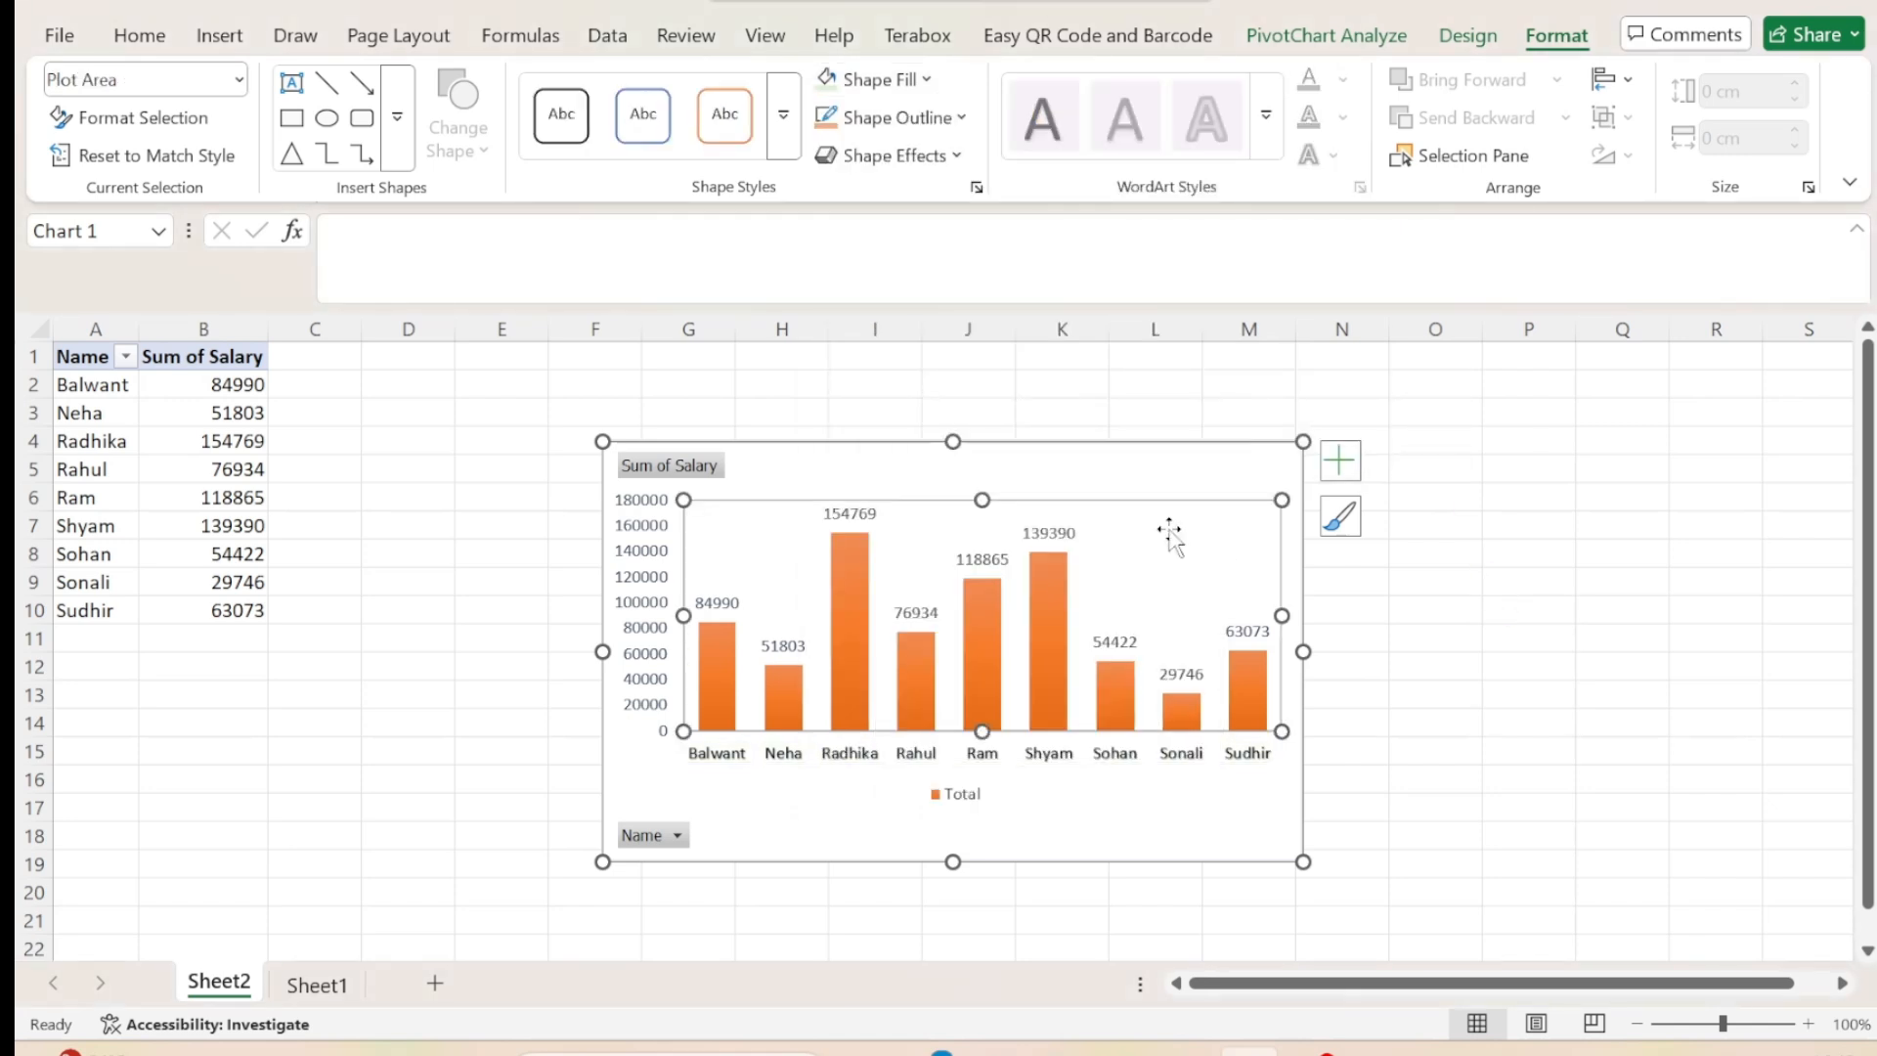
{"action": "left_click", "coordinate": [1176, 484]}
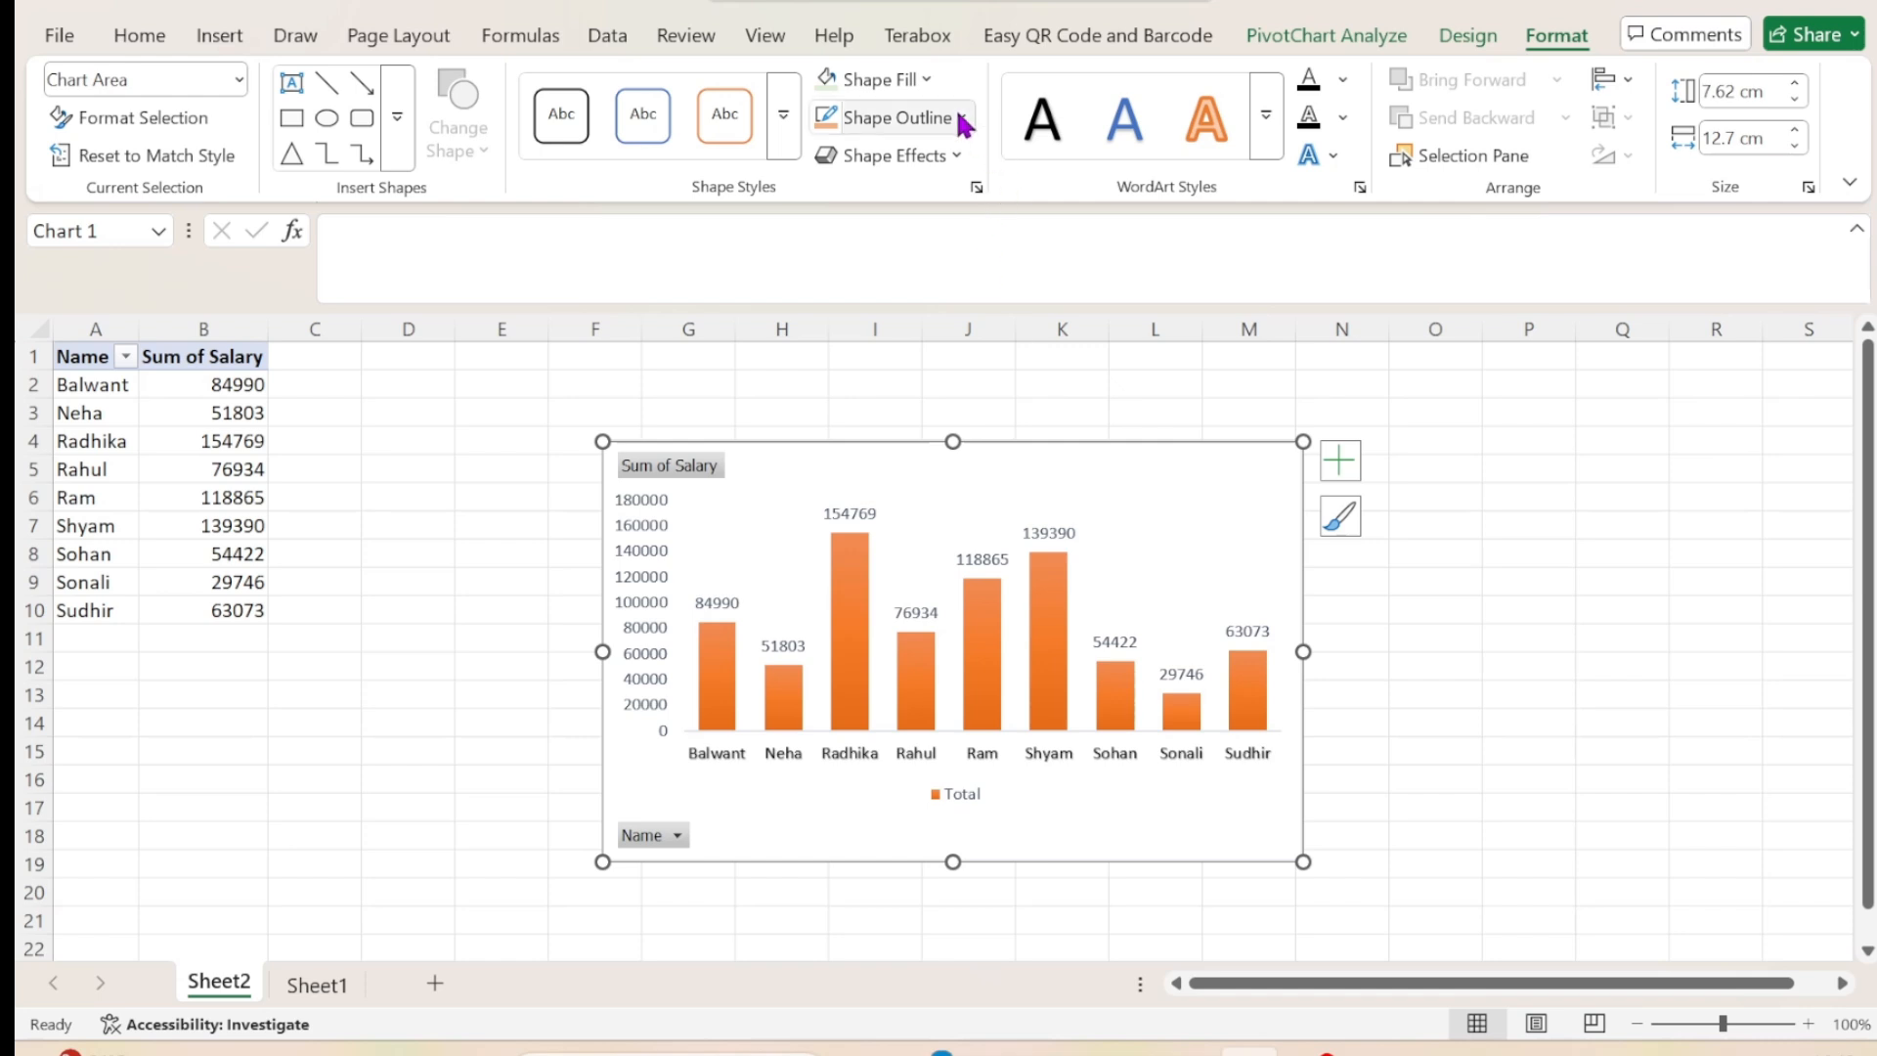
{"action": "left_click", "coordinate": [927, 80]}
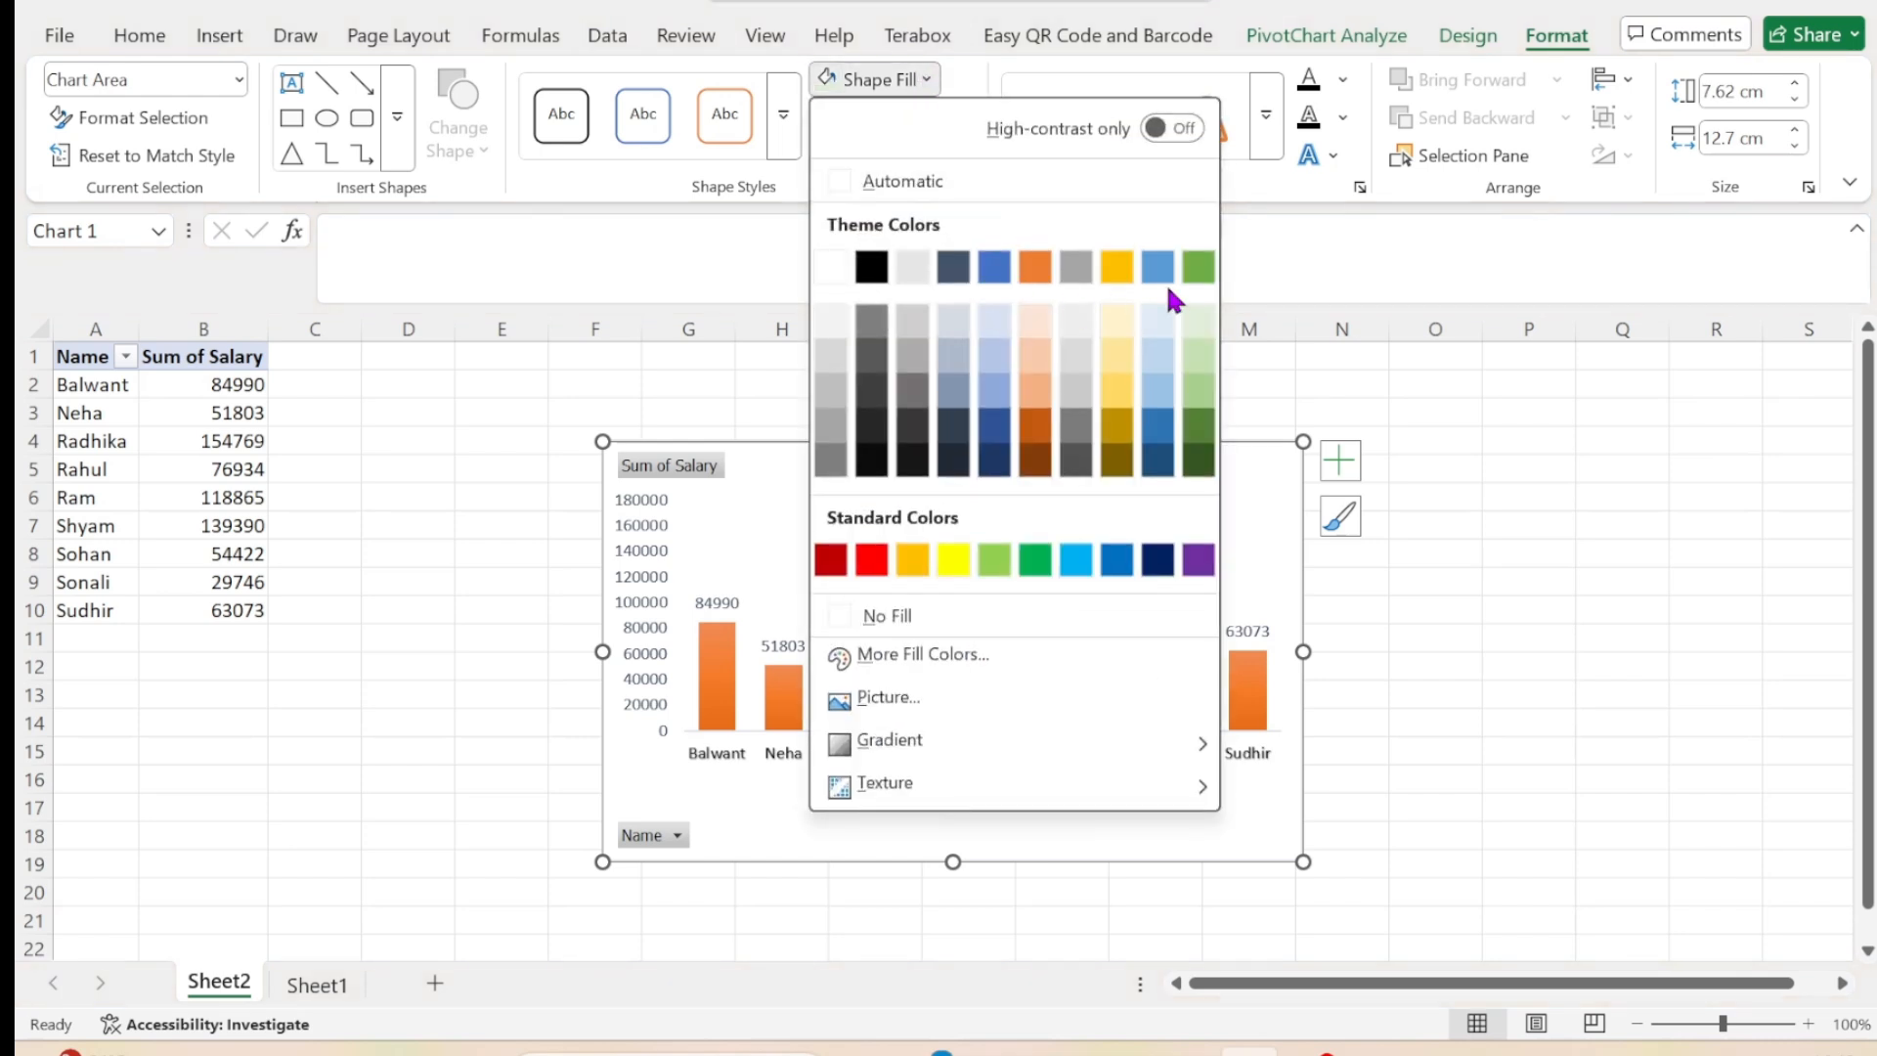
{"action": "left_click", "coordinate": [1193, 325]}
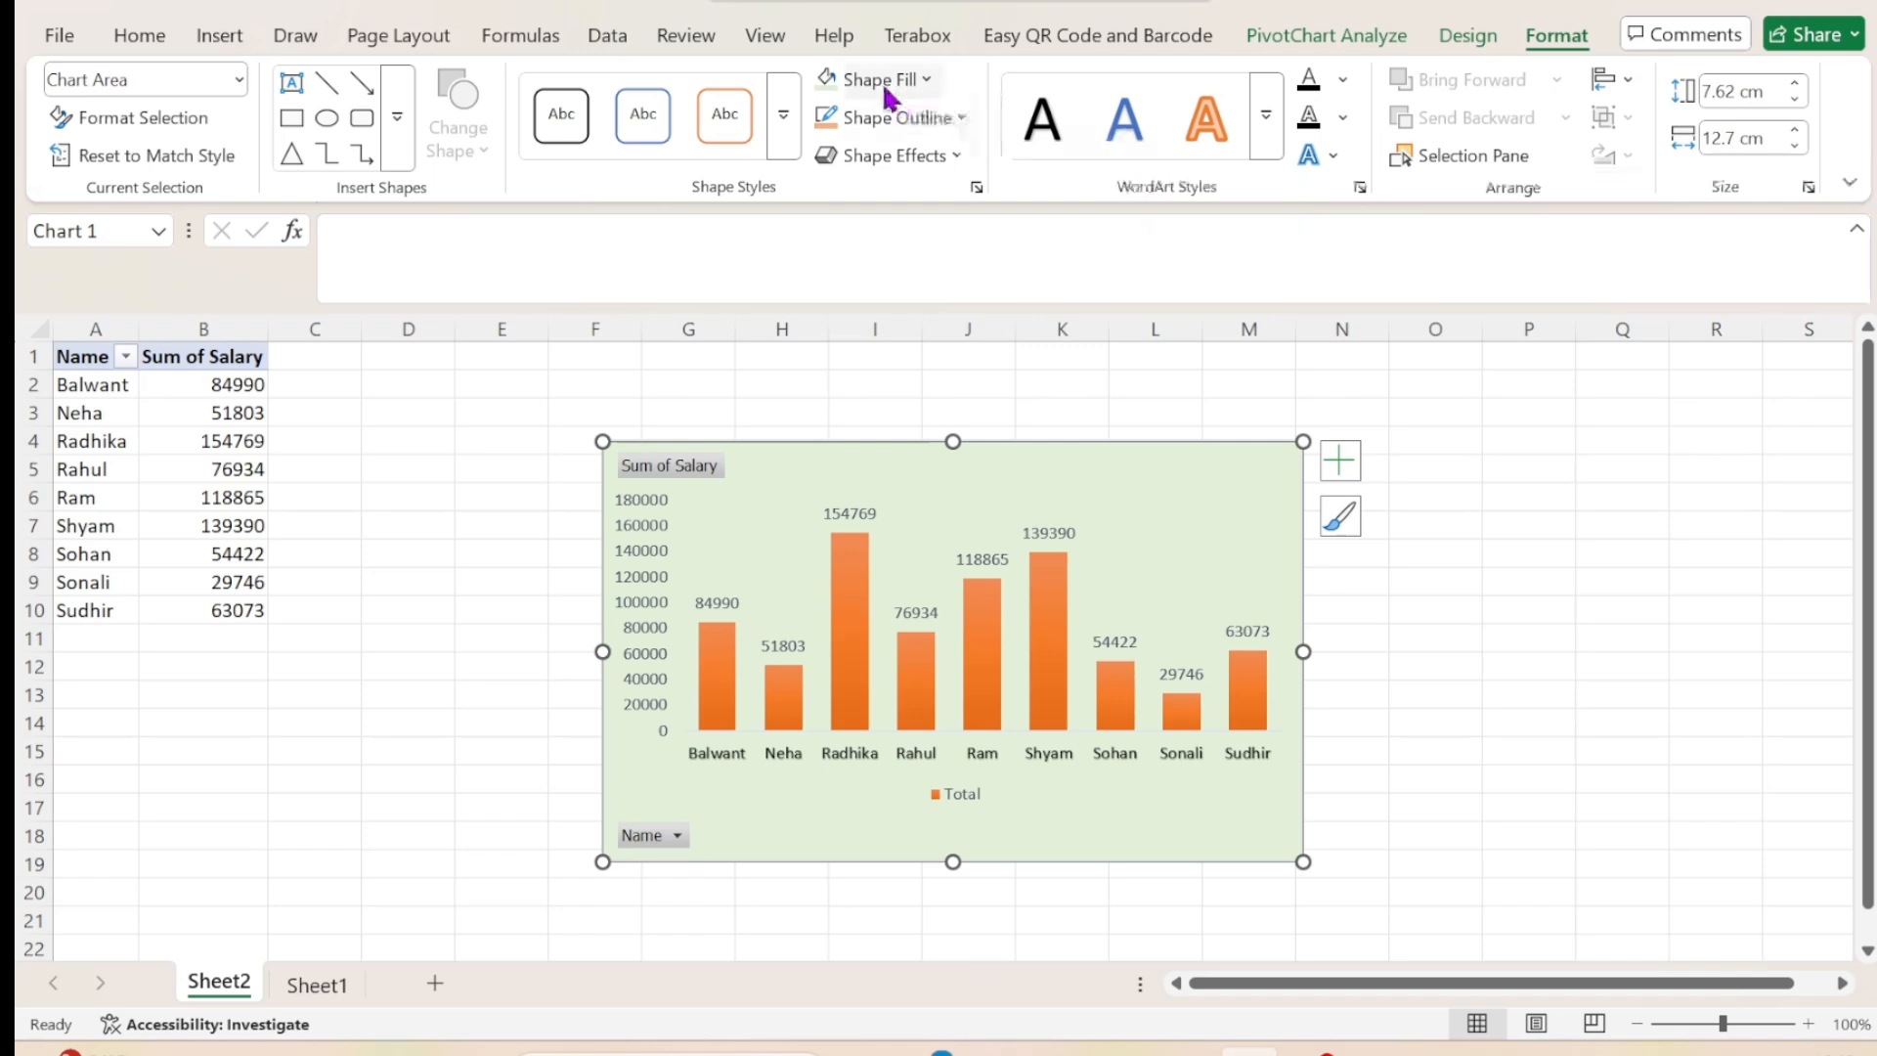
Outline the pivot chart's chart area in dark orange and give it the Preset 4 shape effect.
{"action": "left_click", "coordinate": [953, 114]}
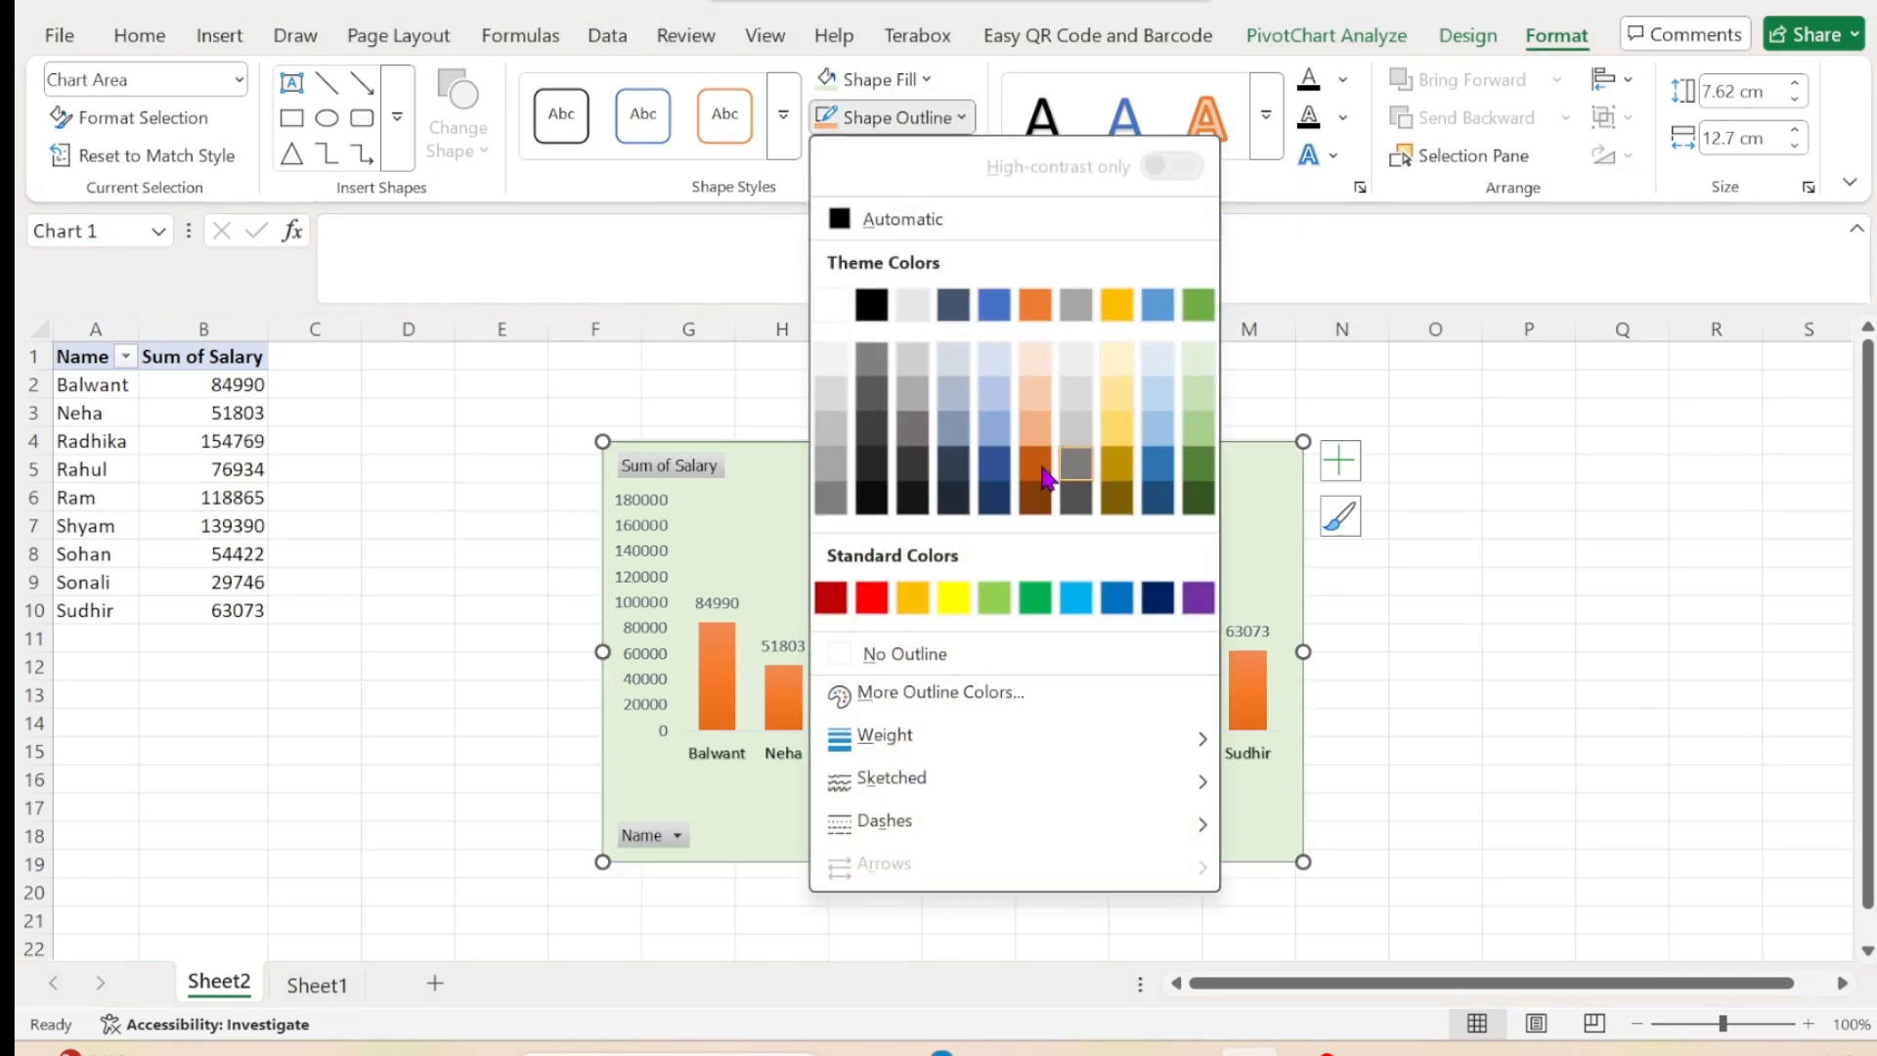
{"action": "left_click", "coordinate": [1034, 474]}
{"action": "left_click", "coordinate": [948, 155]}
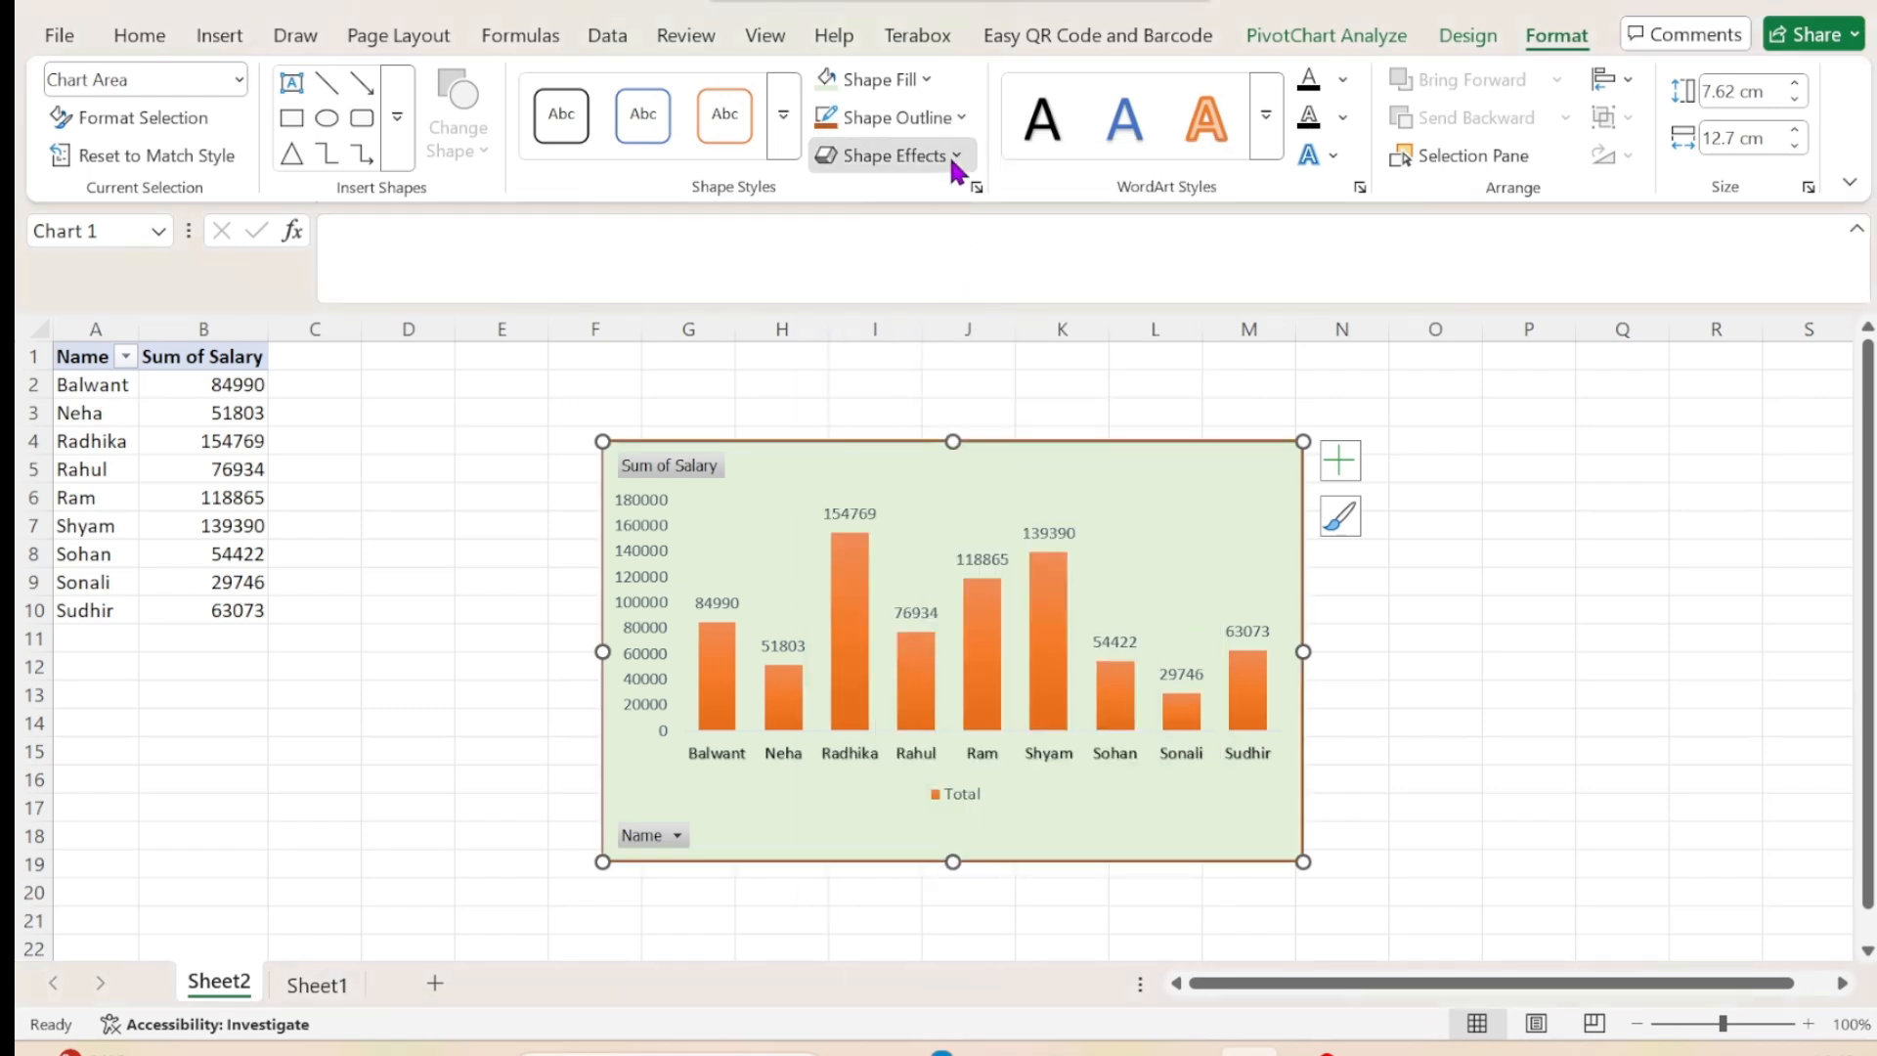
{"action": "mouse_move", "coordinate": [953, 213]}
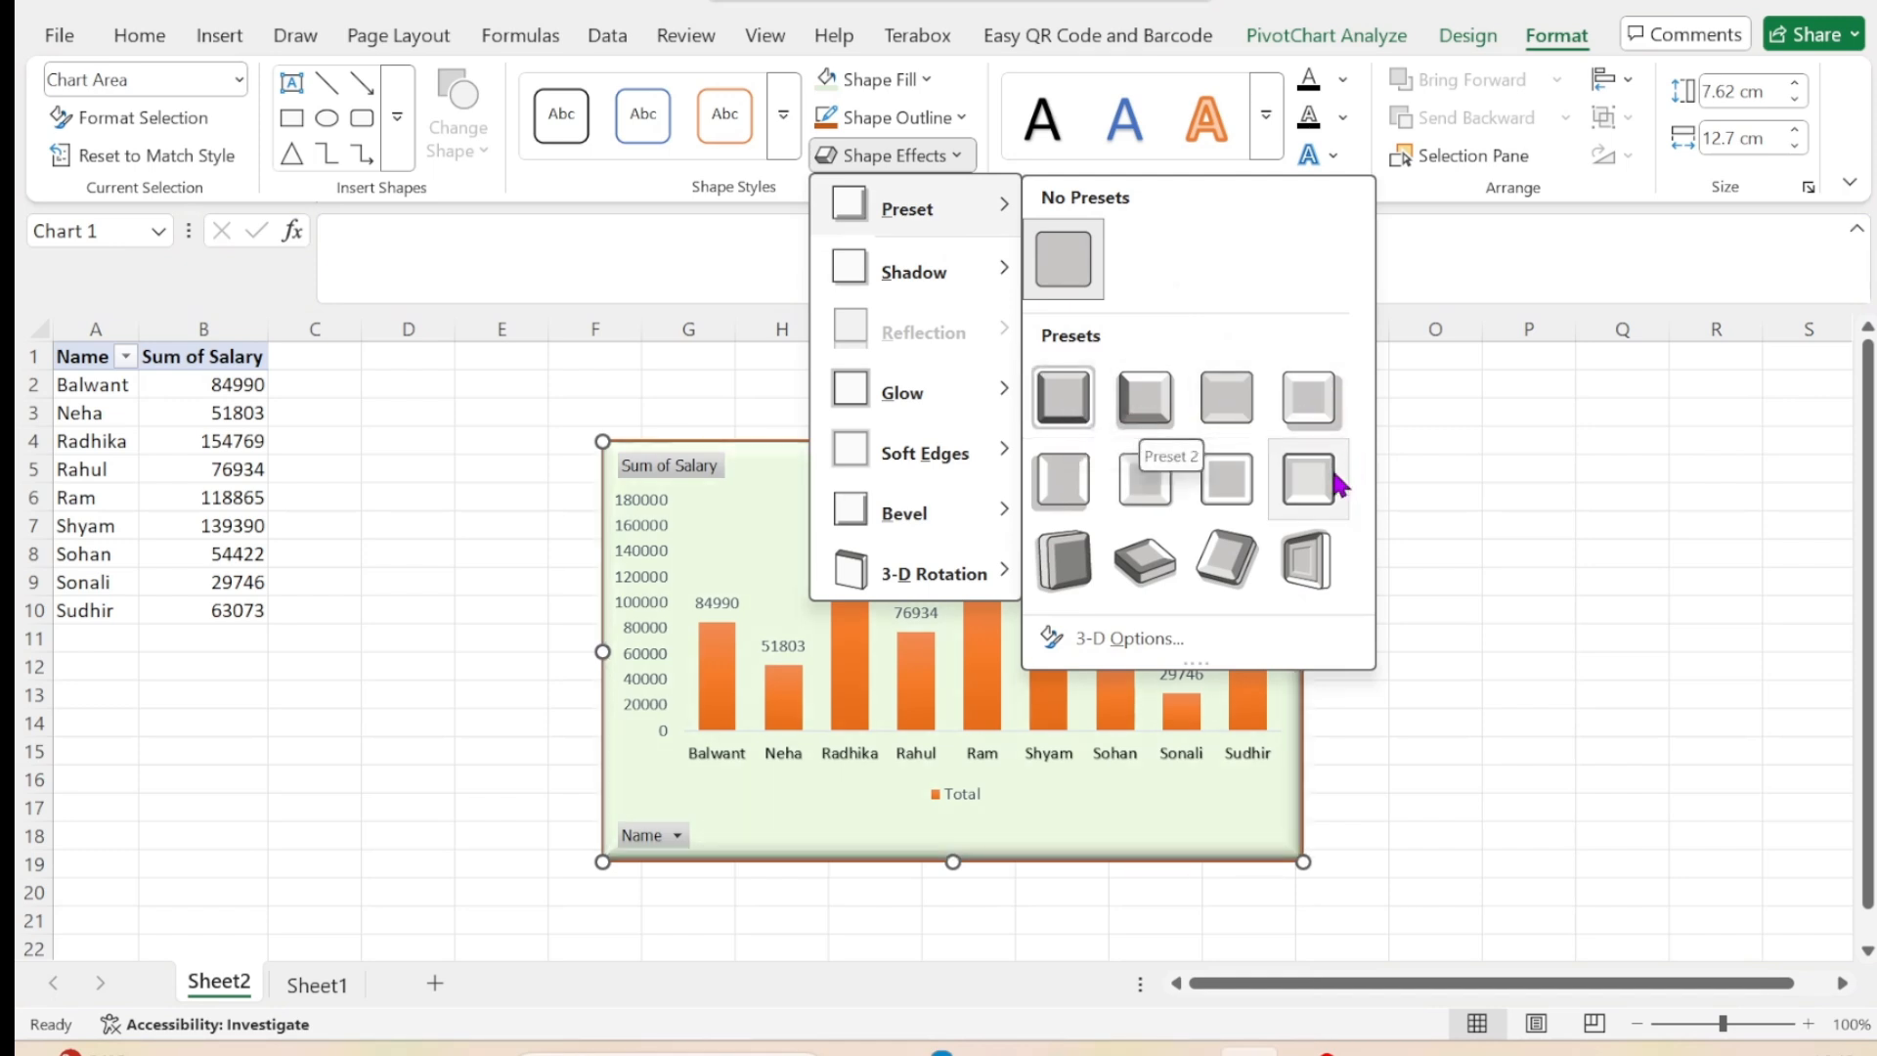
{"action": "left_click", "coordinate": [1312, 410]}
{"action": "left_click", "coordinate": [1499, 499]}
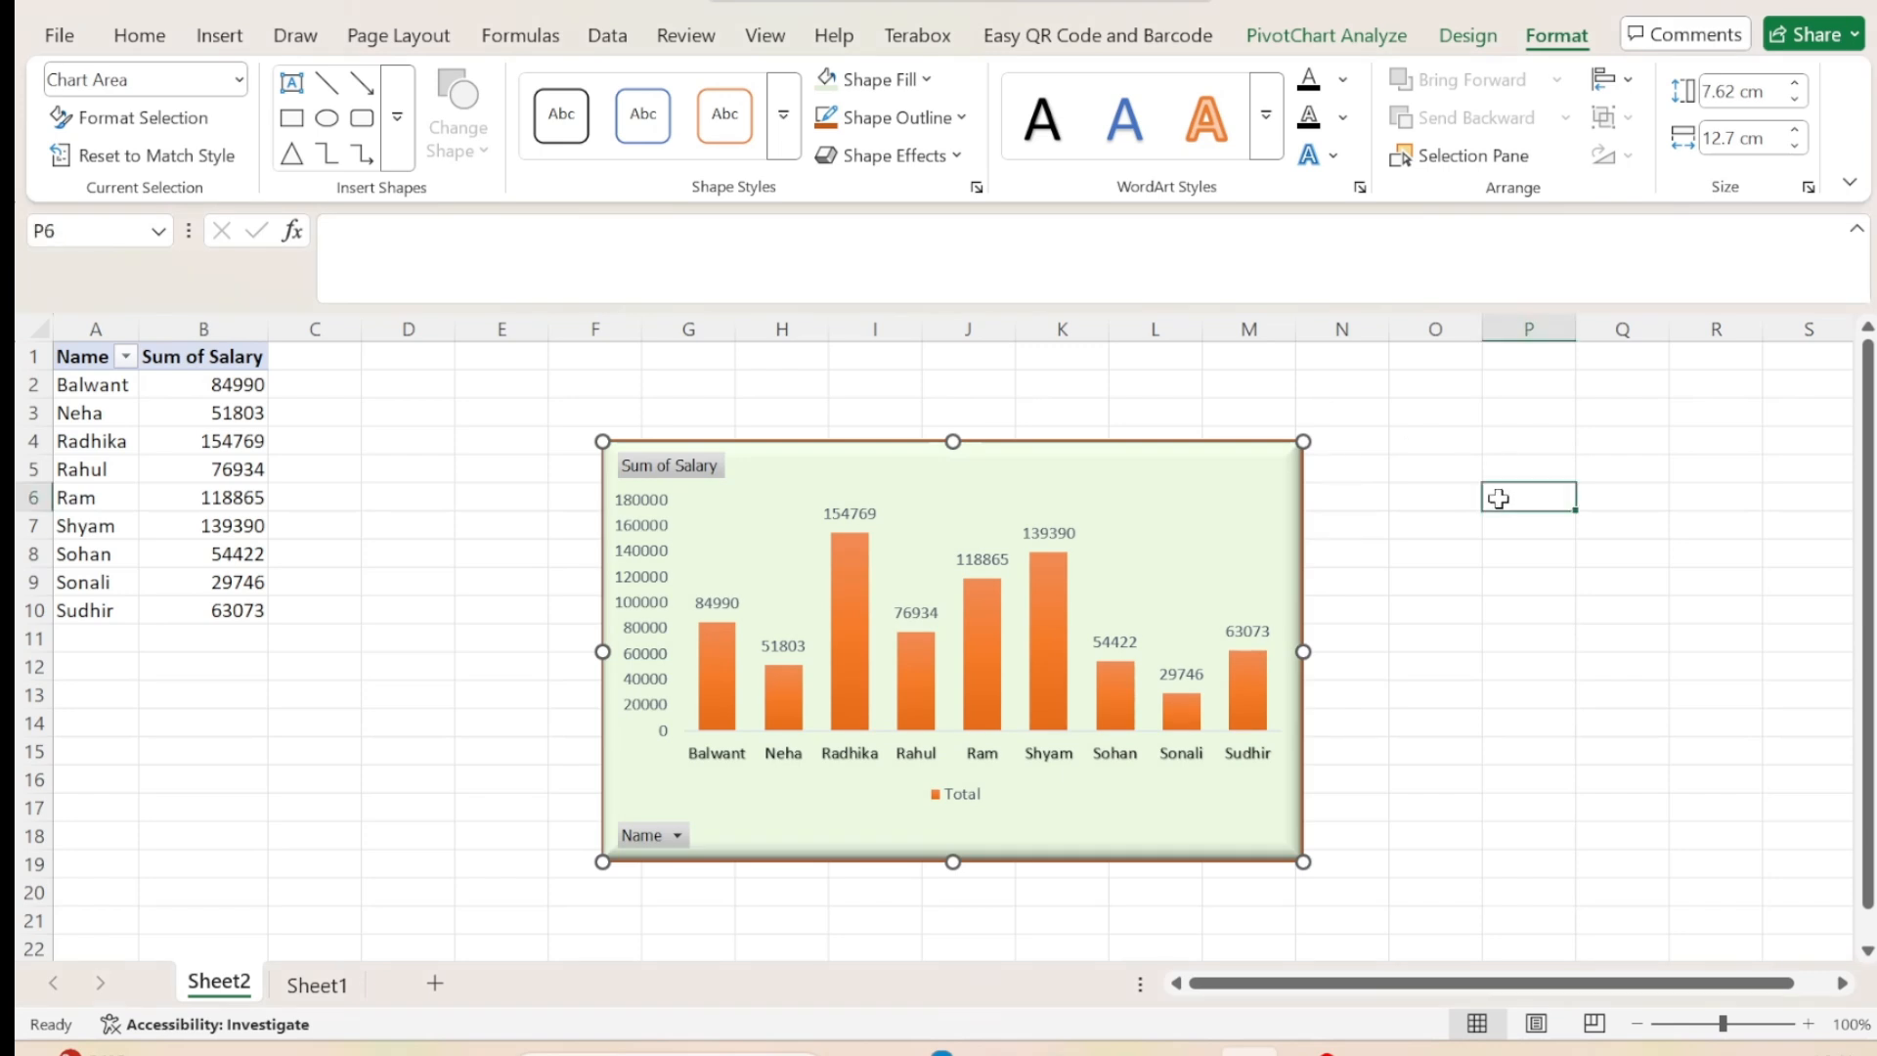
Insert a text box on the sheet beside the pivot chart, around columns O to R, with the text "kjlhkg".
{"action": "left_click", "coordinate": [1033, 645]}
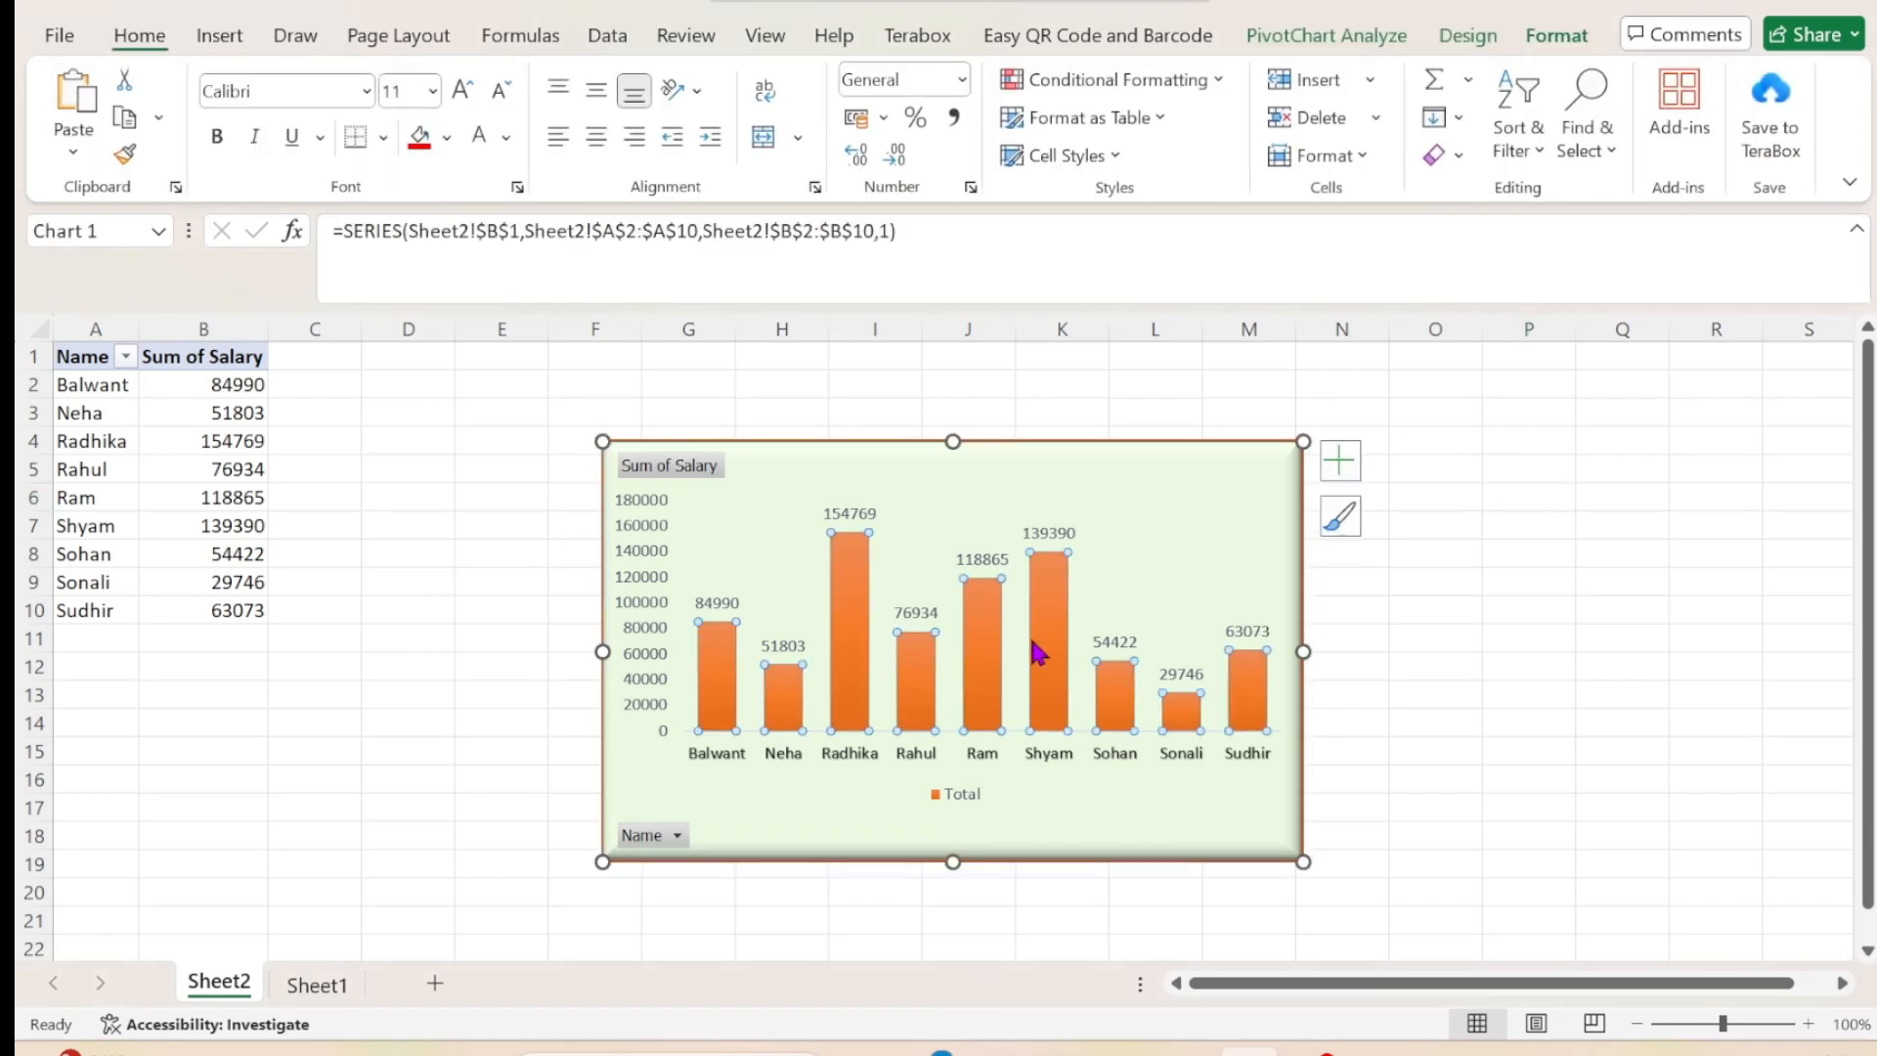
{"action": "left_click", "coordinate": [1557, 36]}
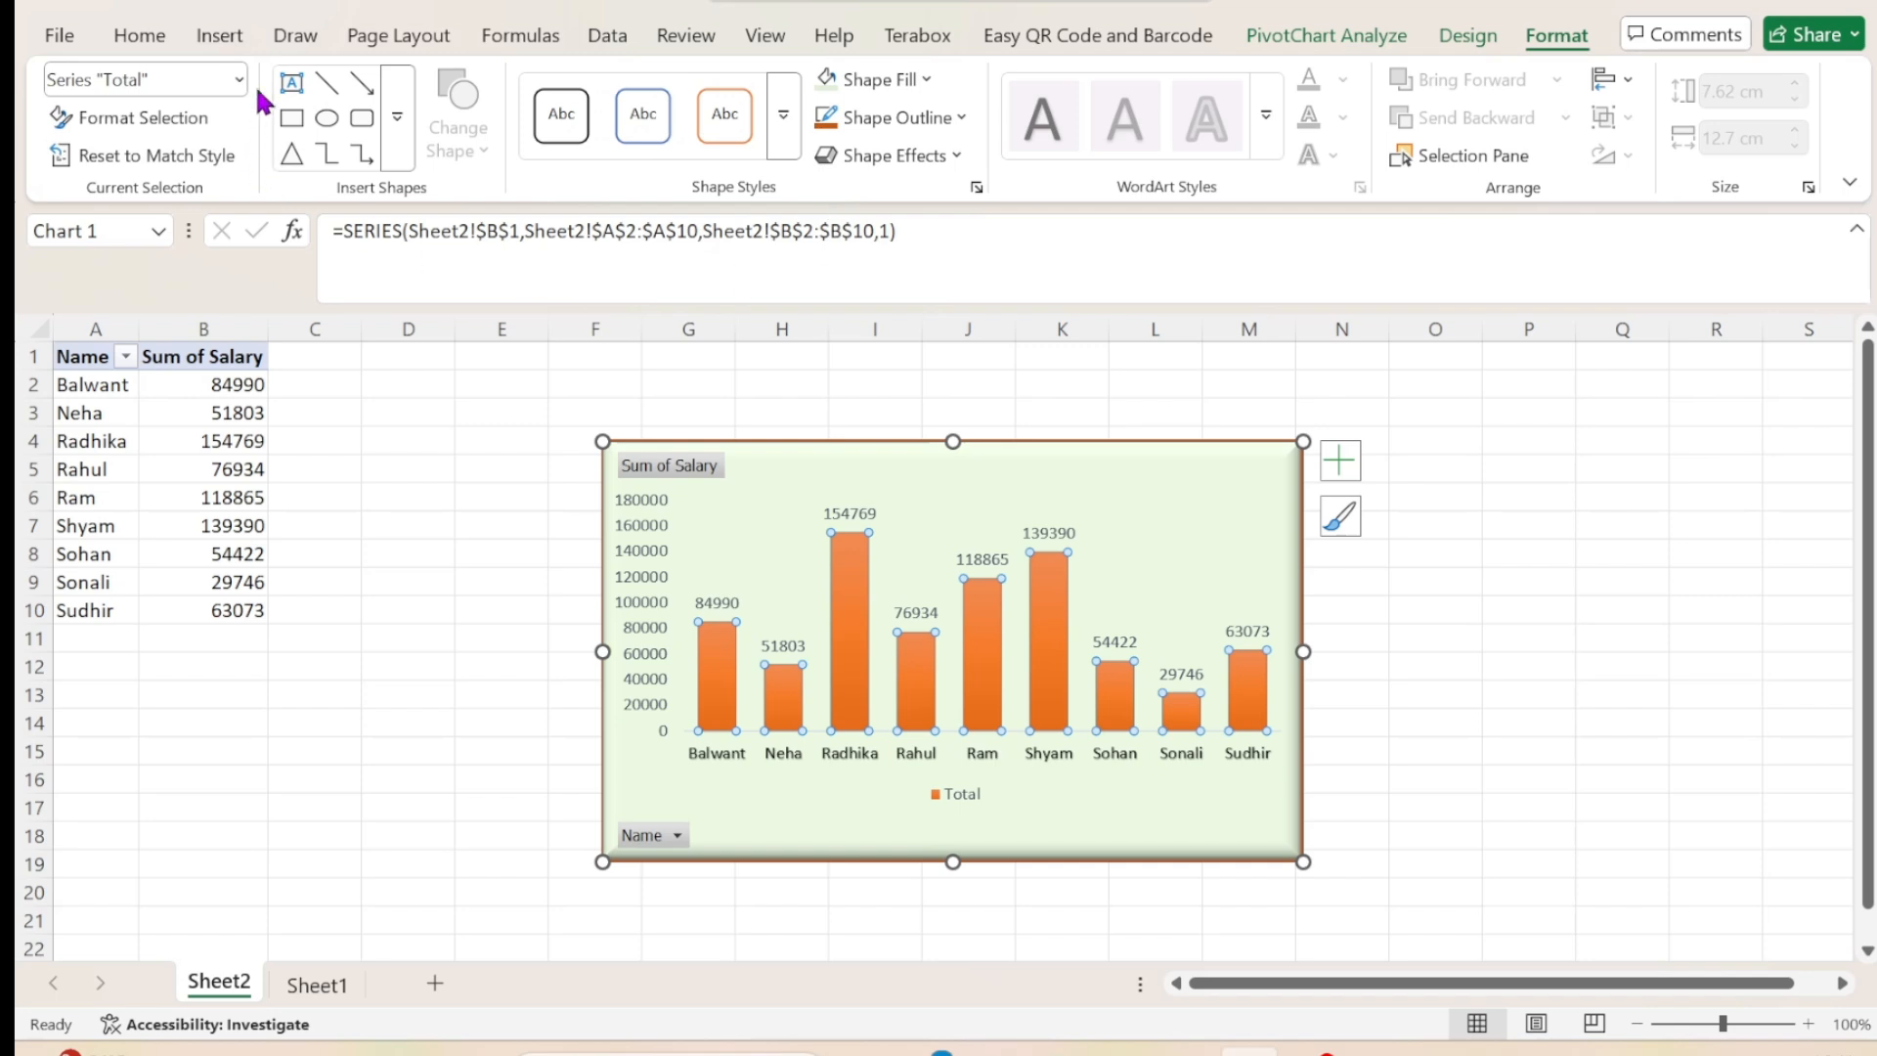
{"action": "left_click", "coordinate": [294, 84]}
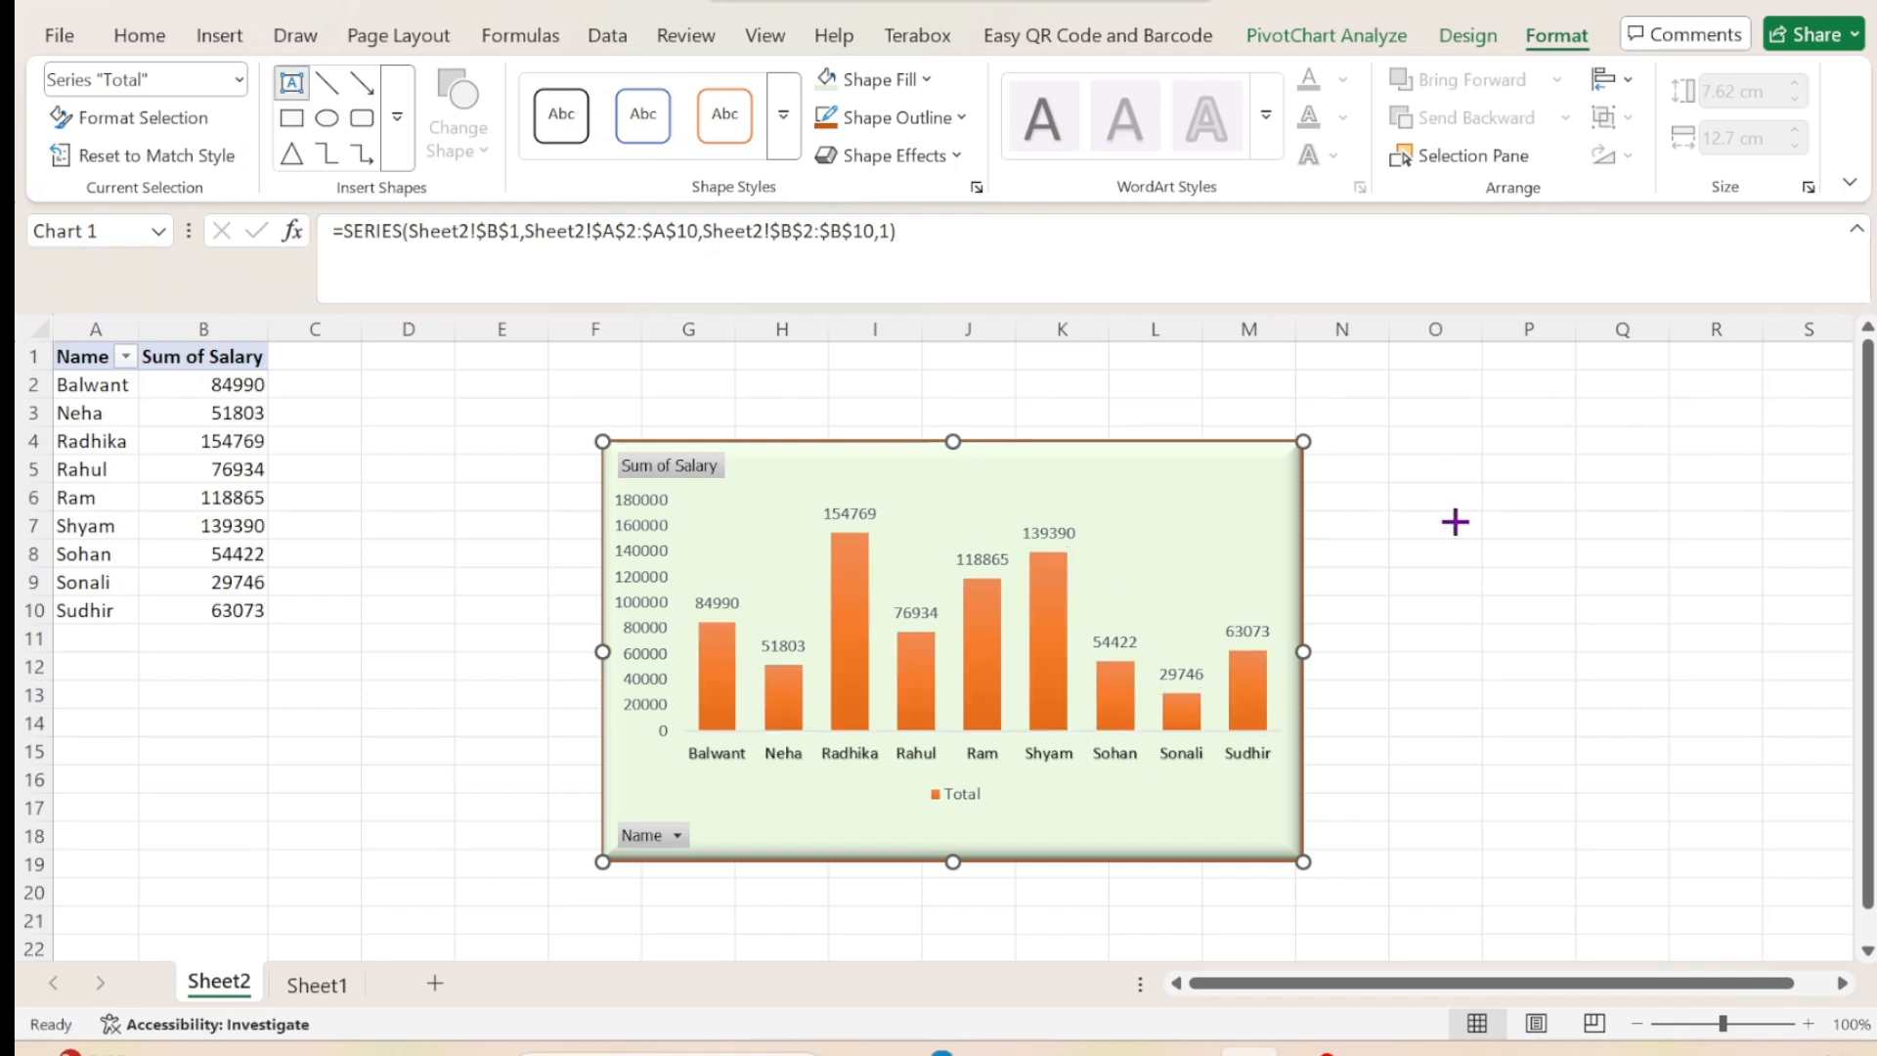
{"action": "left_click_drag", "start_coordinate": [1455, 519], "coordinate": [1690, 725]}
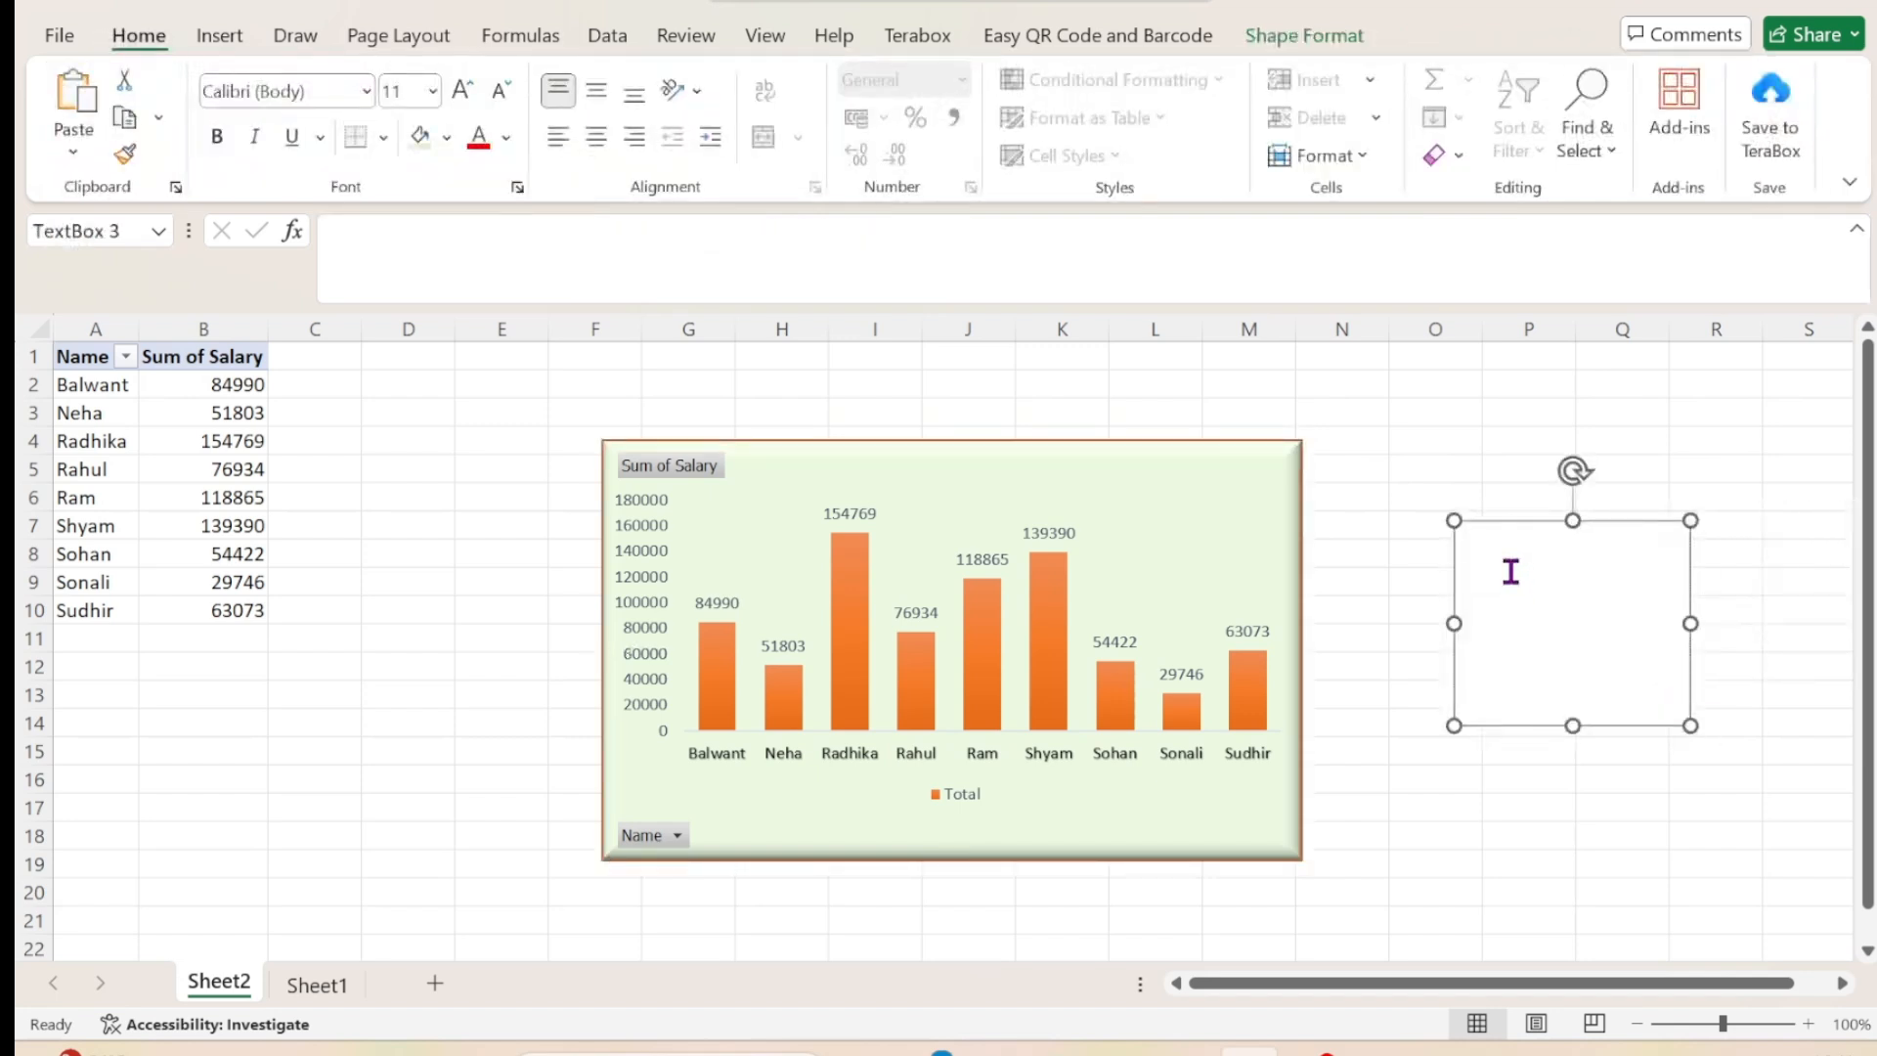
{"action": "left_click", "coordinate": [1598, 893]}
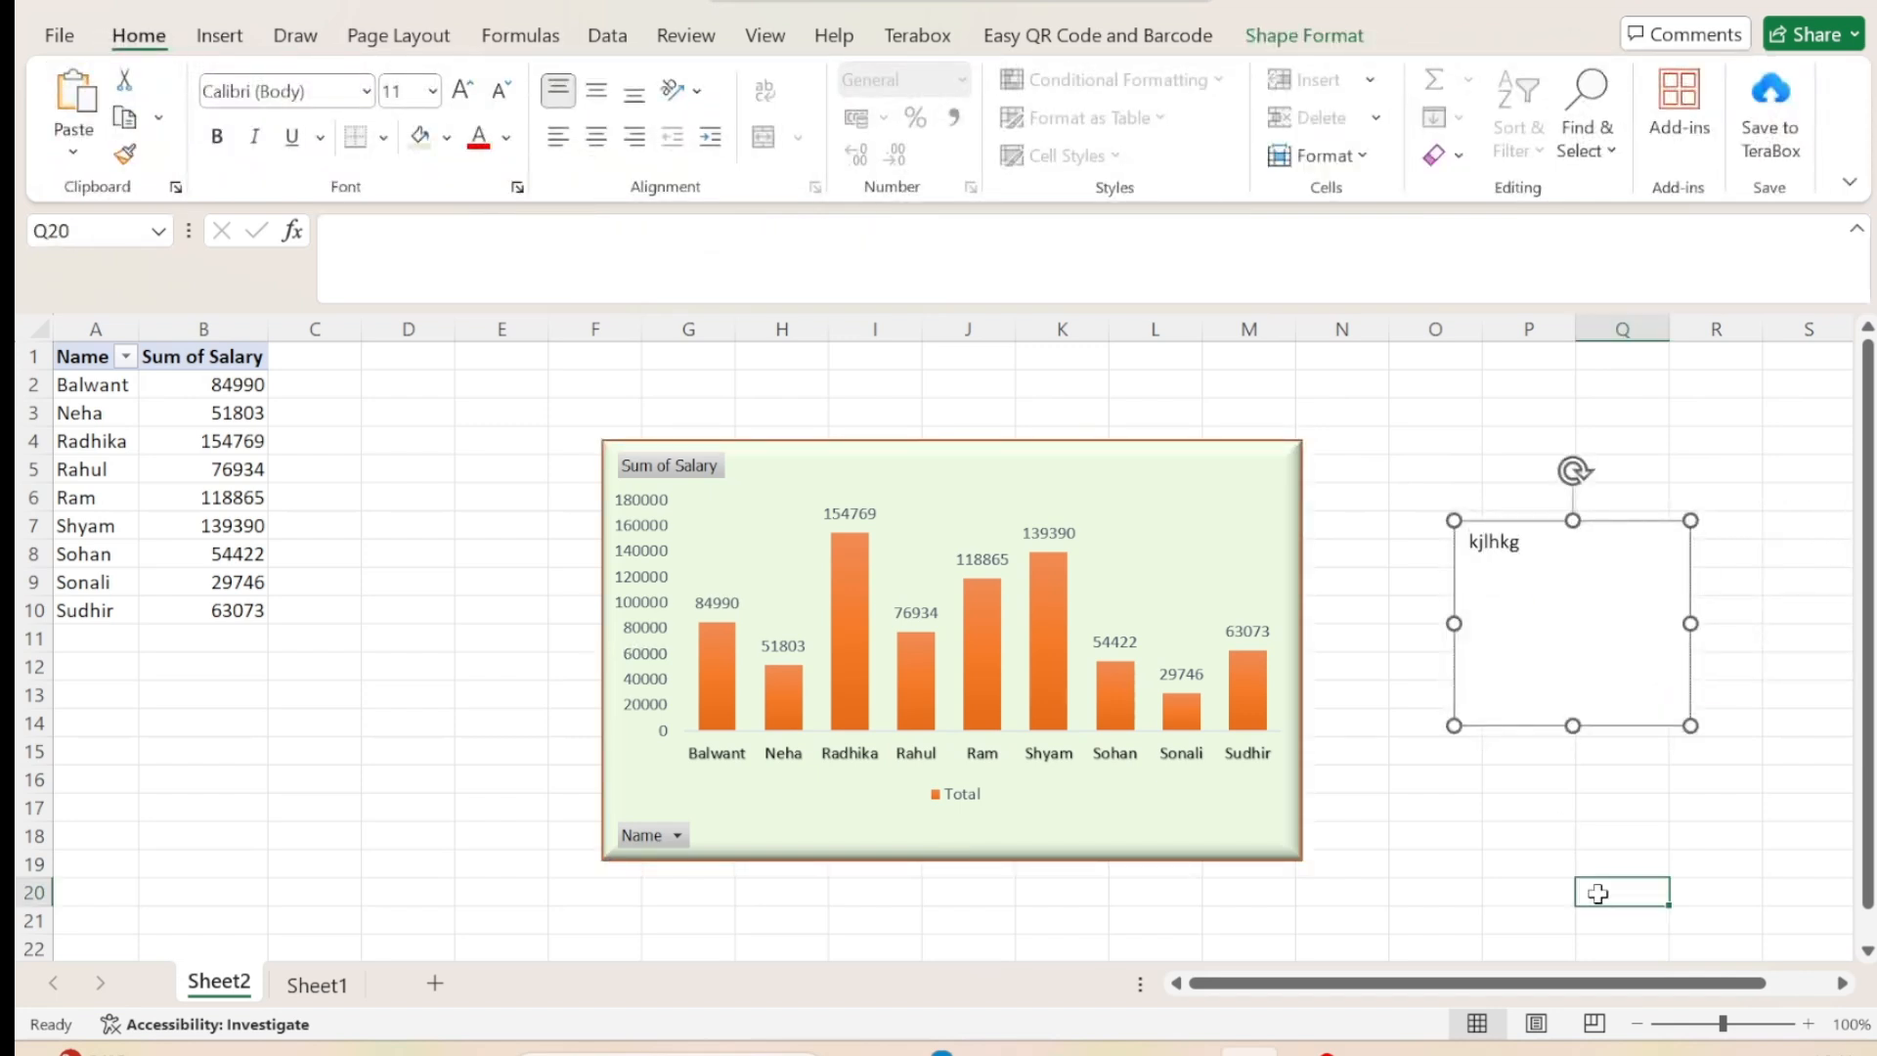
Delete the text box beside the pivot chart.
{"action": "left_click", "coordinate": [1574, 586]}
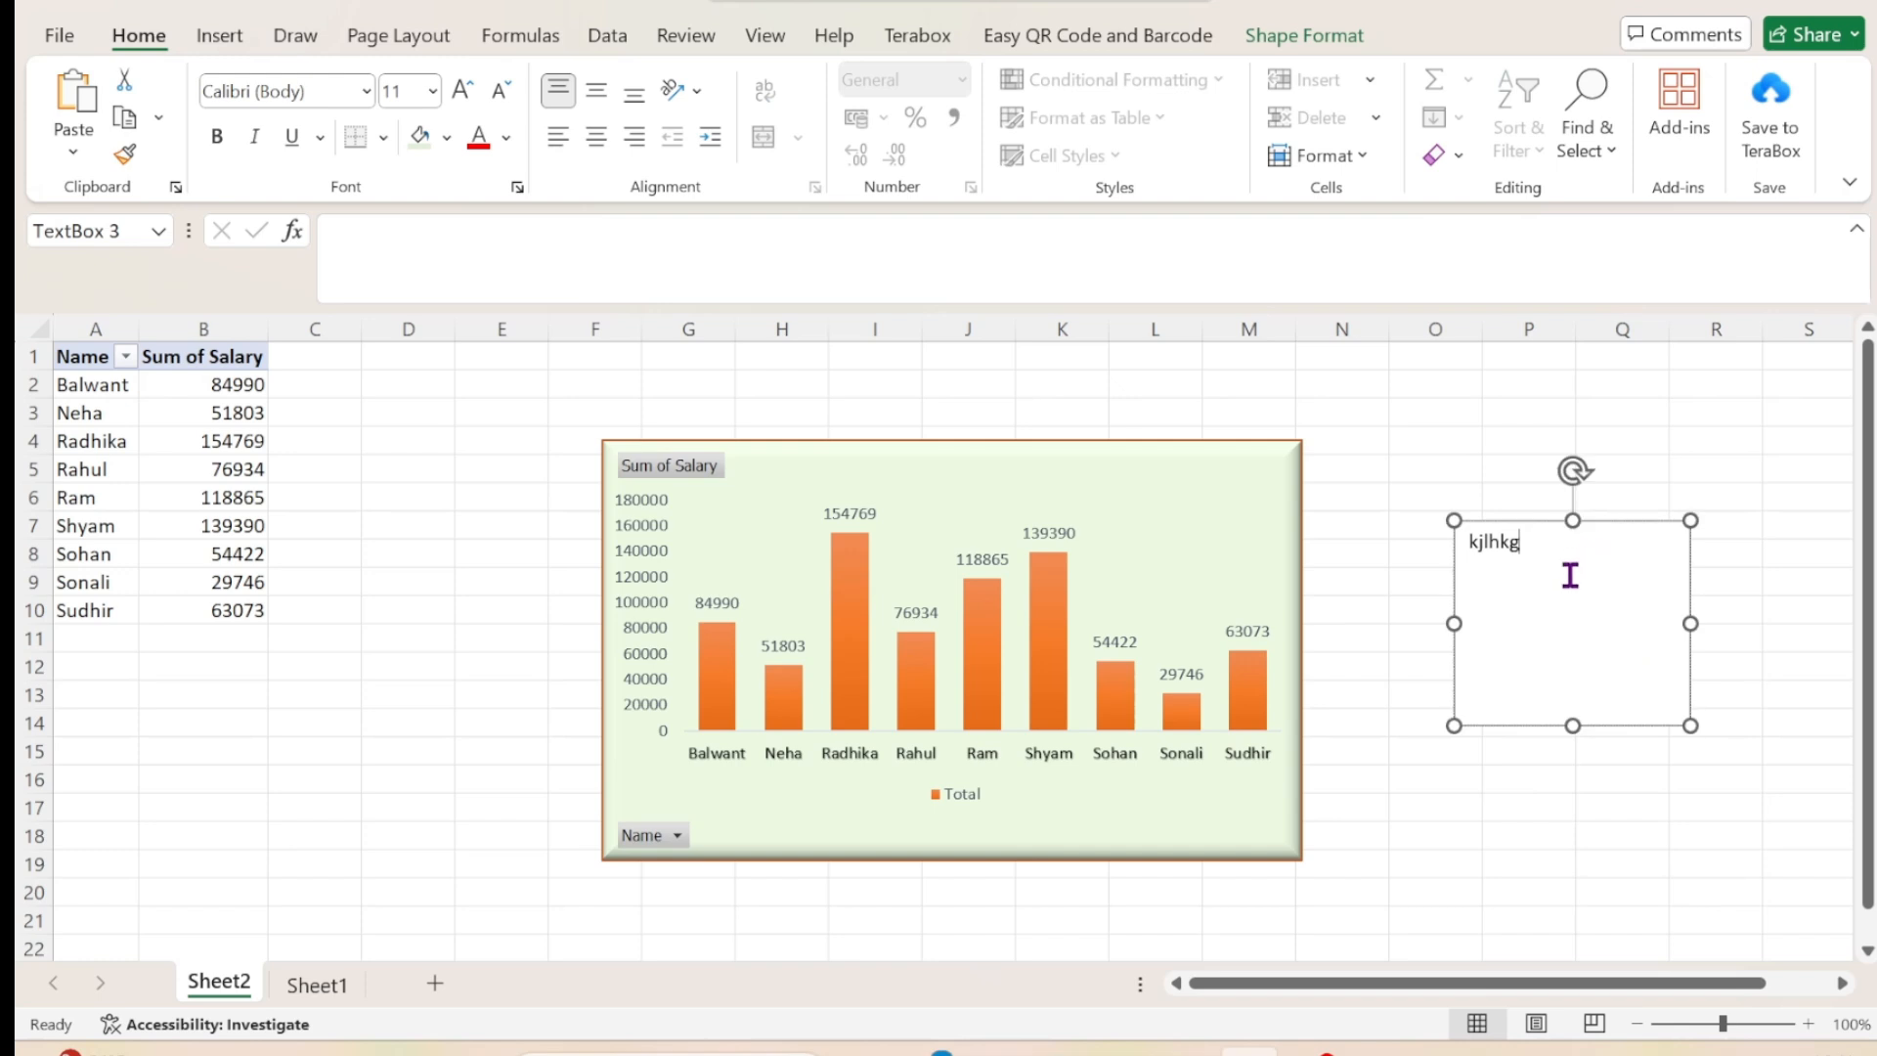
{"action": "left_click_drag", "start_coordinate": [1650, 528], "coordinate": [1580, 533]}
{"action": "key", "text": "Delete"}
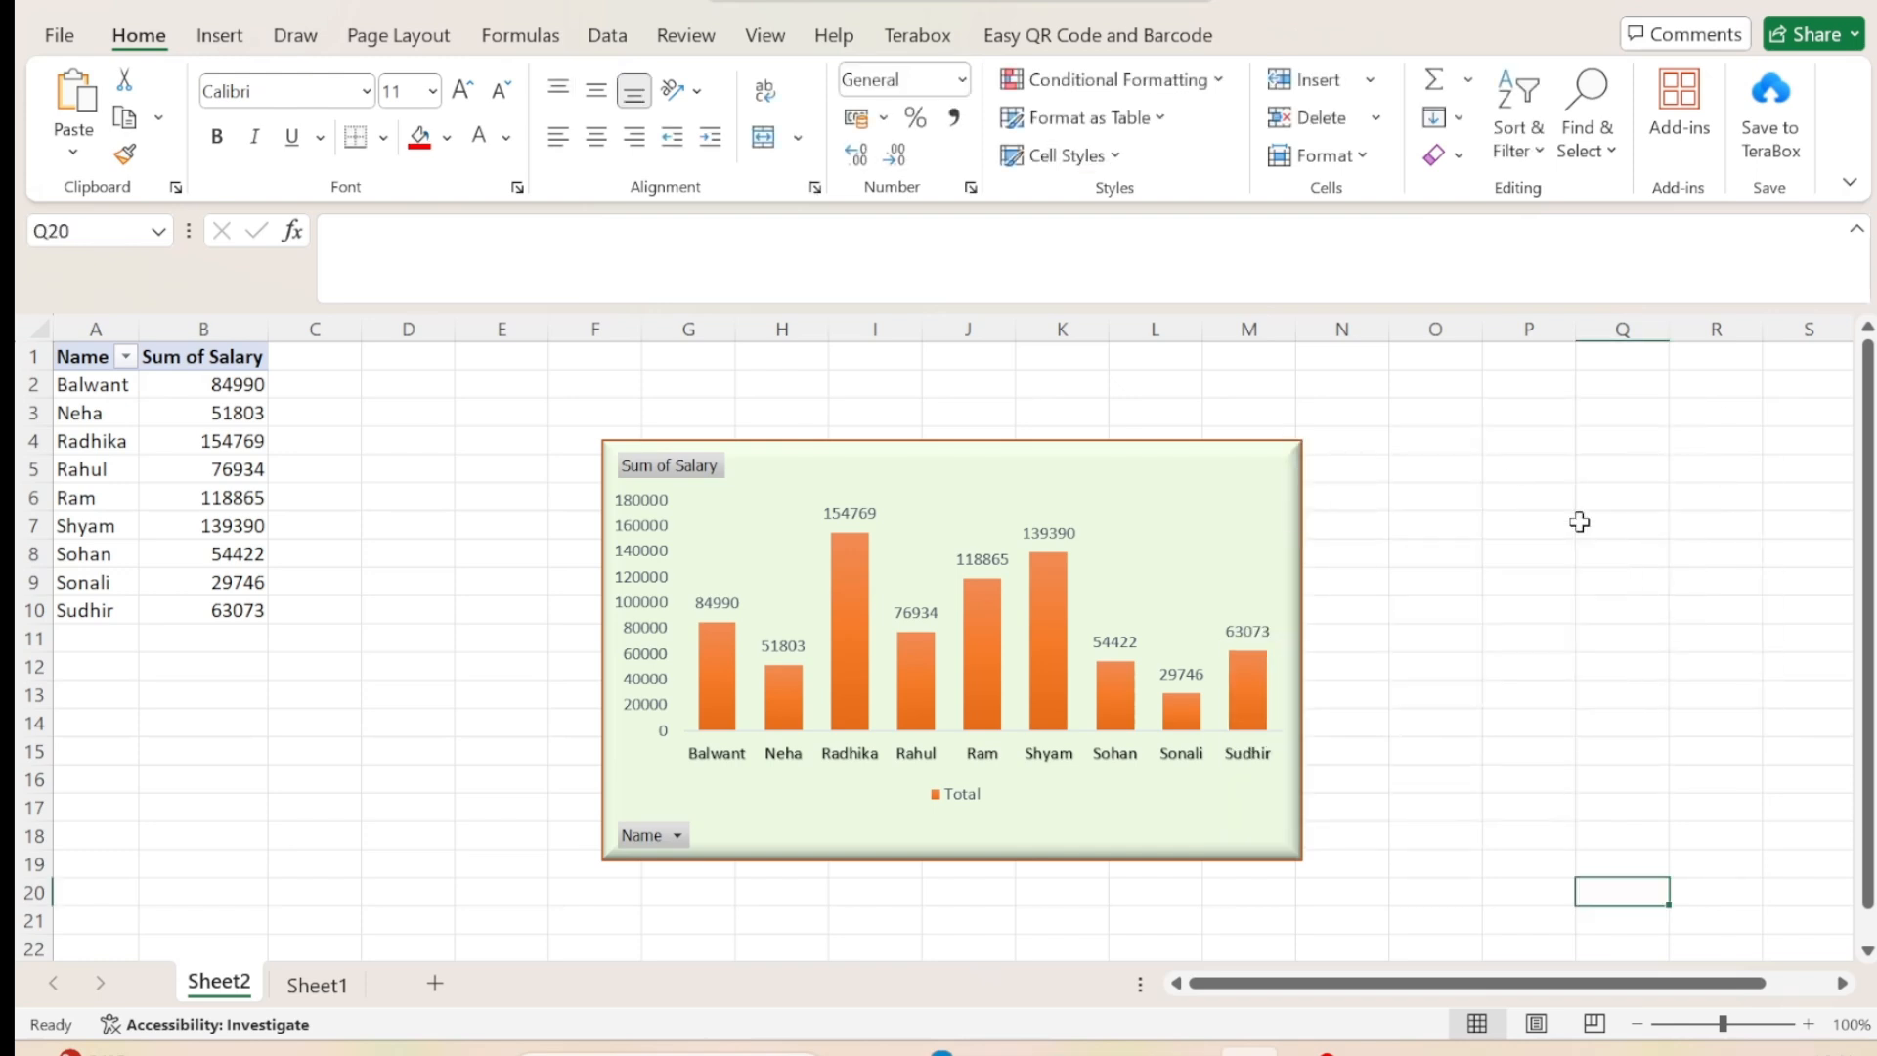
Resize the pivot chart from its corner to about 7.39 cm high and 12.69 cm wide.
{"action": "left_click", "coordinate": [998, 662]}
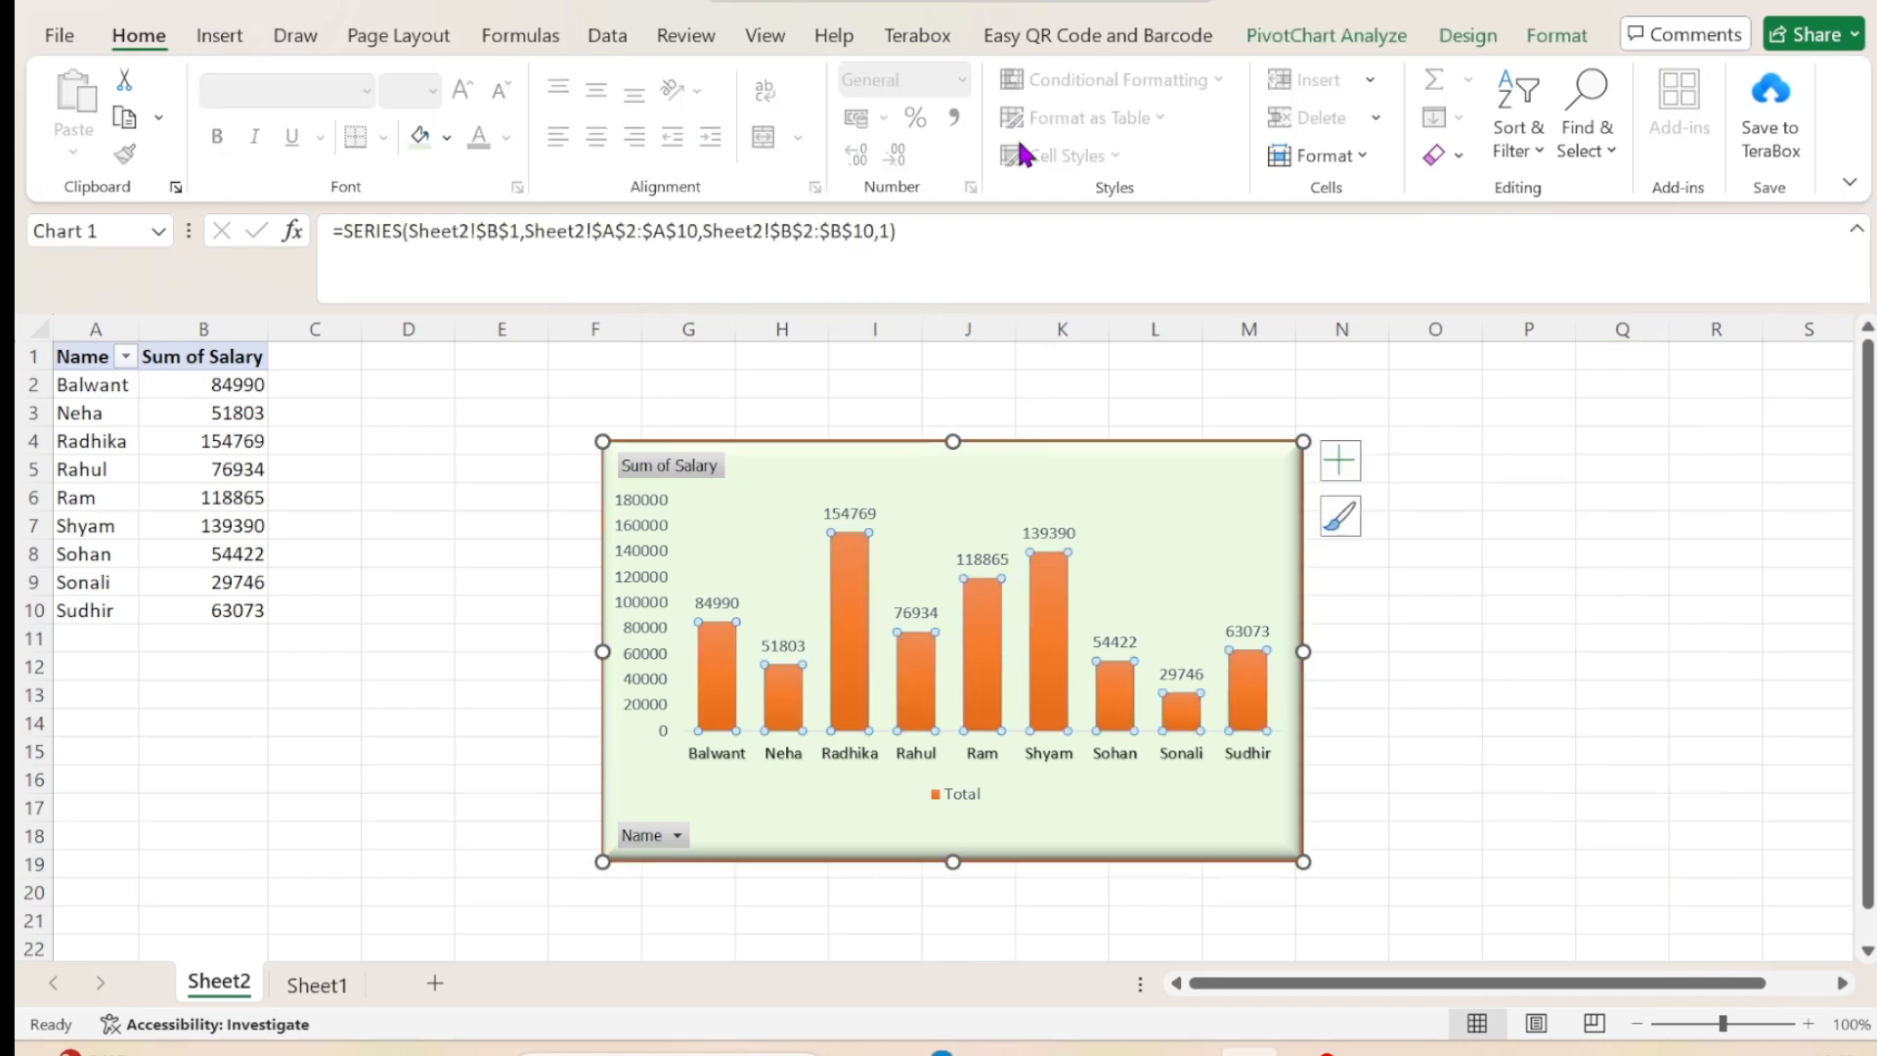
{"action": "left_click", "coordinate": [1554, 37]}
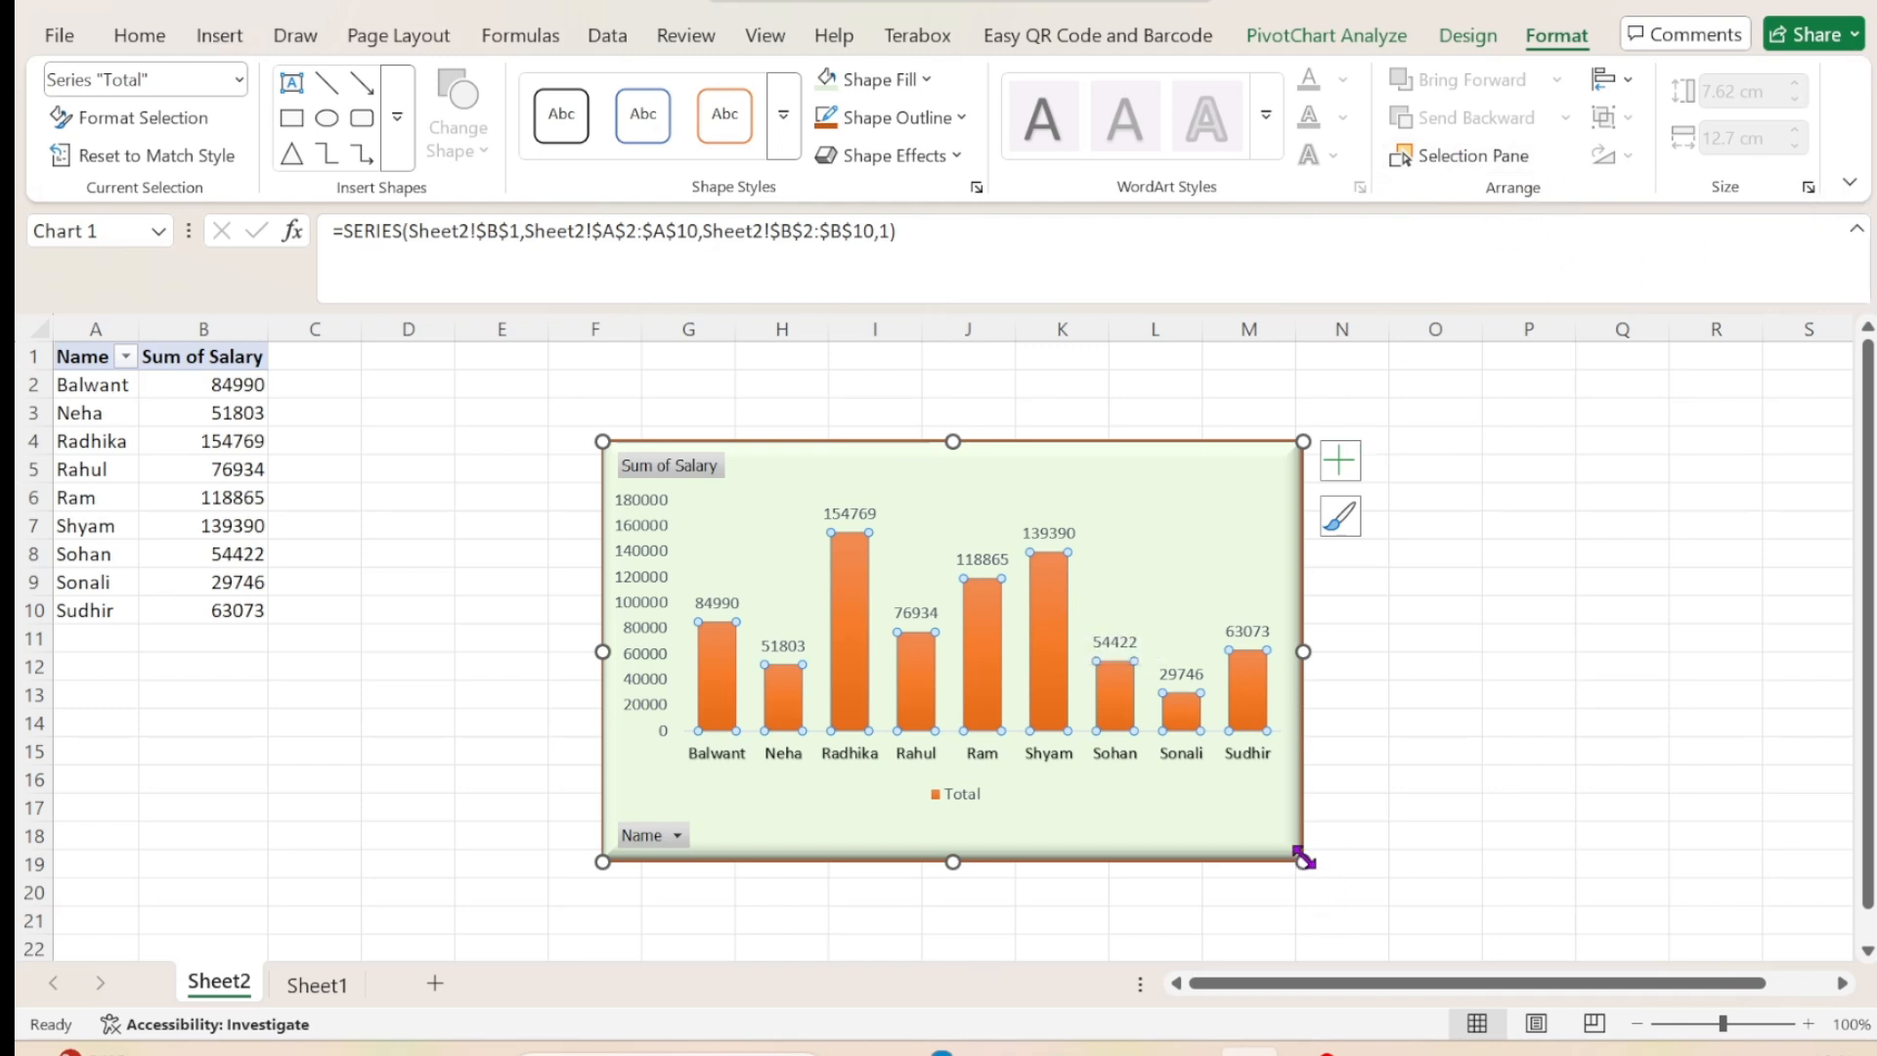
{"action": "mouse_move", "coordinate": [1303, 861]}
{"action": "left_mouse_down"}
{"action": "mouse_move", "coordinate": [1443, 896]}
{"action": "mouse_move", "coordinate": [1303, 849]}
{"action": "left_mouse_up"}
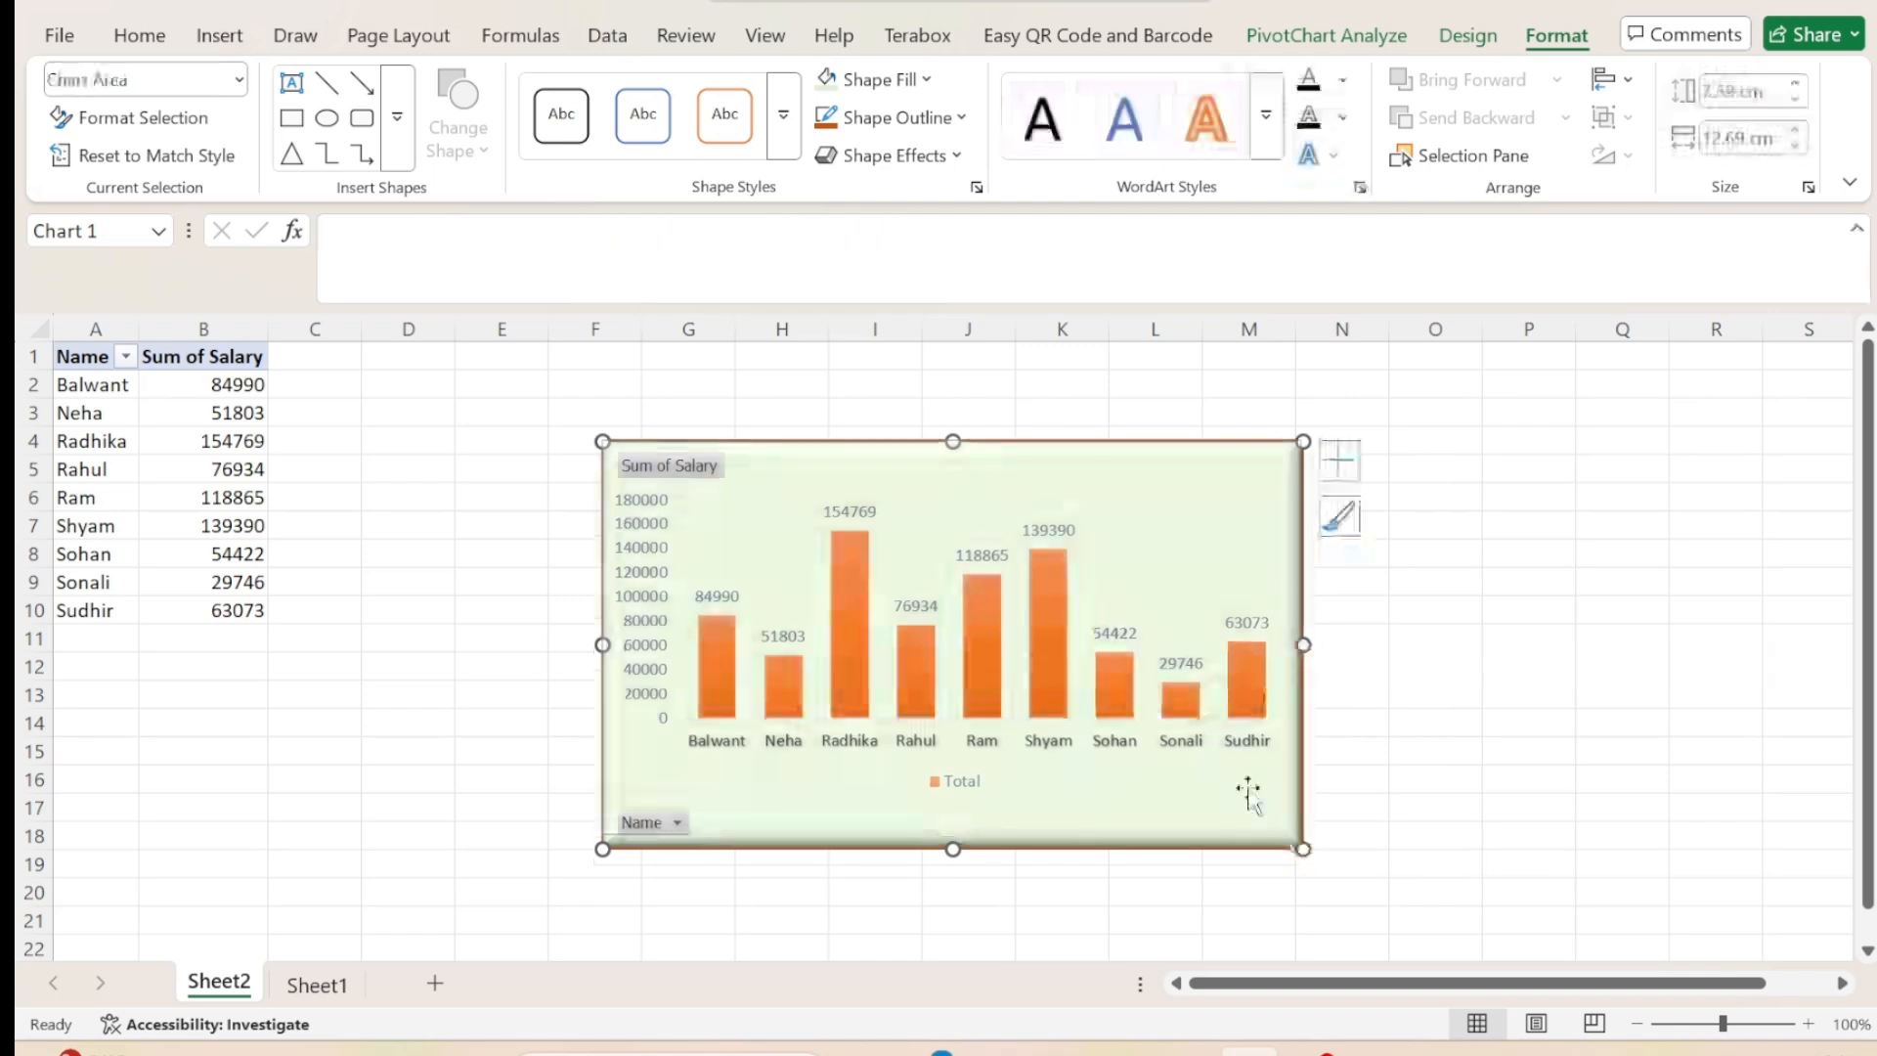
{"action": "left_click", "coordinate": [1189, 721]}
{"action": "left_click", "coordinate": [1201, 803]}
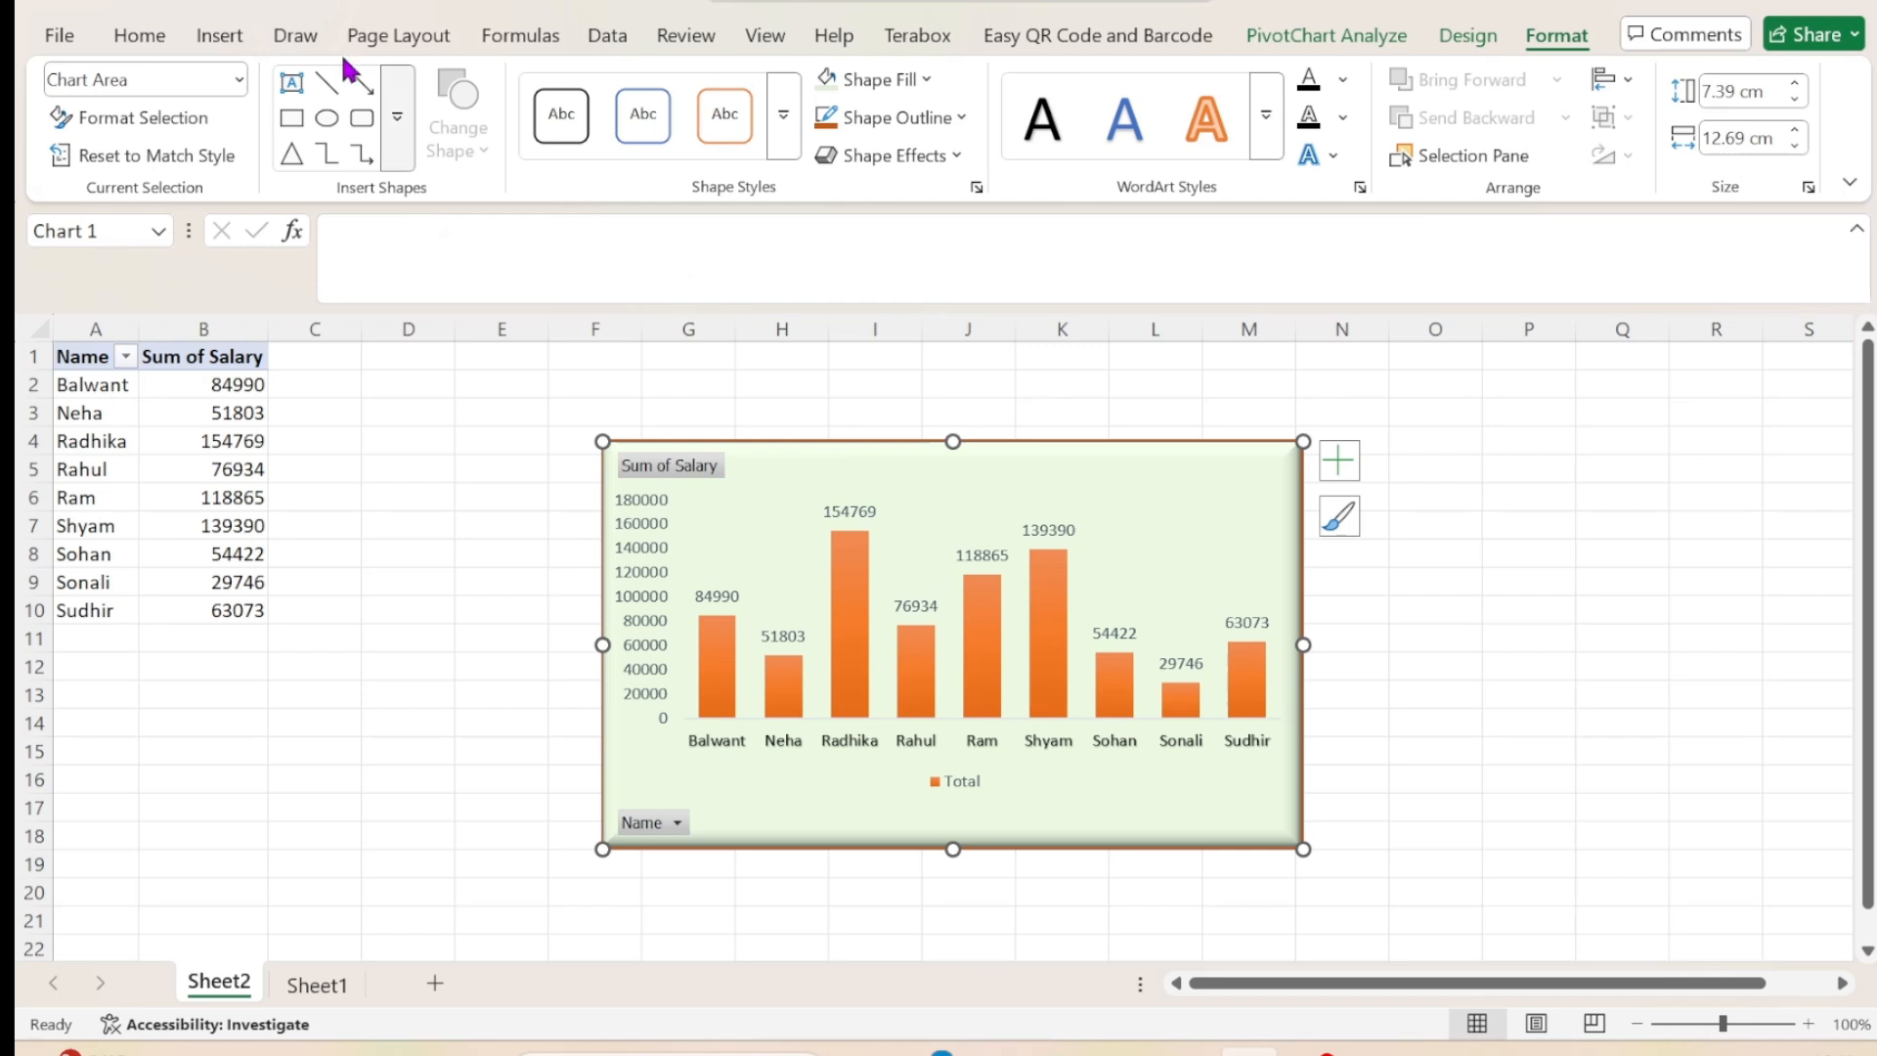
Preview the 3-D Stacked Column type on the pivot chart without applying it.
{"action": "left_click", "coordinate": [220, 37]}
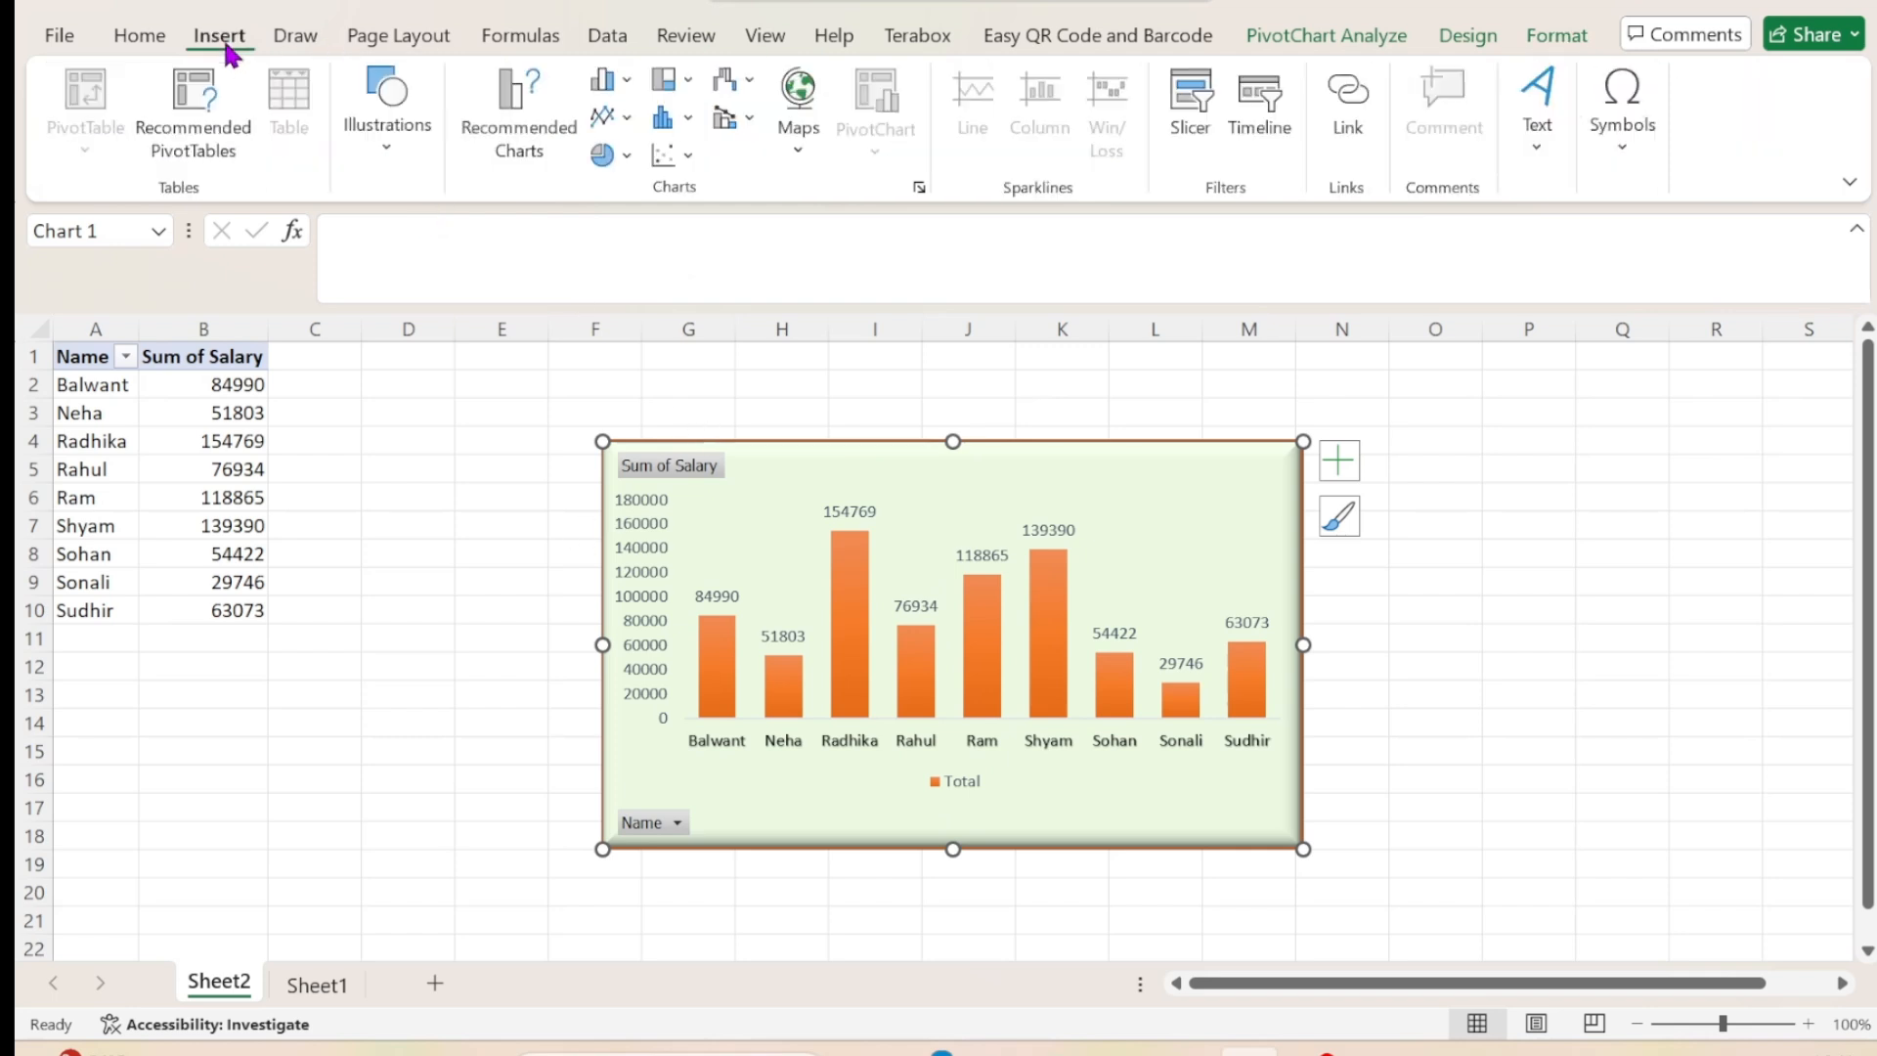
{"action": "left_click", "coordinate": [626, 84]}
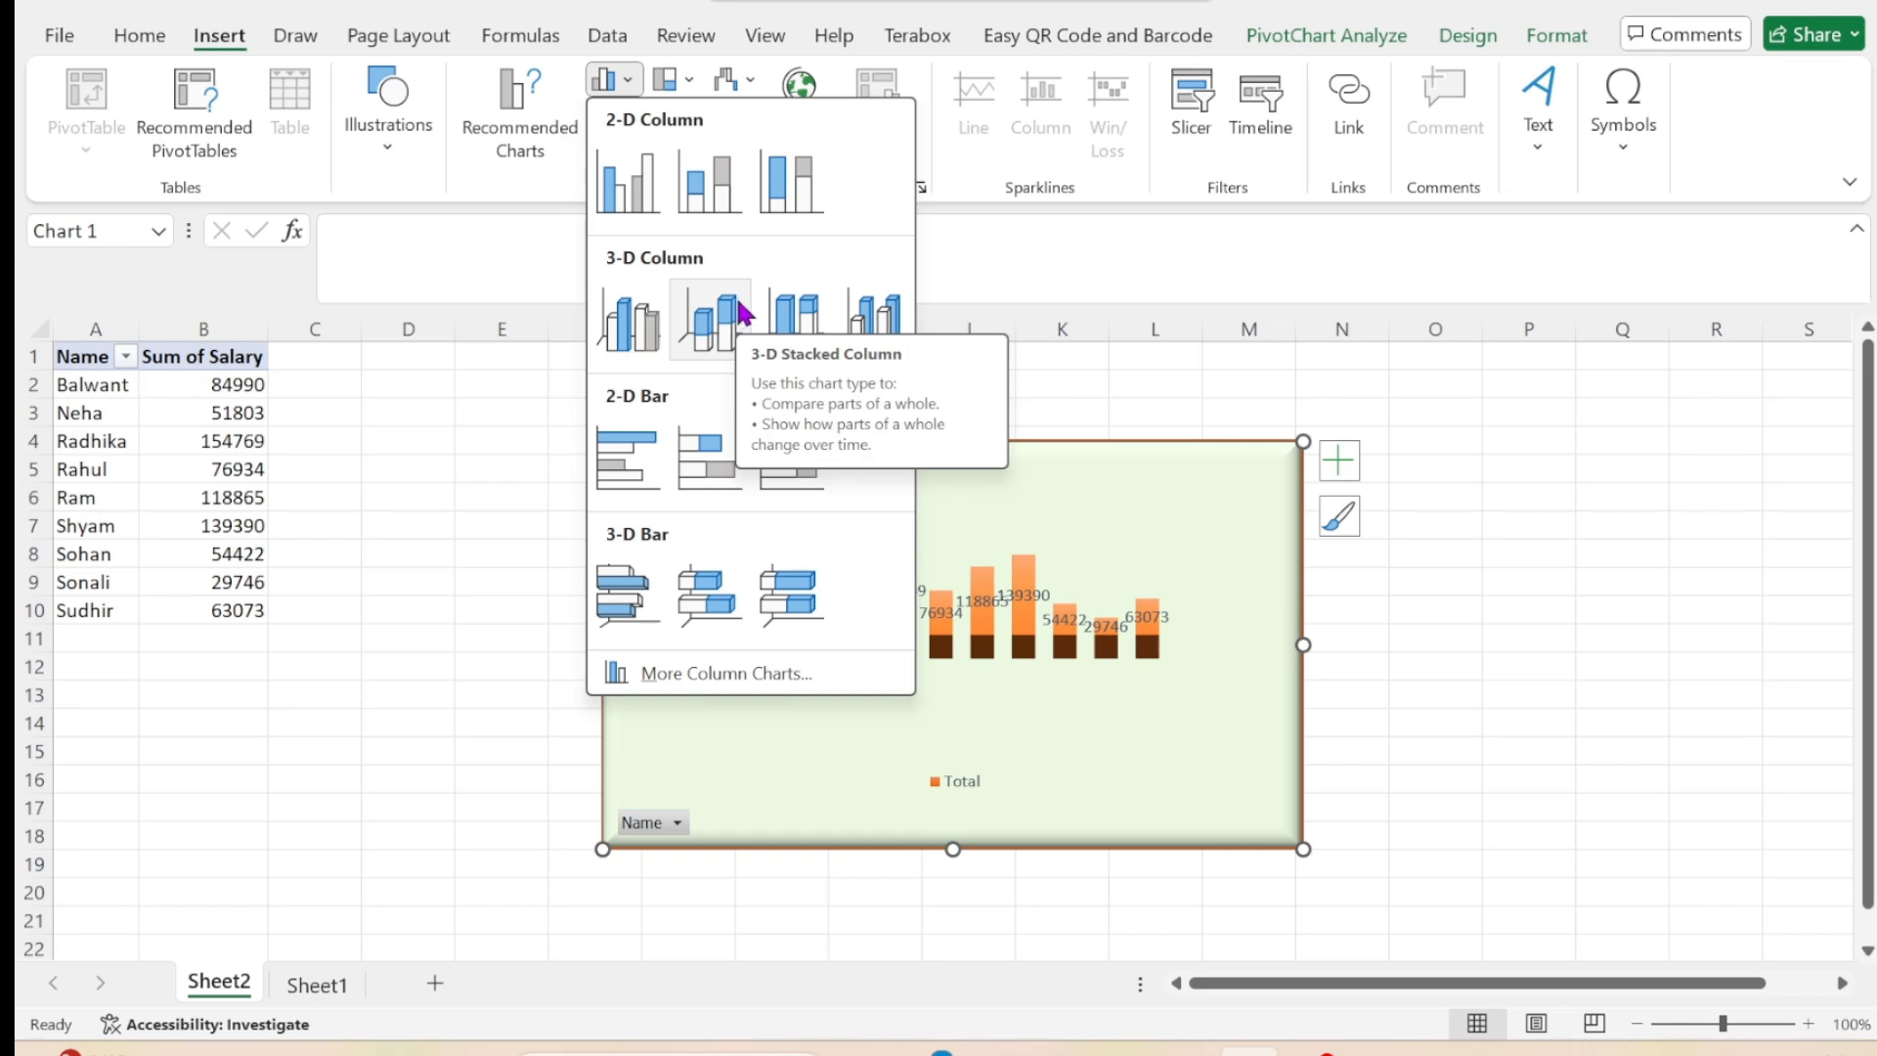
{"action": "left_click", "coordinate": [1432, 724]}
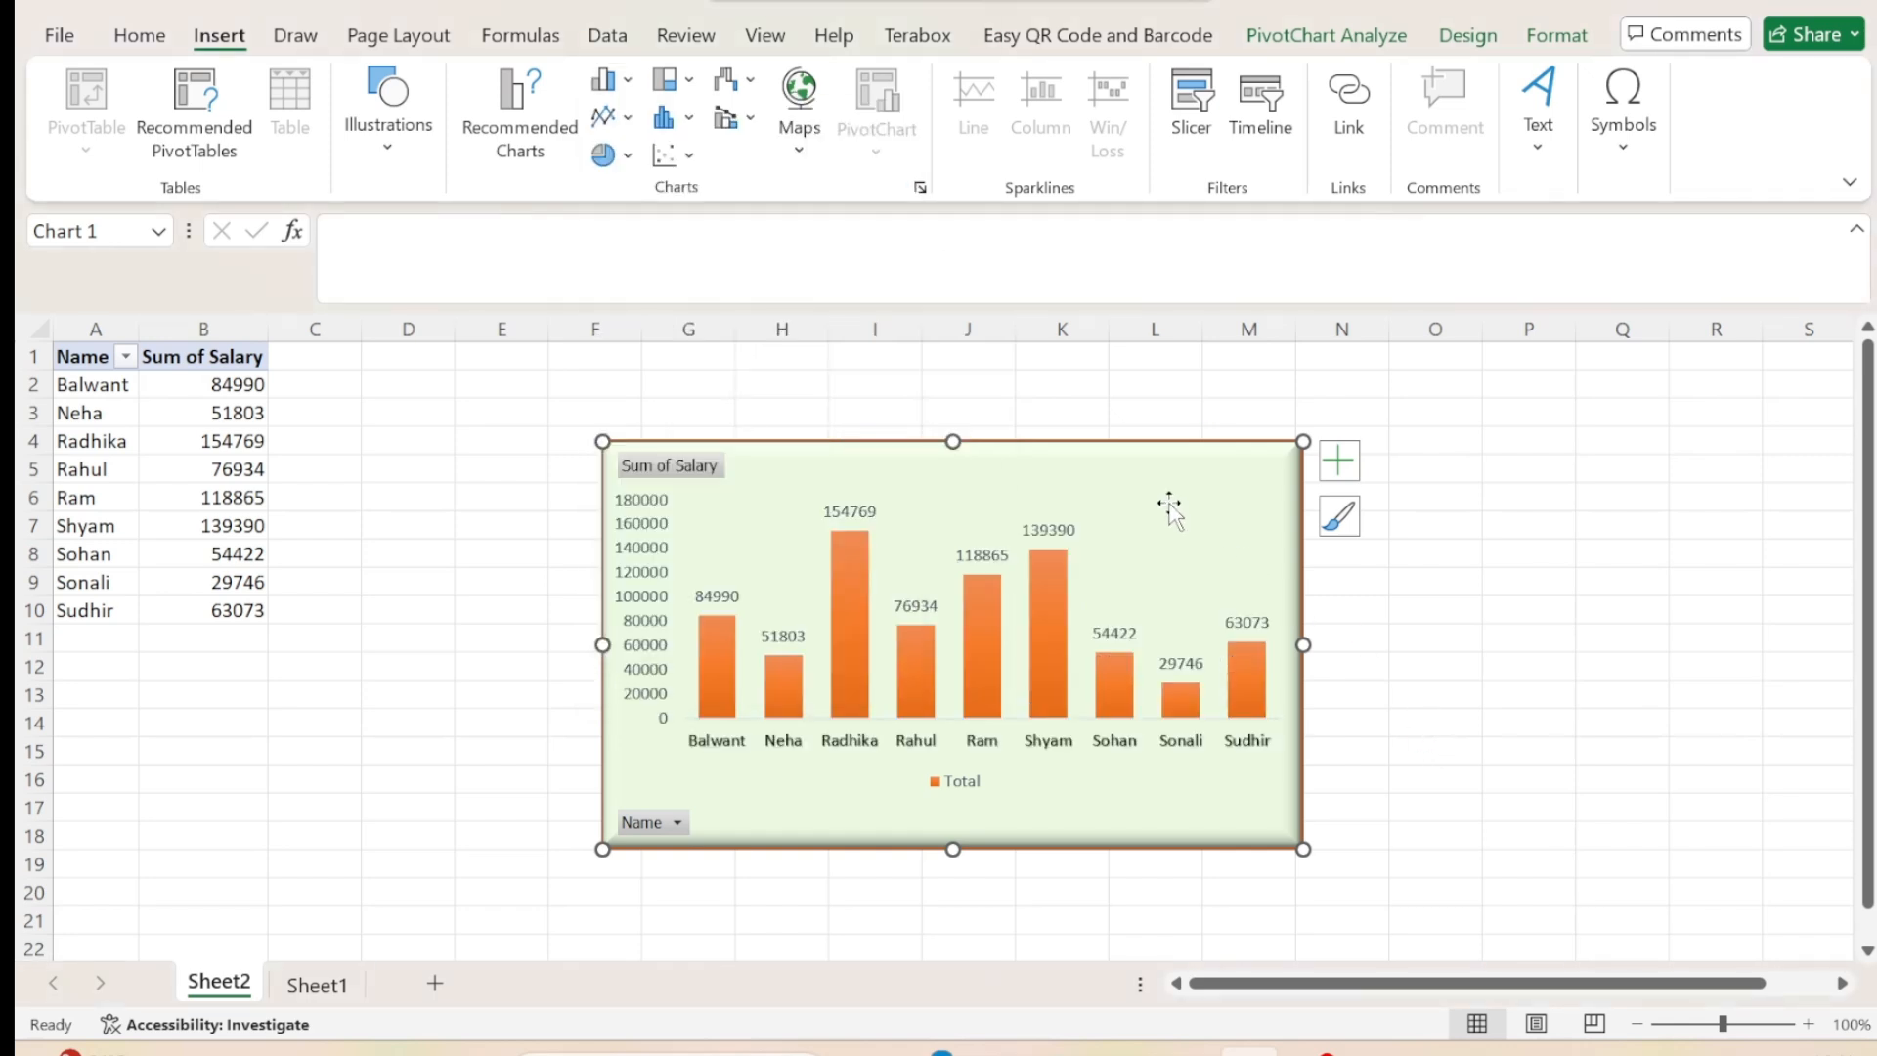
Move the whole pivot chart across the sheet to about columns L to S, away from the pivot table.
{"action": "left_click_drag", "start_coordinate": [1170, 508], "coordinate": [1380, 484]}
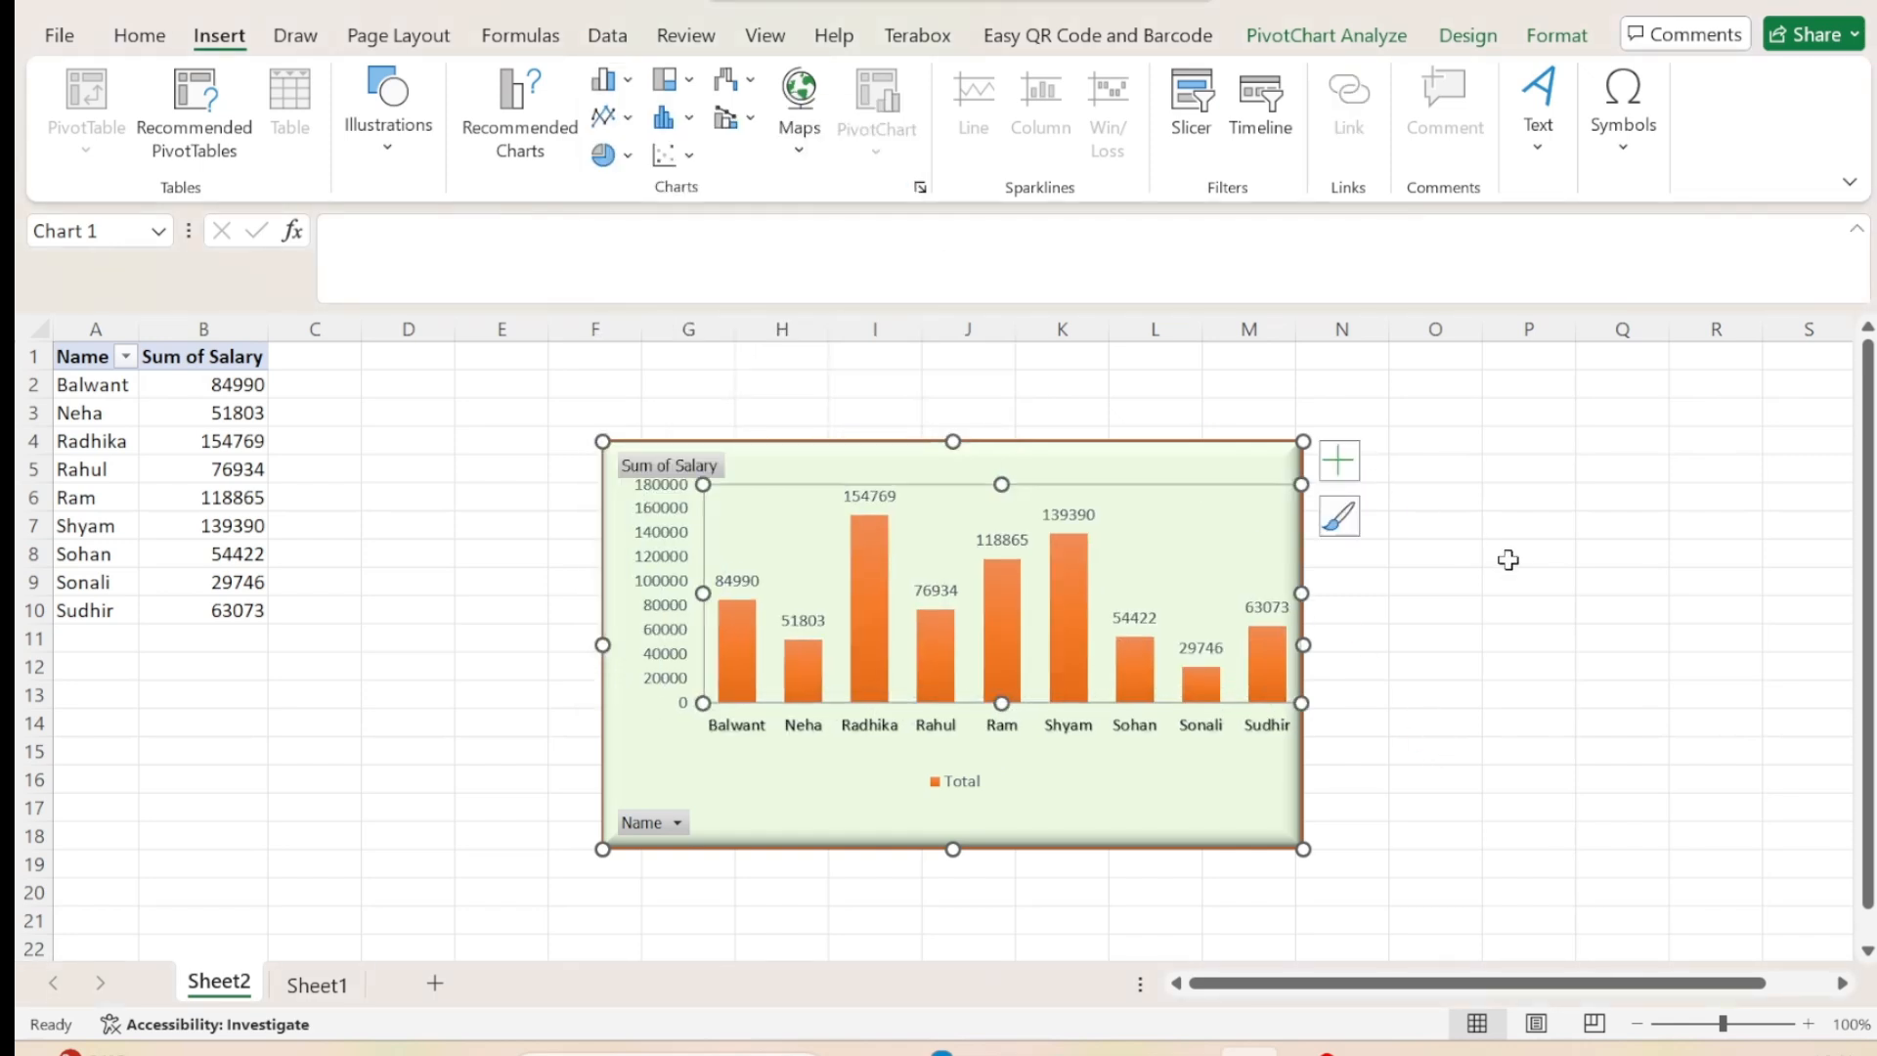
{"action": "key", "text": "ctrl+z"}
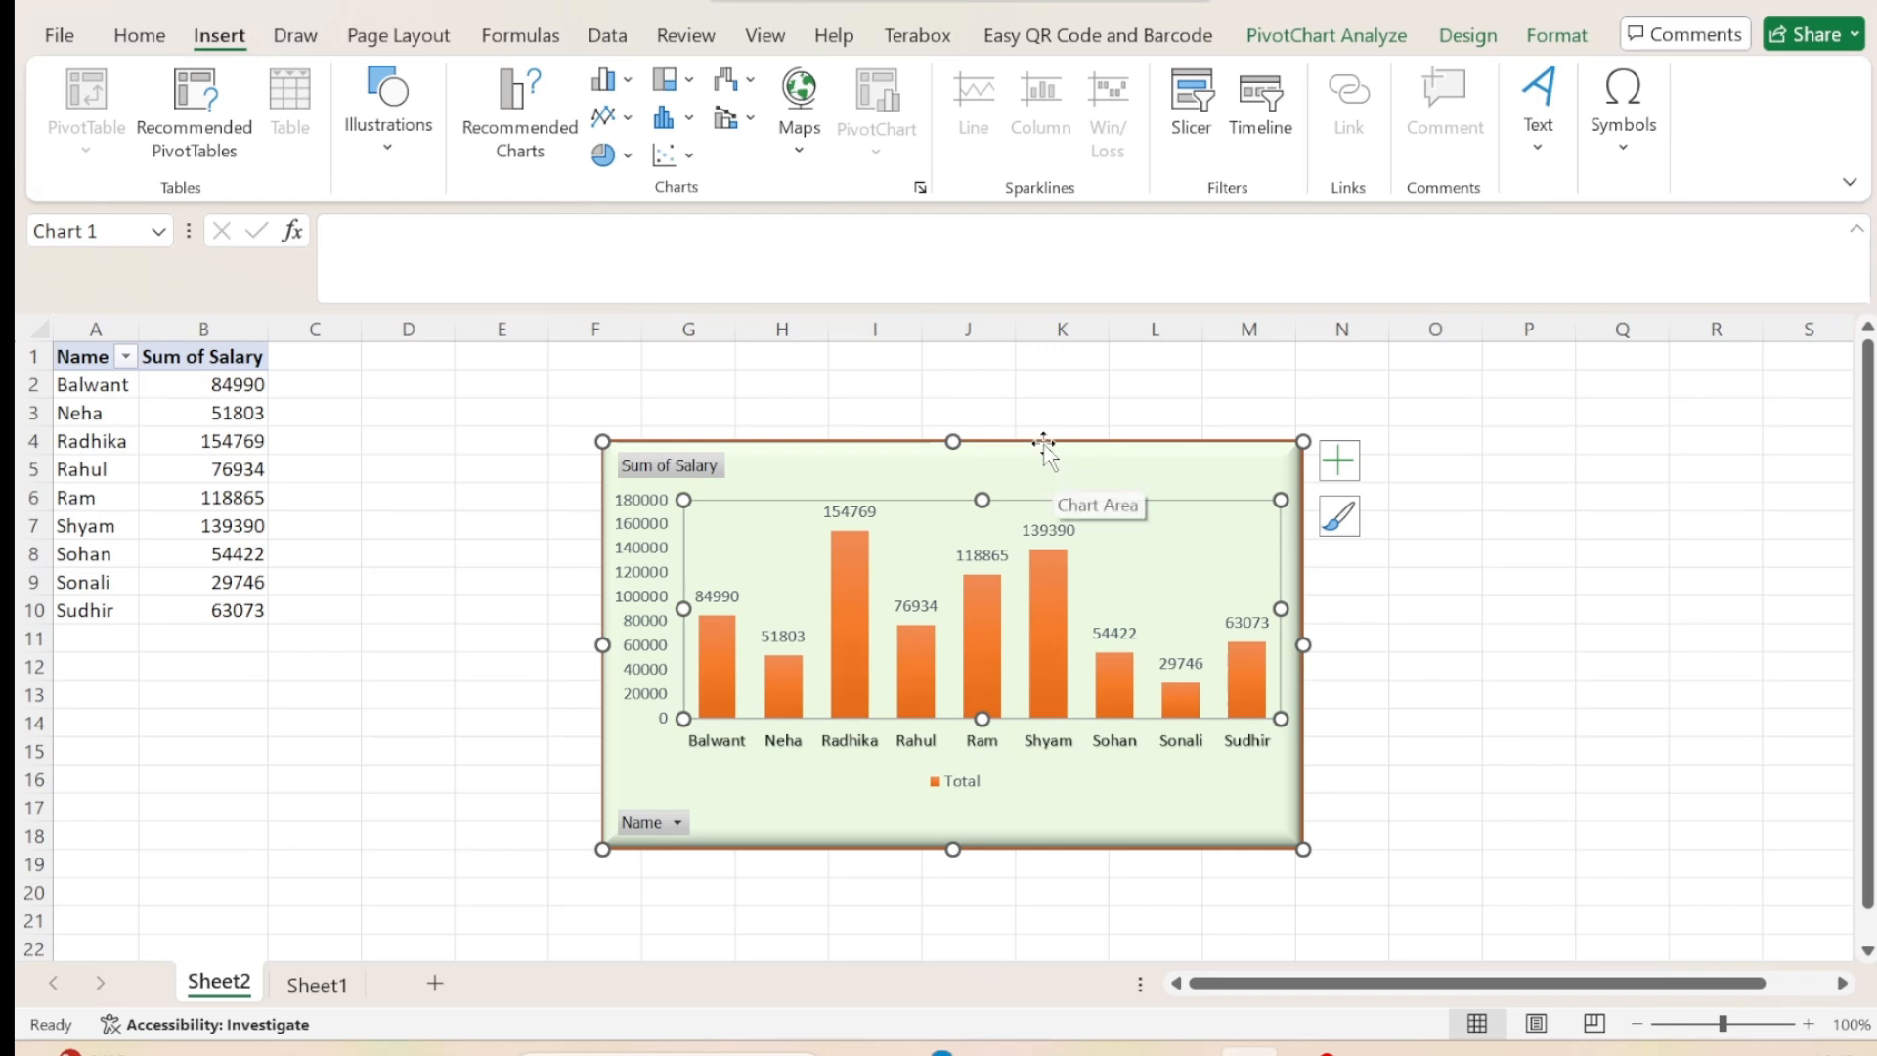
{"action": "left_click", "coordinate": [1043, 441]}
{"action": "left_click_drag", "start_coordinate": [1043, 440], "coordinate": [1550, 451]}
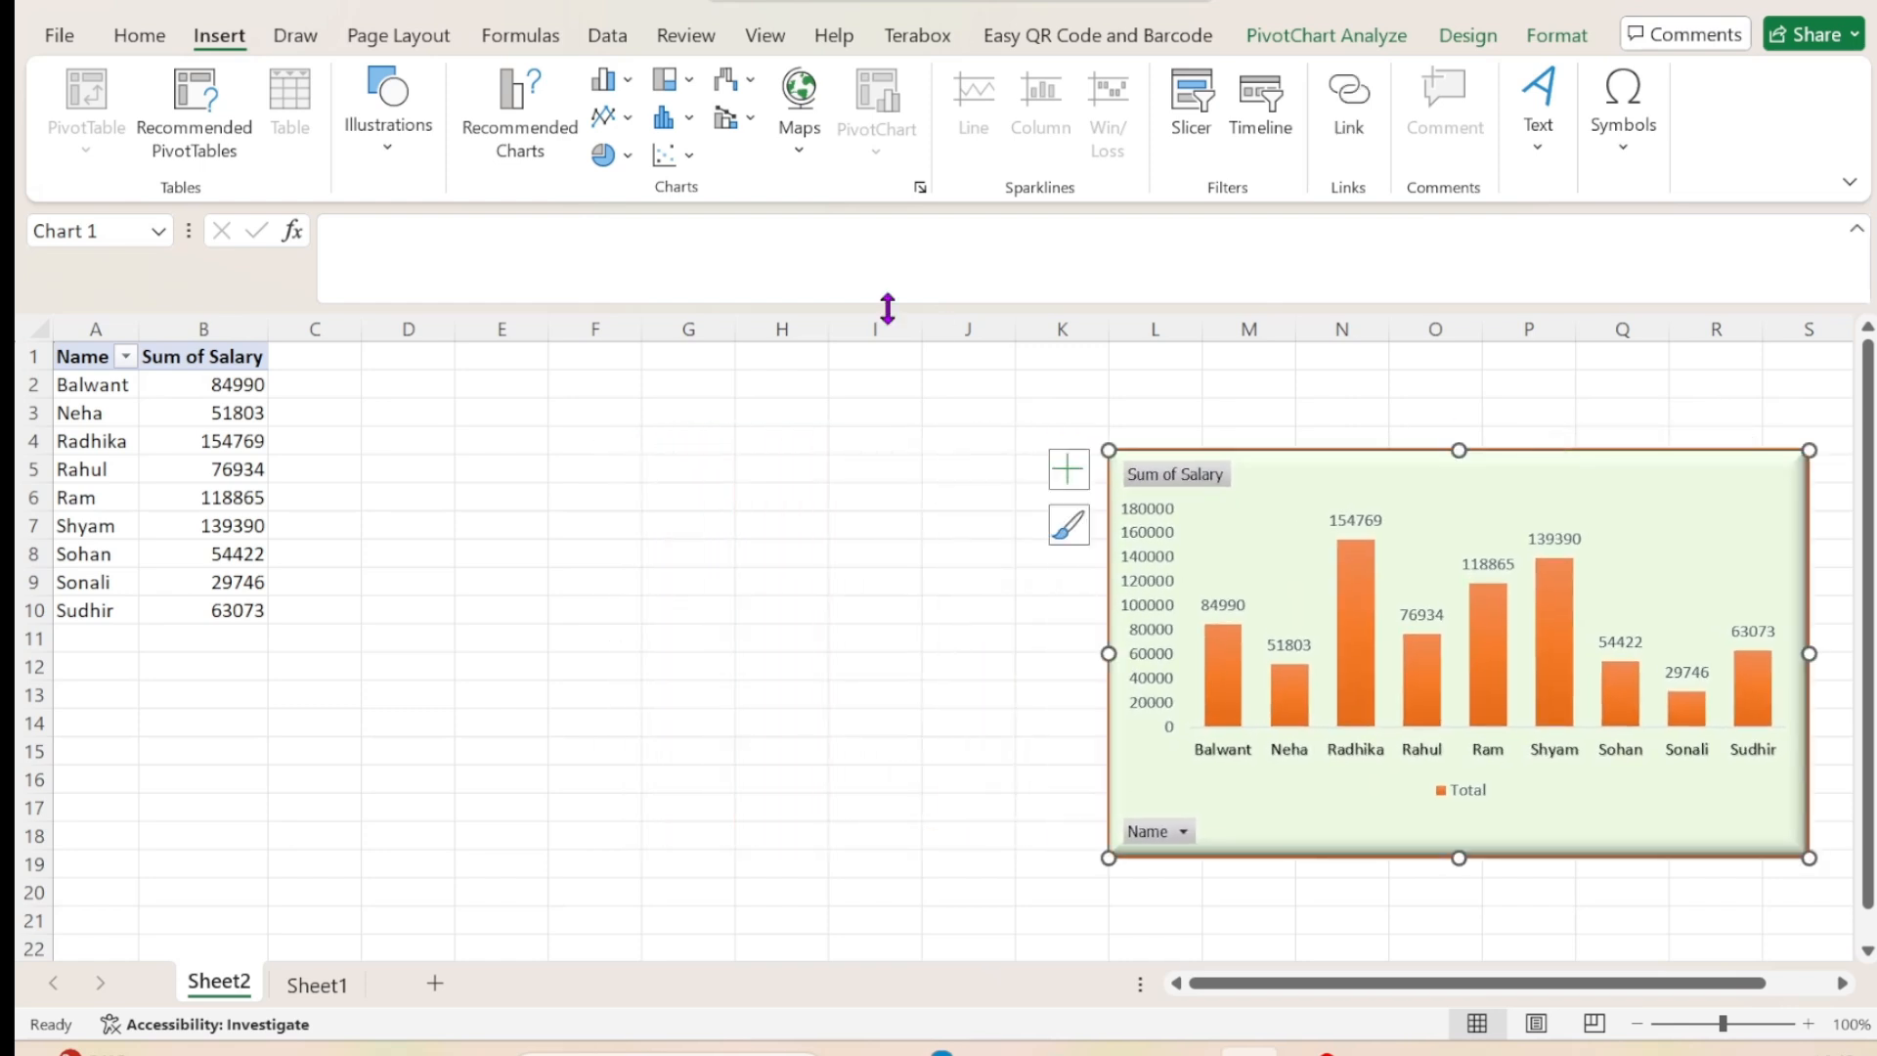
Examine the available column, bar, line, area, pie and doughnut chart types for the pivot chart.
{"action": "left_click", "coordinate": [627, 80]}
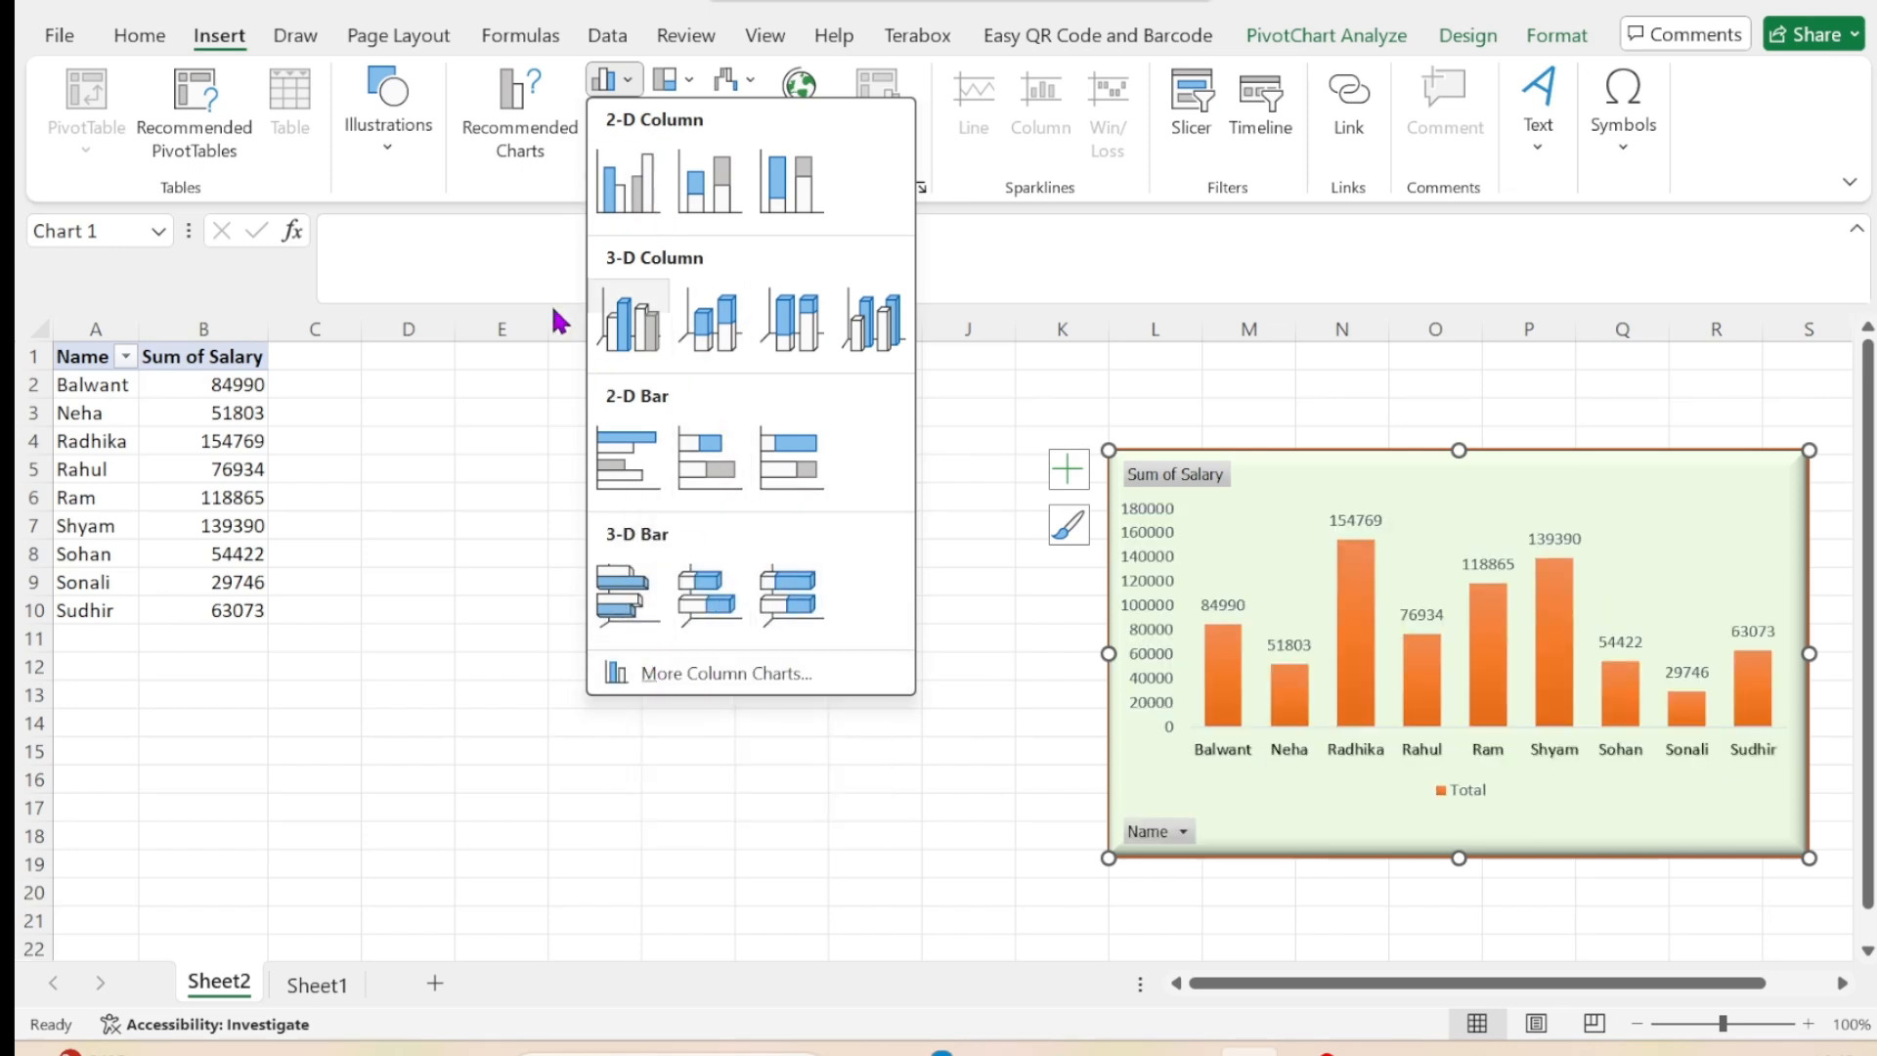
{"action": "left_click", "coordinate": [545, 193]}
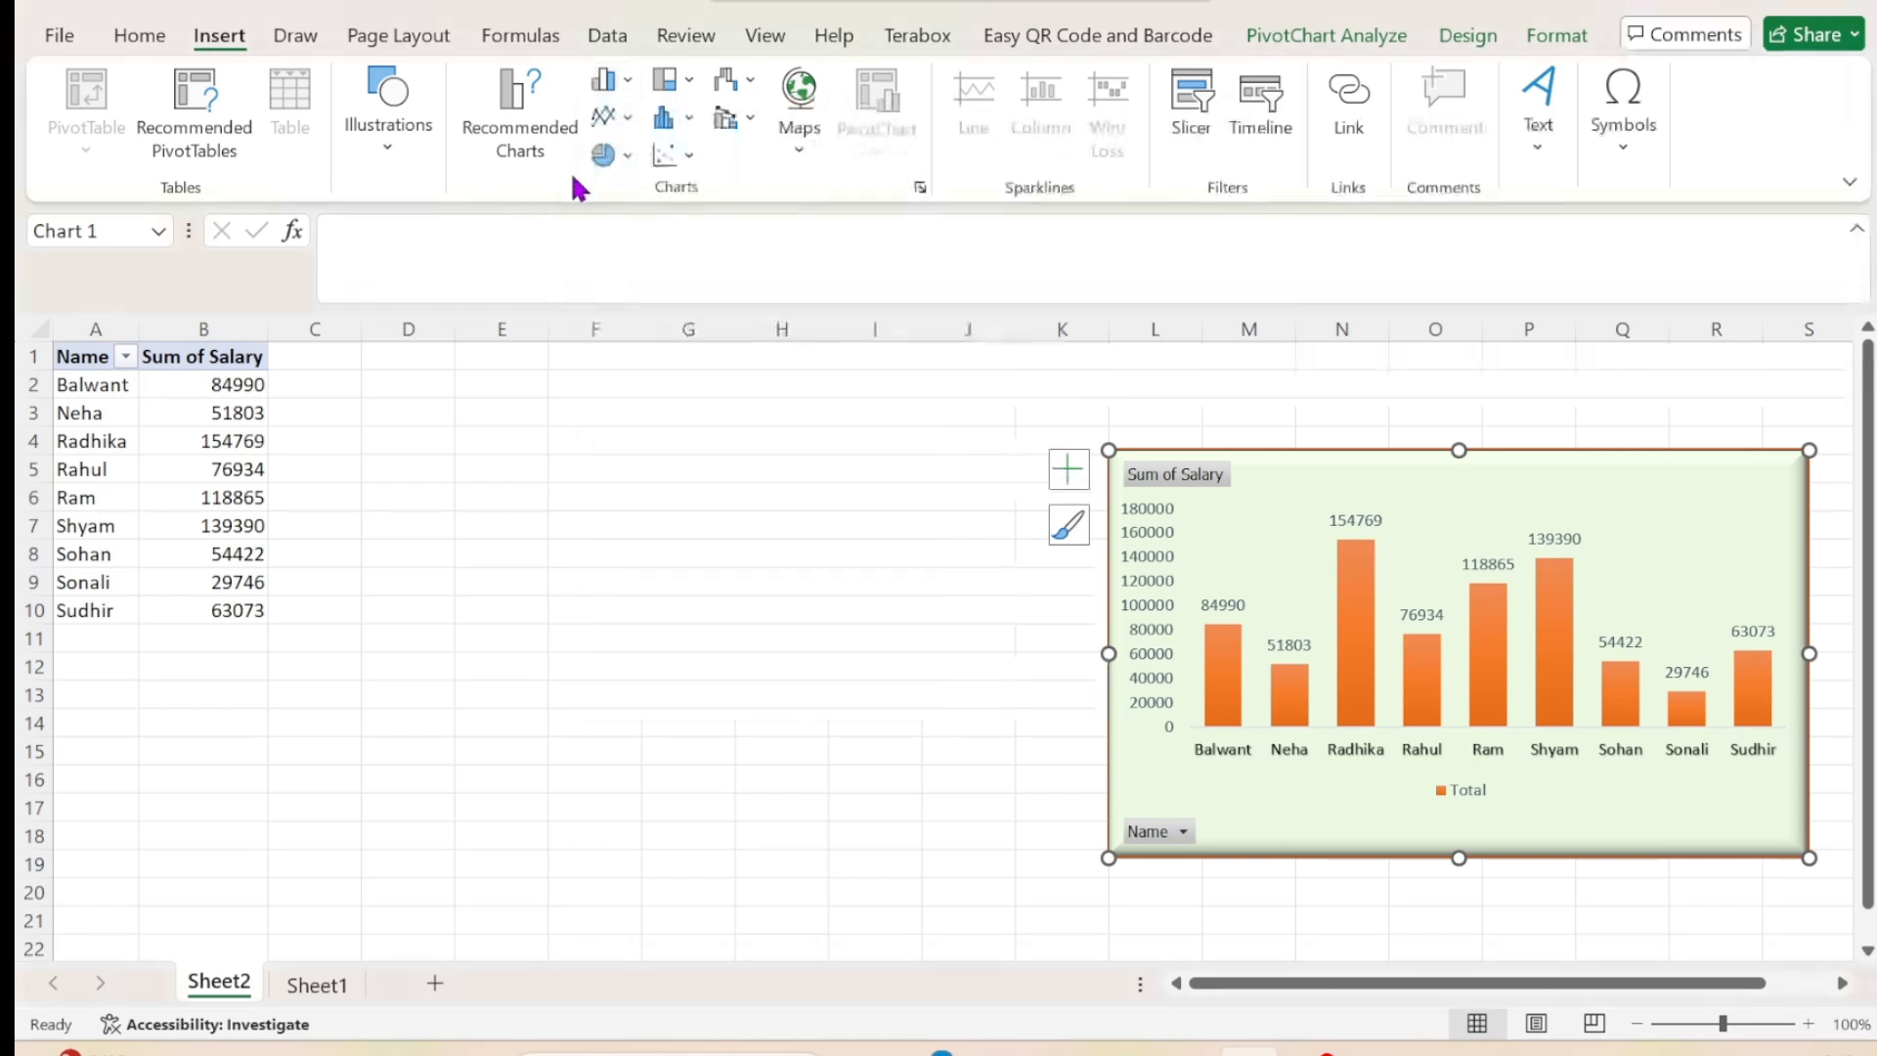
{"action": "left_click", "coordinate": [627, 123]}
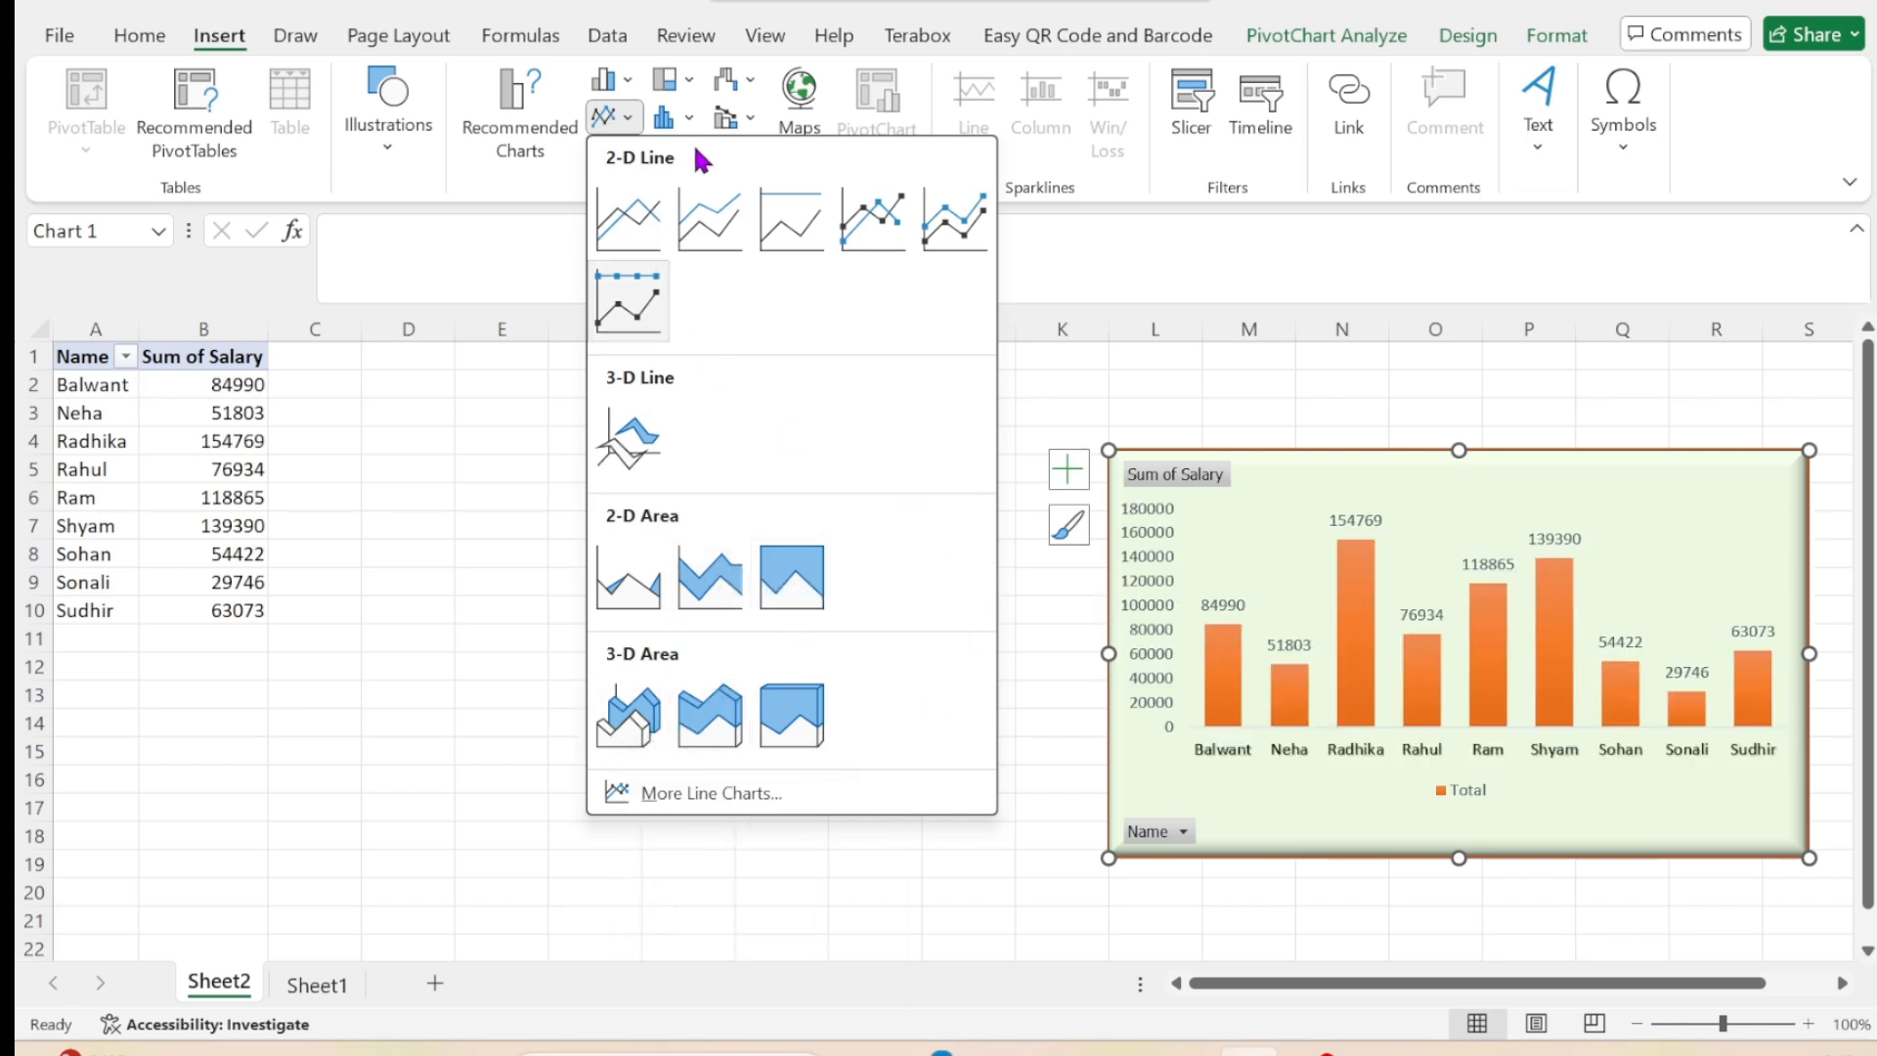
{"action": "left_click", "coordinate": [550, 212]}
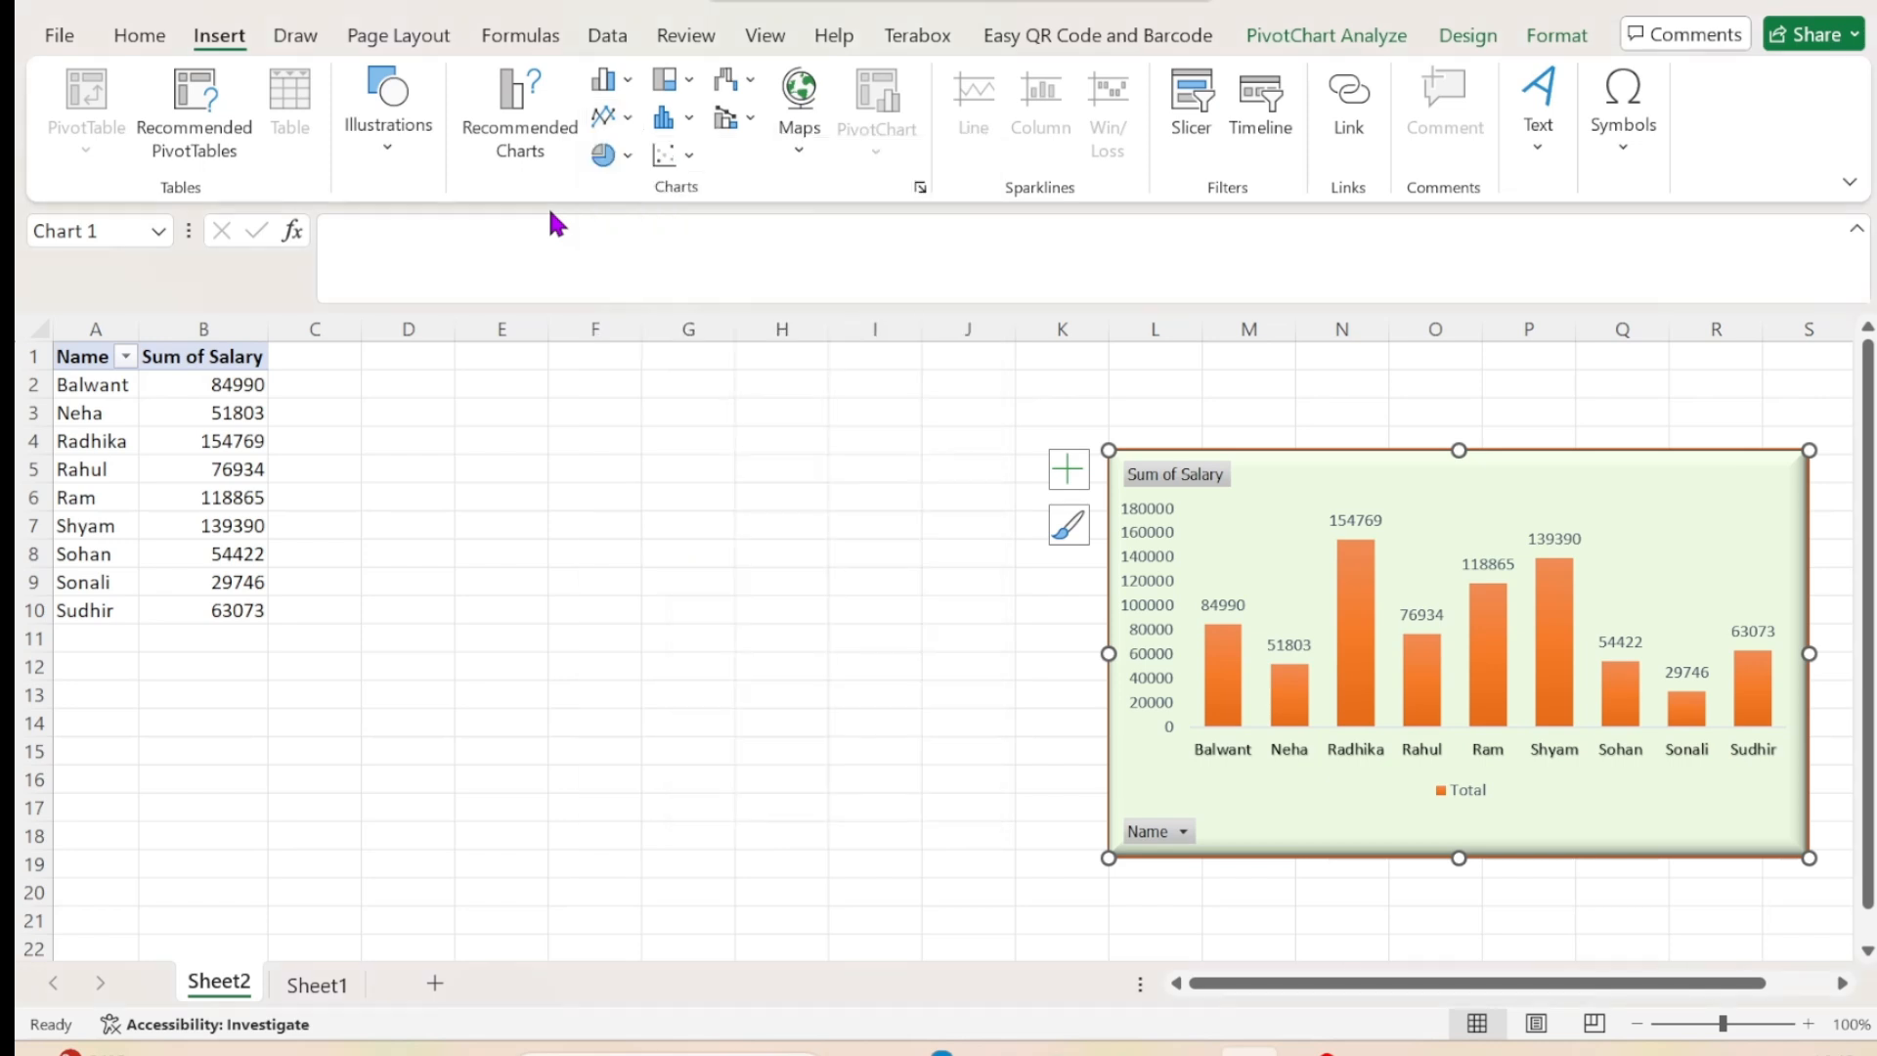
{"action": "left_click", "coordinate": [627, 154]}
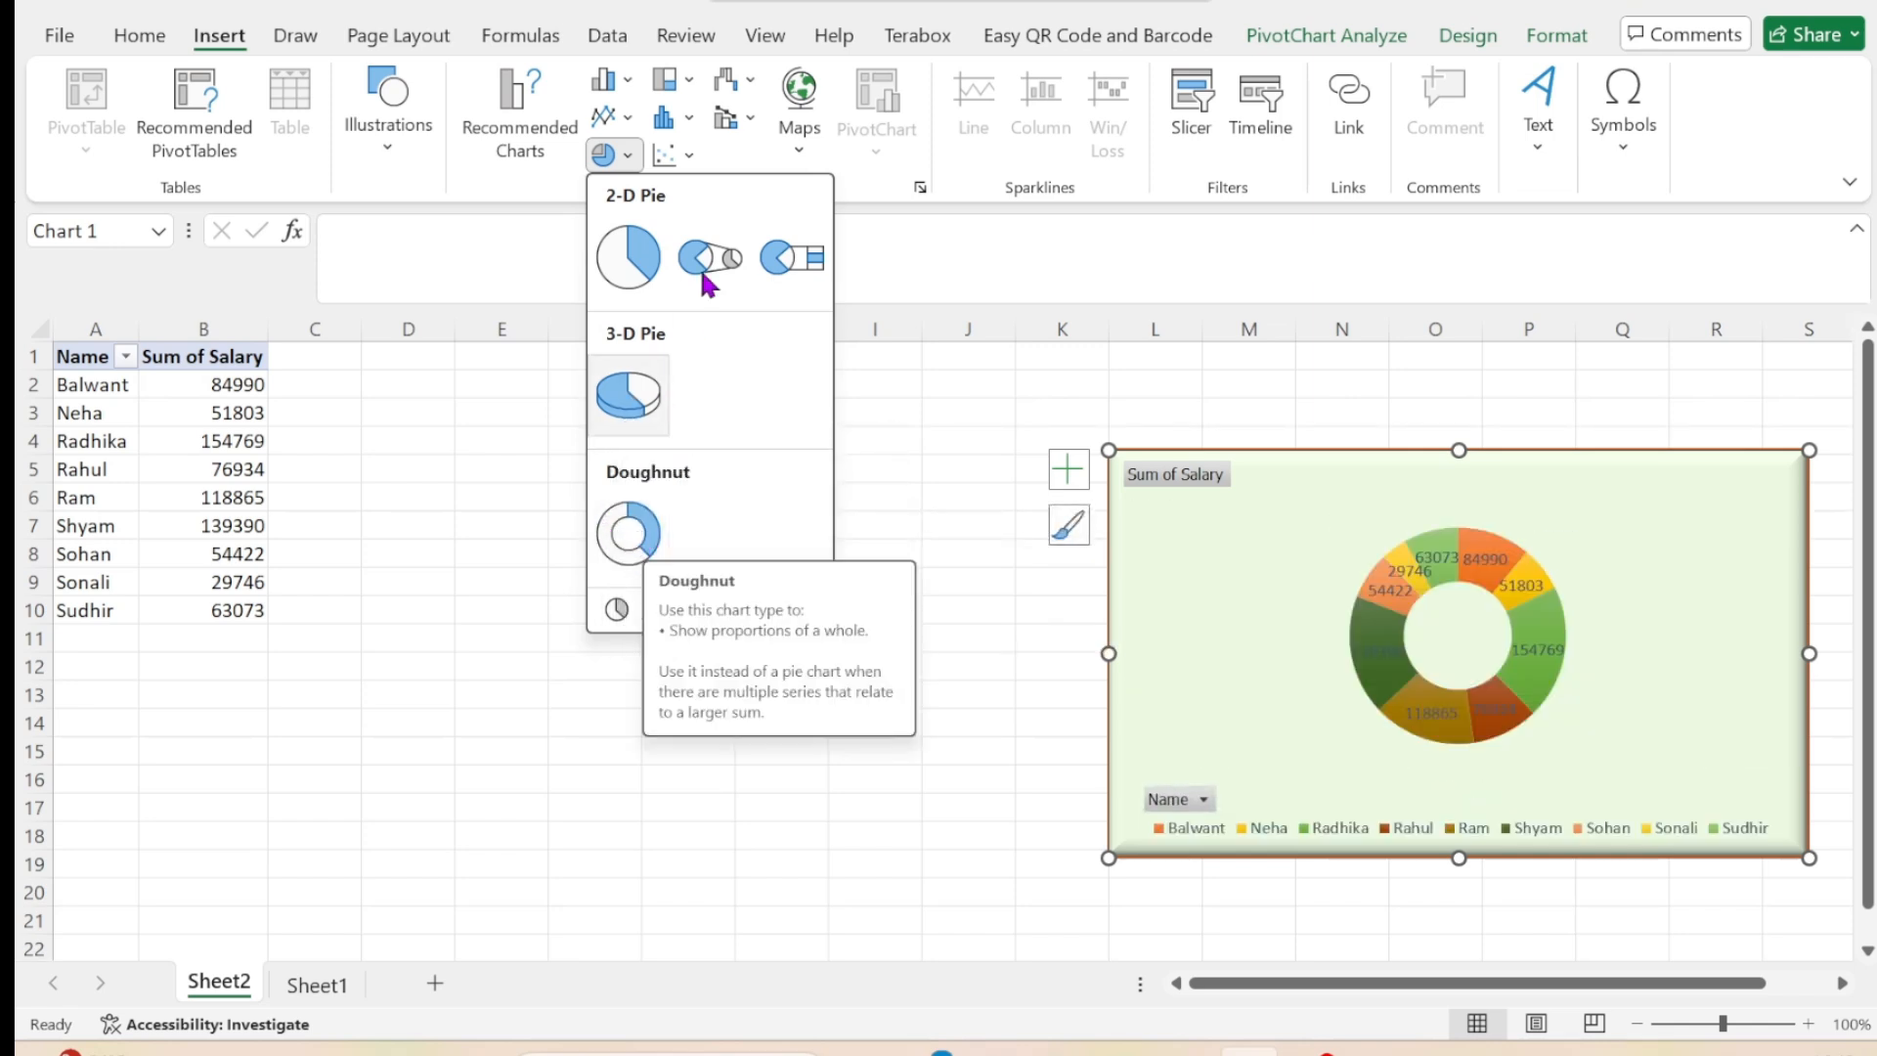
Try to insert a Sunburst chart from the pivot table data.
{"action": "left_click", "coordinate": [689, 82]}
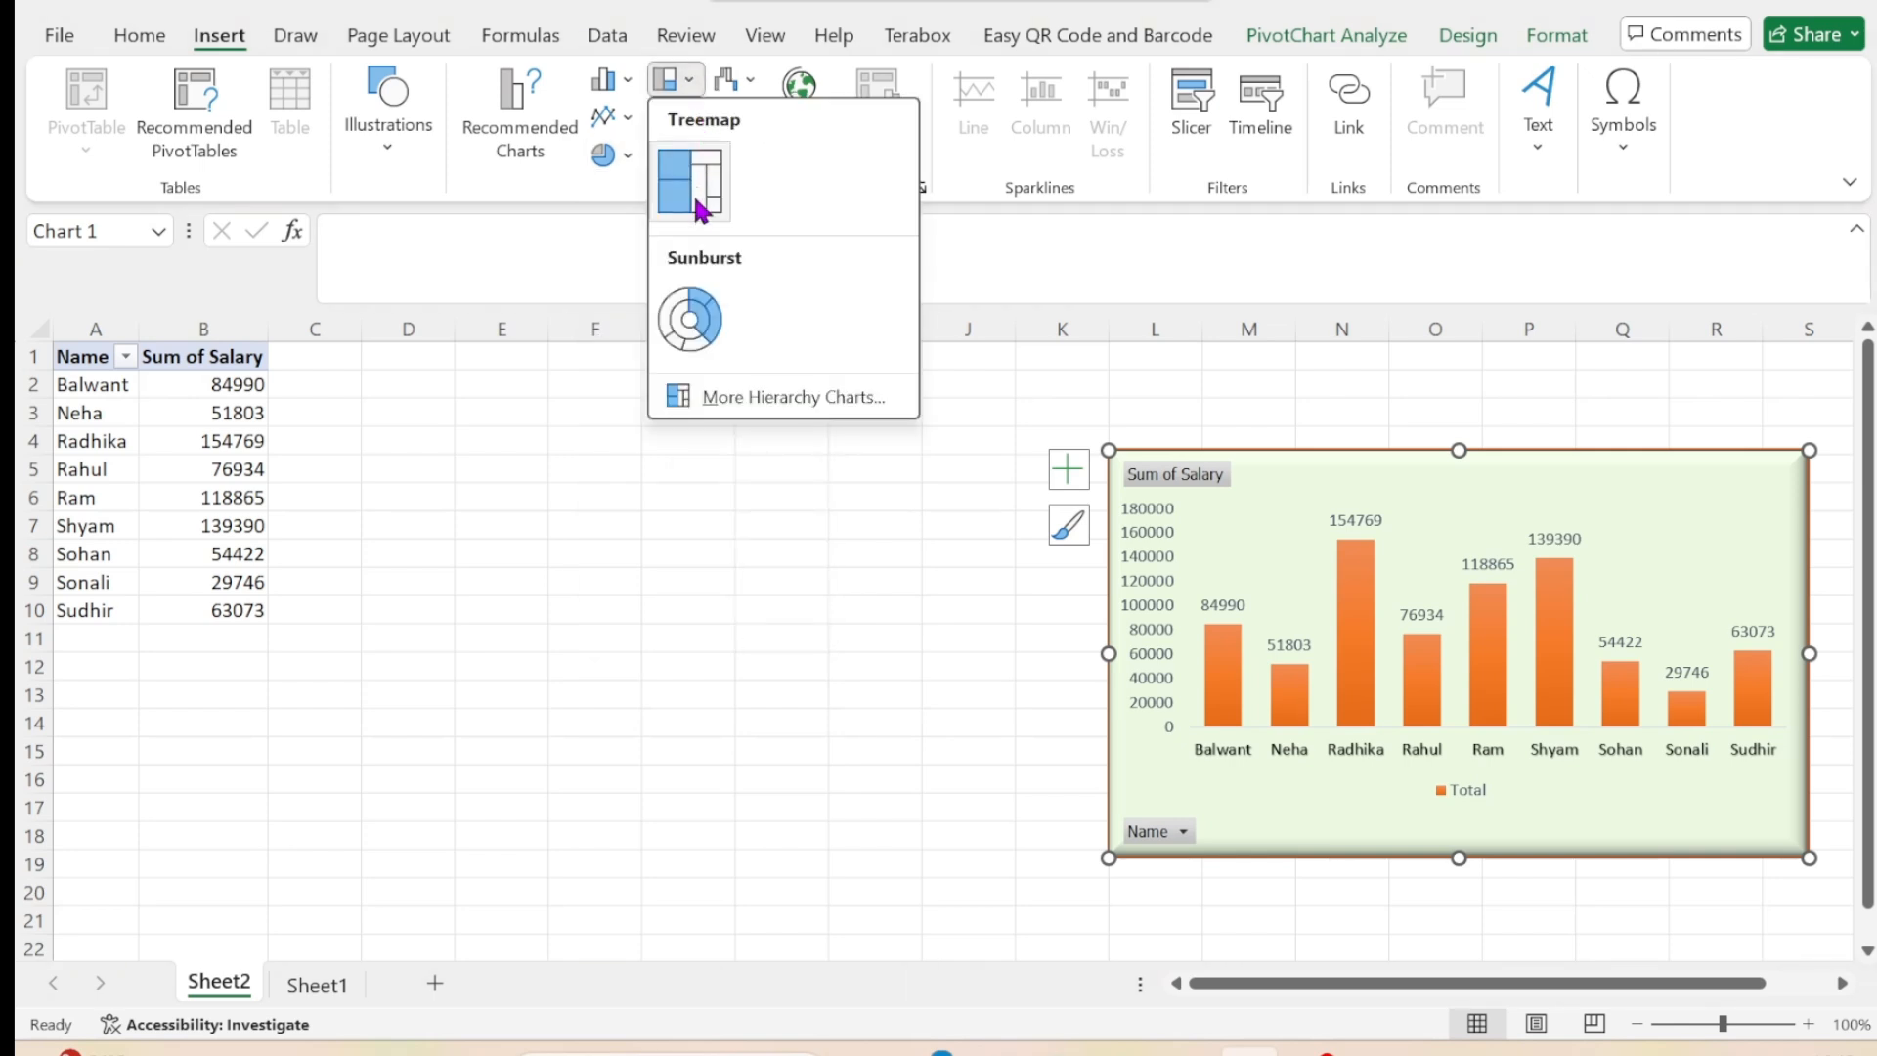
{"action": "left_click", "coordinate": [691, 335]}
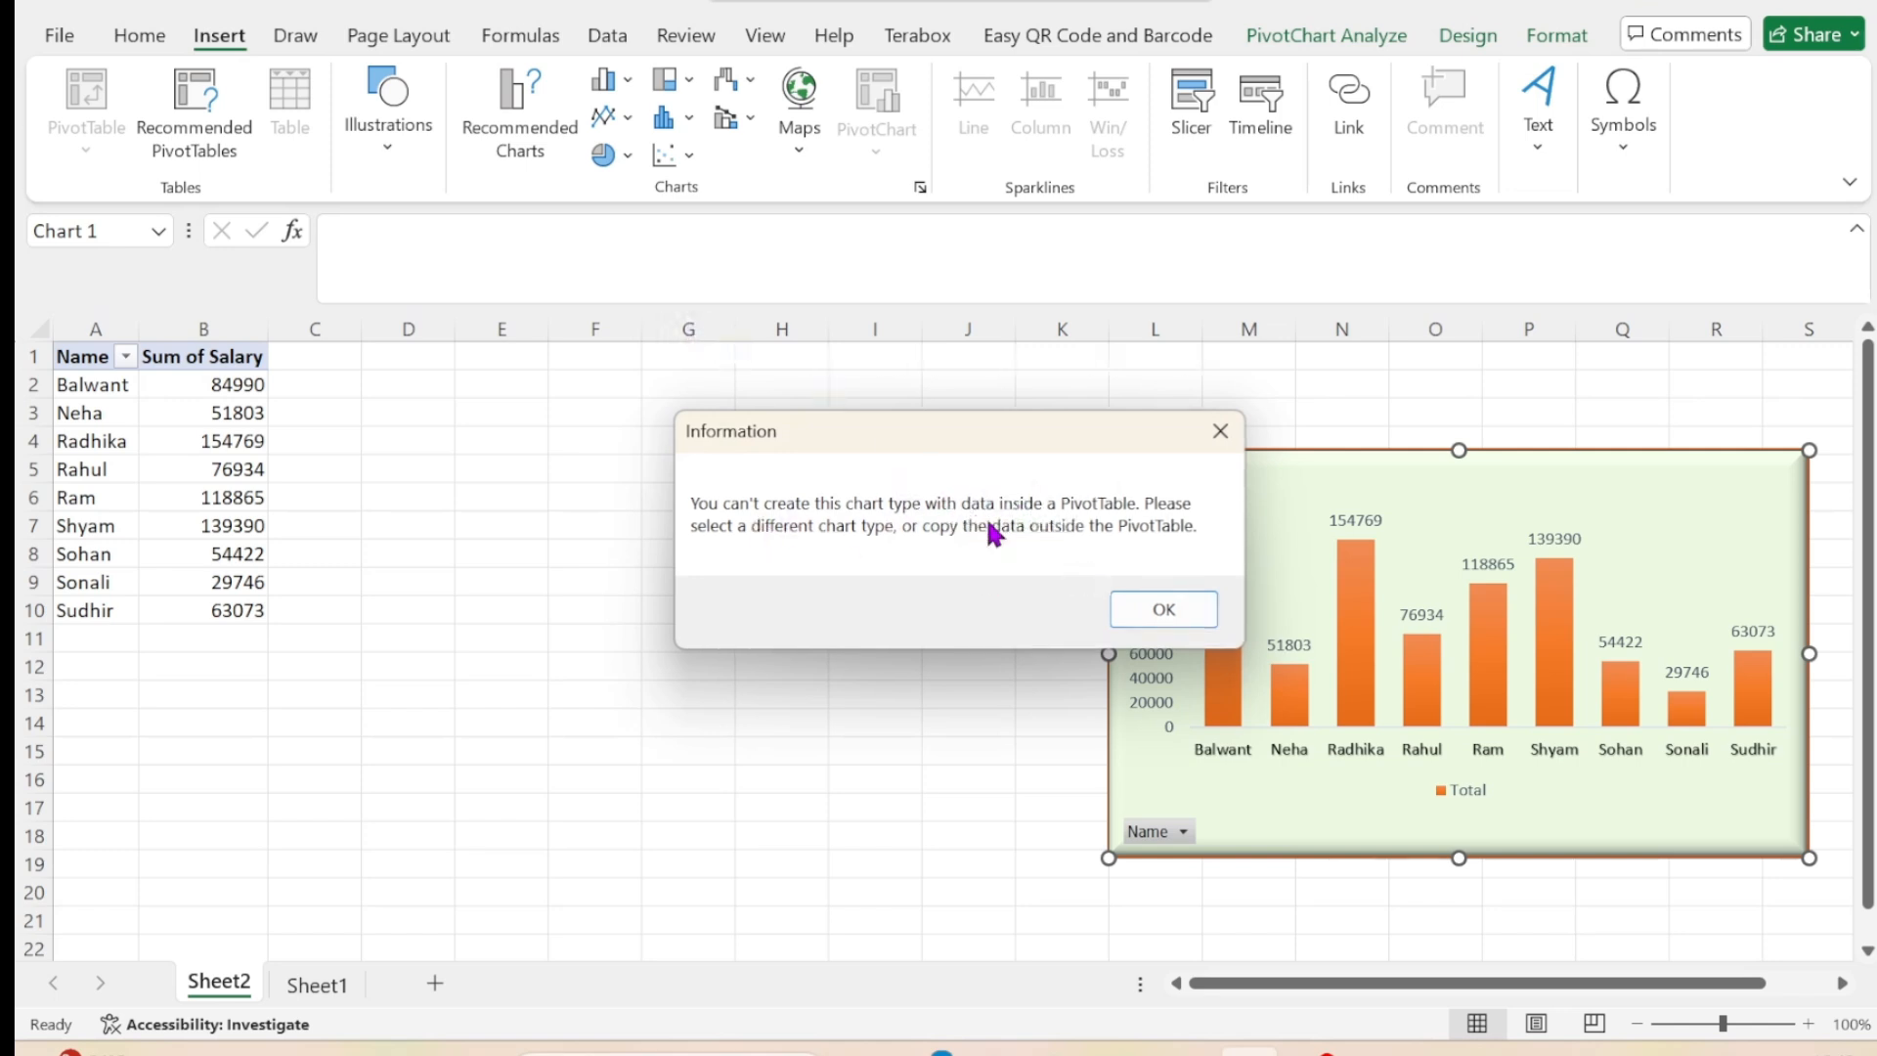
{"action": "left_click", "coordinate": [1164, 610]}
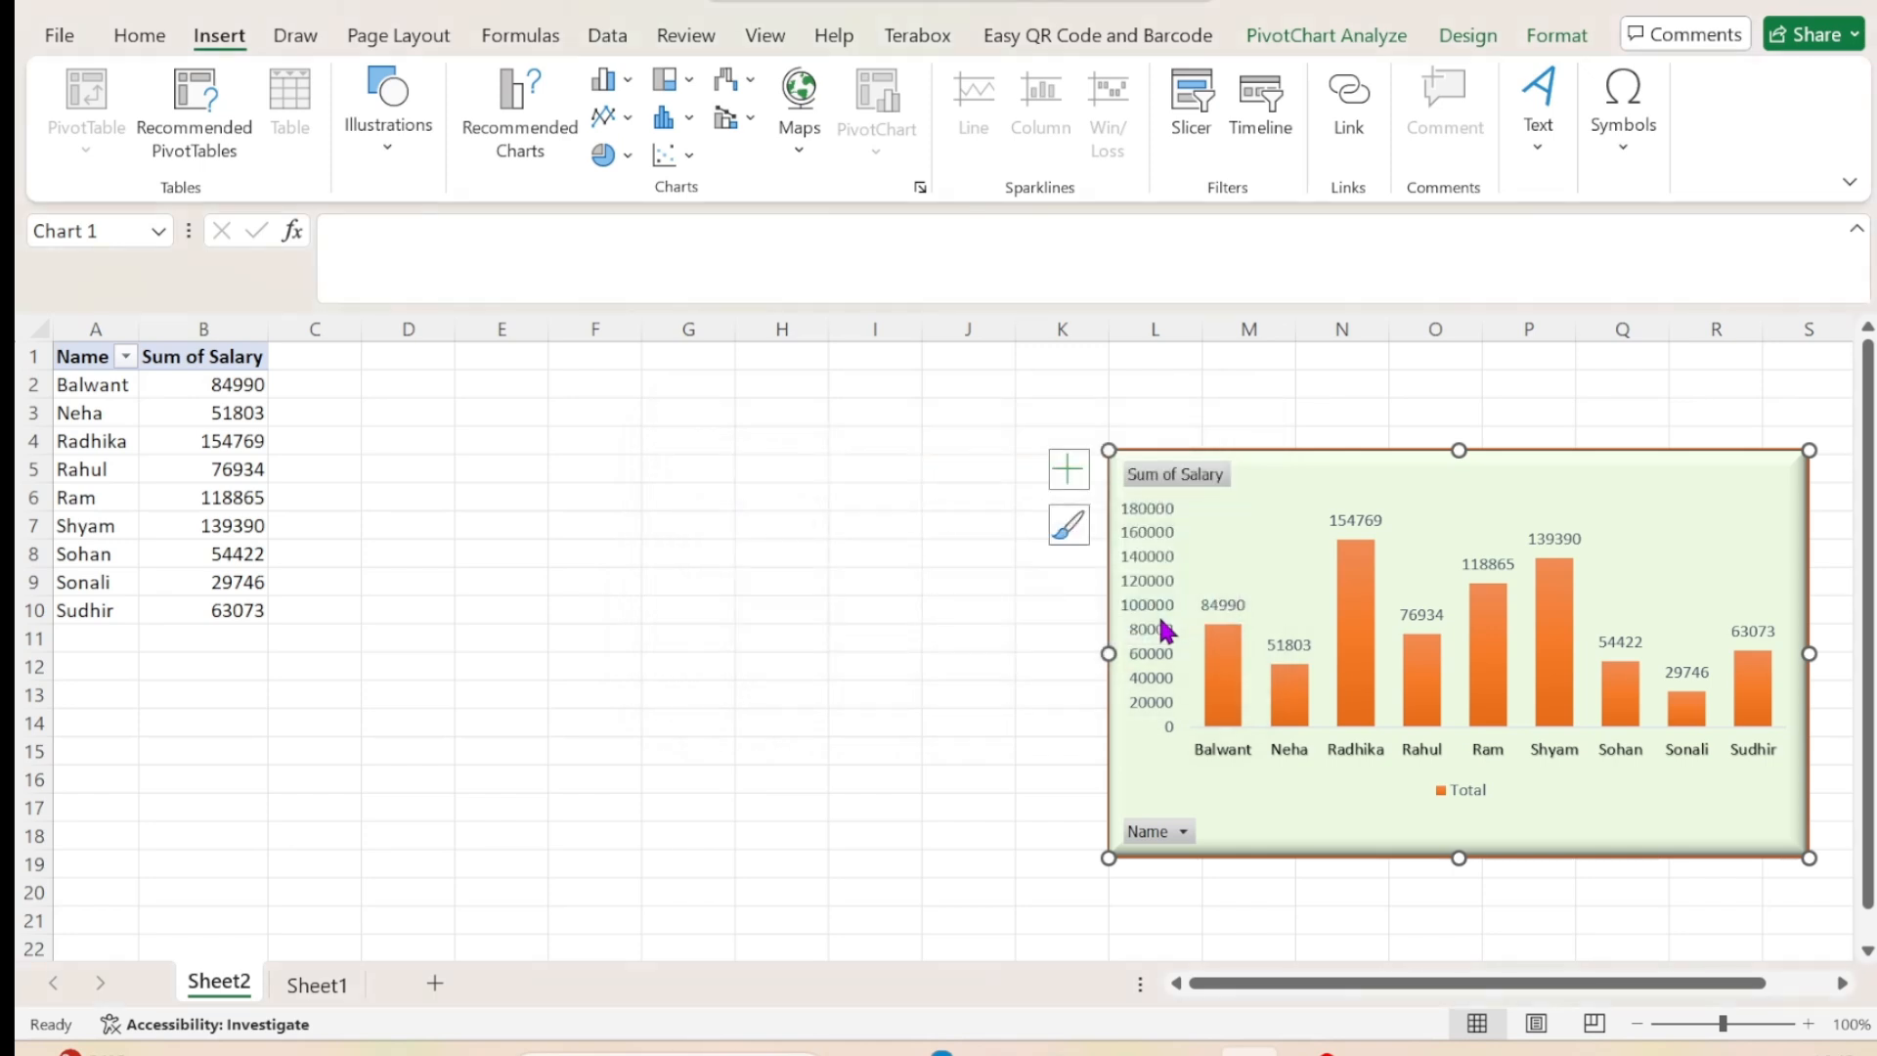
Examine the available hierarchy, statistical, scatter, waterfall and stock, combo and map chart types.
{"action": "left_click", "coordinate": [672, 79]}
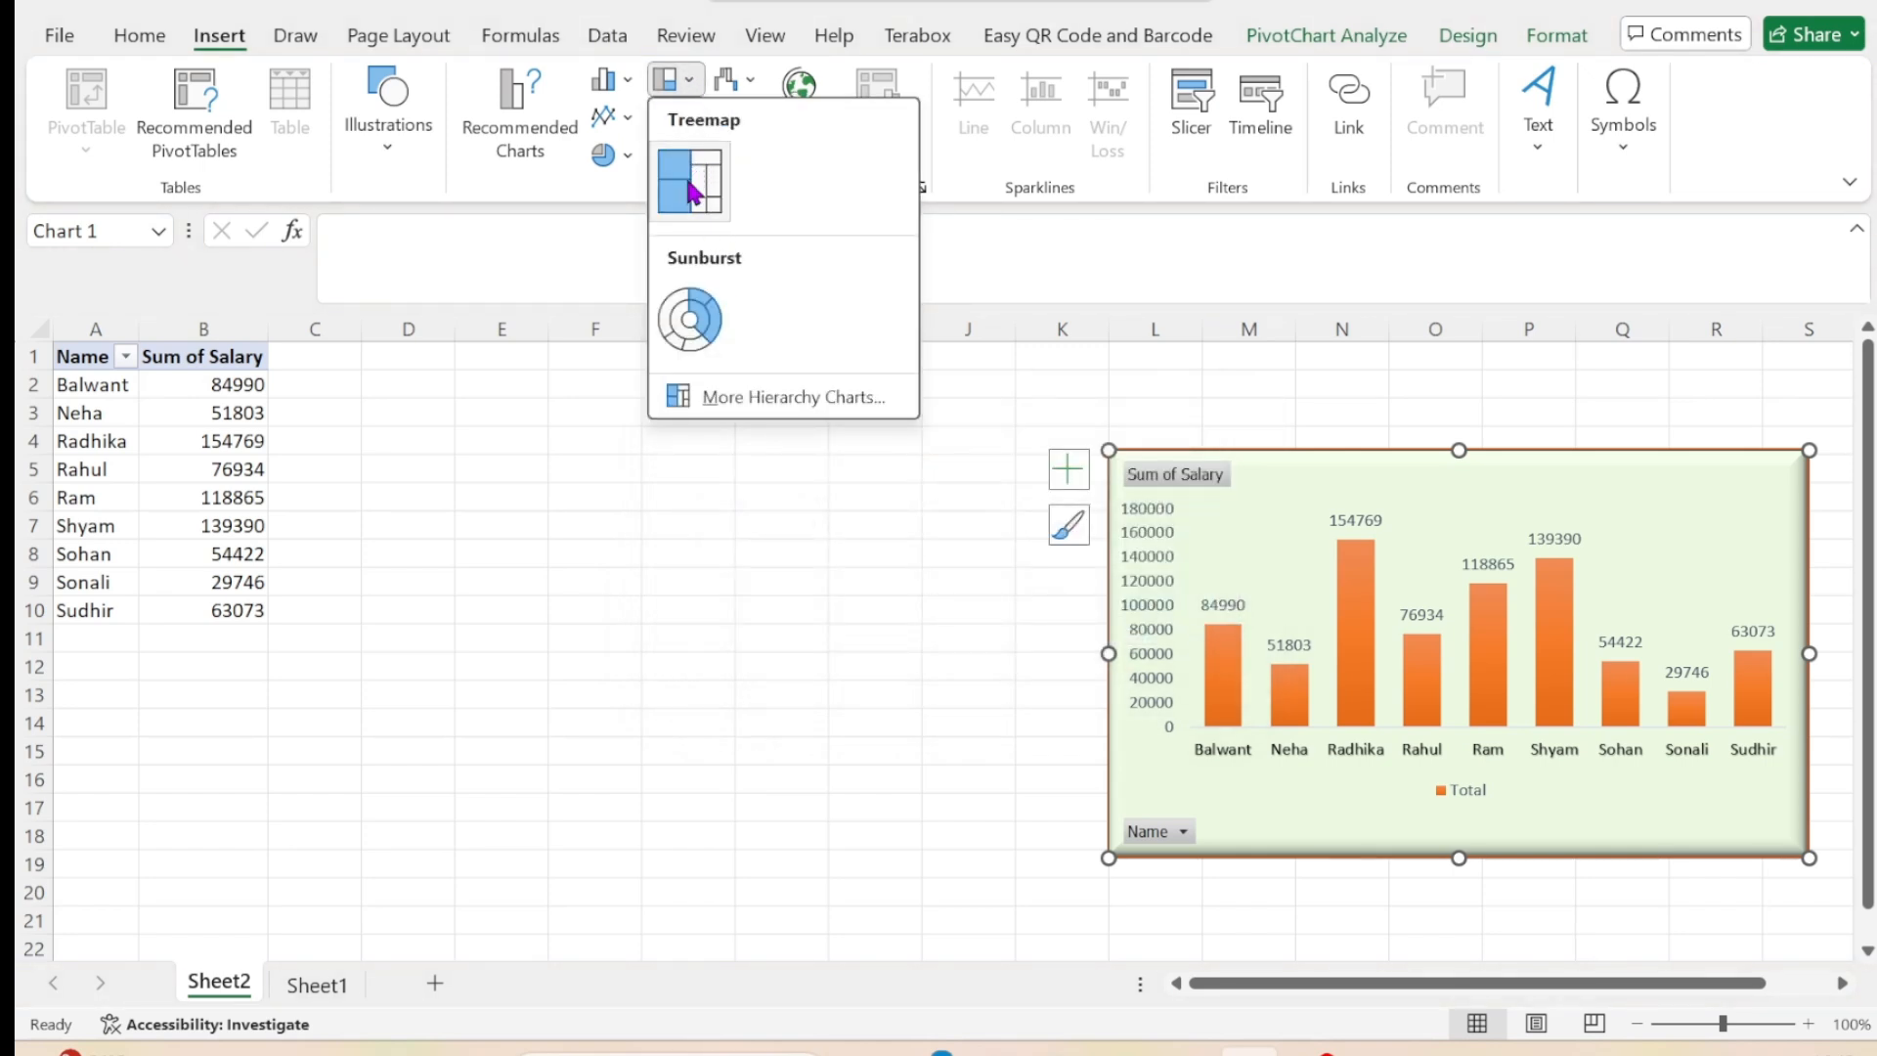
{"action": "left_click", "coordinate": [629, 201]}
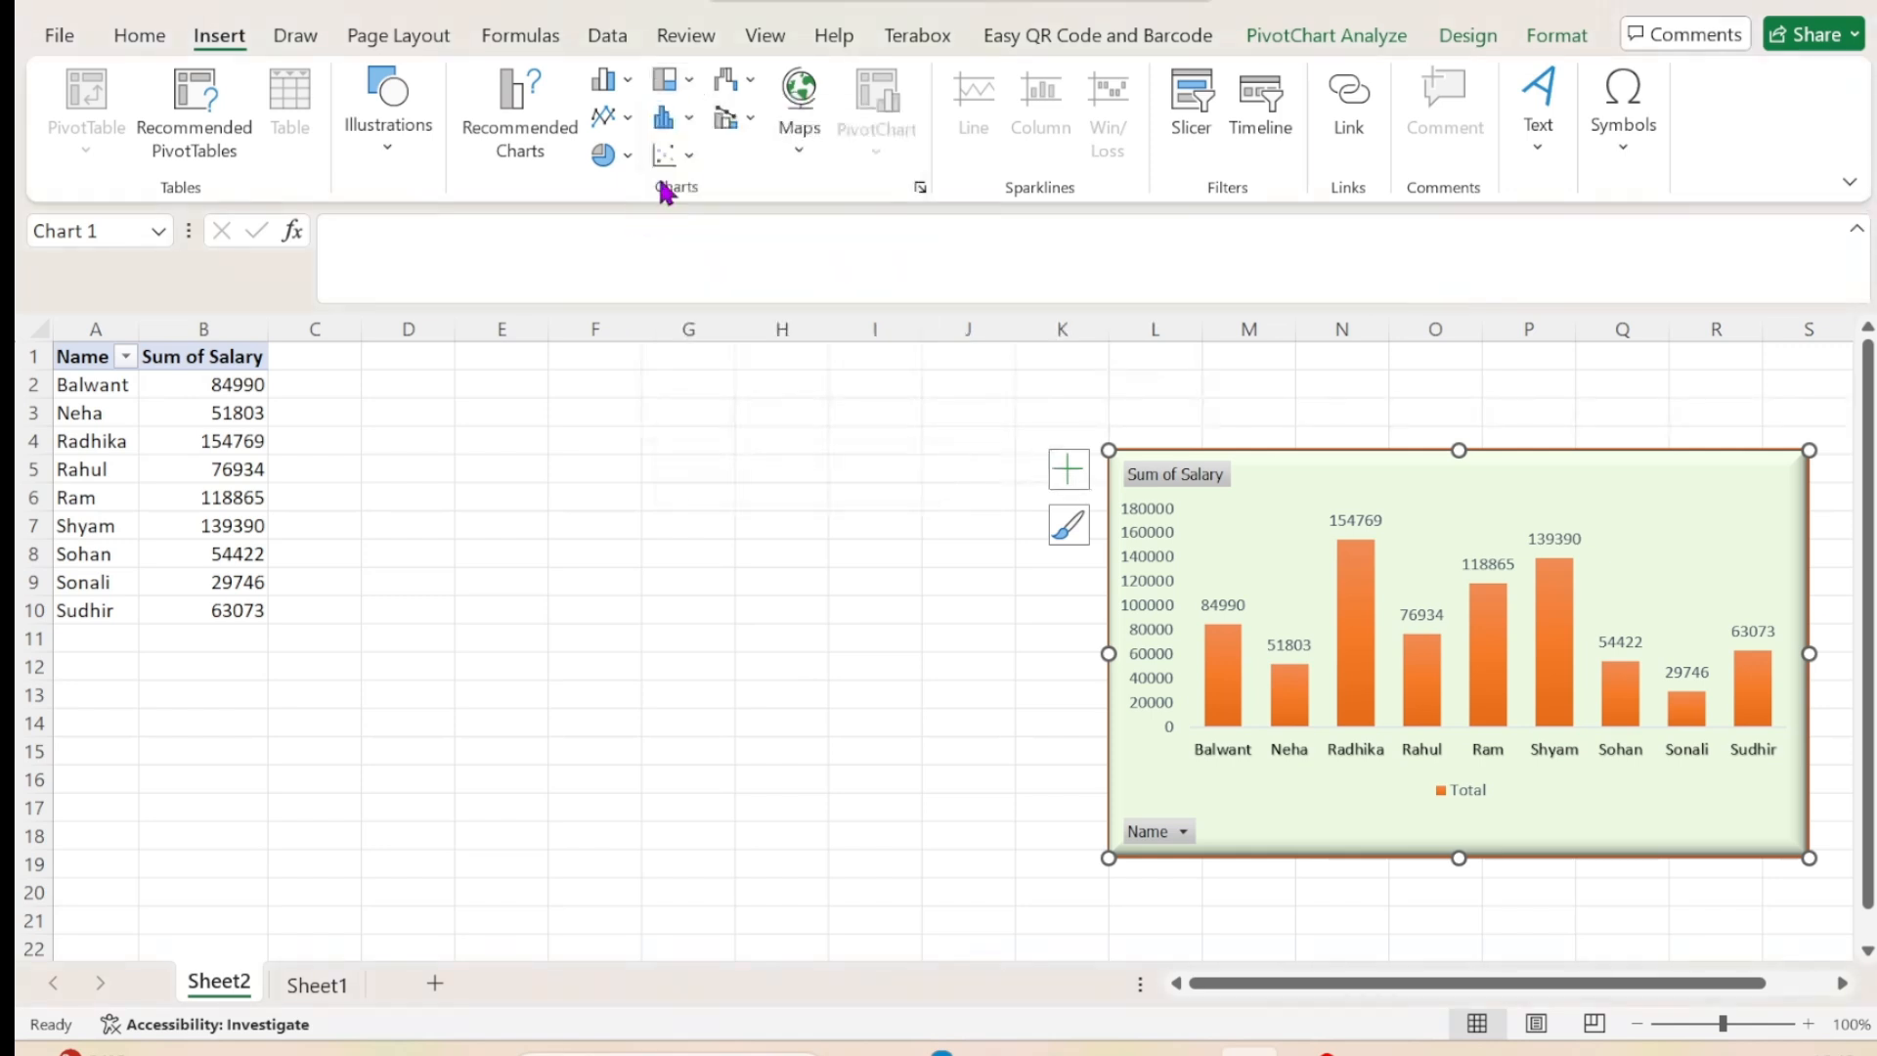
{"action": "left_click", "coordinate": [687, 119]}
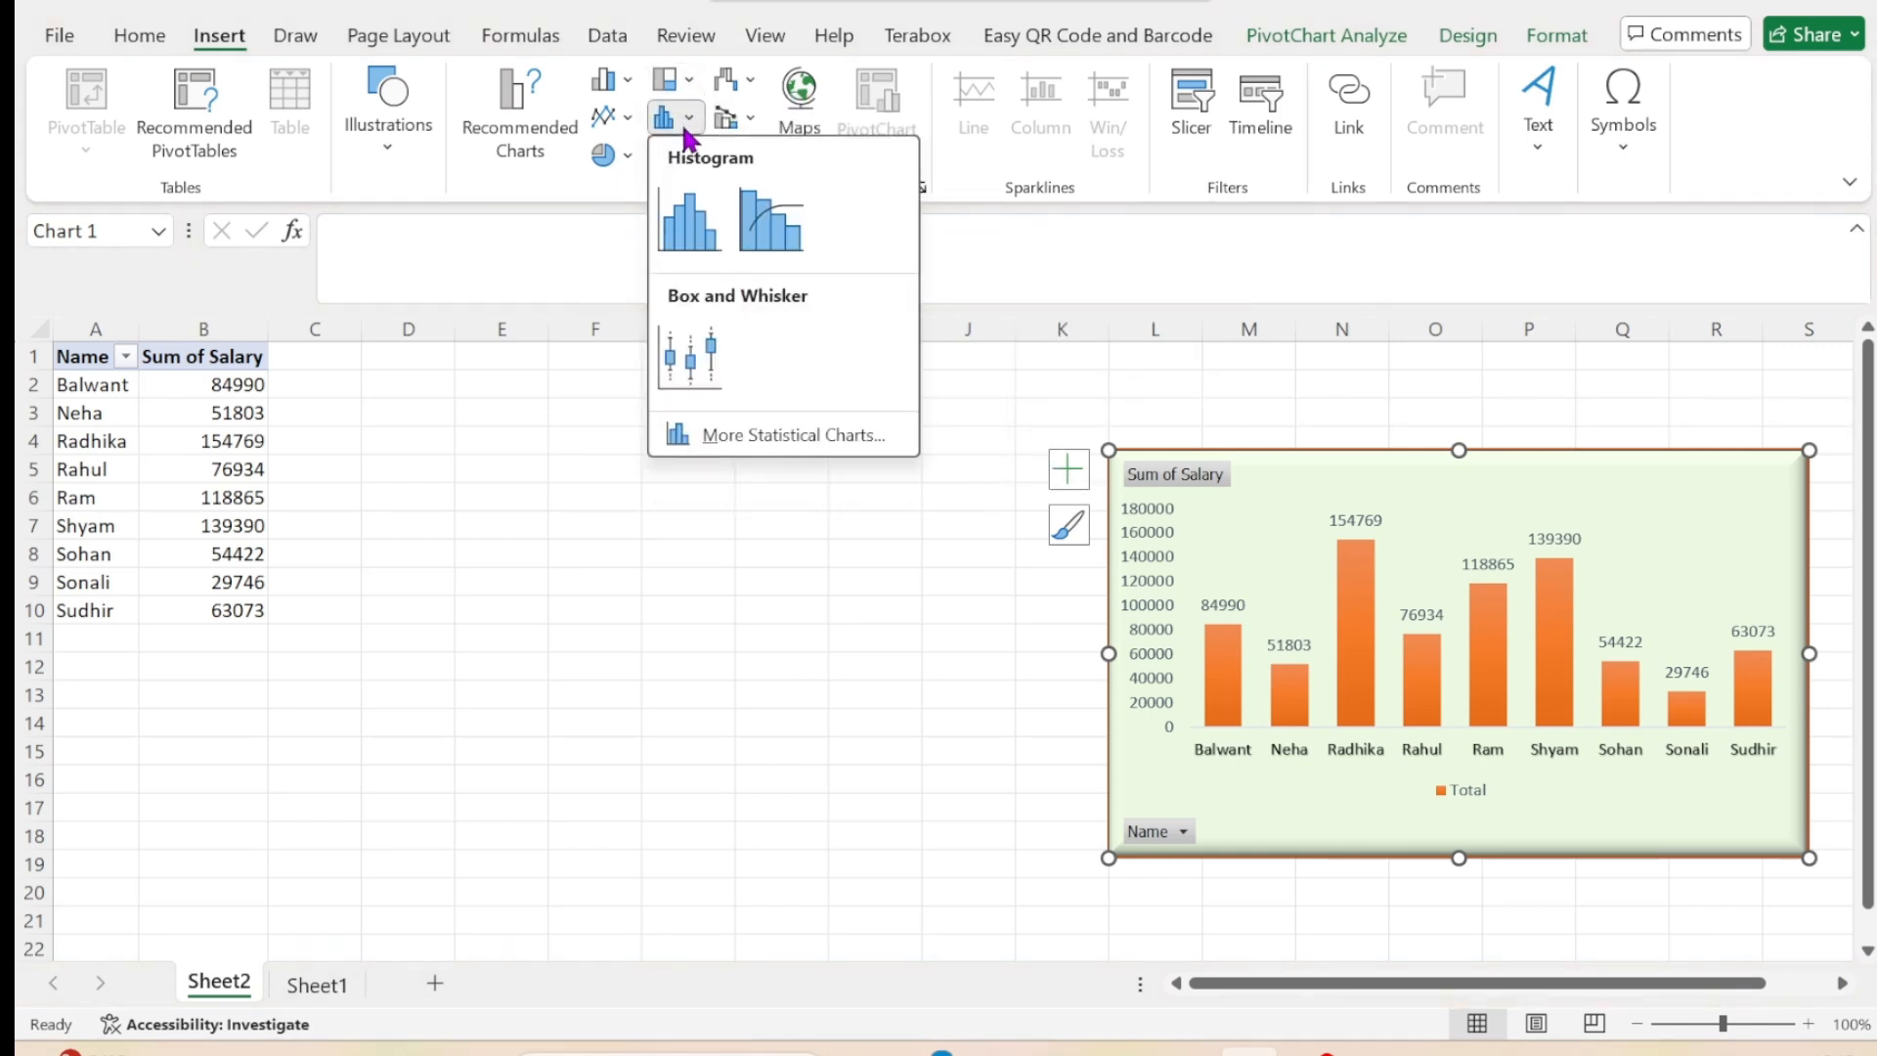
{"action": "left_click", "coordinate": [614, 213]}
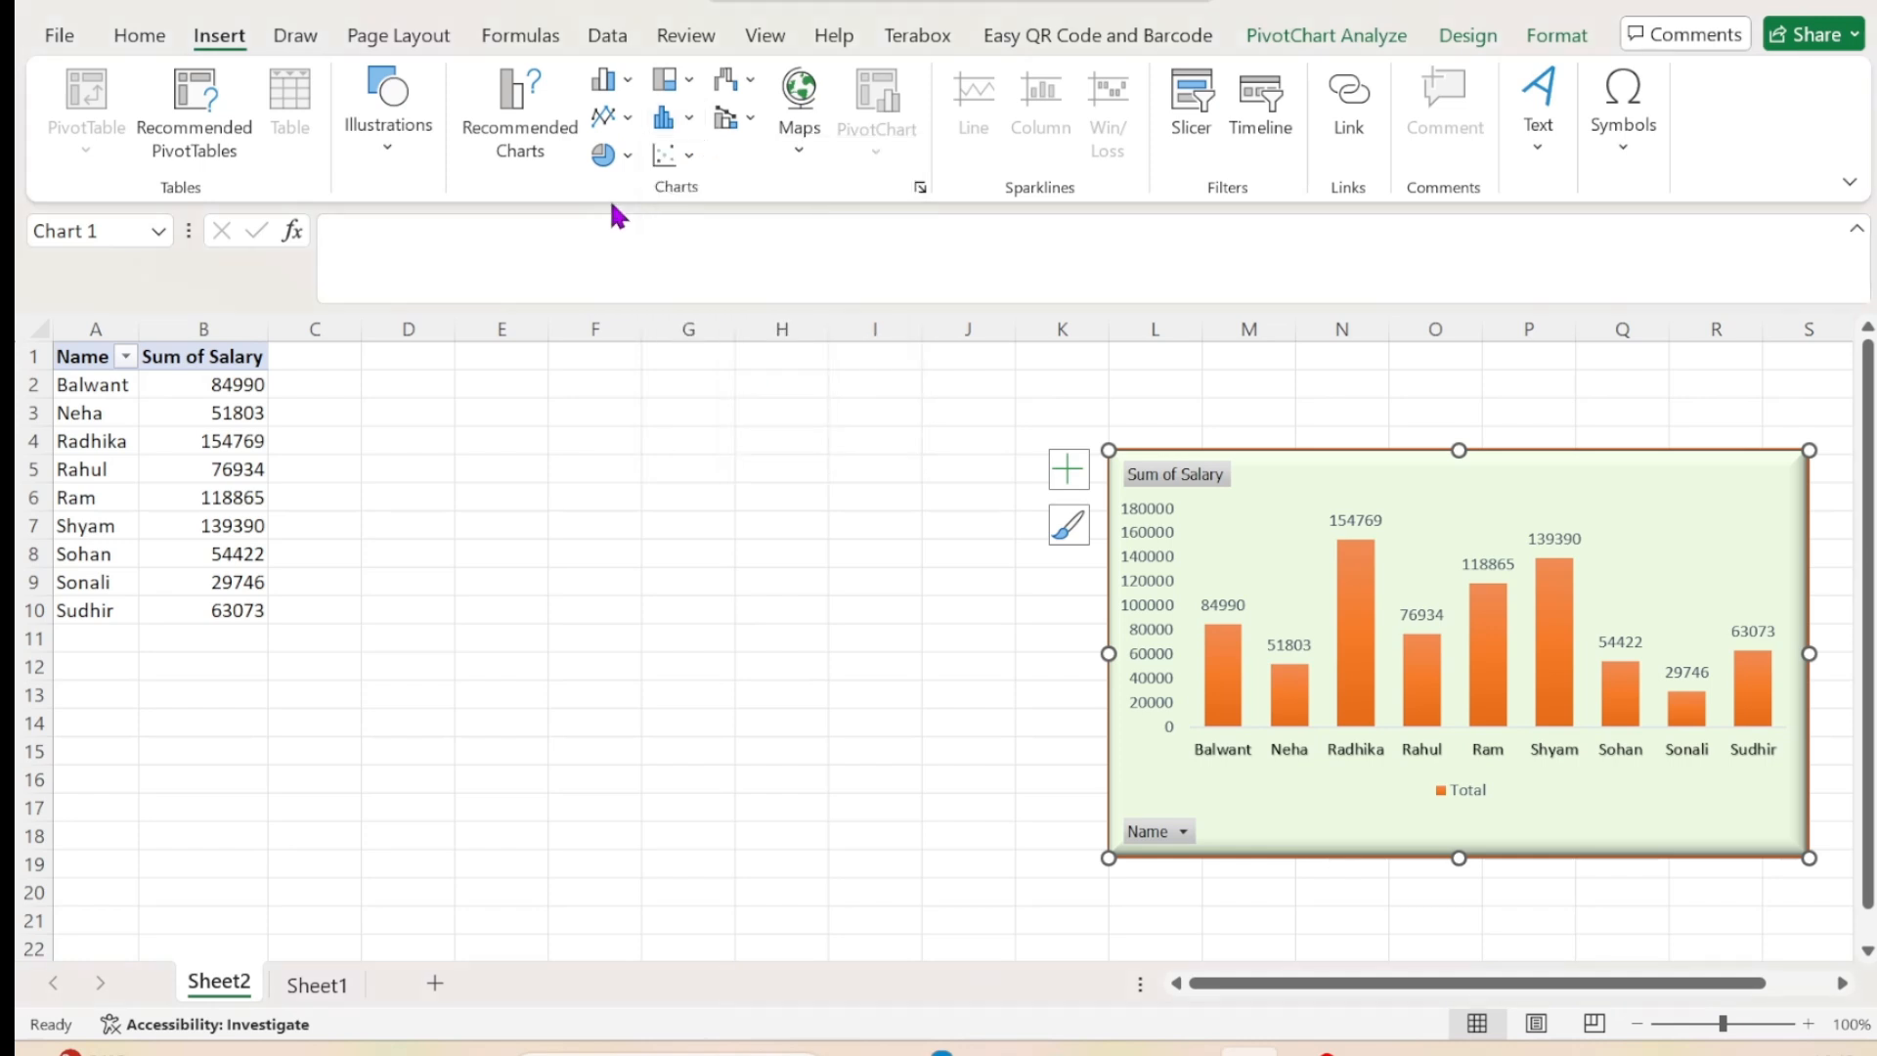
{"action": "left_click", "coordinate": [692, 158]}
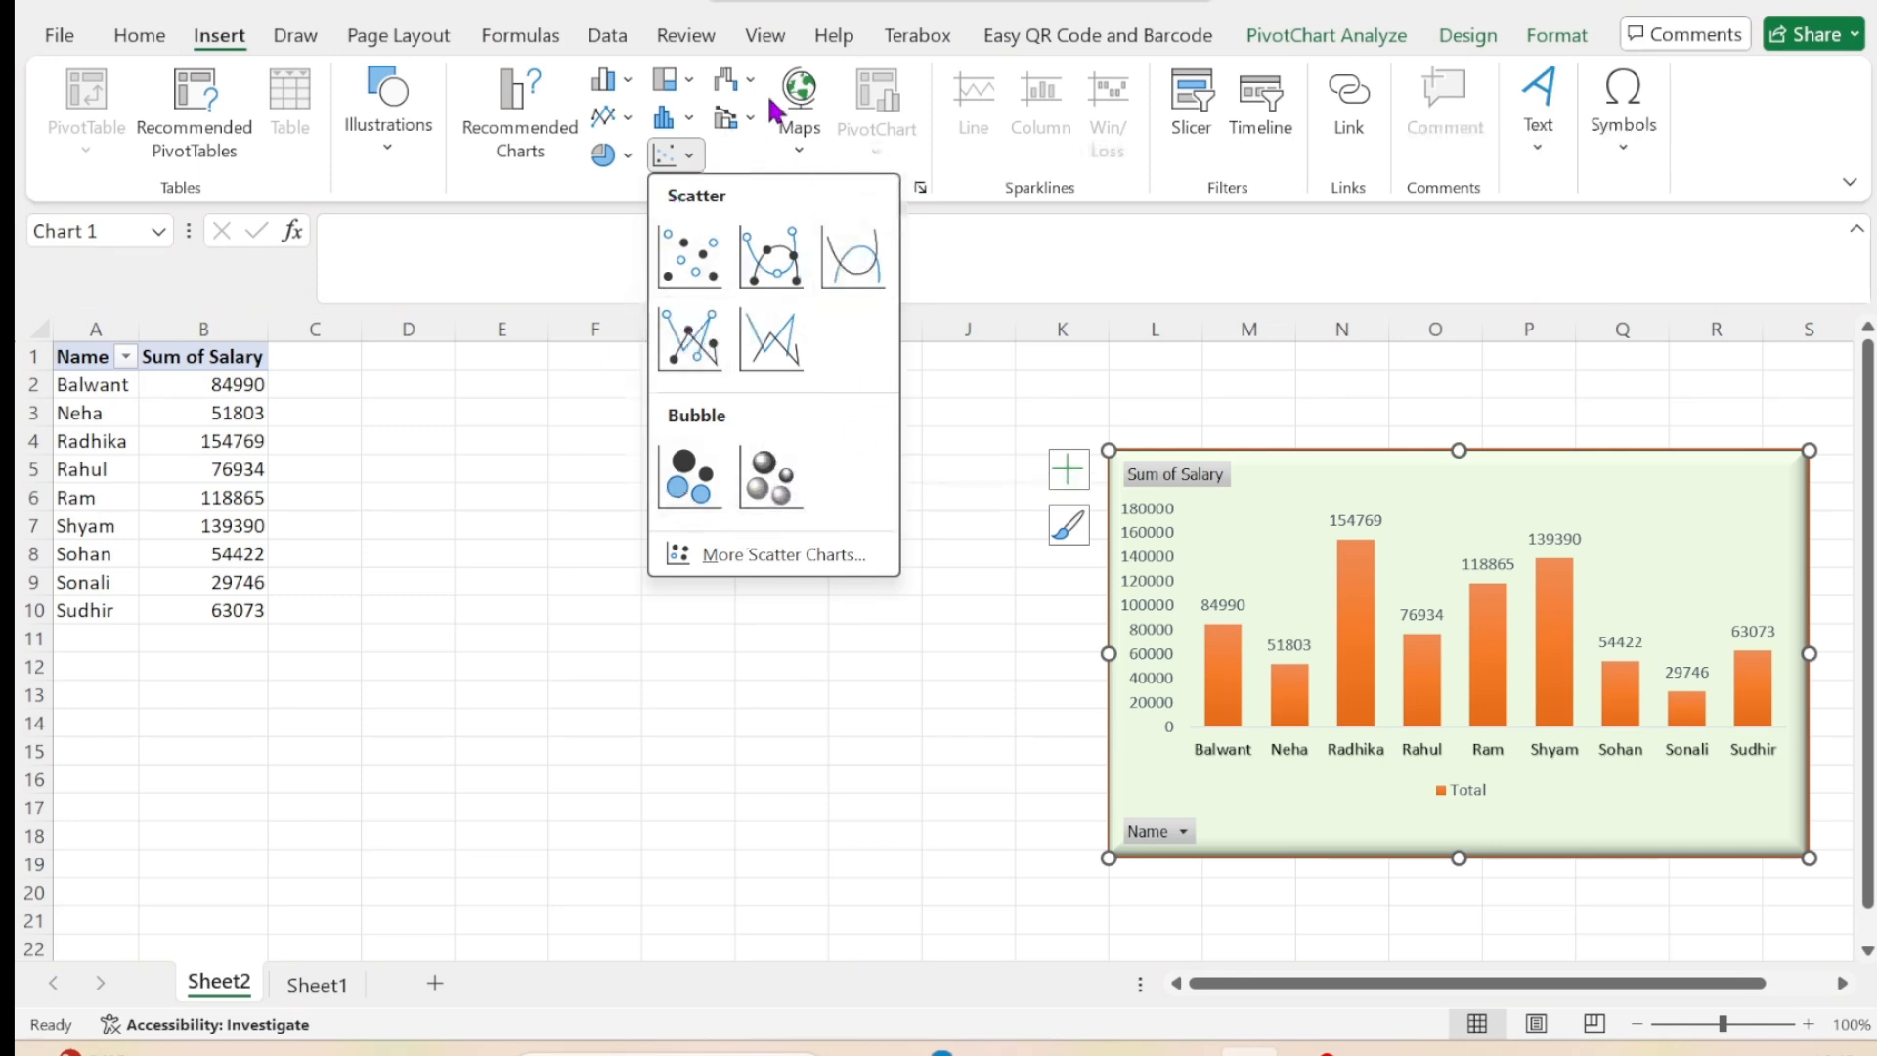
{"action": "left_click", "coordinate": [606, 405]}
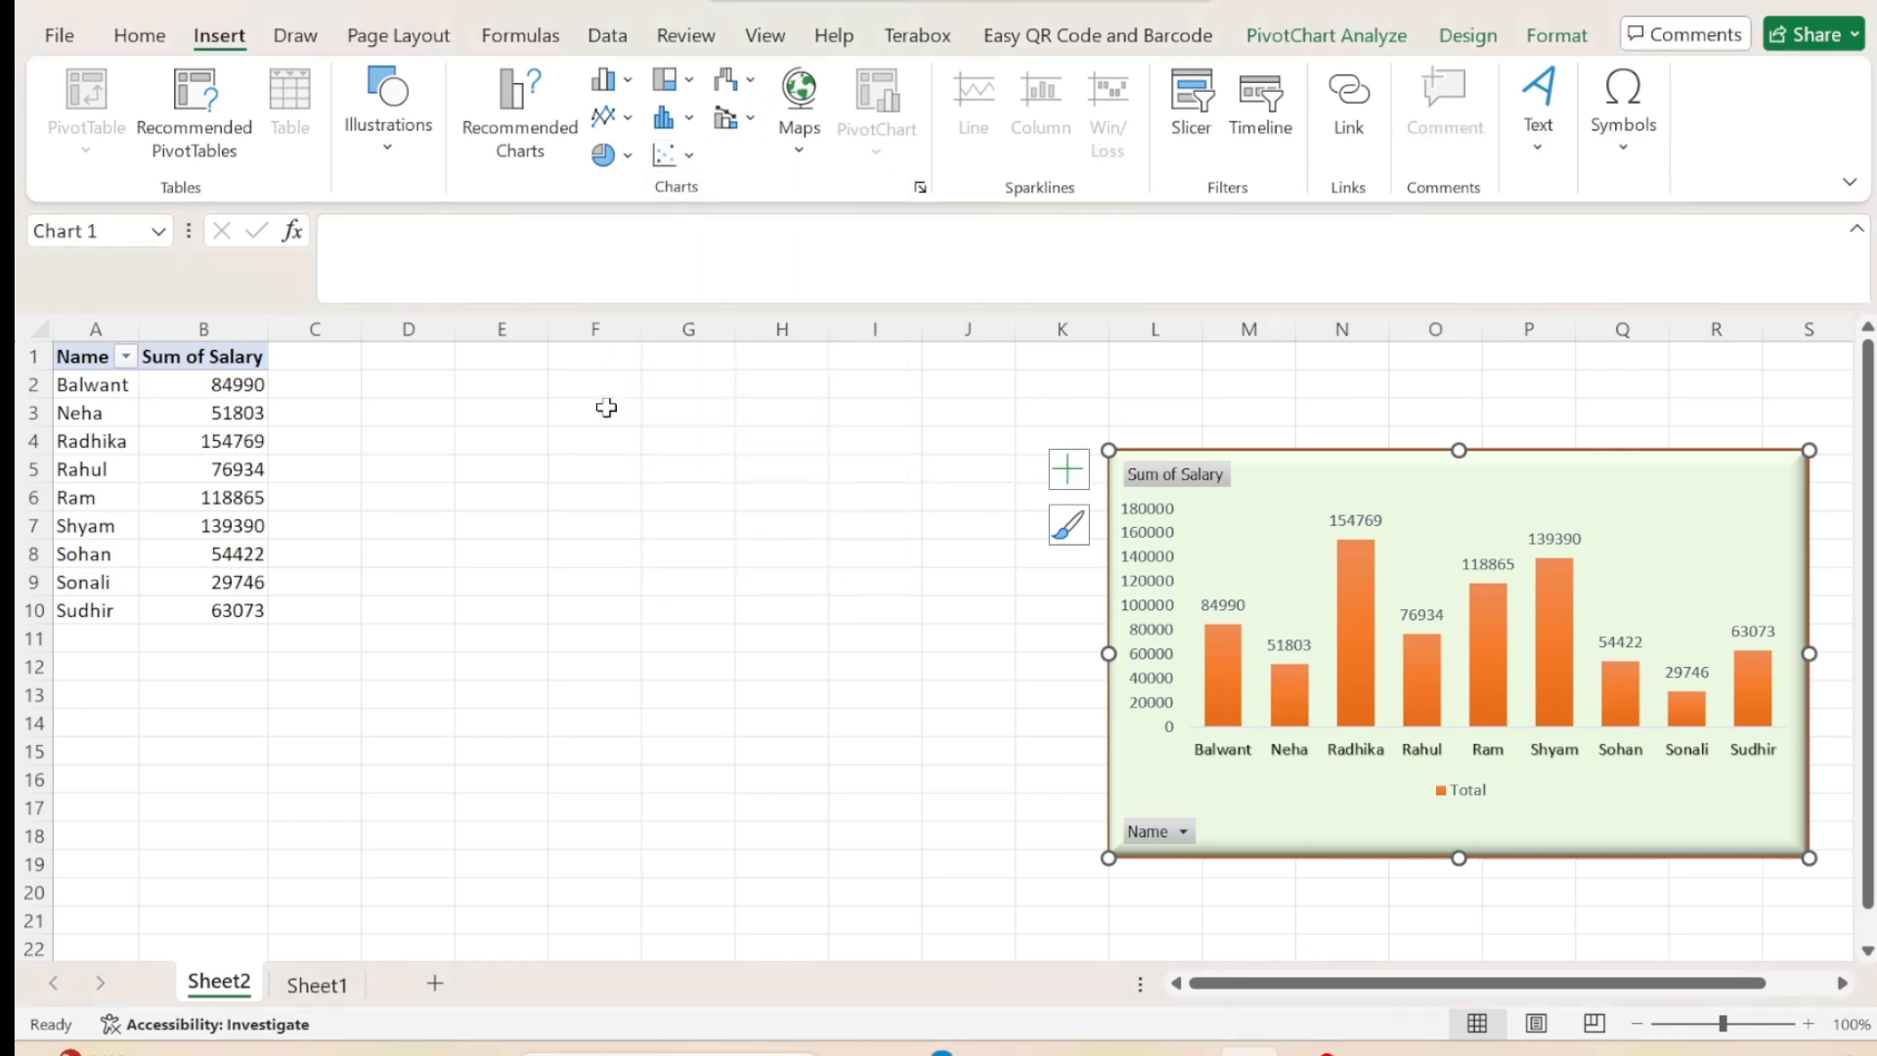
{"action": "left_click", "coordinate": [752, 86]}
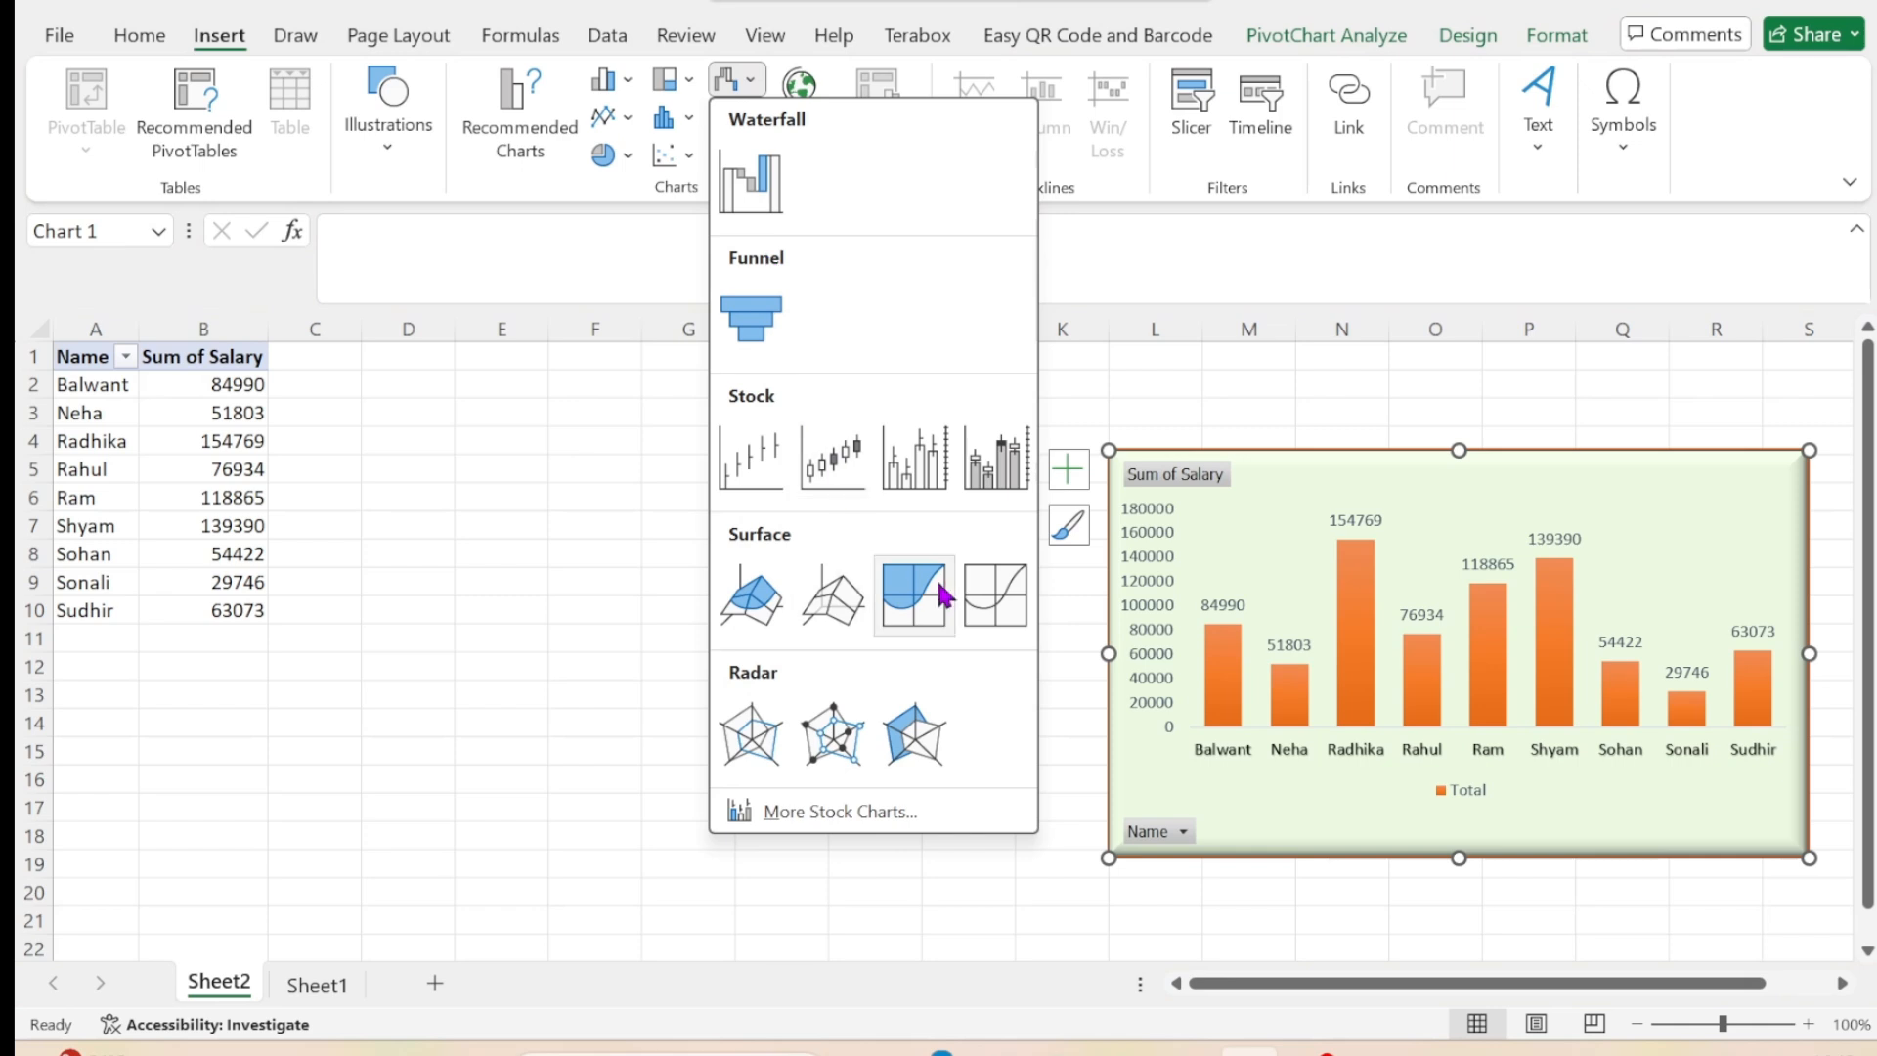
{"action": "left_click", "coordinate": [596, 455]}
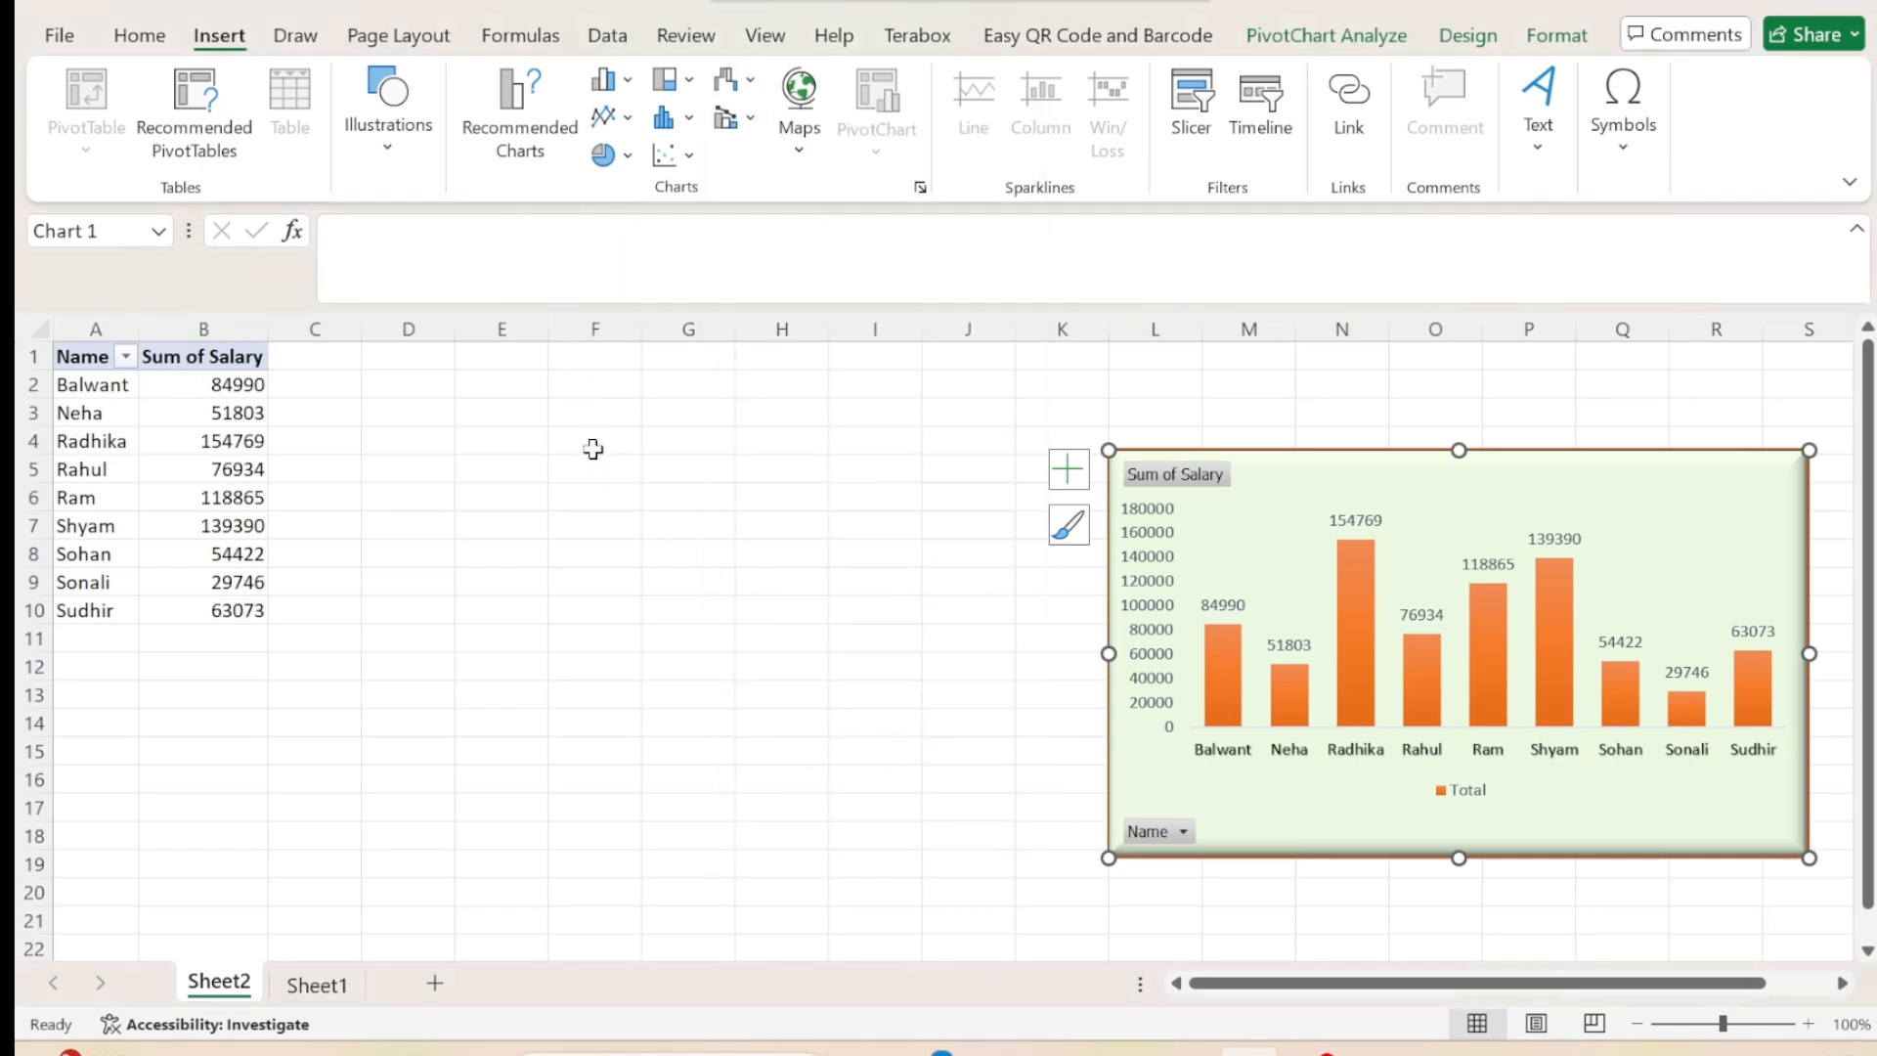
{"action": "left_click", "coordinate": [751, 119]}
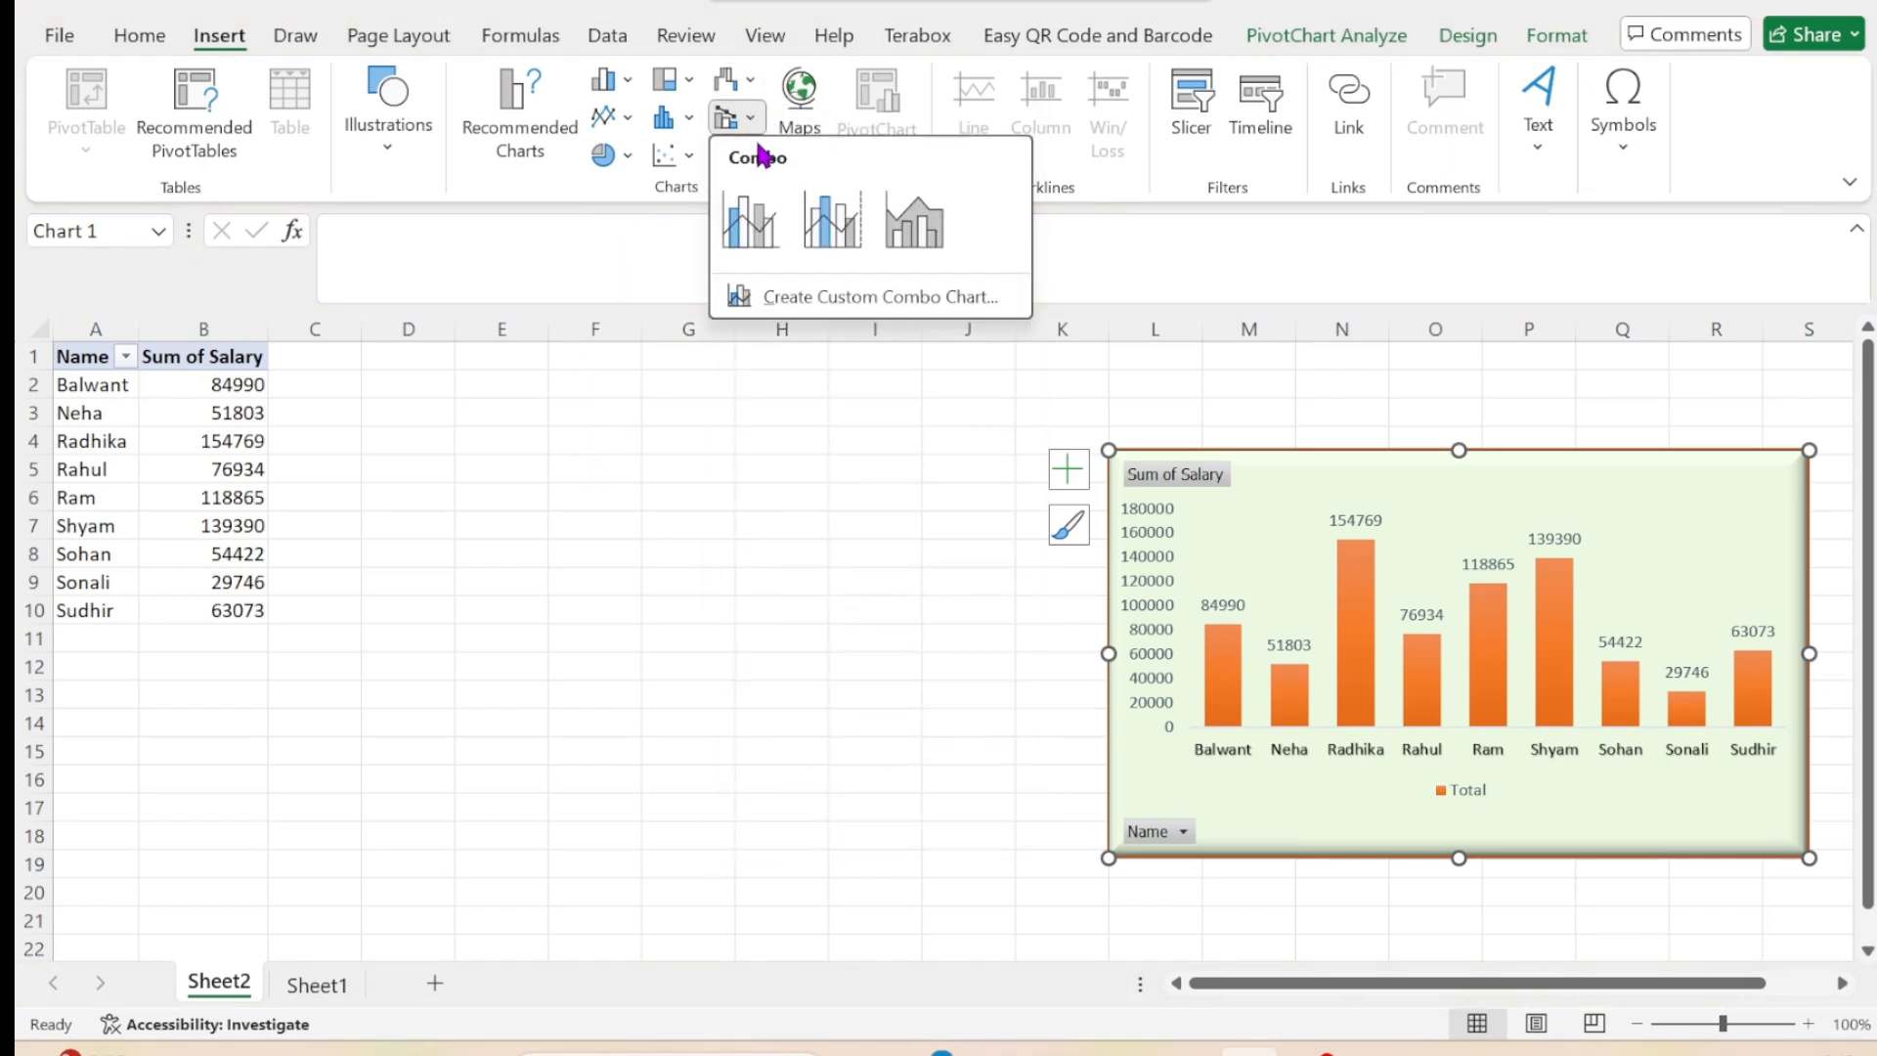
{"action": "left_click", "coordinate": [821, 97]}
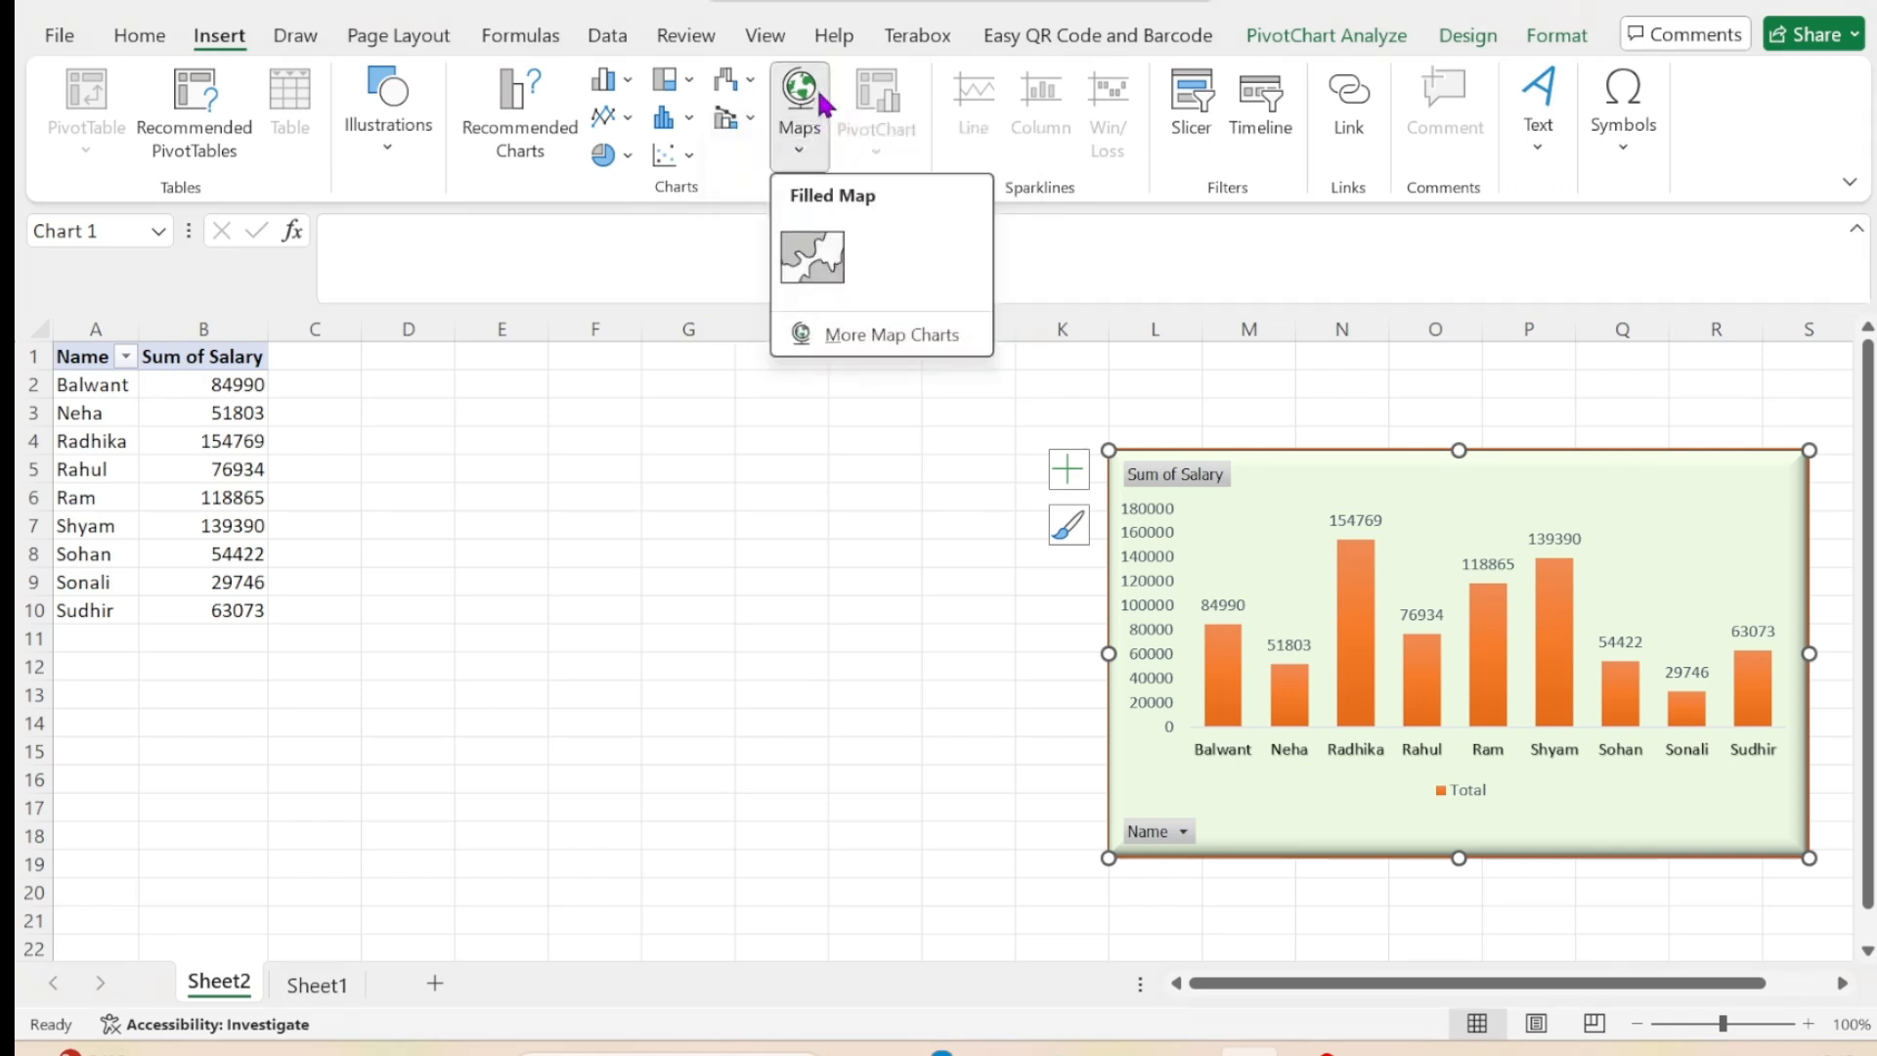
{"action": "left_click", "coordinate": [771, 614]}
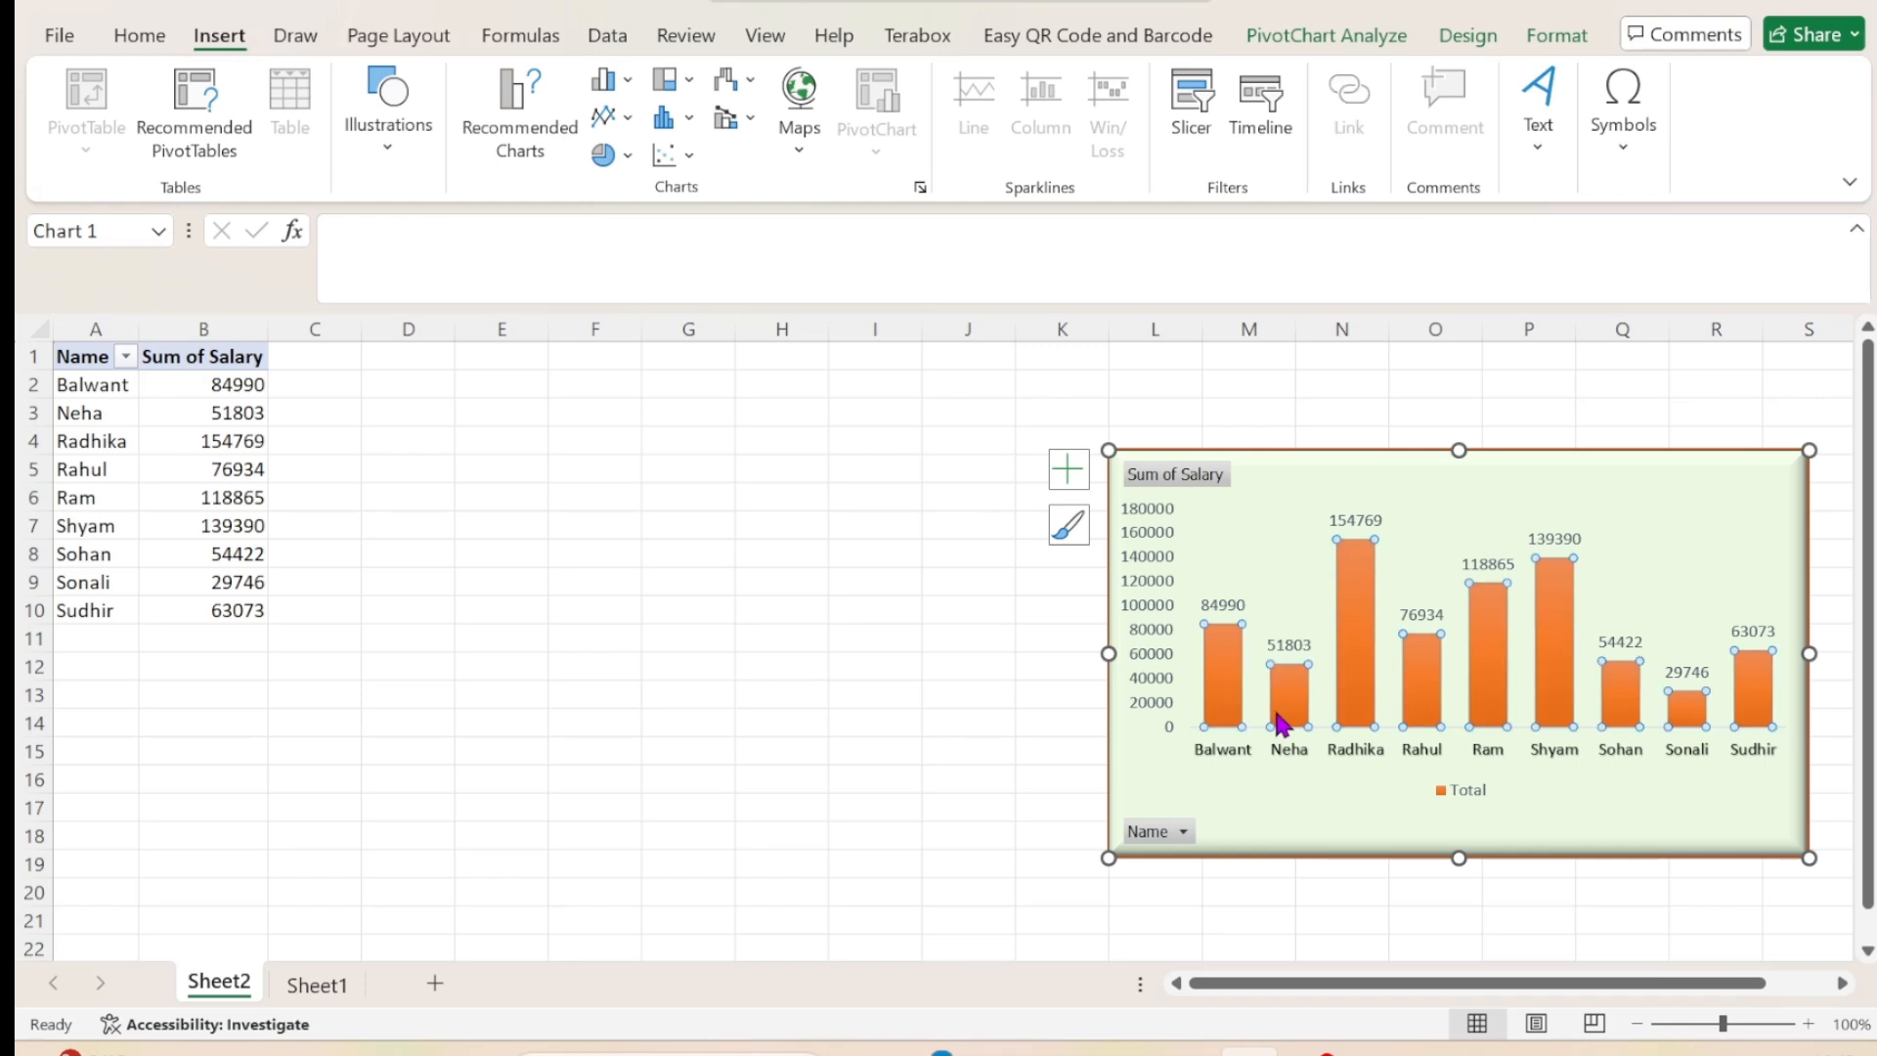
Inspect the pivot chart's salary series, its pivot table values on Sheet2 and the source table on Sheet1.
{"action": "left_click", "coordinate": [1283, 716]}
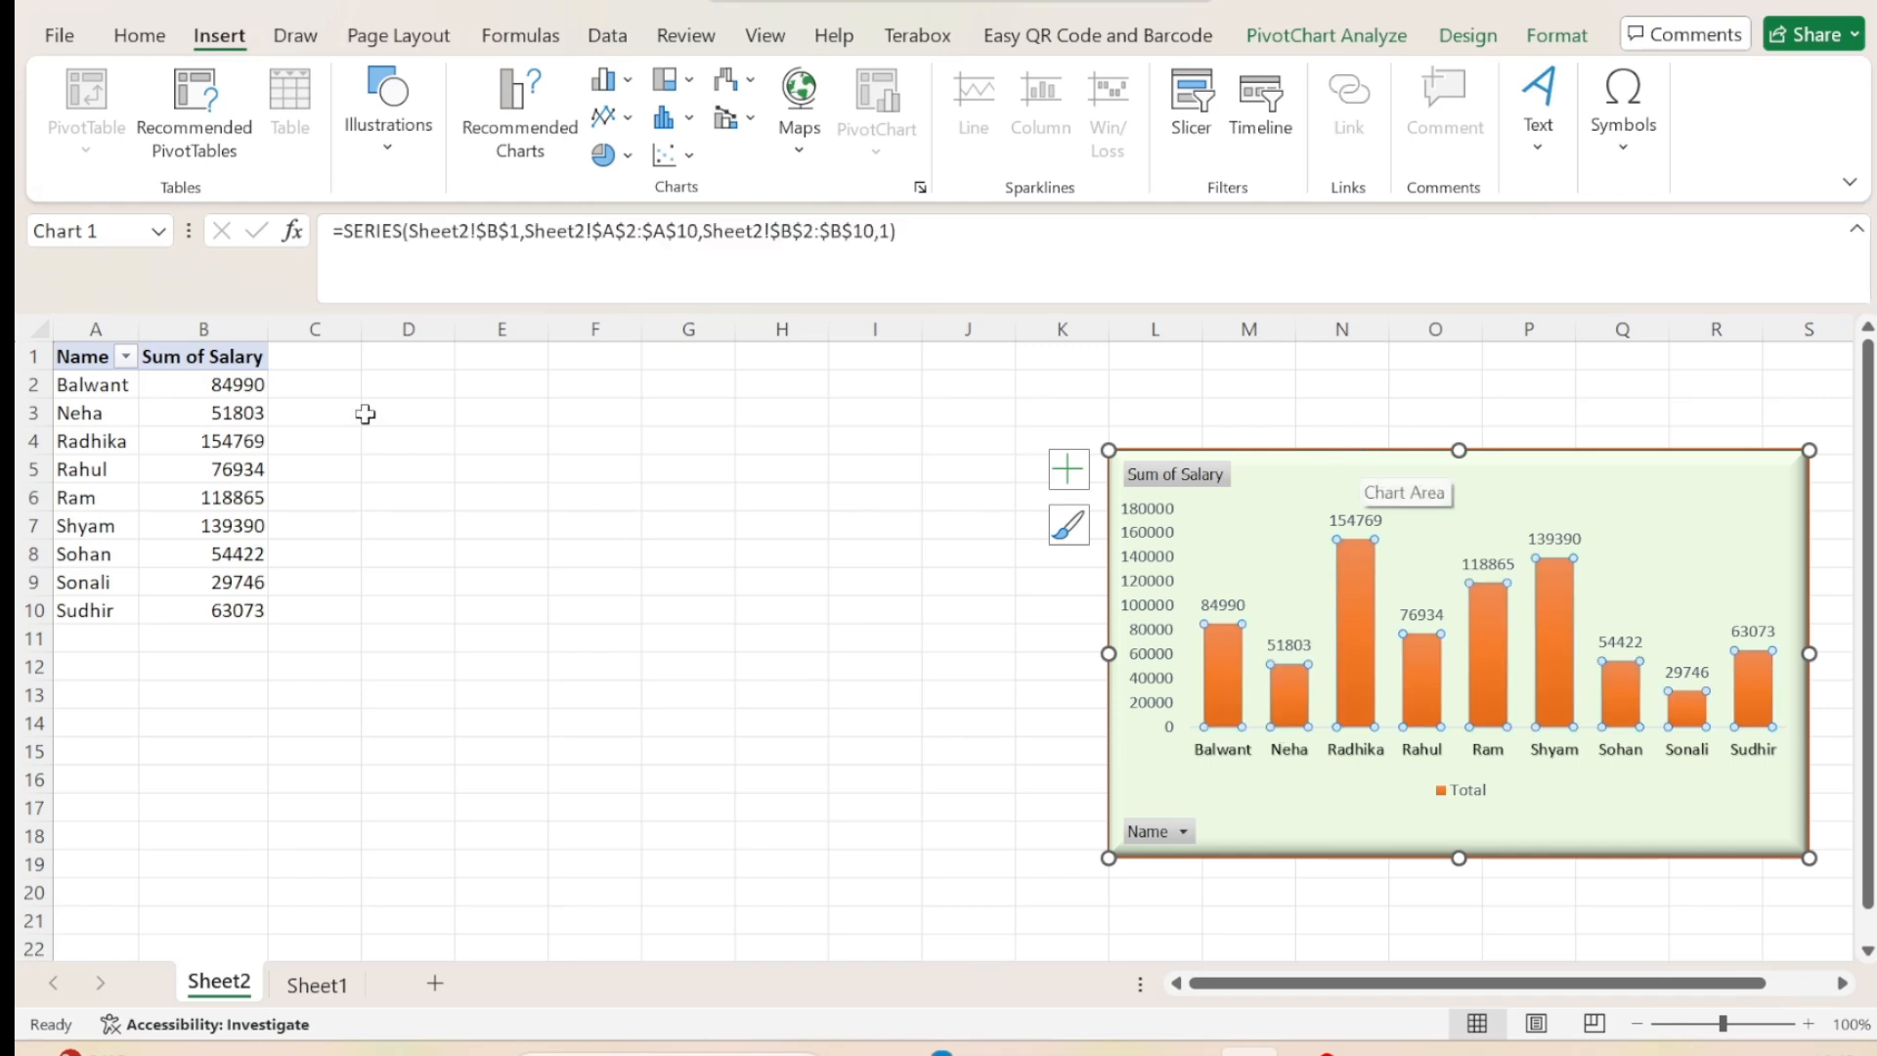
{"action": "left_click", "coordinate": [249, 385]}
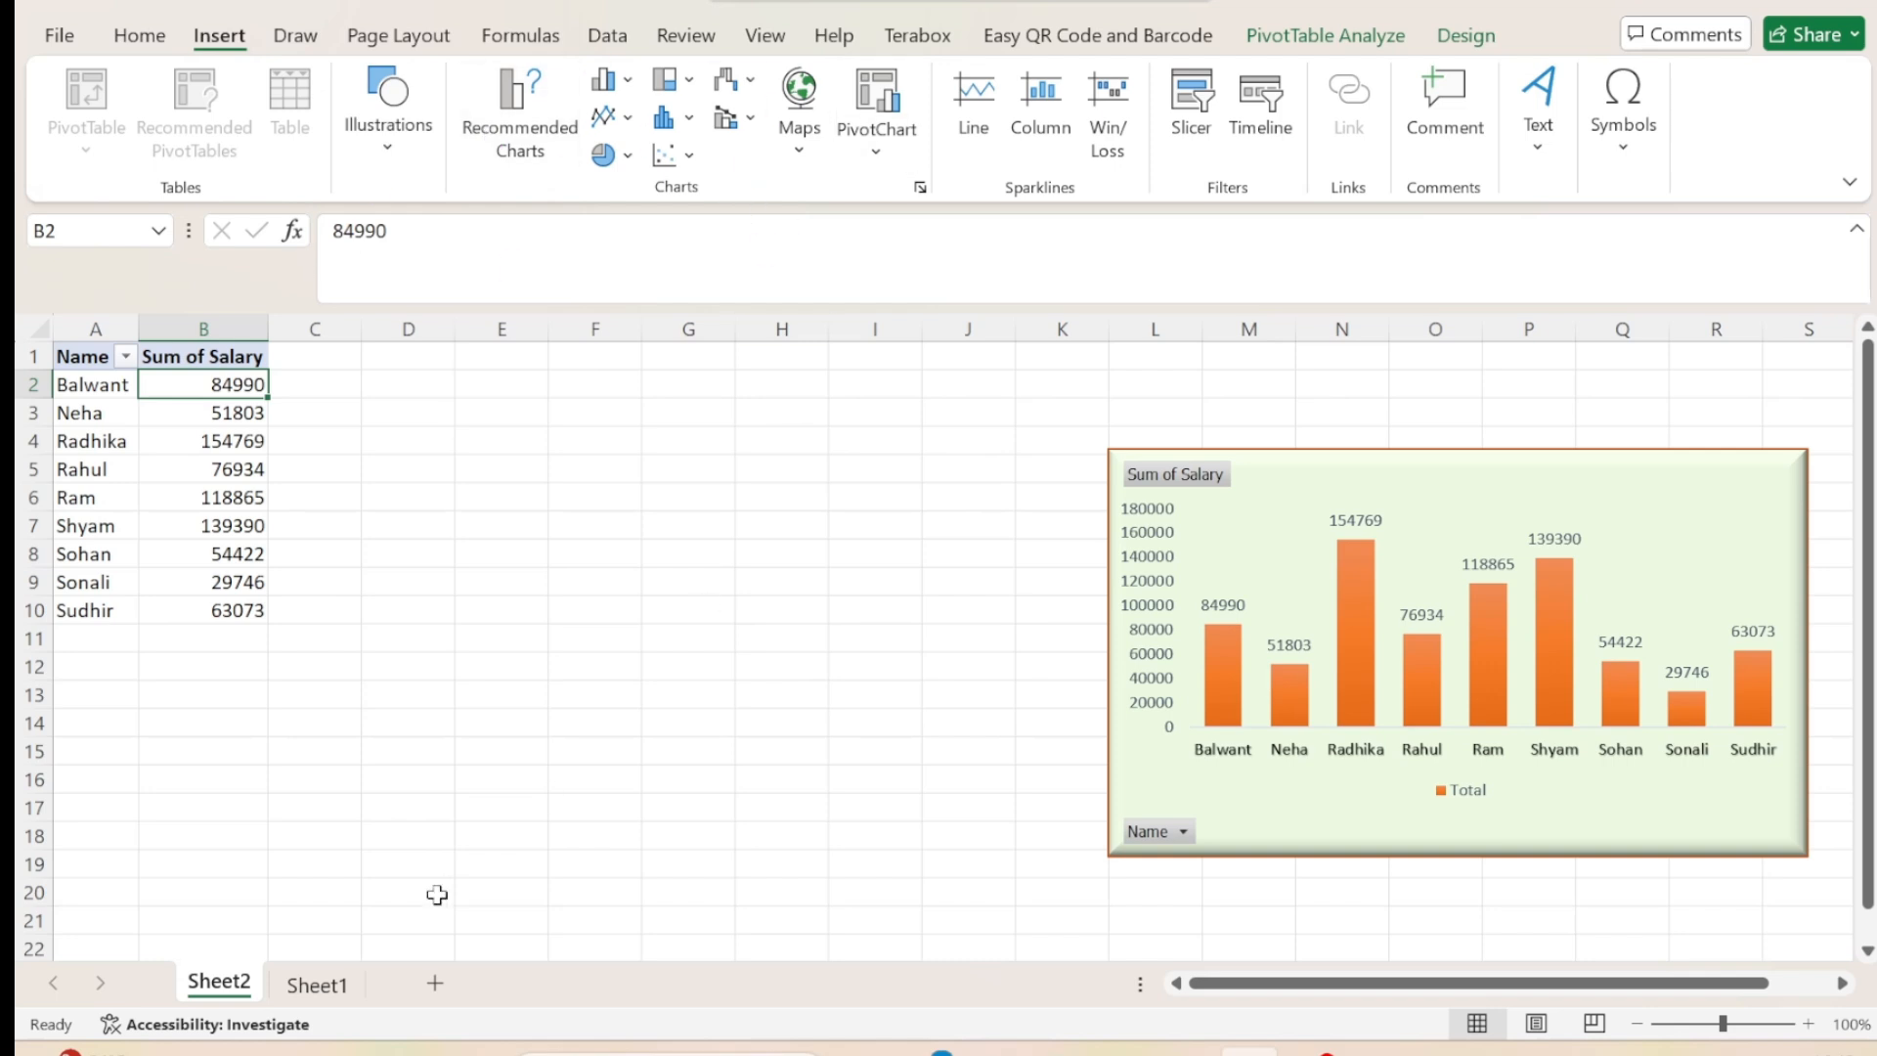
{"action": "left_click", "coordinate": [336, 986]}
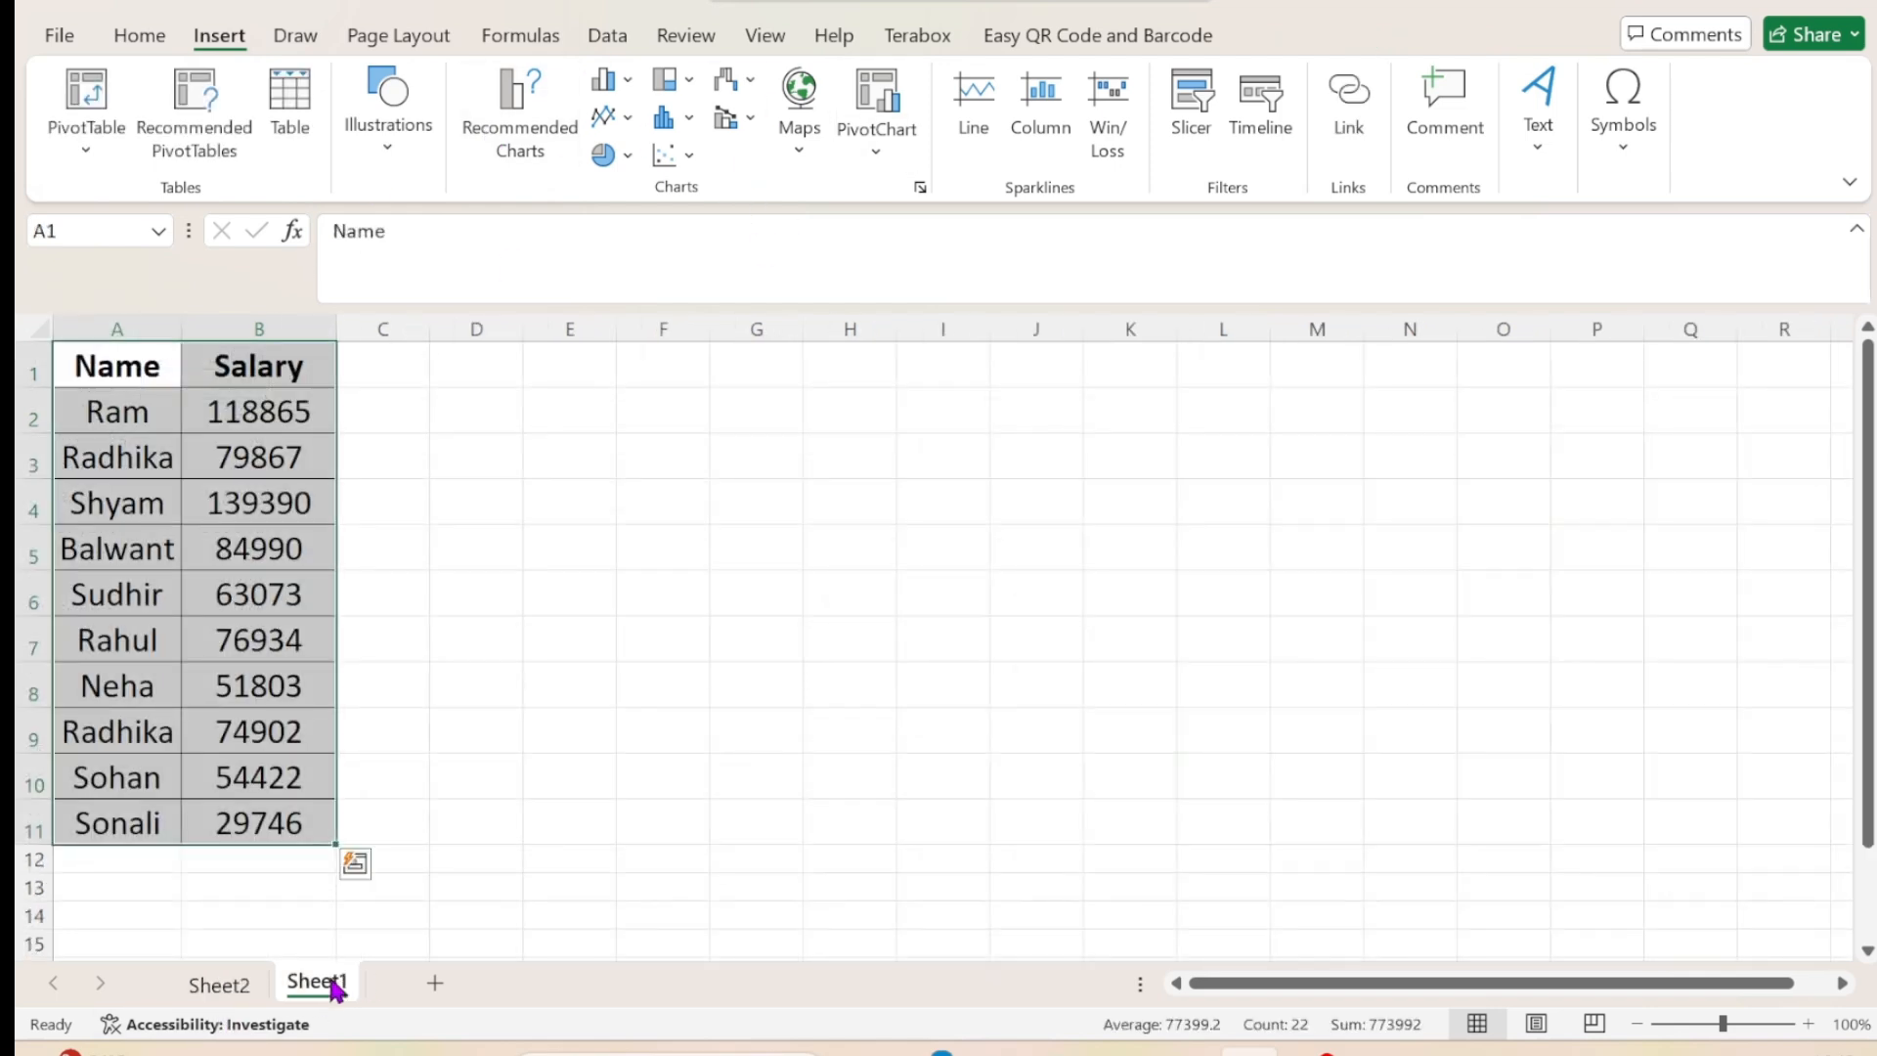
{"action": "left_click", "coordinate": [226, 995]}
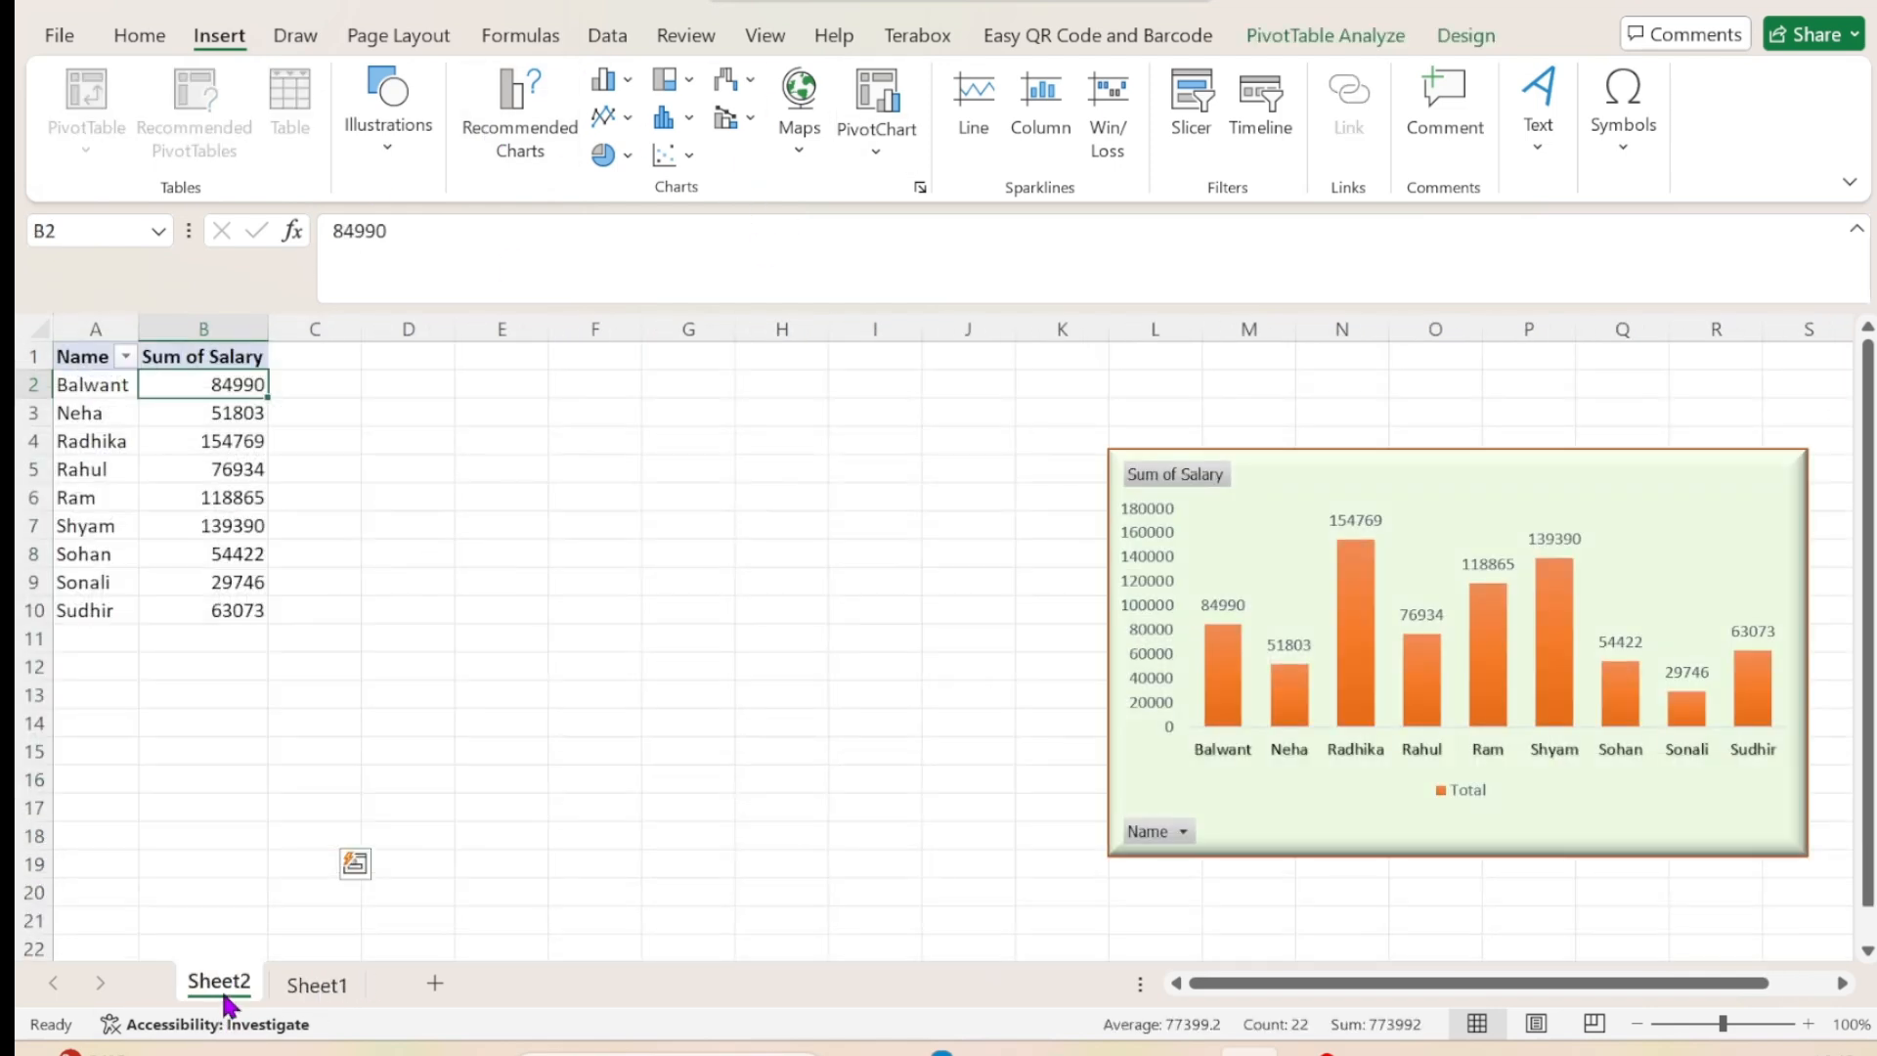
Add a new worksheet and insert an empty 2-D clustered column chart on it.
{"action": "left_click", "coordinate": [435, 983]}
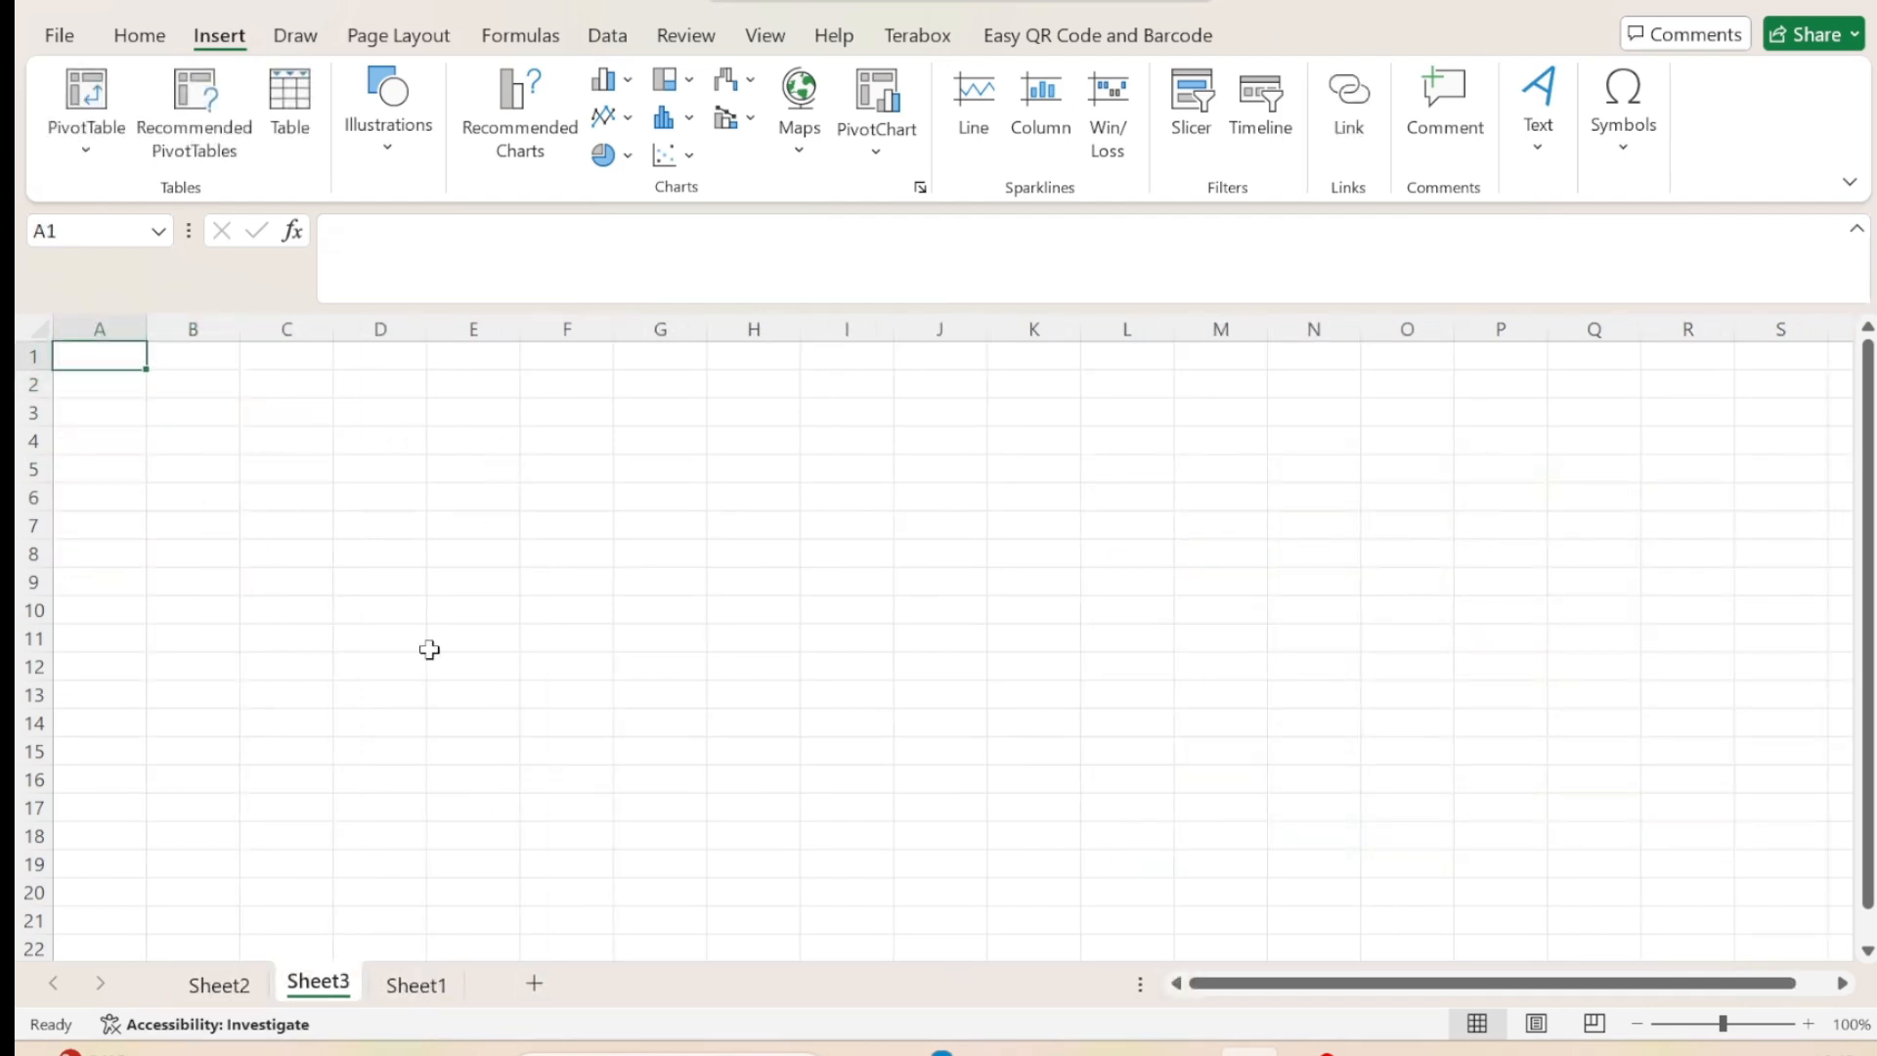
{"action": "left_click", "coordinate": [602, 86]}
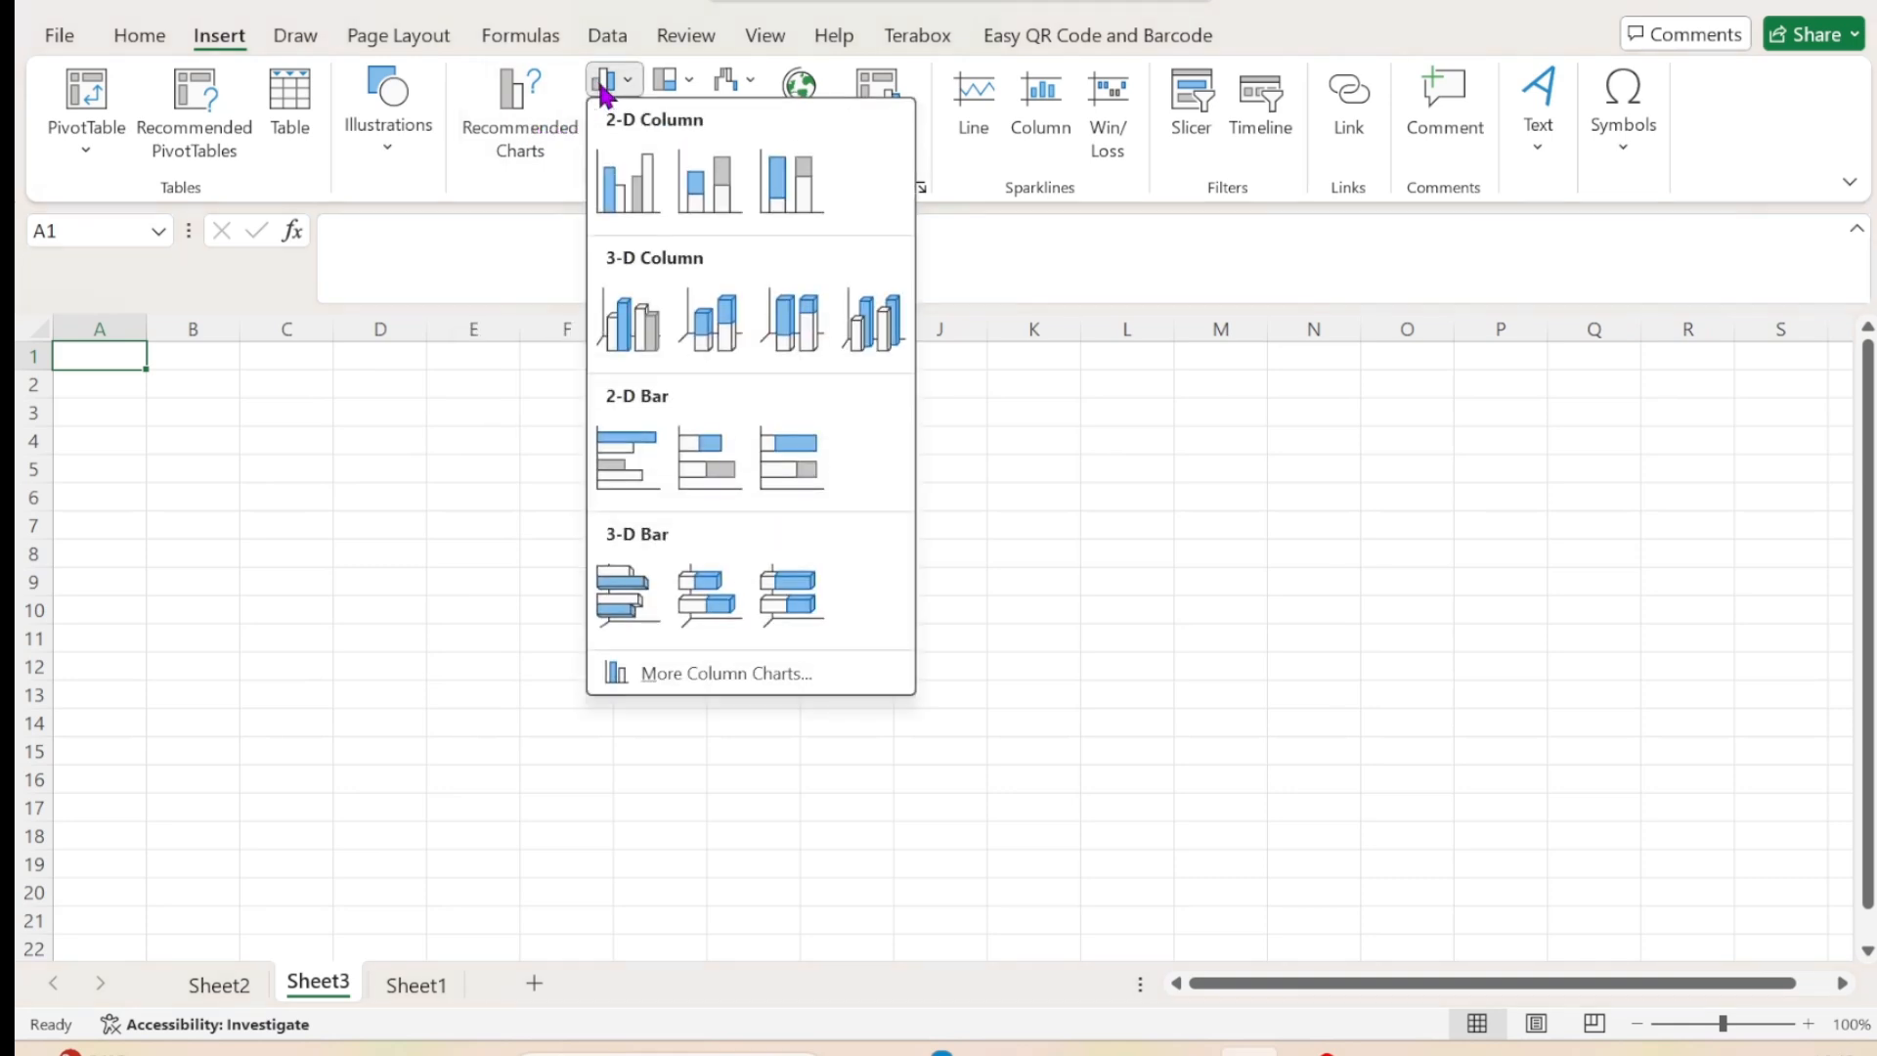
{"action": "left_click", "coordinate": [622, 186]}
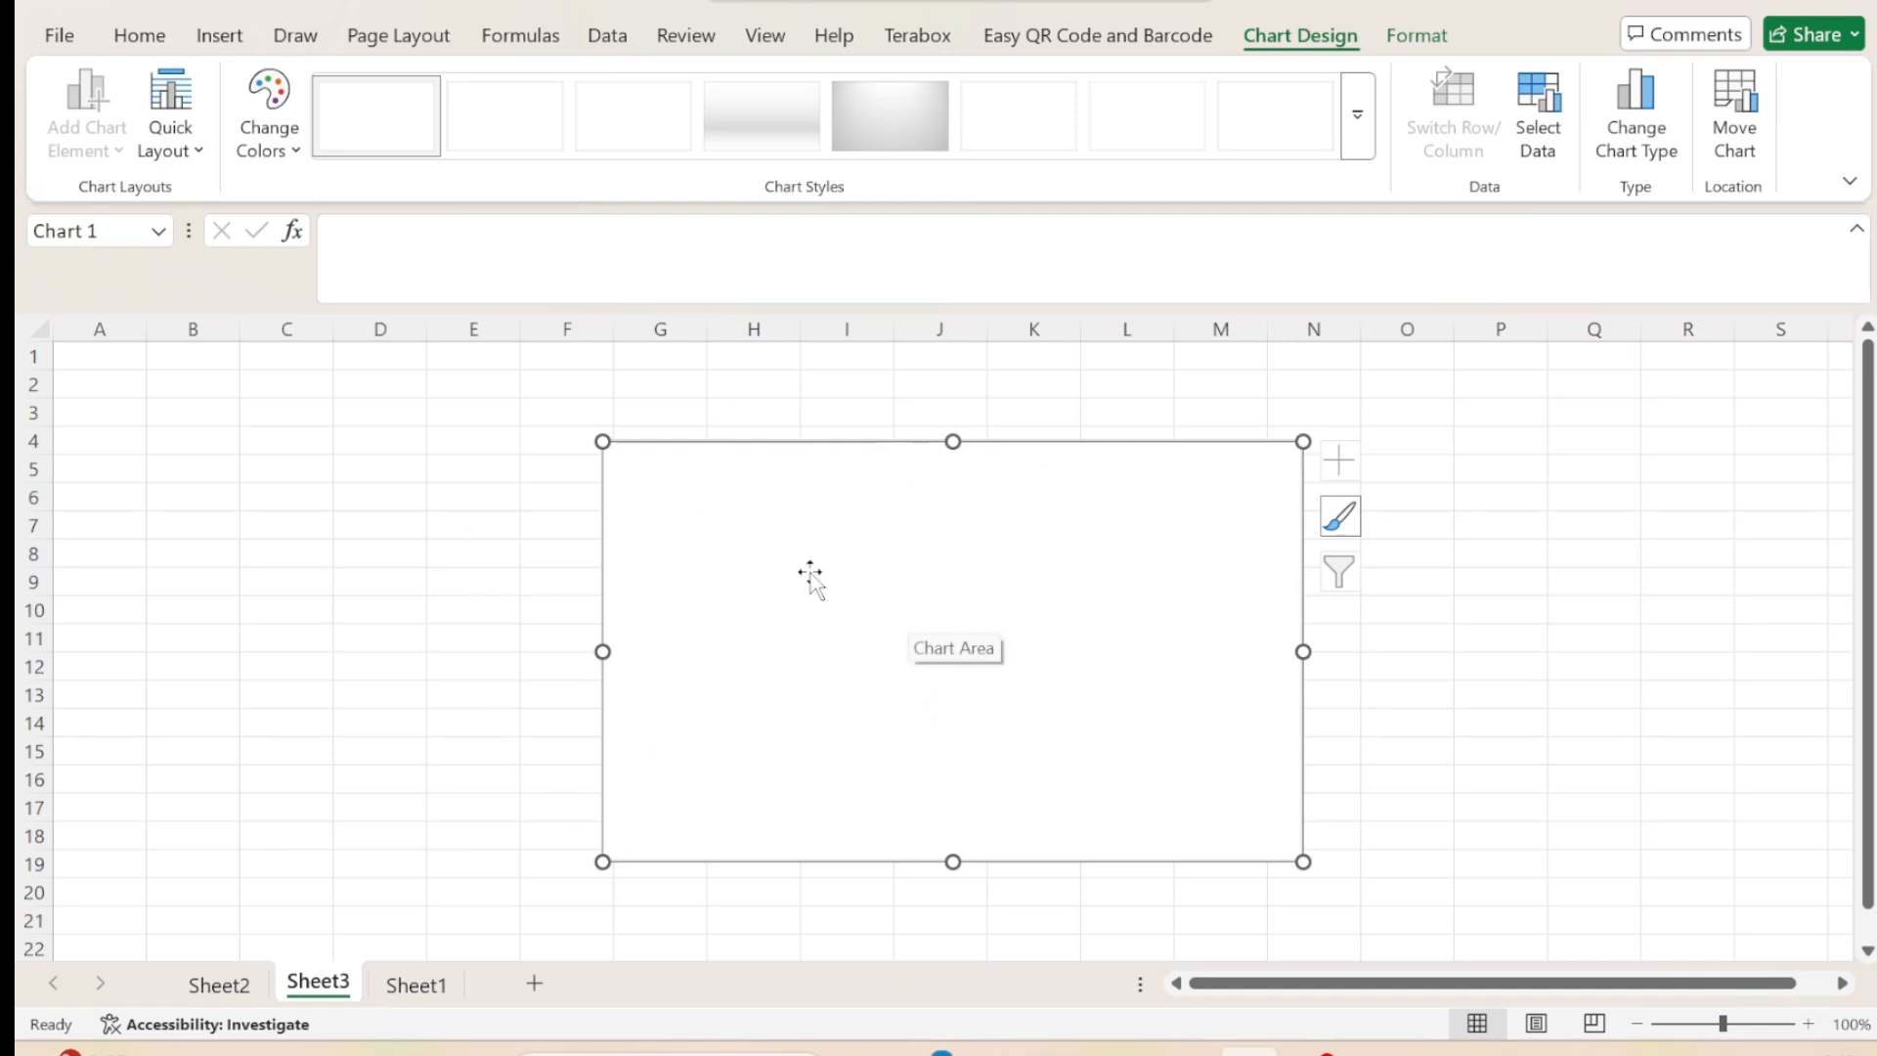
Set the empty chart's data source to the name and salary table in Sheet1, range A1:B11.
{"action": "right_click", "coordinate": [917, 581]}
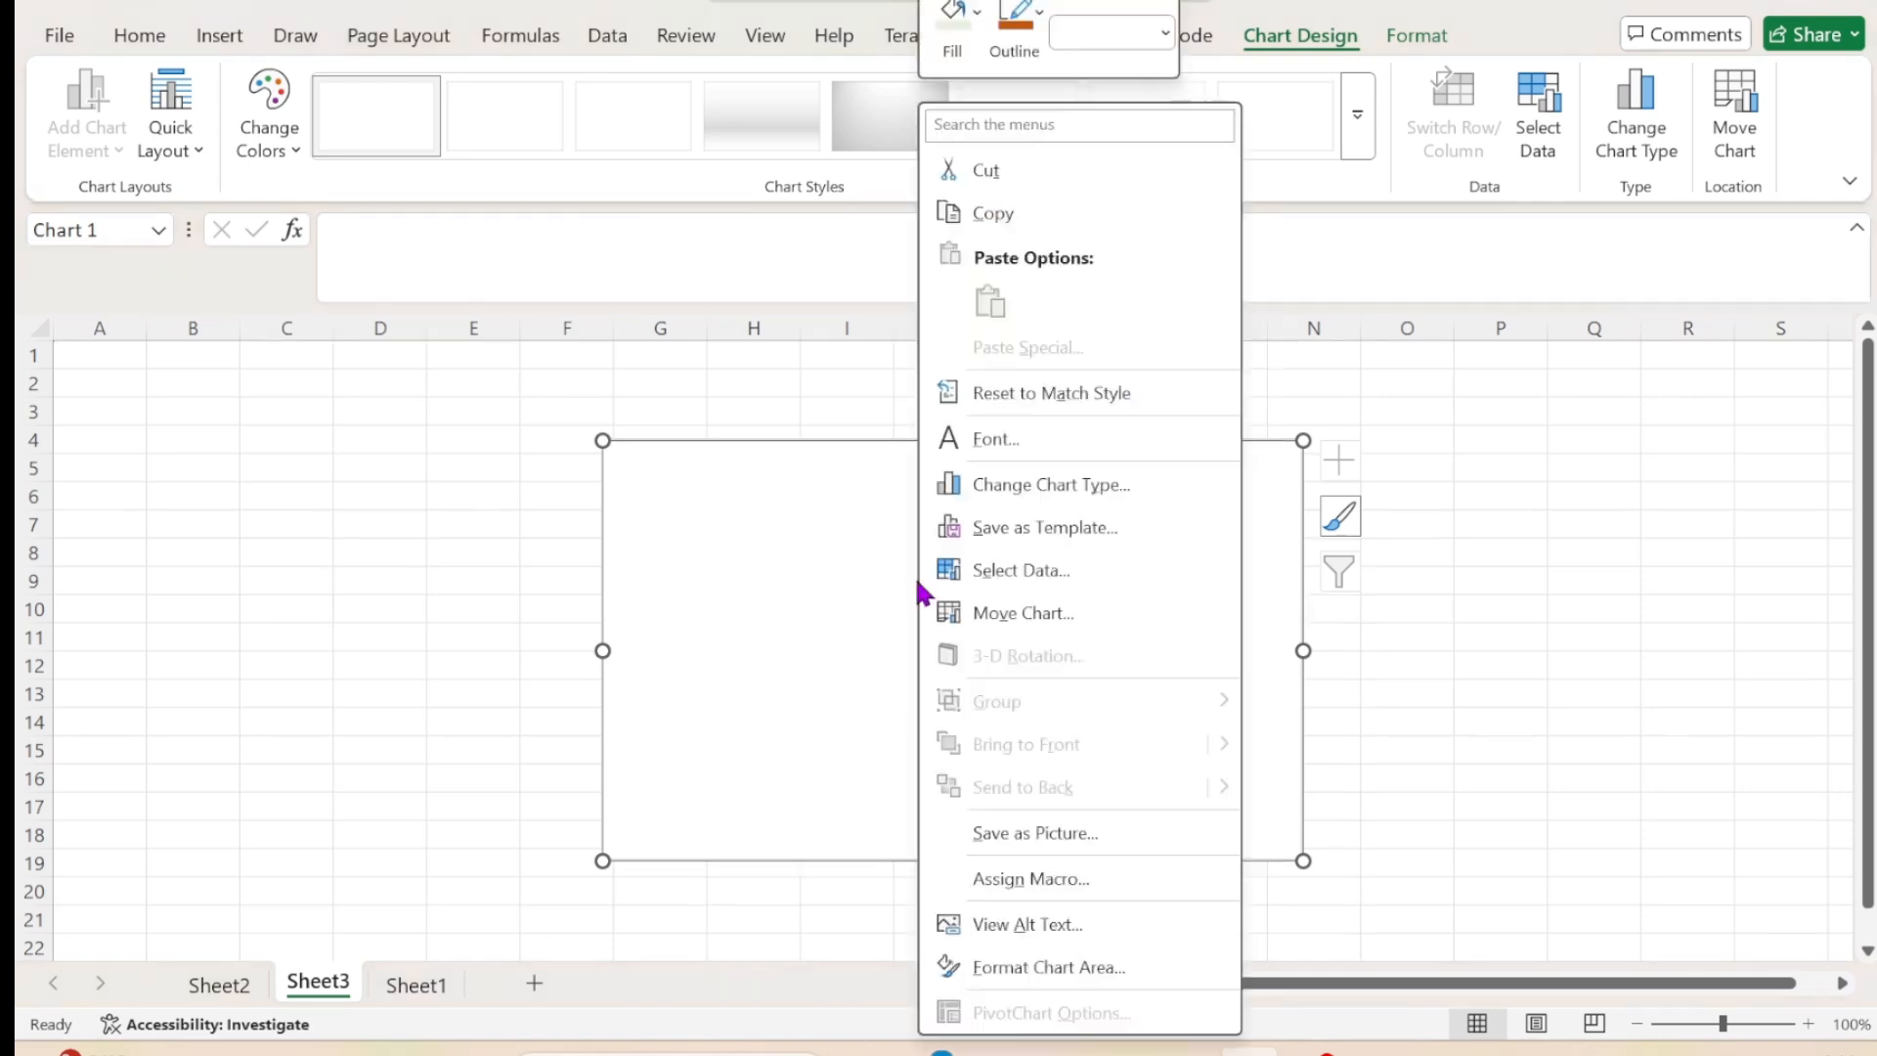
{"action": "left_click", "coordinate": [1030, 578]}
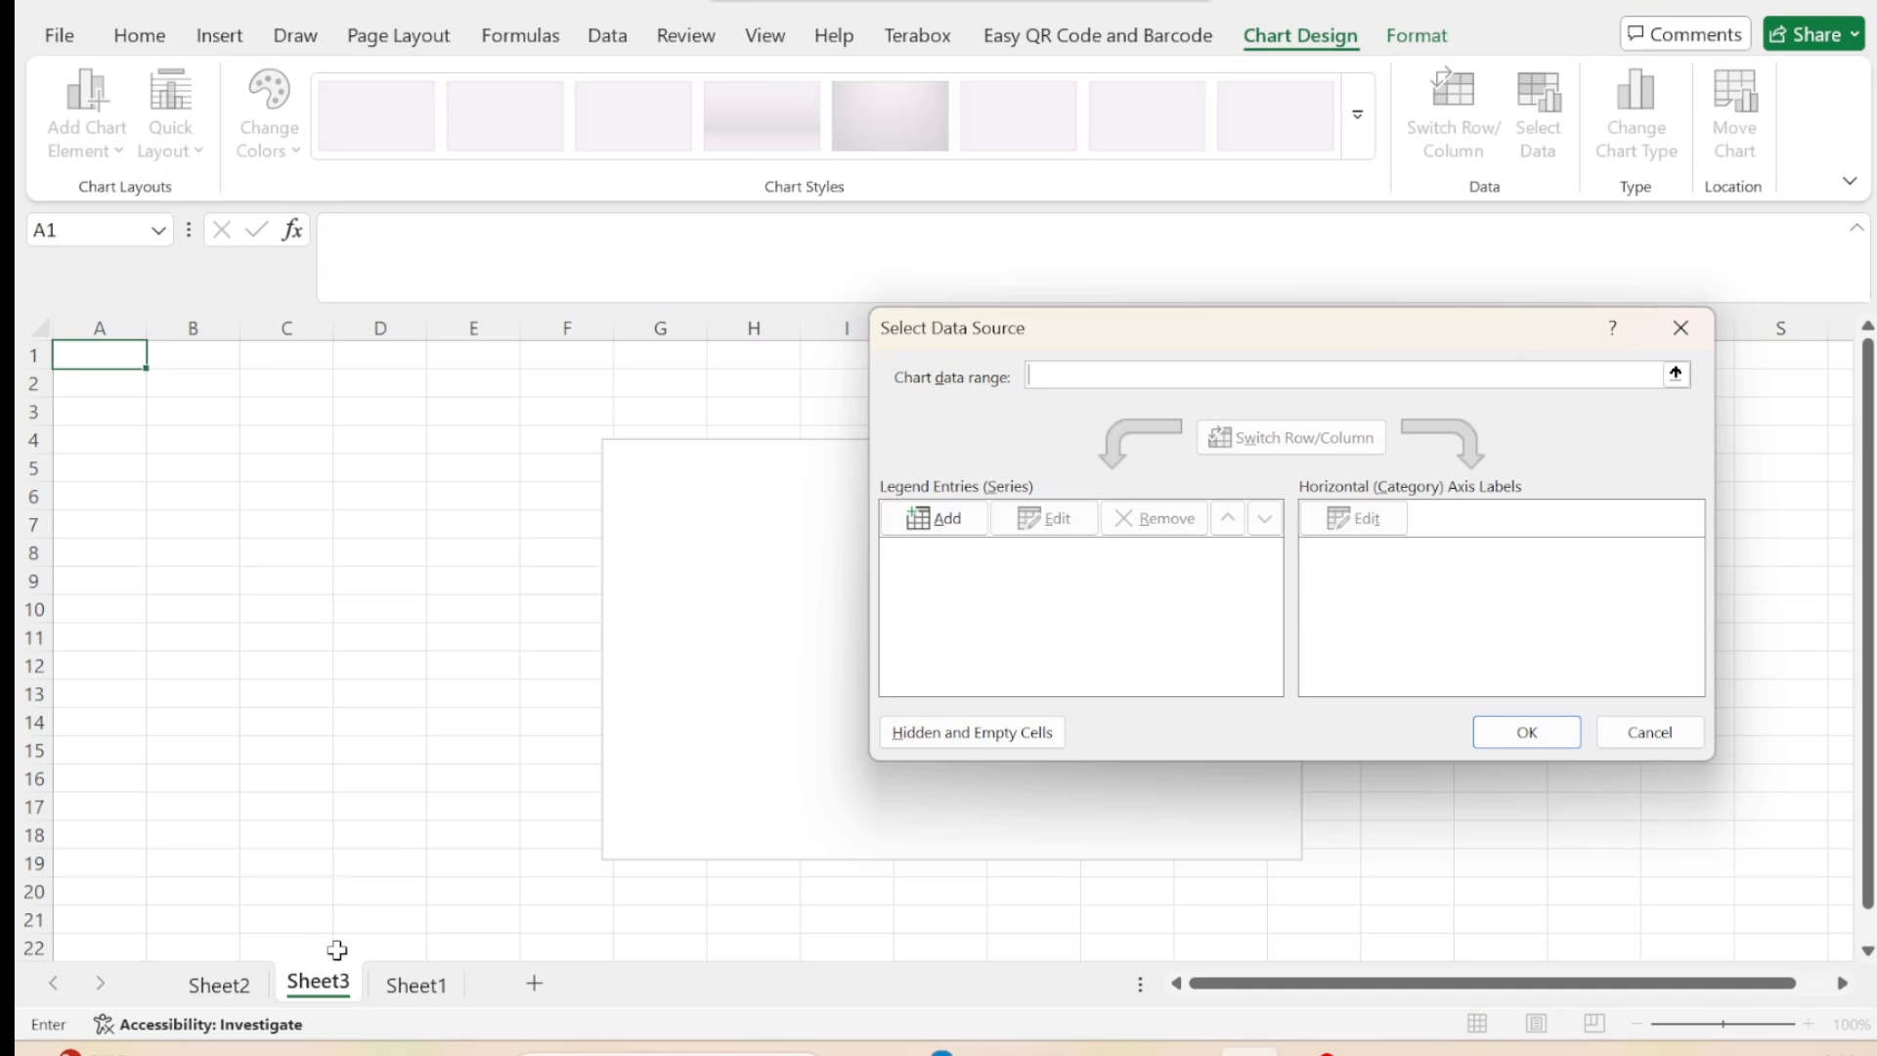
{"action": "left_click", "coordinate": [417, 985]}
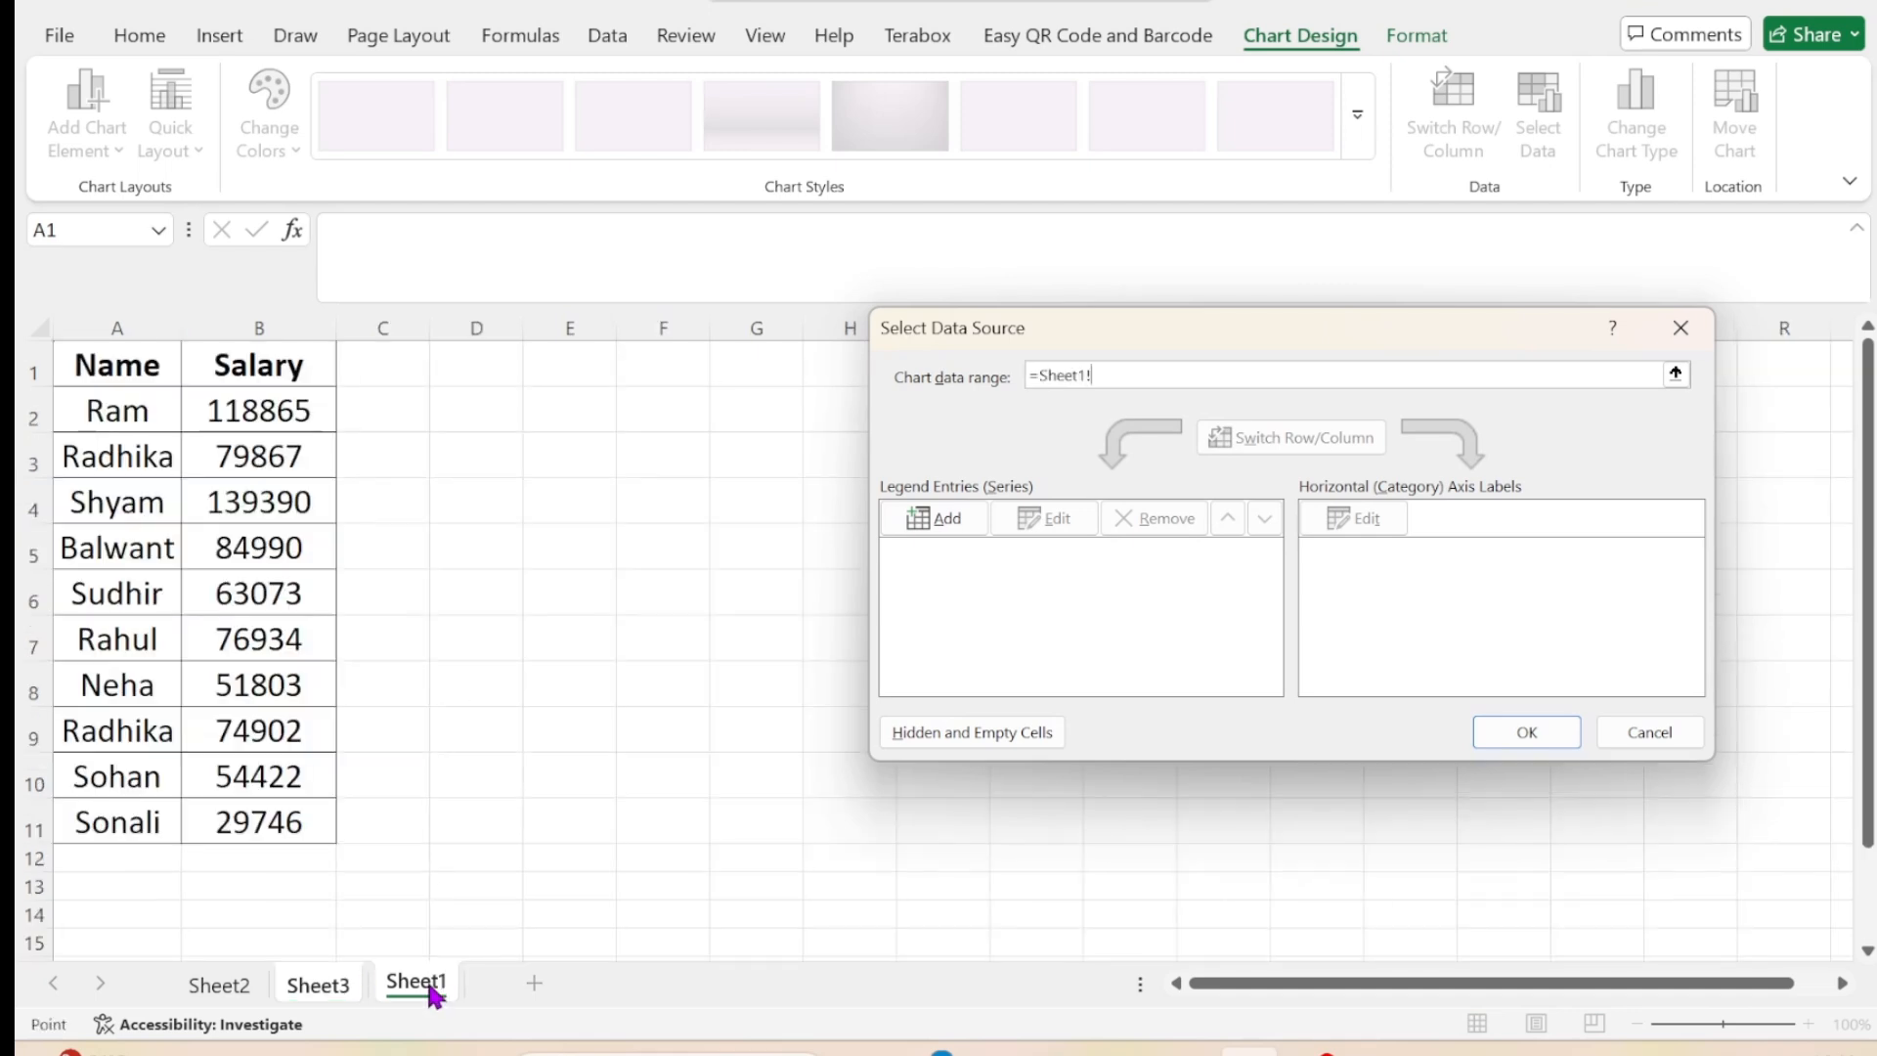
{"action": "left_click", "coordinate": [91, 365]}
{"action": "left_click_drag", "start_coordinate": [91, 364], "coordinate": [262, 813]}
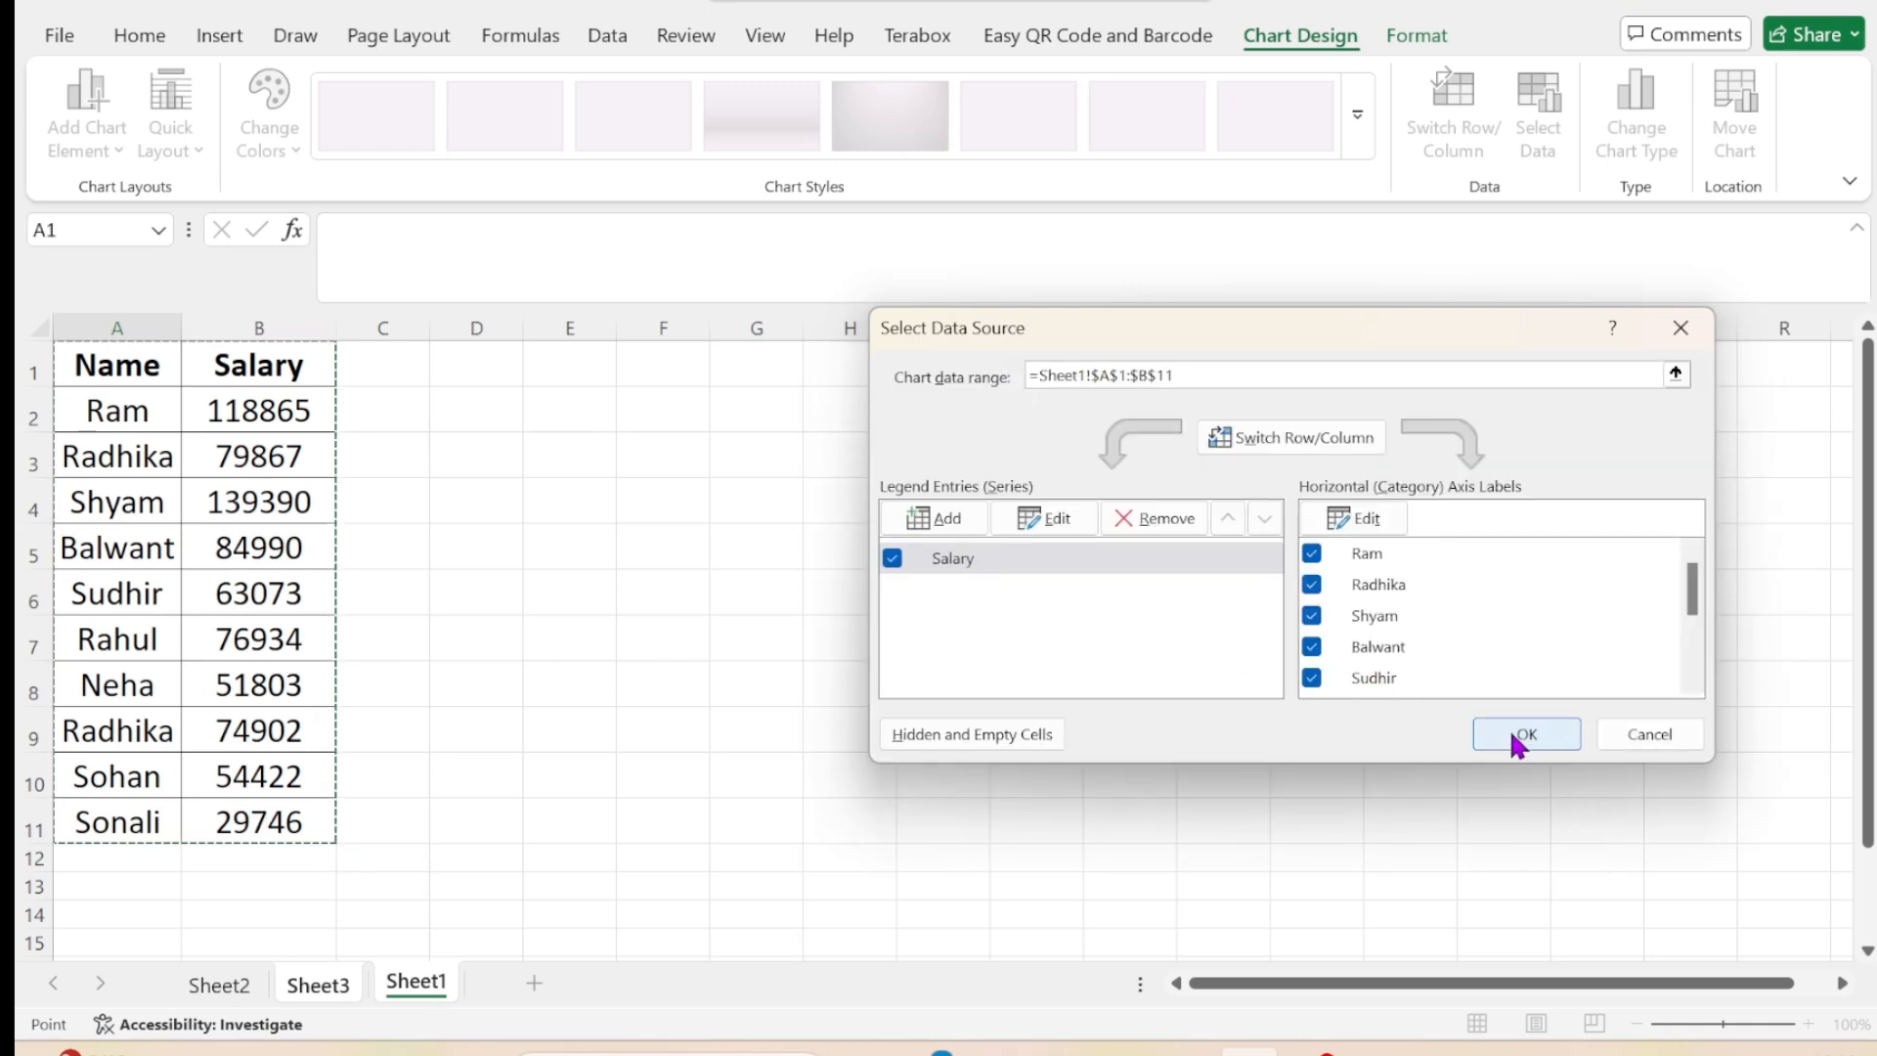
{"action": "left_click", "coordinate": [1521, 738]}
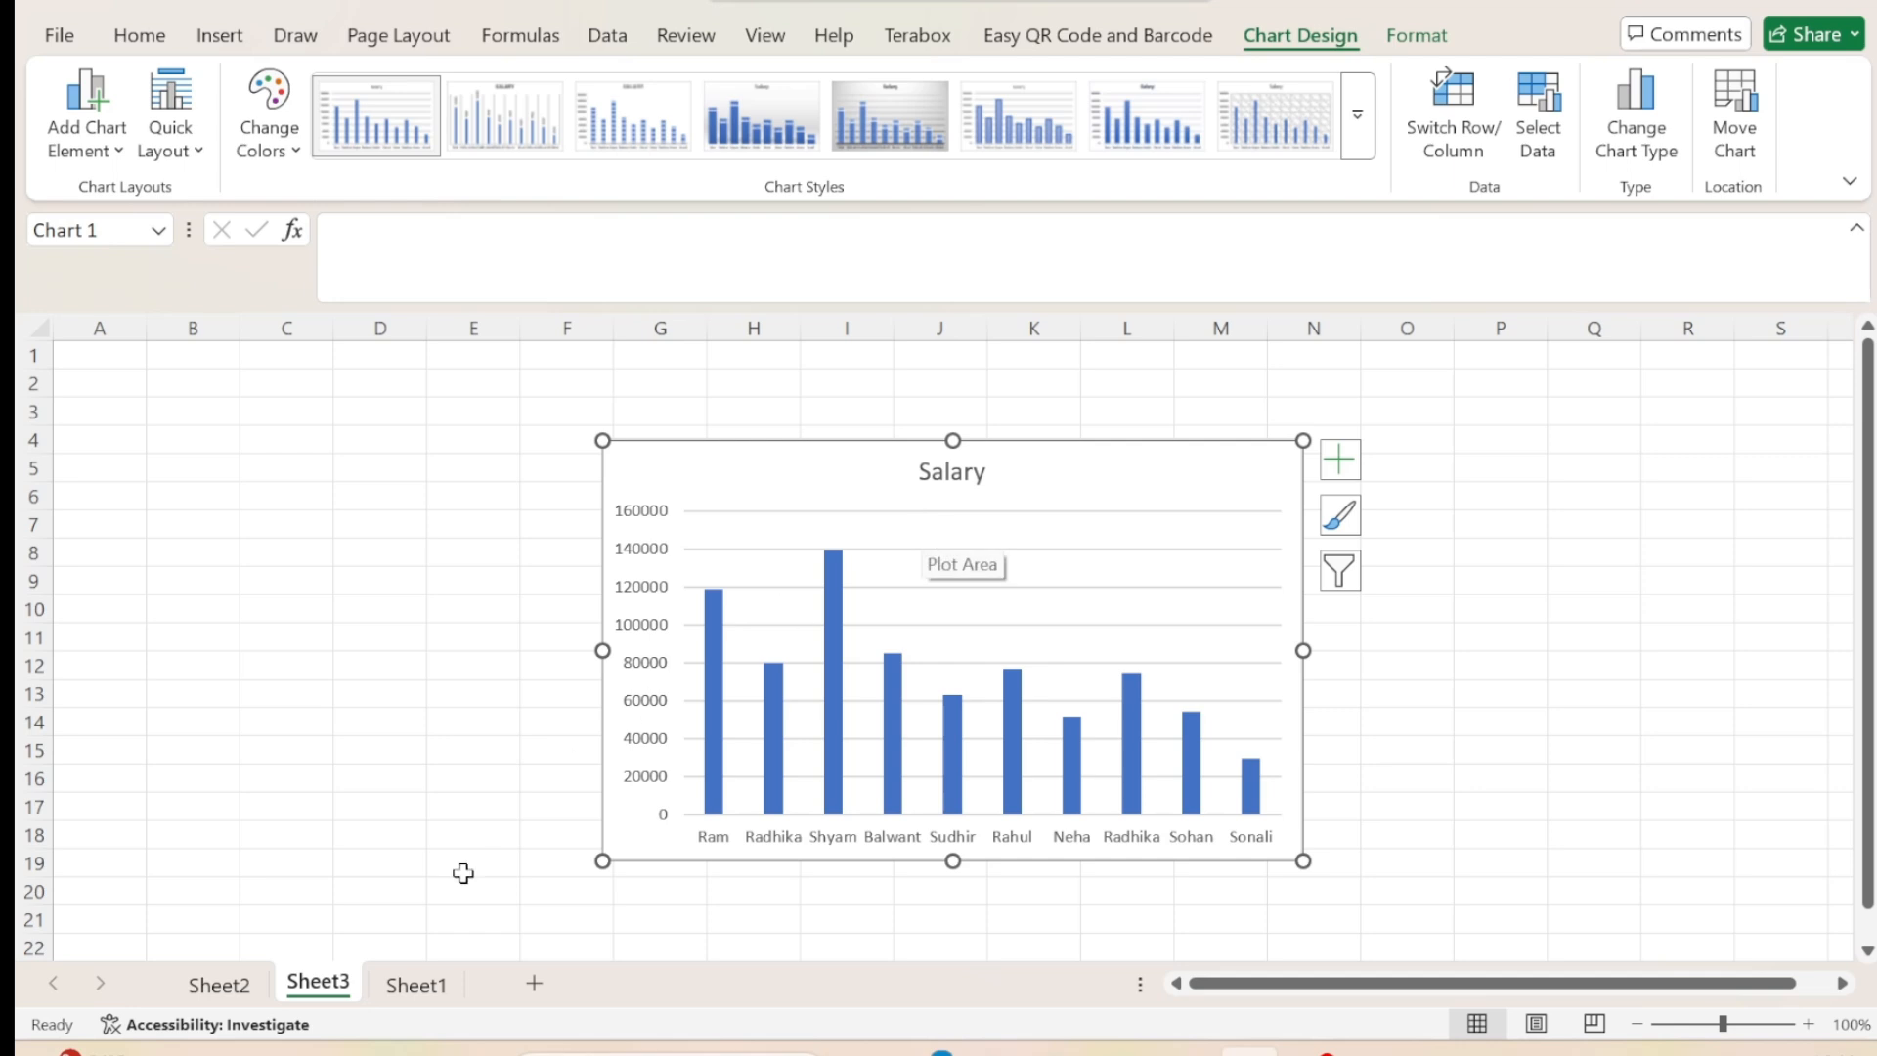
Insert line sparklines on Sheet5 from the marks in C3:E10, placed in F3:F10.
{"action": "left_click", "coordinate": [227, 993]}
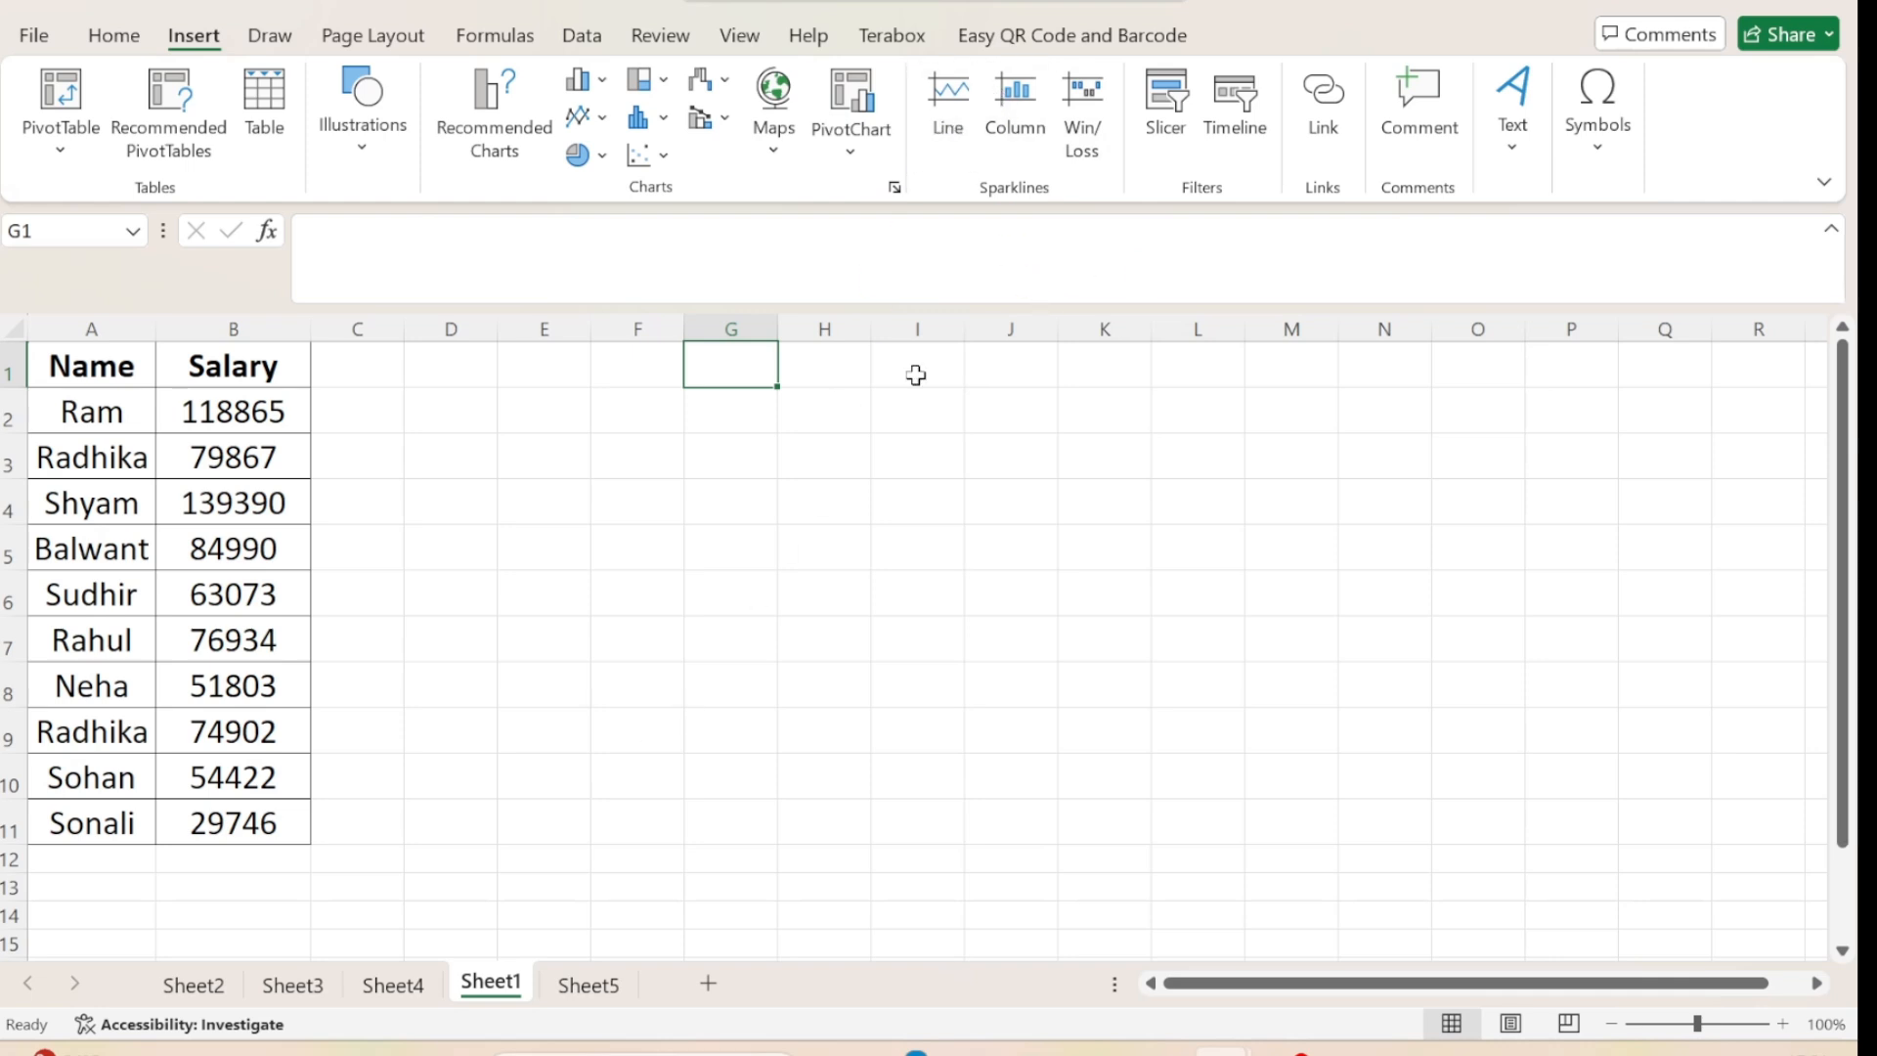
{"action": "left_click", "coordinate": [596, 983]}
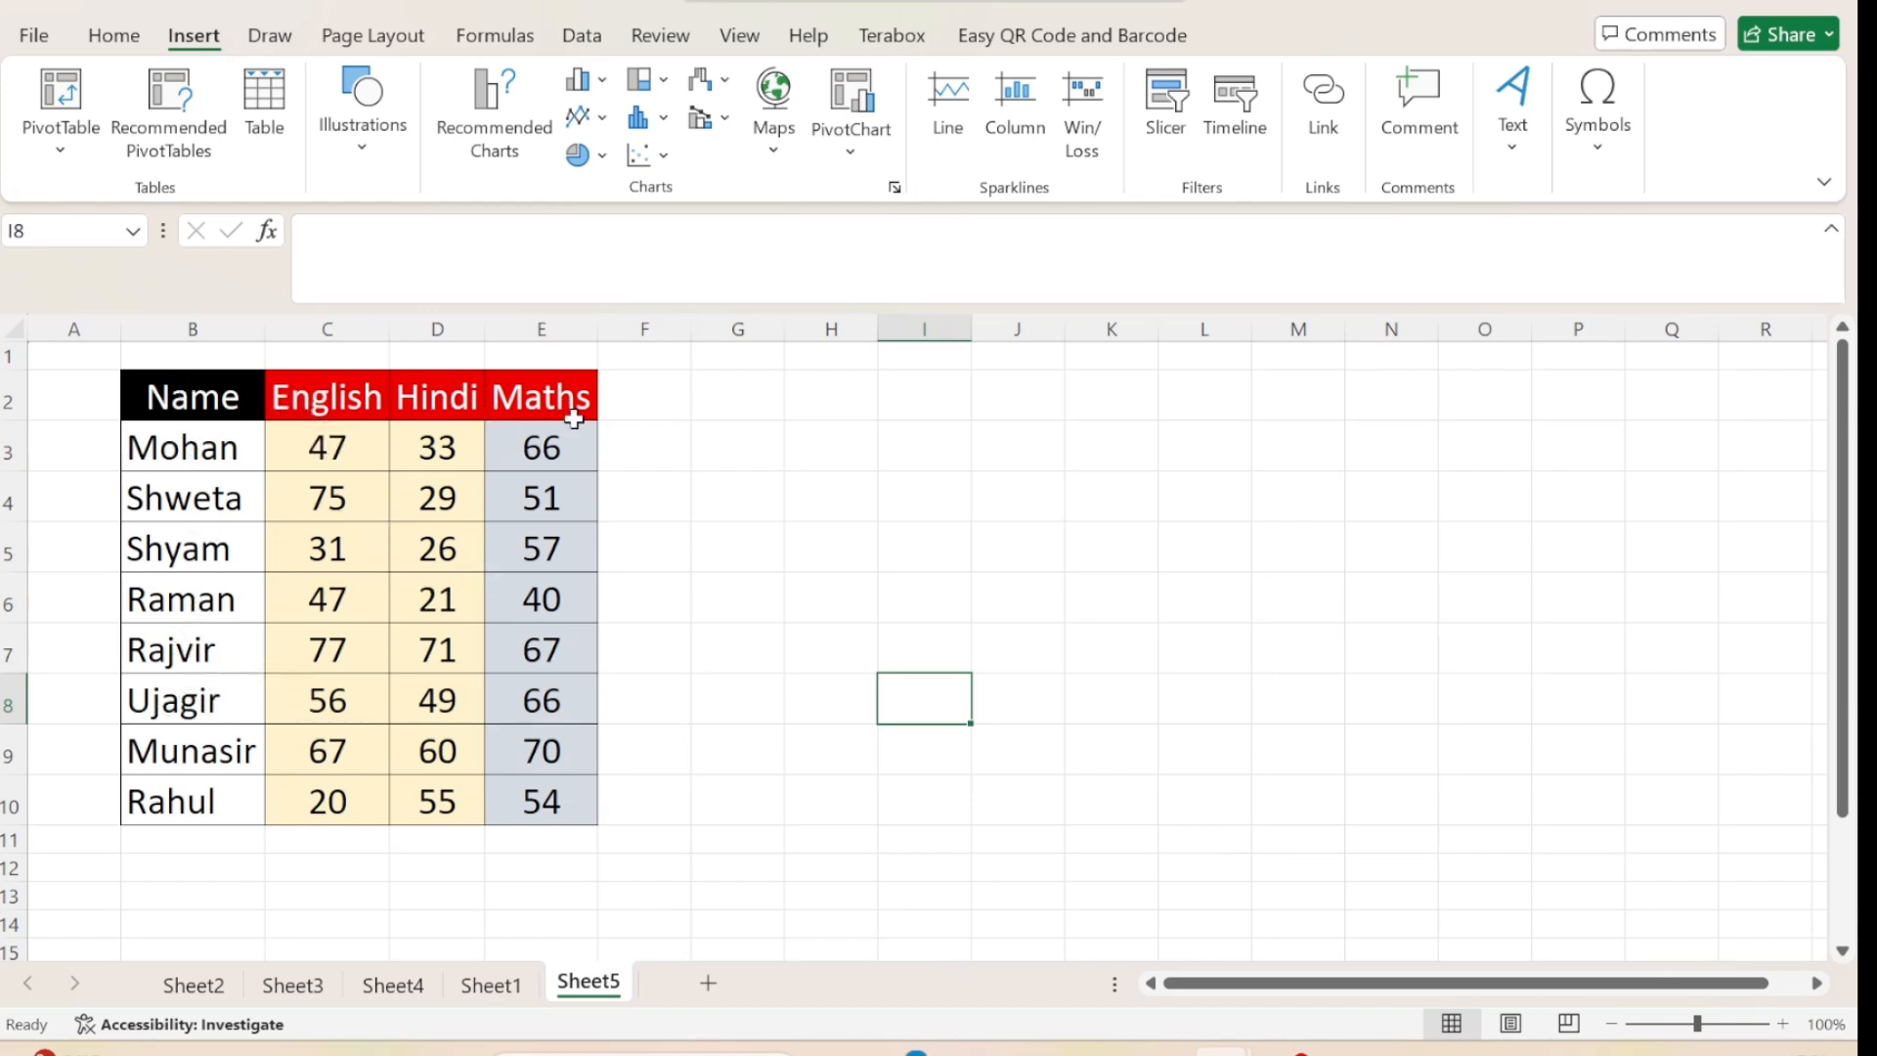
{"action": "left_click", "coordinate": [948, 122]}
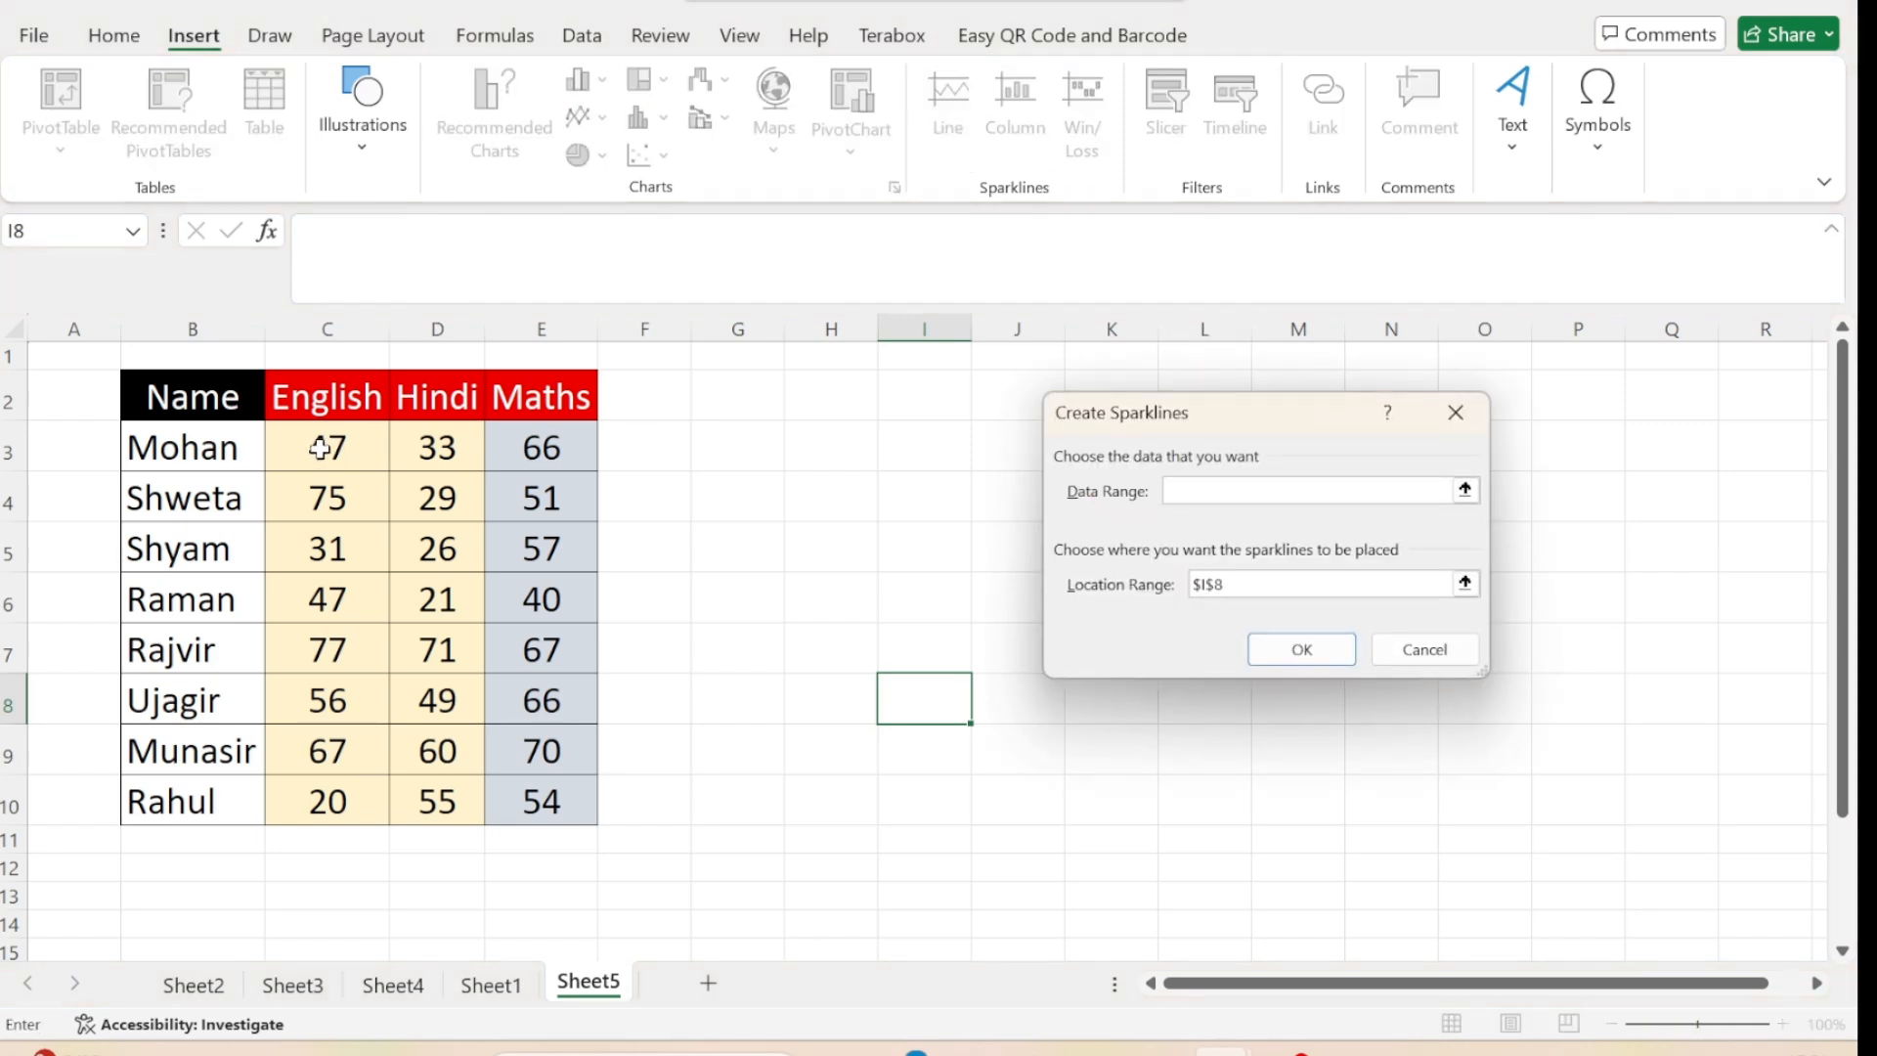
{"action": "left_click_drag", "start_coordinate": [320, 448], "coordinate": [529, 777]}
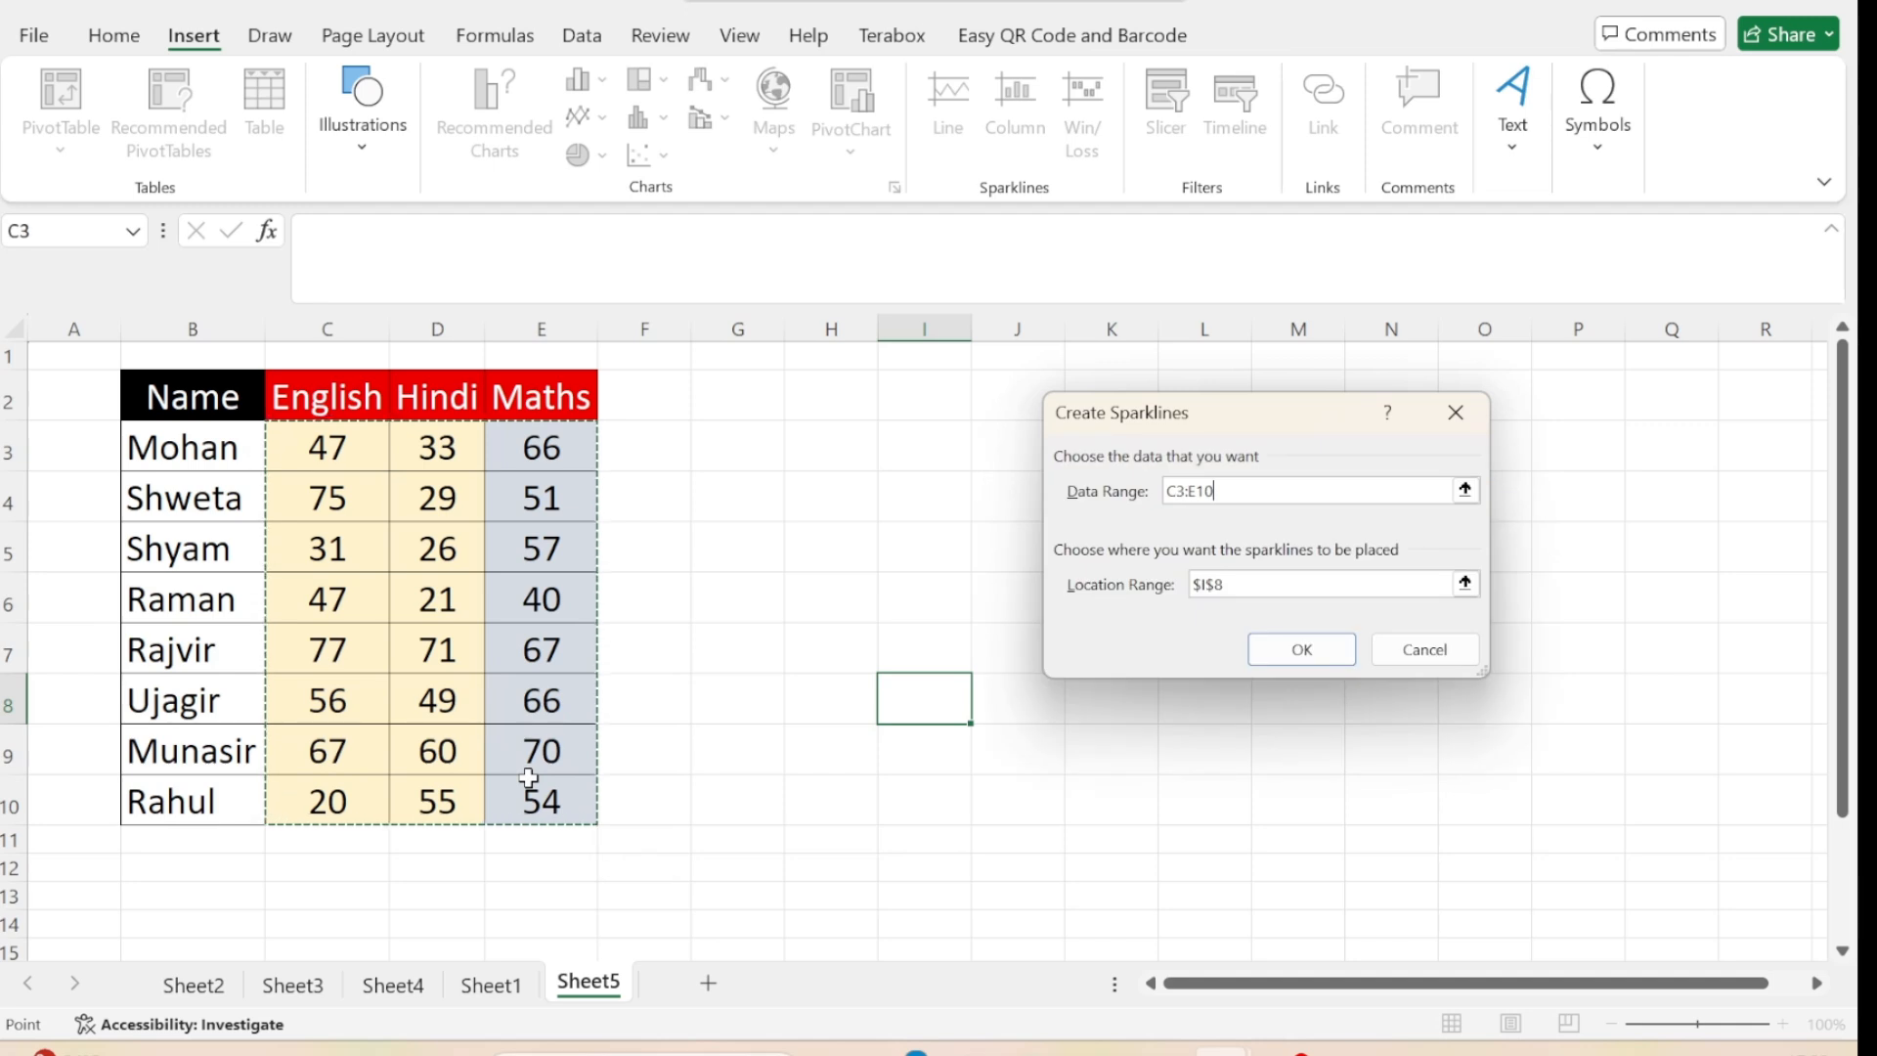
{"action": "left_click", "coordinate": [1466, 491]}
{"action": "left_click_drag", "start_coordinate": [332, 446], "coordinate": [544, 793]}
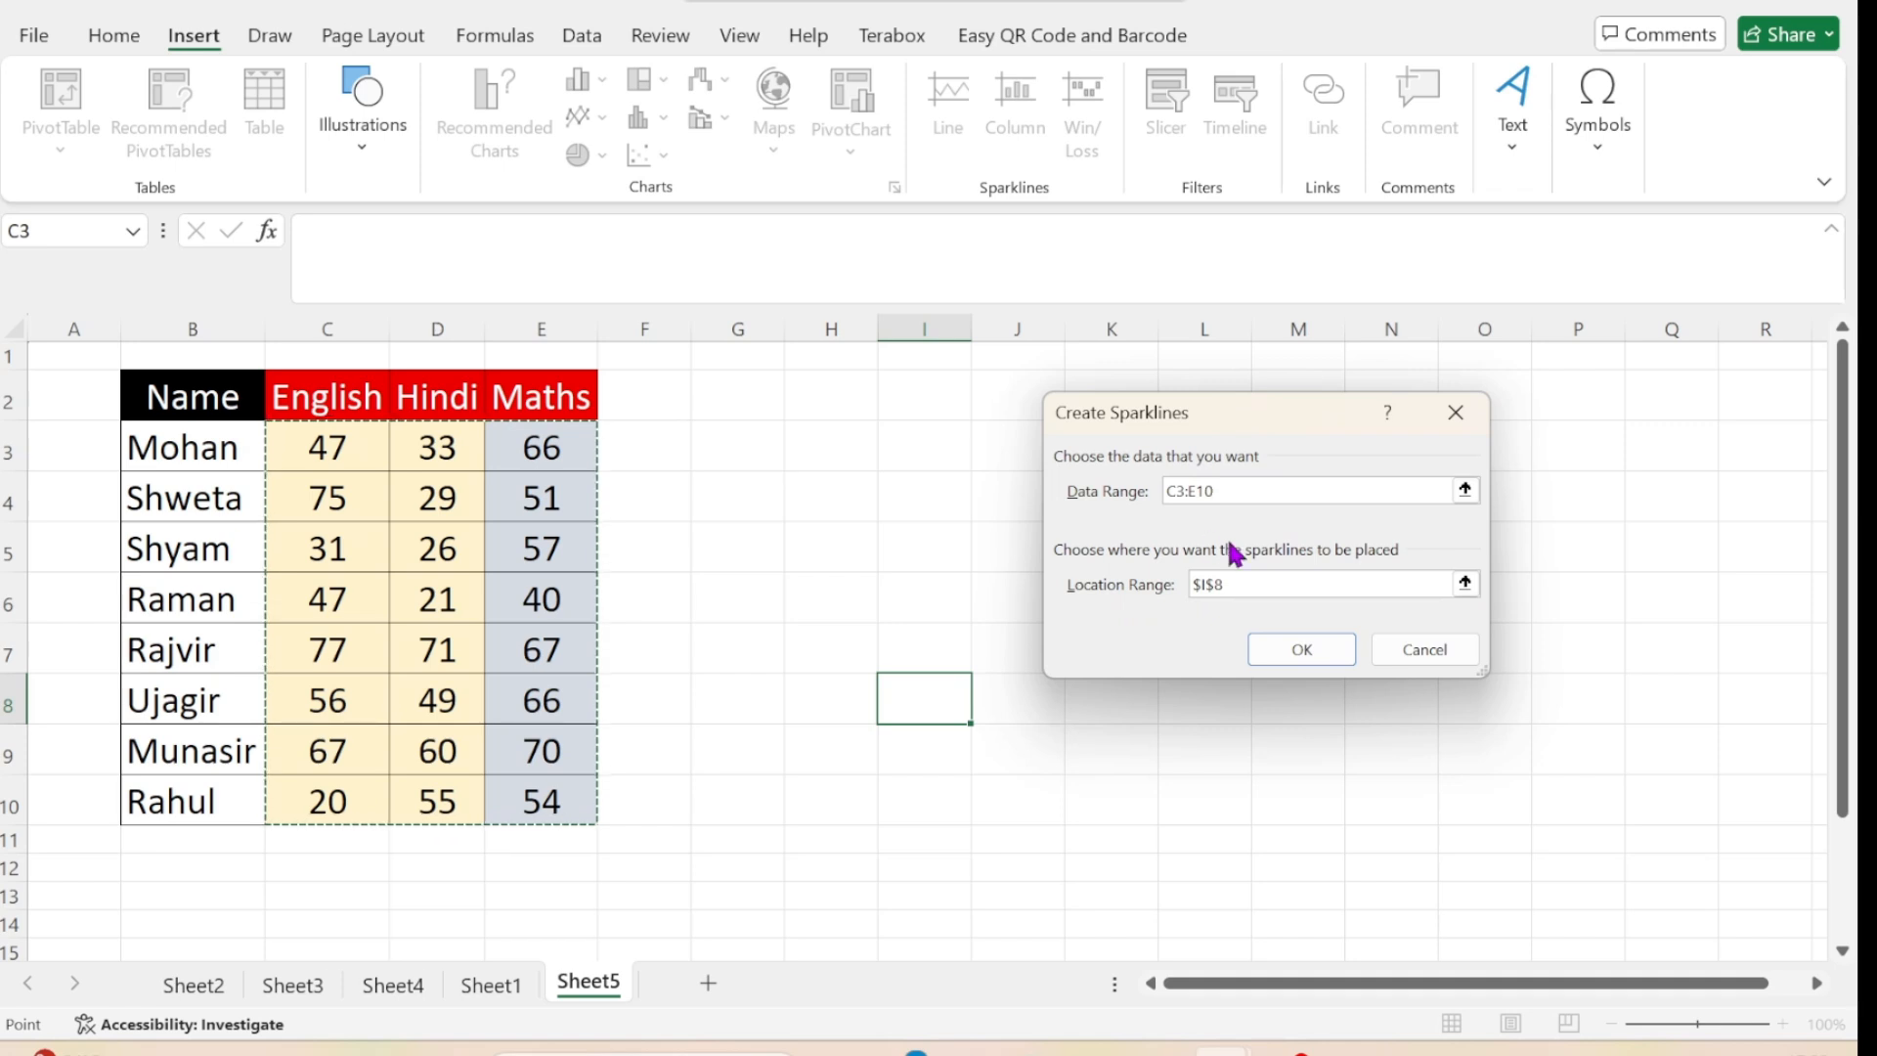
{"action": "left_click", "coordinate": [1465, 583]}
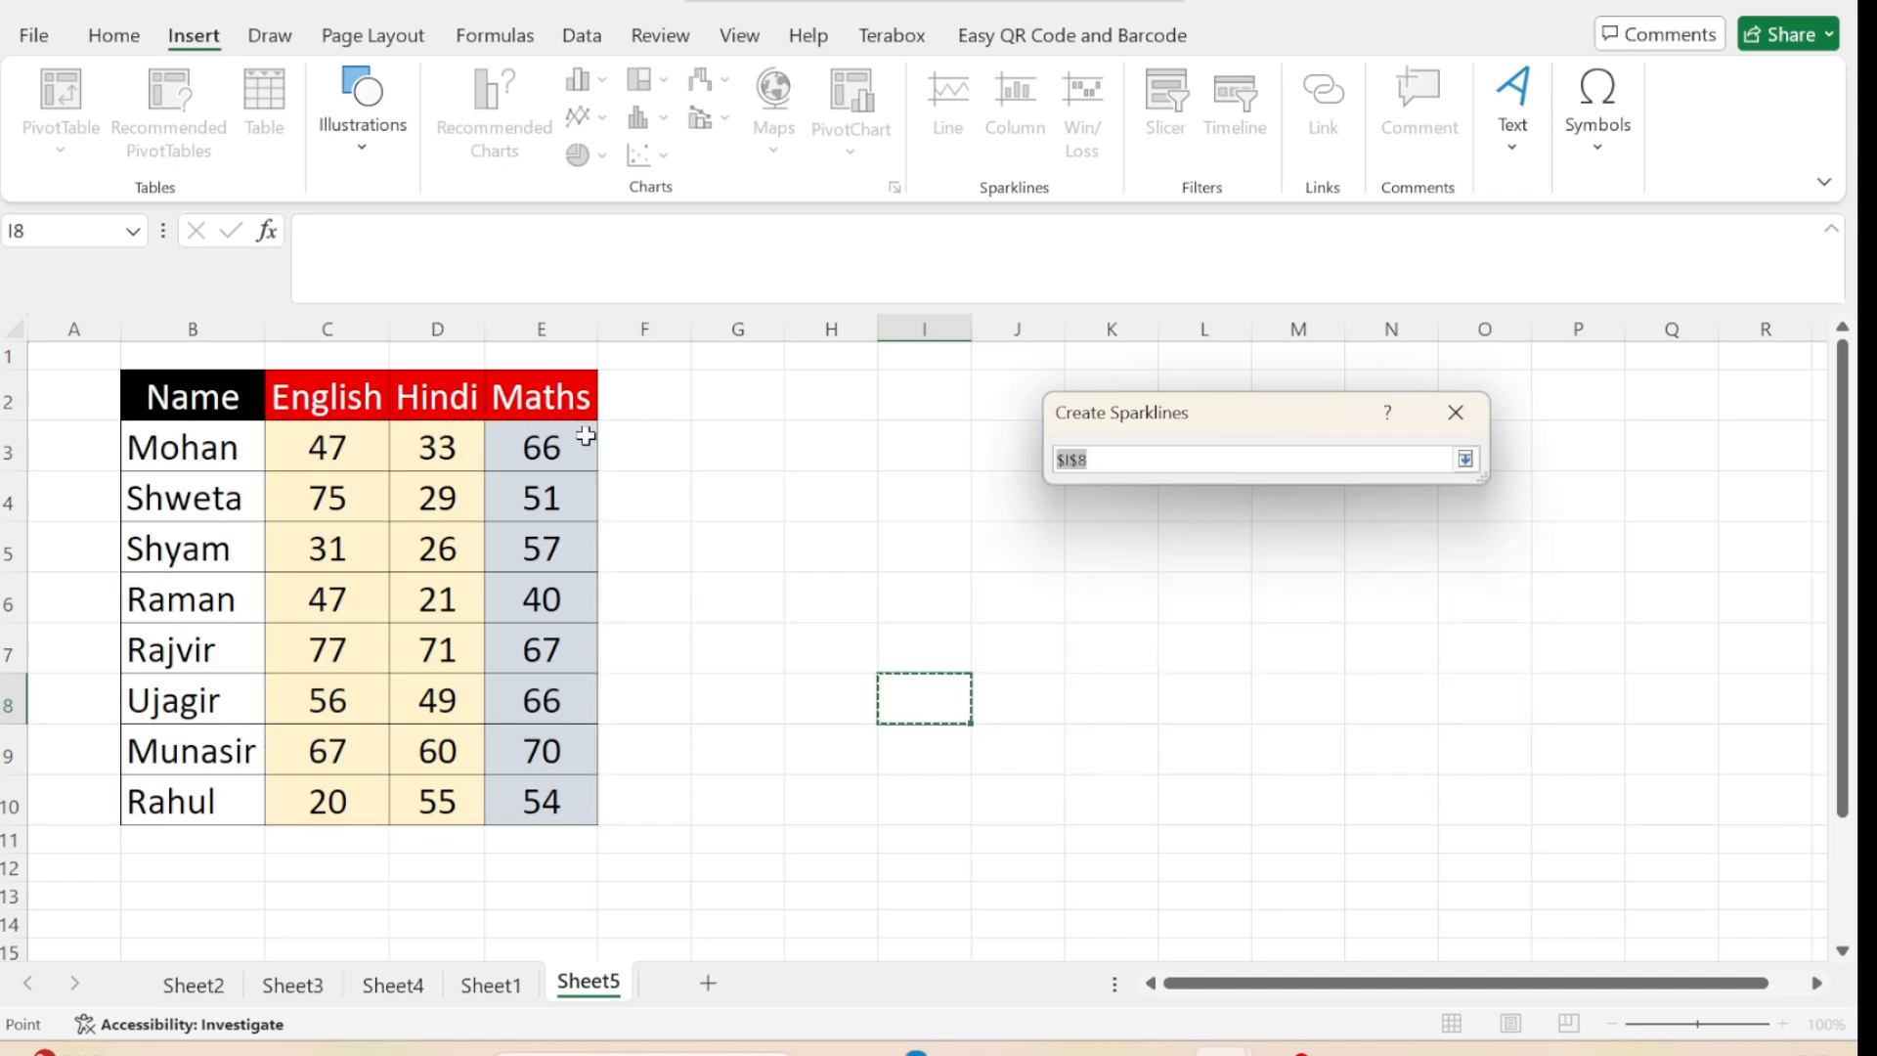
{"action": "left_click_drag", "start_coordinate": [653, 447], "coordinate": [656, 787]}
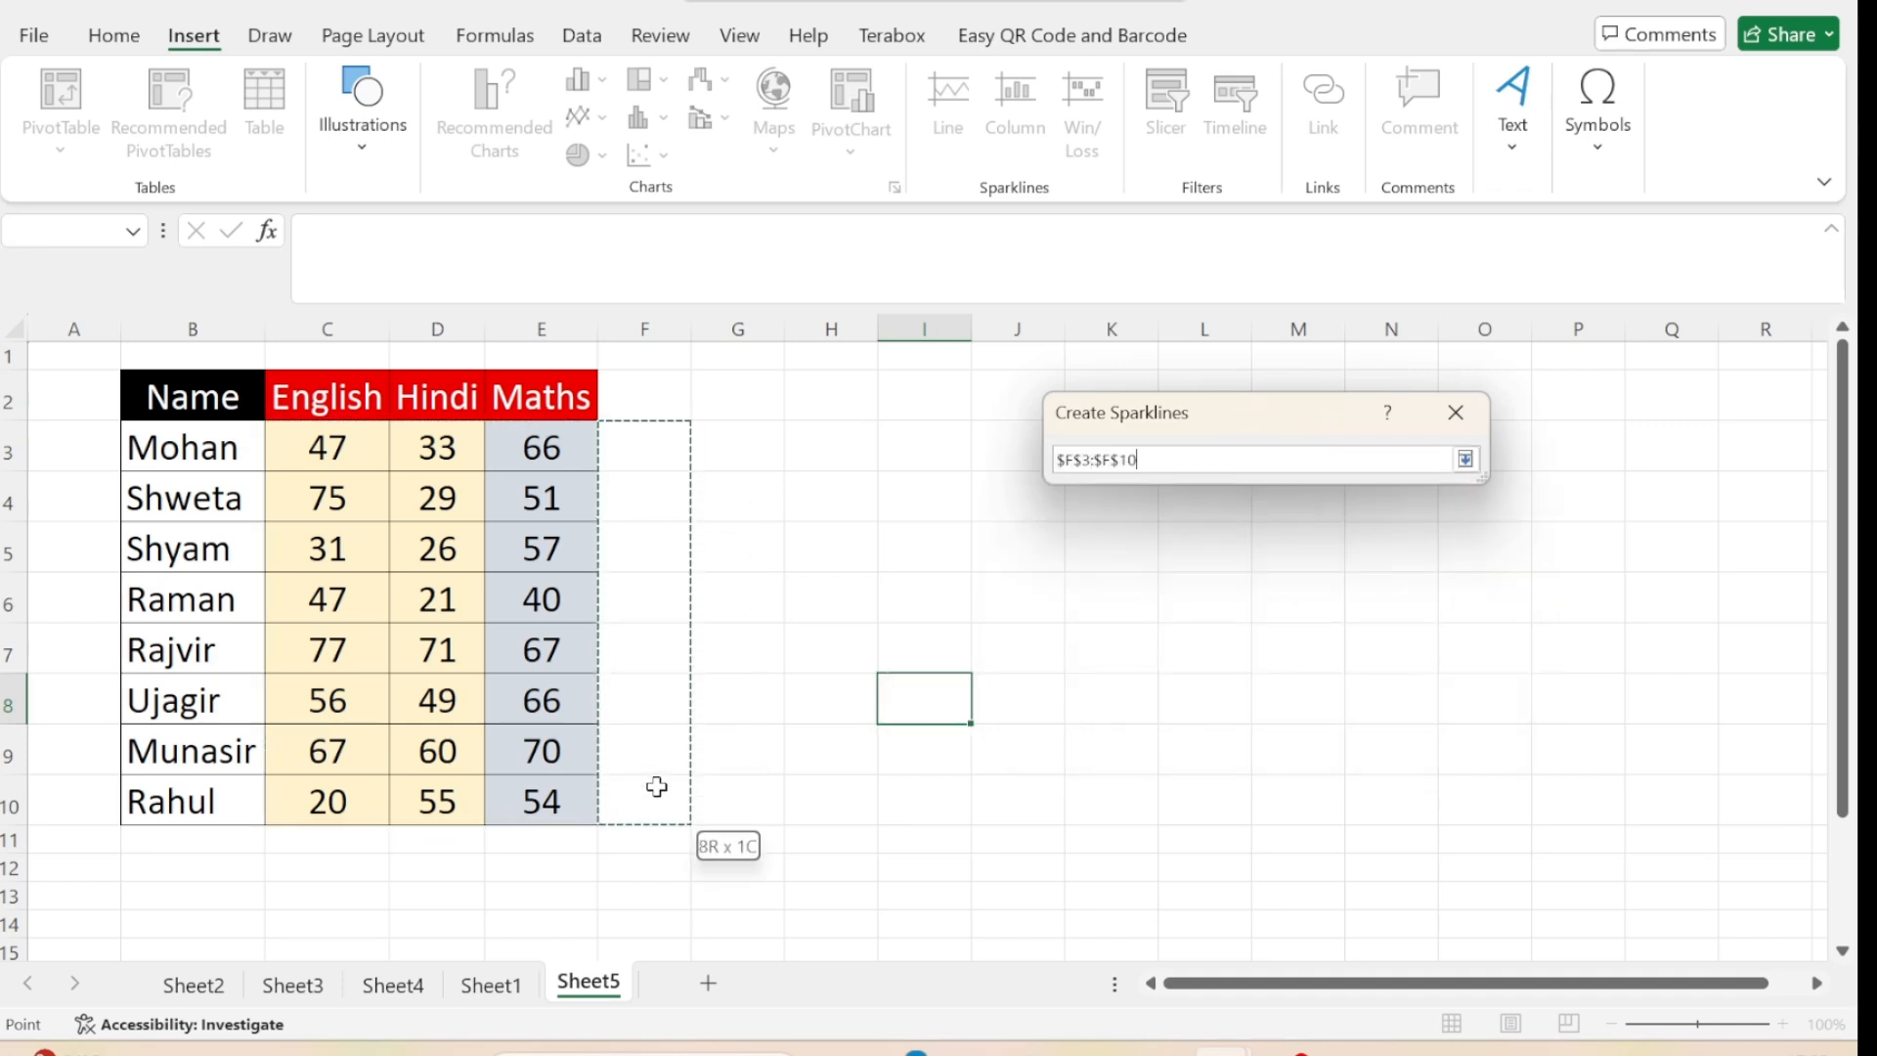
{"action": "key", "text": "Return"}
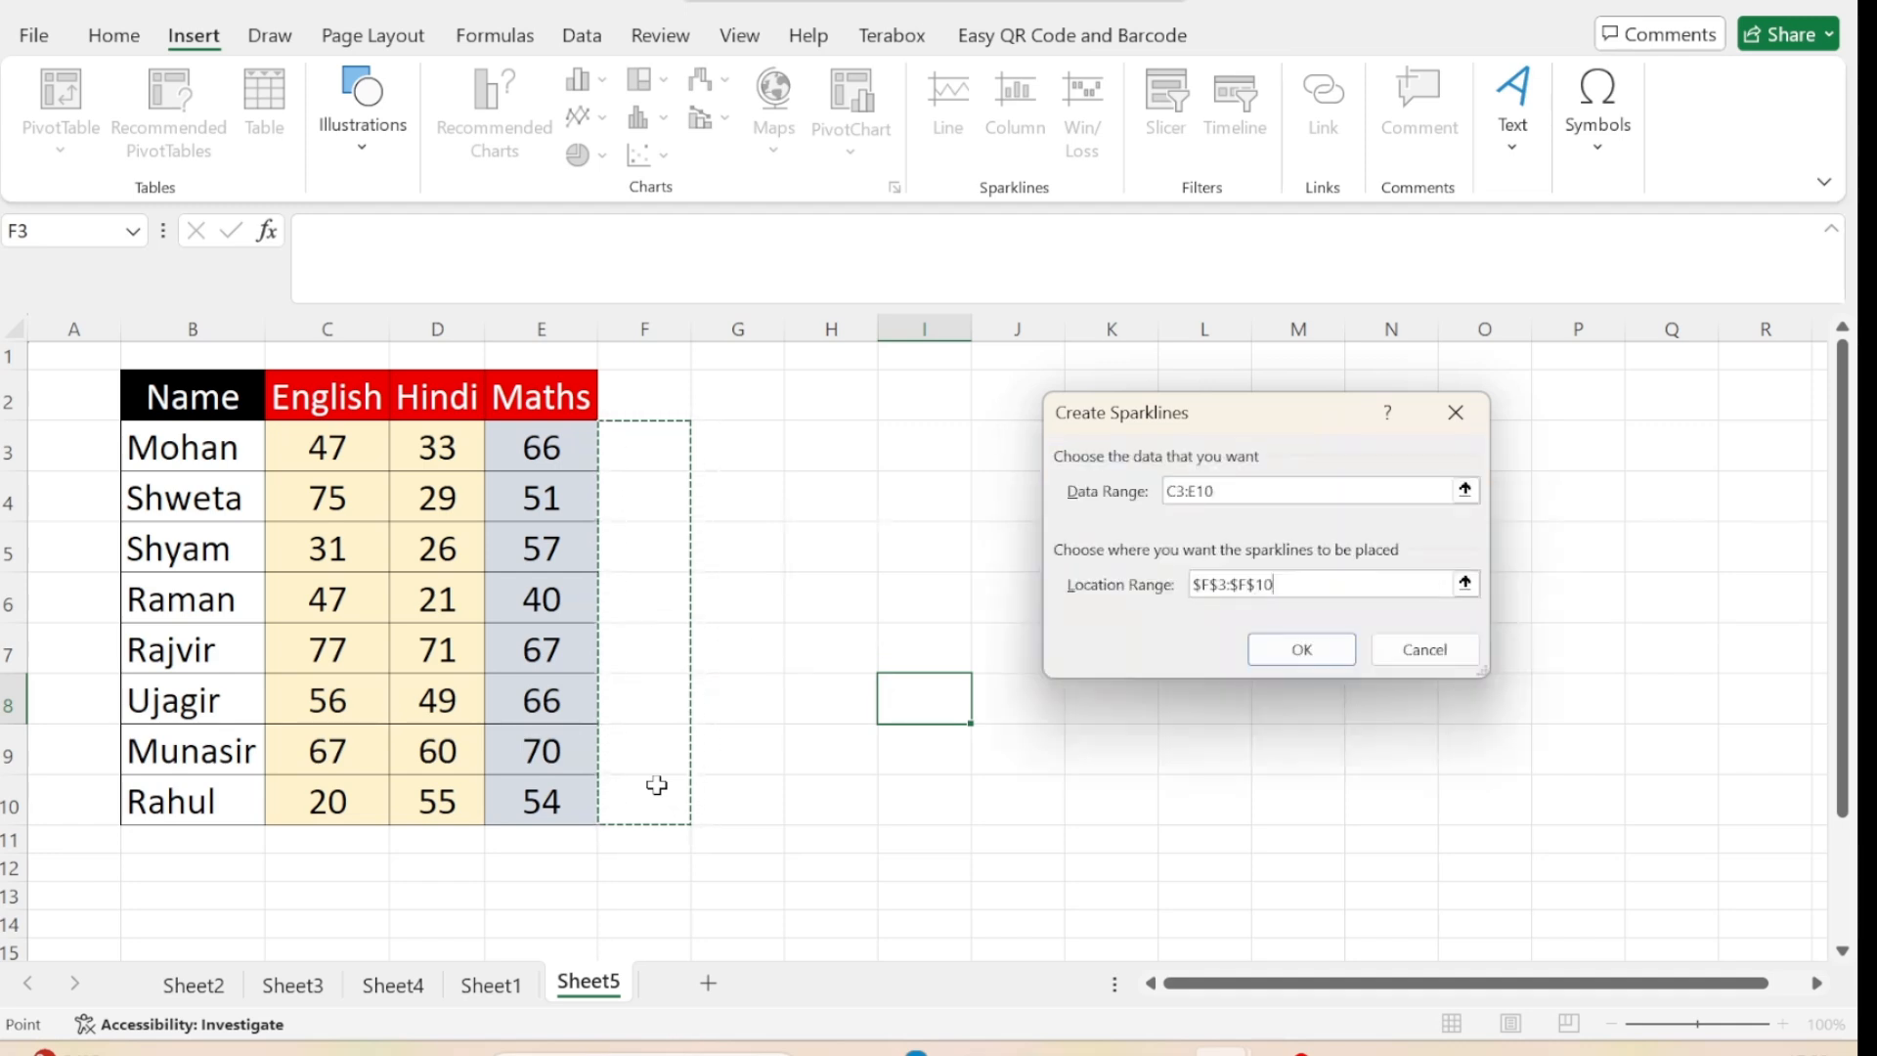
{"action": "left_click", "coordinate": [1301, 649]}
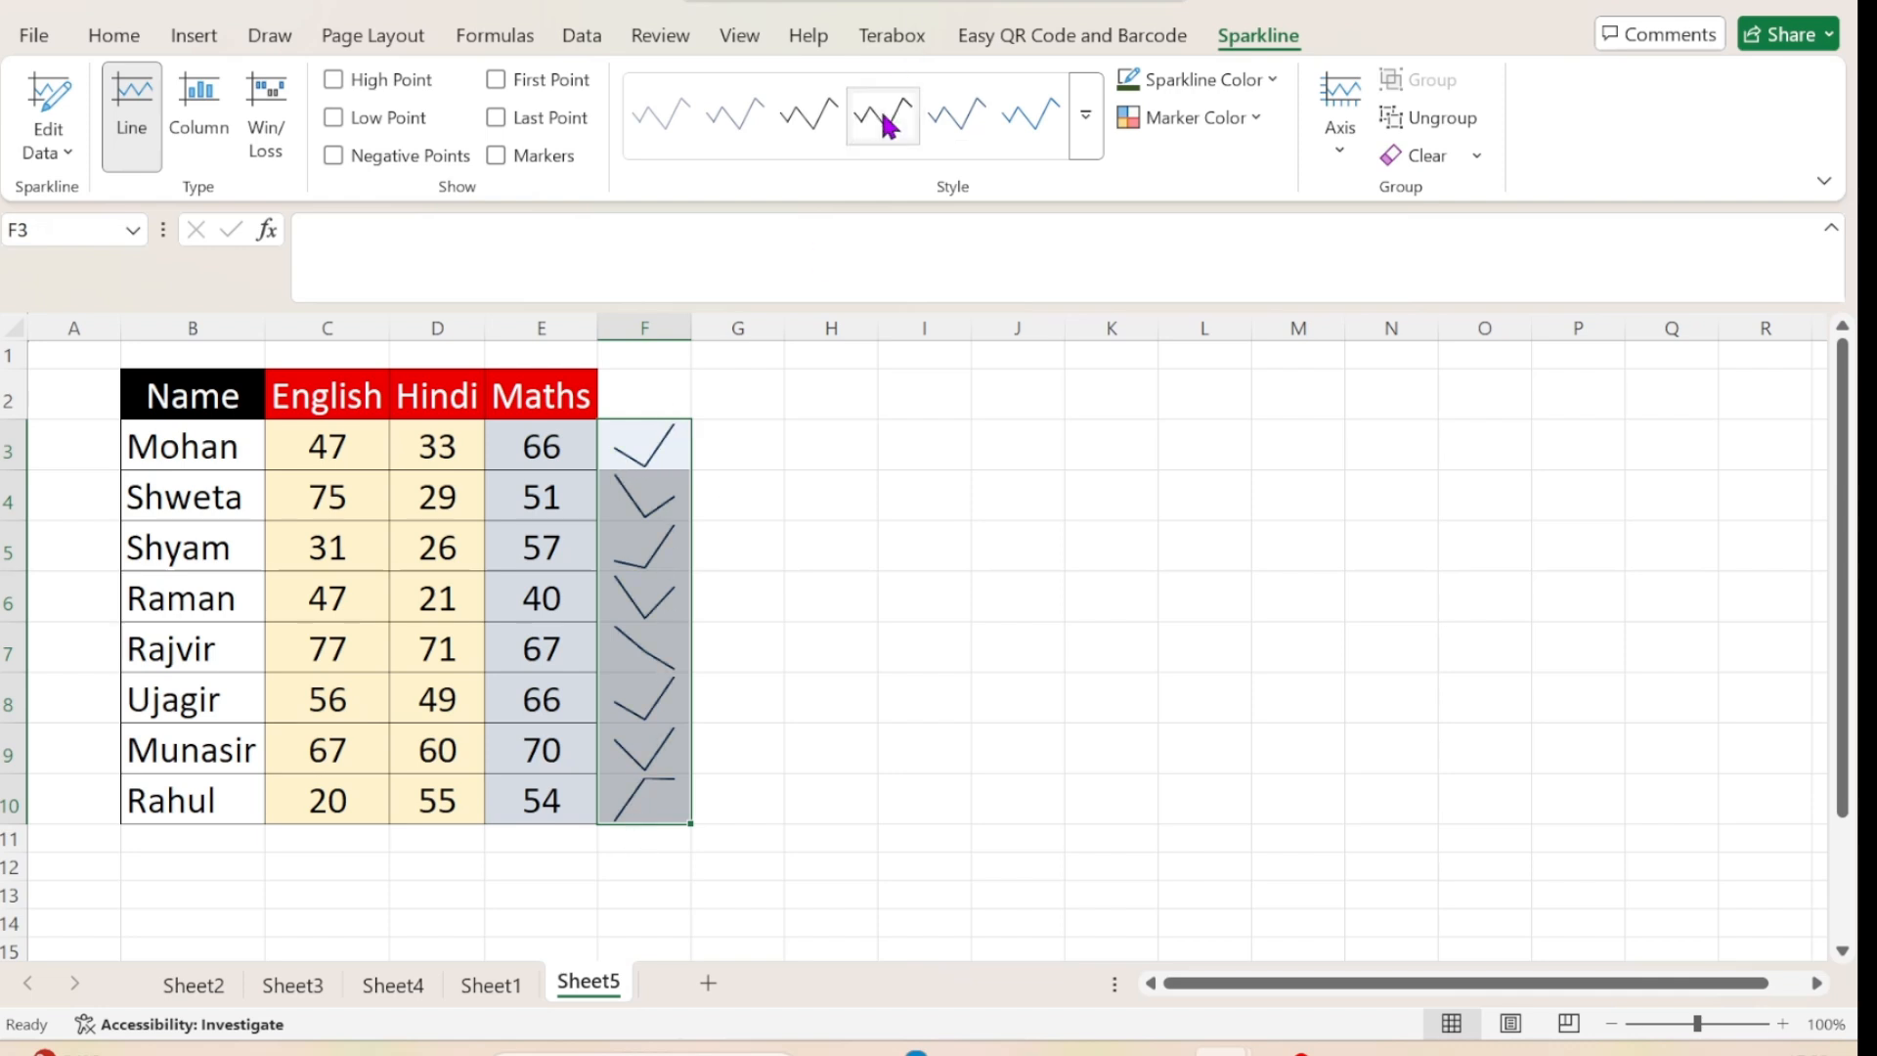
Apply a blue style to the line sparklines in F3:F10 and recolour their lines dark orange.
{"action": "left_click", "coordinate": [826, 119]}
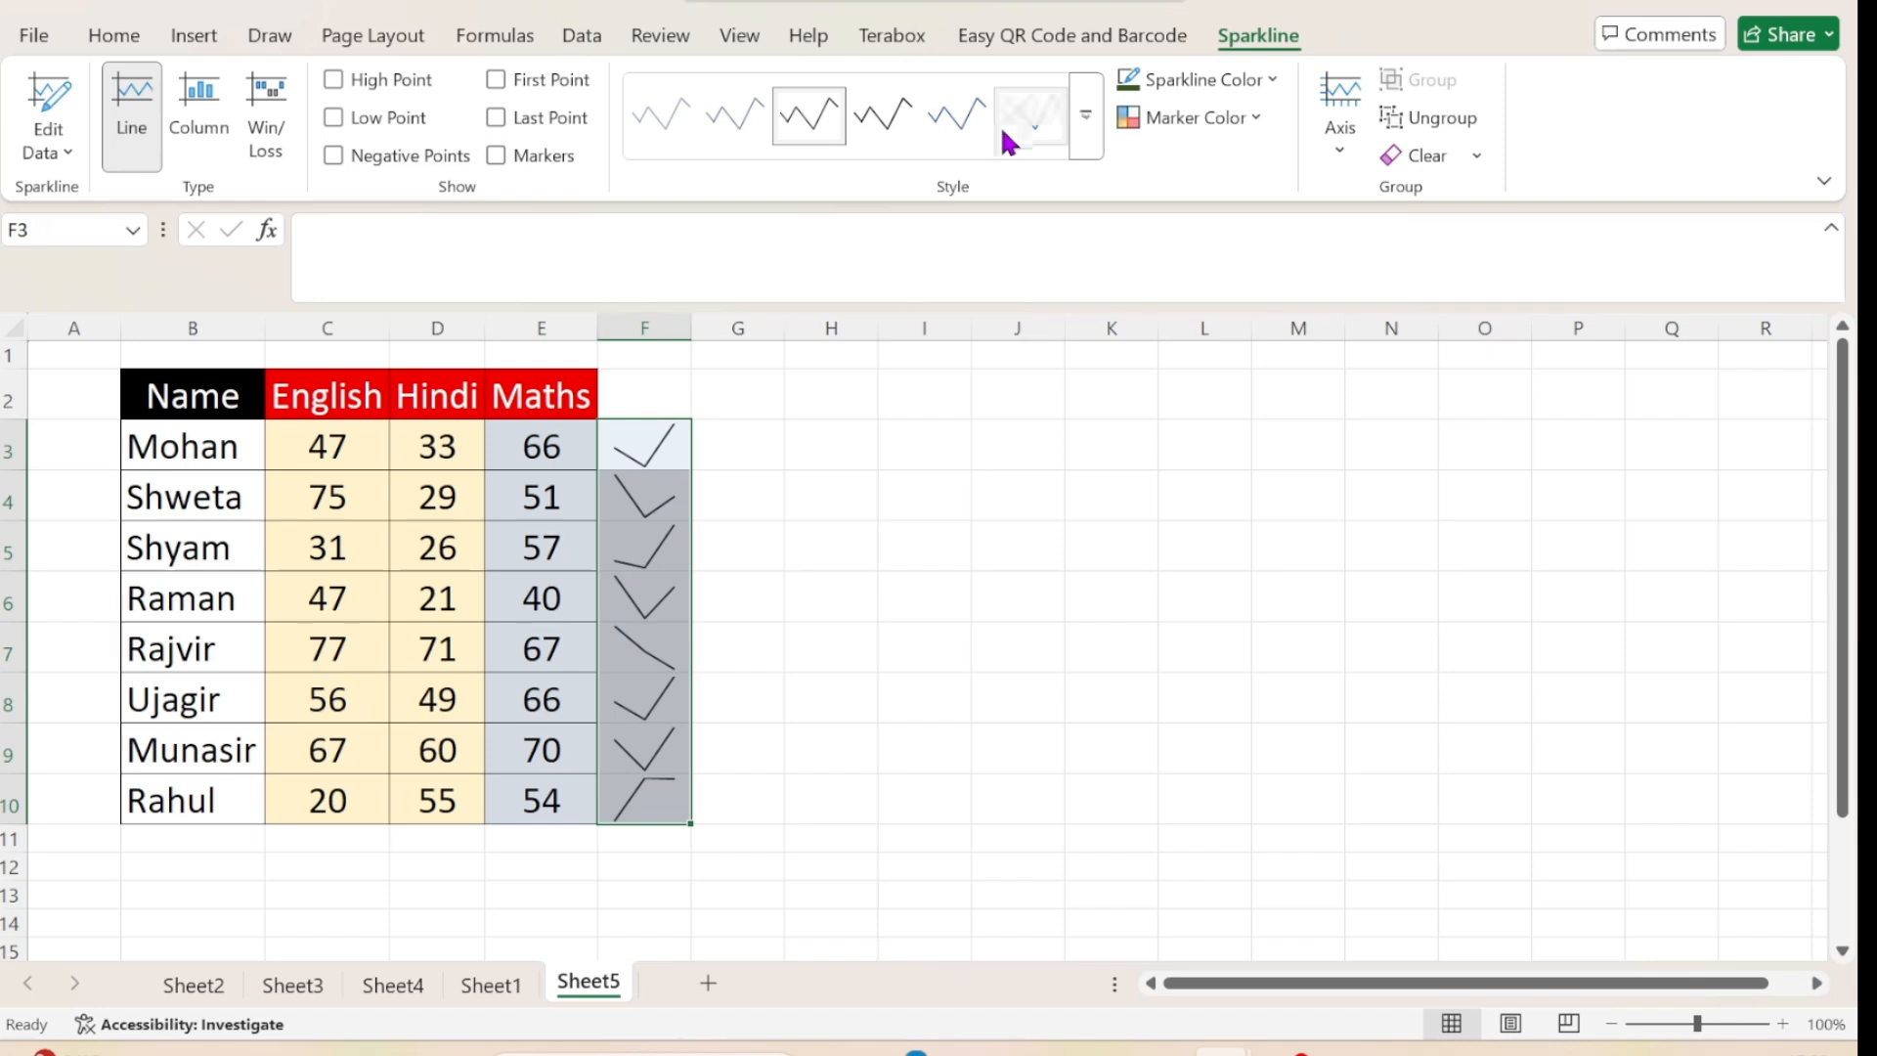
{"action": "left_click", "coordinate": [1009, 137]}
{"action": "left_click", "coordinate": [1271, 82]}
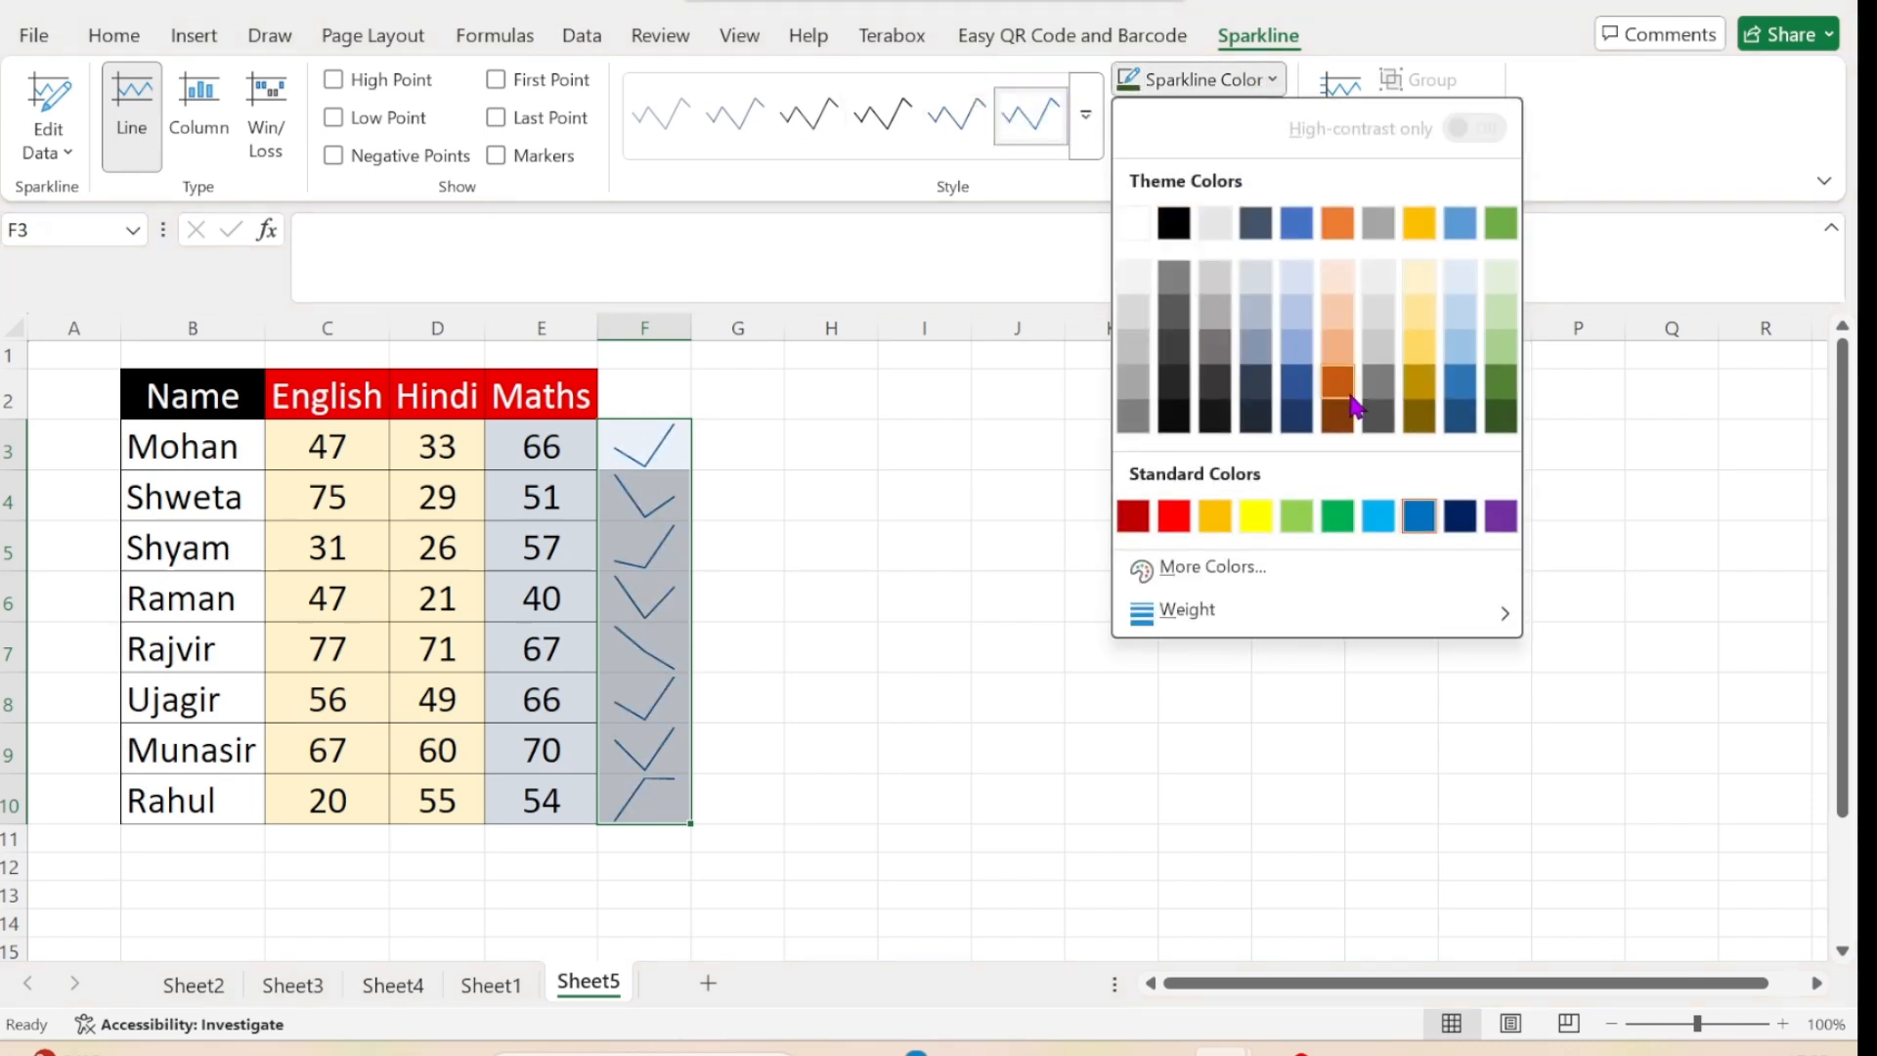
{"action": "left_click", "coordinate": [1344, 393]}
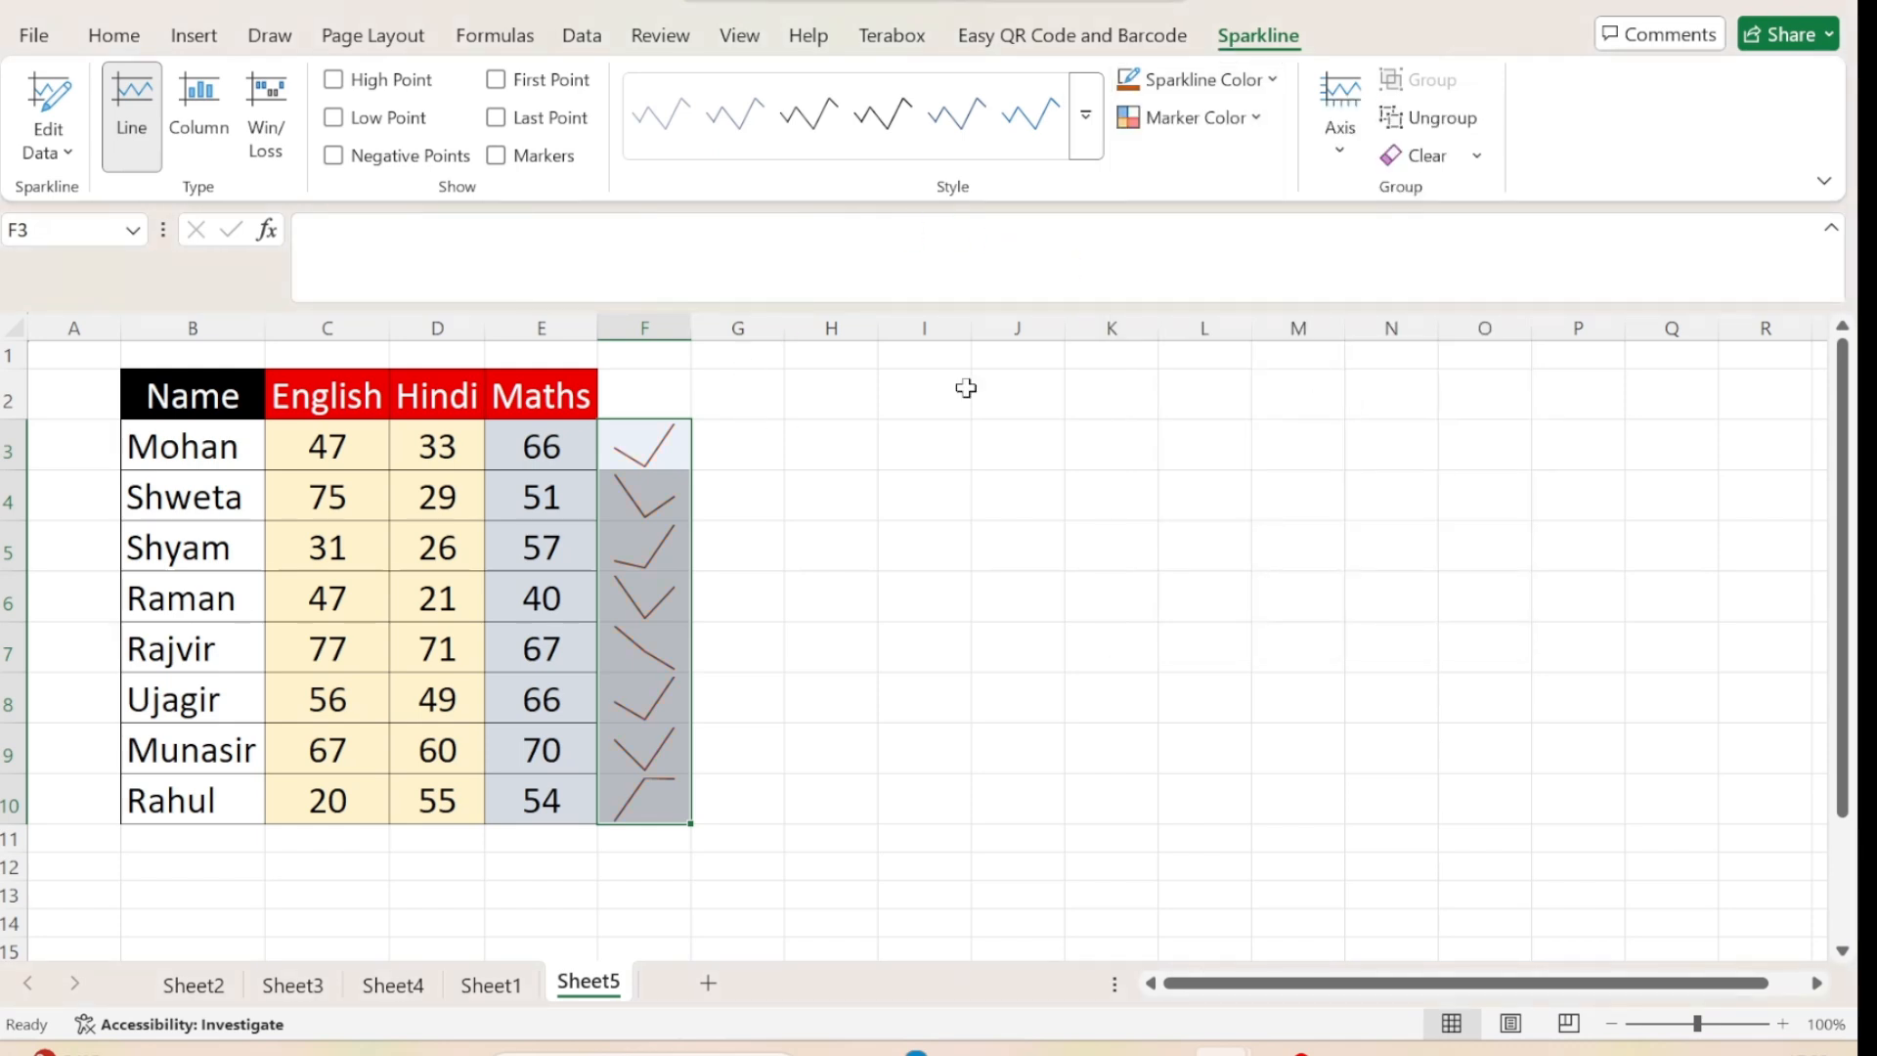
{"action": "left_click", "coordinate": [1258, 125]}
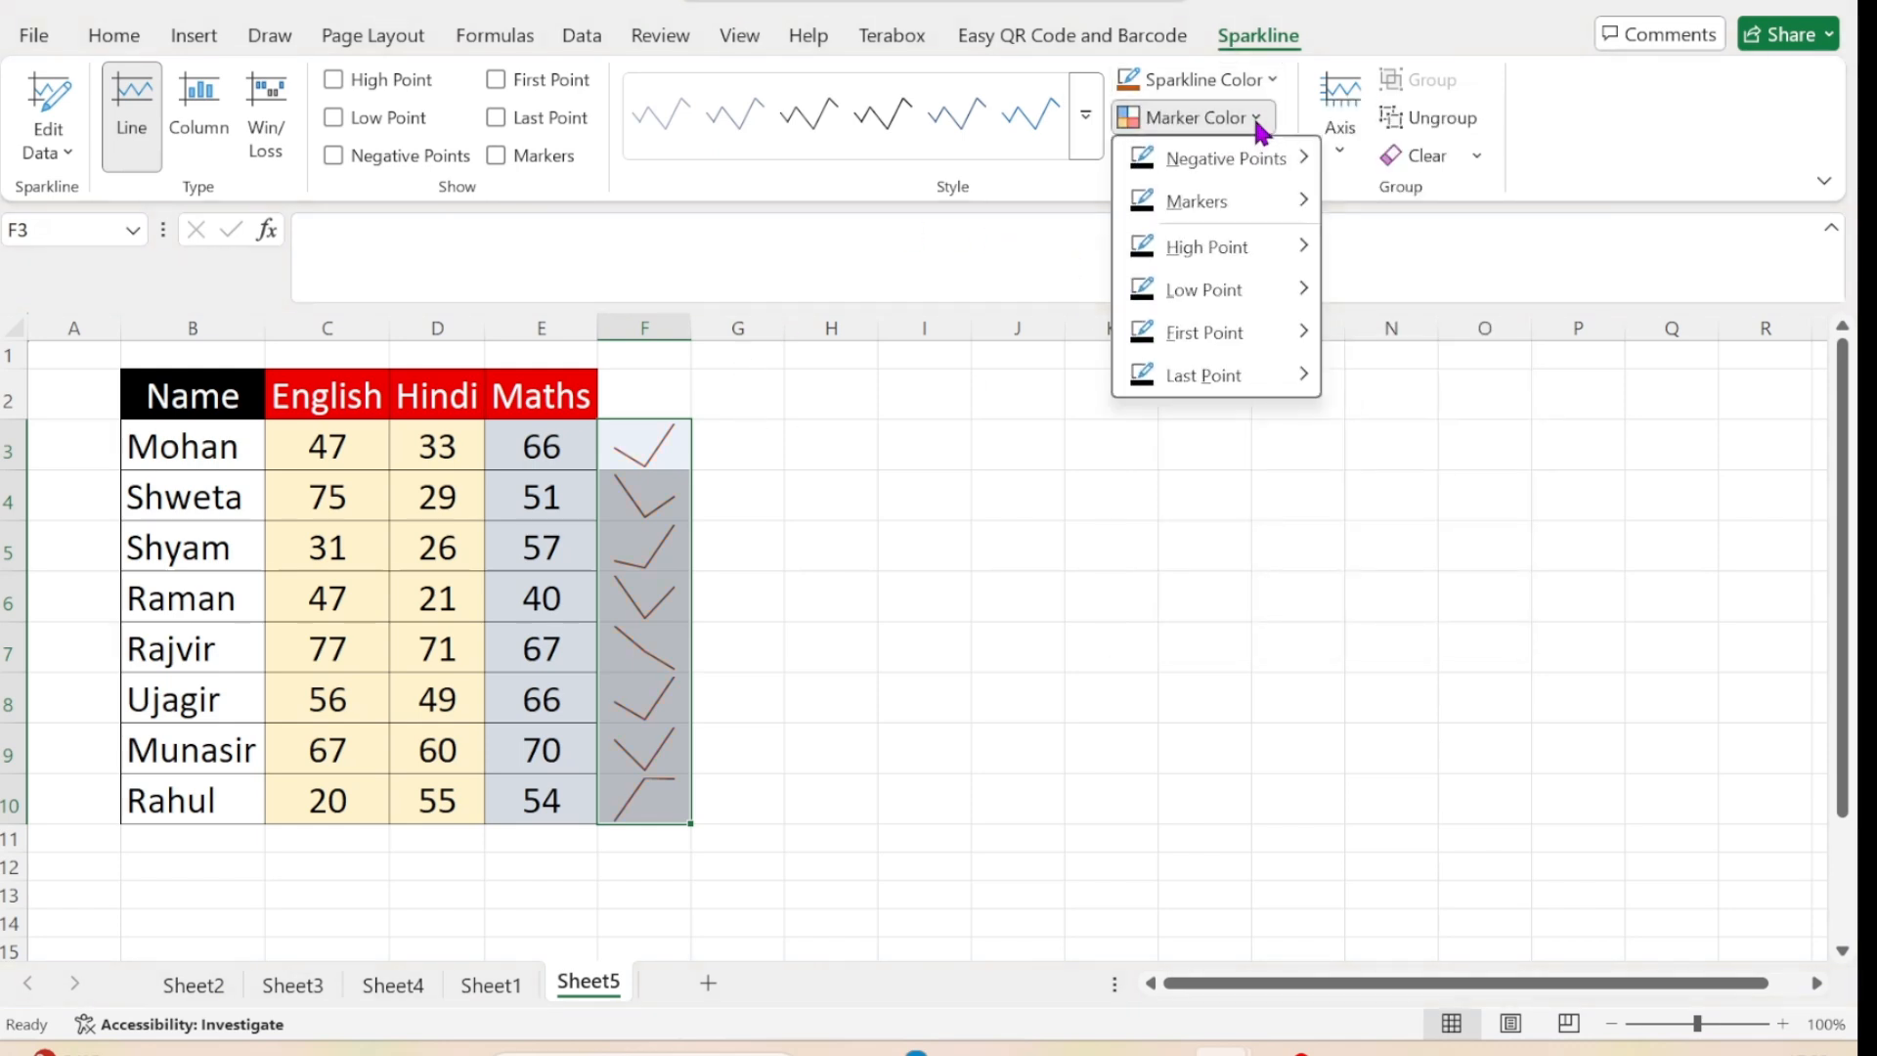
{"action": "mouse_move", "coordinate": [1300, 229]}
{"action": "left_click", "coordinate": [998, 564]}
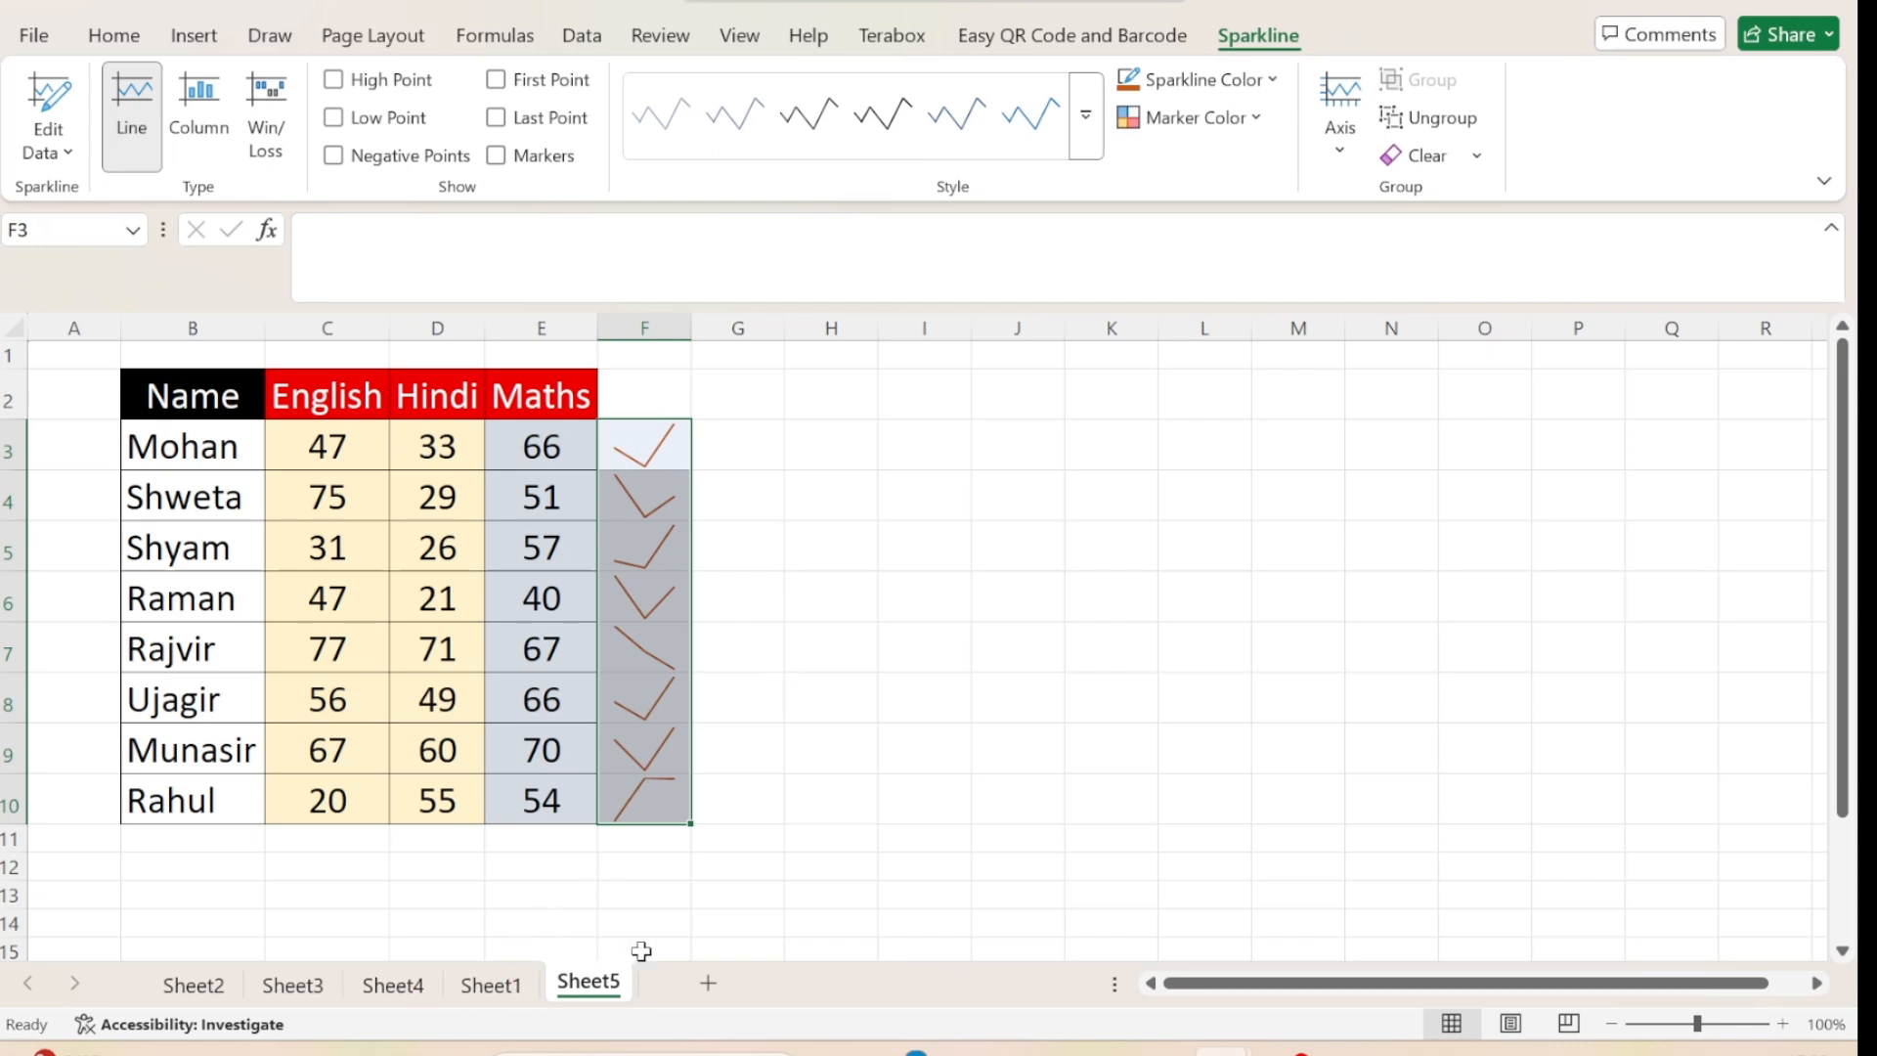
Examine the player names and round results in the win/loss table on Sheet4.
{"action": "left_click", "coordinate": [187, 37]}
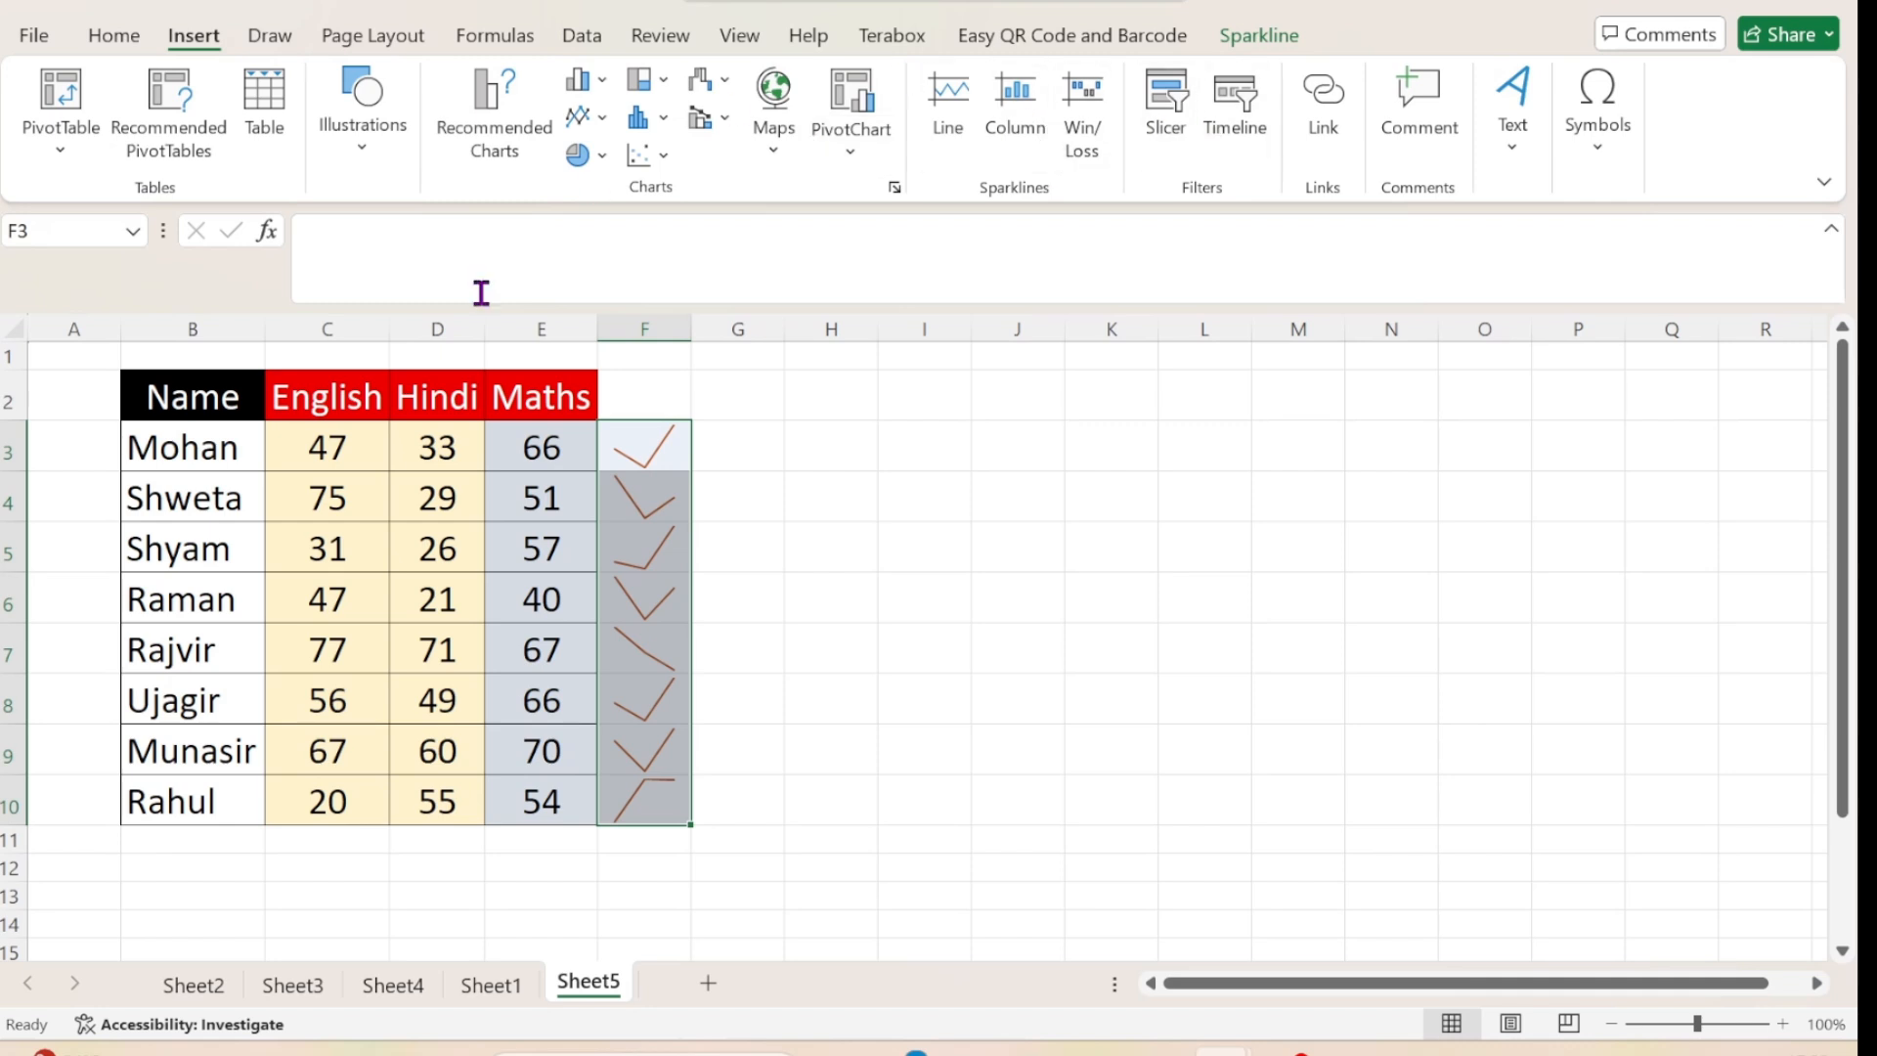
{"action": "left_click", "coordinate": [423, 987]}
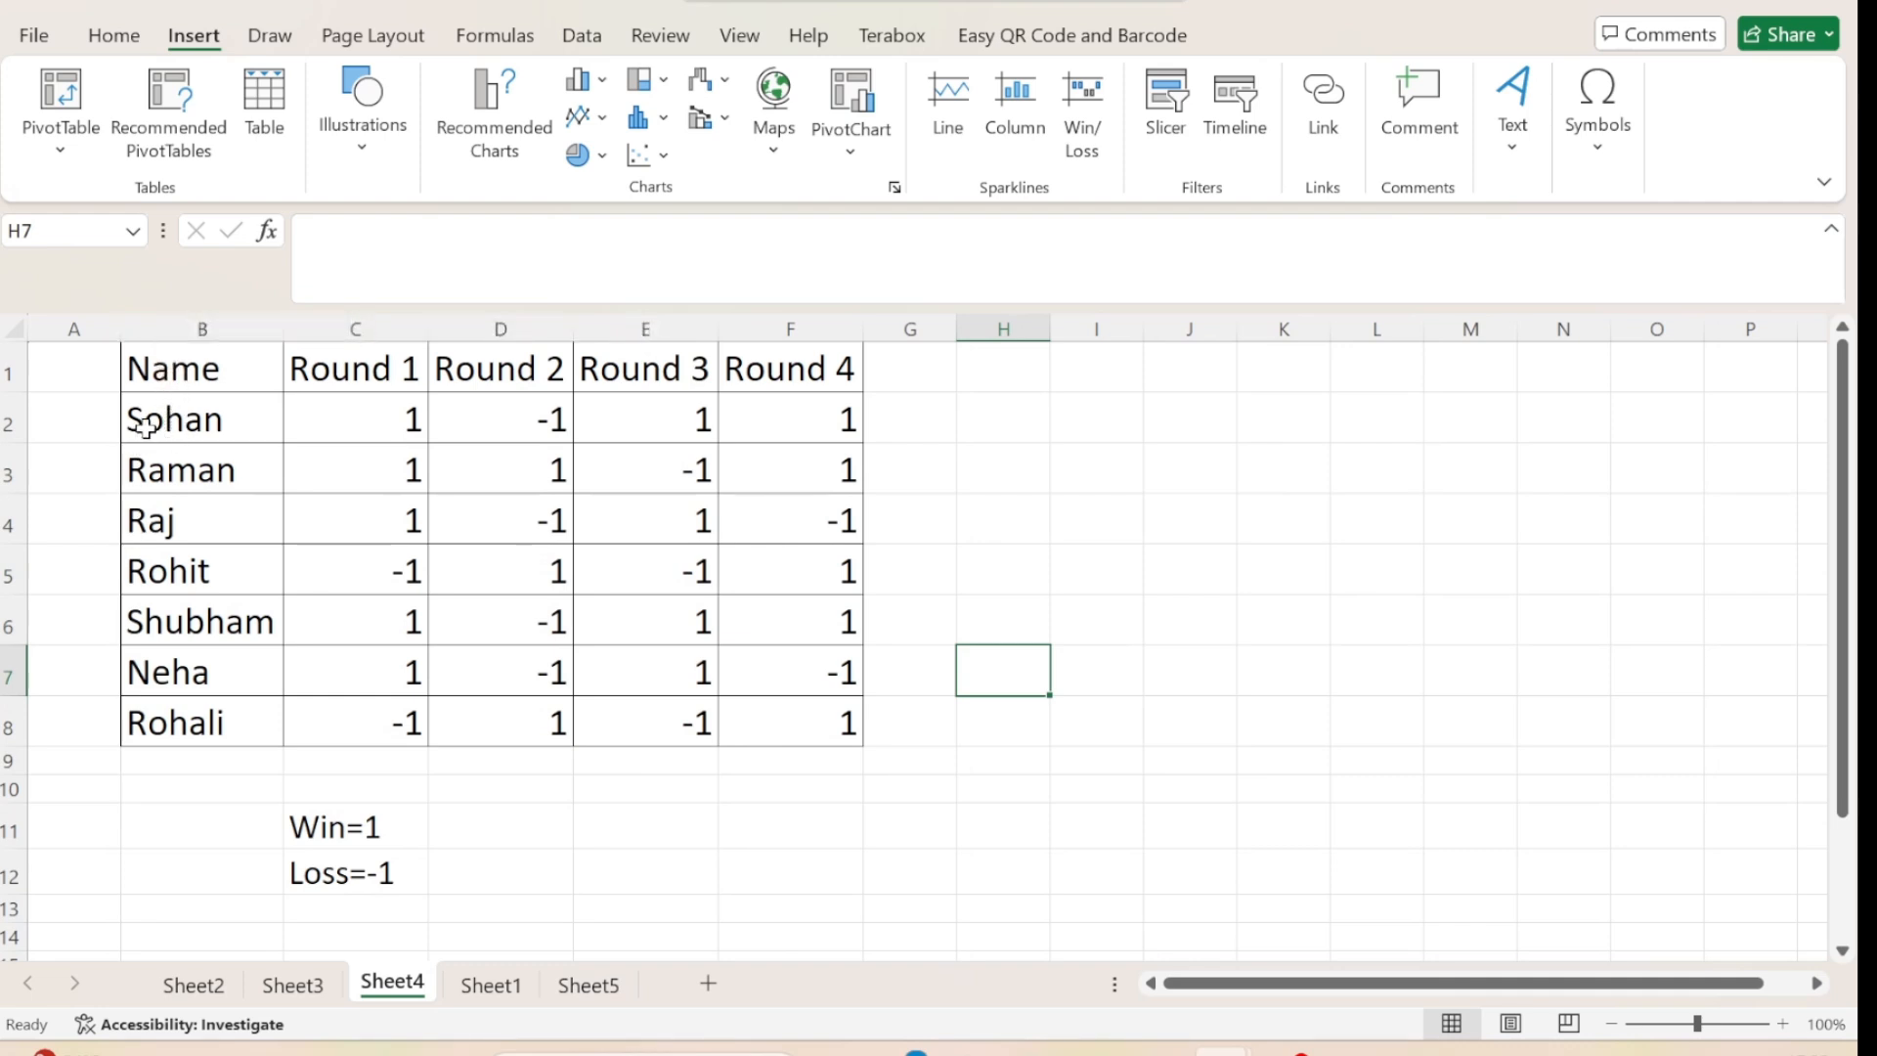
{"action": "left_click_drag", "start_coordinate": [145, 427], "coordinate": [175, 715]}
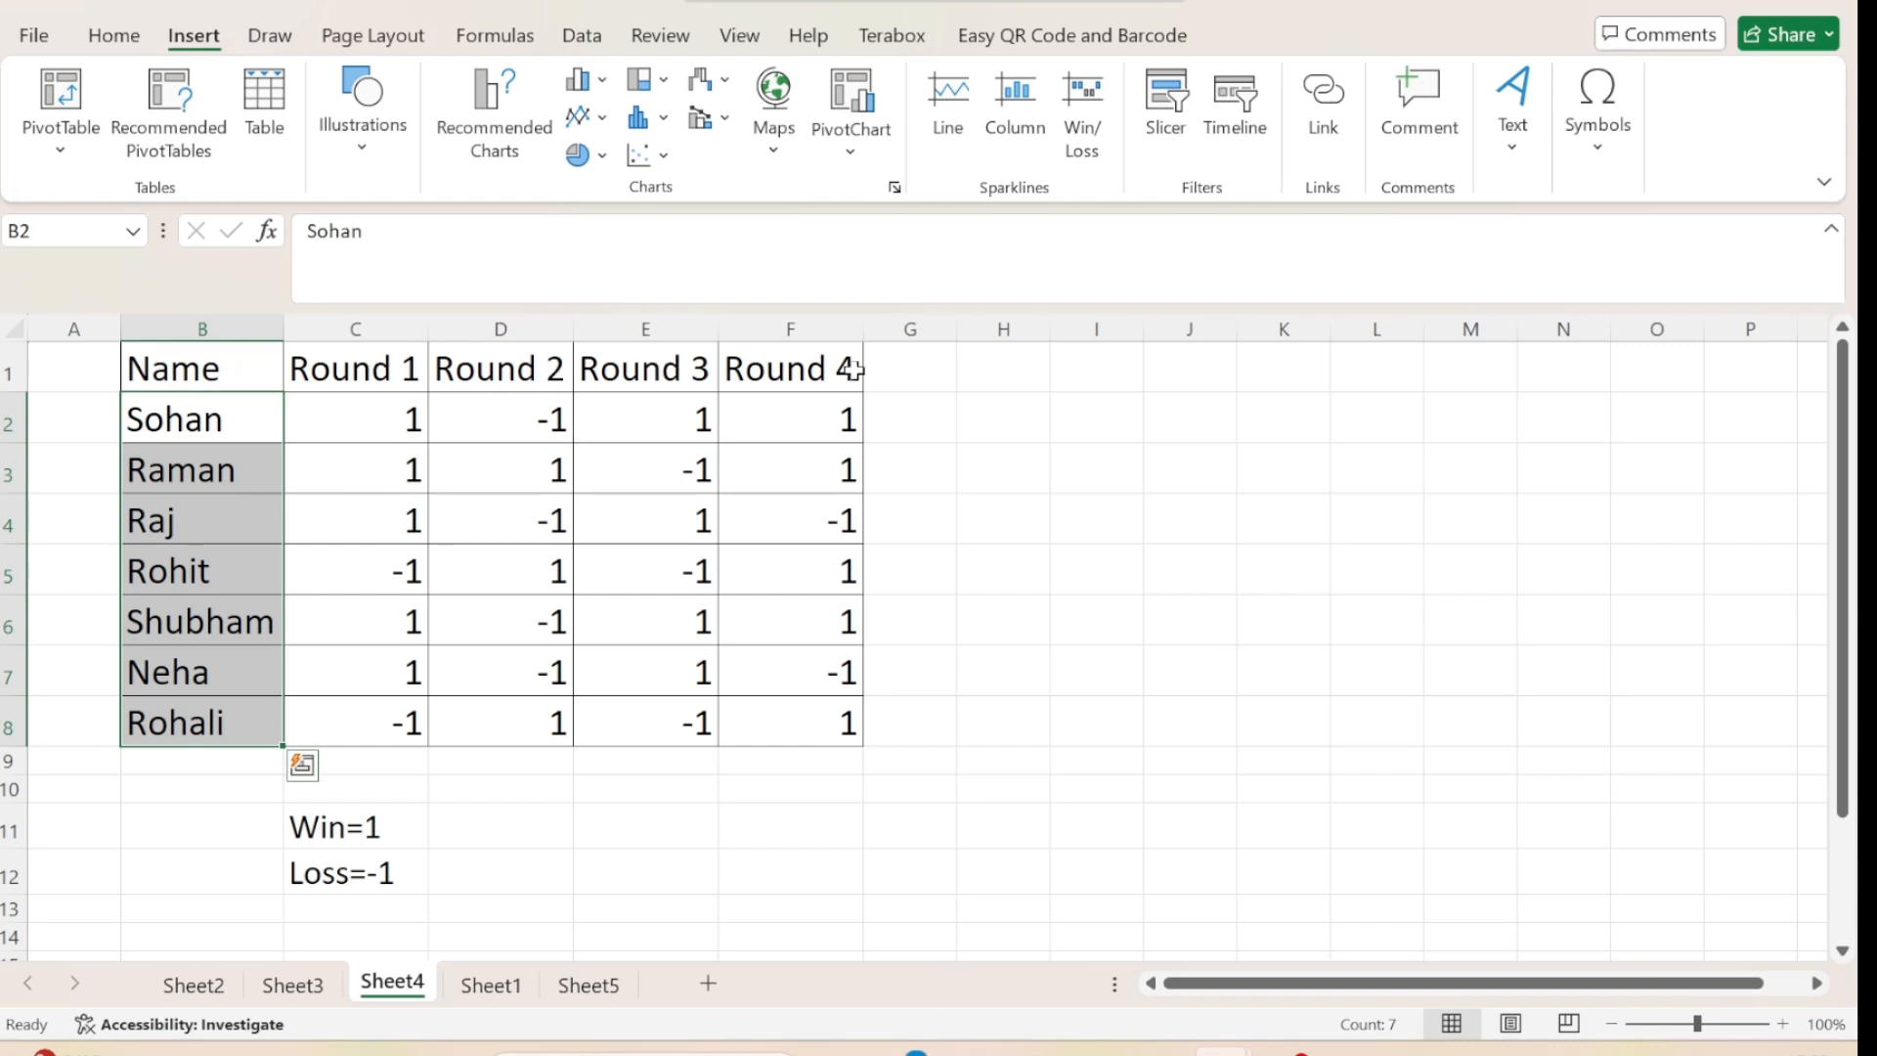
{"action": "left_click", "coordinate": [408, 419]}
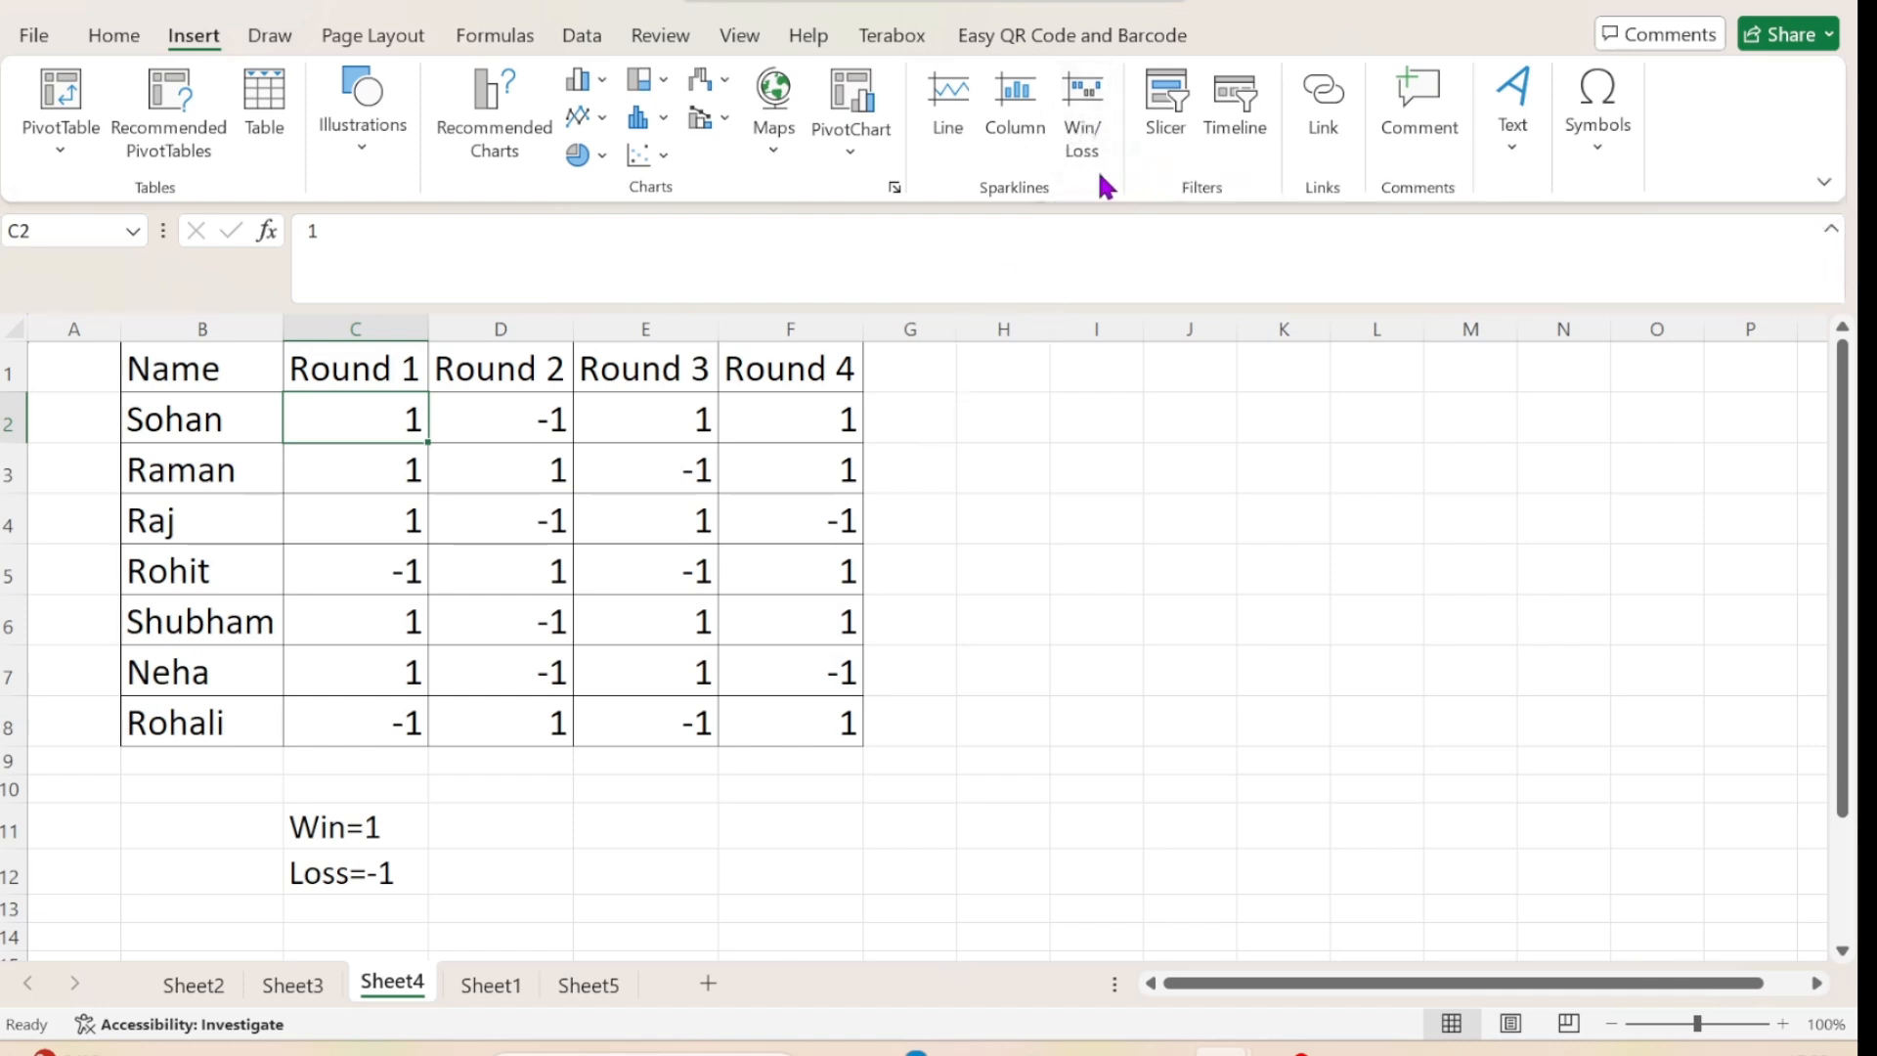
Insert win/loss sparklines from the round results in C2:F8, placed in G2:G8.
{"action": "left_click", "coordinate": [1103, 137]}
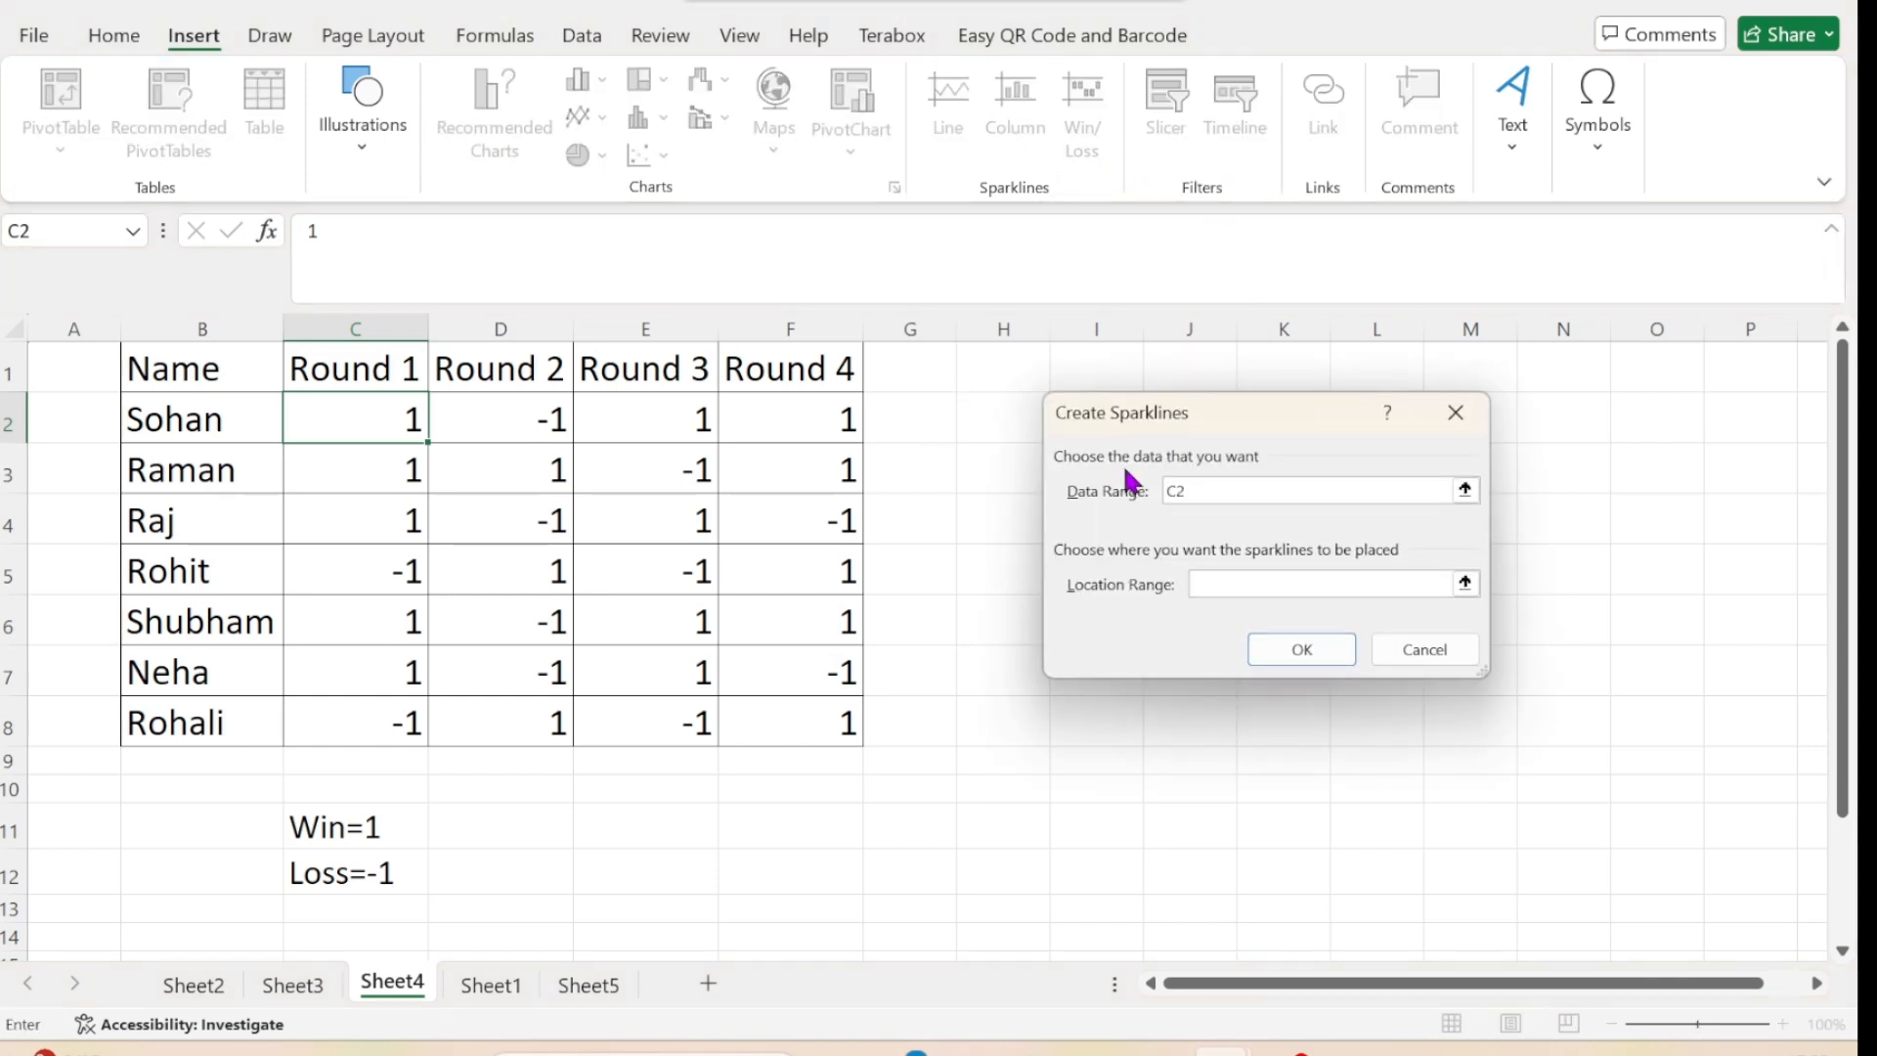
{"action": "left_click_drag", "start_coordinate": [379, 421], "coordinate": [817, 729]}
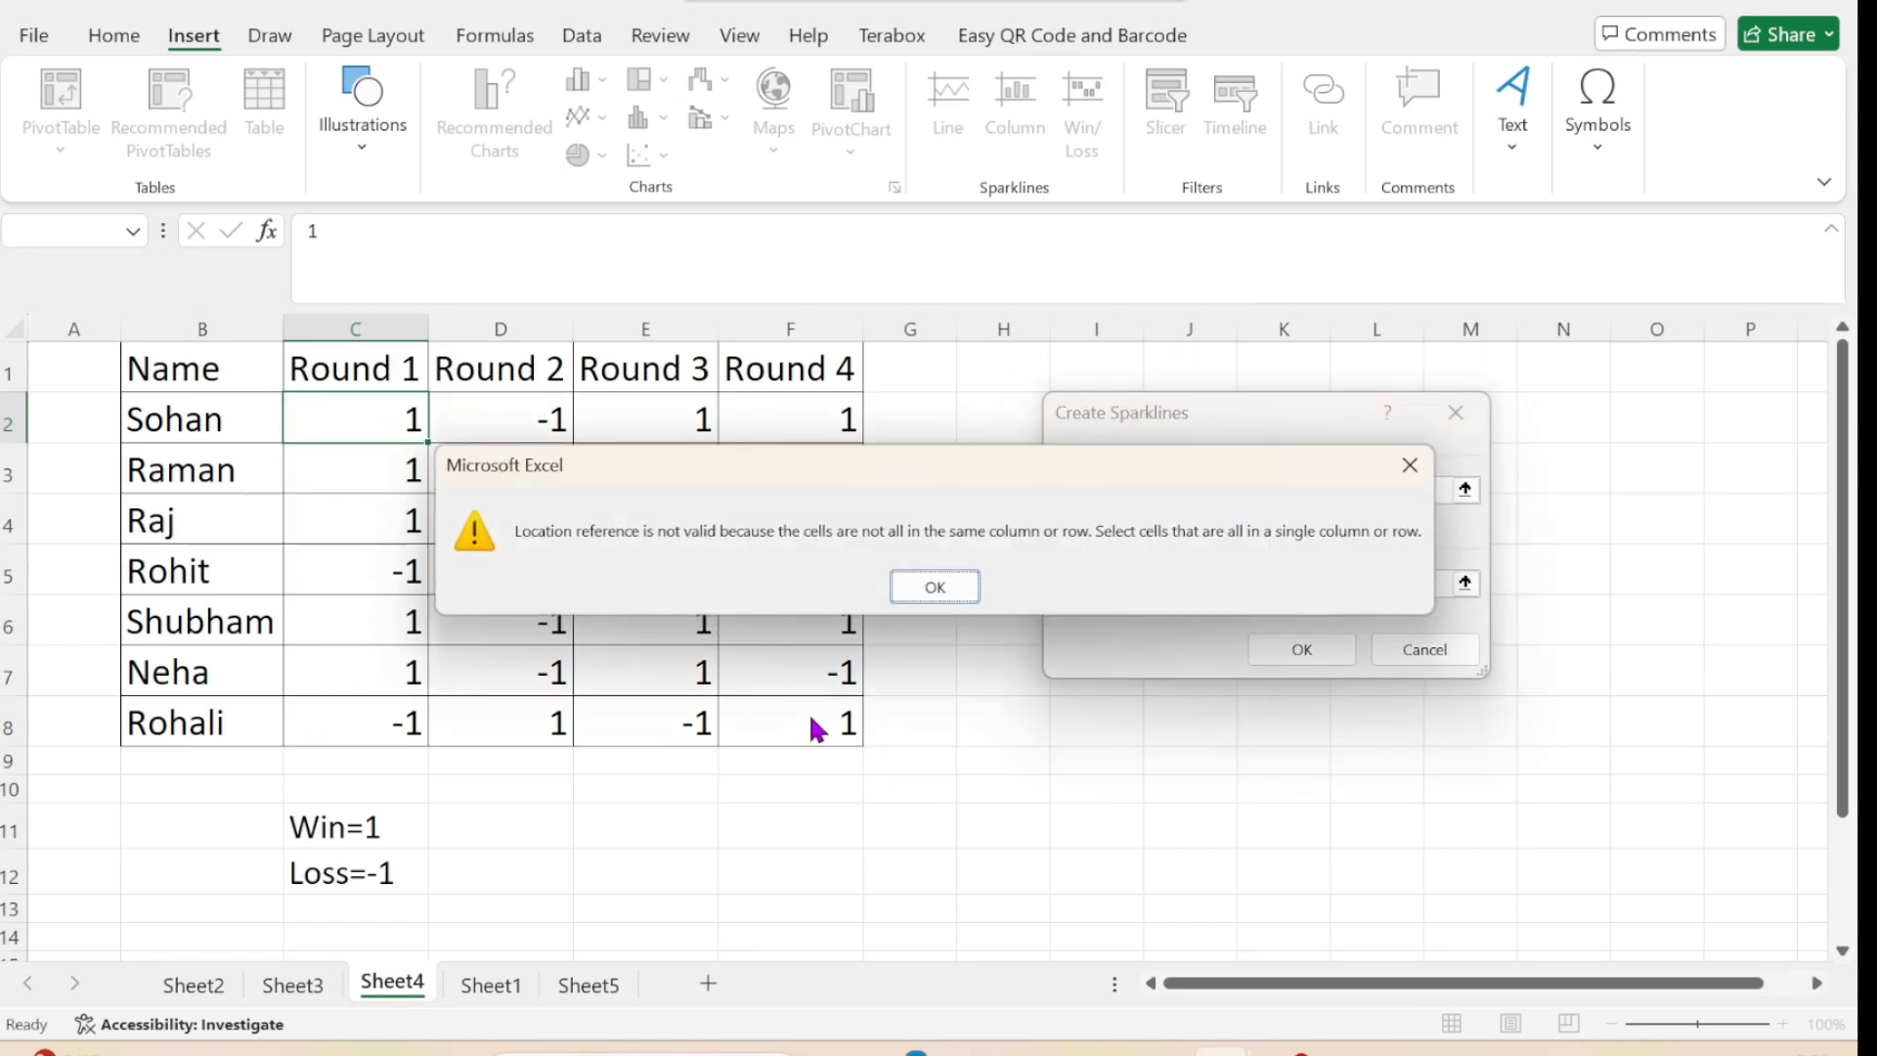
{"action": "left_click", "coordinate": [937, 589]}
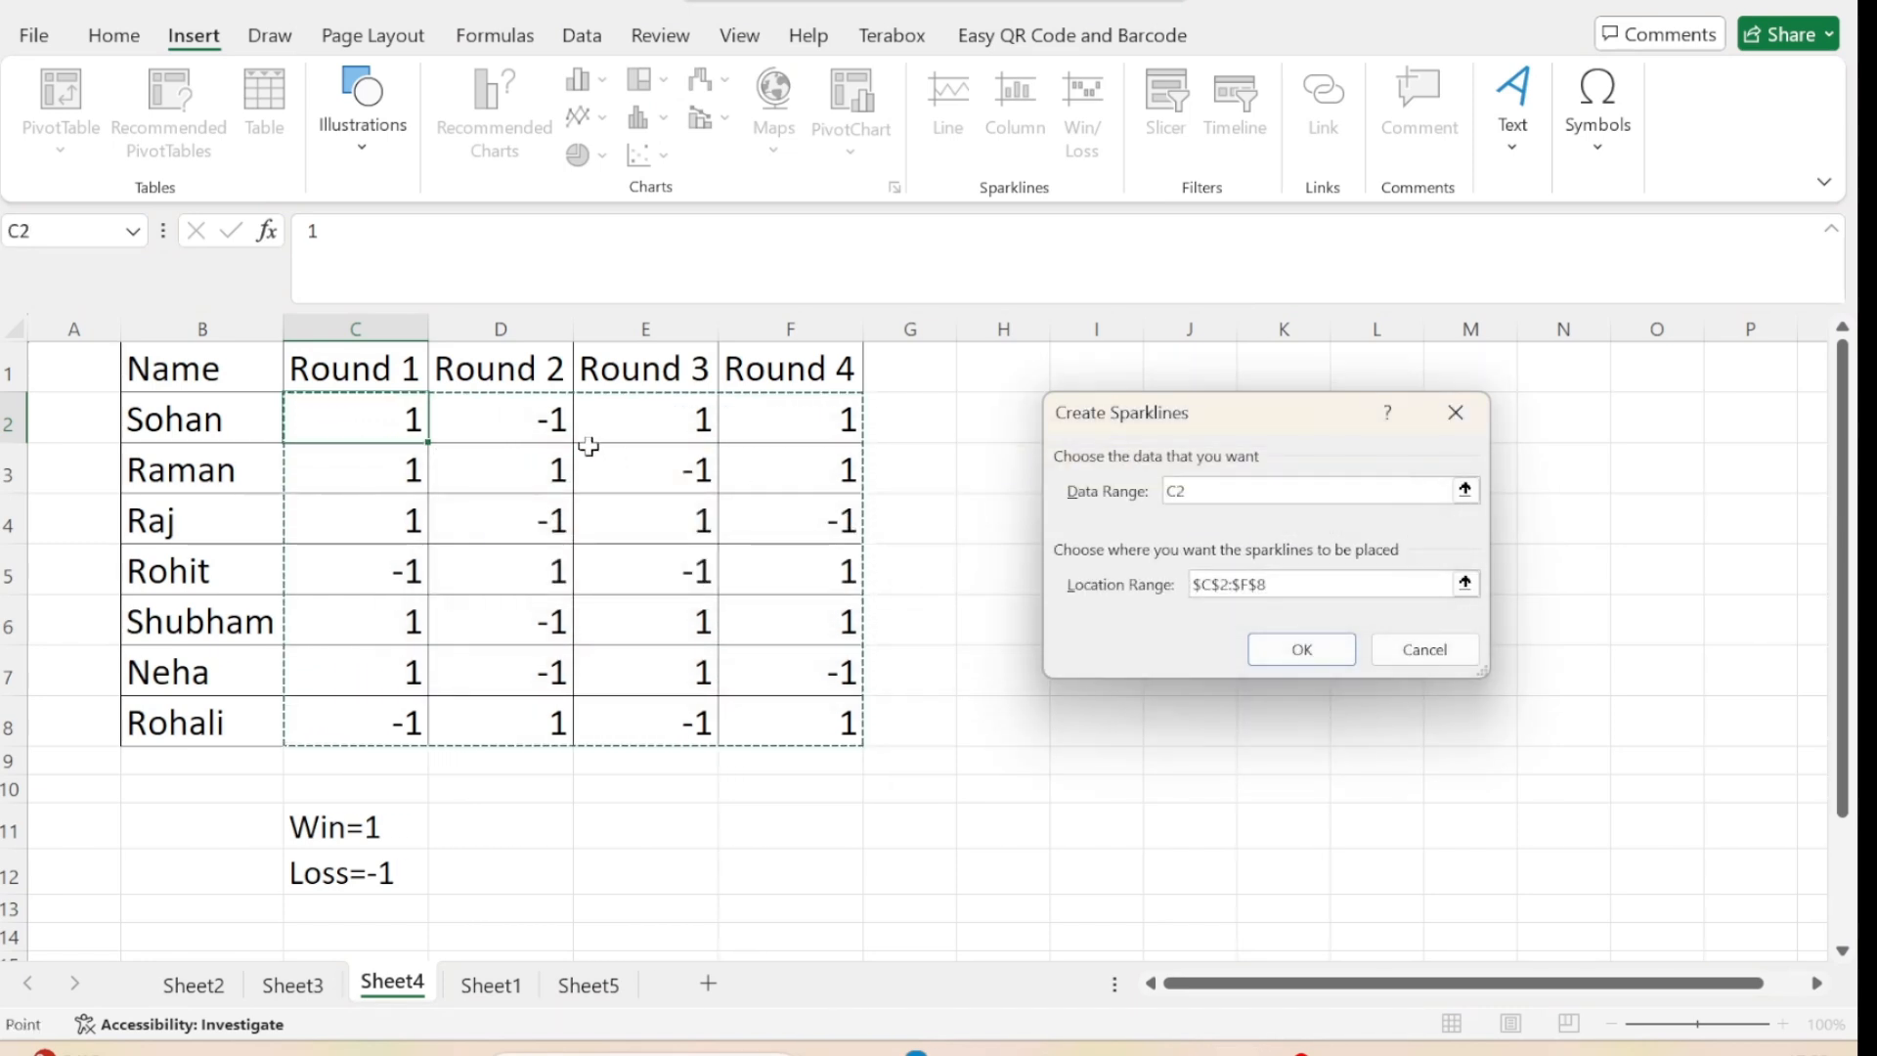
{"action": "left_click", "coordinate": [1465, 586]}
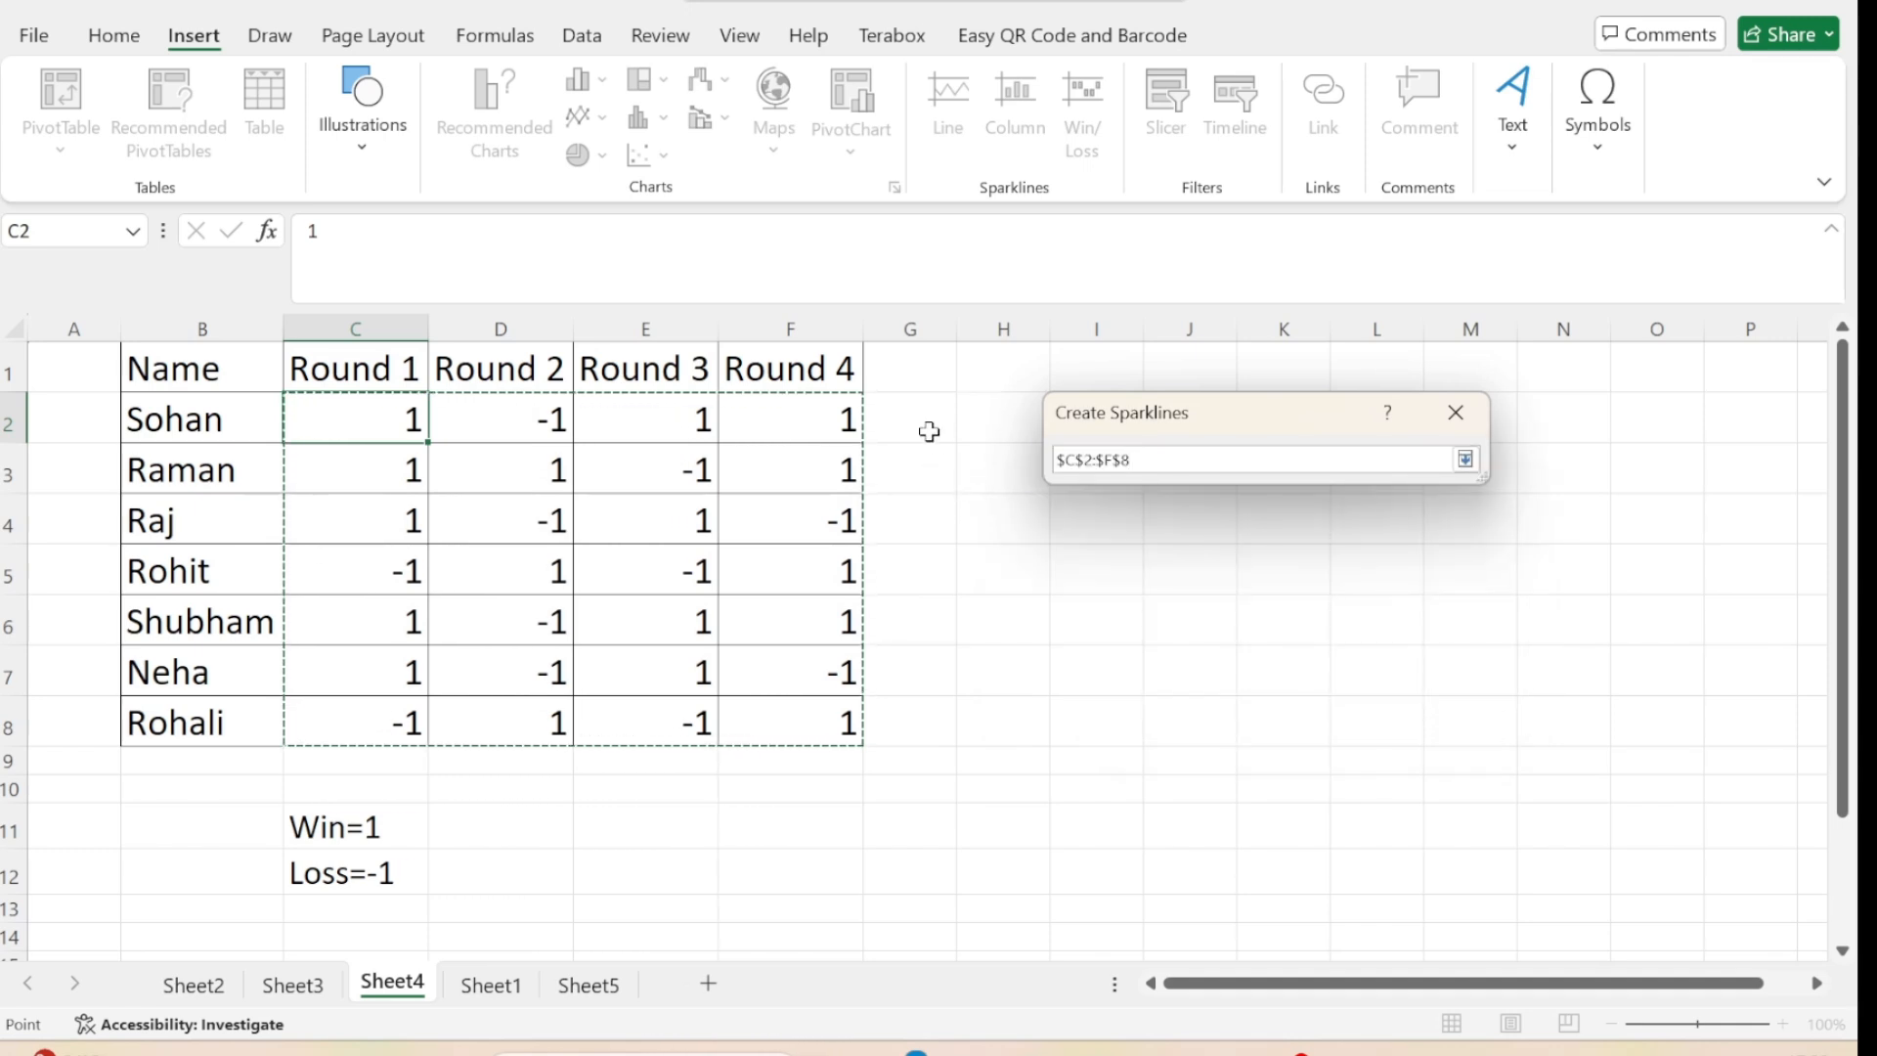
{"action": "left_click_drag", "start_coordinate": [917, 412], "coordinate": [911, 688]}
{"action": "left_click_drag", "start_coordinate": [909, 727], "coordinate": [907, 725]}
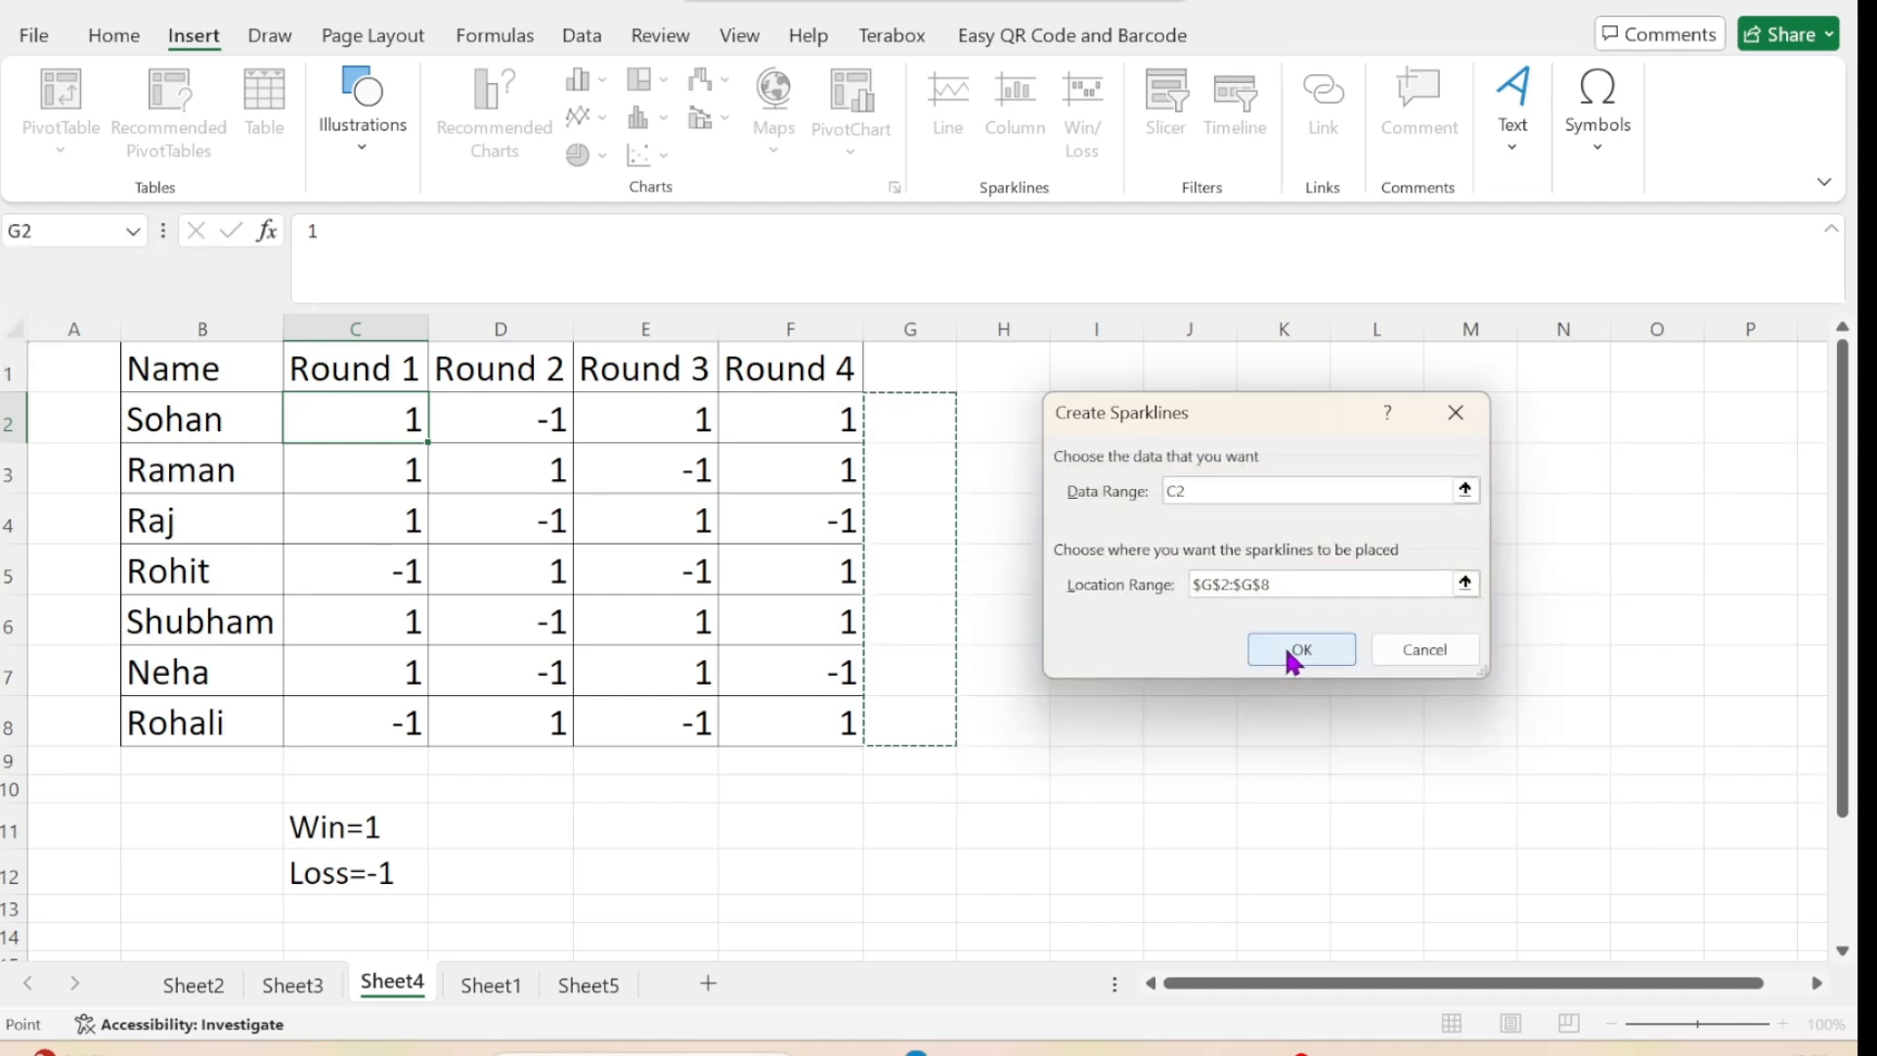
{"action": "left_click", "coordinate": [1466, 489]}
{"action": "left_click_drag", "start_coordinate": [368, 414], "coordinate": [799, 707]}
{"action": "key", "text": "Return"}
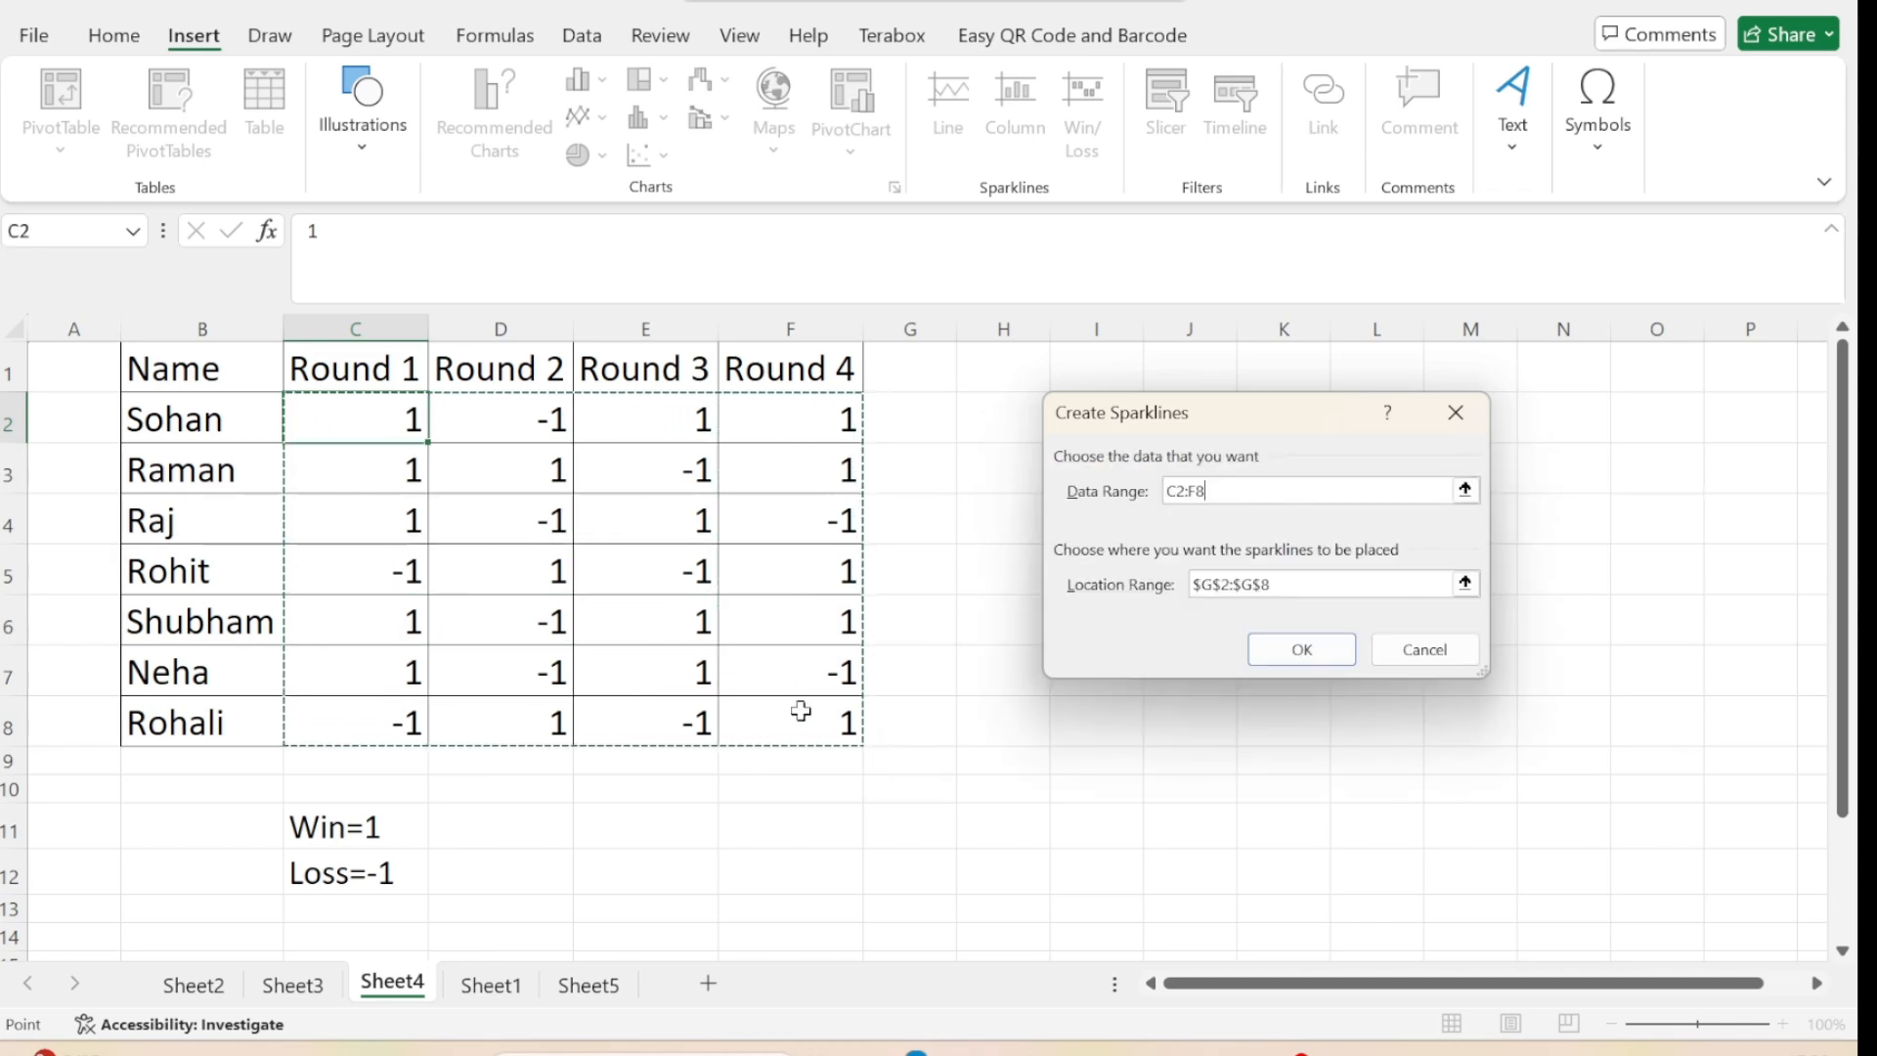
{"action": "left_click", "coordinate": [1301, 651]}
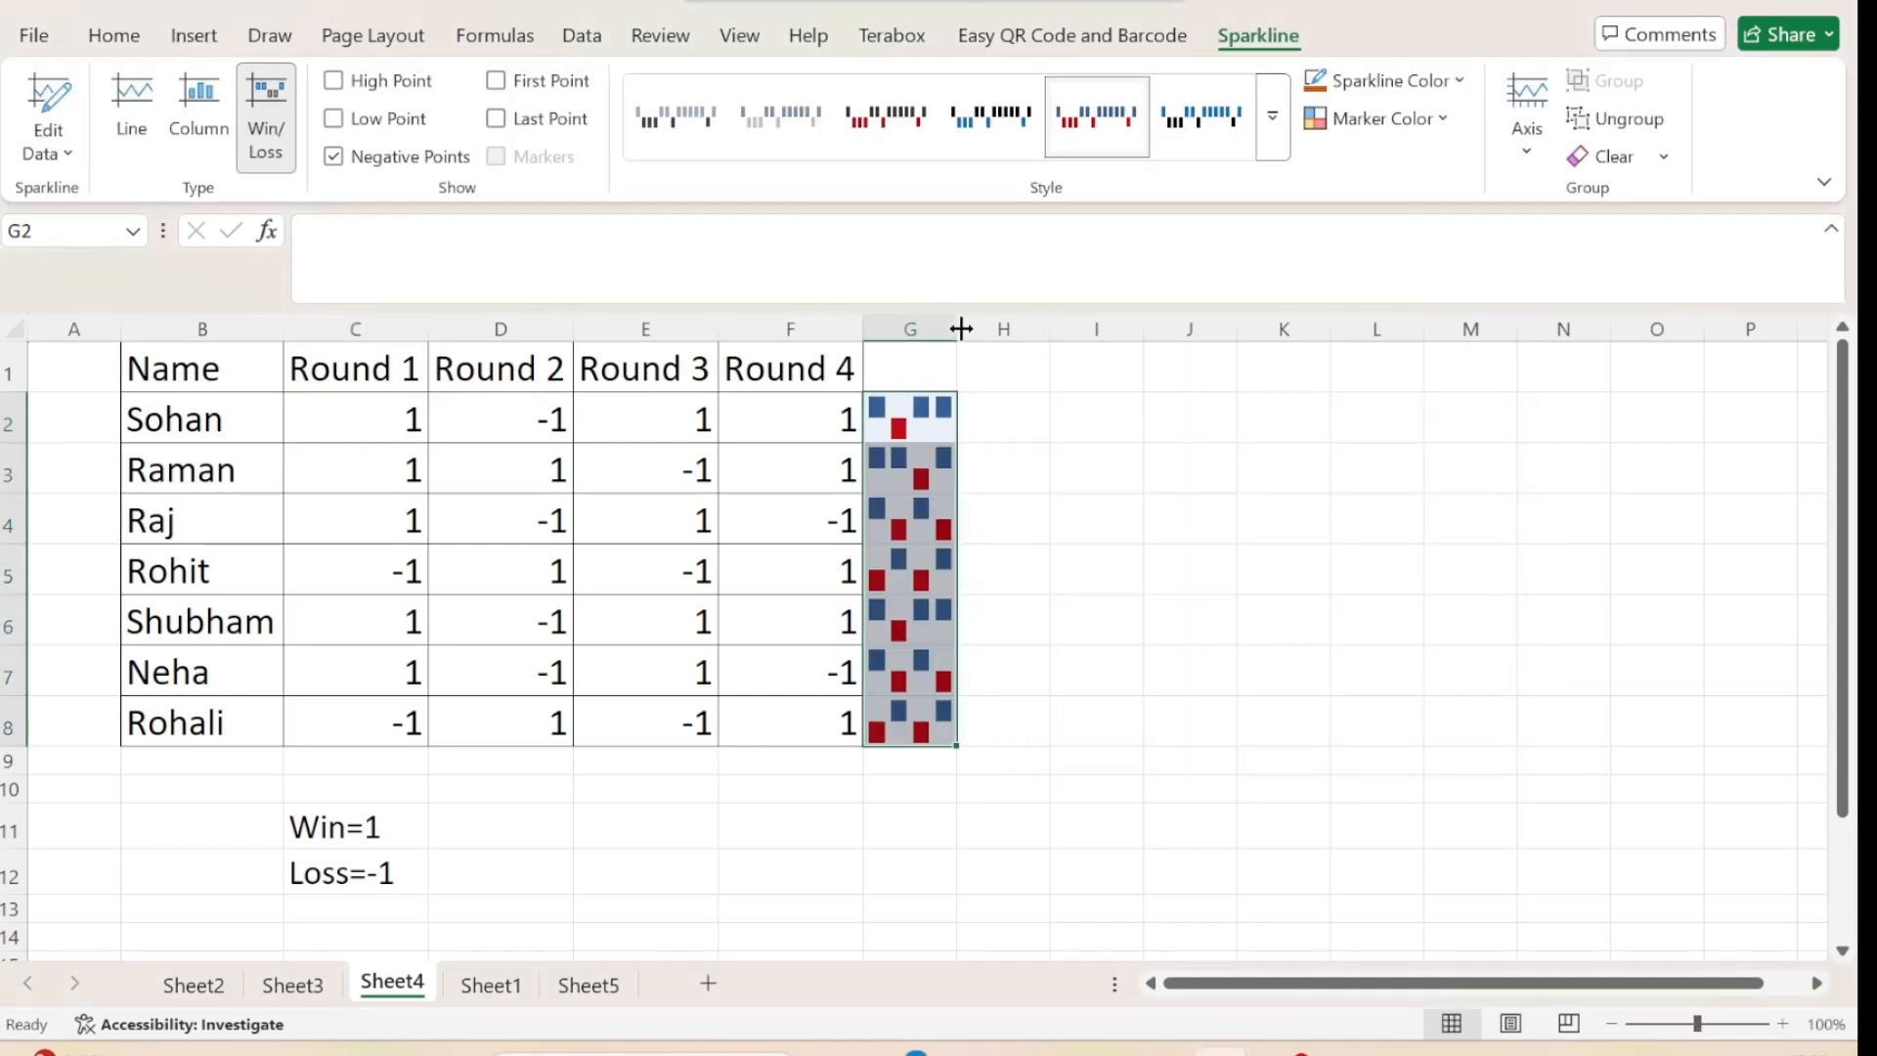
Widen column G to more than double its width and compare row 8's sparkline with its Round 1 and Round 3 results.
{"action": "left_click_drag", "start_coordinate": [961, 329], "coordinate": [1104, 339]}
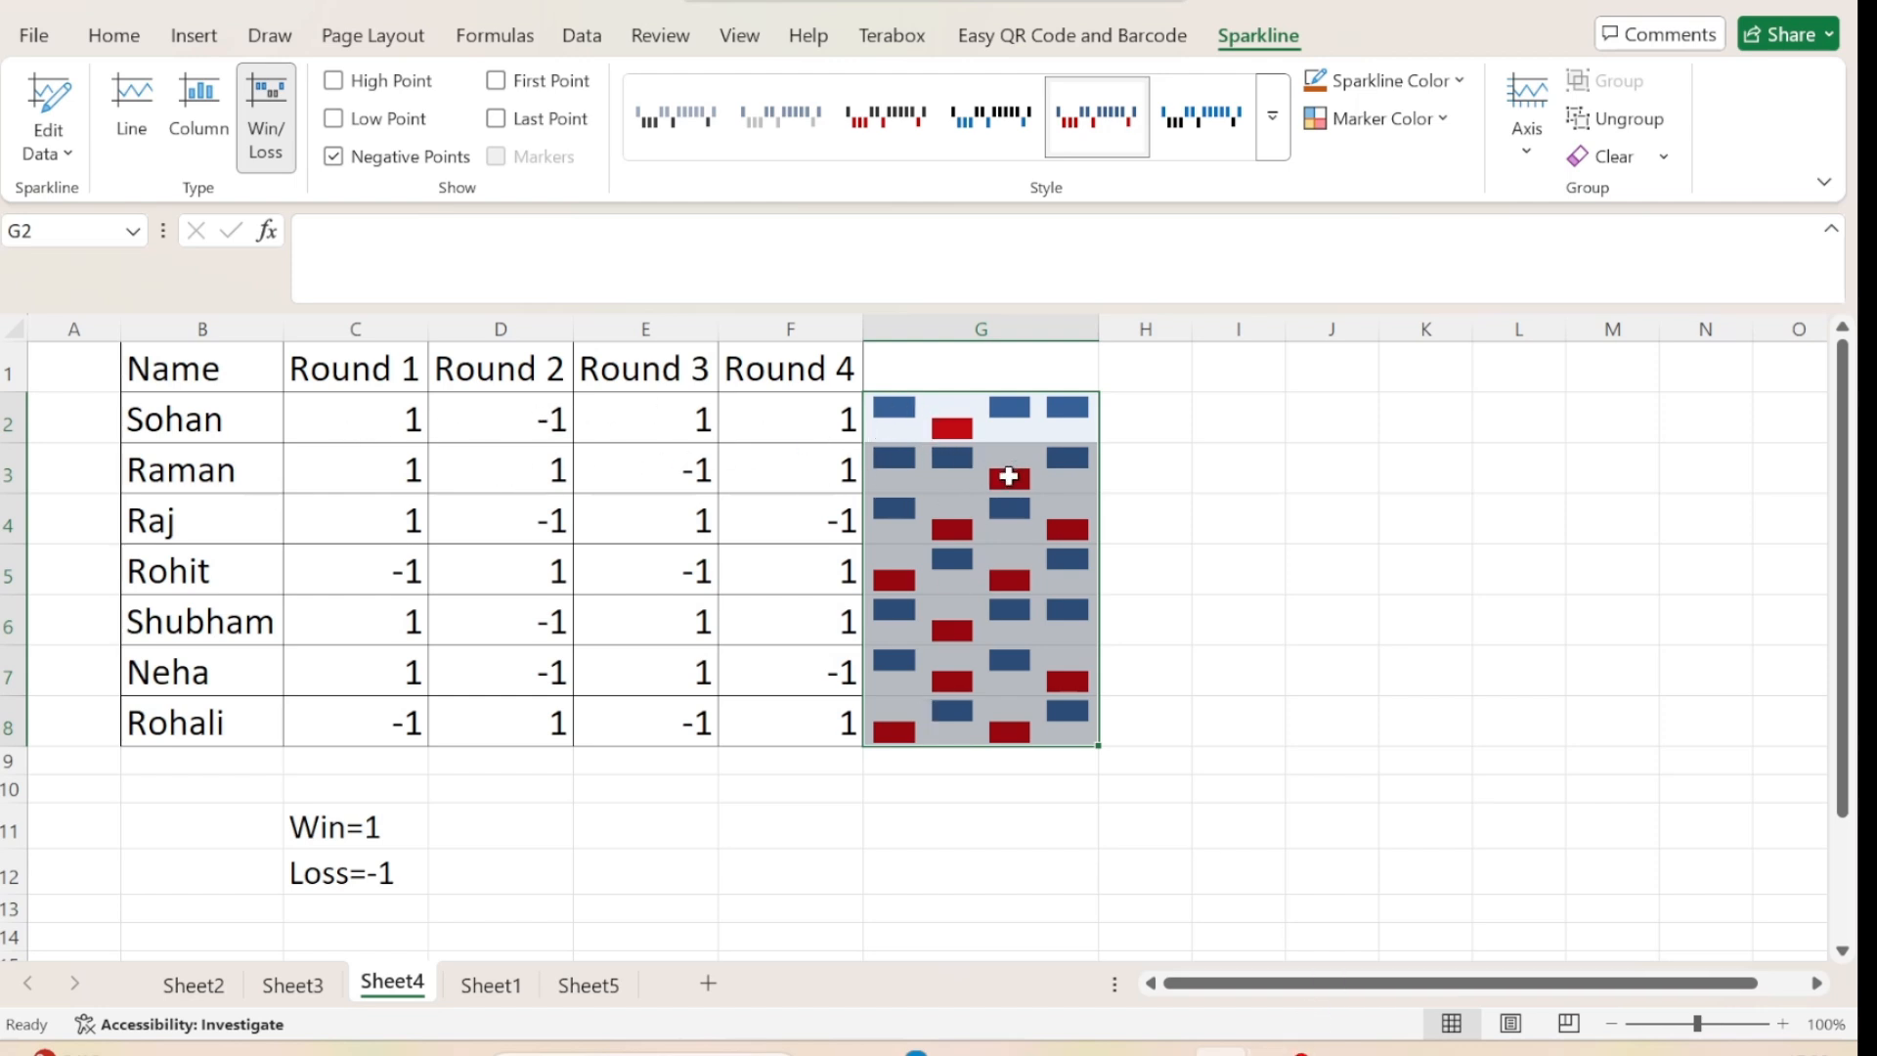
{"action": "left_click", "coordinate": [1261, 499]}
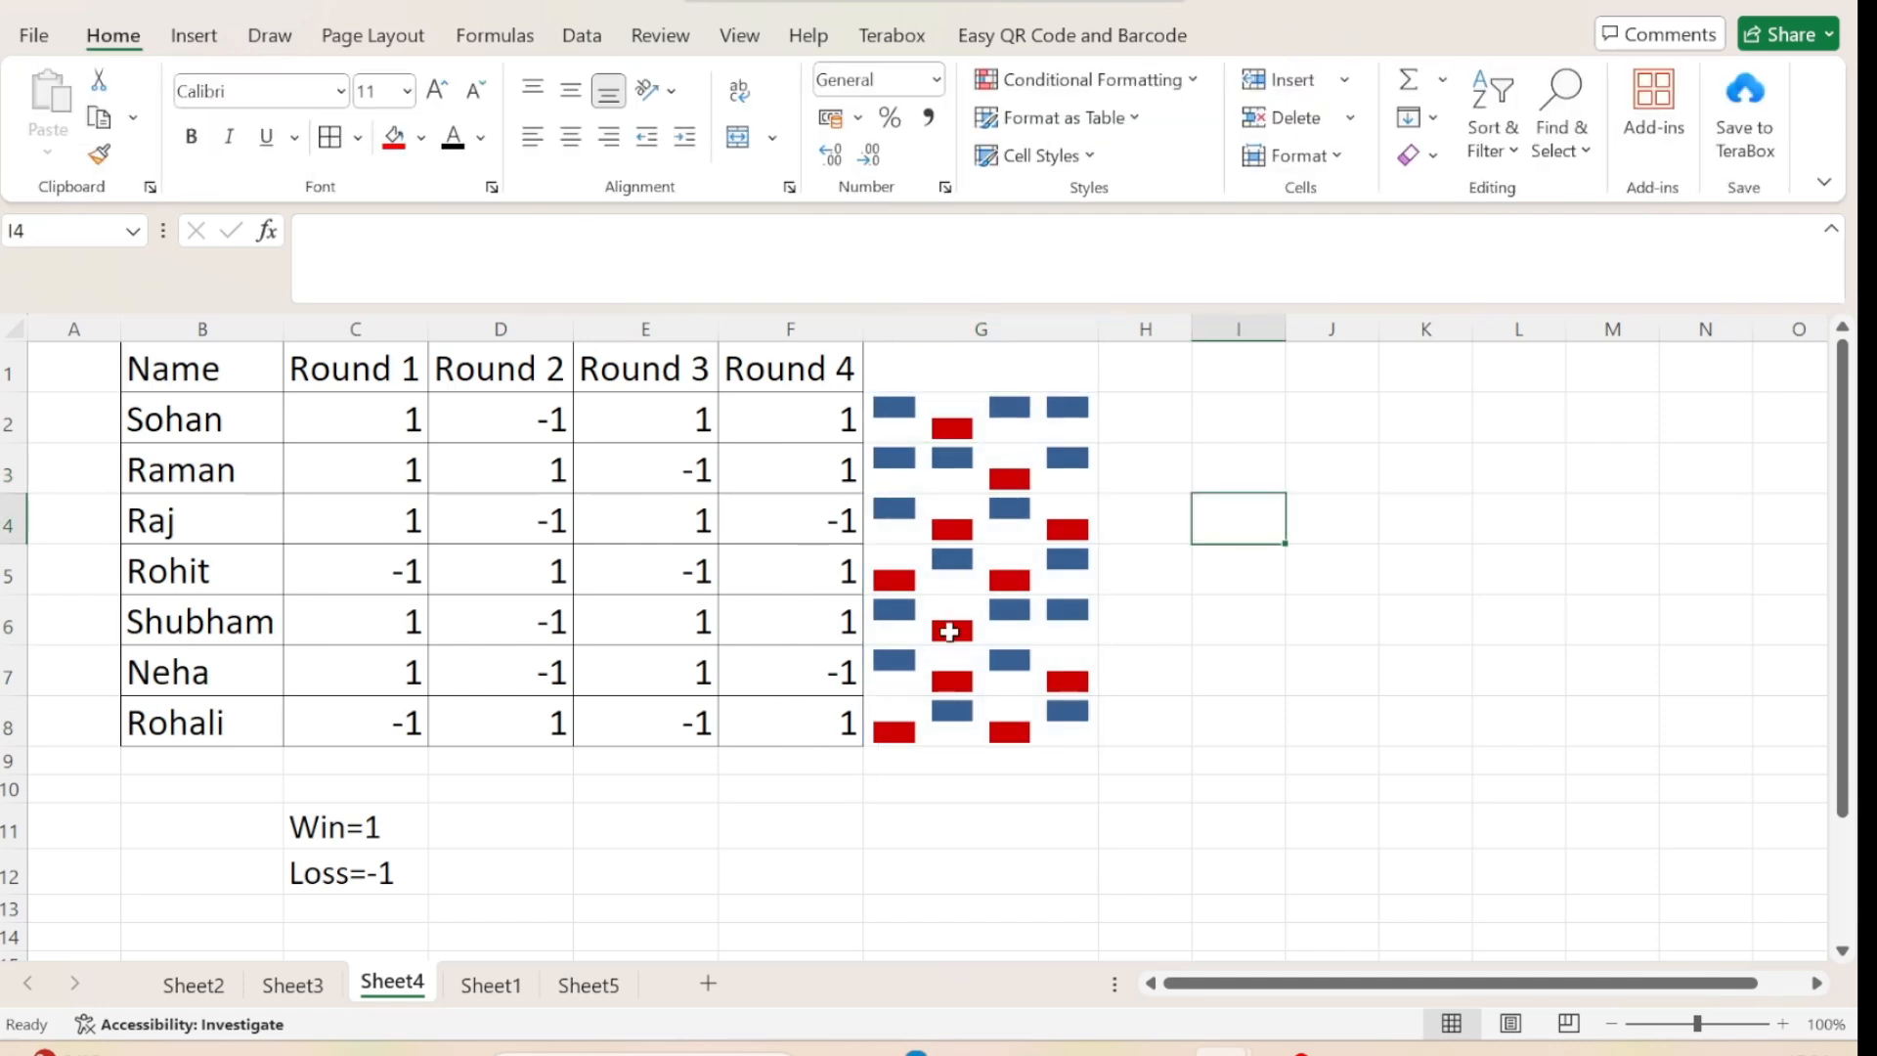
{"action": "left_click", "coordinate": [388, 727]}
{"action": "left_click", "coordinate": [665, 726]}
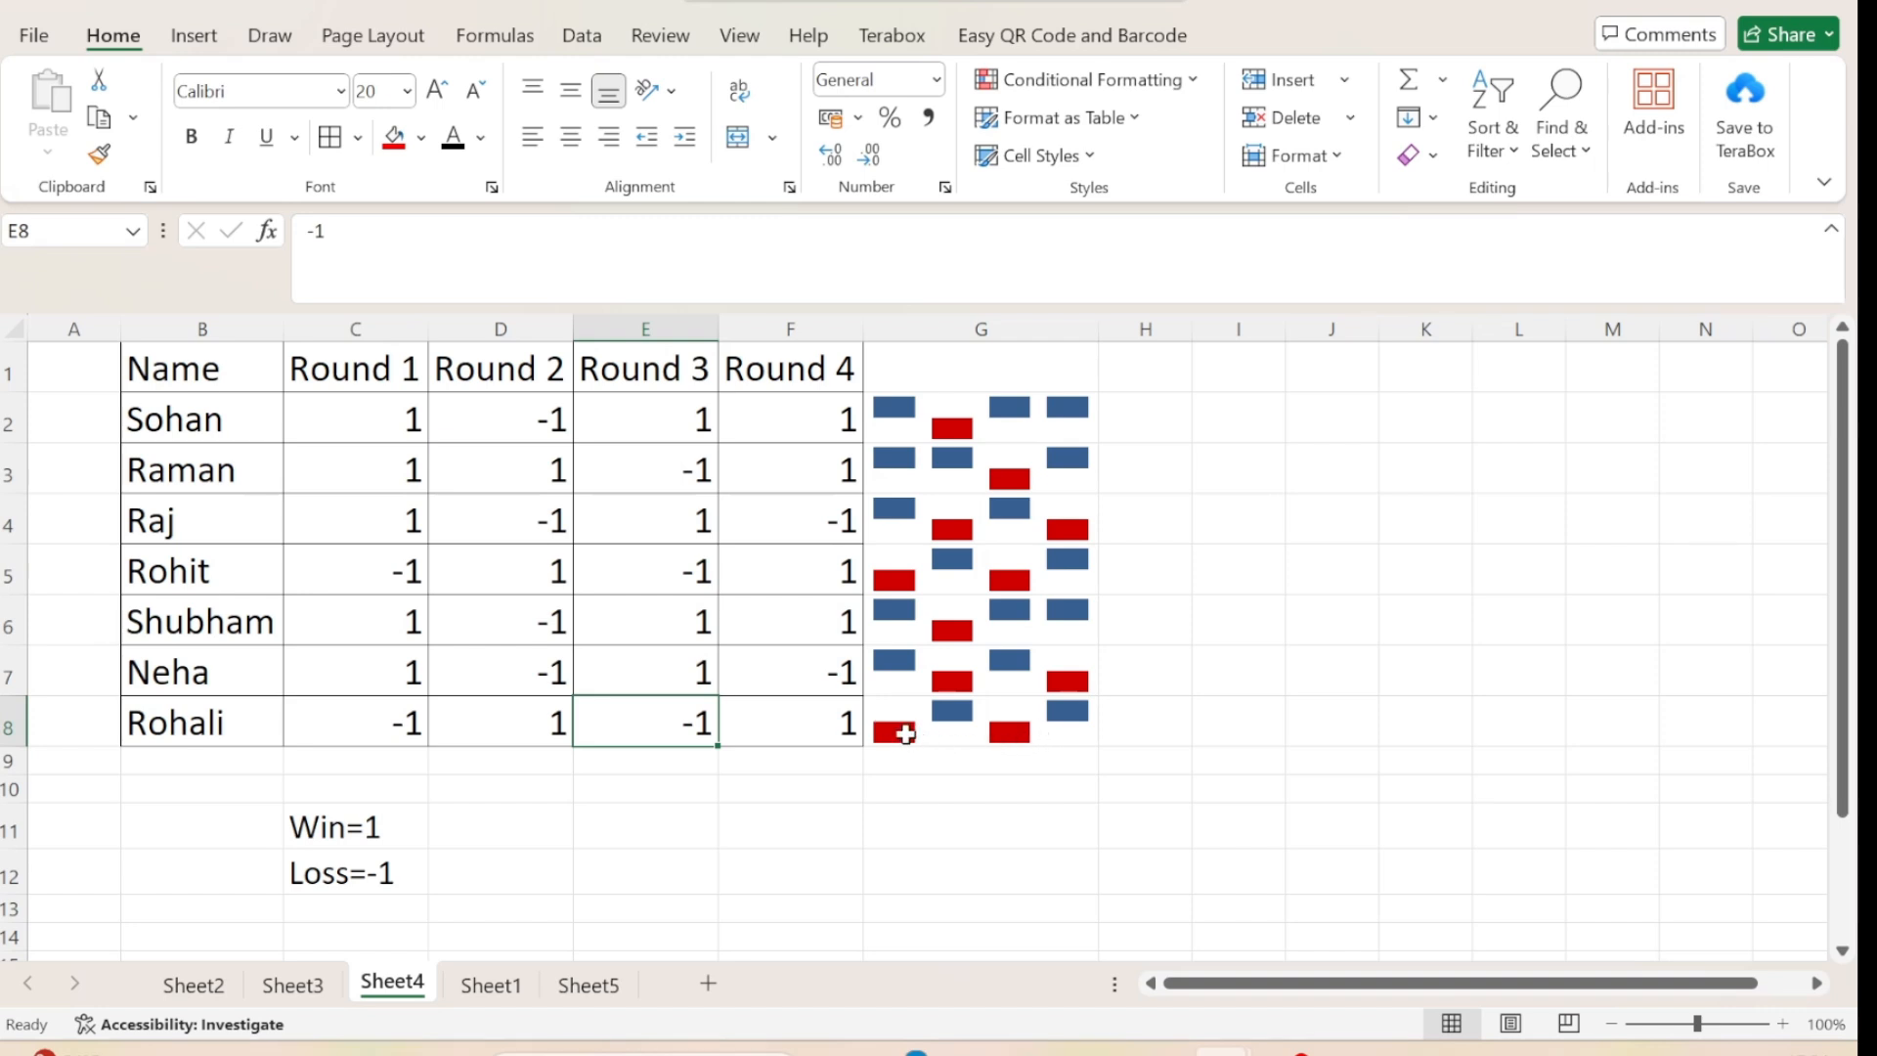
{"action": "left_click", "coordinate": [1284, 477]}
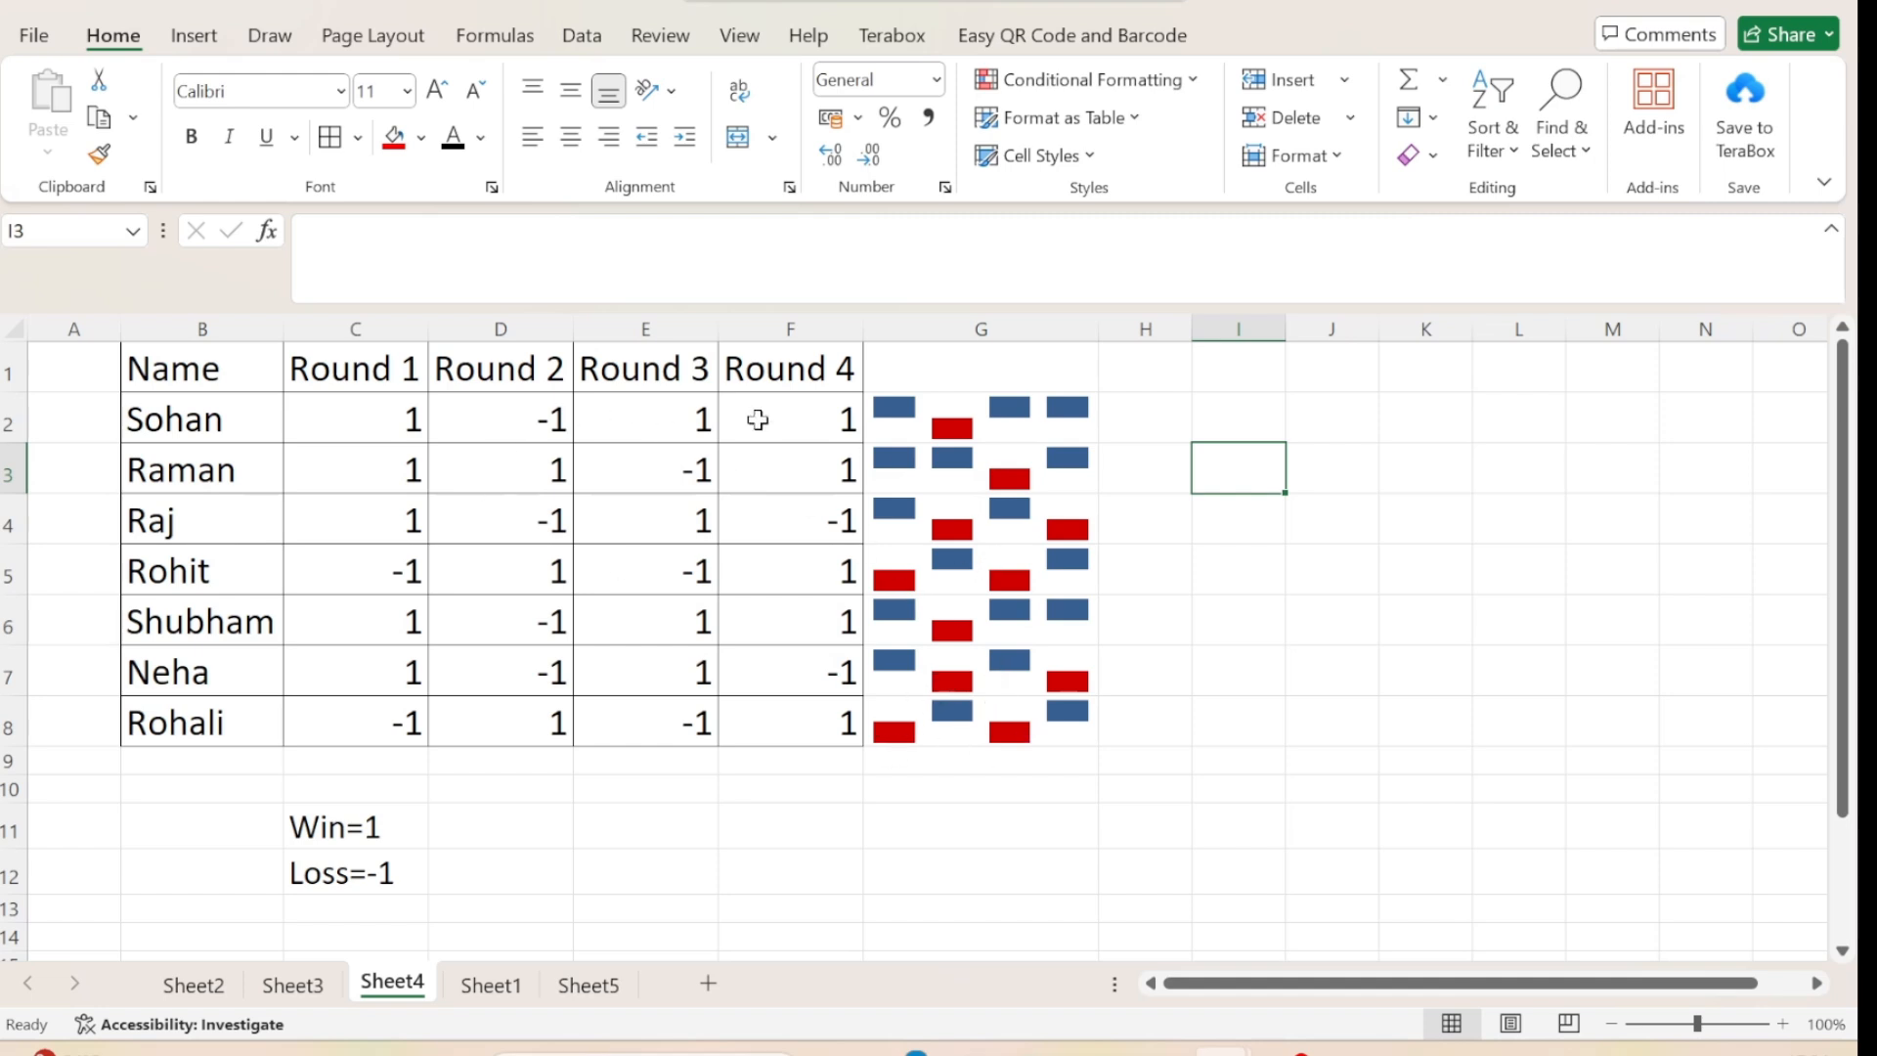
Try the black-and-red and black-and-blue styles on the win/loss sparklines, returning to blue with red negative points.
{"action": "left_click", "coordinate": [180, 41]}
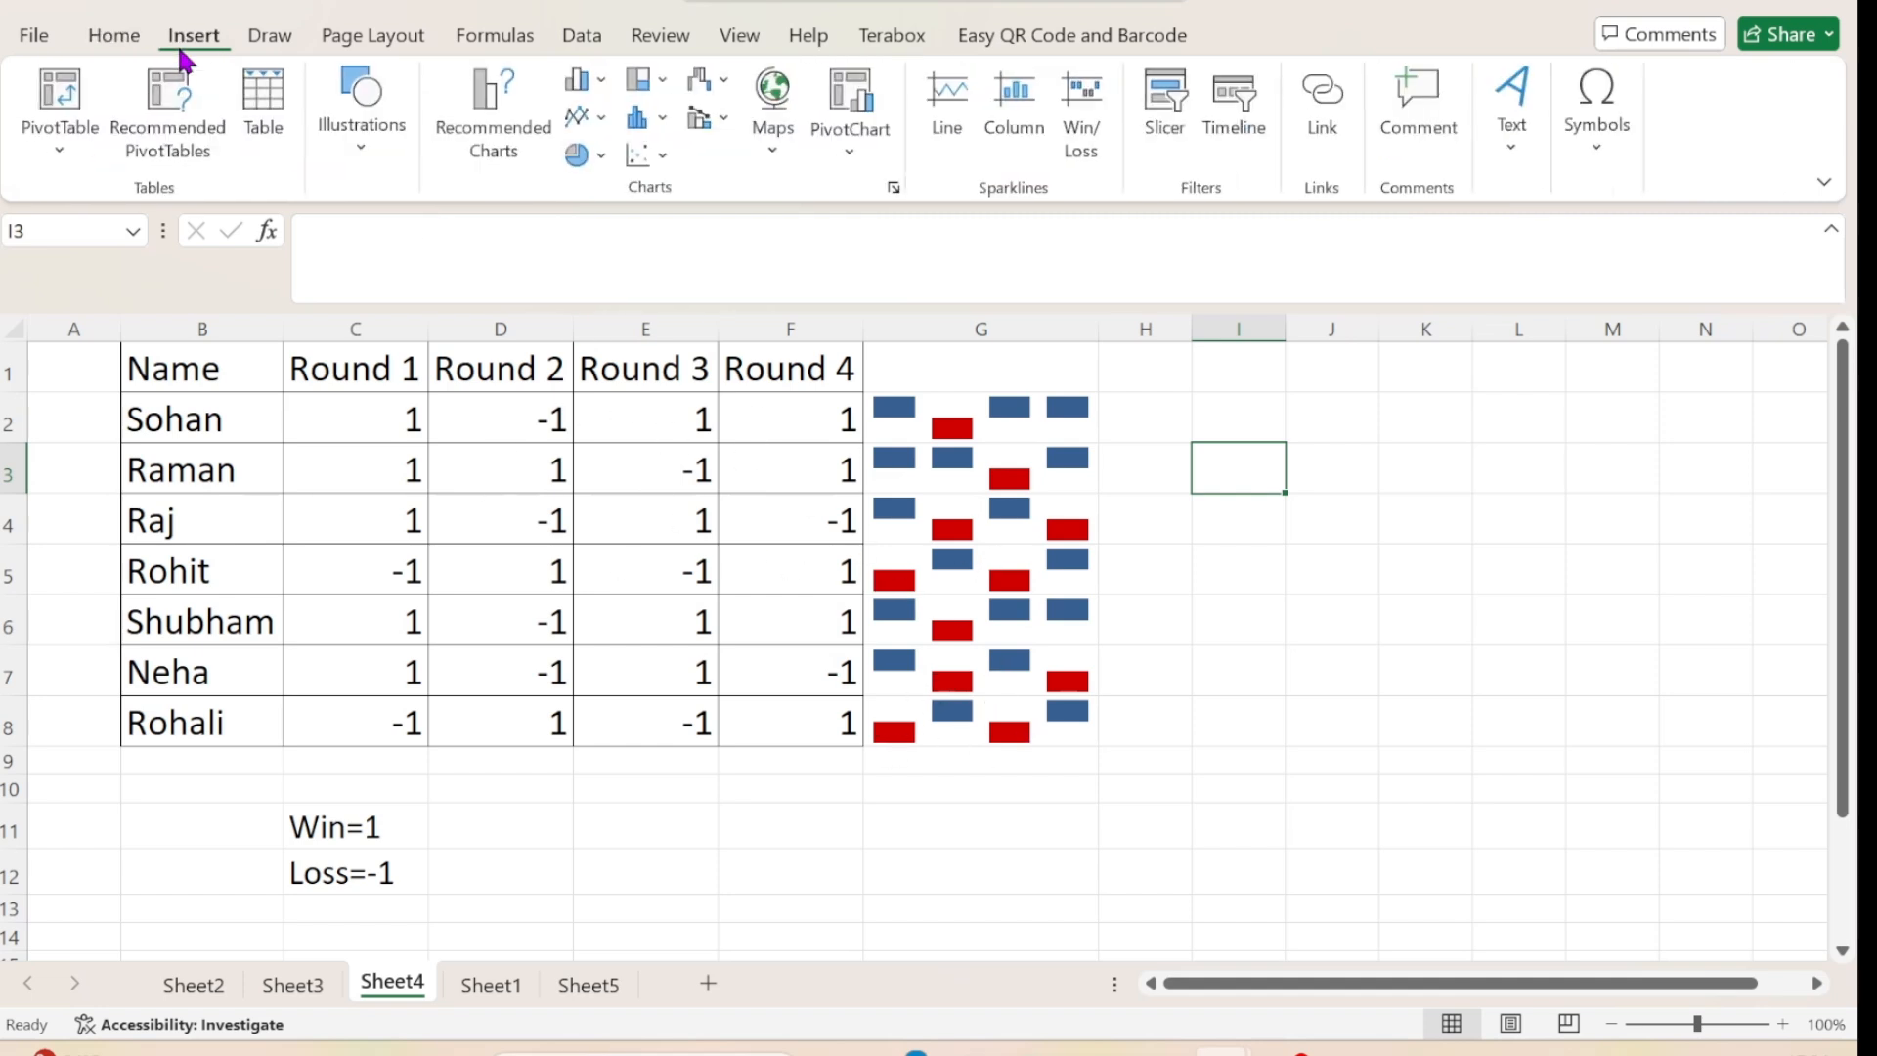
{"action": "left_click", "coordinate": [930, 528]}
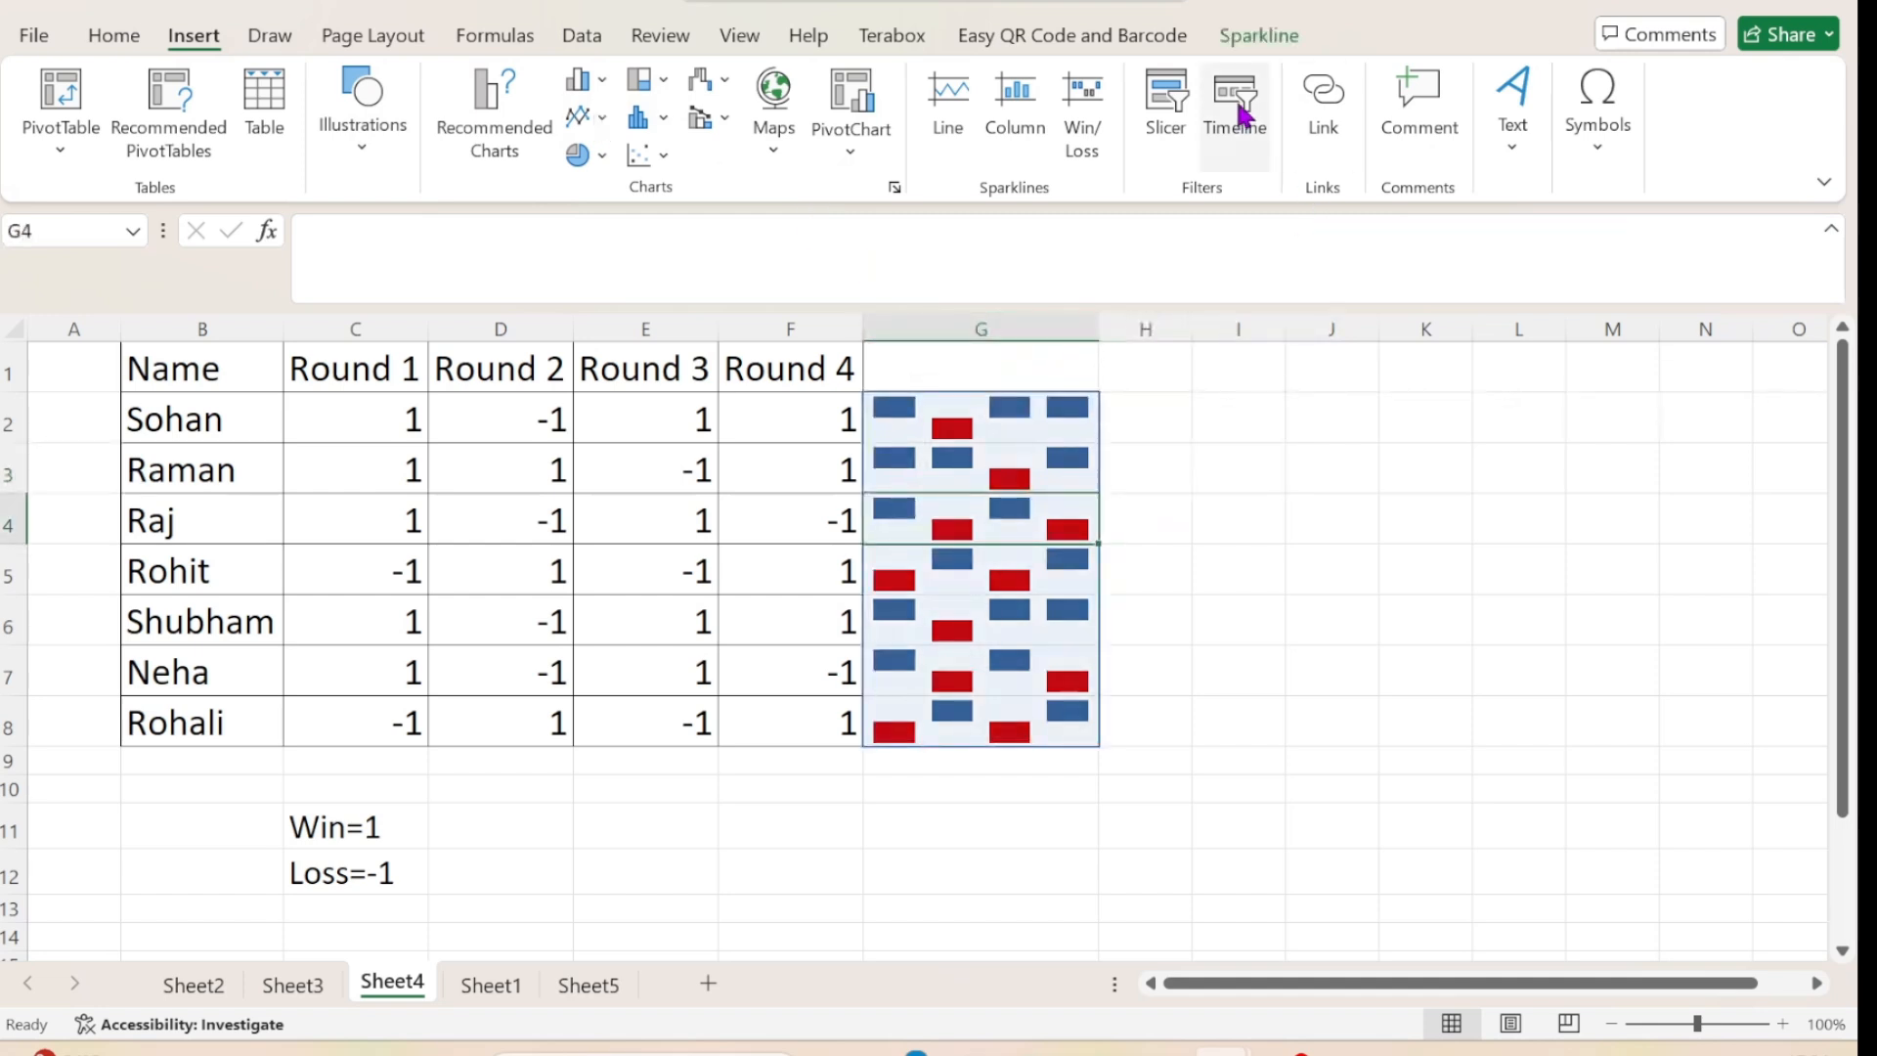
{"action": "left_click", "coordinate": [1259, 36]}
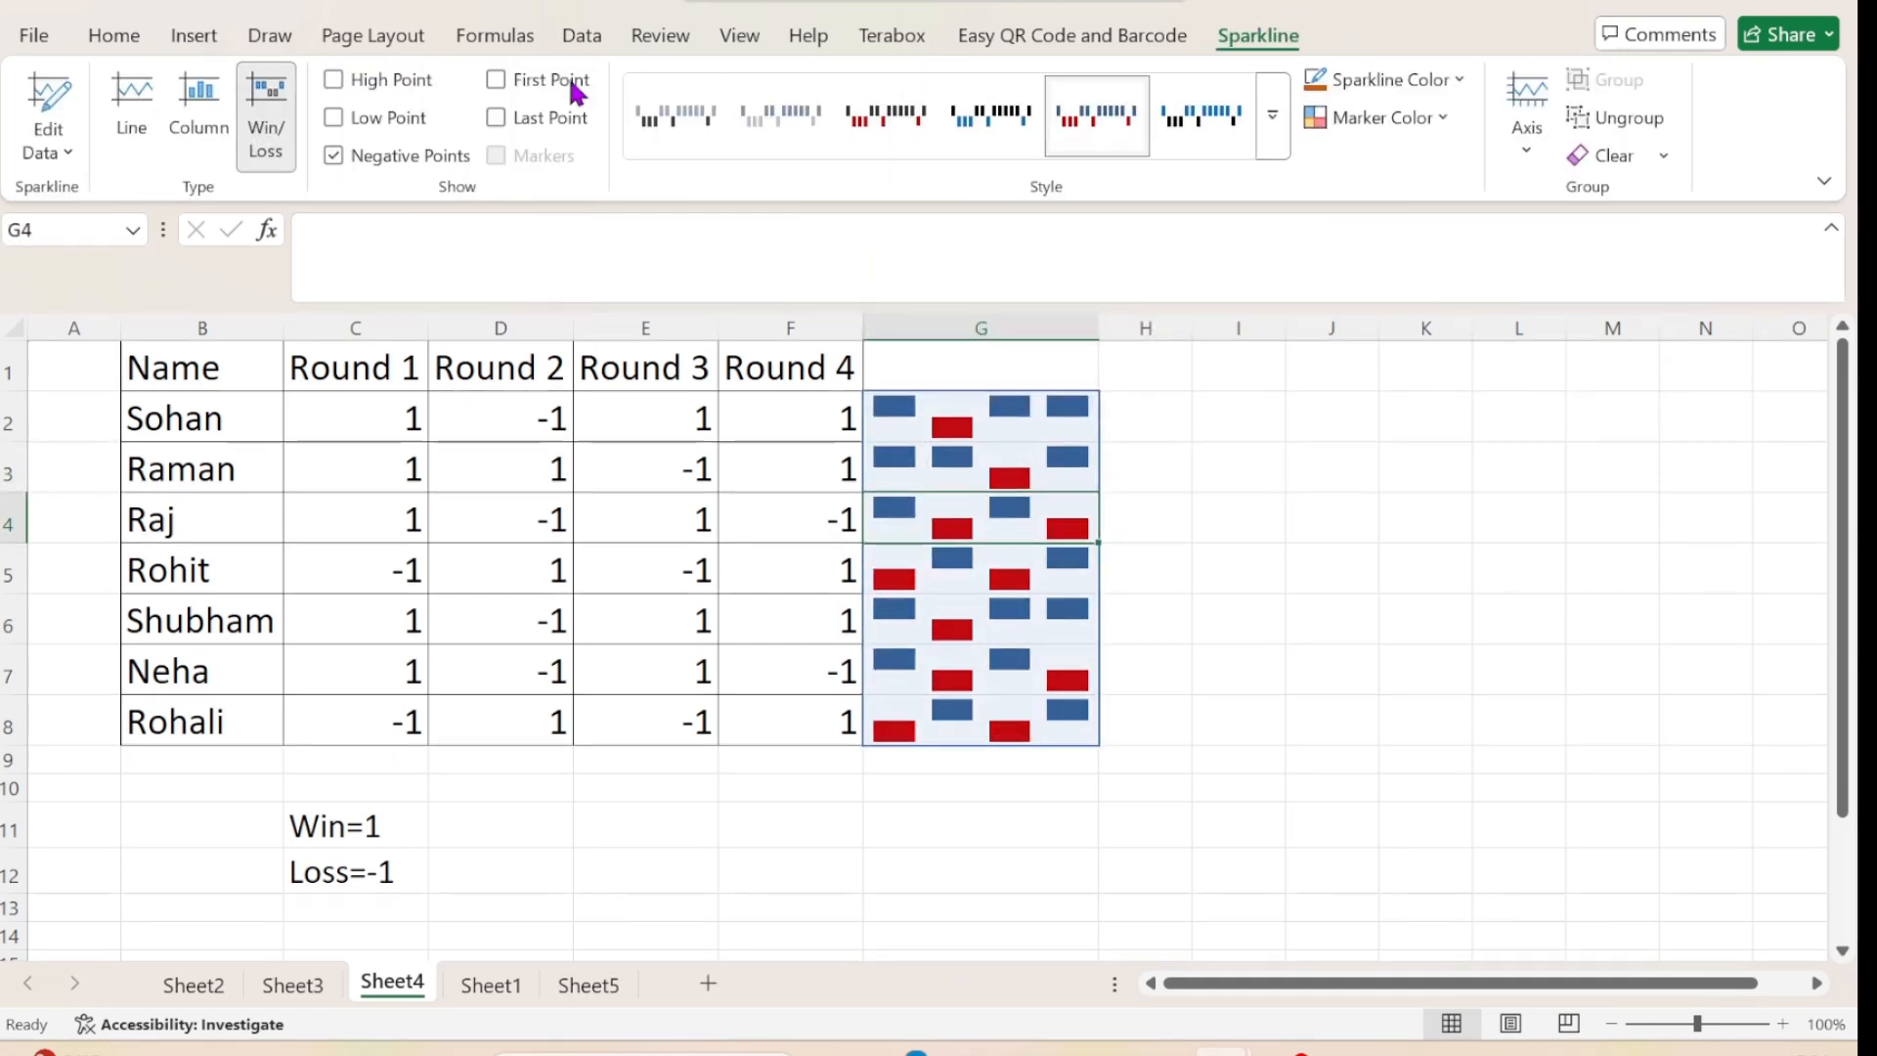
{"action": "left_click", "coordinate": [864, 80]}
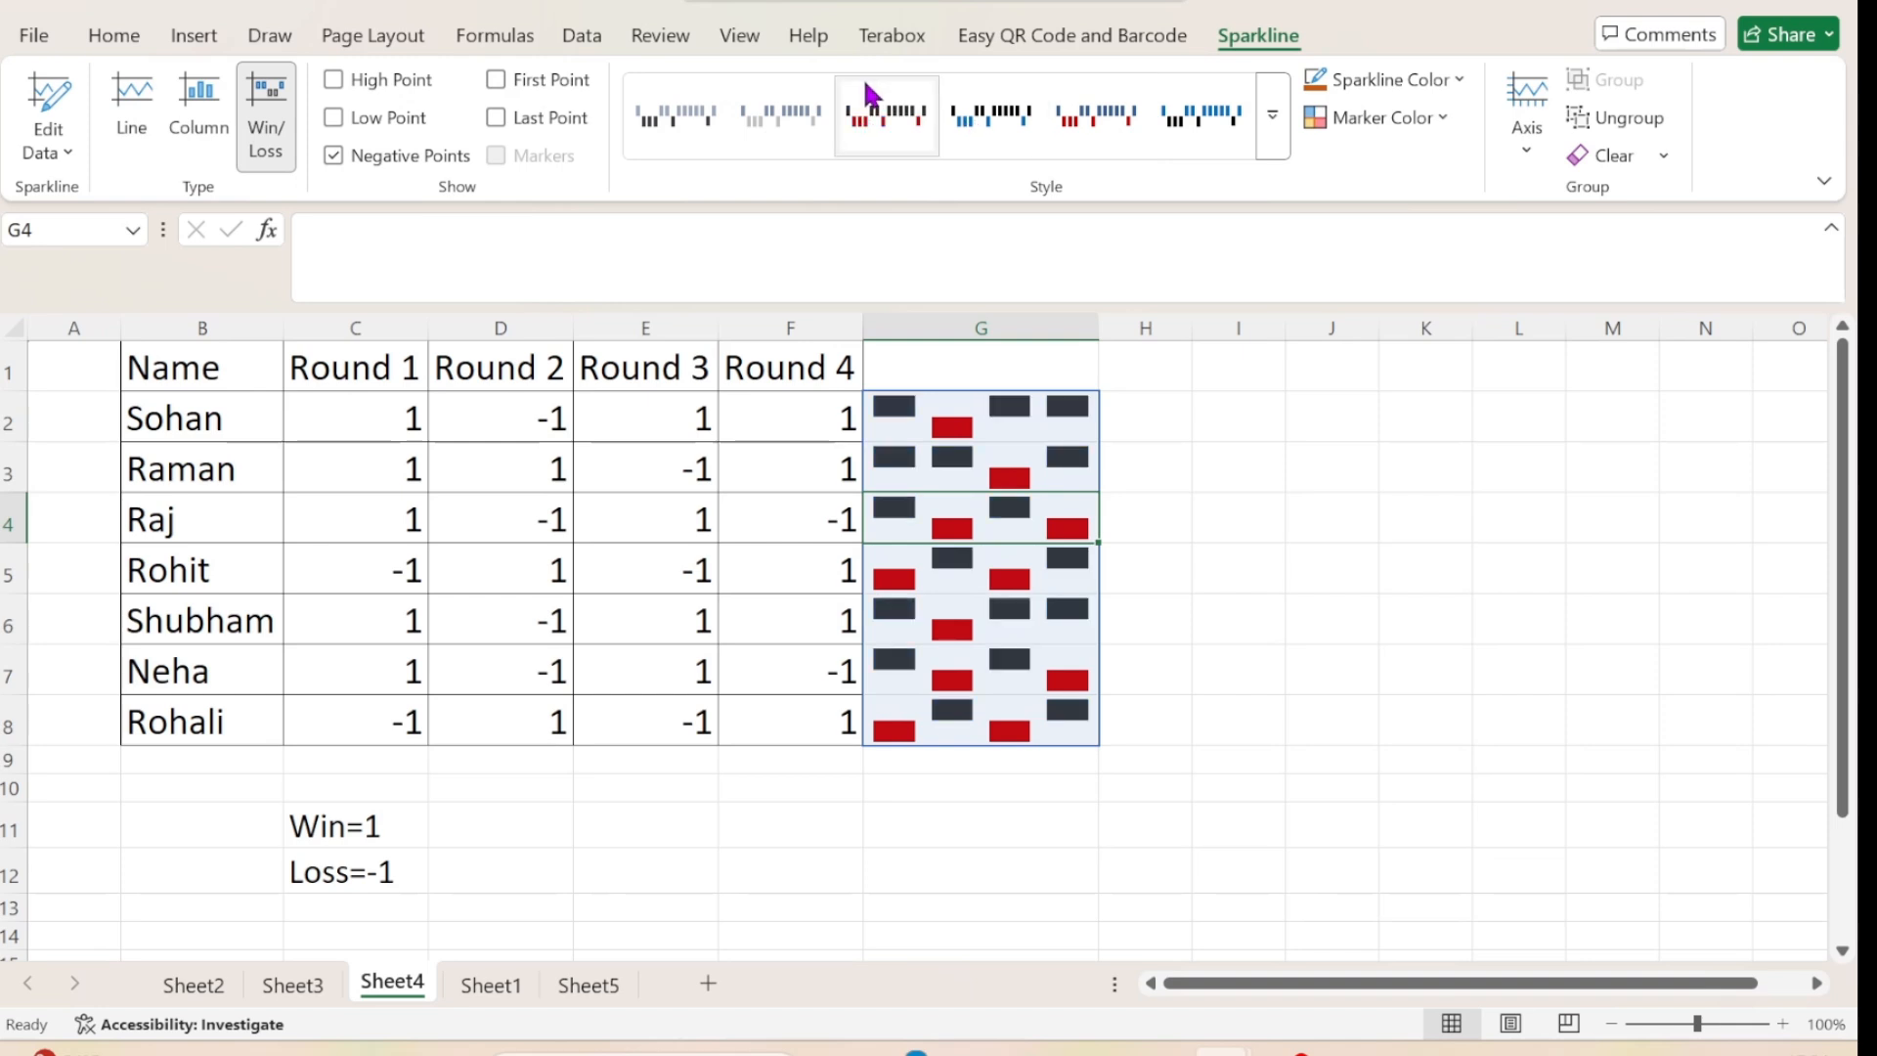
{"action": "left_click", "coordinate": [997, 126]}
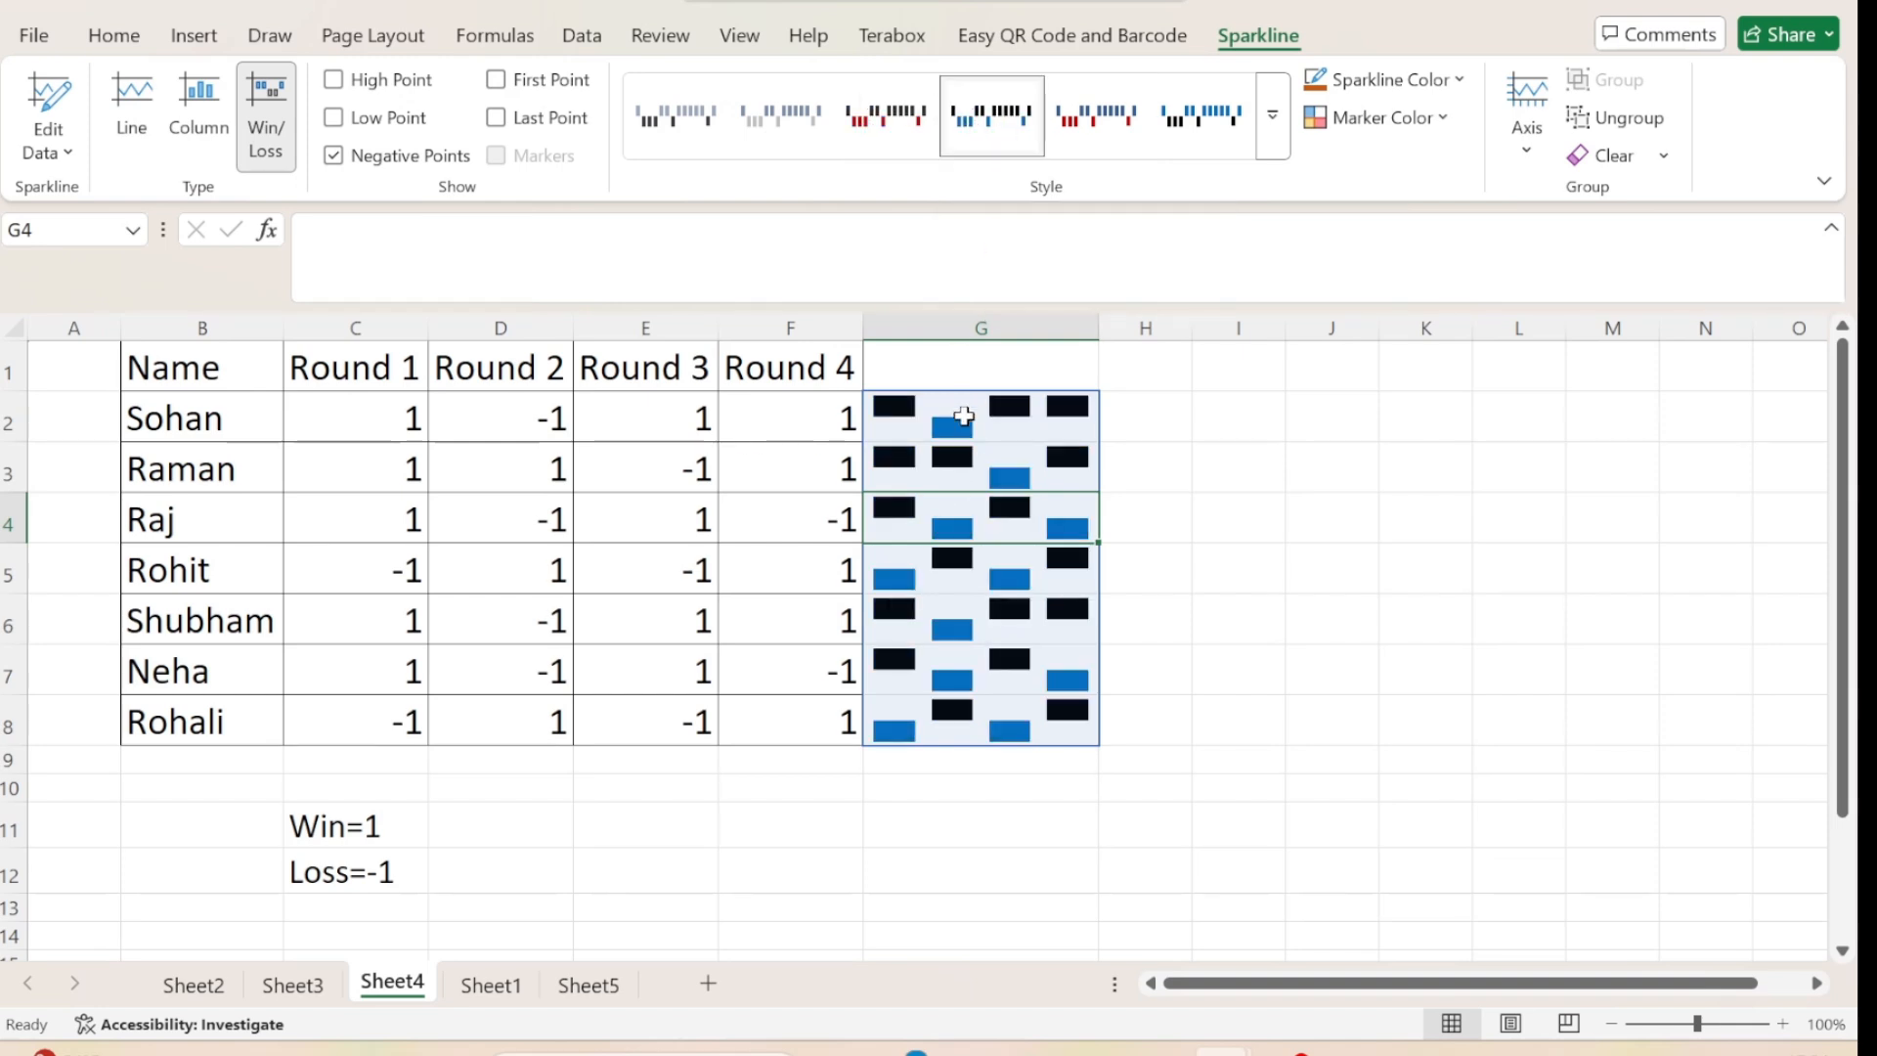
{"action": "left_click", "coordinate": [1108, 127]}
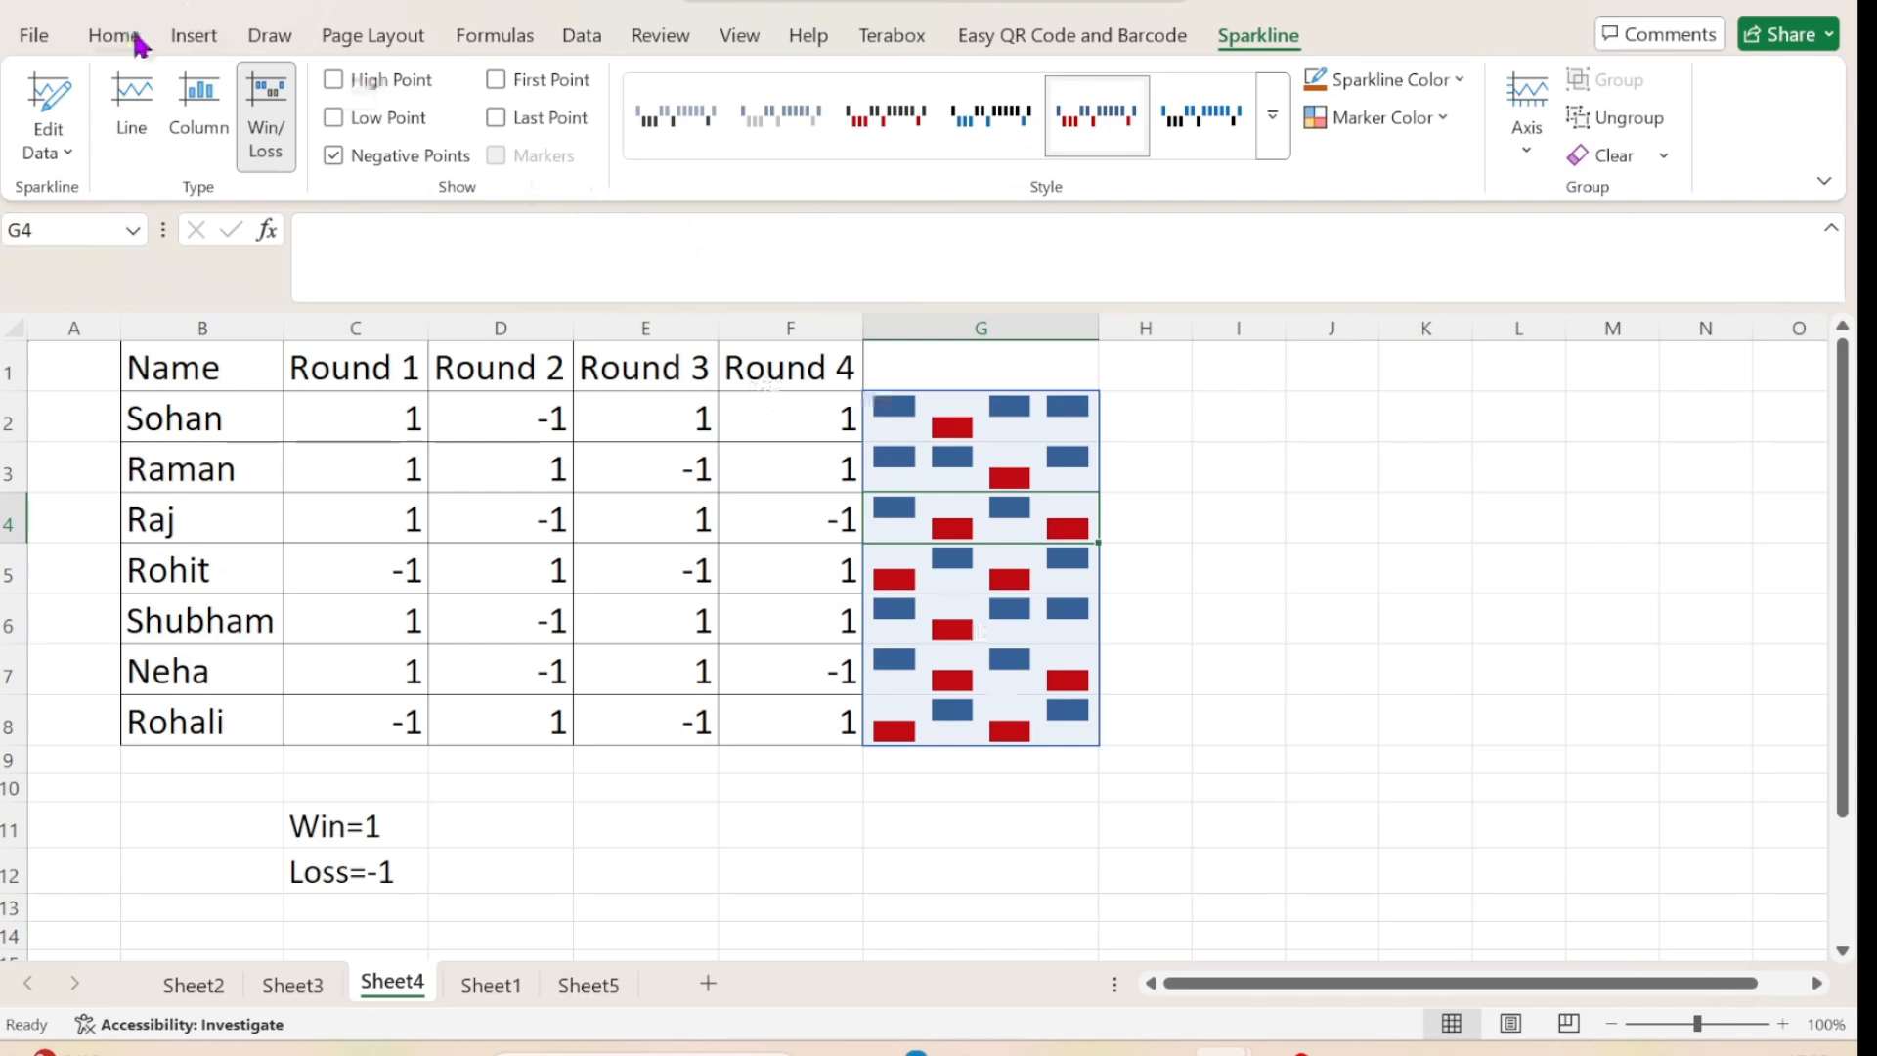
Enter a person's first name in cell I4, beside the win/loss table on Sheet4.
{"action": "left_click", "coordinate": [199, 37]}
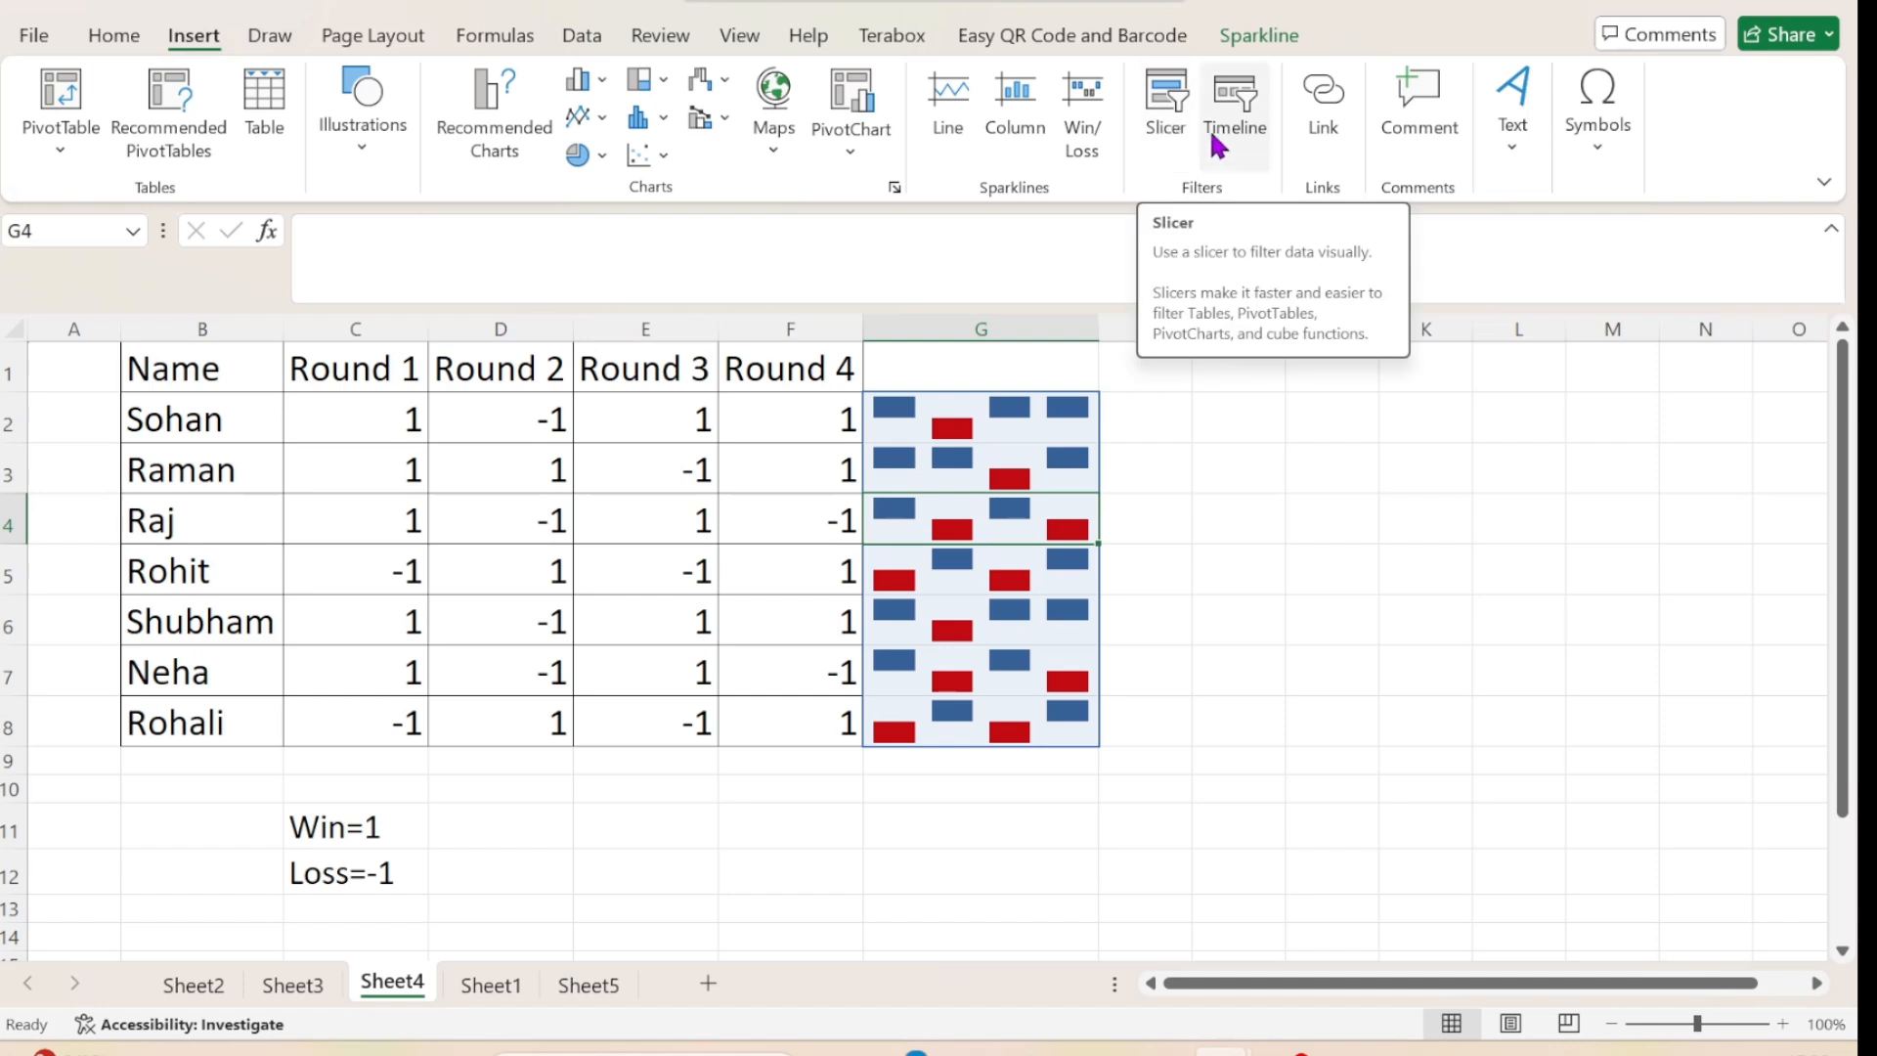
{"action": "left_click", "coordinate": [1229, 506]}
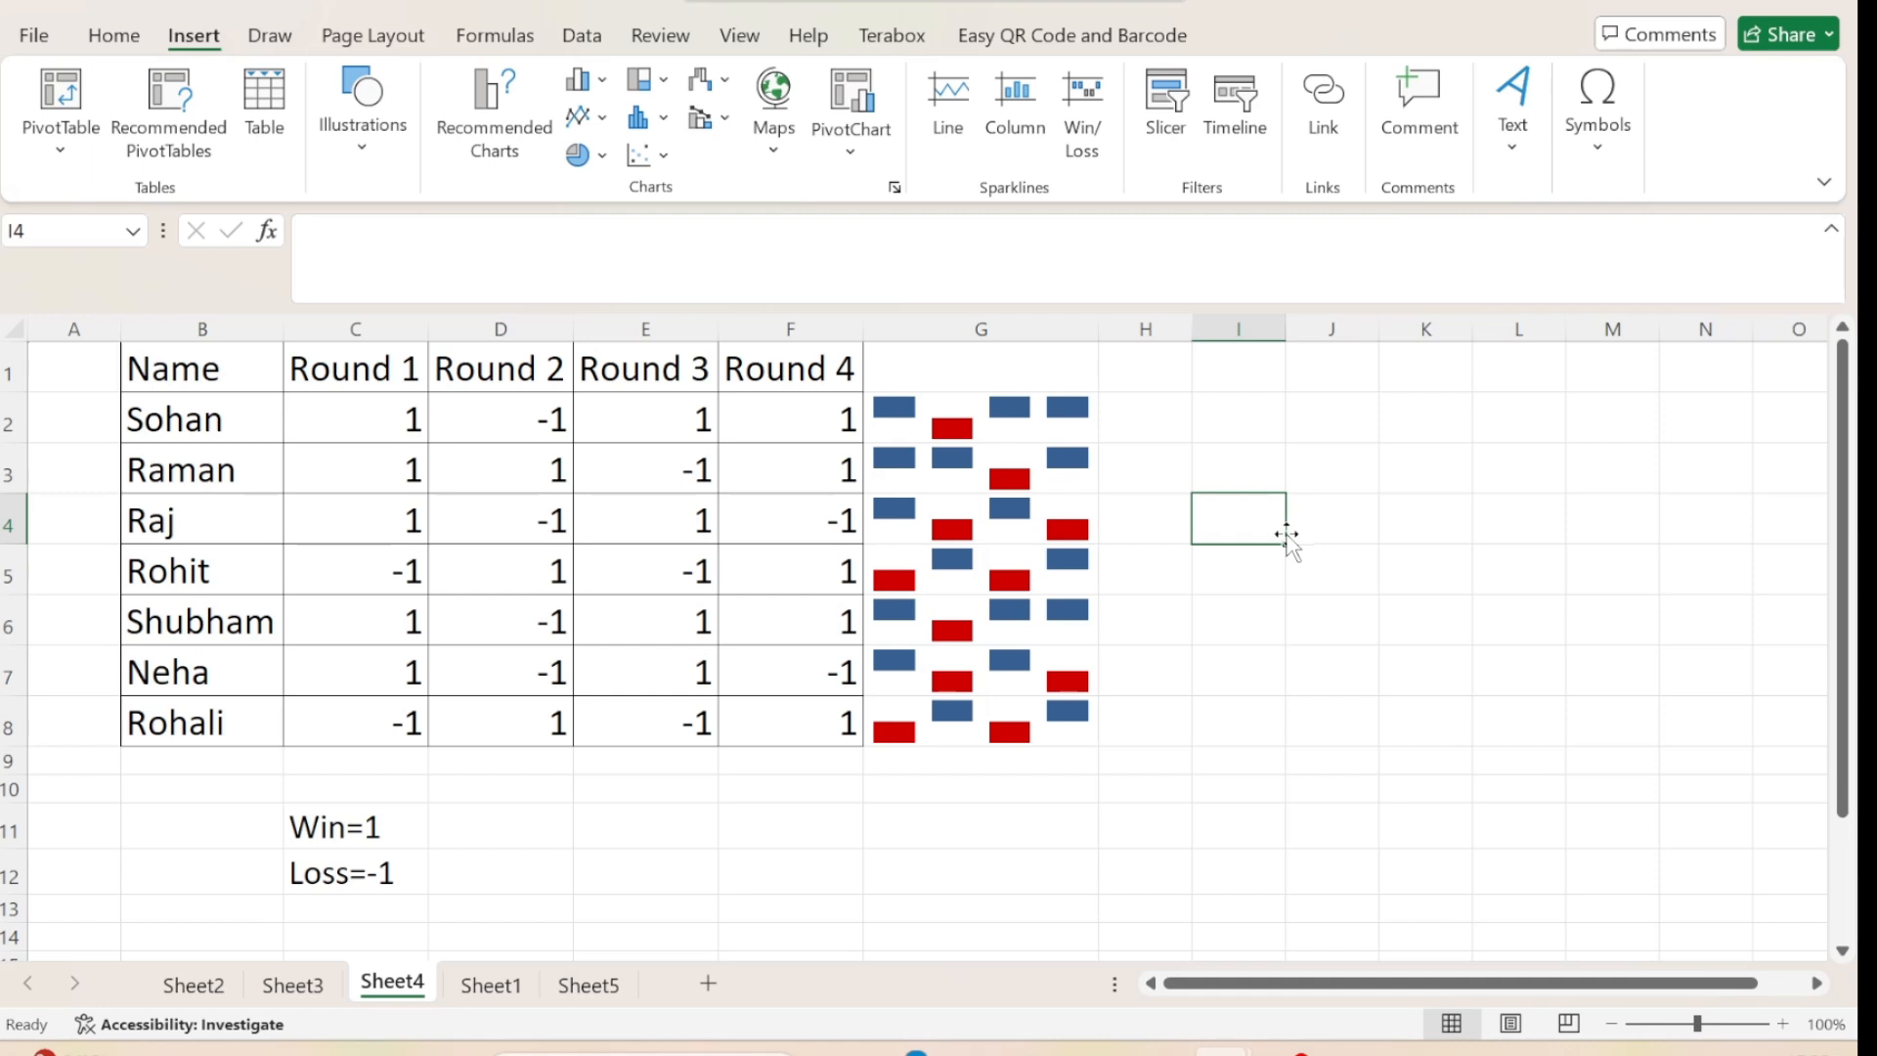
{"action": "type", "text": "Nisha"}
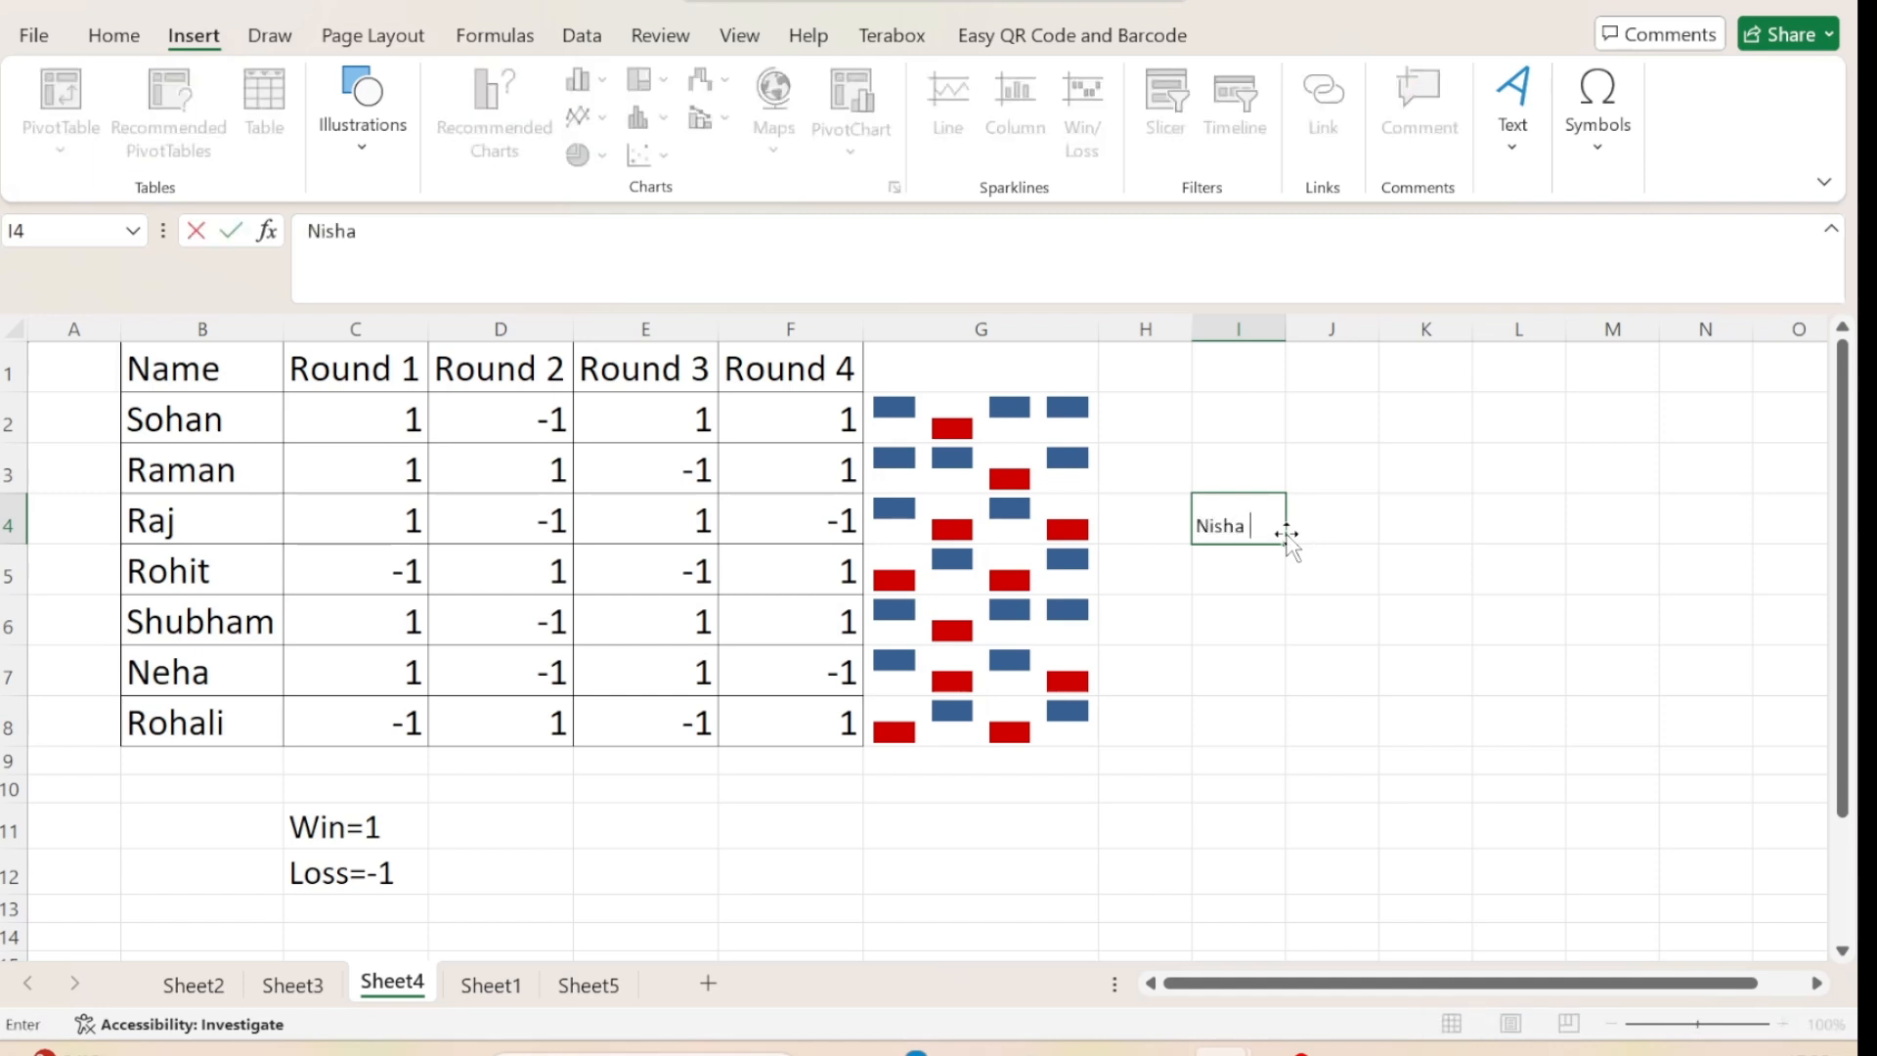
{"action": "left_click", "coordinate": [1408, 574]}
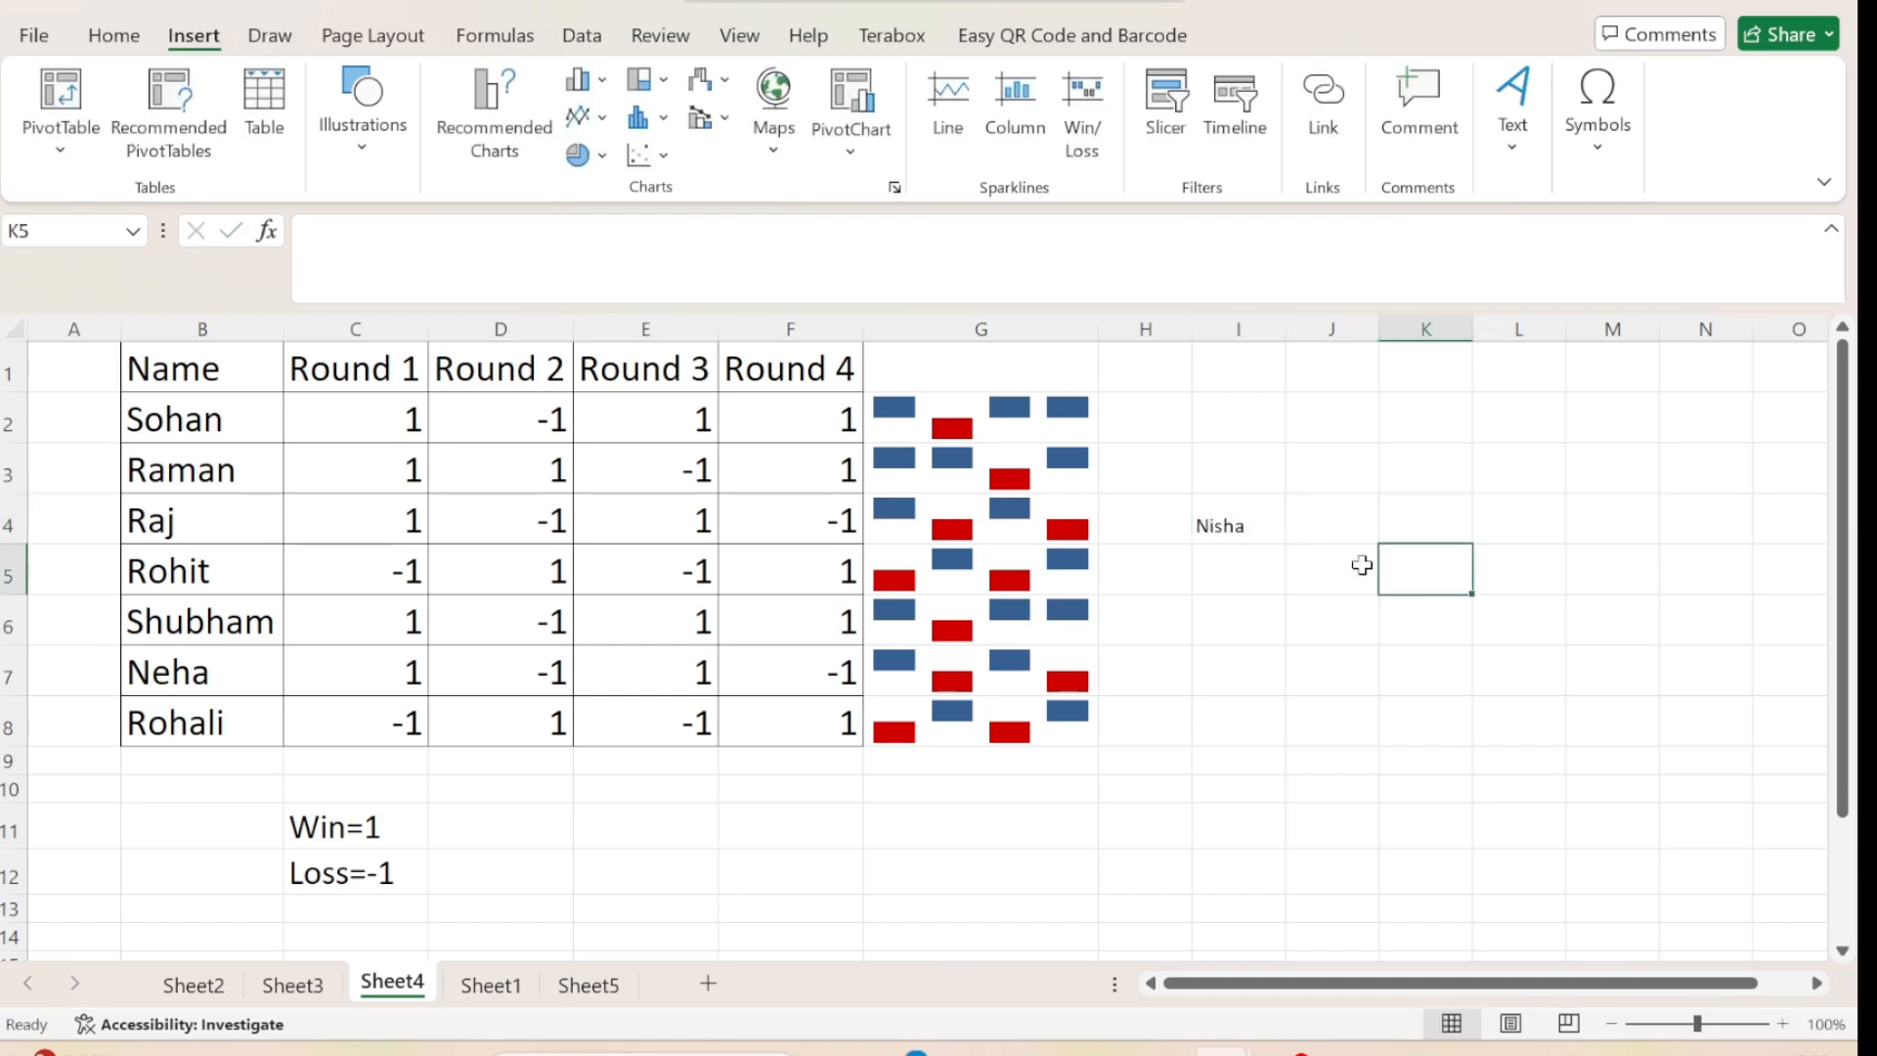
Link the name in cell I4 to the existing file "50 mcq neolithic english" in the Downloads folder.
{"action": "left_click", "coordinate": [1228, 533]}
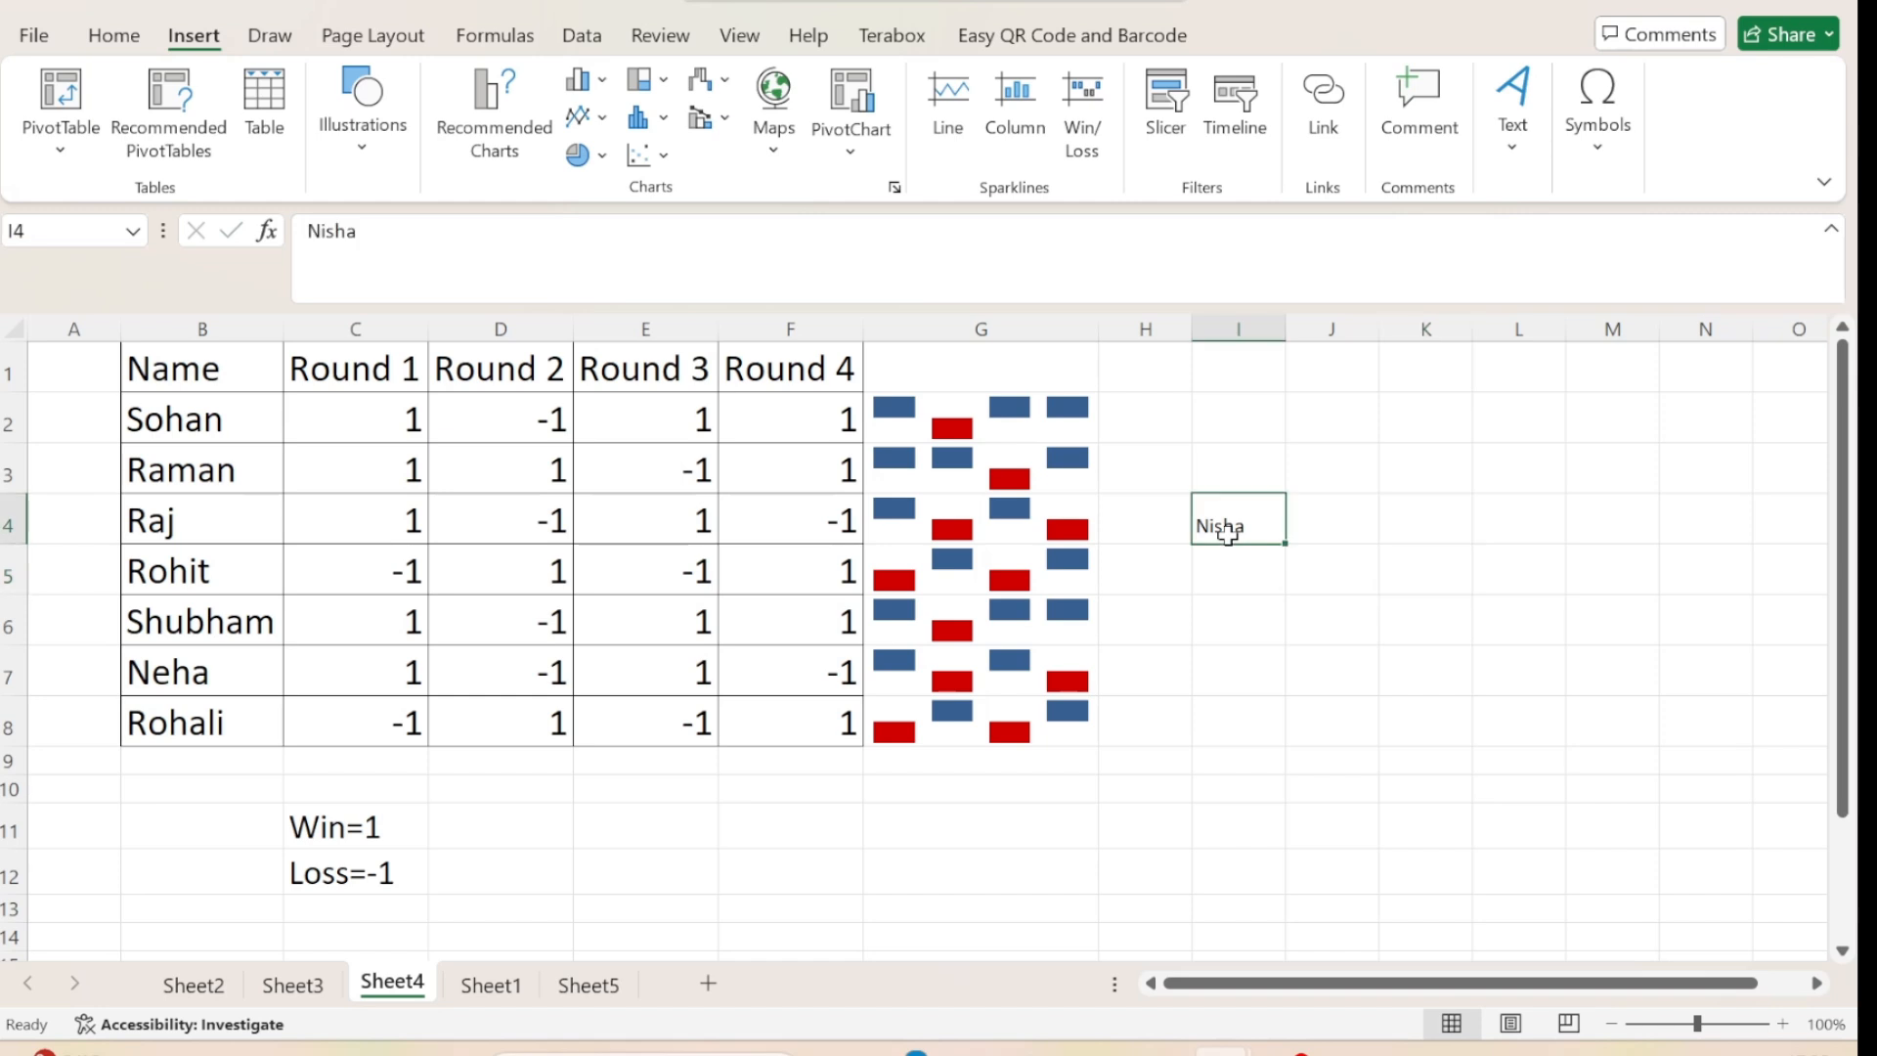
{"action": "left_click", "coordinate": [1325, 117]}
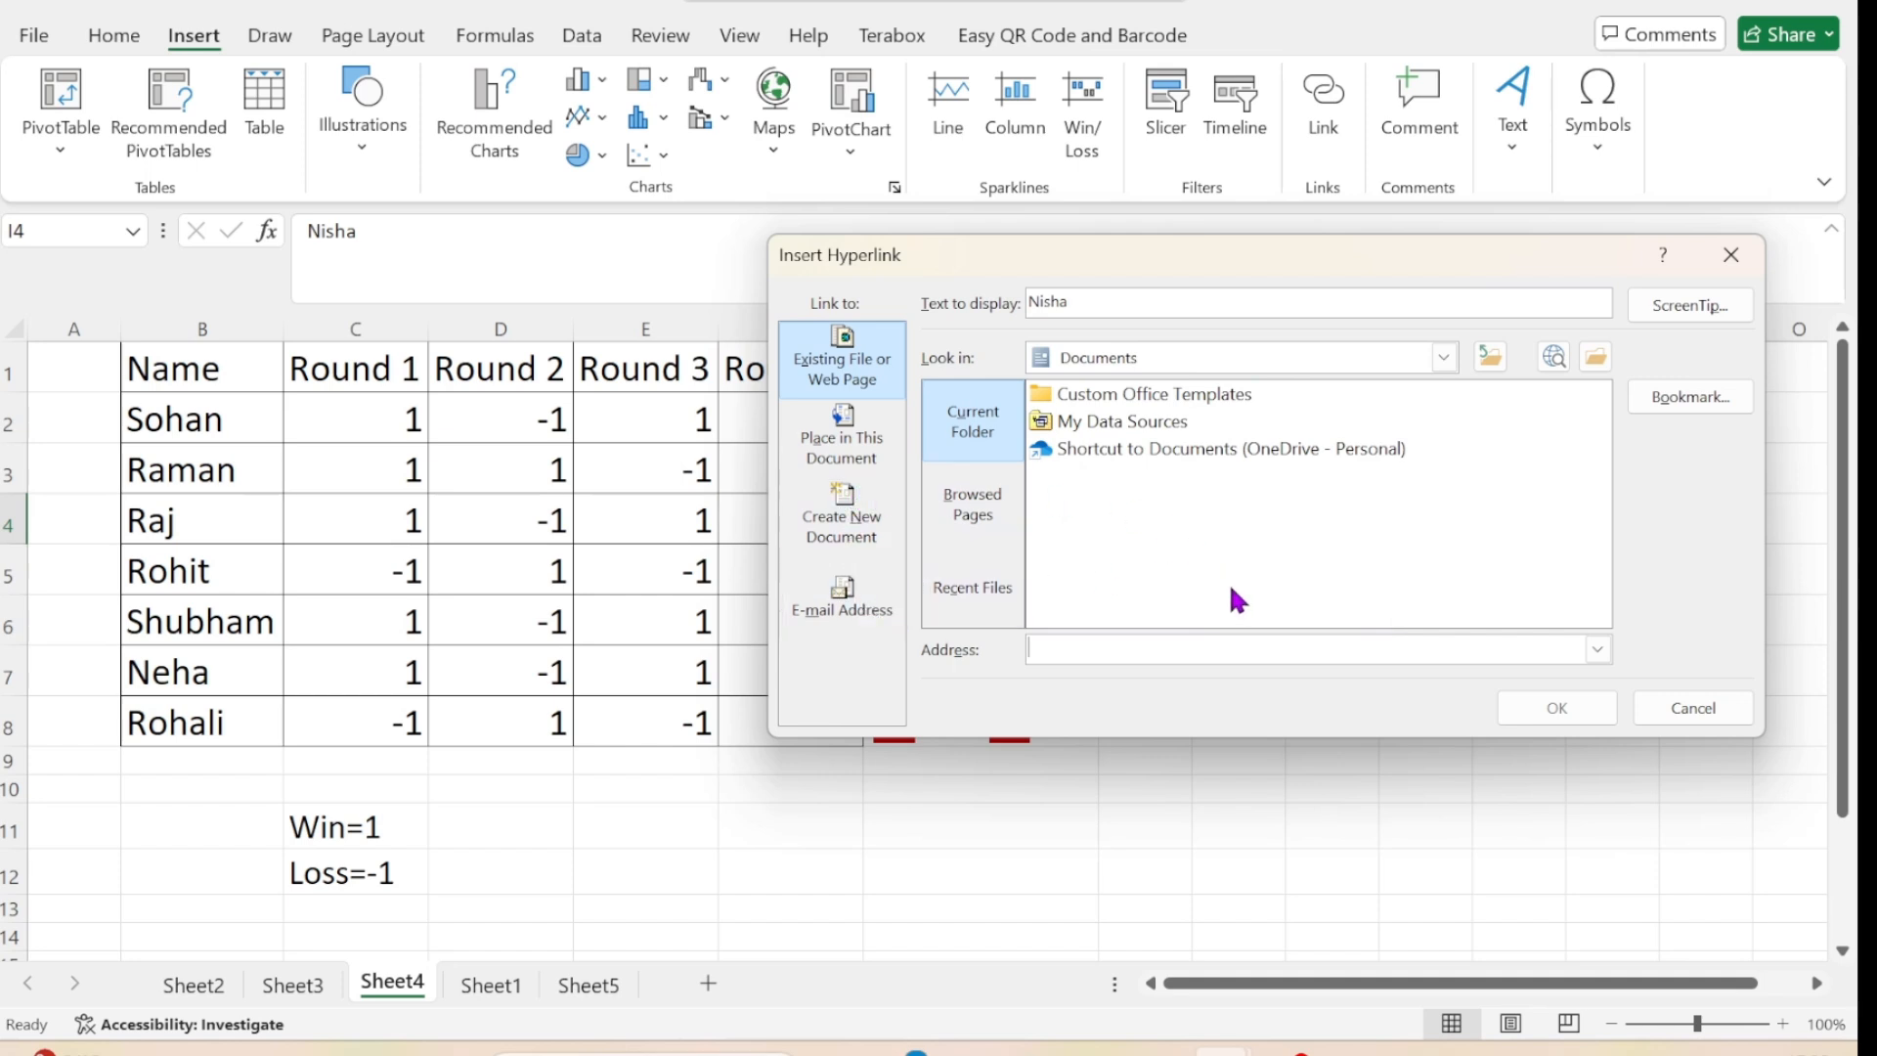
{"action": "left_click", "coordinate": [1445, 359]}
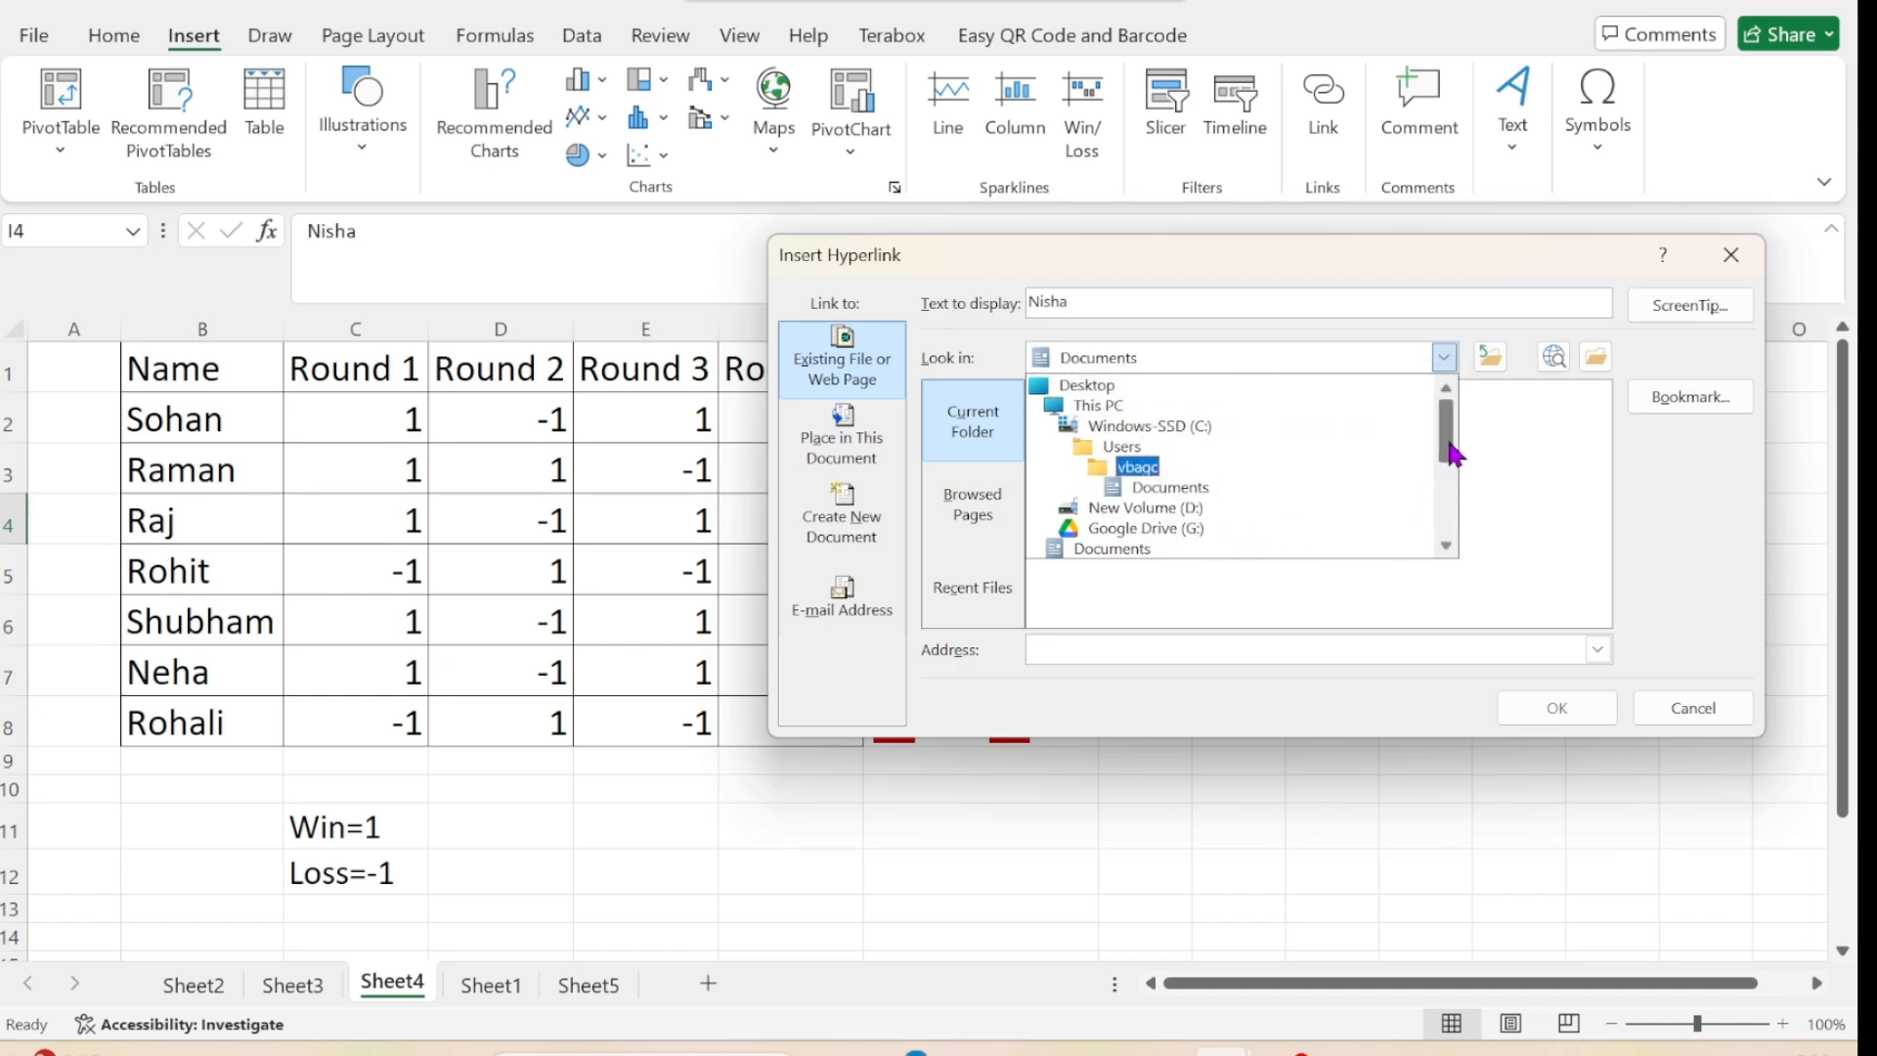
{"action": "left_click_drag", "start_coordinate": [1451, 453], "coordinate": [1454, 499]}
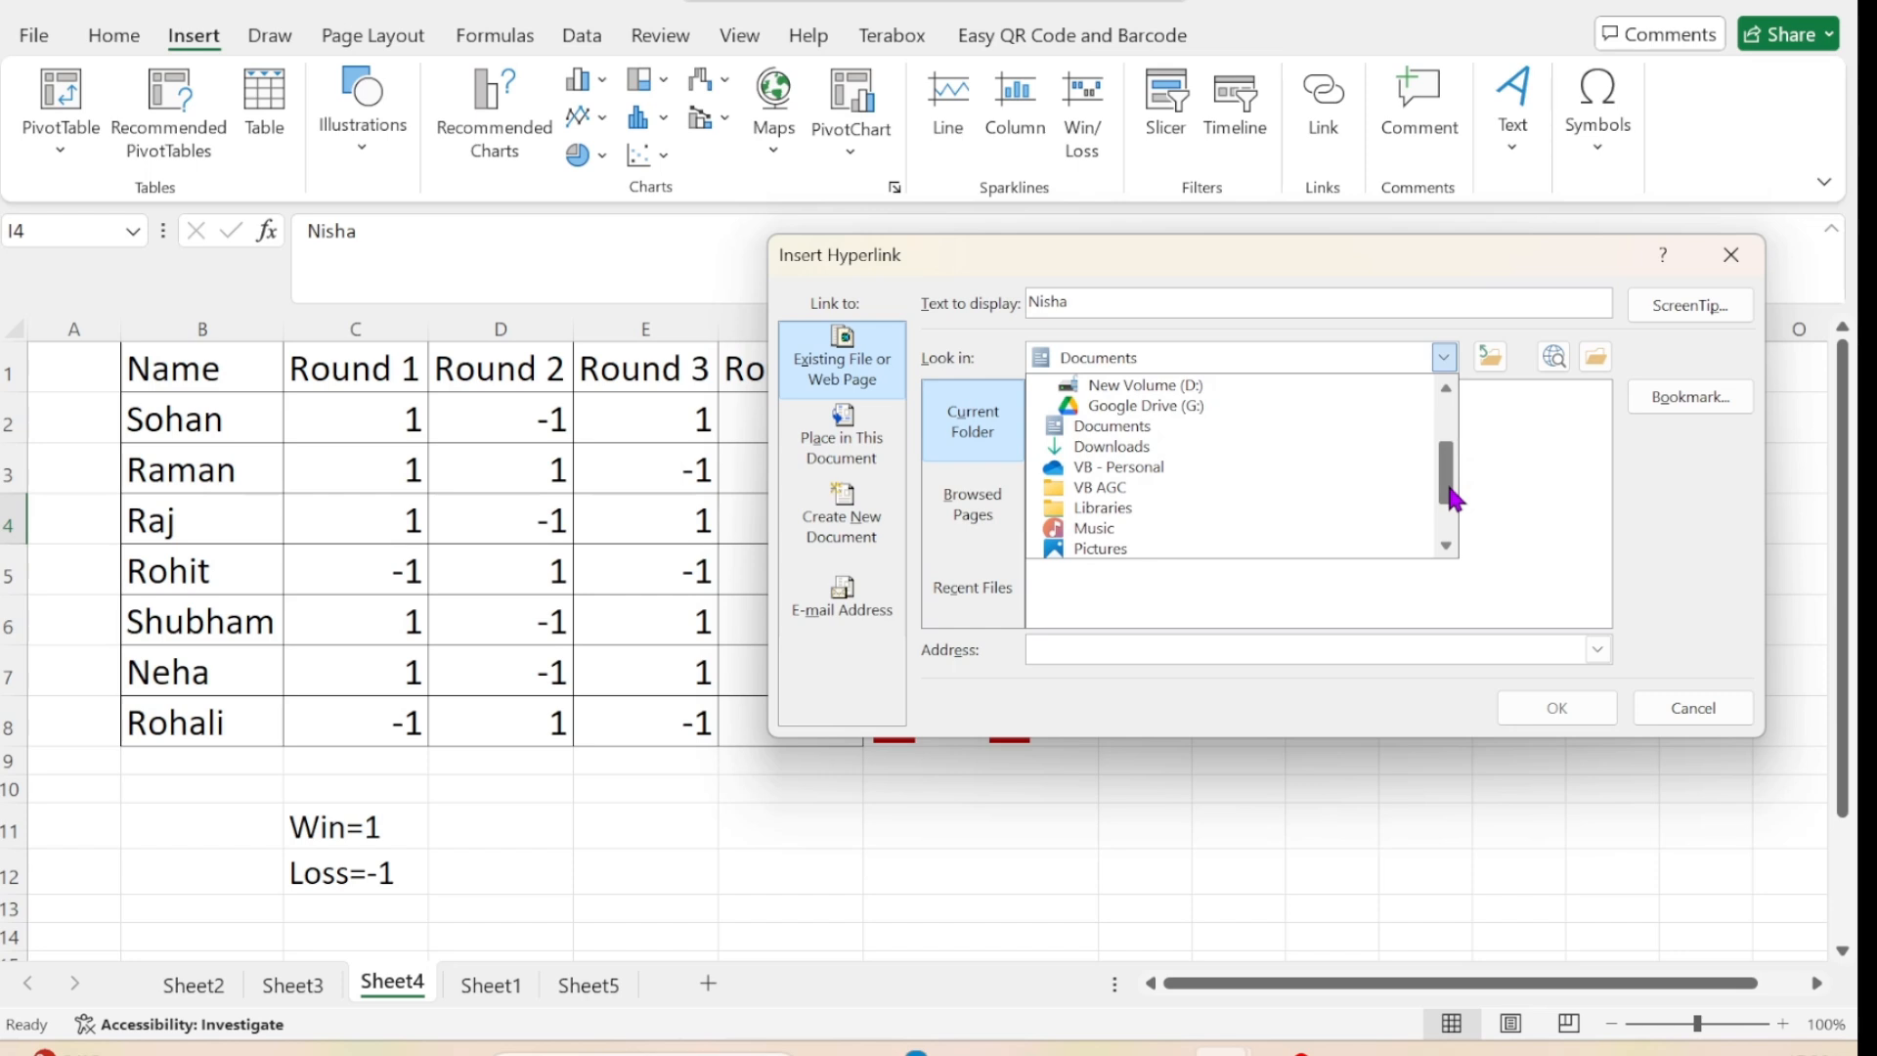
{"action": "left_click", "coordinate": [1170, 447]}
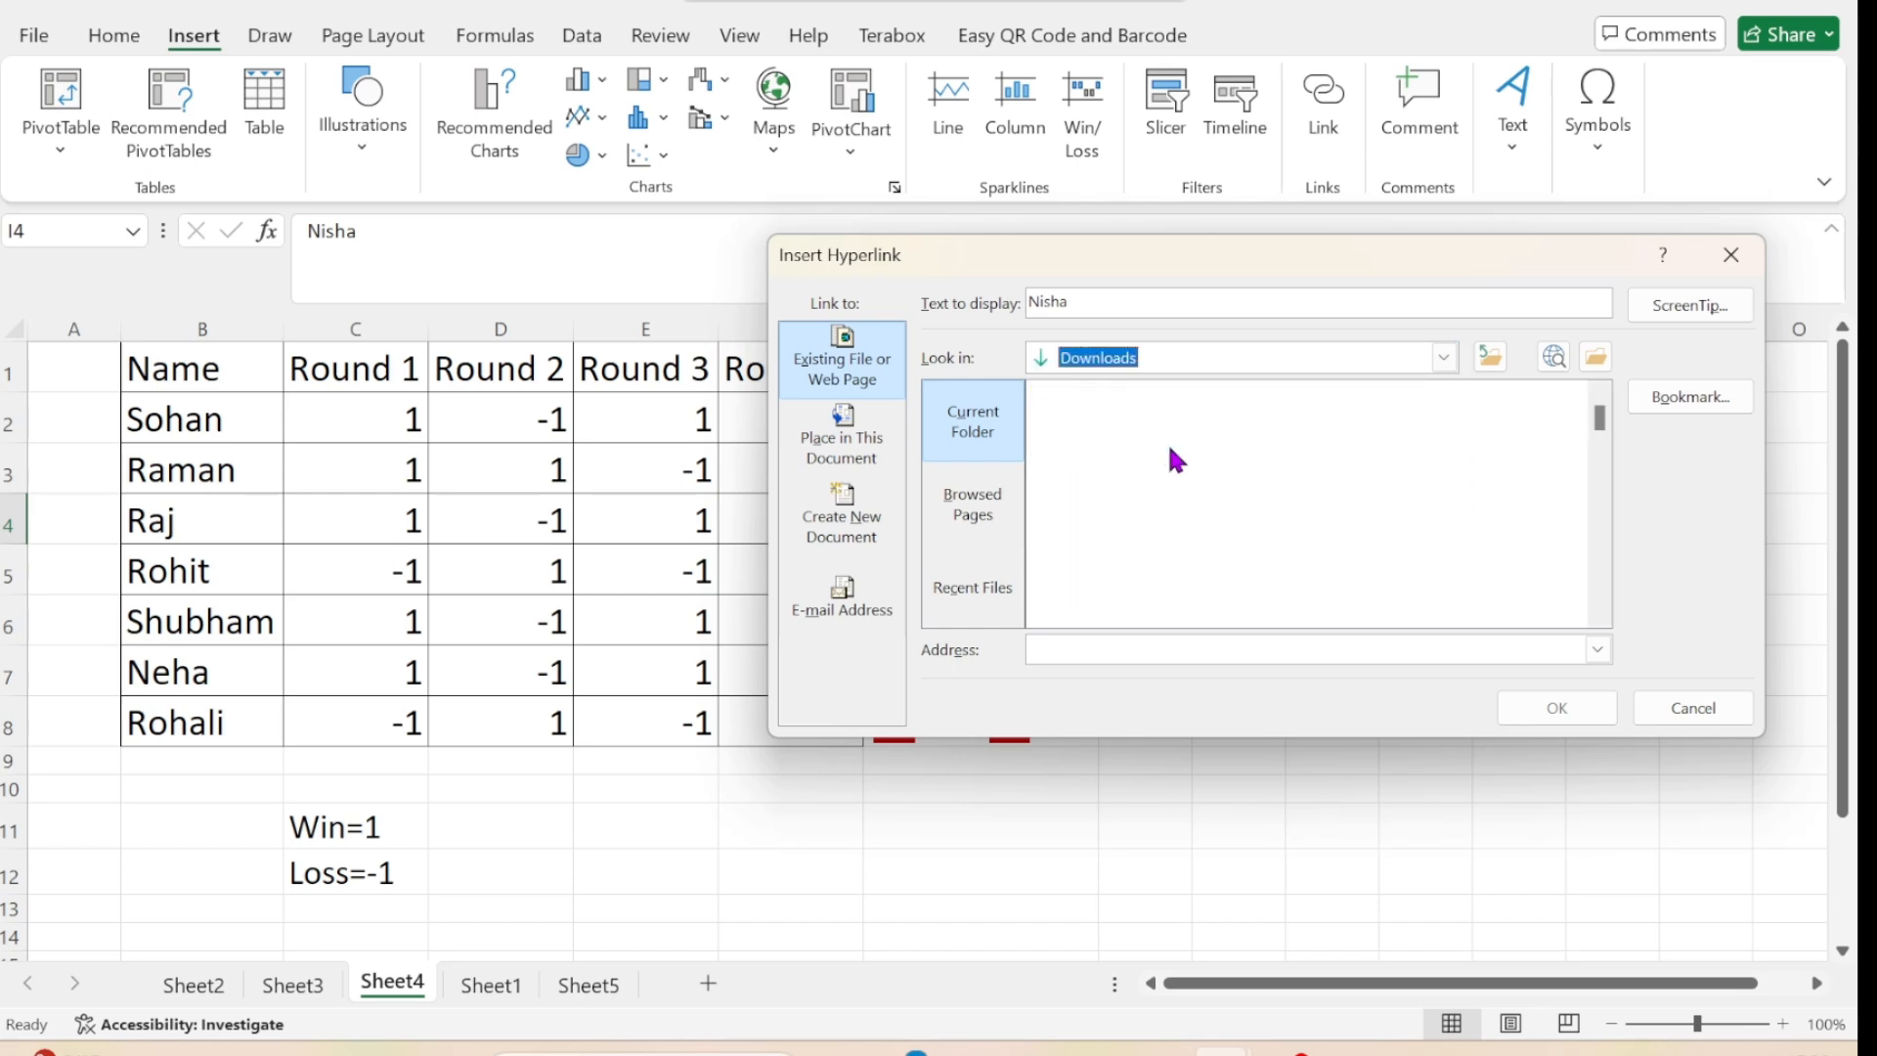
{"action": "mouse_move", "coordinate": [1598, 409]}
{"action": "left_mouse_down"}
{"action": "mouse_move", "coordinate": [1596, 504]}
{"action": "mouse_move", "coordinate": [1606, 440]}
{"action": "left_mouse_up"}
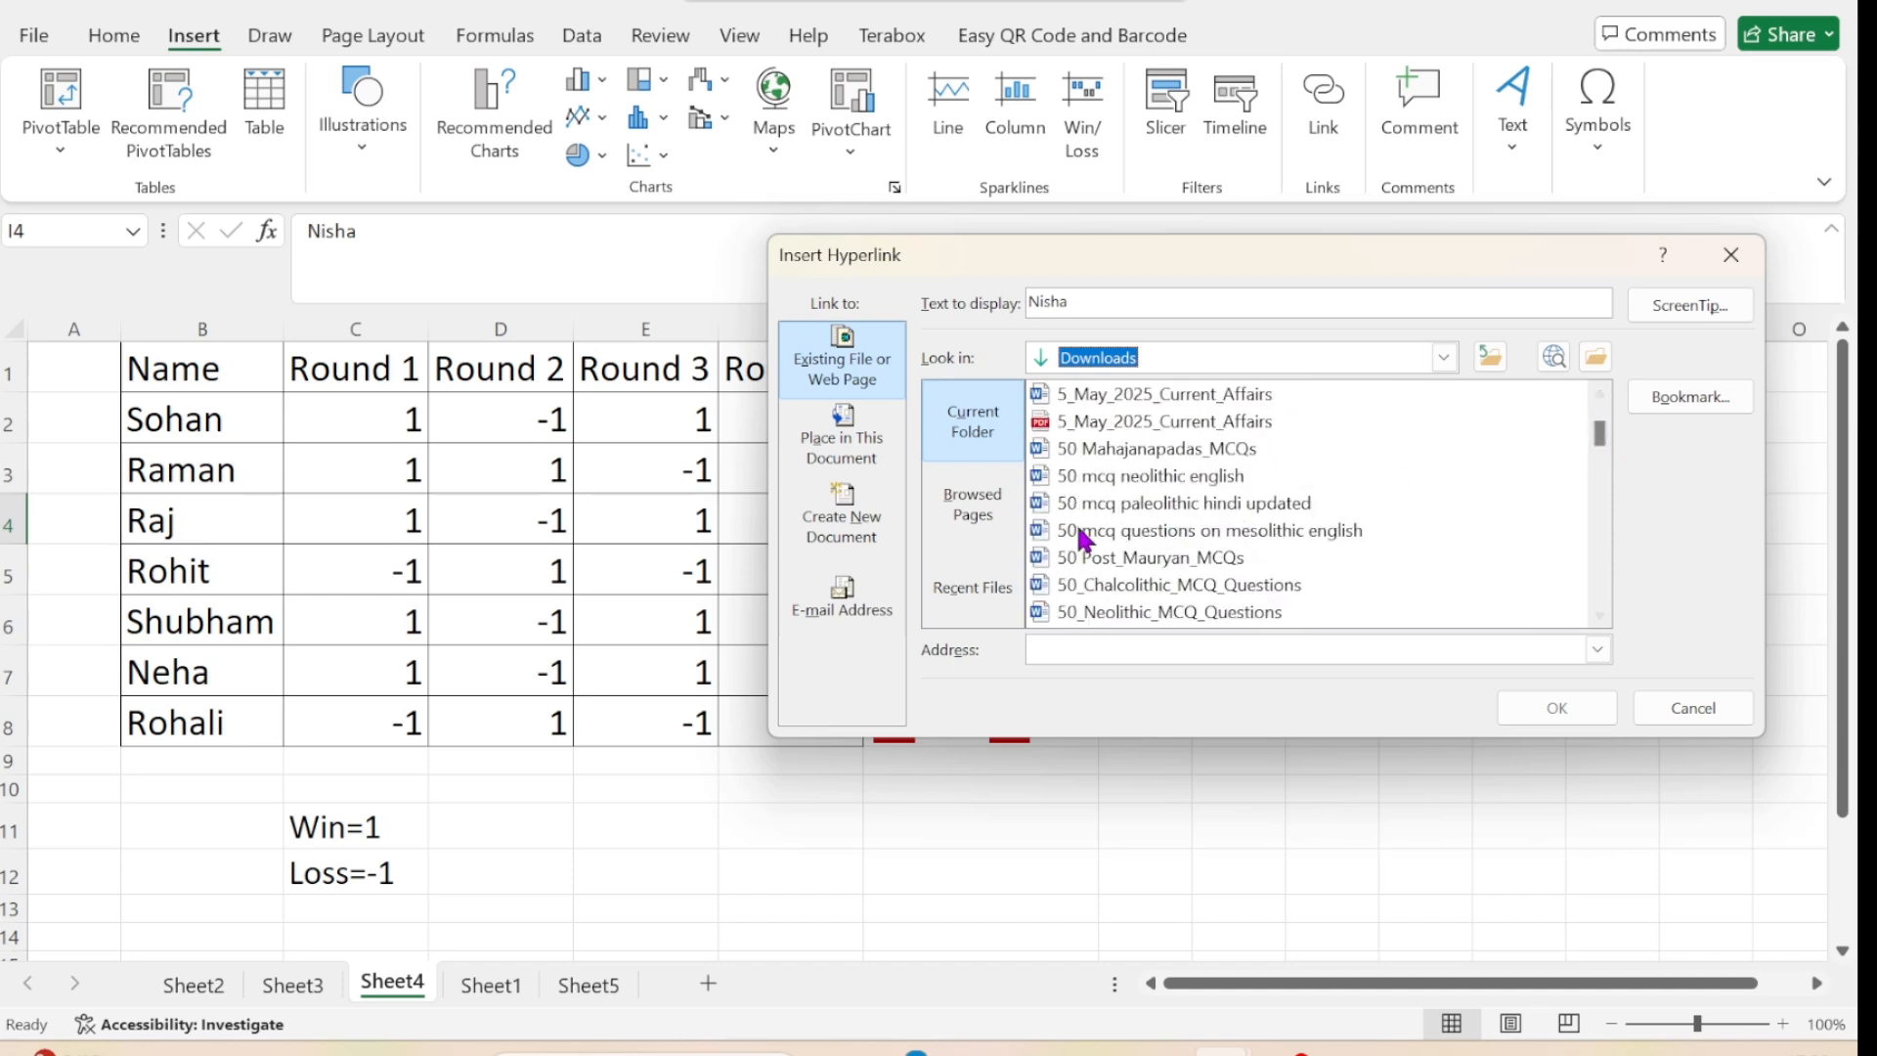
{"action": "left_click", "coordinate": [1144, 479]}
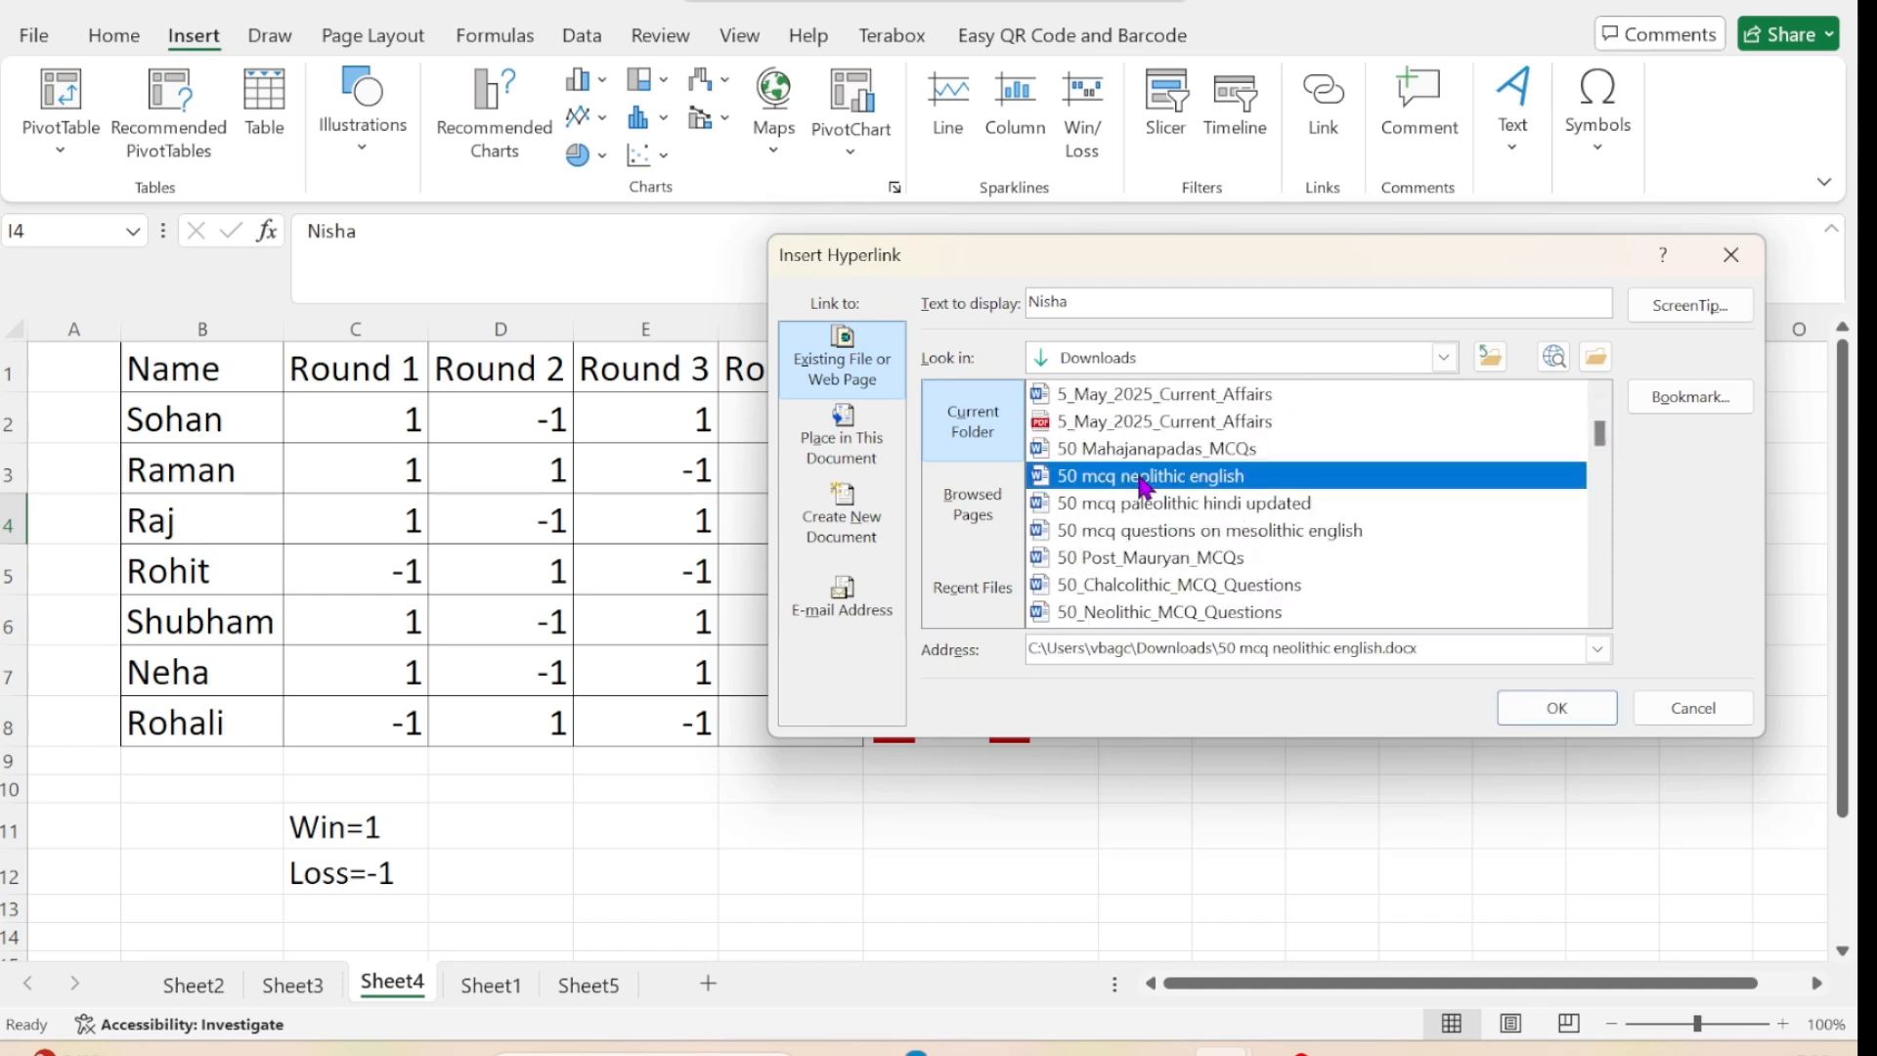
{"action": "left_click", "coordinate": [1548, 710]}
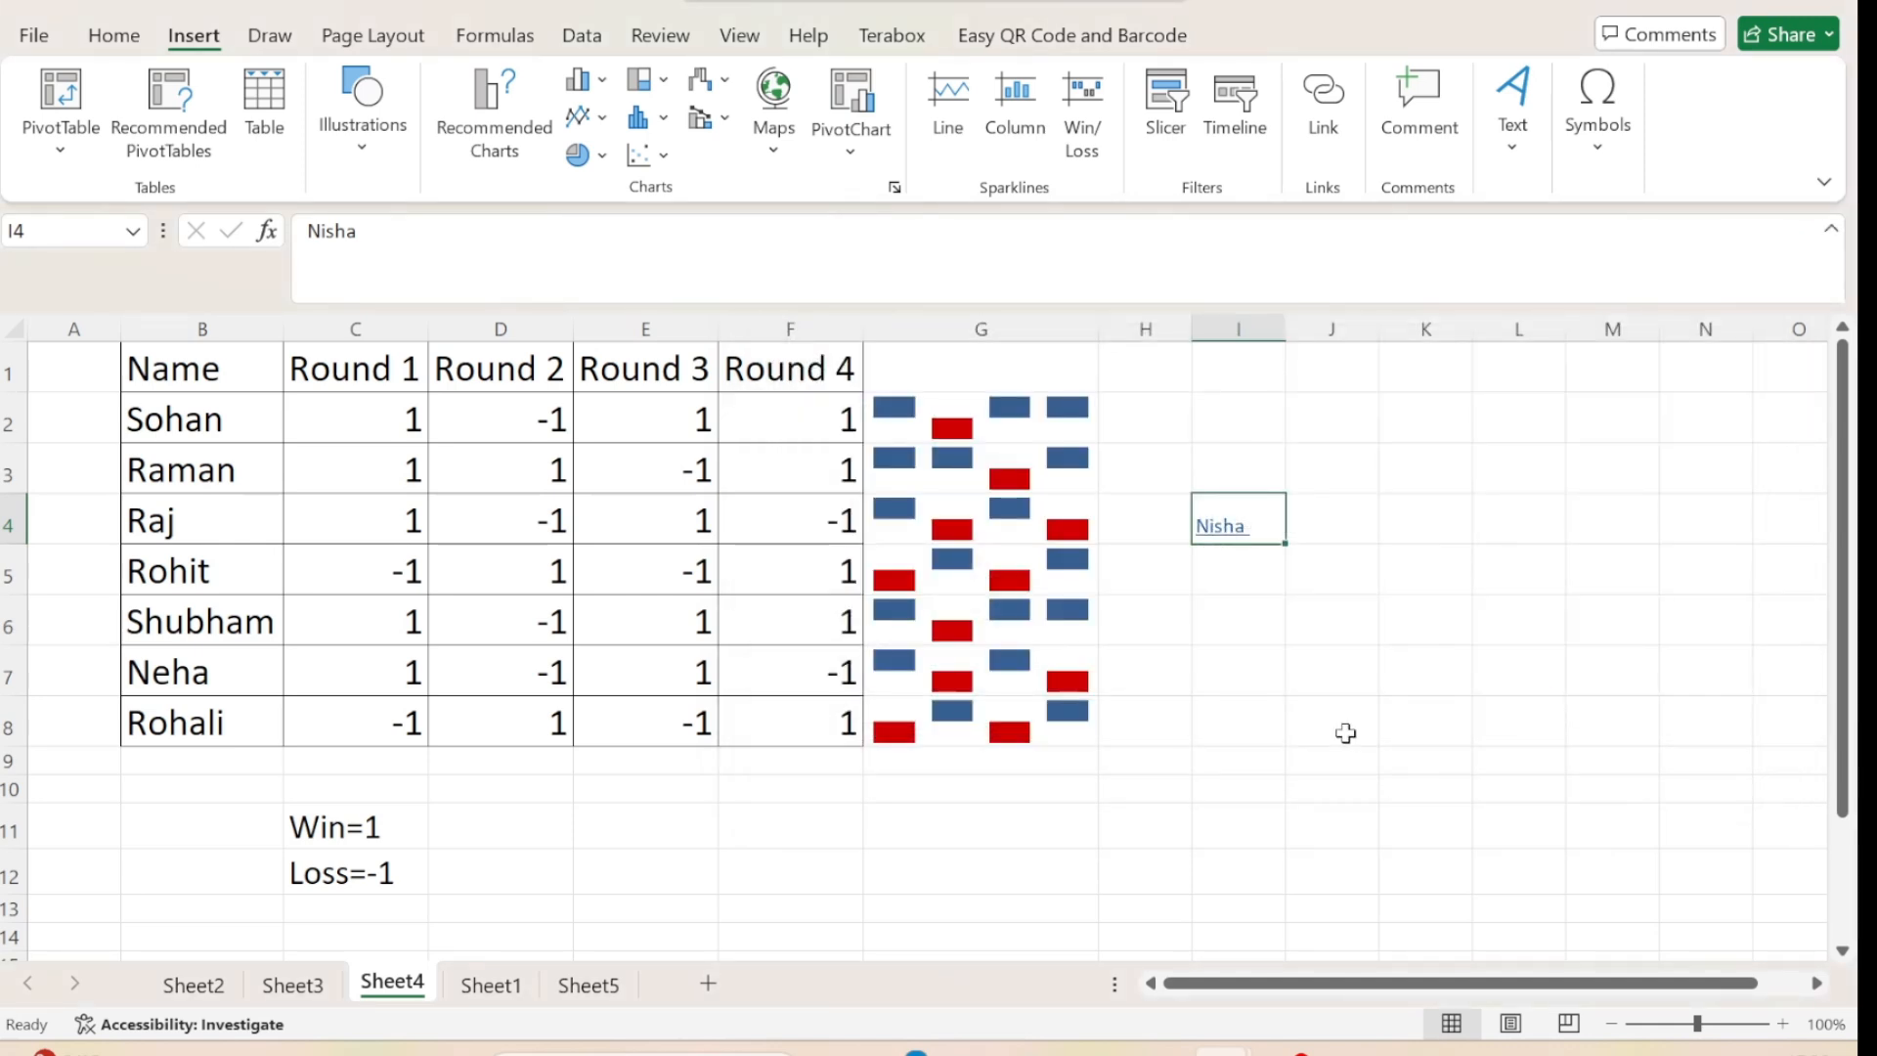
Increase the font size of the hyperlink in cell I4 to 20 and fit column I's width to its contents.
{"action": "left_click", "coordinate": [1346, 734]}
{"action": "left_click", "coordinate": [1240, 537]}
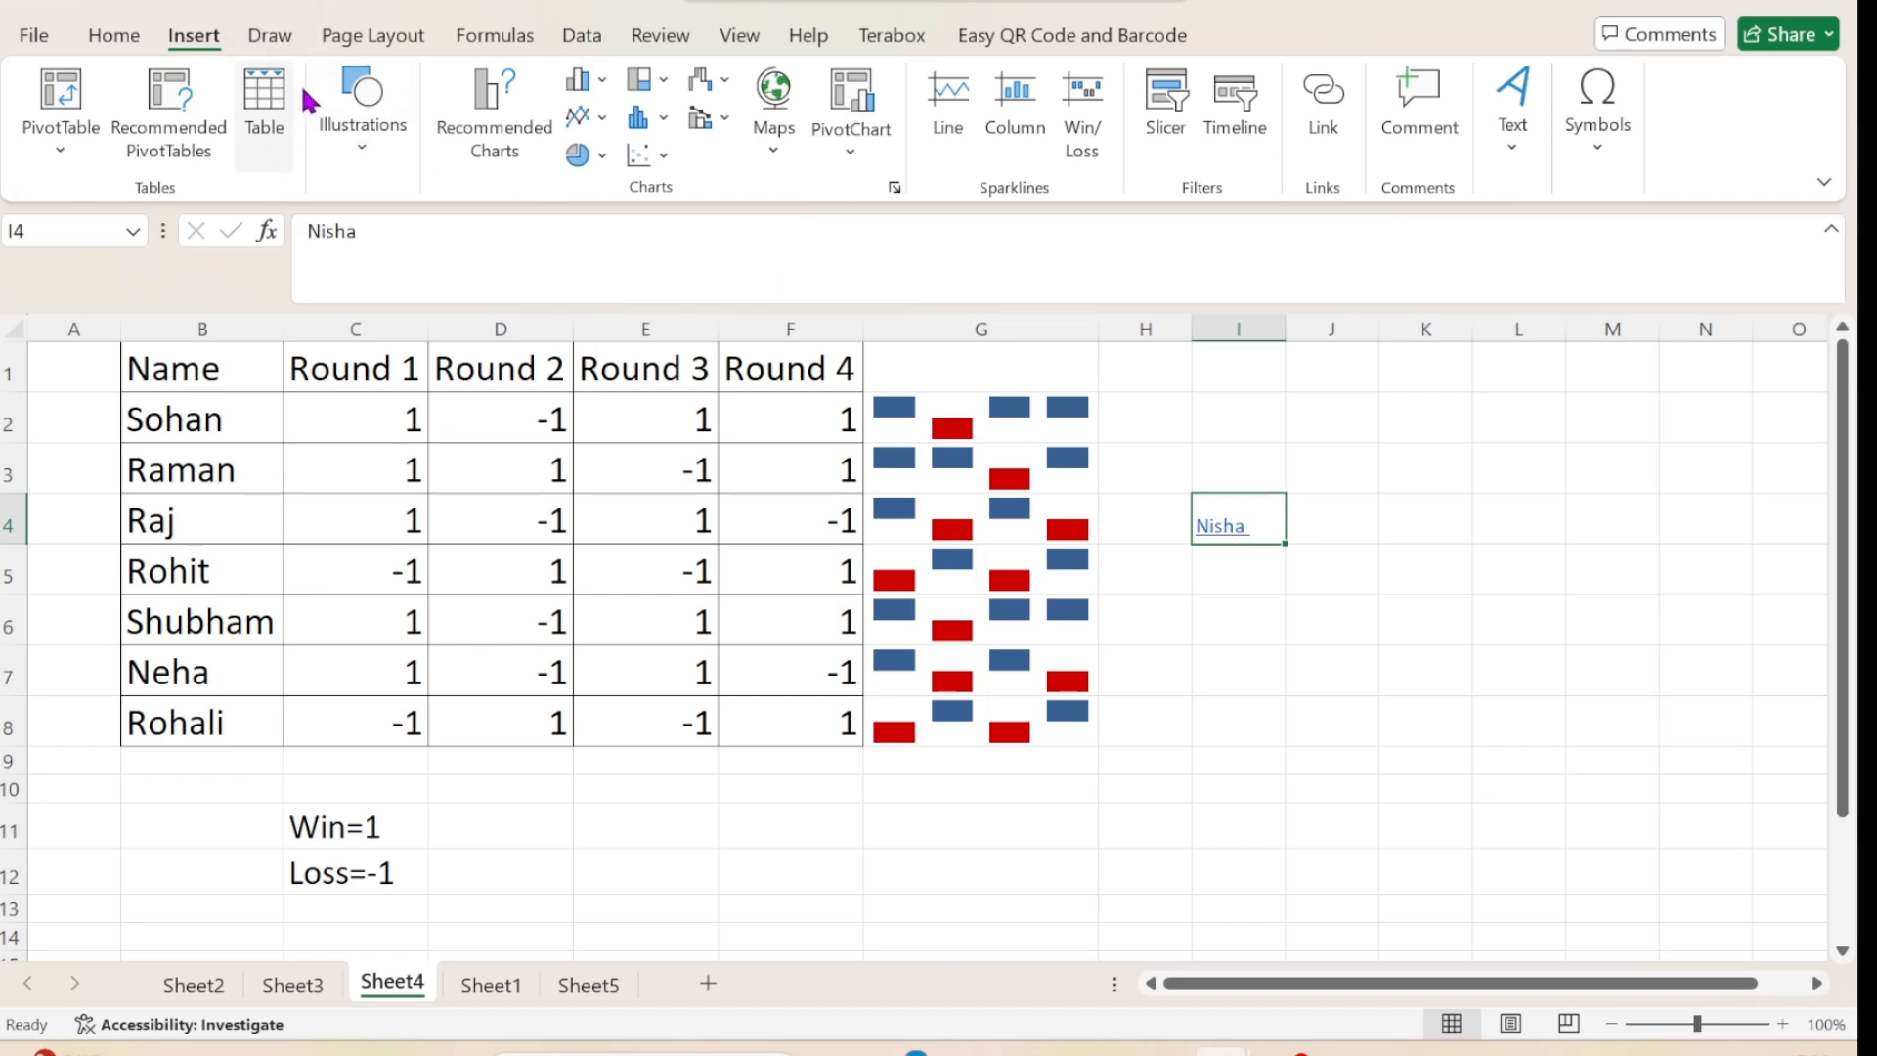
{"action": "left_click", "coordinate": [116, 37]}
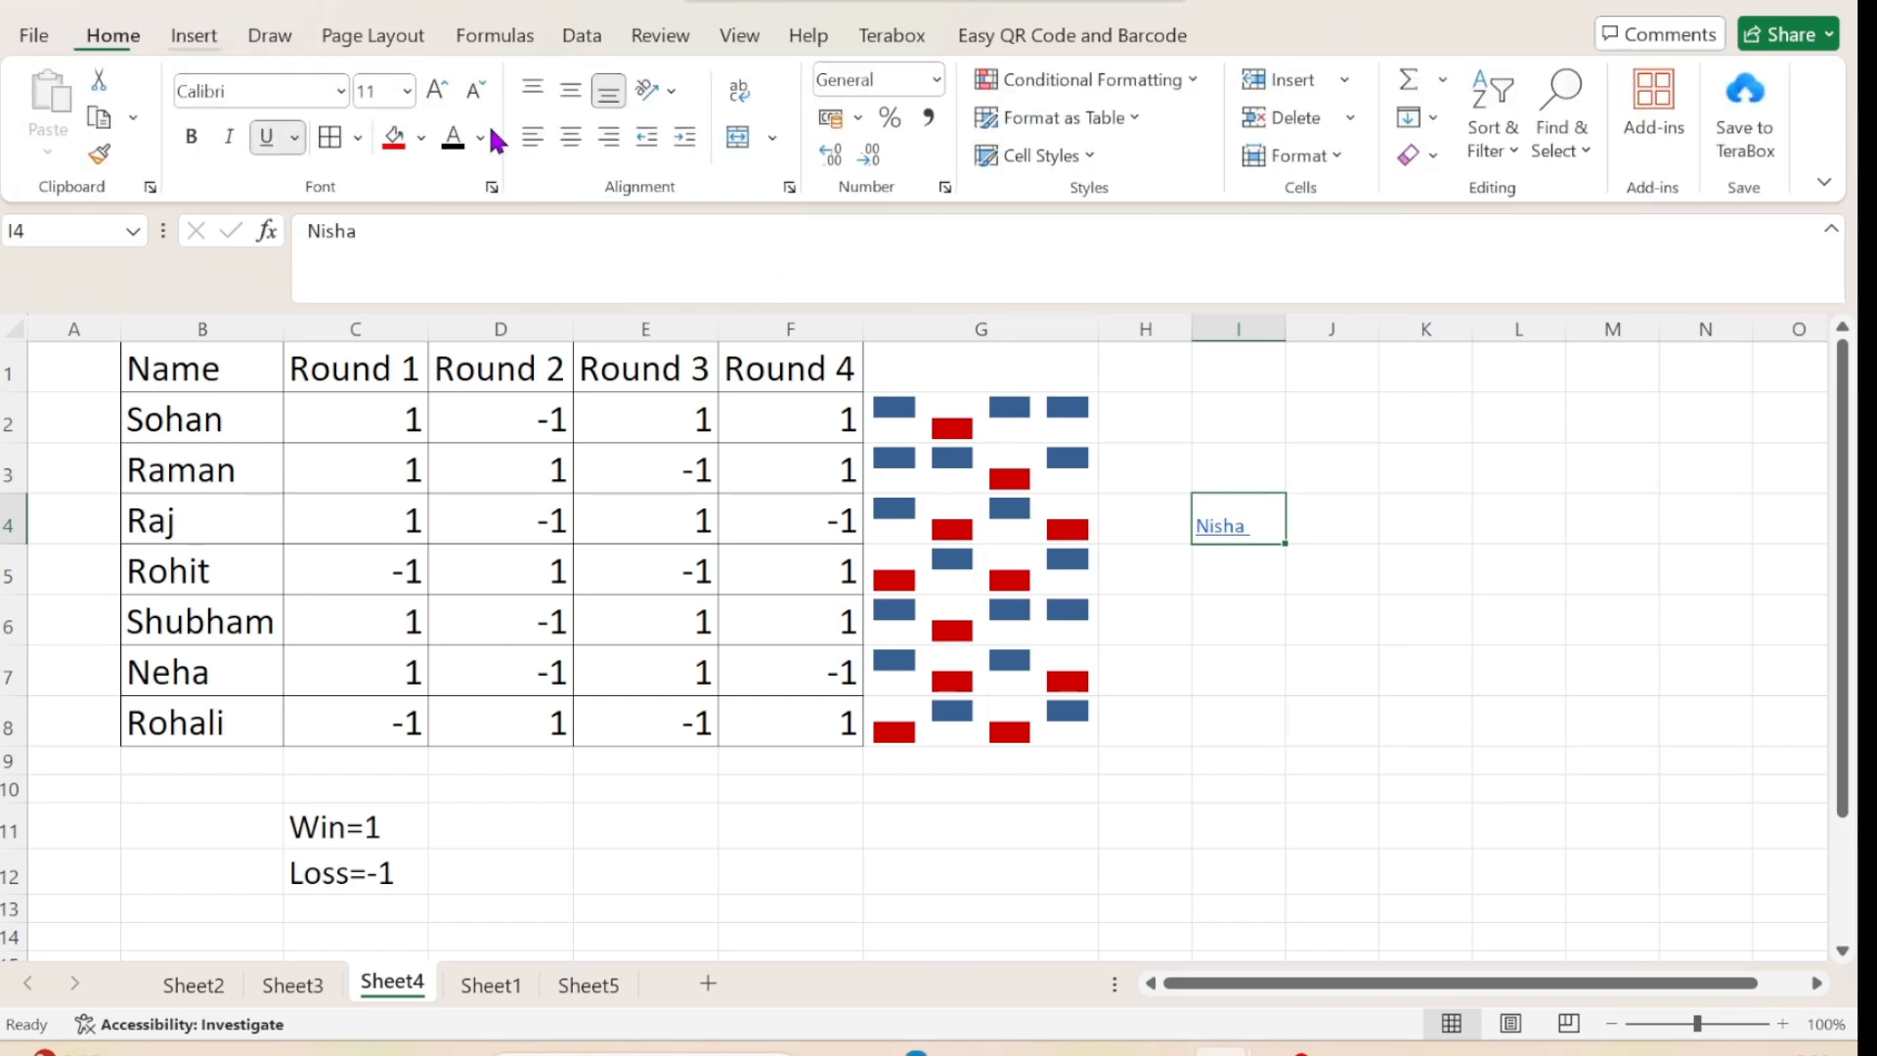
{"action": "left_click", "coordinate": [439, 93]}
{"action": "left_click", "coordinate": [439, 93]}
{"action": "left_click", "coordinate": [439, 93]}
{"action": "left_click", "coordinate": [439, 93]}
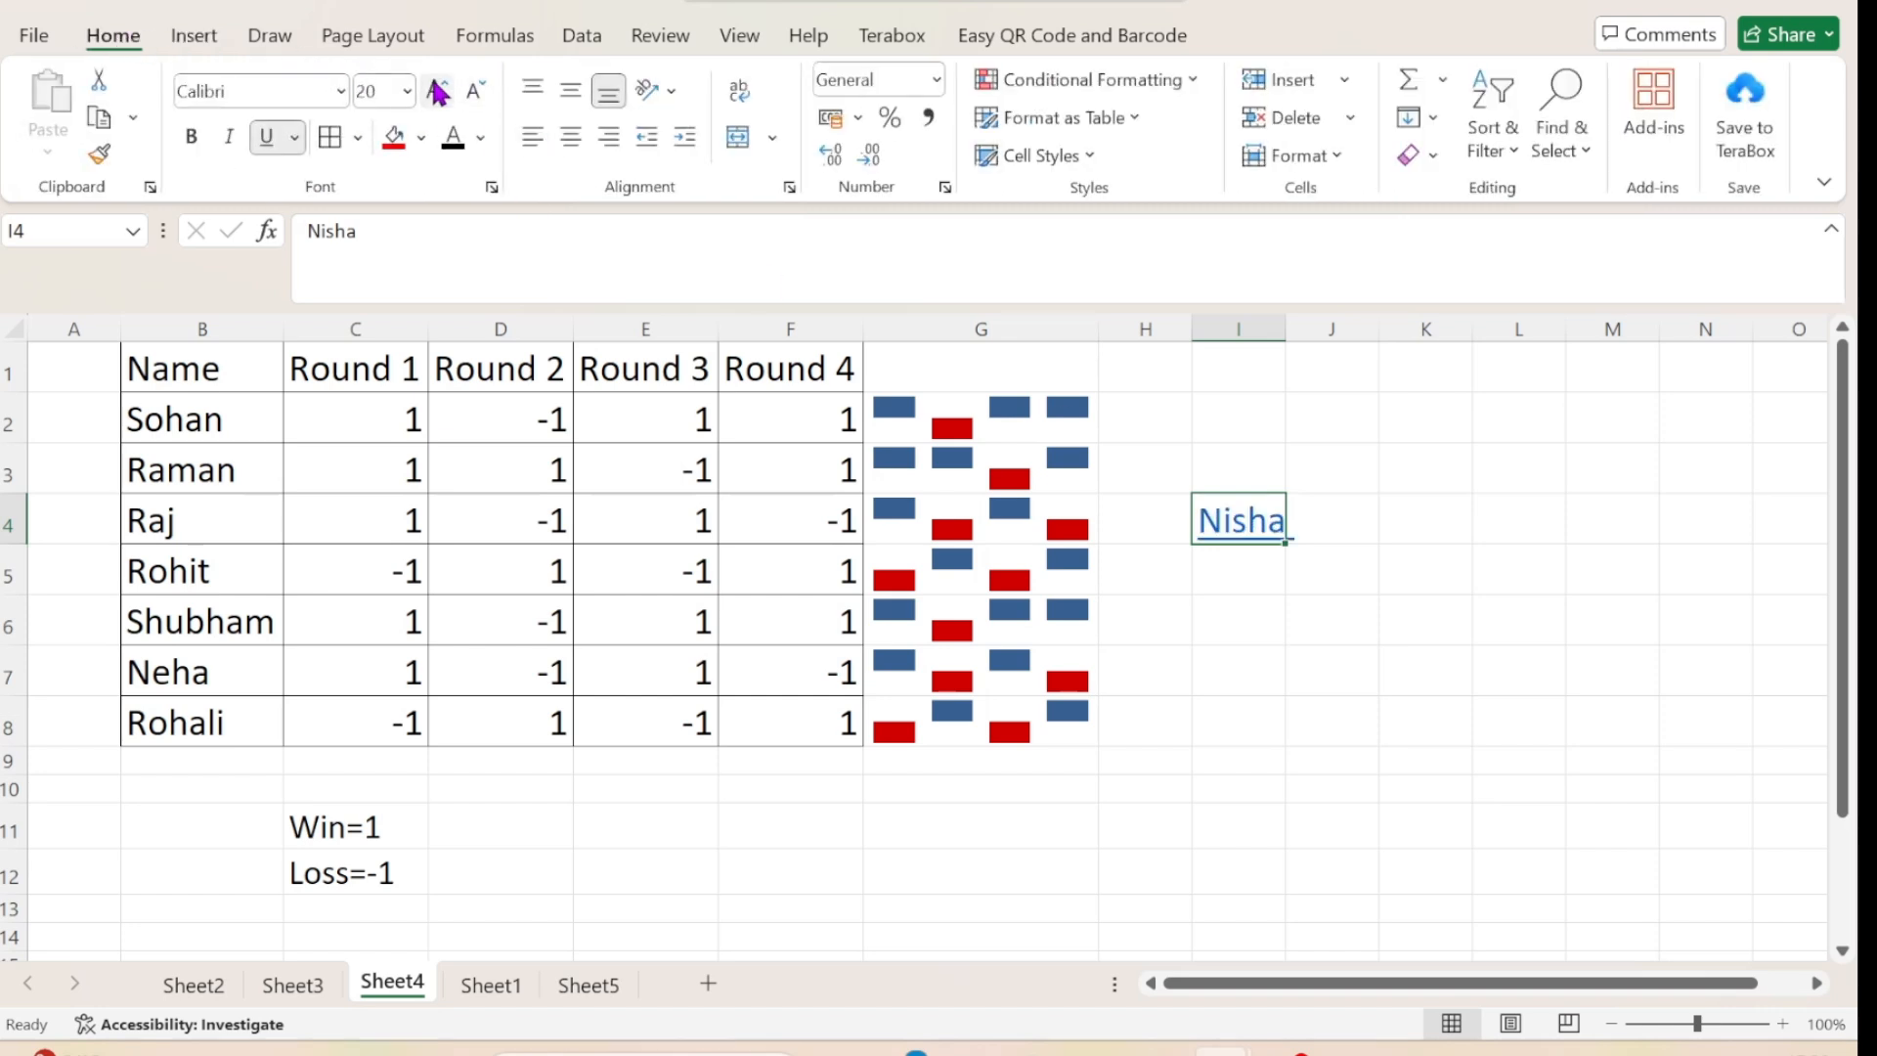
{"action": "left_click", "coordinate": [1330, 601]}
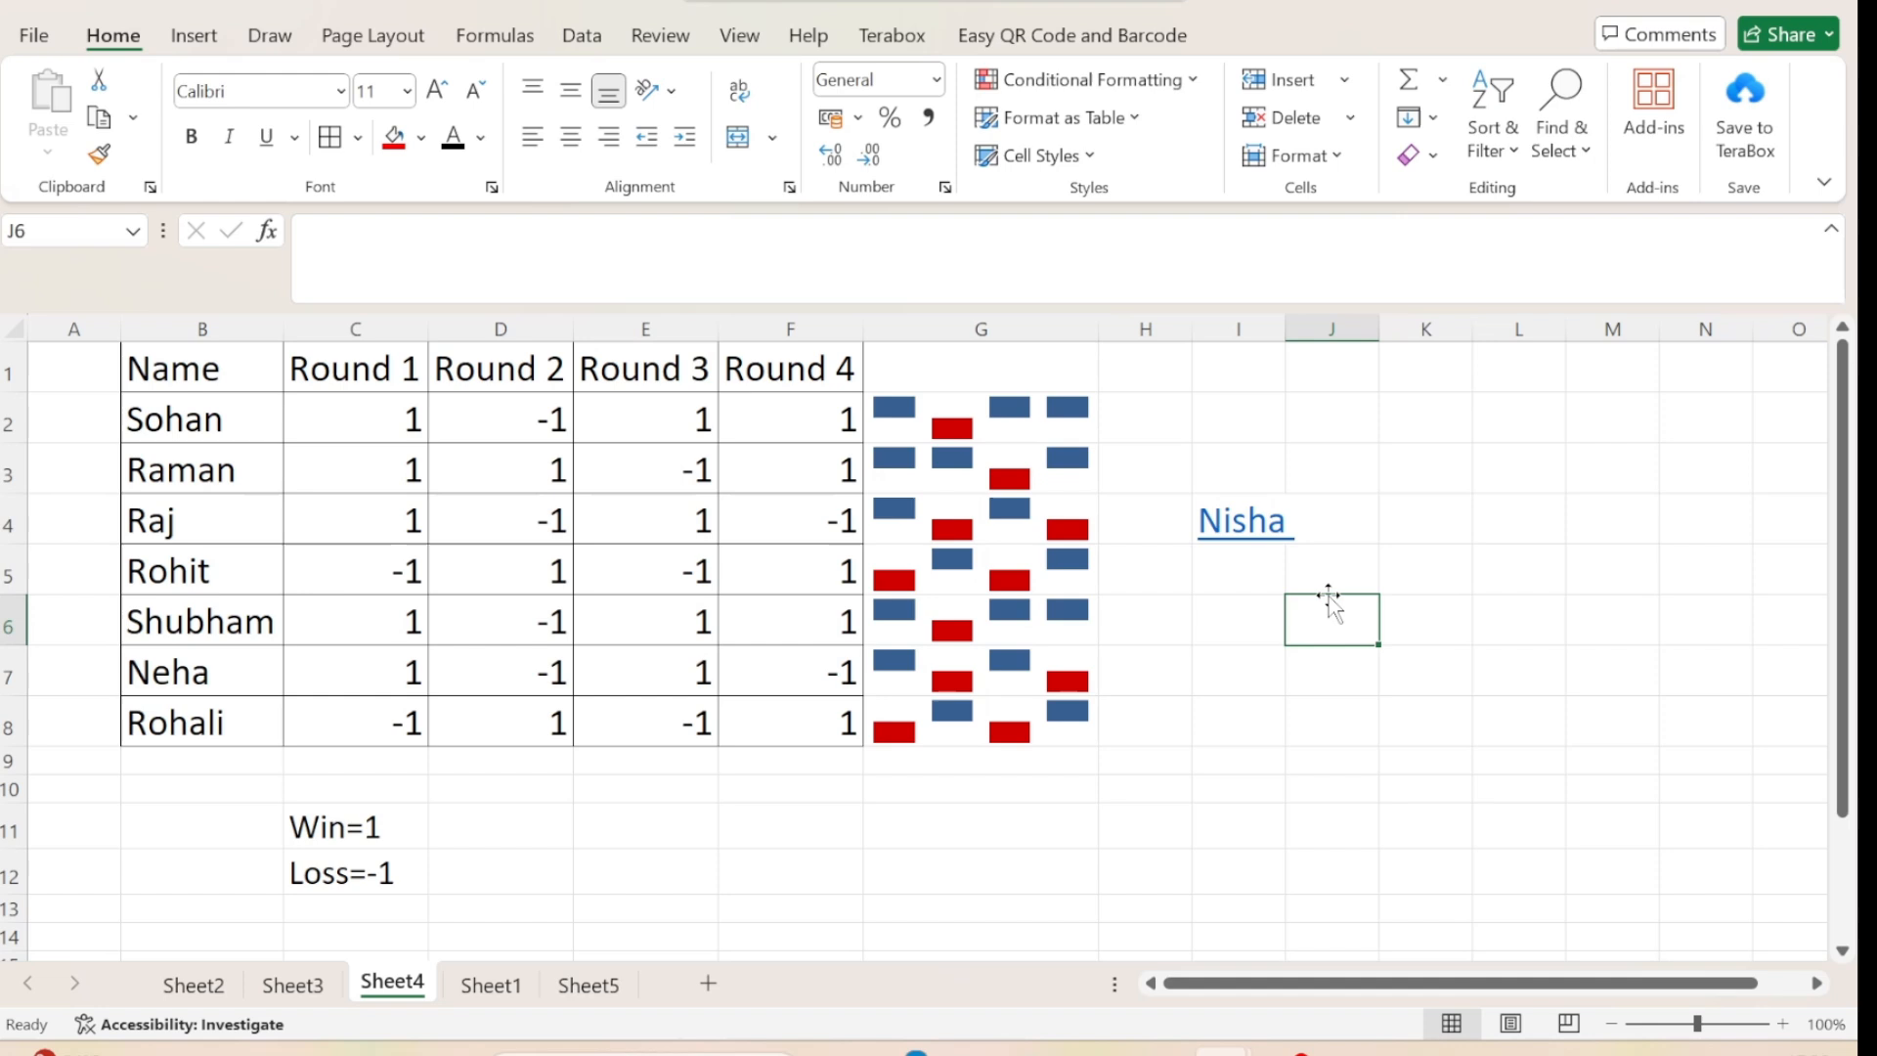
{"action": "double_click", "coordinate": [1288, 323]}
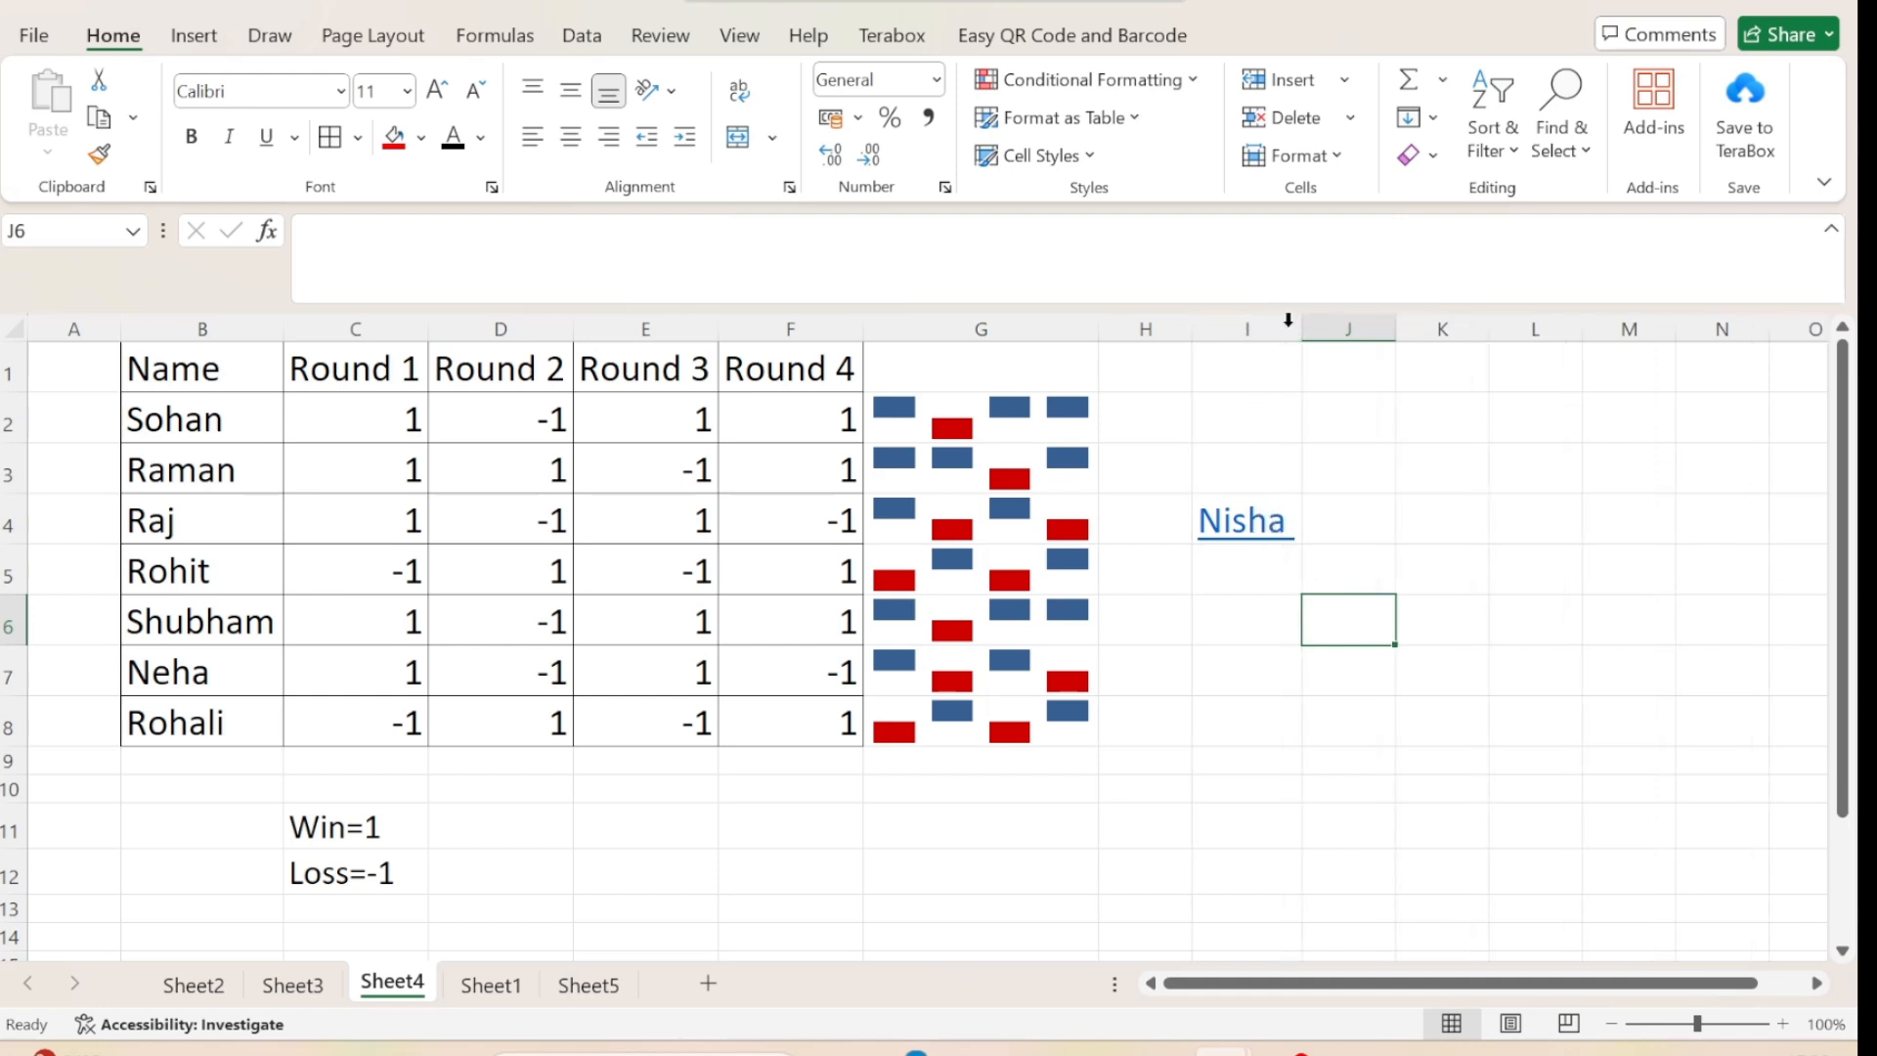
Follow the hyperlink in I4 to Word twice, skimming the linked Neolithic questions document the first time and closing it after each visit.
{"action": "left_click", "coordinate": [1245, 523]}
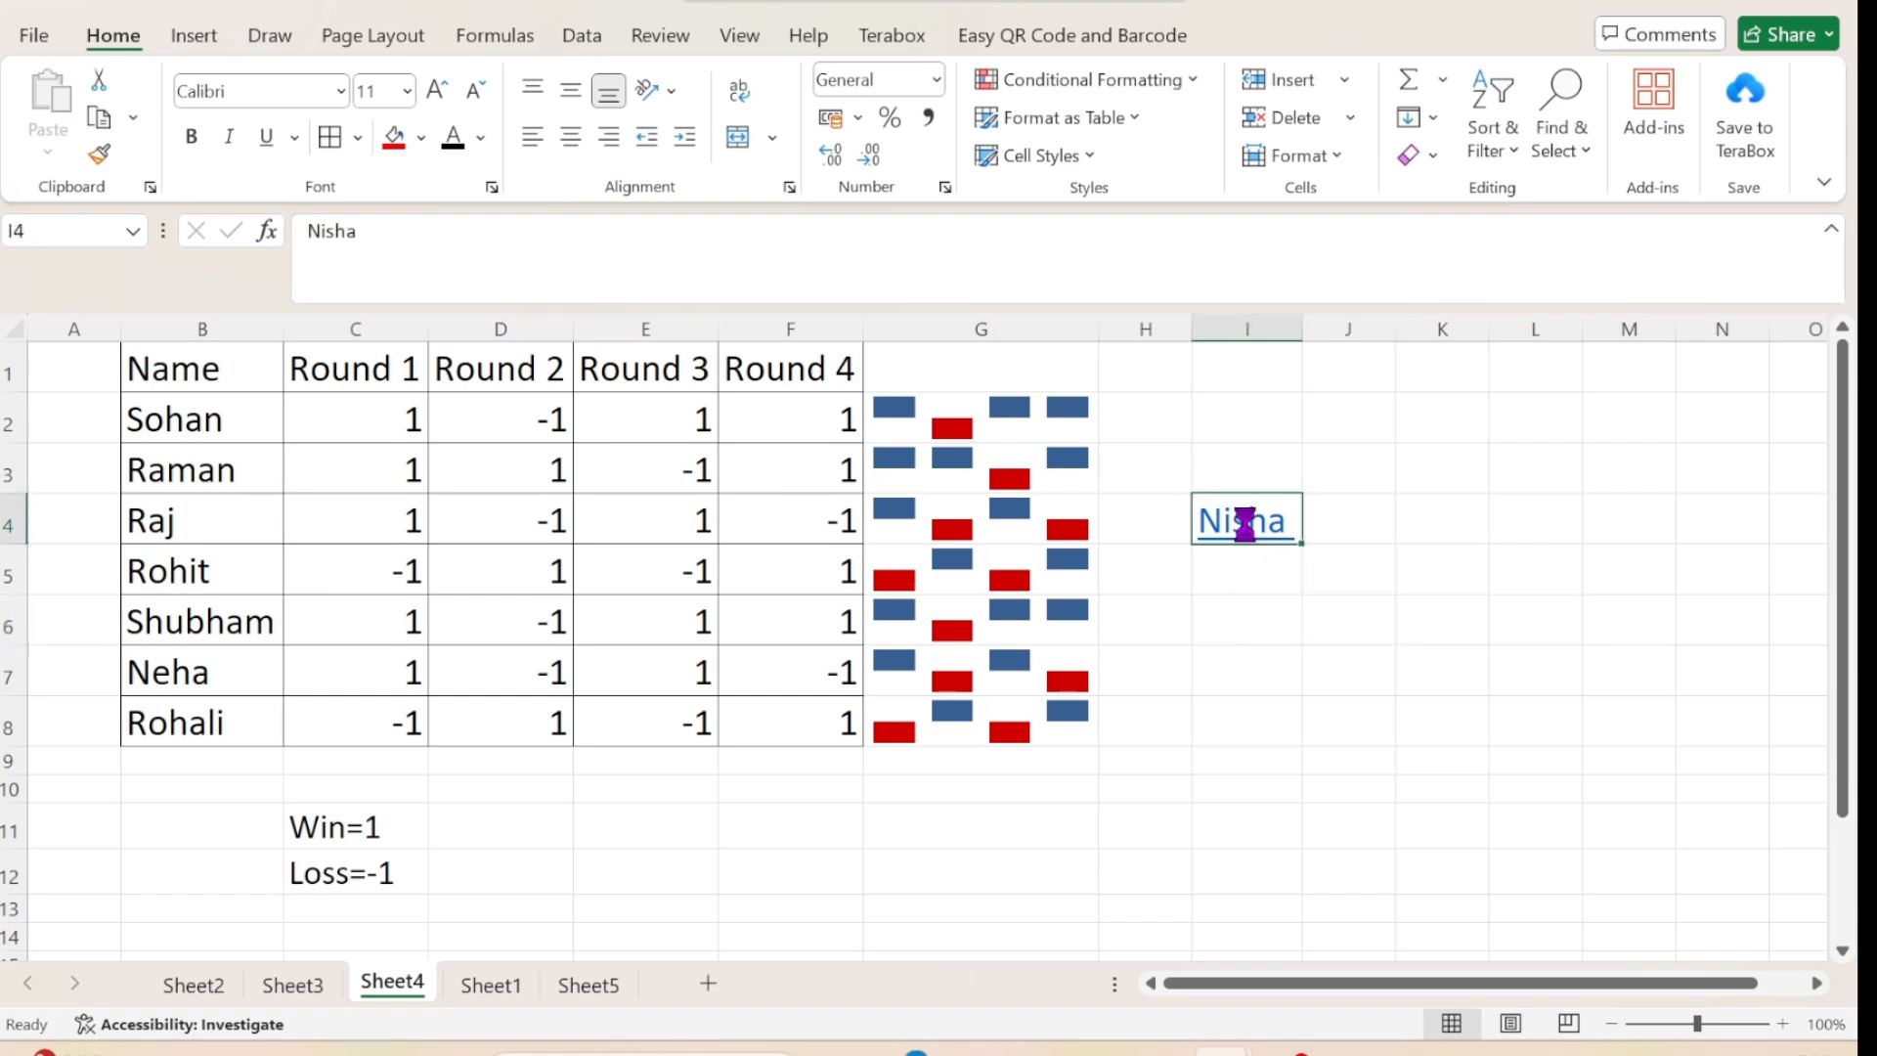
{"action": "scroll", "coordinate": [996, 833], "scroll_direction": "down", "scroll_amount": 8}
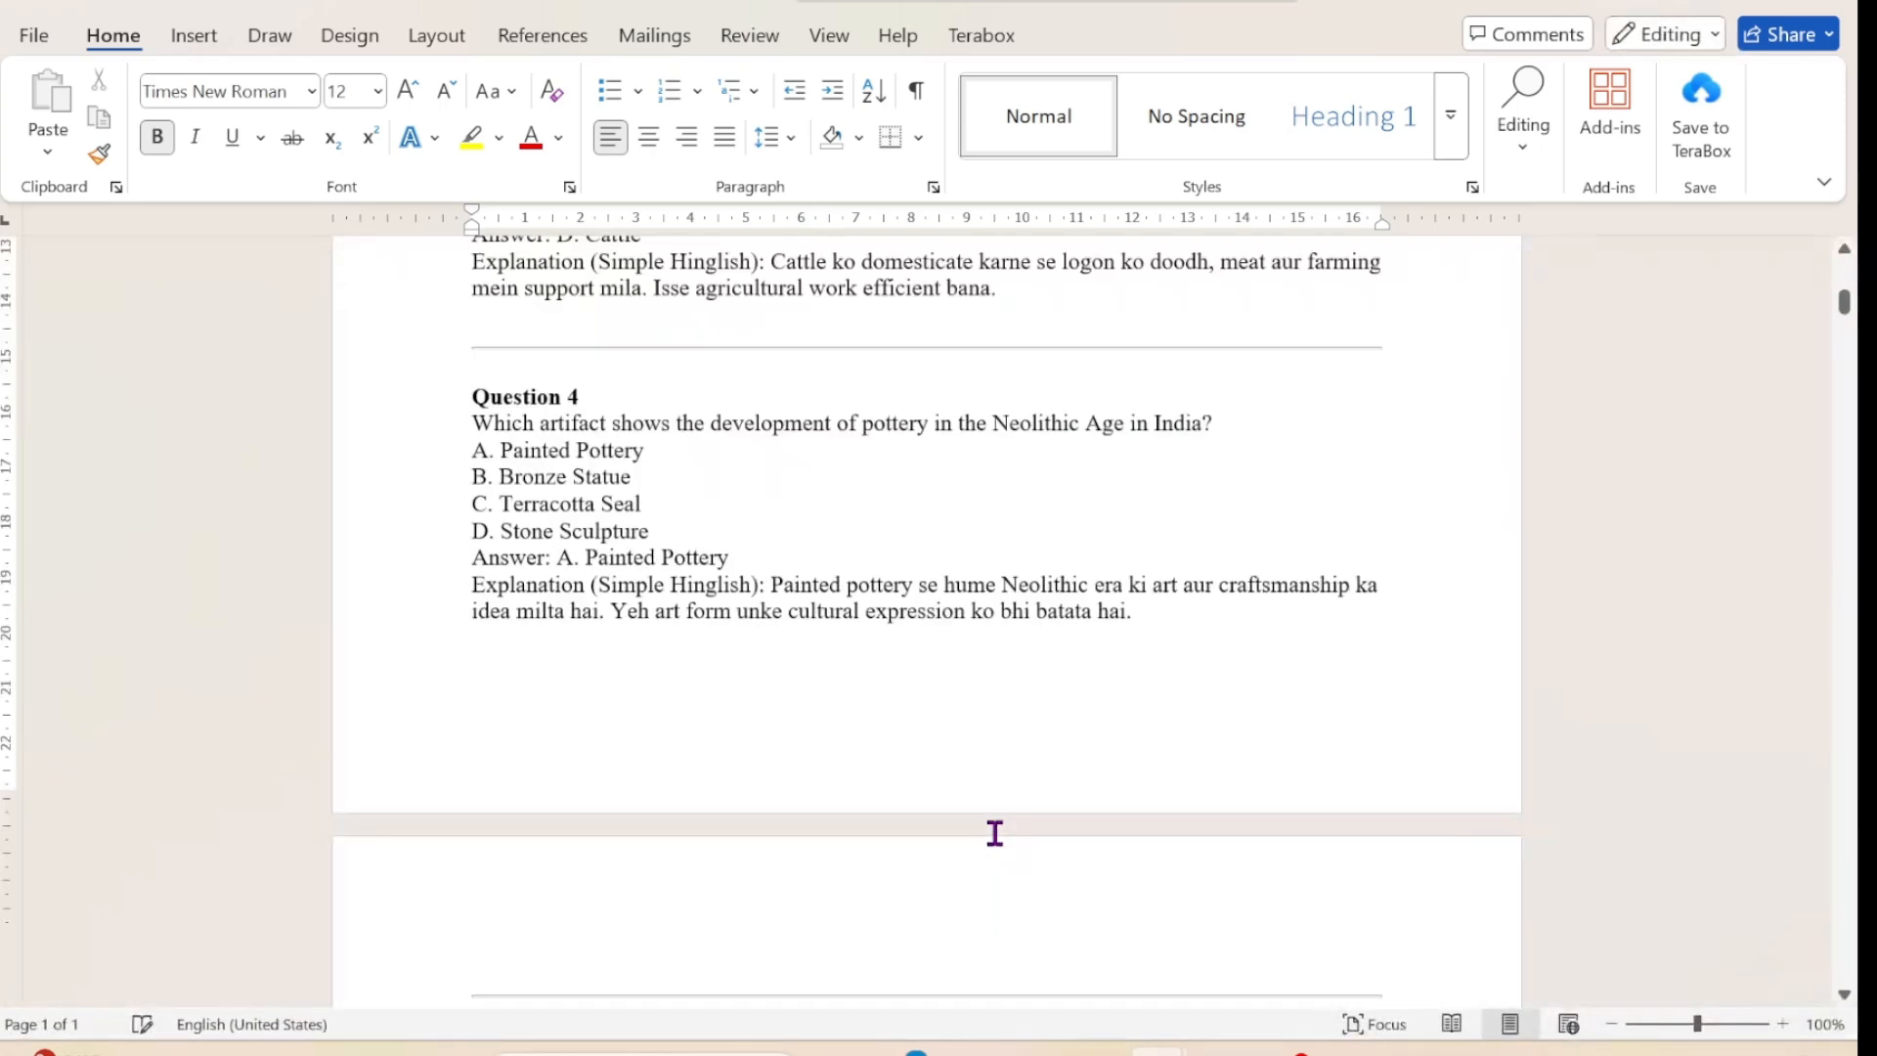
{"action": "scroll", "coordinate": [995, 833], "scroll_direction": "down", "scroll_amount": 20}
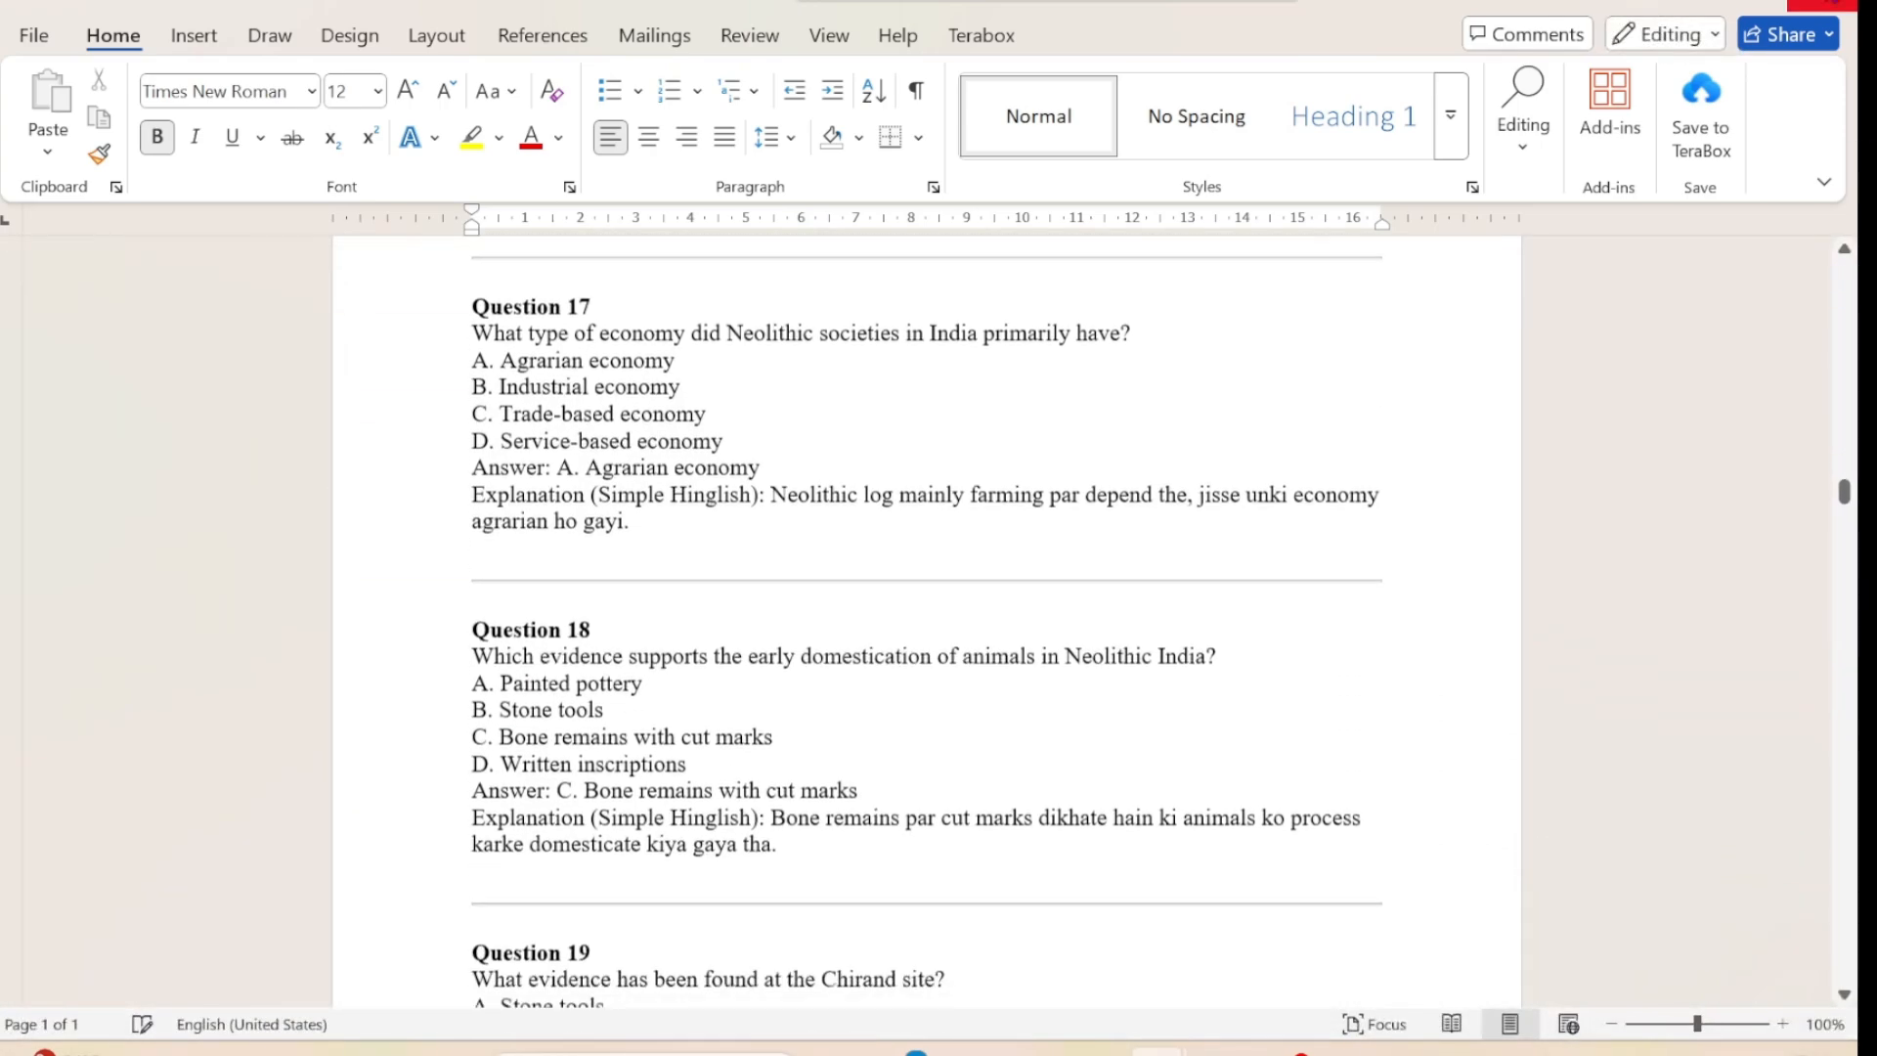
{"action": "left_click", "coordinate": [1826, 6]}
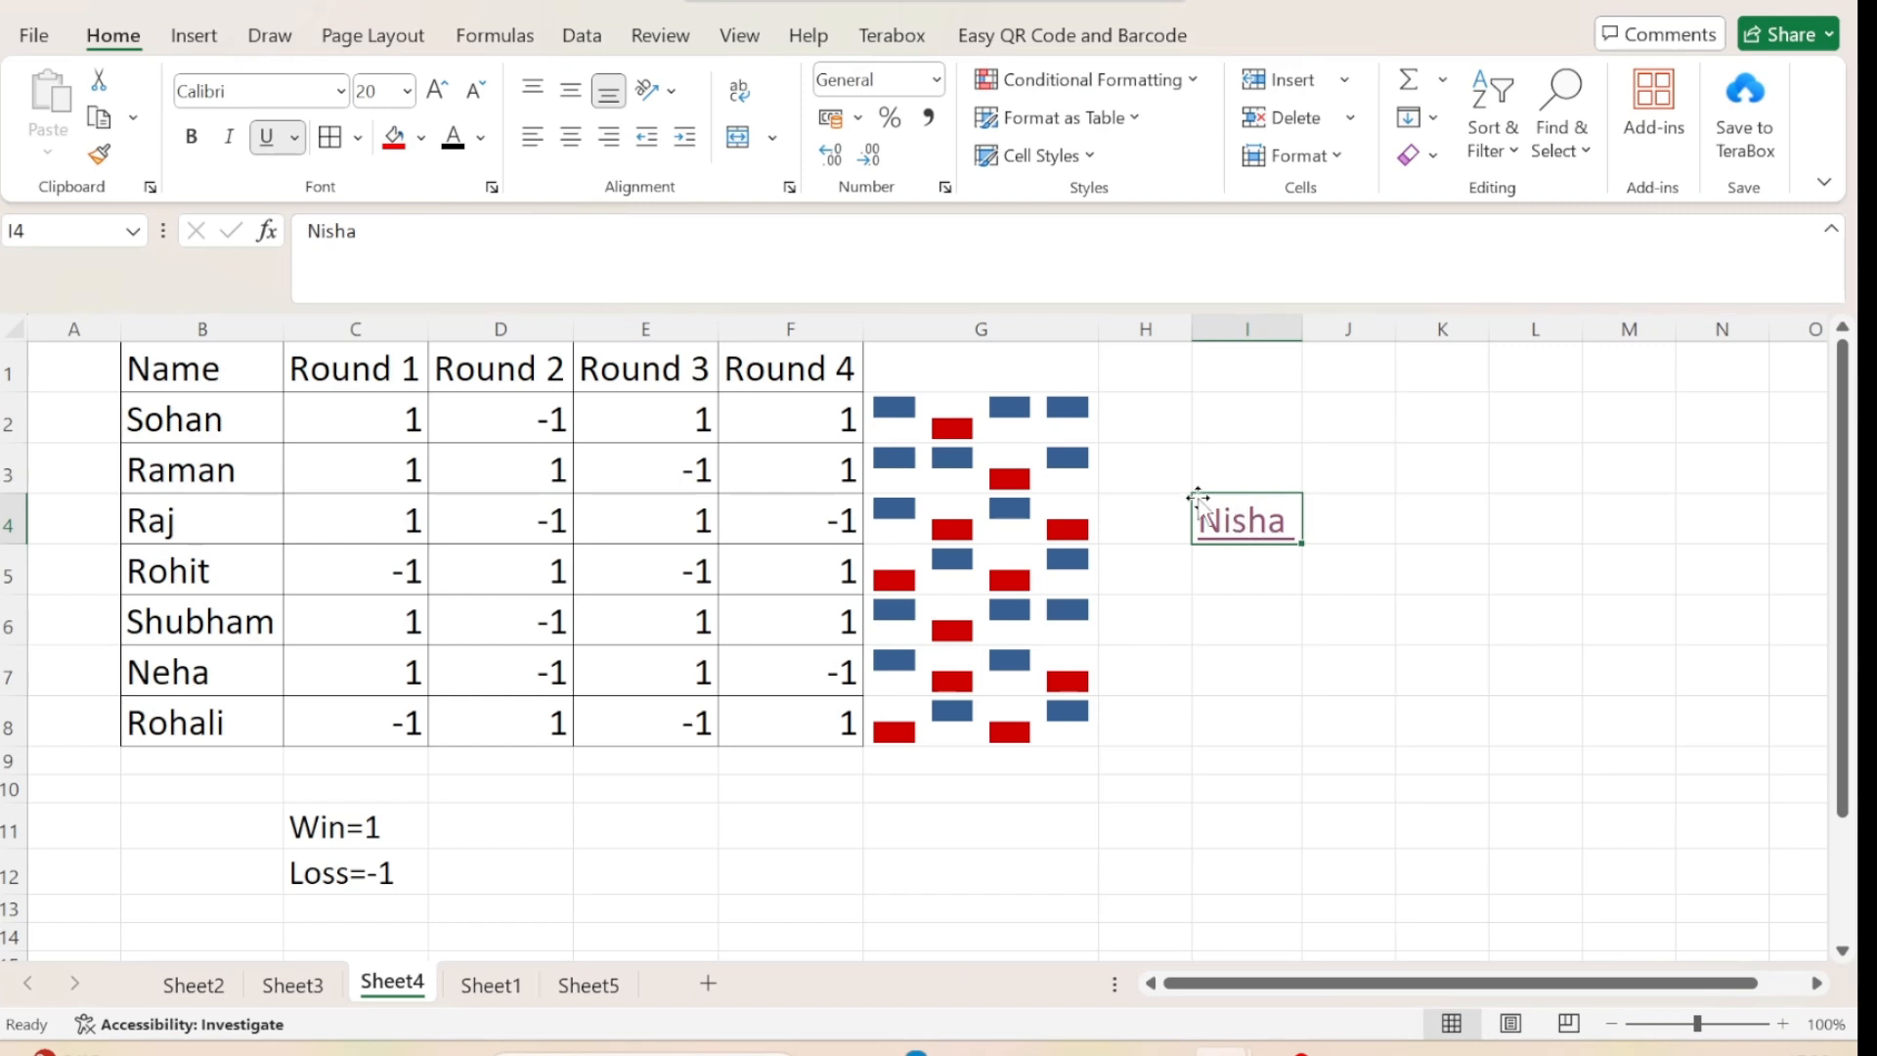
{"action": "left_click", "coordinate": [1369, 483]}
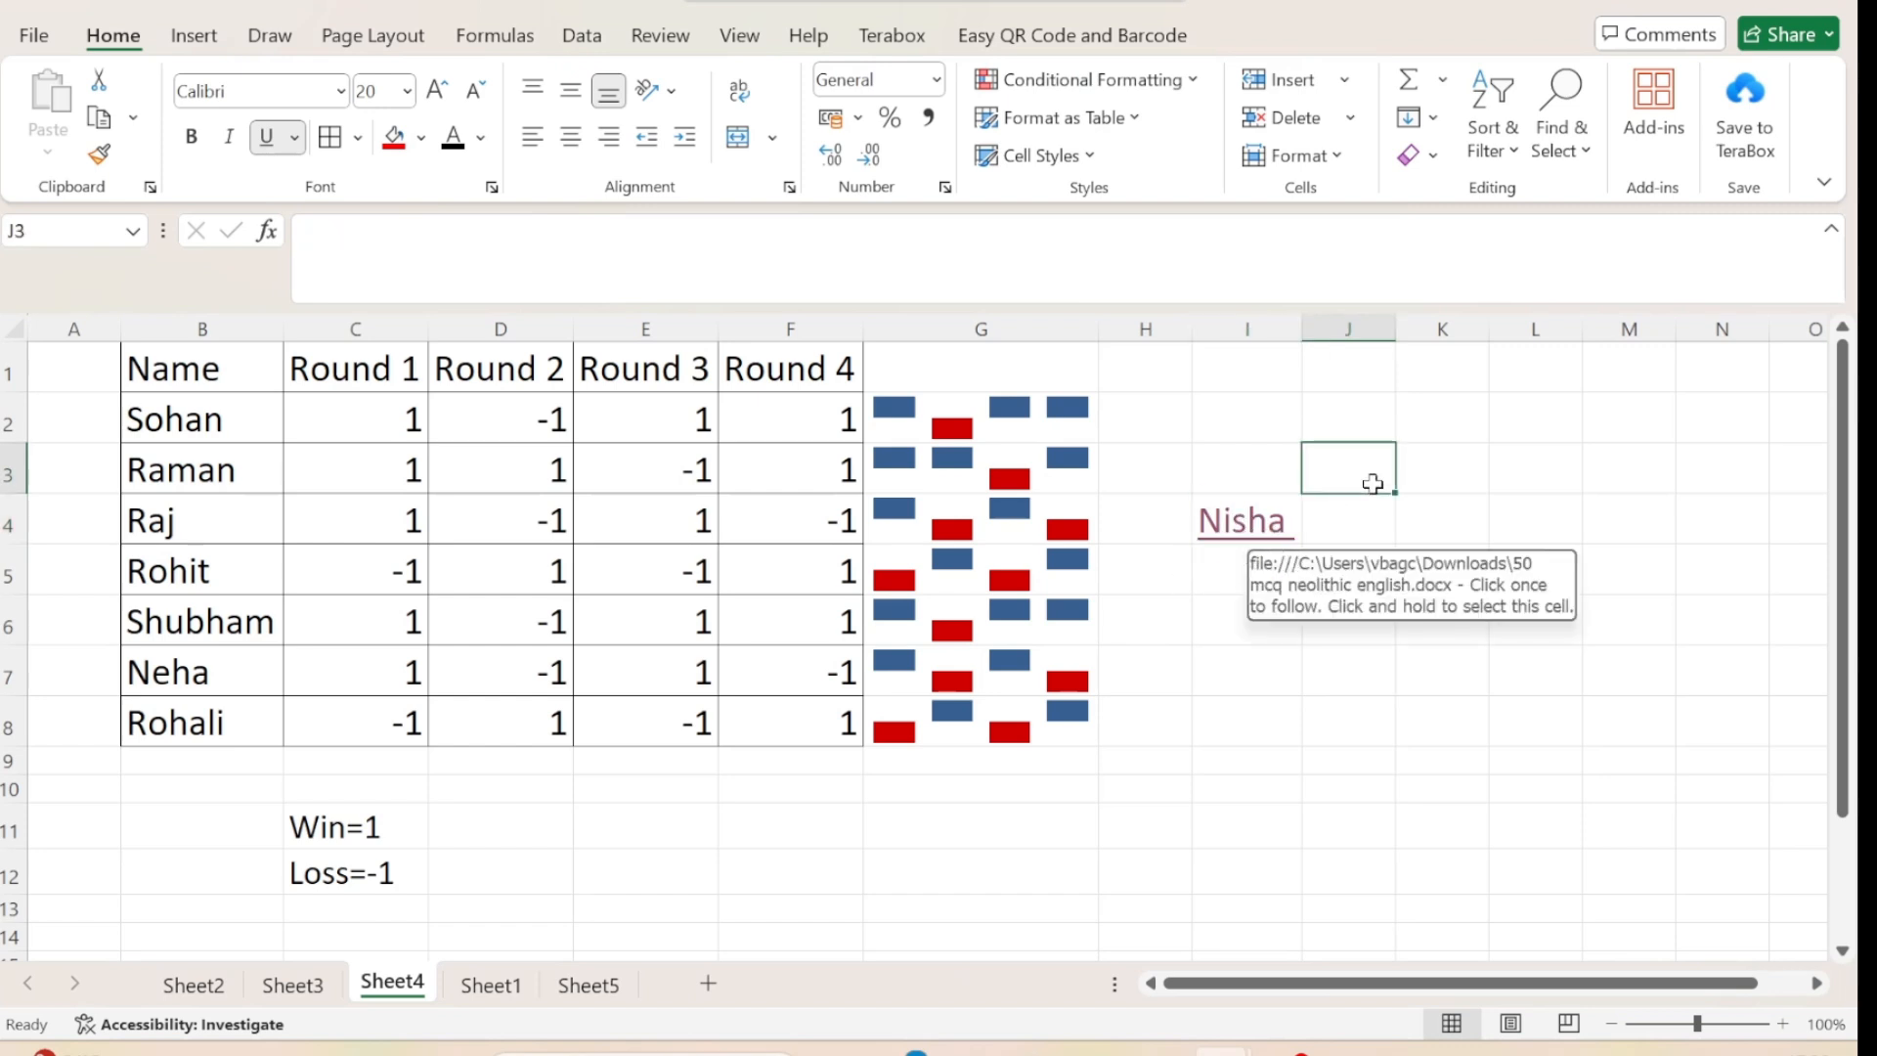
{"action": "left_click", "coordinate": [1243, 528]}
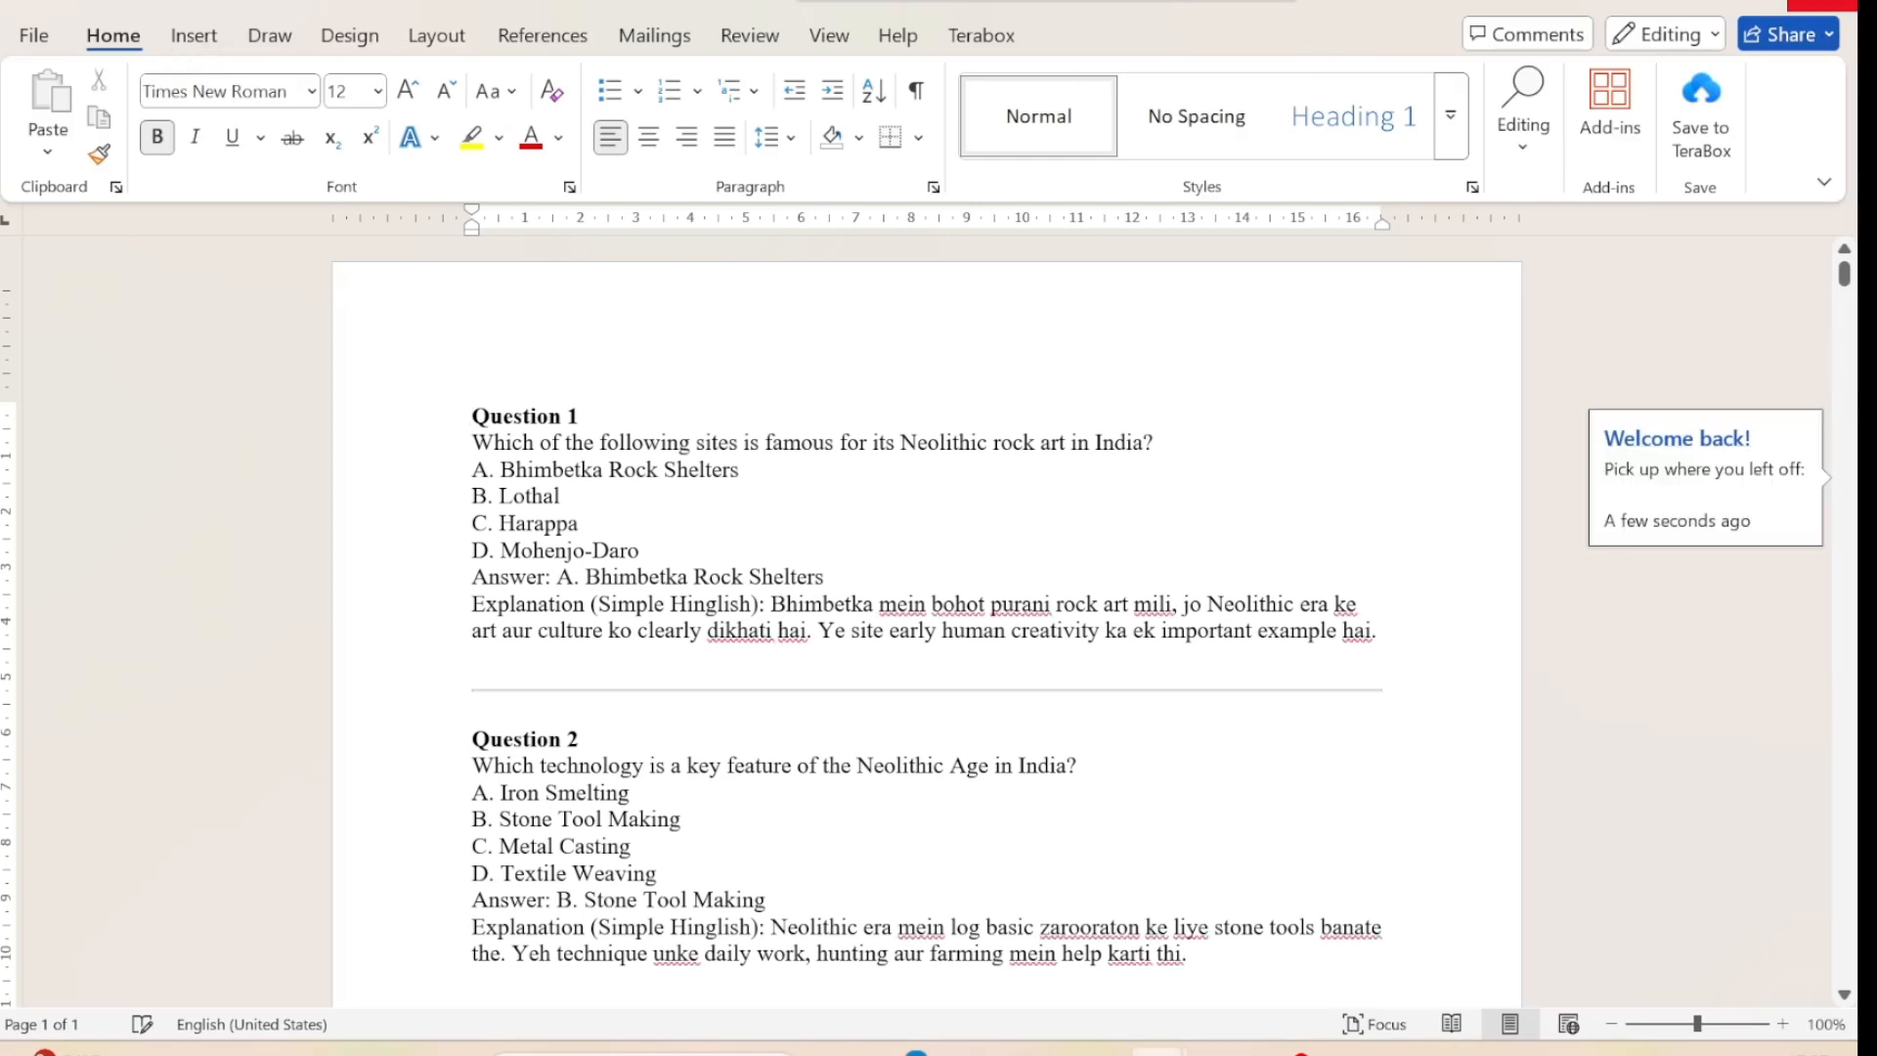
{"action": "left_click", "coordinate": [1822, 4]}
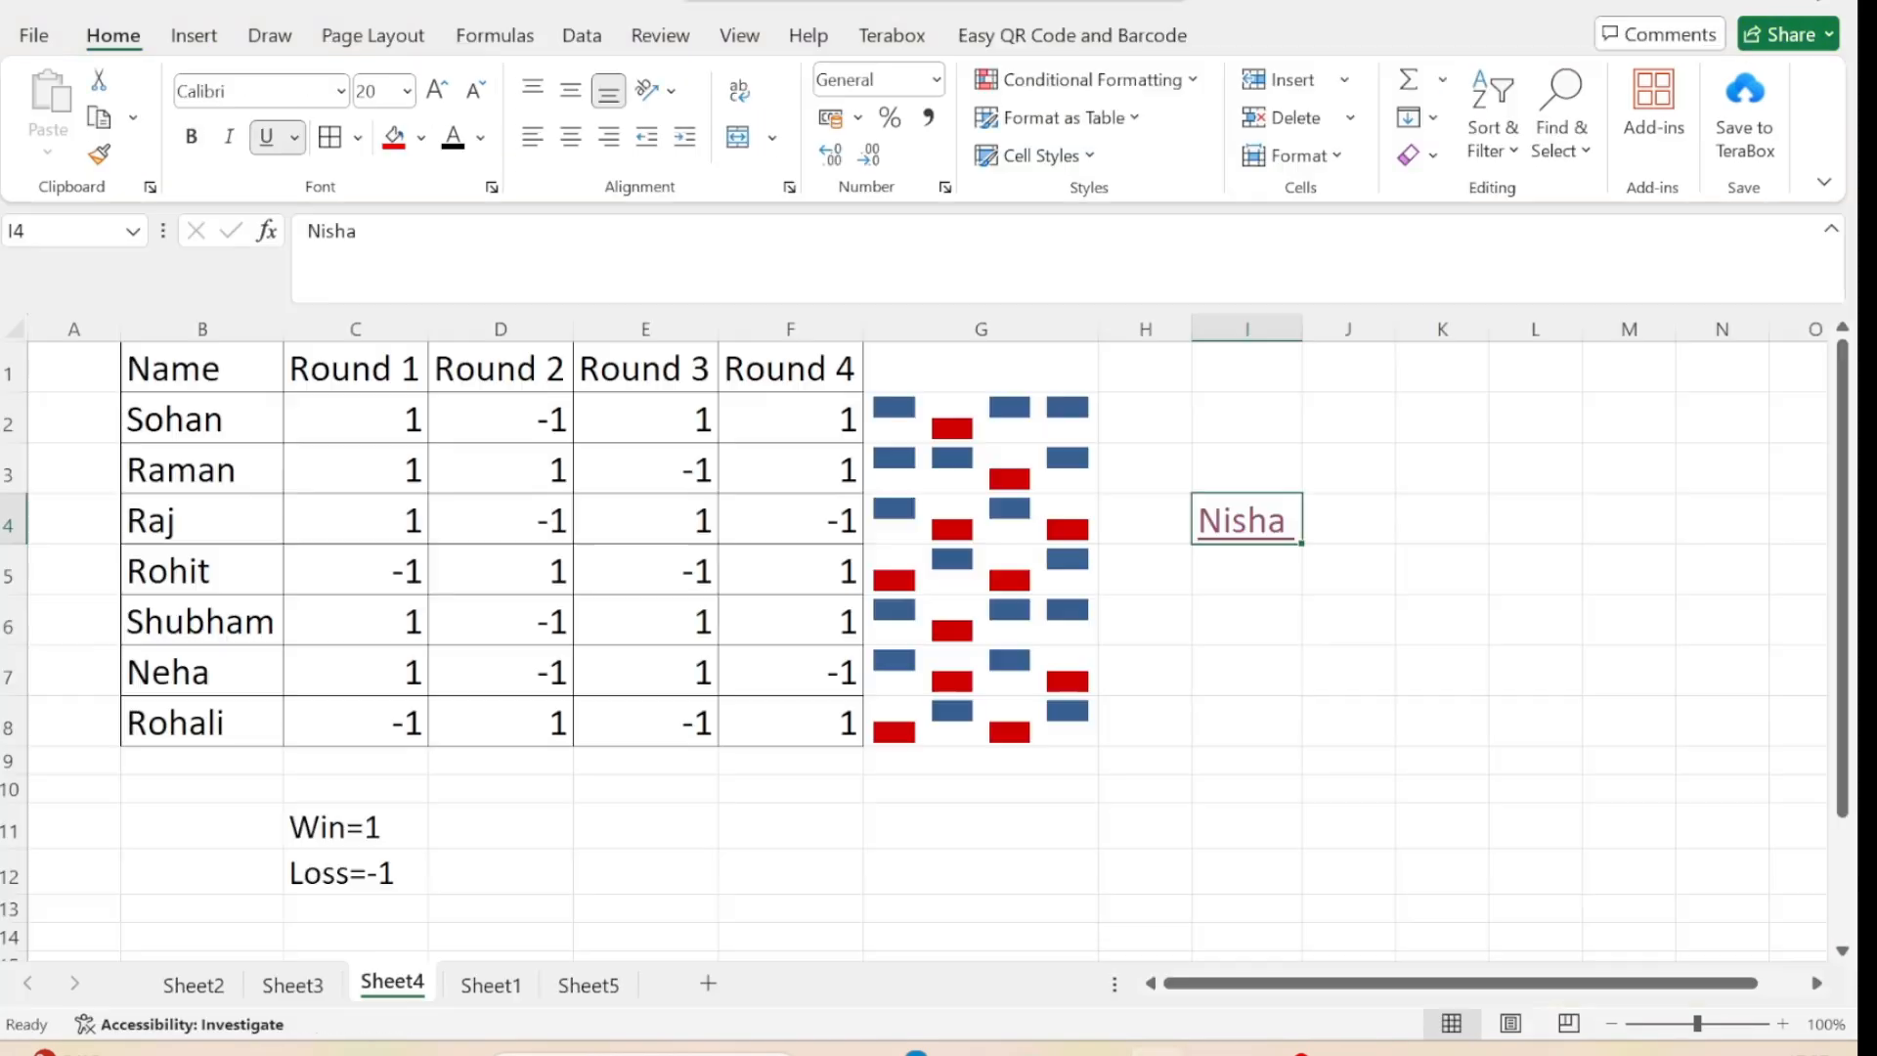
Add a new blank worksheet after Sheet4 for trying out the text insertion features.
{"action": "left_click", "coordinate": [188, 39]}
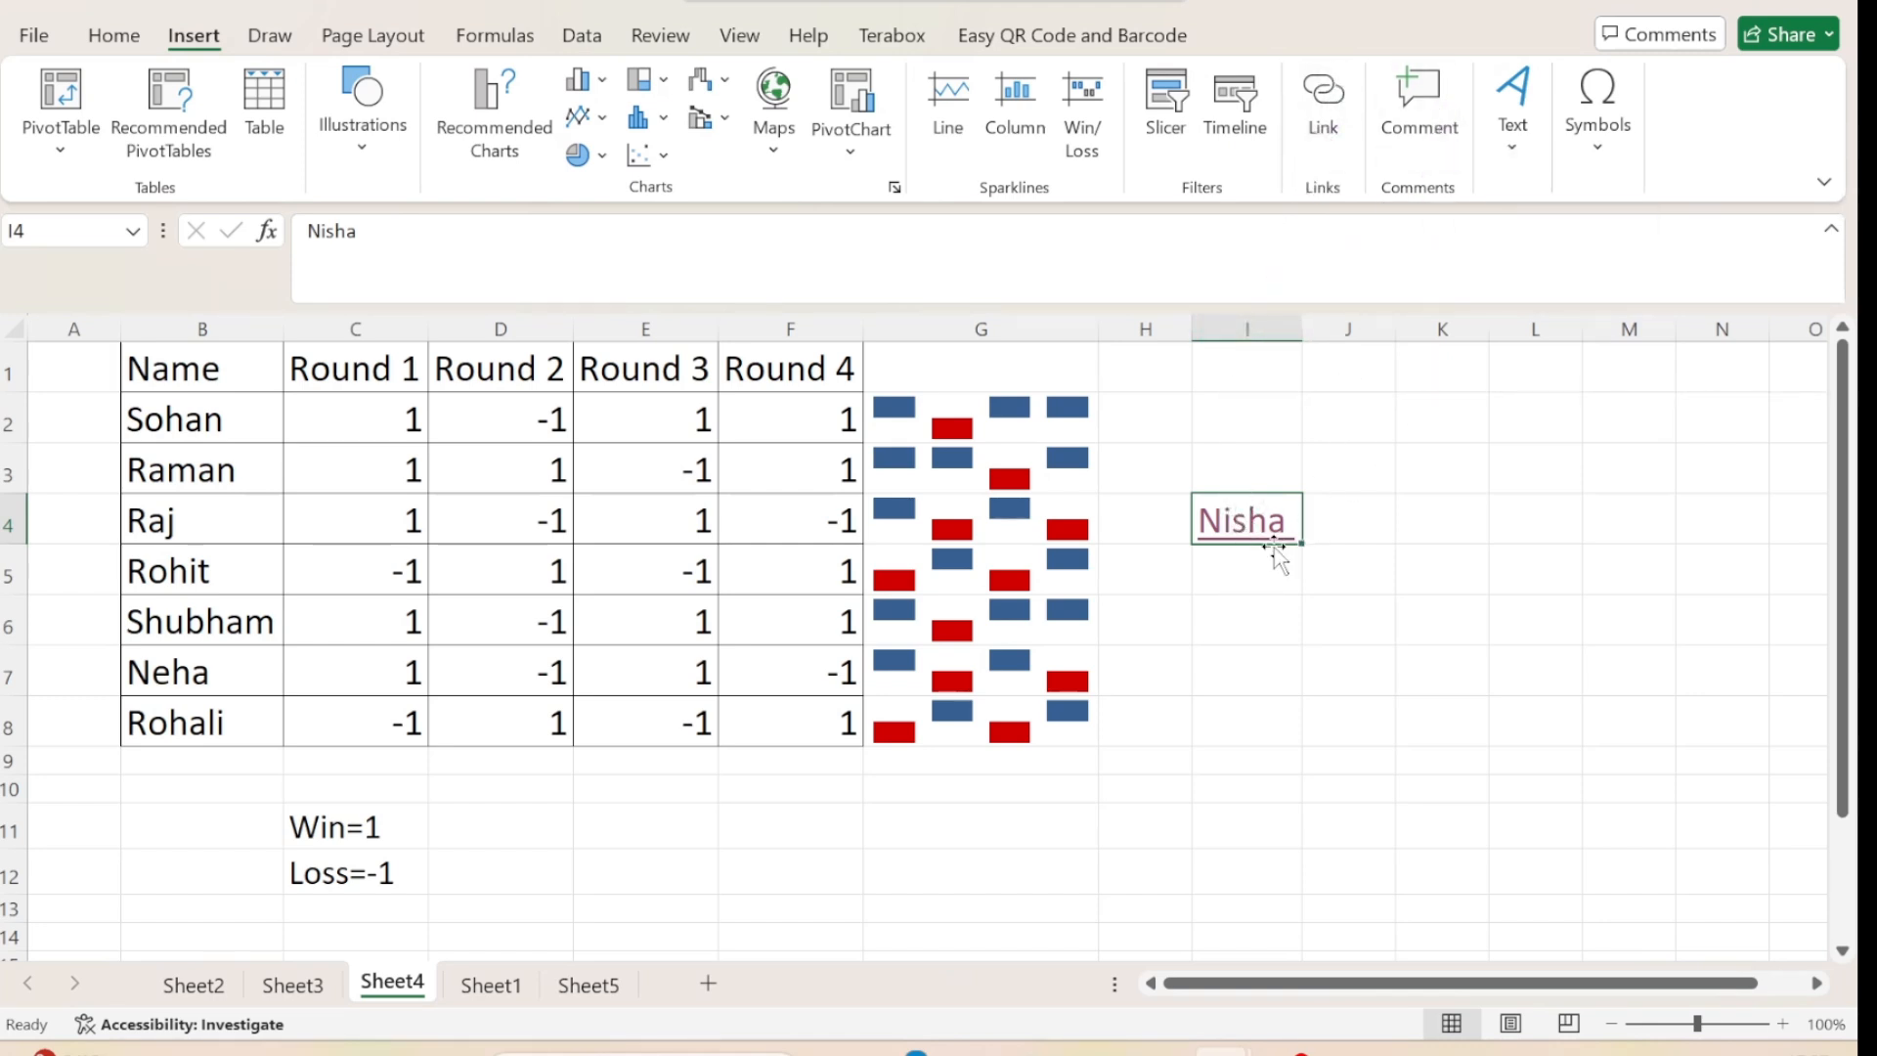
{"action": "left_click", "coordinate": [1511, 143]}
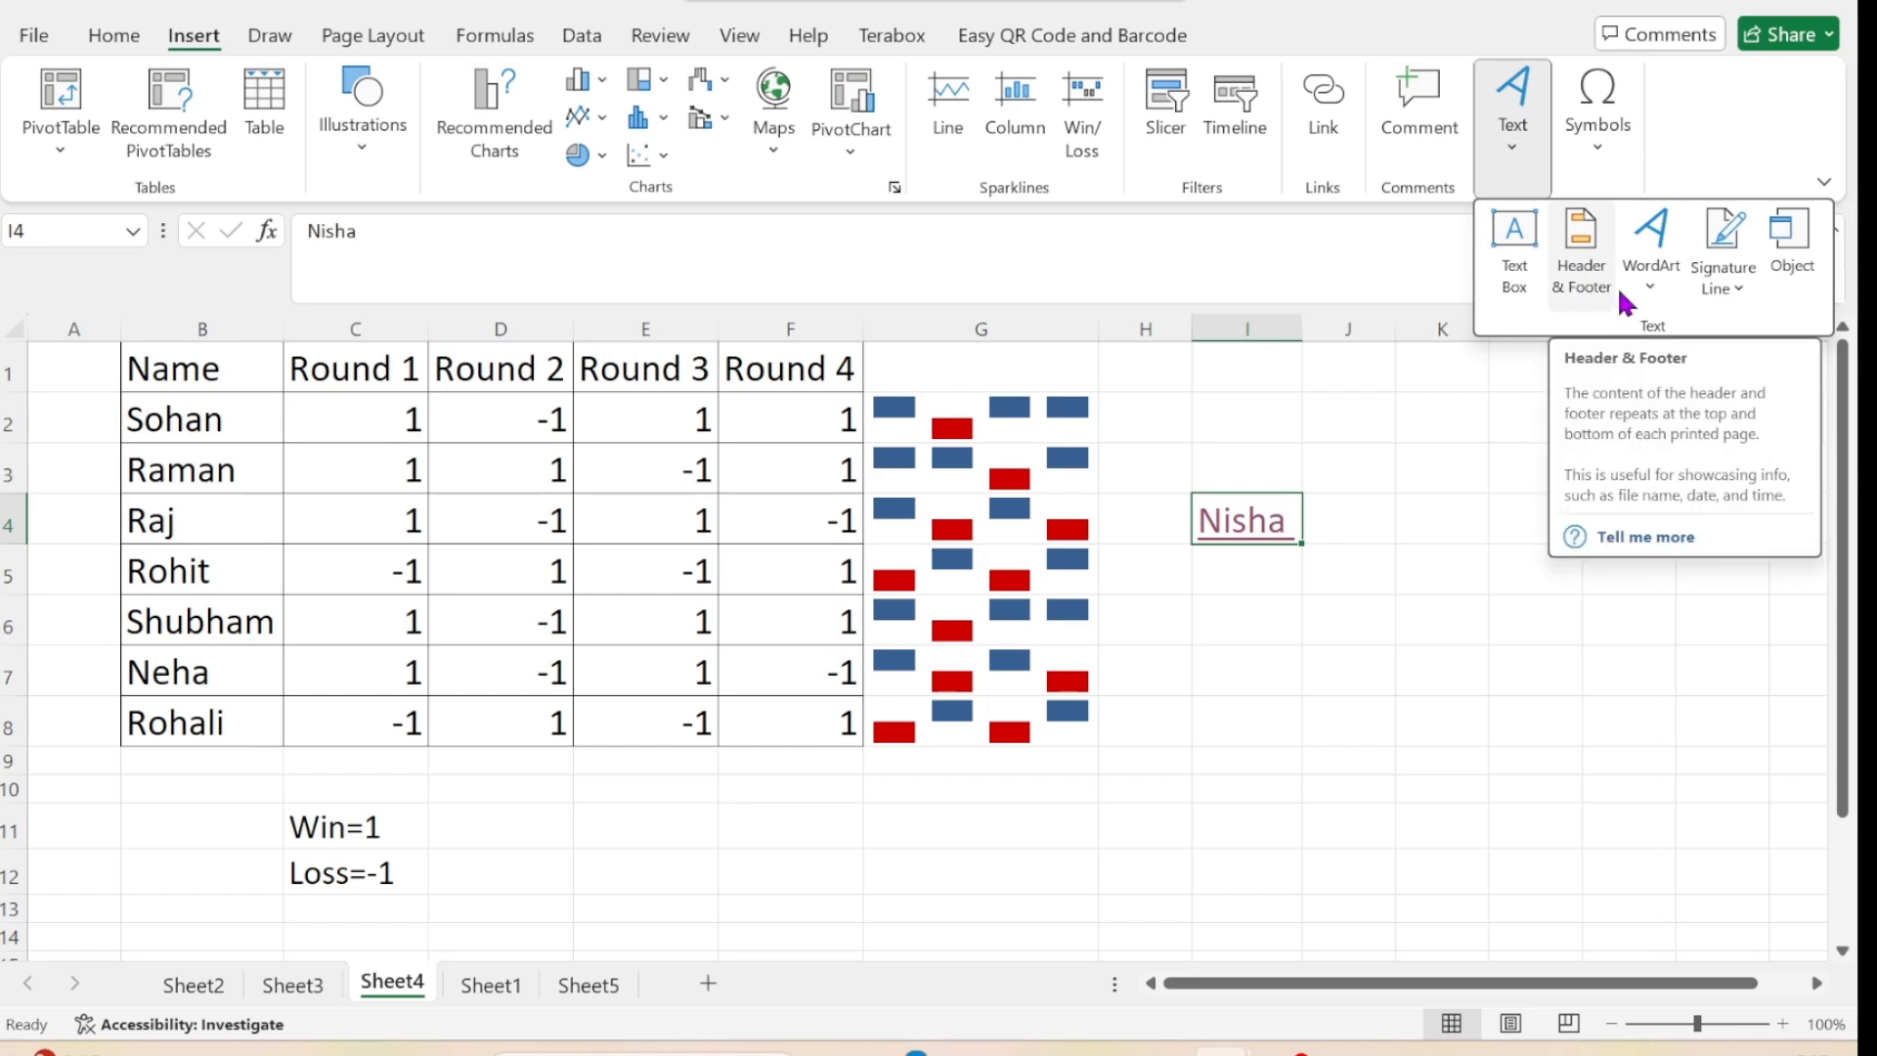
{"action": "left_click", "coordinate": [710, 987]}
{"action": "left_click", "coordinate": [710, 987]}
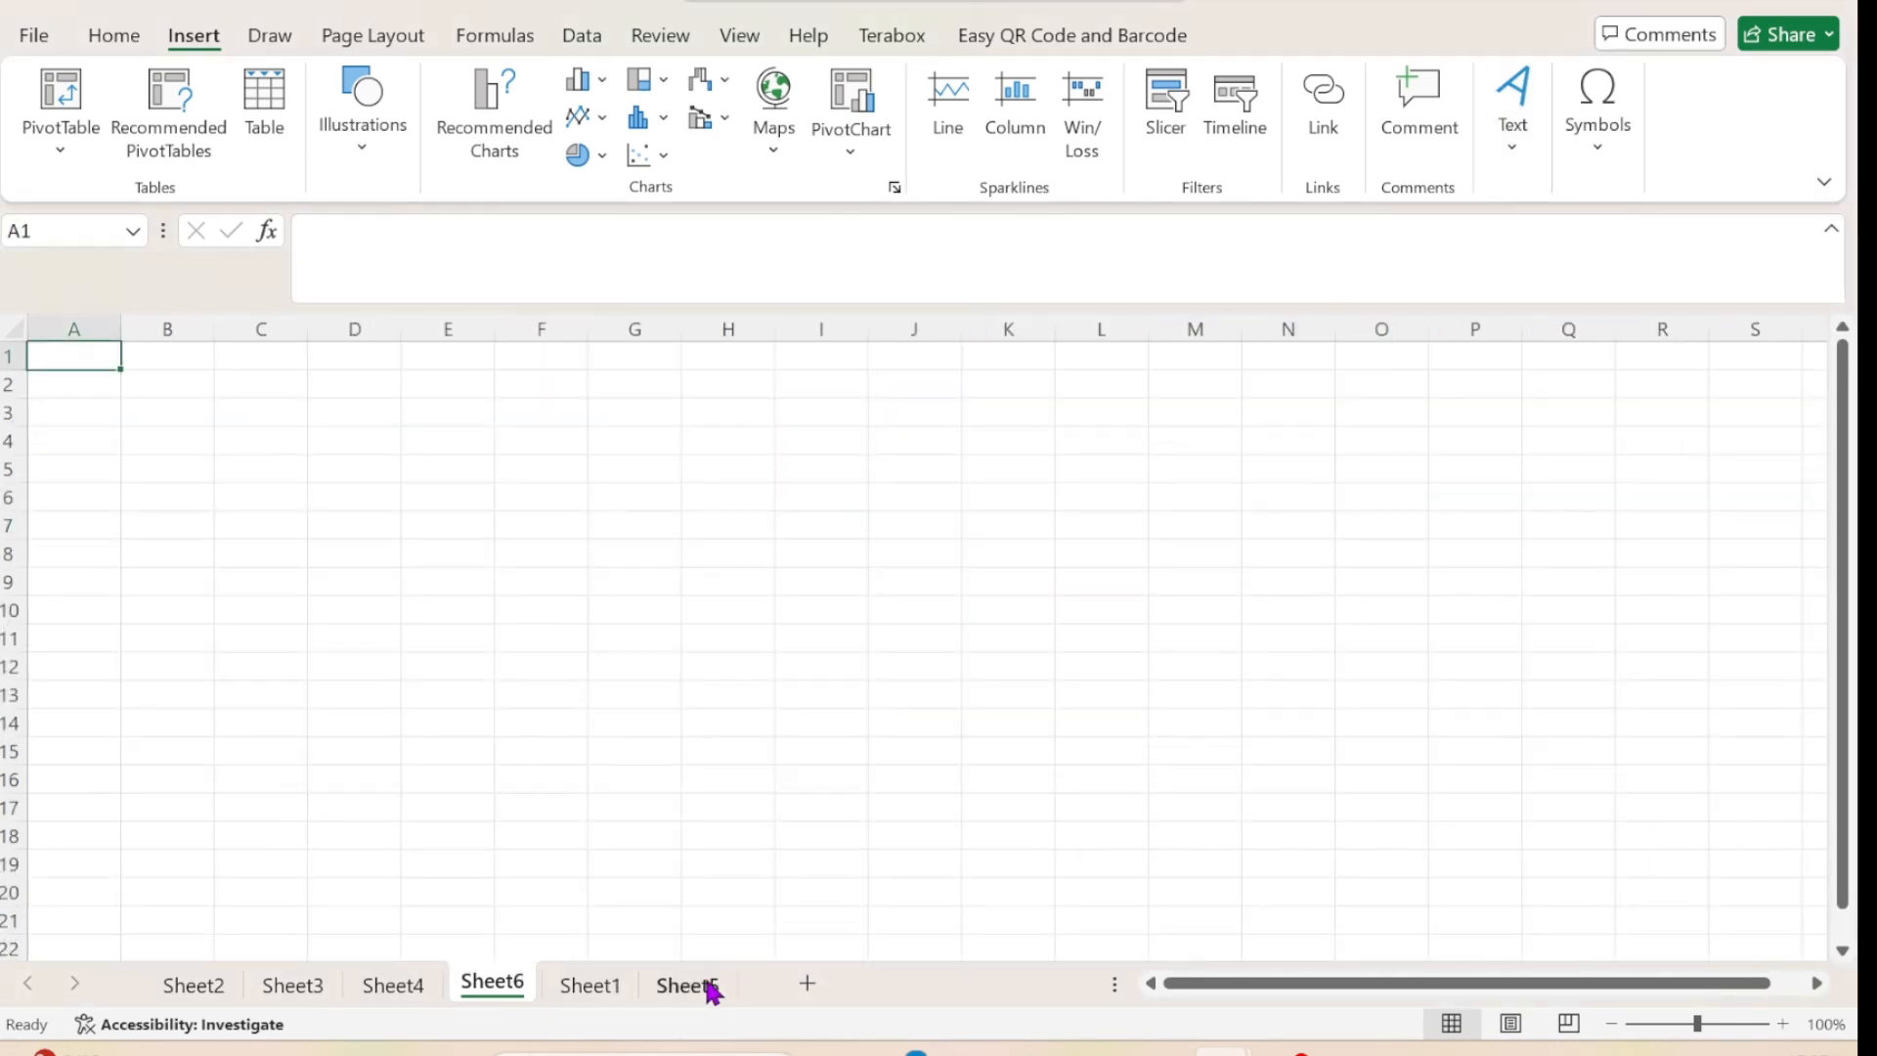
Draw an empty text box spanning about A4 to E10 on the blank sheet and delete it.
{"action": "left_click", "coordinate": [1528, 147]}
{"action": "left_click", "coordinate": [1521, 231]}
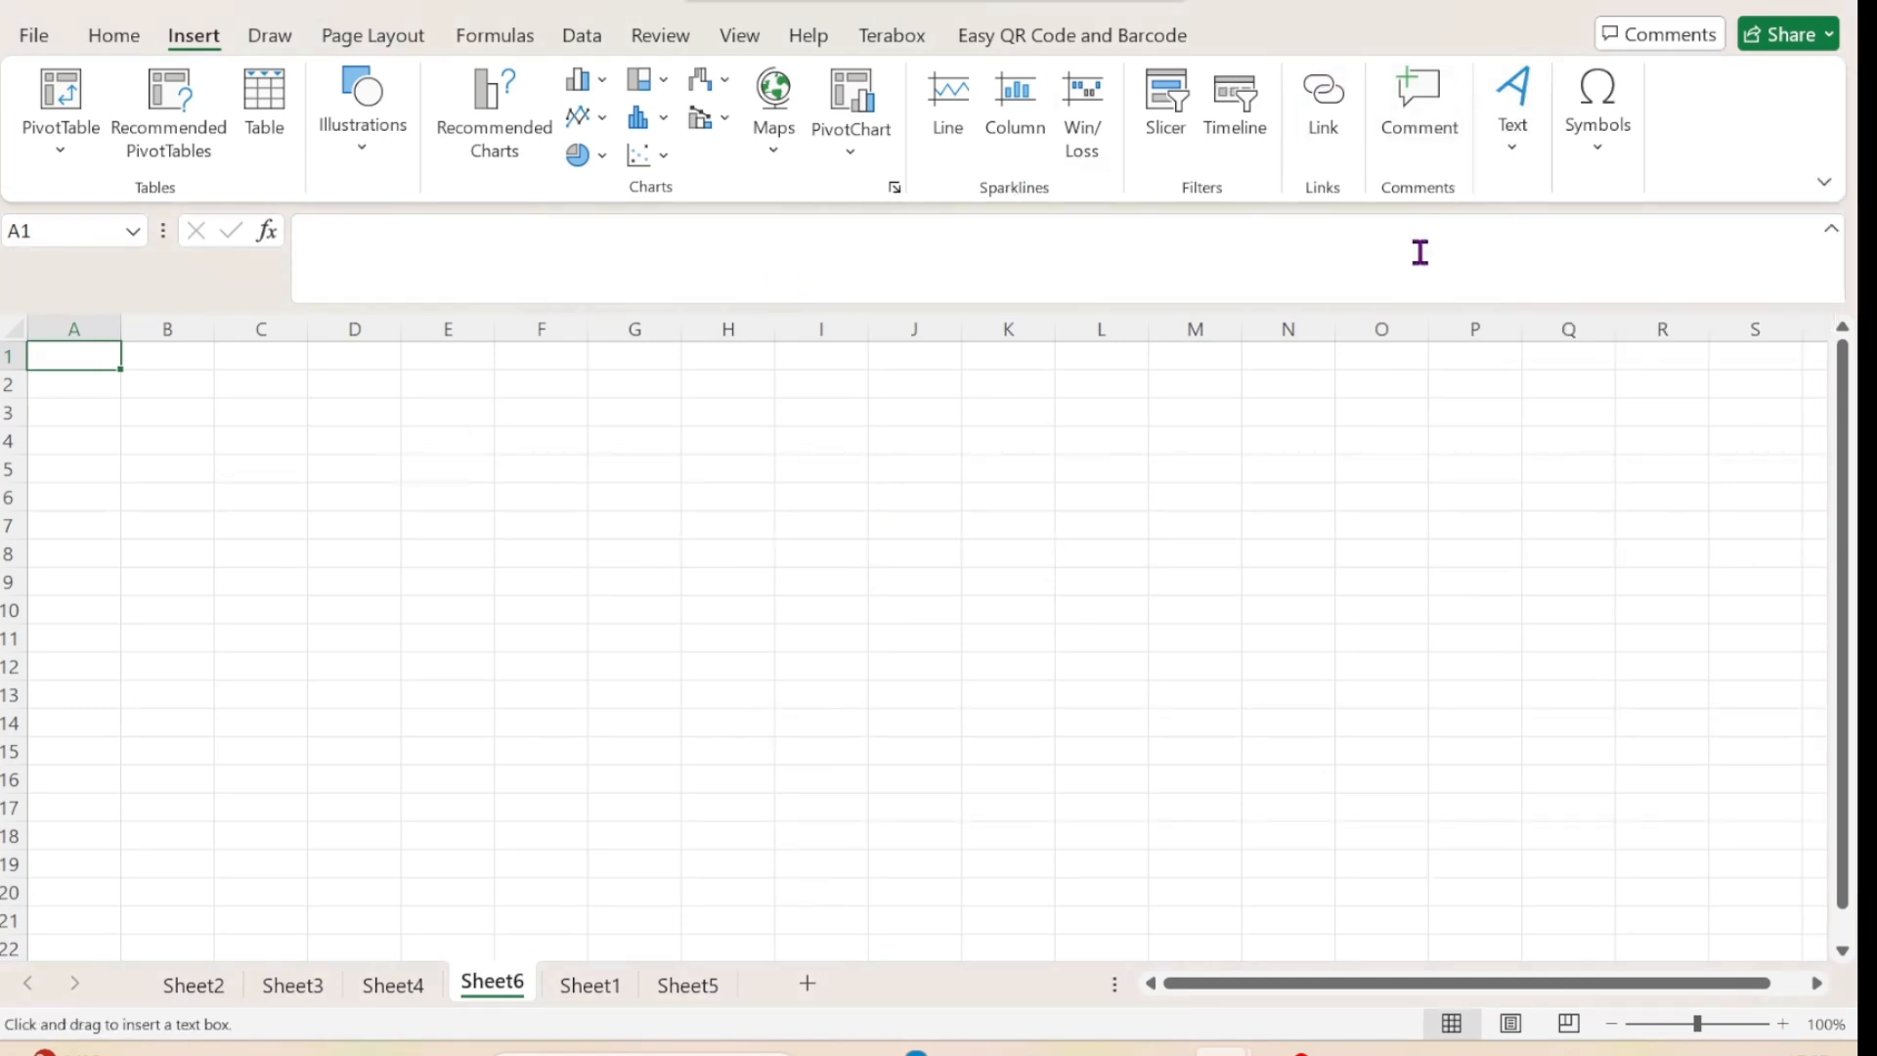
{"action": "left_click_drag", "start_coordinate": [75, 451], "coordinate": [78, 453]}
{"action": "left_click_drag", "start_coordinate": [425, 617], "coordinate": [426, 617]}
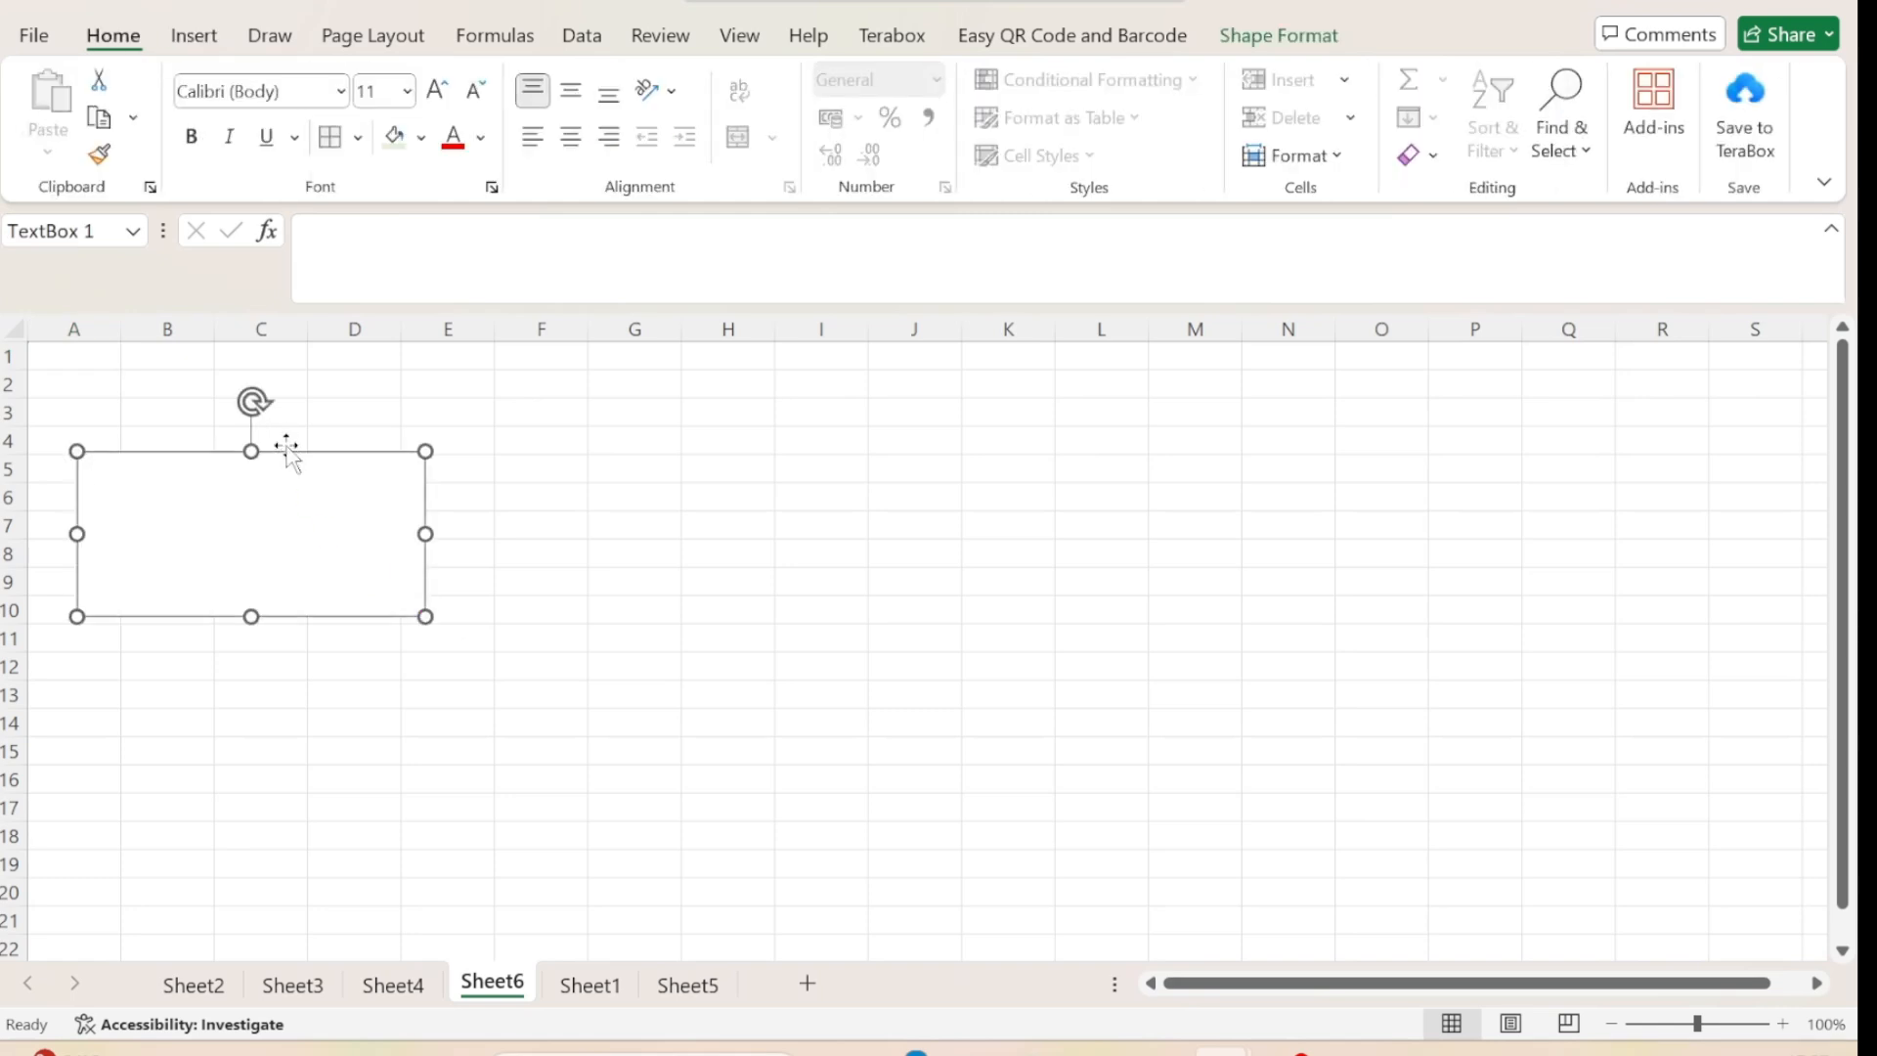
{"action": "key", "text": "Delete"}
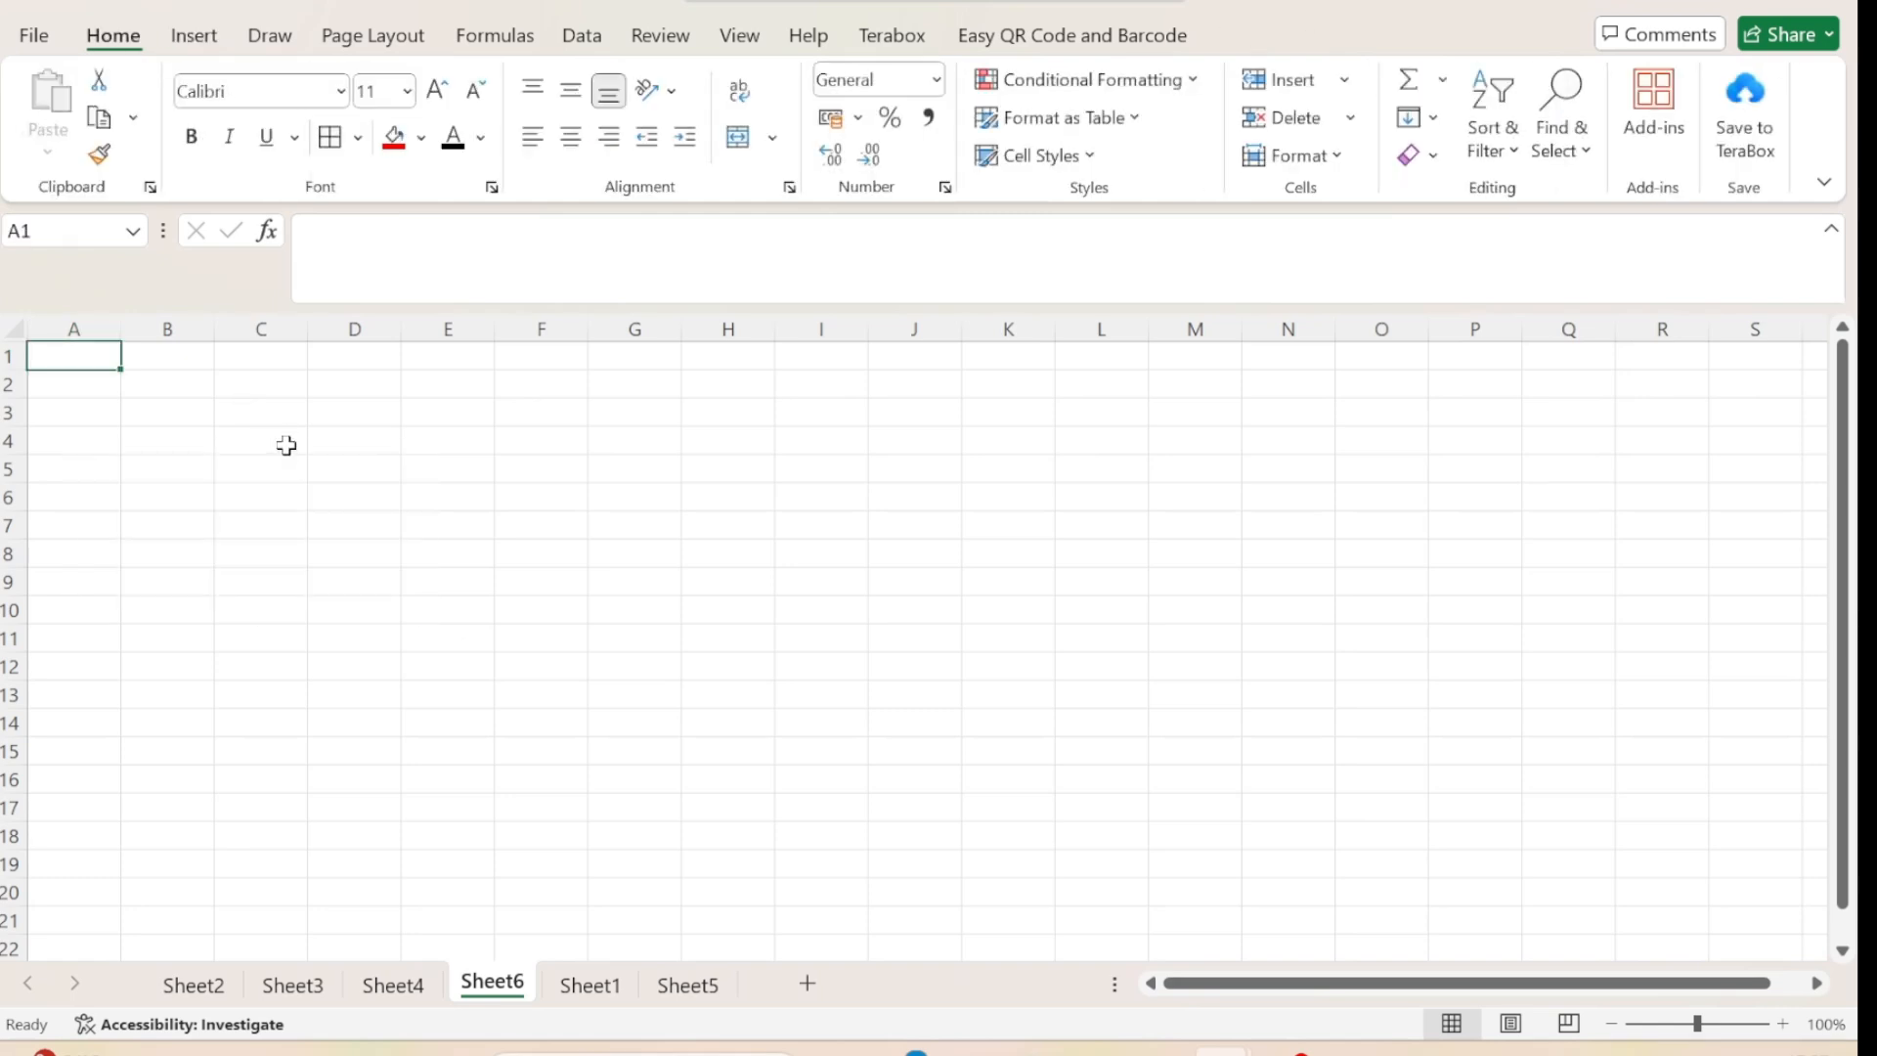
Insert a header and footer on the blank sheet and look over both areas on the first page.
{"action": "left_click", "coordinate": [199, 36]}
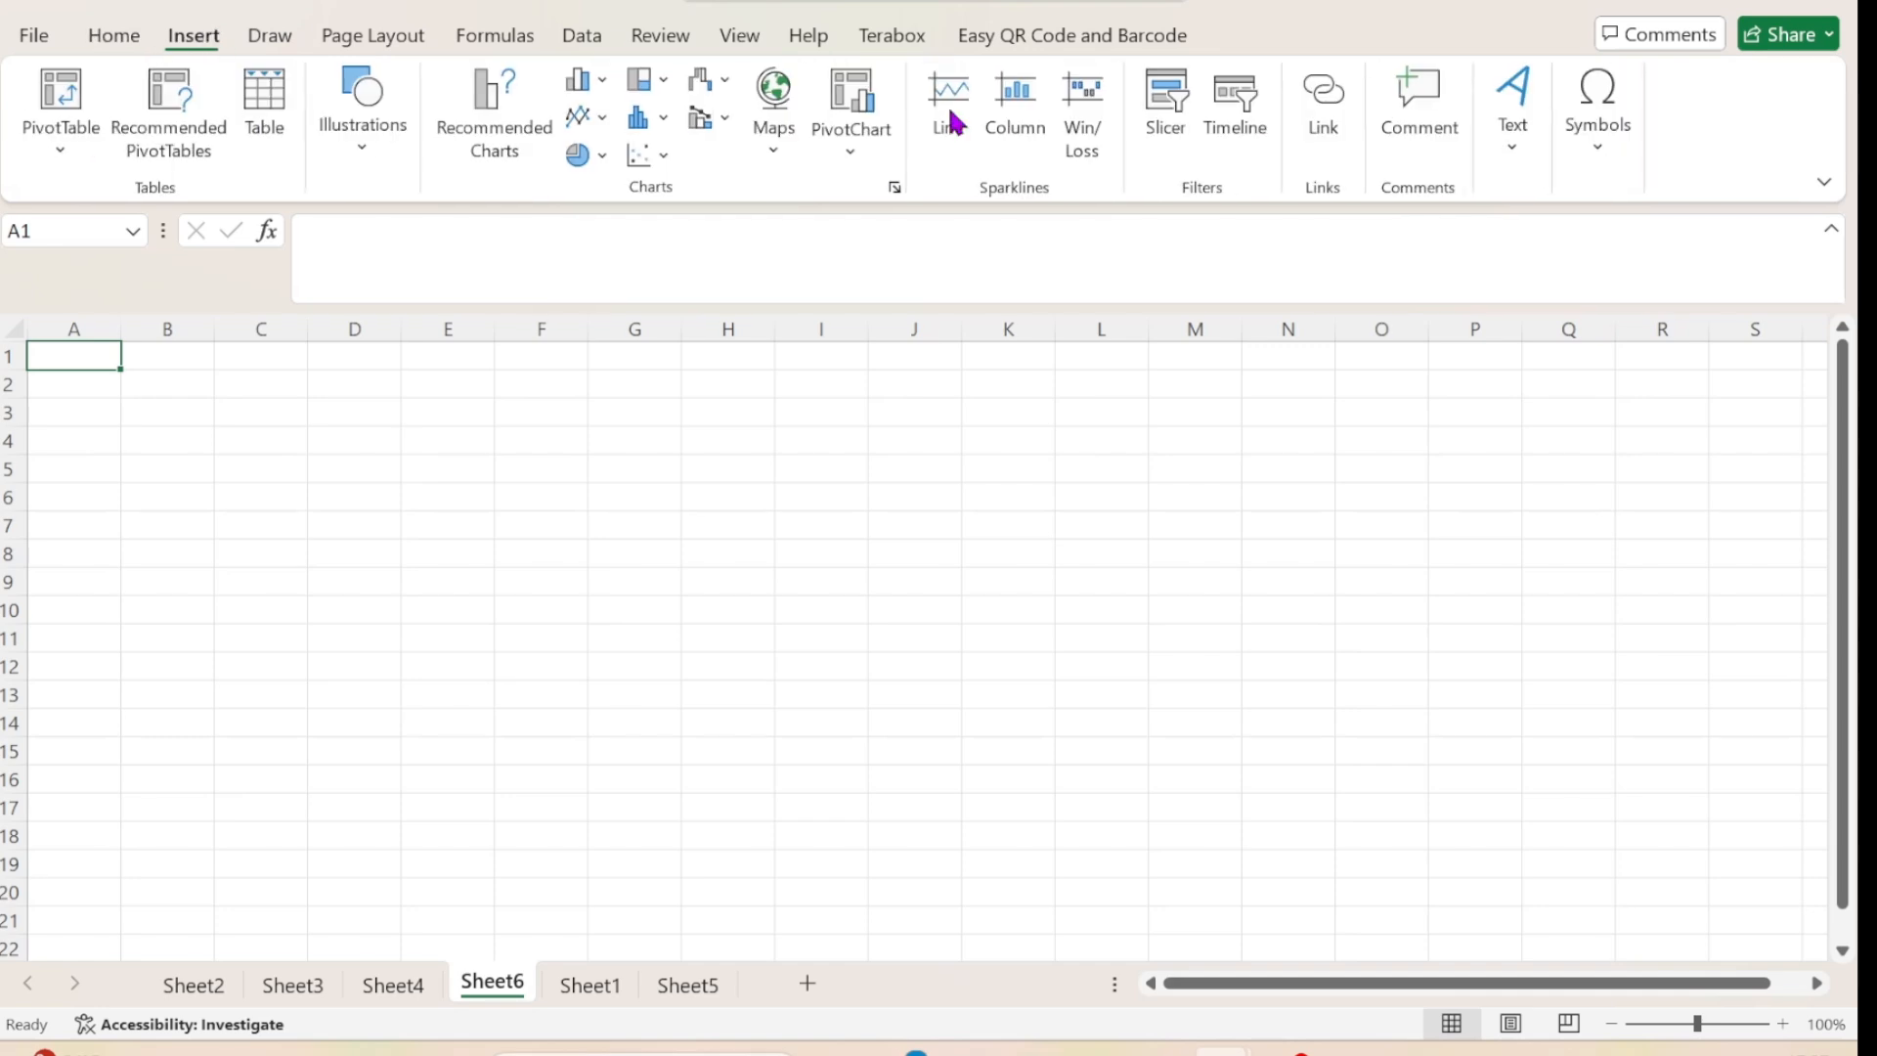
{"action": "left_click", "coordinate": [1511, 146]}
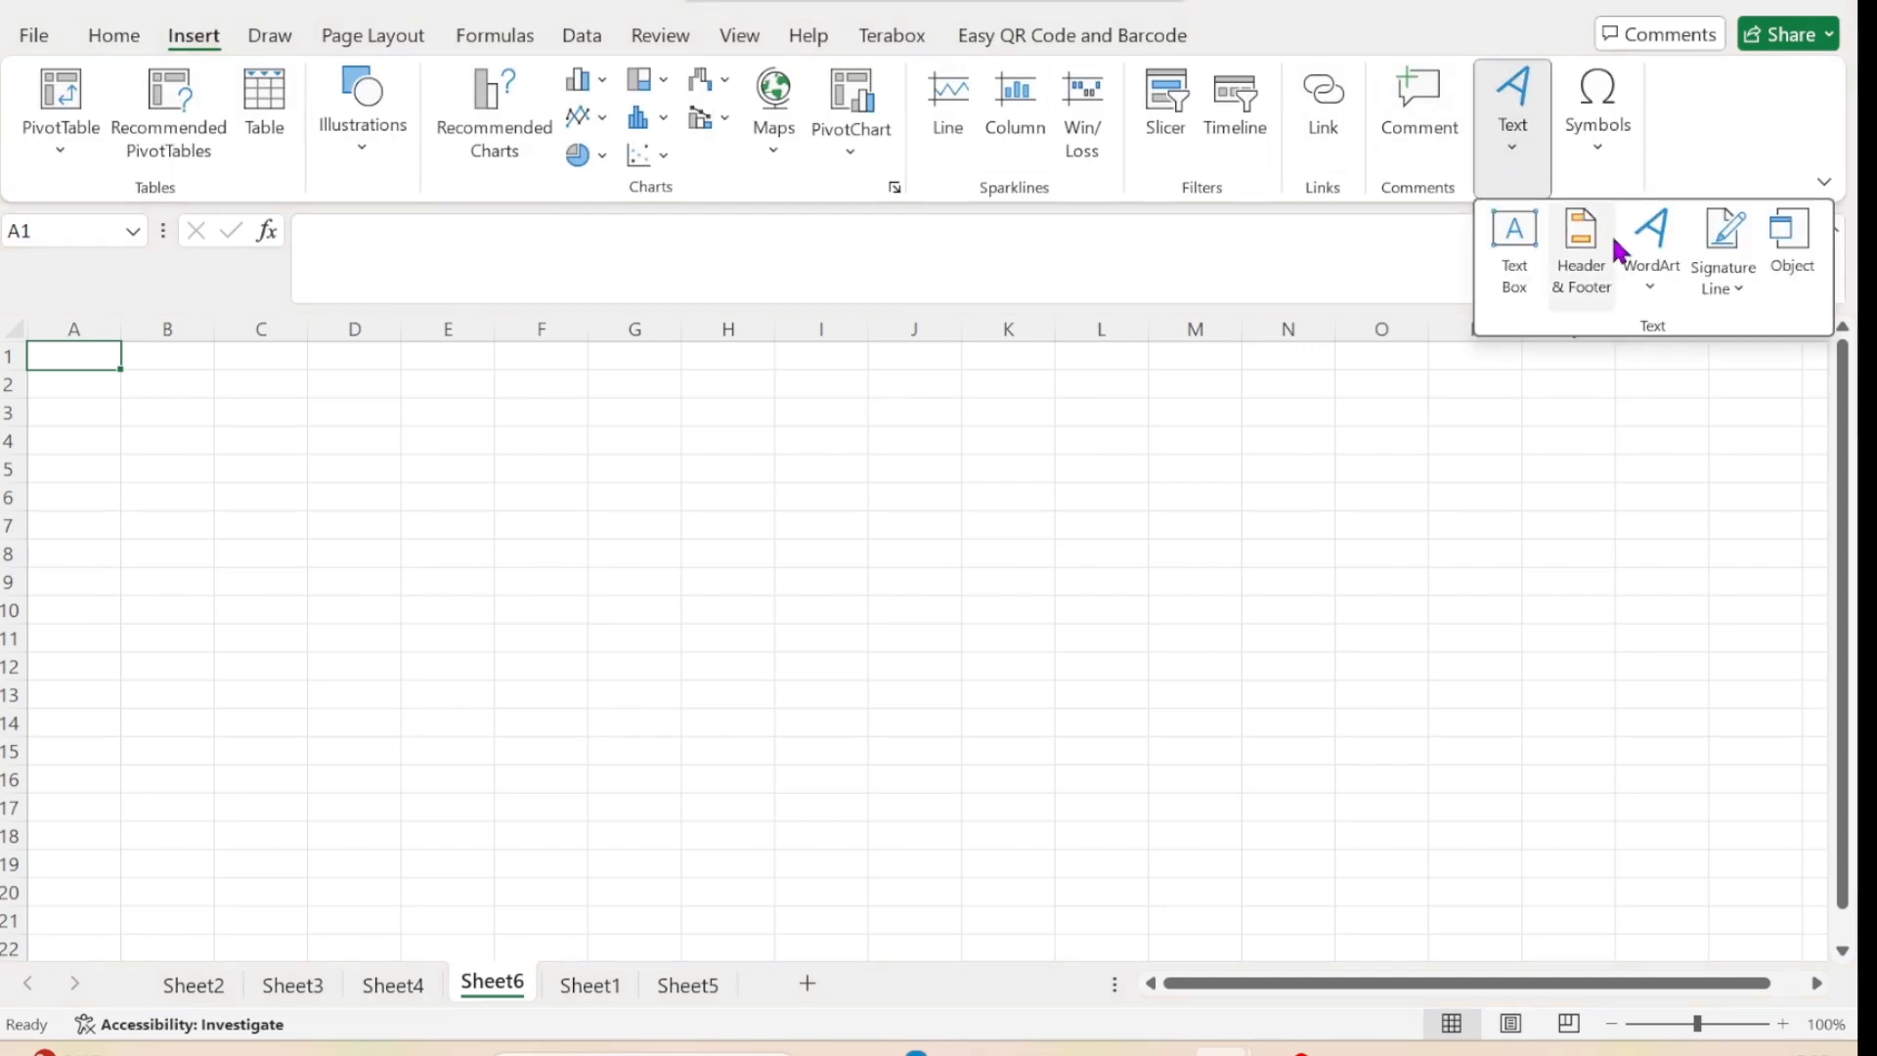
{"action": "left_click", "coordinate": [1567, 256]}
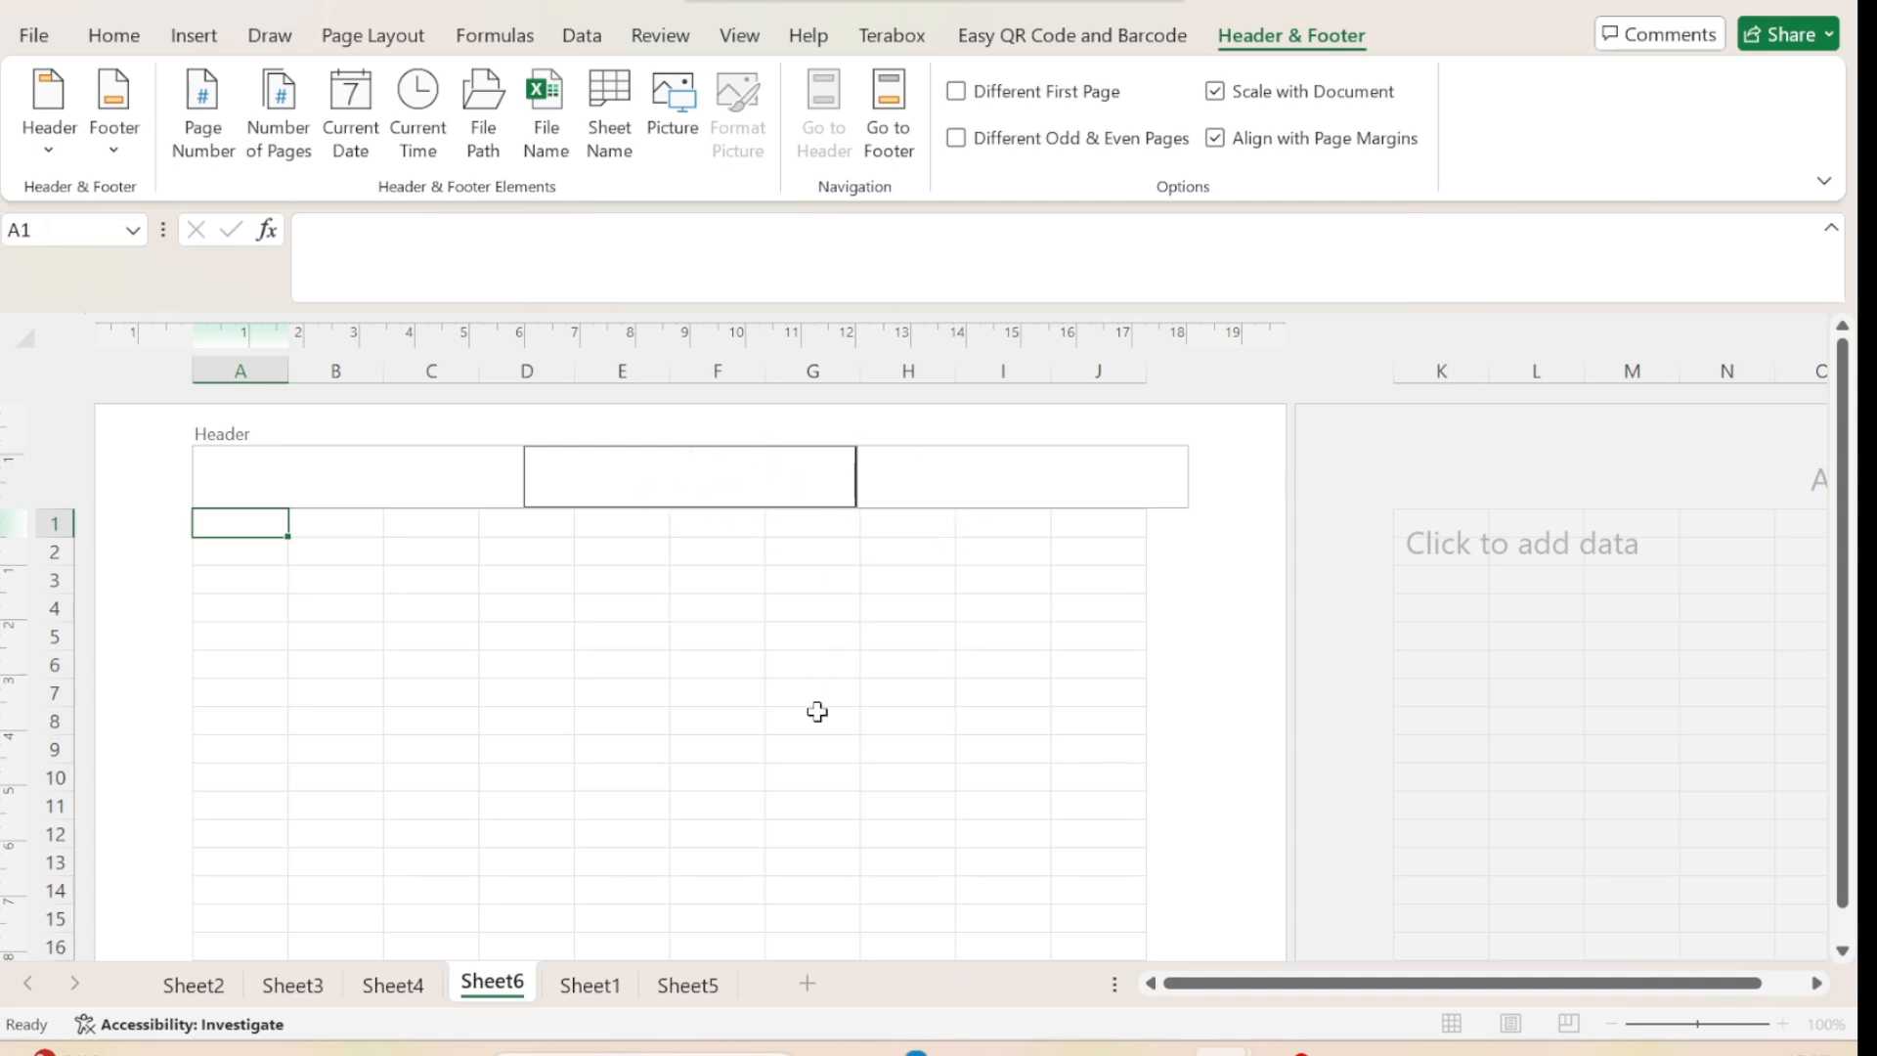
{"action": "scroll", "coordinate": [817, 712], "scroll_direction": "down", "scroll_amount": 6}
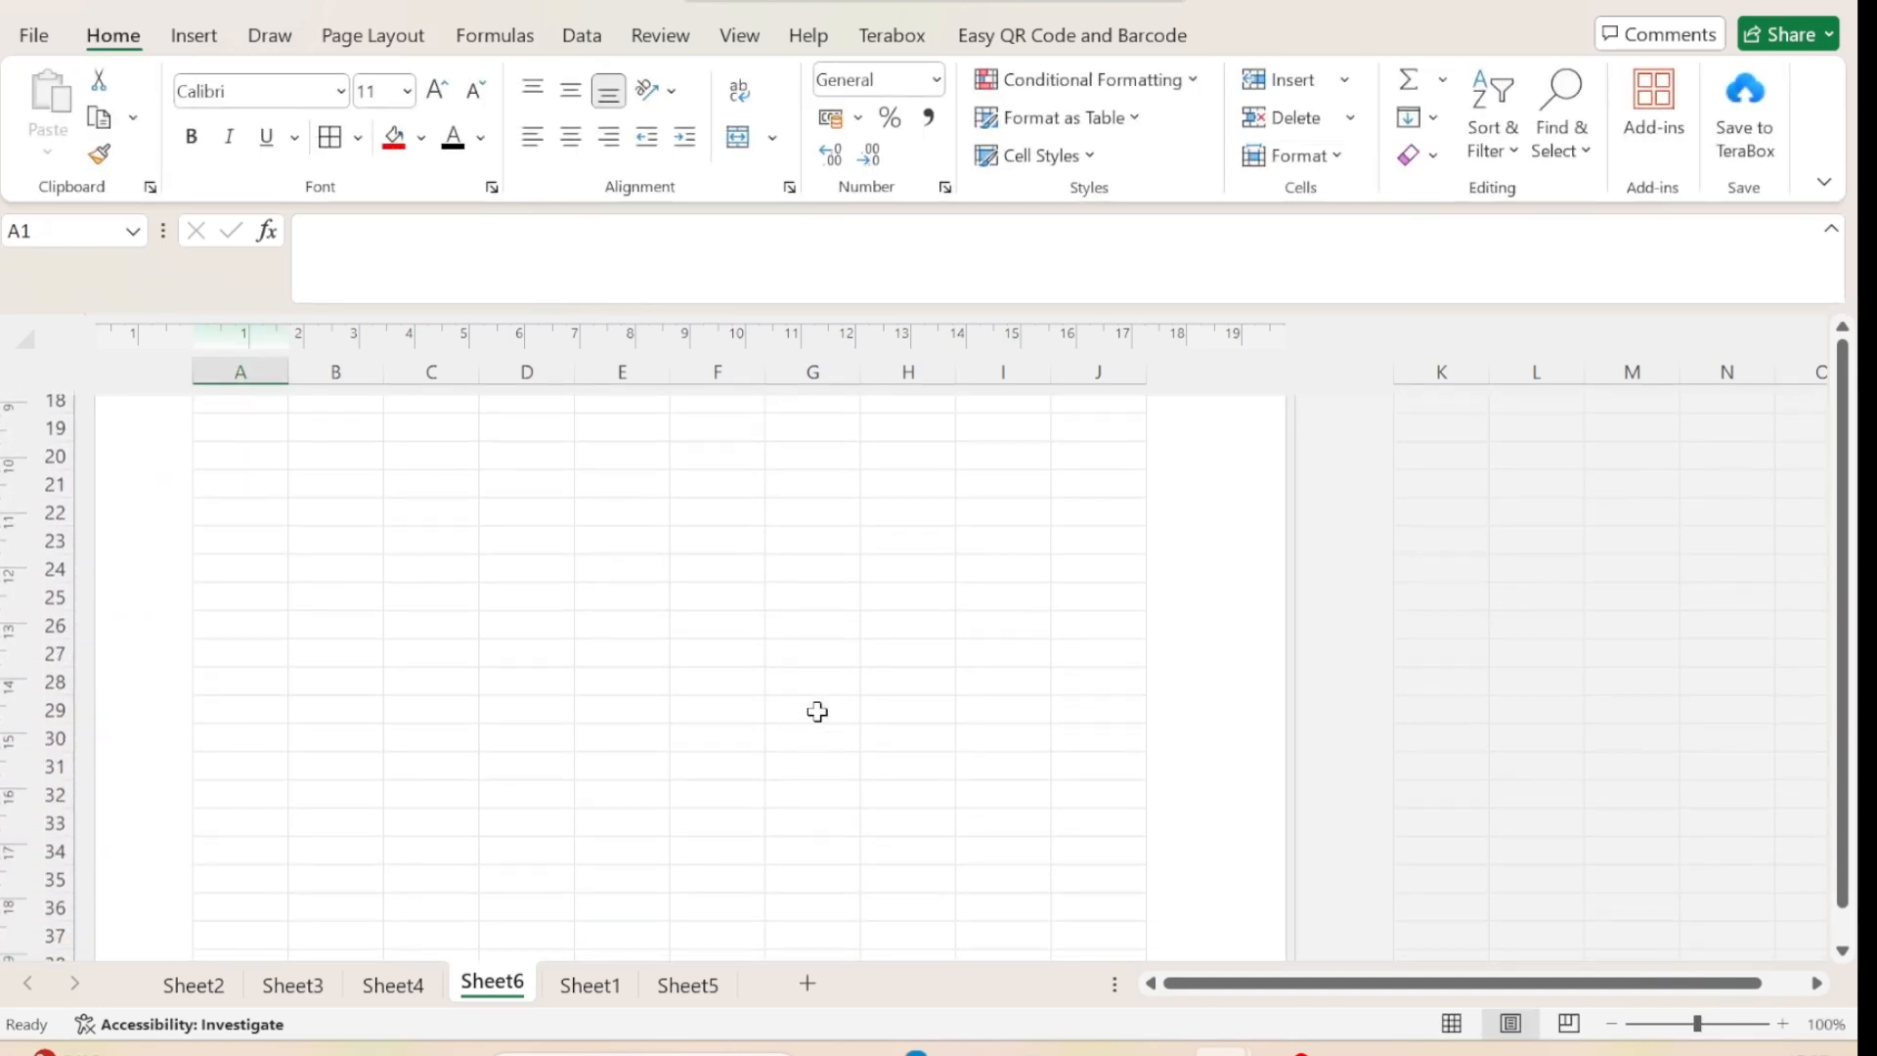
{"action": "scroll", "coordinate": [818, 712], "scroll_direction": "down", "scroll_amount": 5}
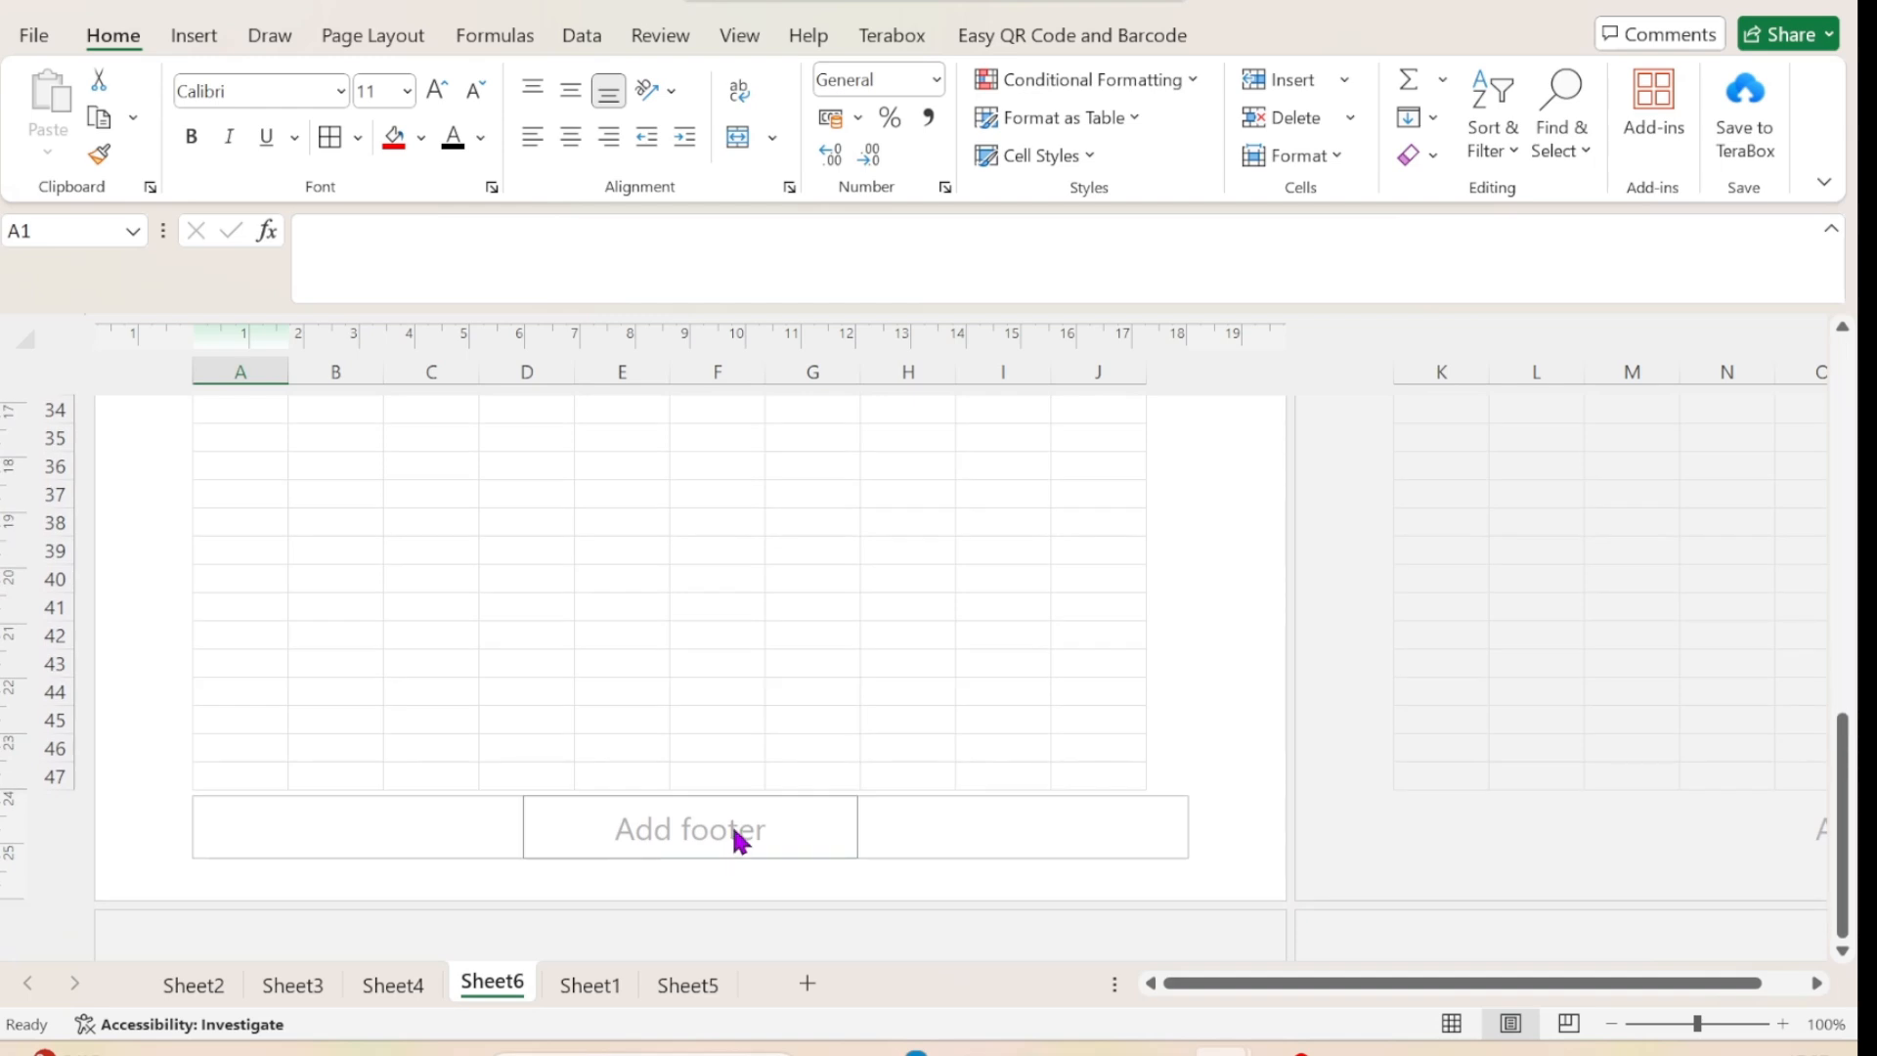
{"action": "scroll", "coordinate": [746, 583], "scroll_direction": "up", "scroll_amount": 10}
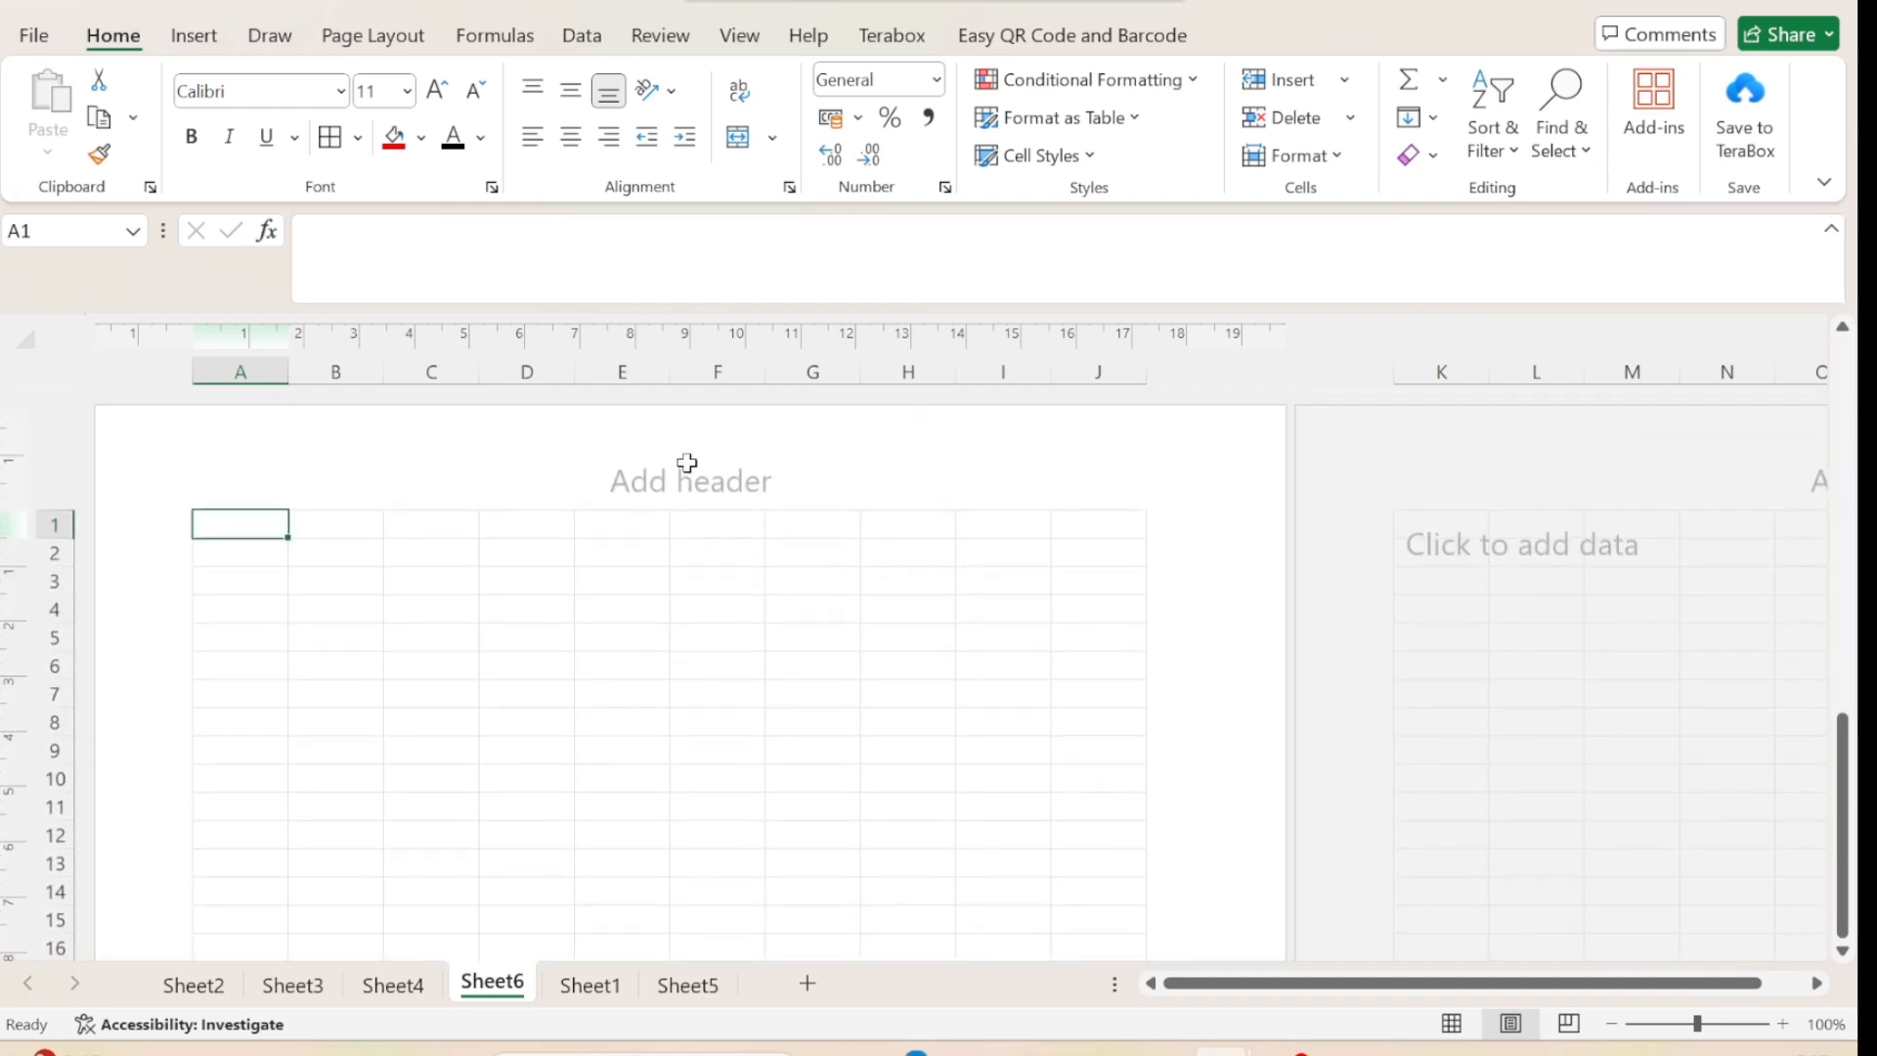
Enter a first name in the centre section of the page header and enlarge it to font size 20.
{"action": "left_click", "coordinate": [687, 462]}
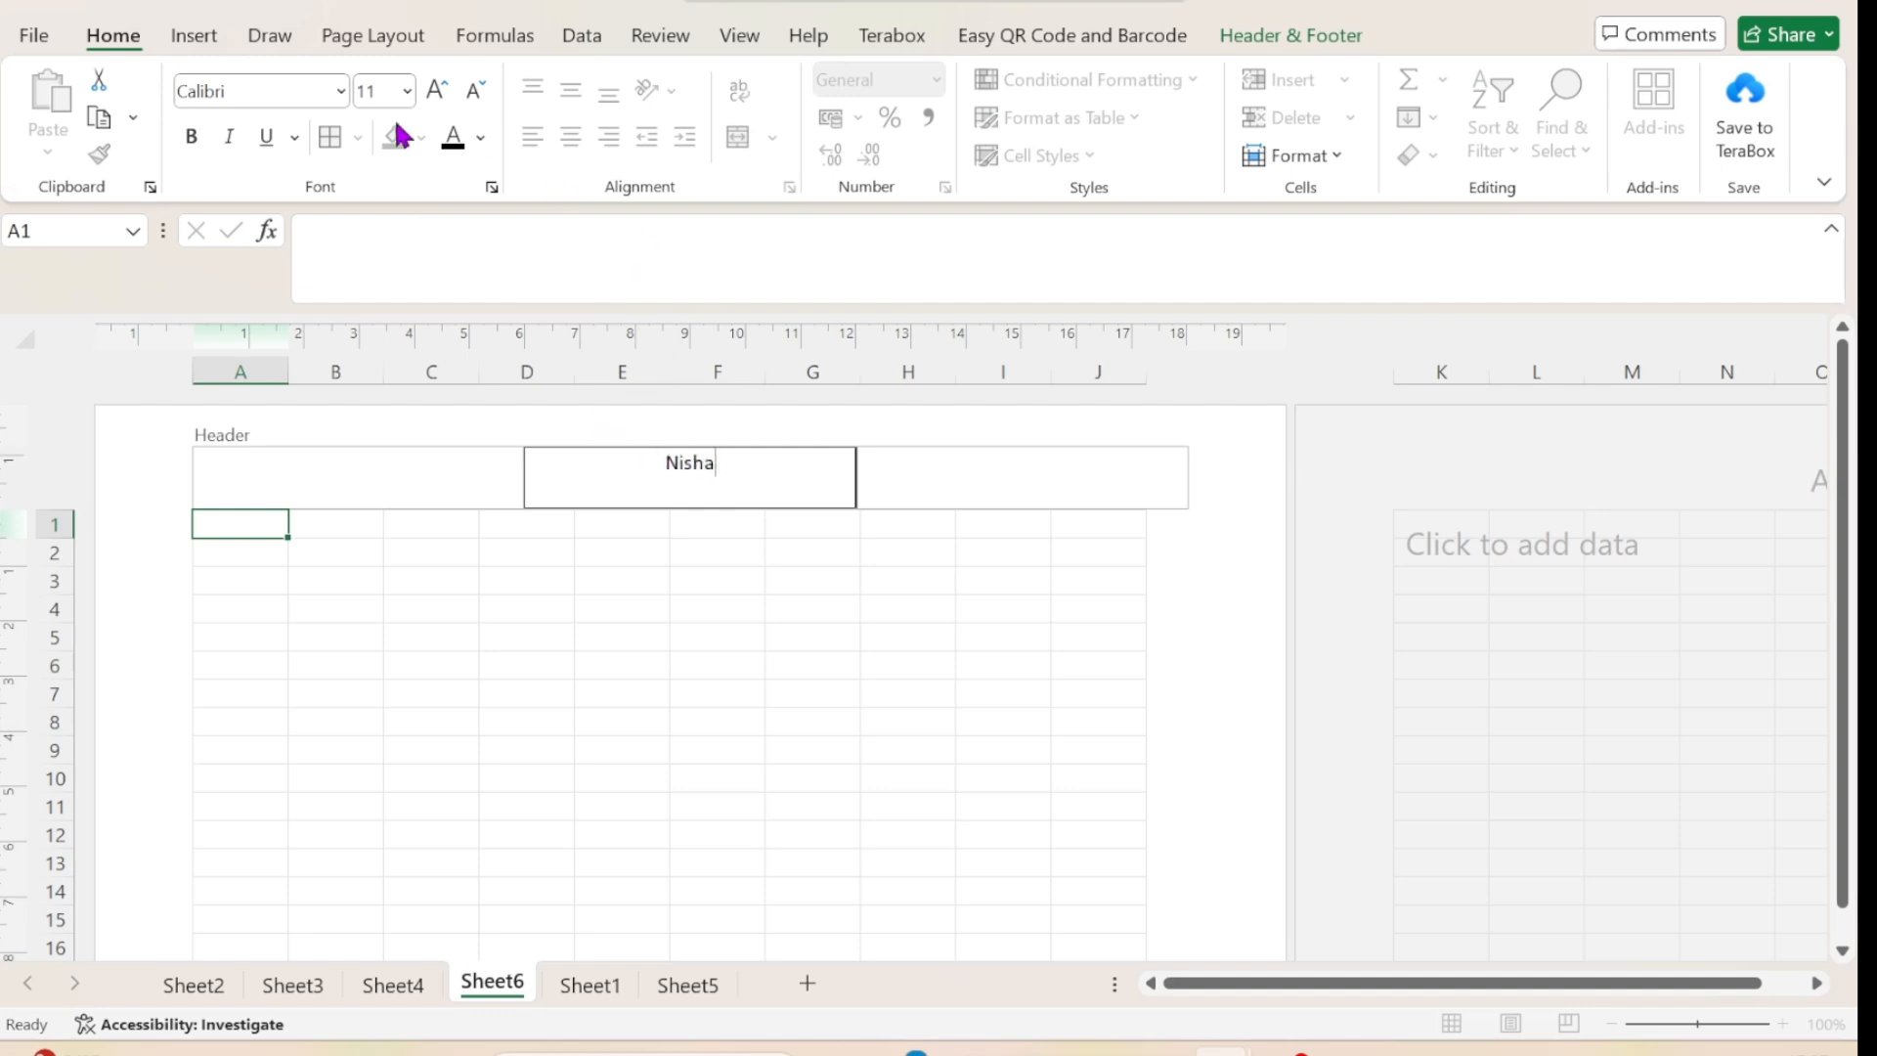
{"action": "left_click", "coordinate": [439, 91]}
{"action": "left_click", "coordinate": [439, 91]}
{"action": "left_click_drag", "start_coordinate": [733, 470], "coordinate": [661, 463]}
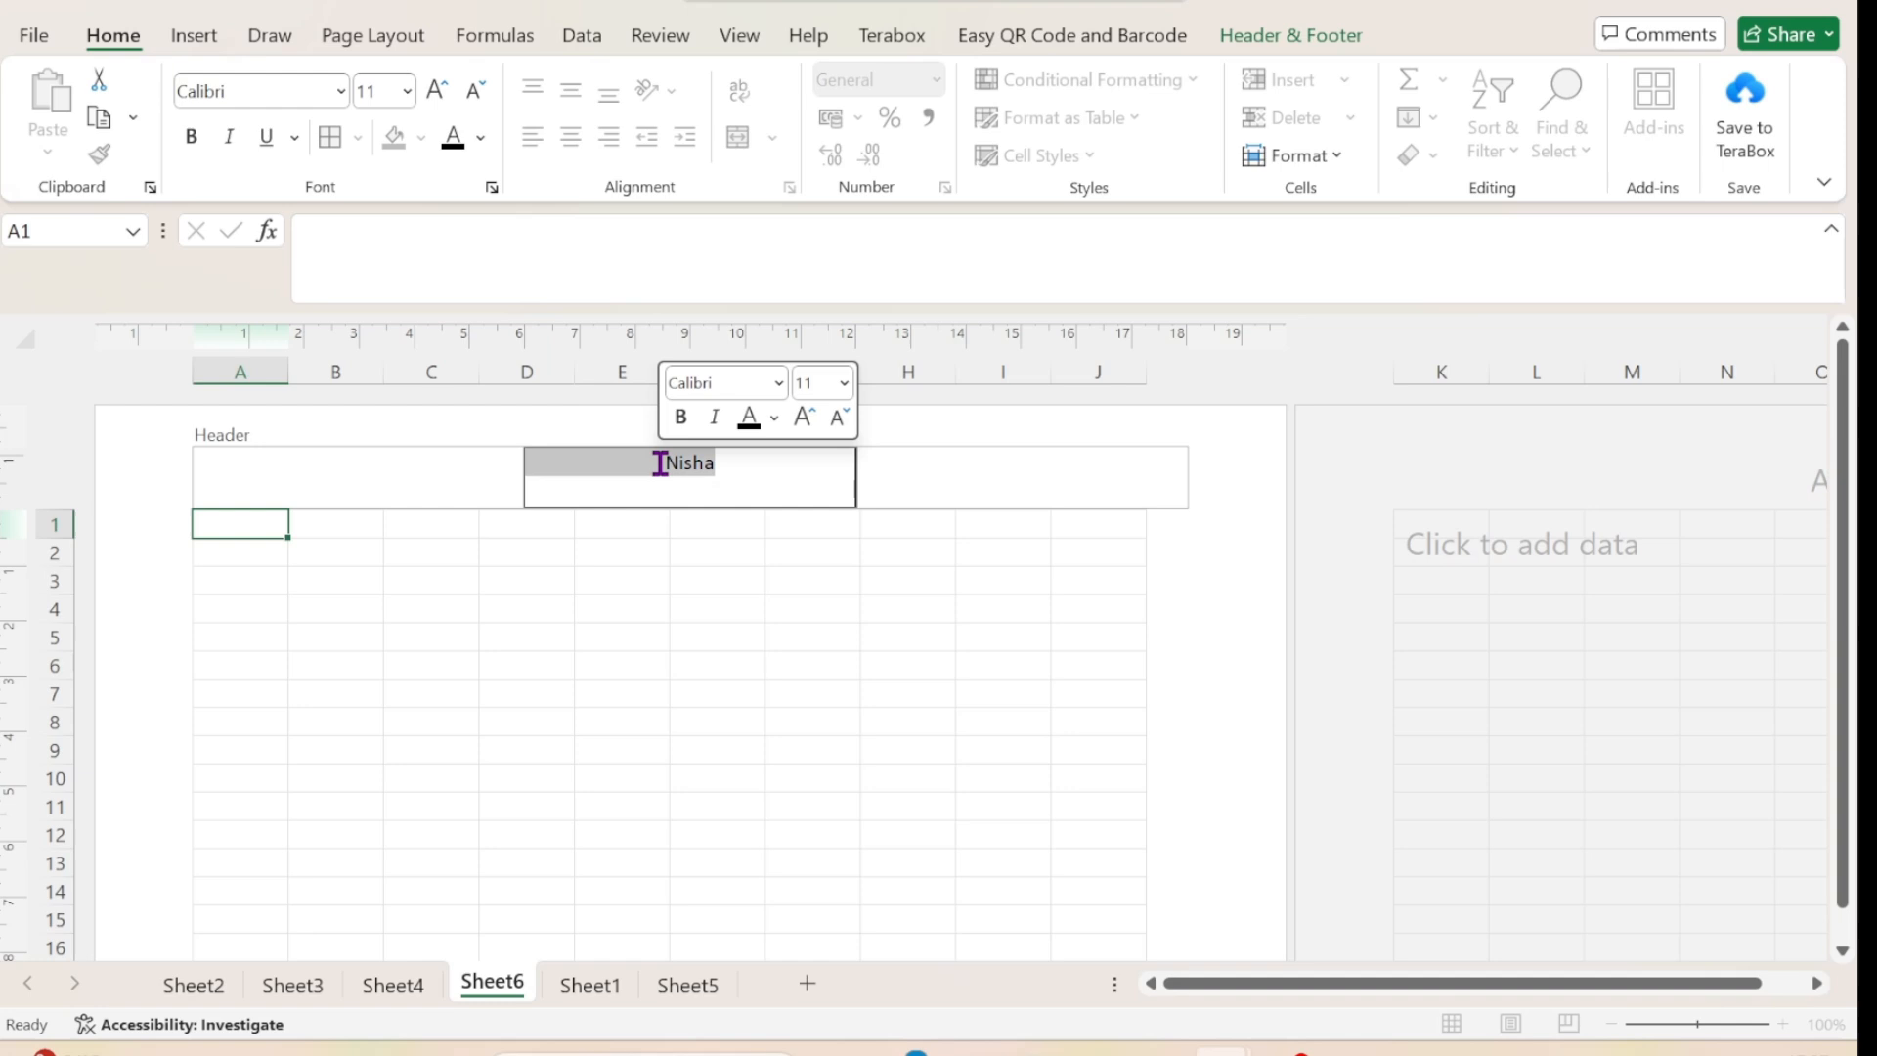
{"action": "left_click", "coordinate": [439, 91]}
{"action": "left_click", "coordinate": [439, 91]}
{"action": "left_click", "coordinate": [439, 91]}
{"action": "left_click", "coordinate": [439, 91]}
{"action": "left_click", "coordinate": [439, 91]}
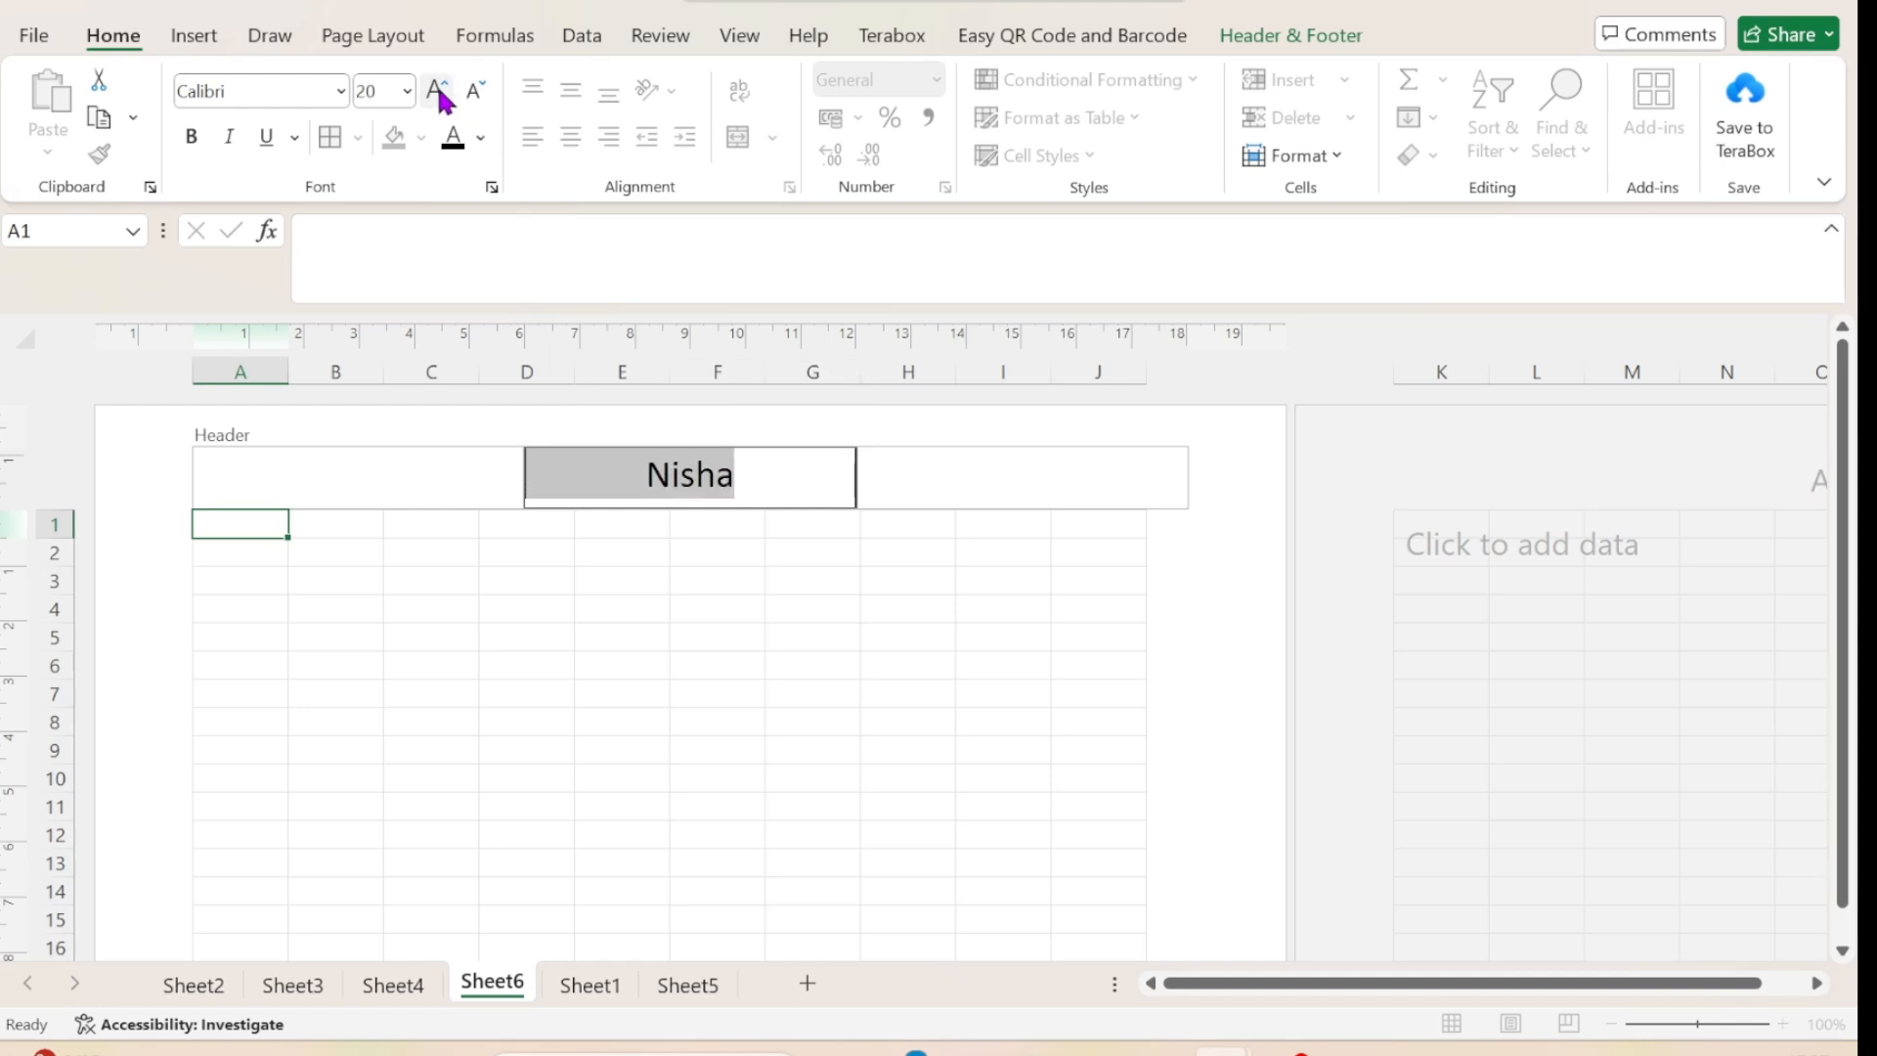
{"action": "left_click", "coordinate": [1258, 595]}
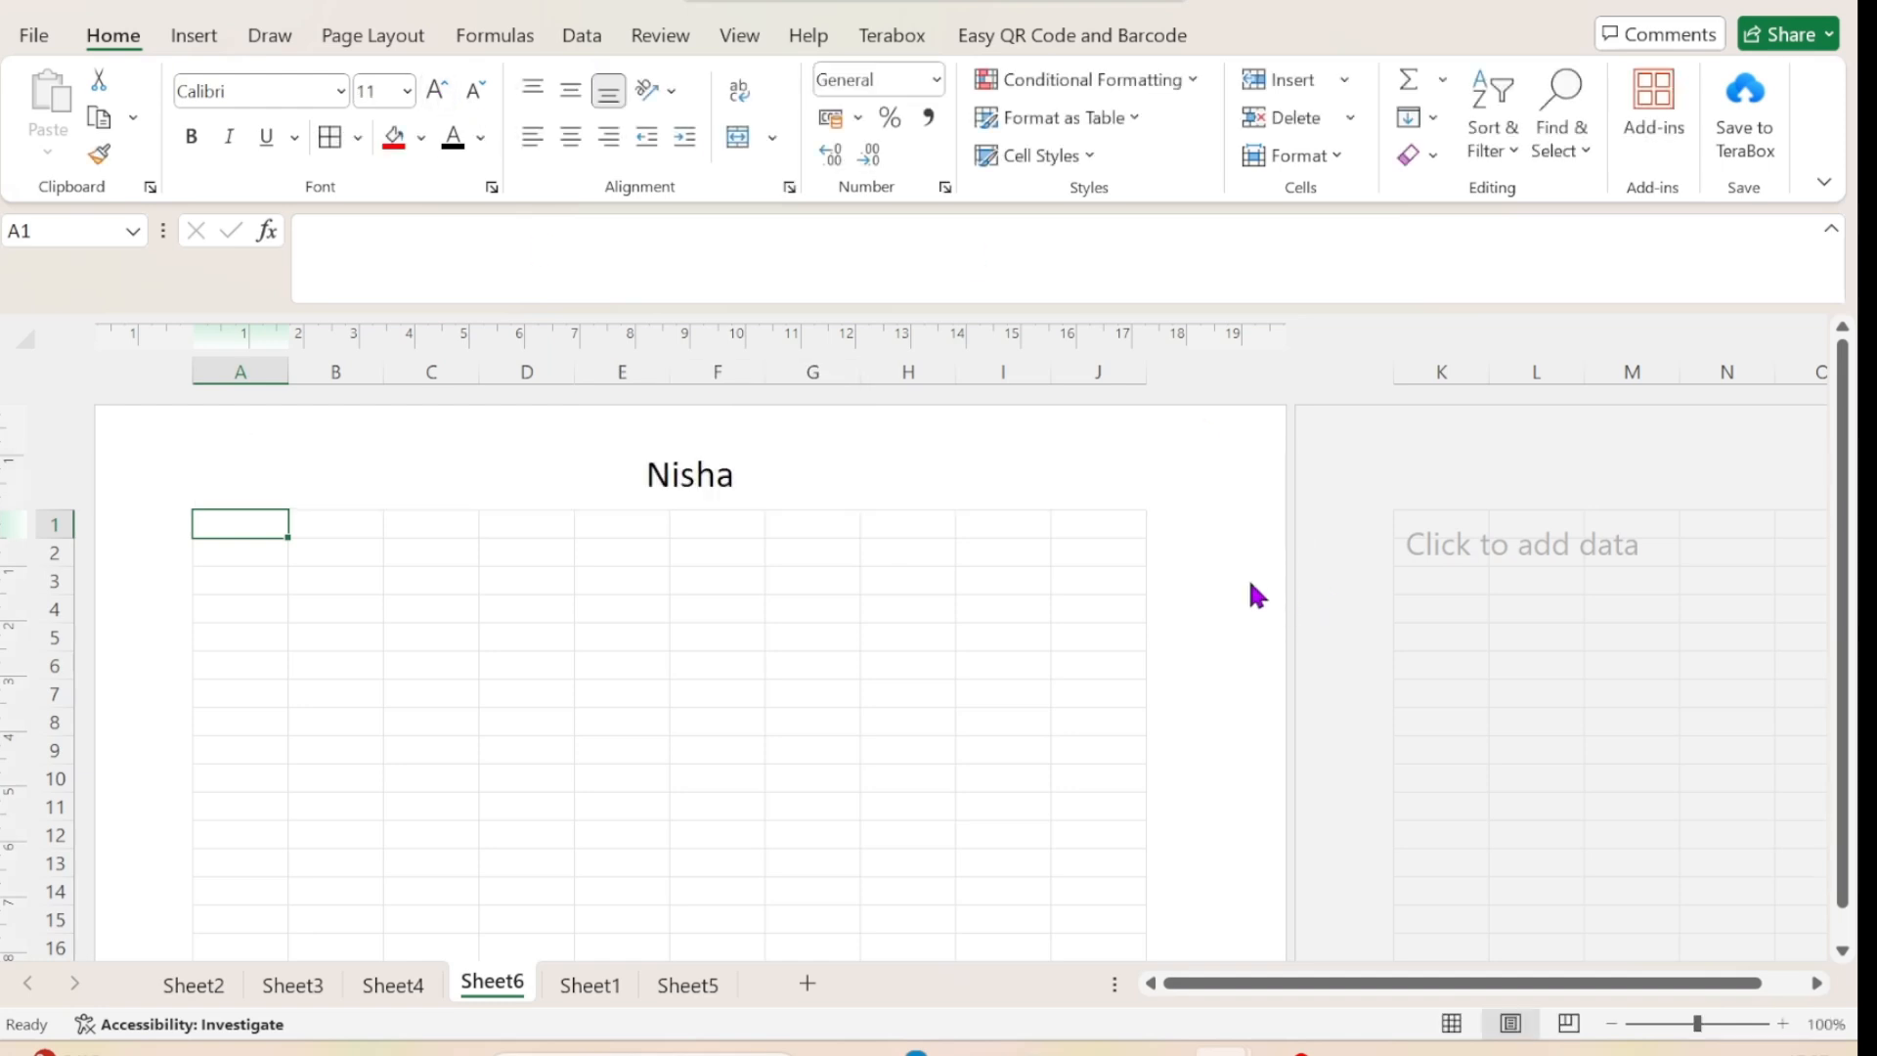
Insert the current date element in the centre section of the page footer.
{"action": "scroll", "coordinate": [1259, 595], "scroll_direction": "down", "scroll_amount": 15}
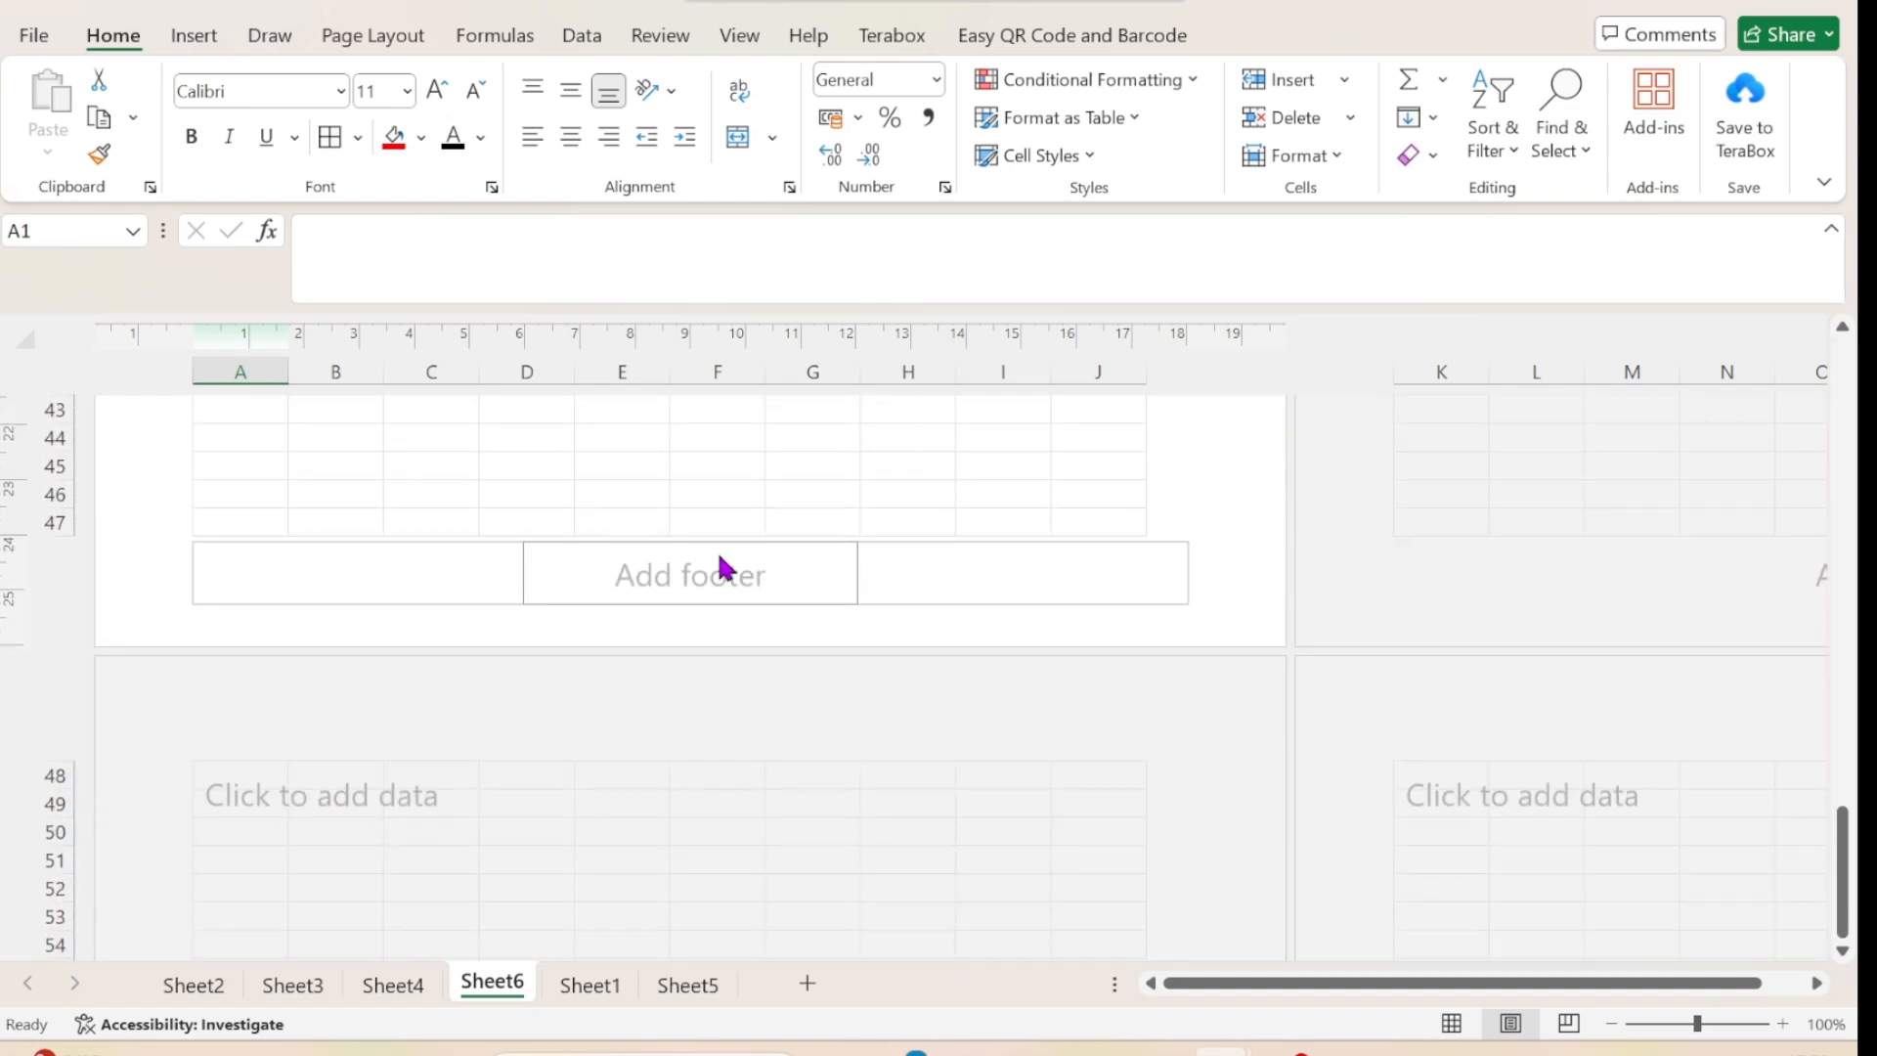
{"action": "left_click", "coordinate": [696, 574]}
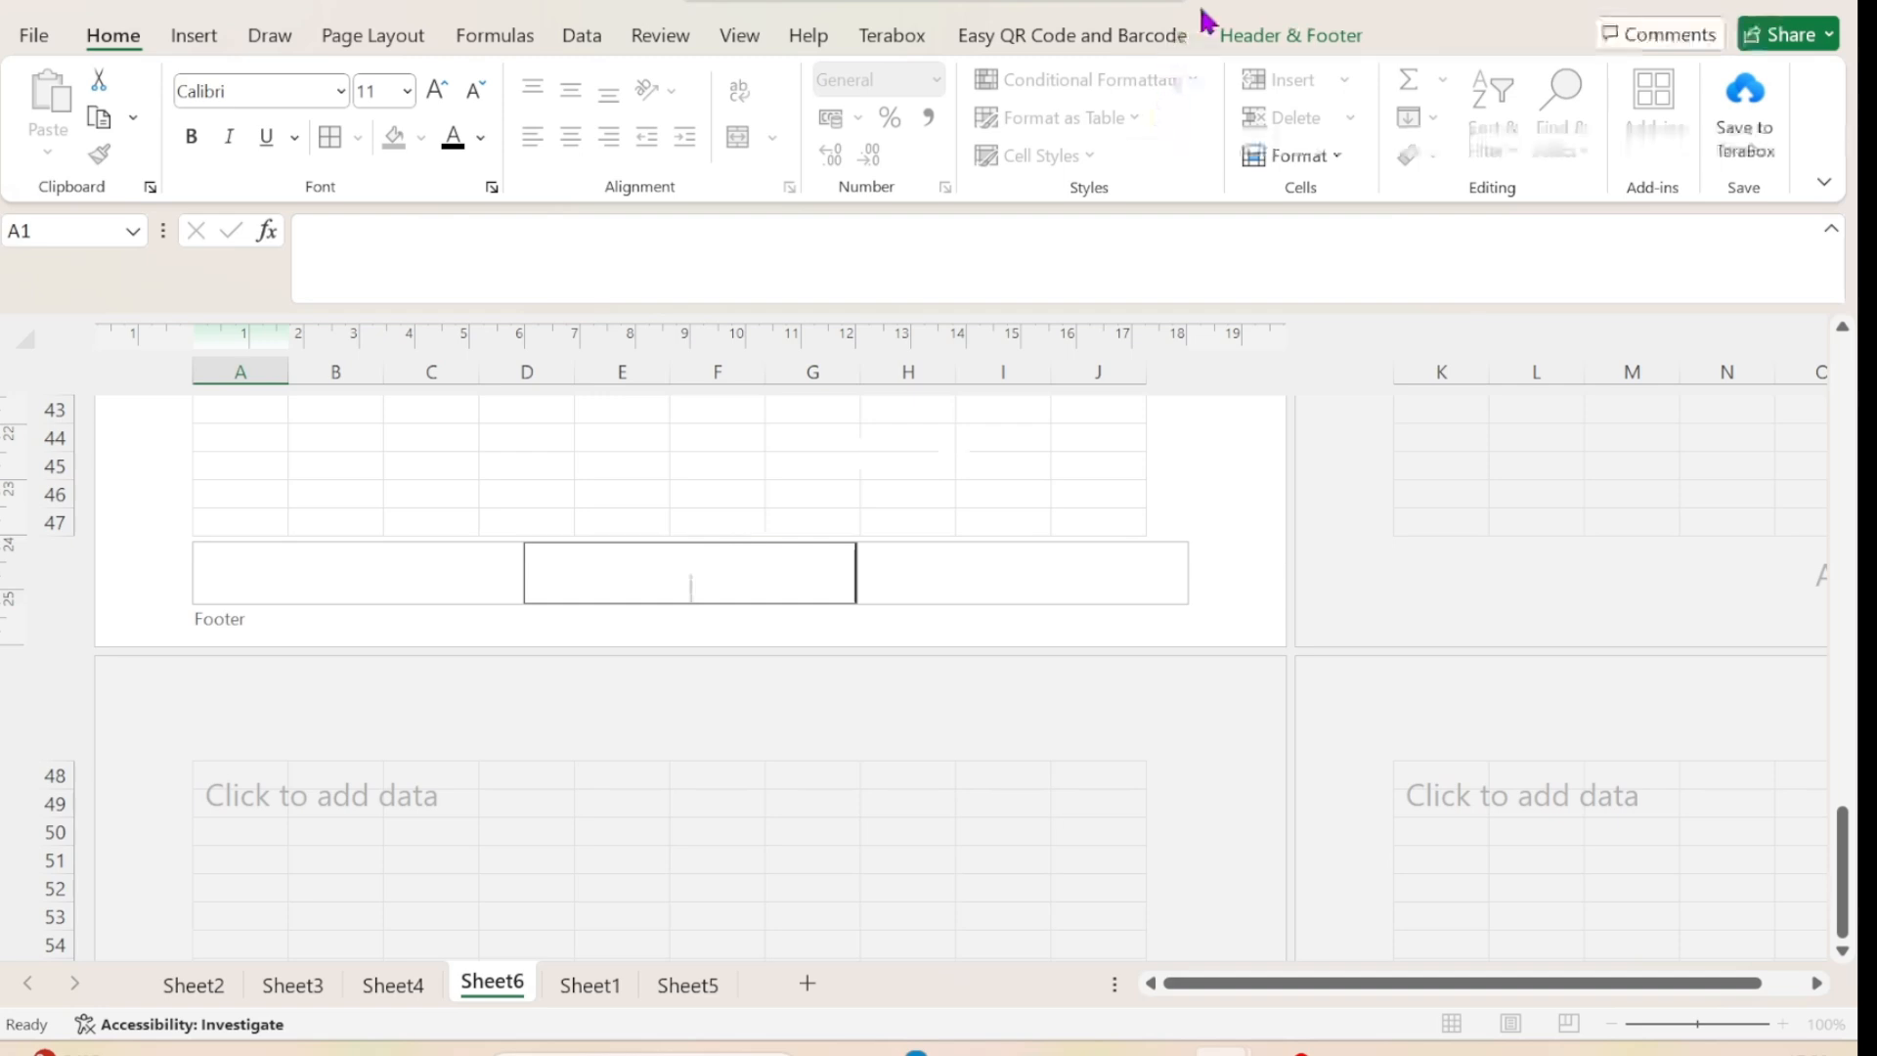
{"action": "left_click", "coordinate": [1274, 43]}
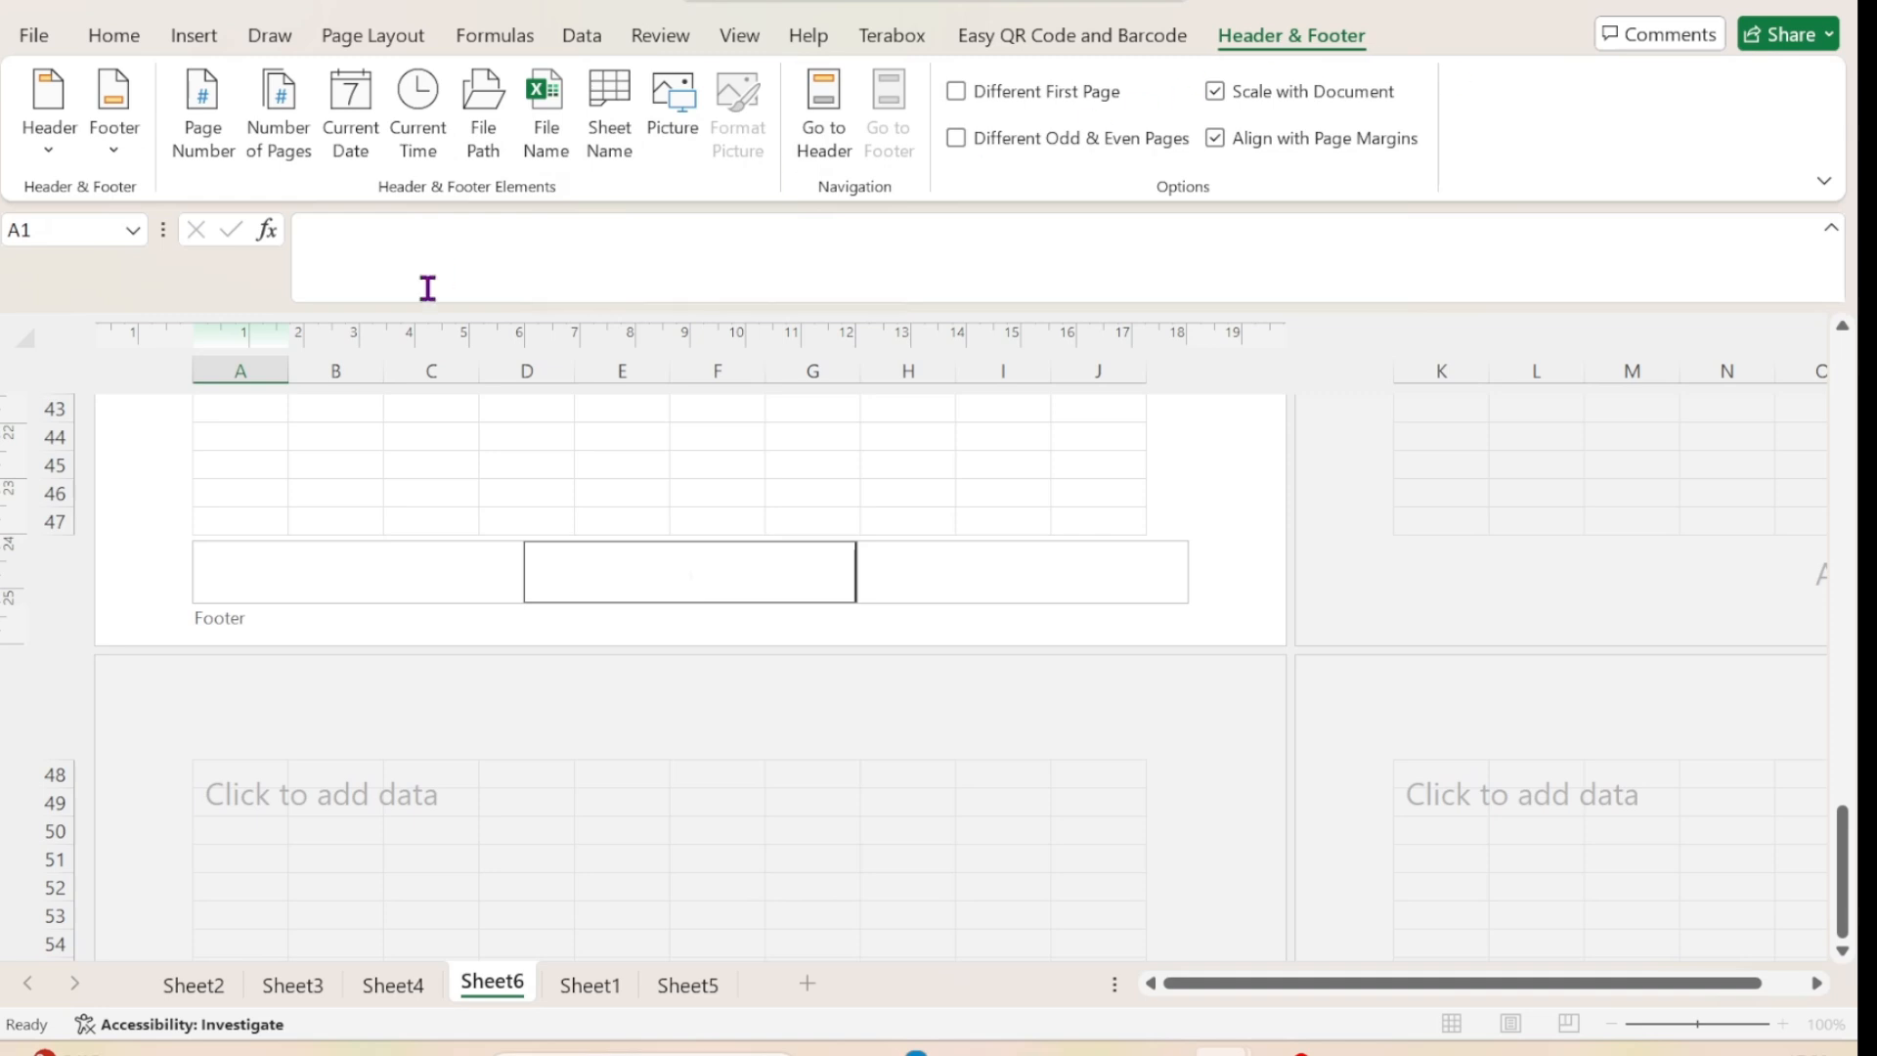
{"action": "left_click", "coordinate": [354, 116]}
{"action": "left_click", "coordinate": [1222, 553]}
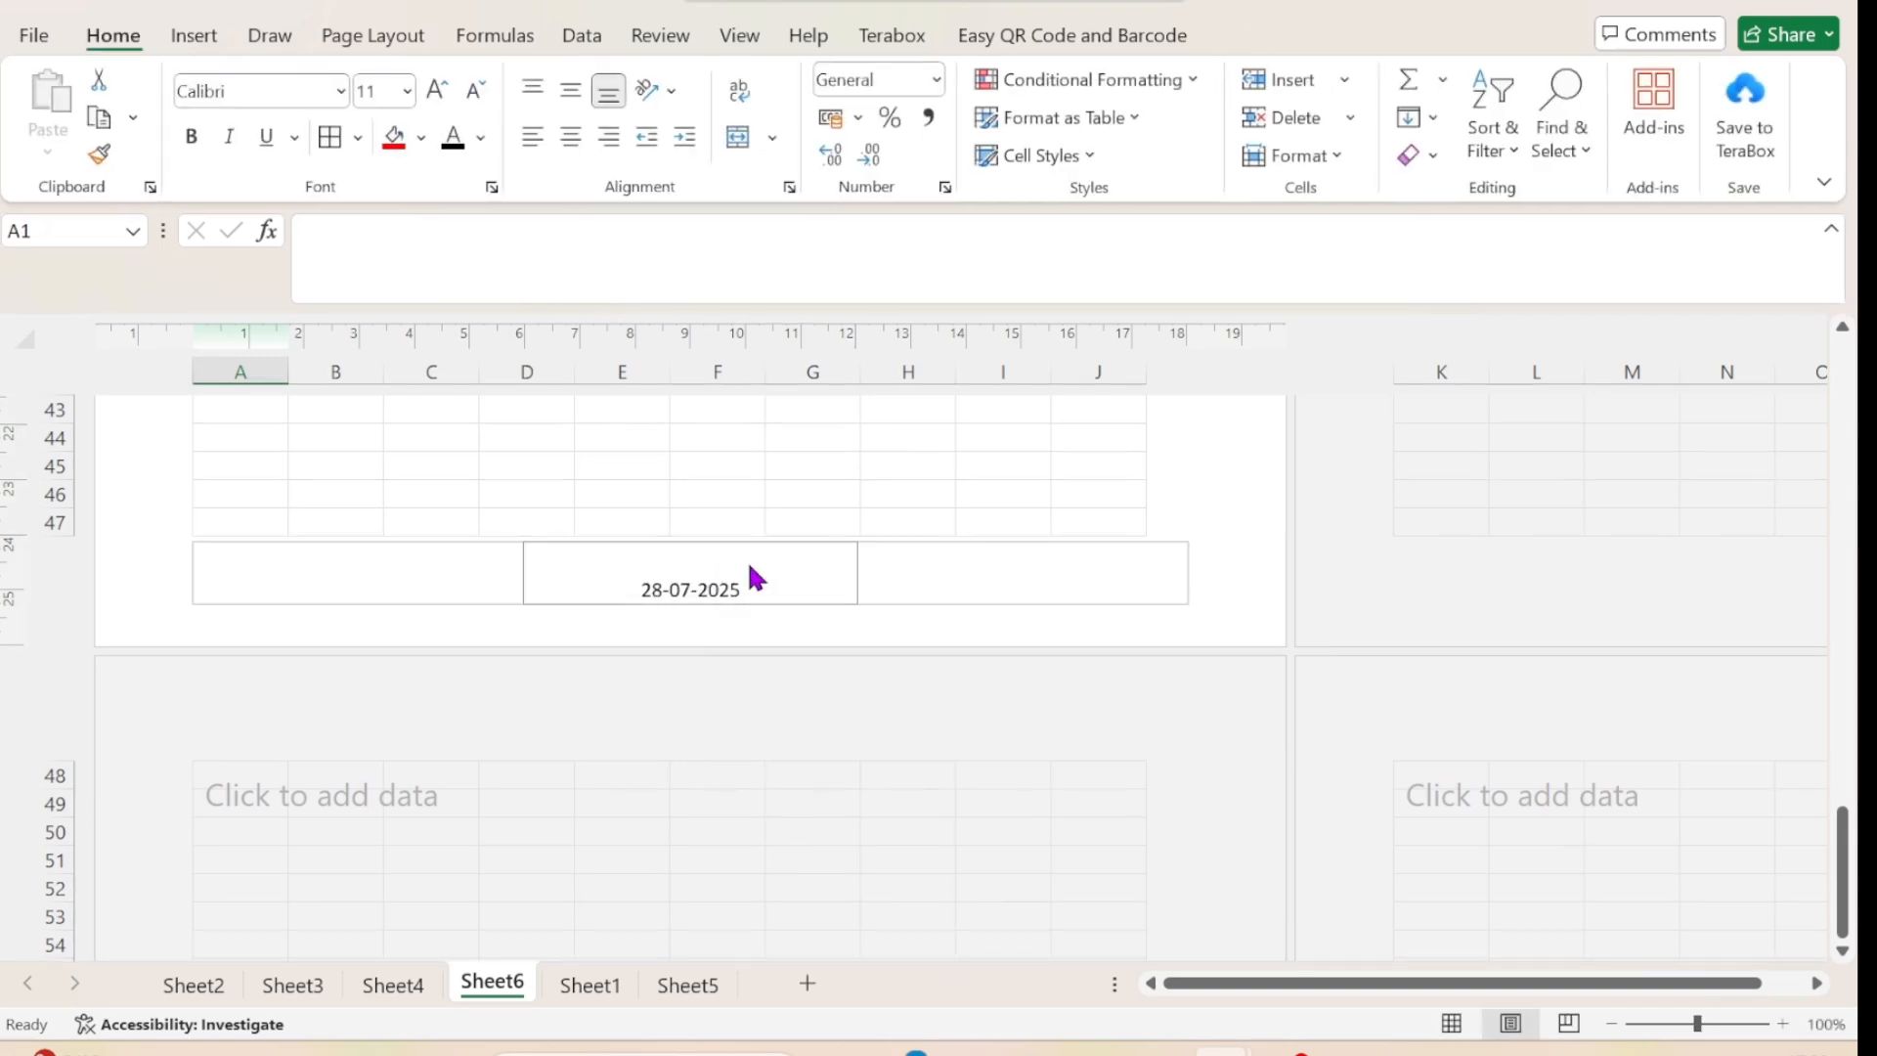
Examine how the header and footer repeat across the pages, activating the second and third pages at F53 and F96.
{"action": "scroll", "coordinate": [926, 599], "scroll_direction": "up", "scroll_amount": 15}
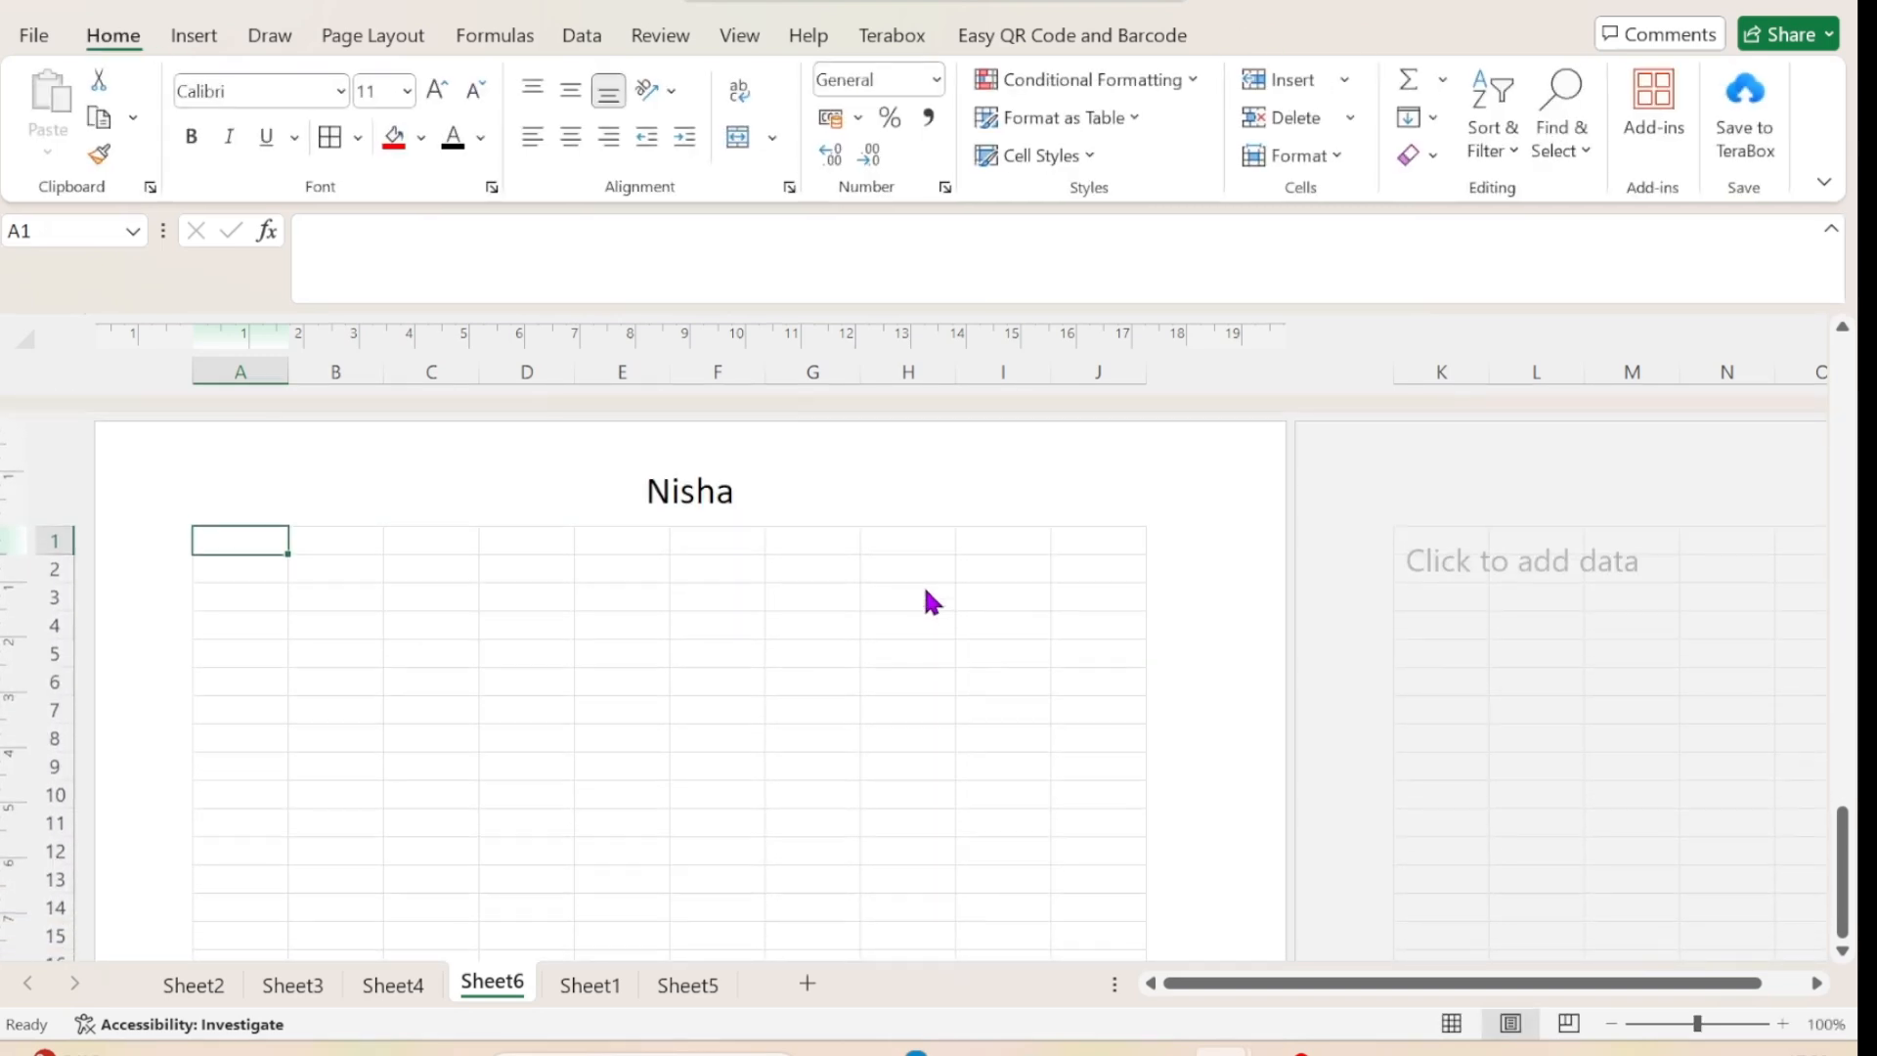
{"action": "scroll", "coordinate": [741, 662], "scroll_direction": "down", "scroll_amount": 6}
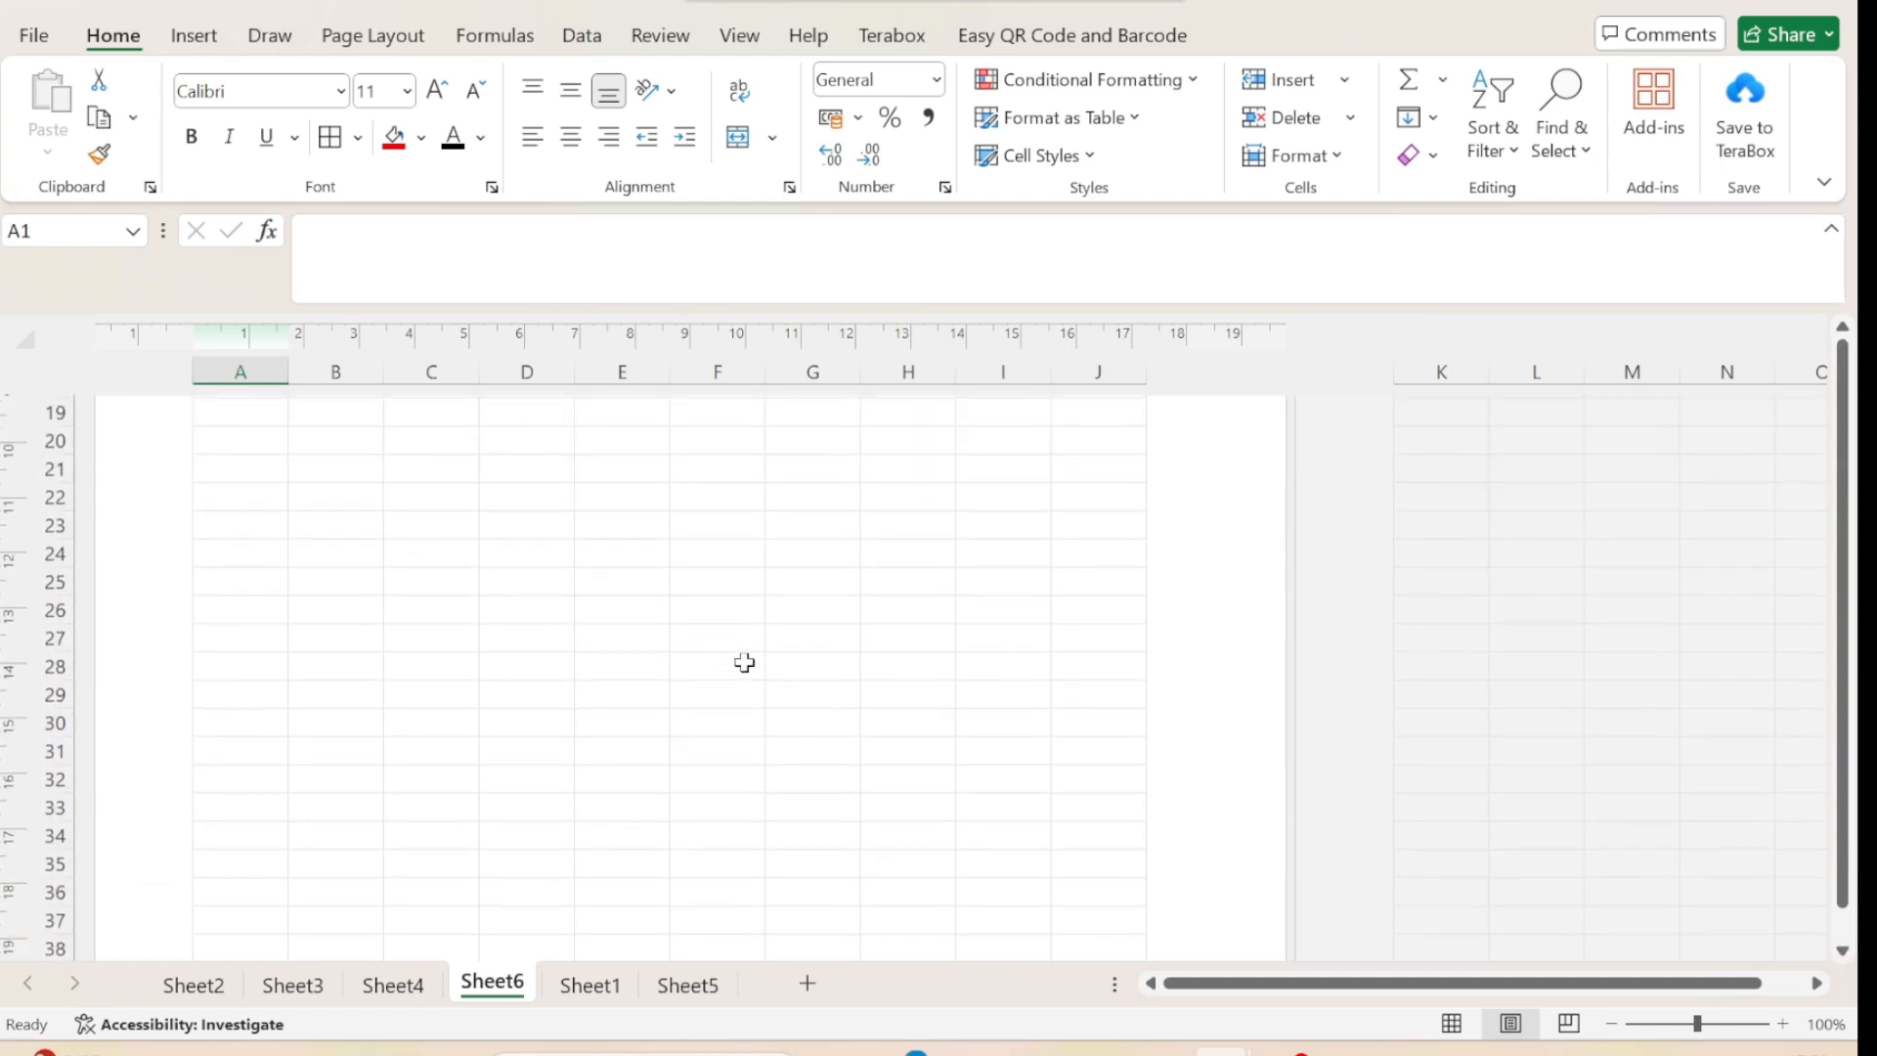
{"action": "scroll", "coordinate": [744, 662], "scroll_direction": "down", "scroll_amount": 5}
{"action": "scroll", "coordinate": [744, 662], "scroll_direction": "up", "scroll_amount": 12}
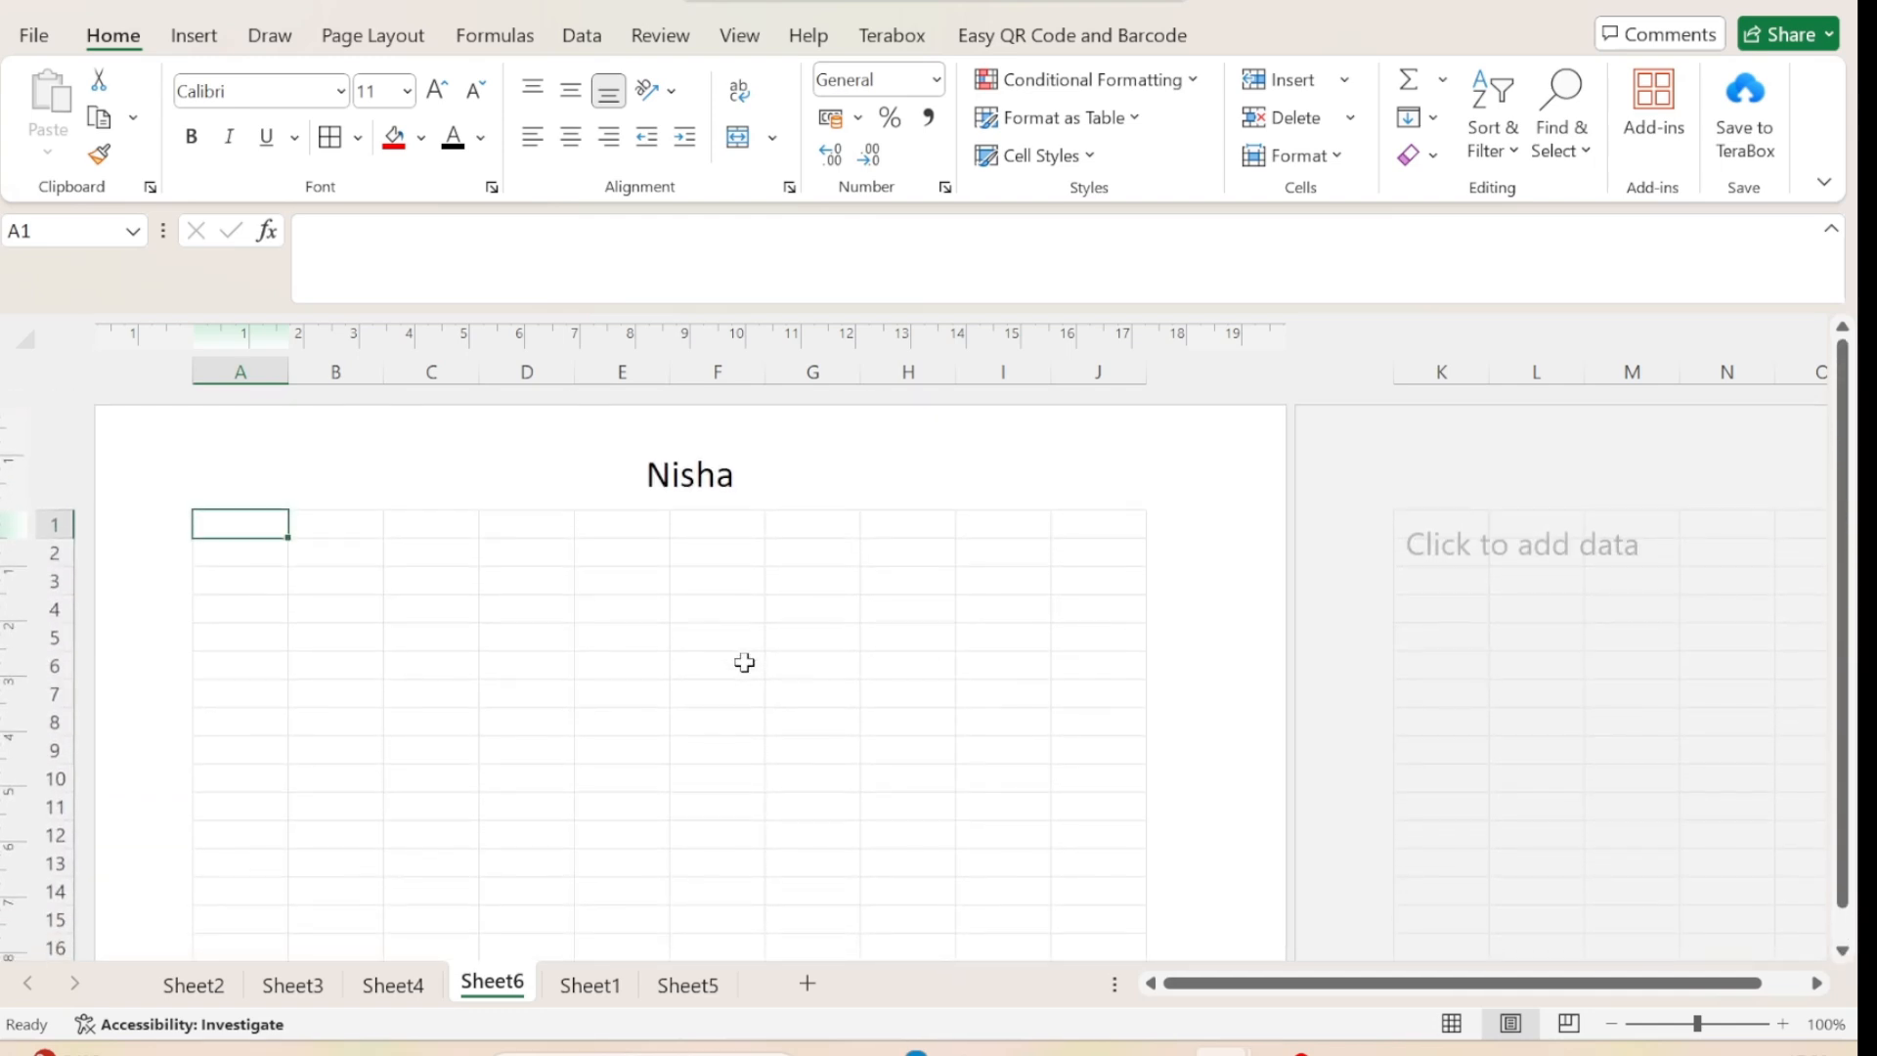
{"action": "scroll", "coordinate": [744, 662], "scroll_direction": "down", "scroll_amount": 12}
{"action": "scroll", "coordinate": [744, 662], "scroll_direction": "up", "scroll_amount": 2}
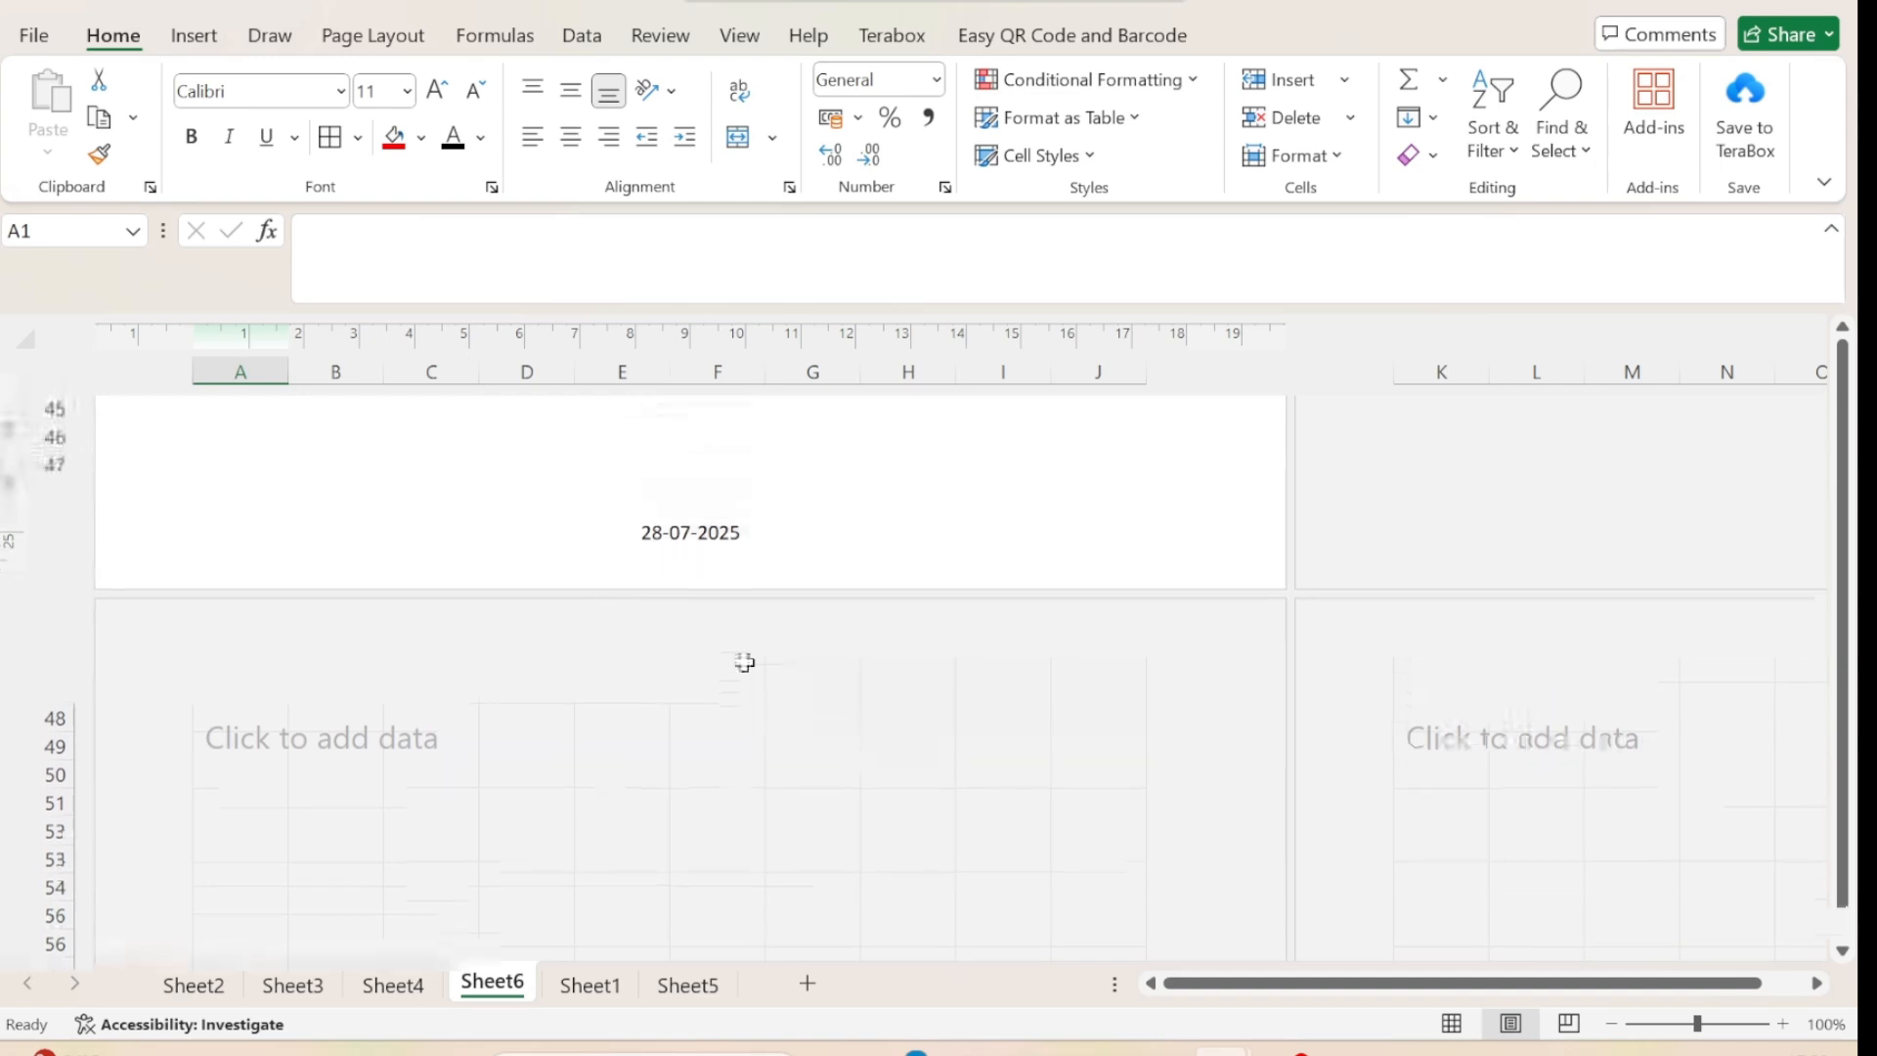
{"action": "scroll", "coordinate": [744, 661], "scroll_direction": "down", "scroll_amount": 2}
{"action": "left_click", "coordinate": [744, 661]}
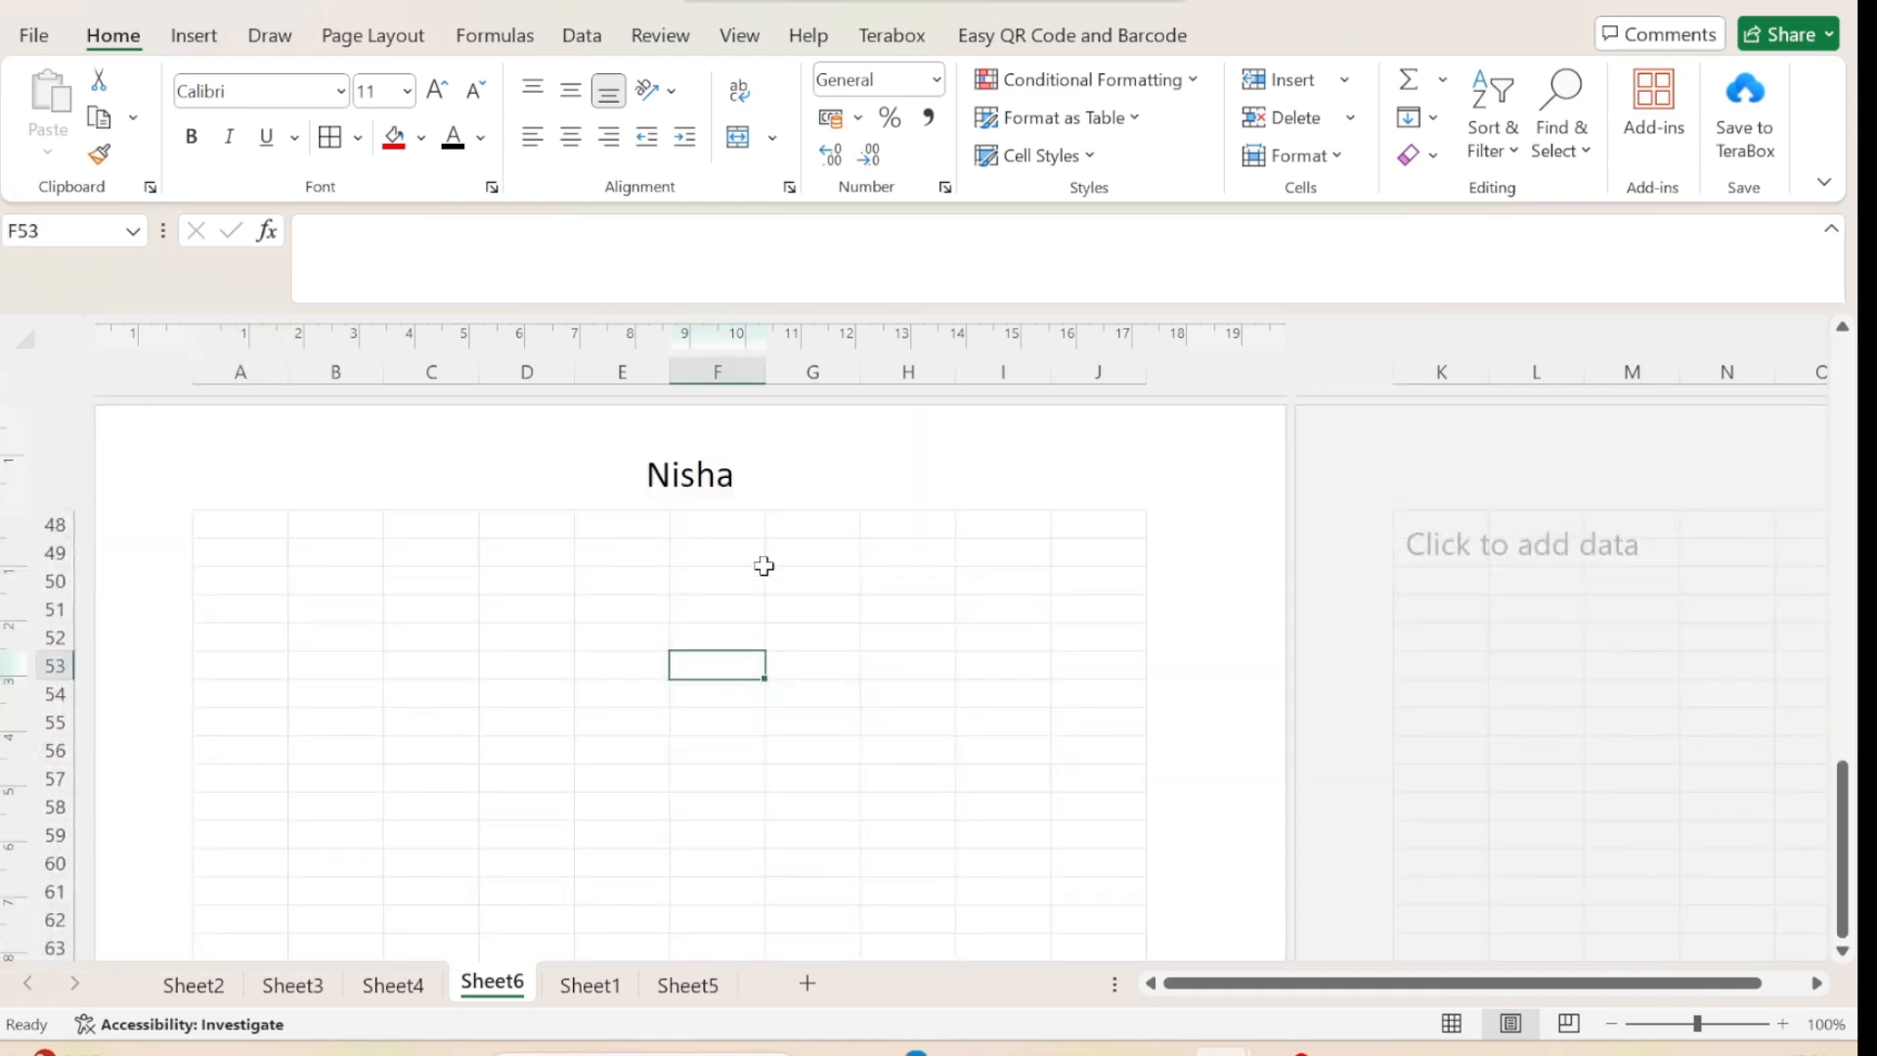
{"action": "scroll", "coordinate": [763, 565], "scroll_direction": "down", "scroll_amount": 5}
{"action": "scroll", "coordinate": [763, 565], "scroll_direction": "down", "scroll_amount": 10}
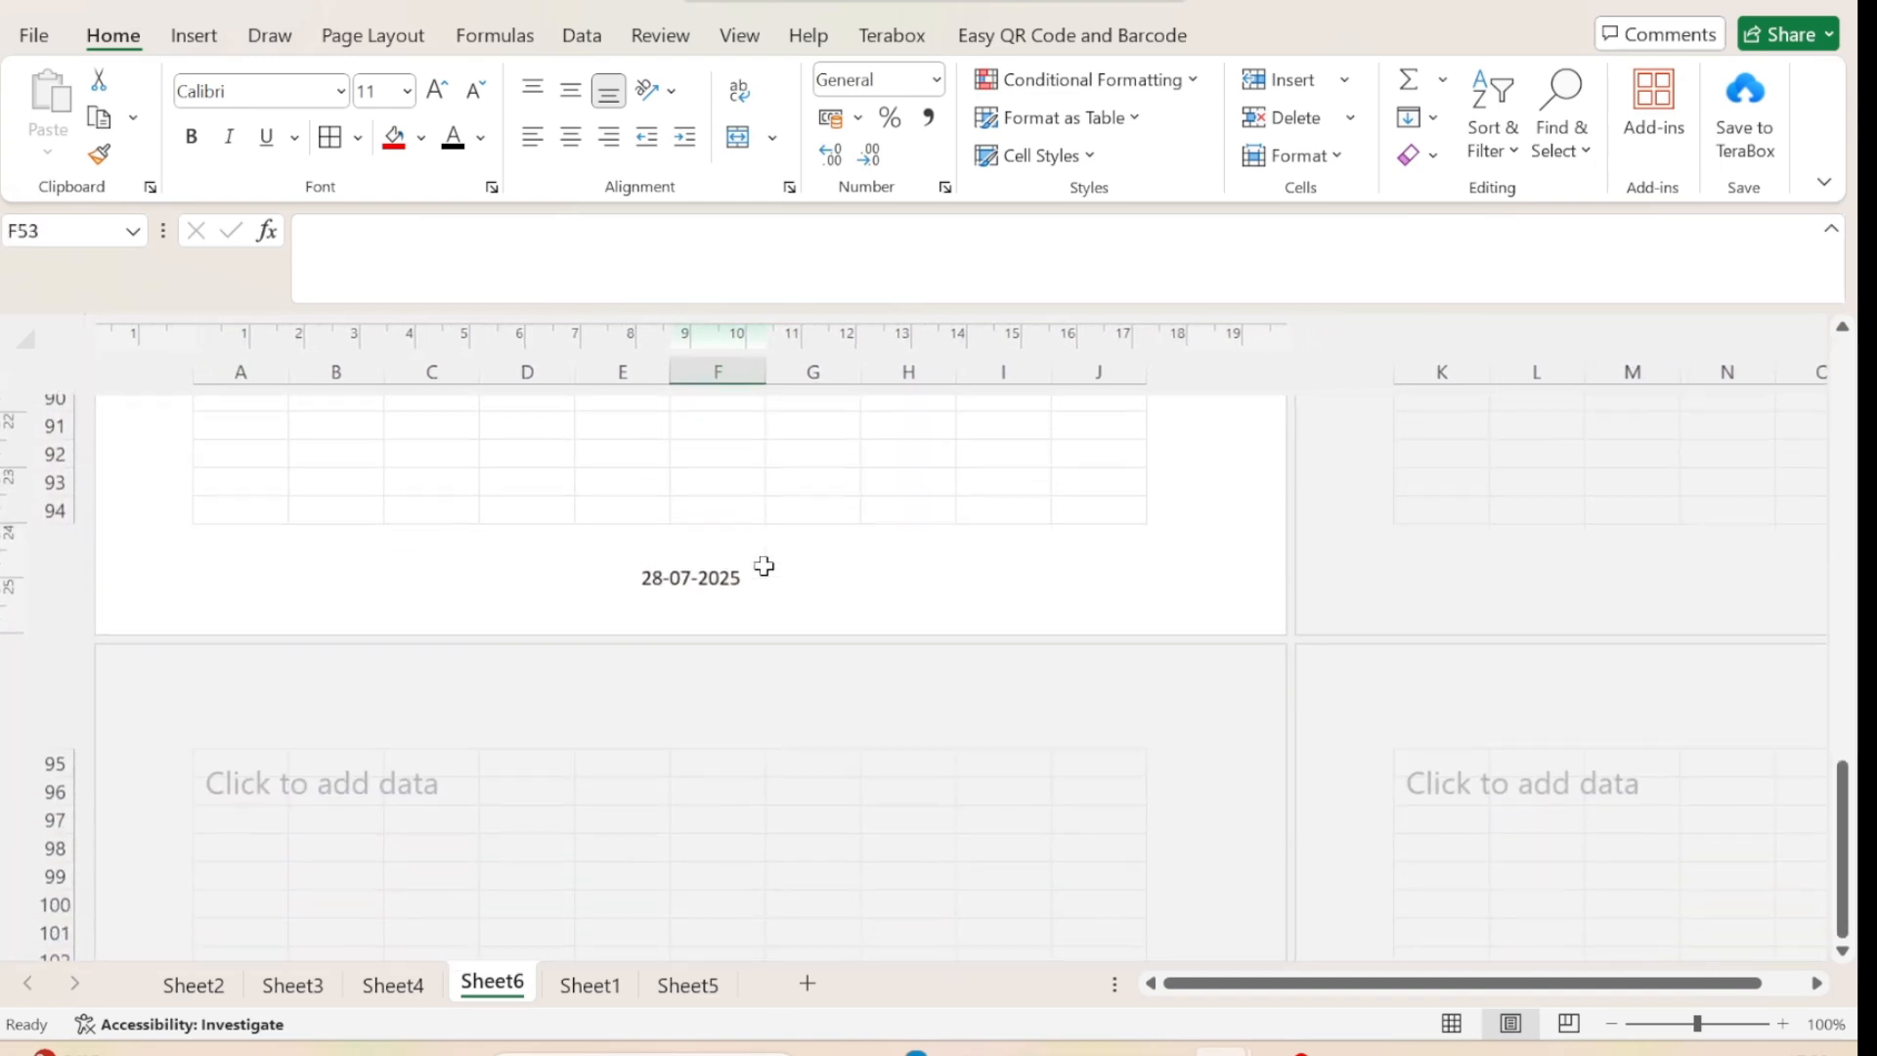
{"action": "scroll", "coordinate": [764, 565], "scroll_direction": "down", "scroll_amount": 2}
{"action": "left_click", "coordinate": [763, 565]}
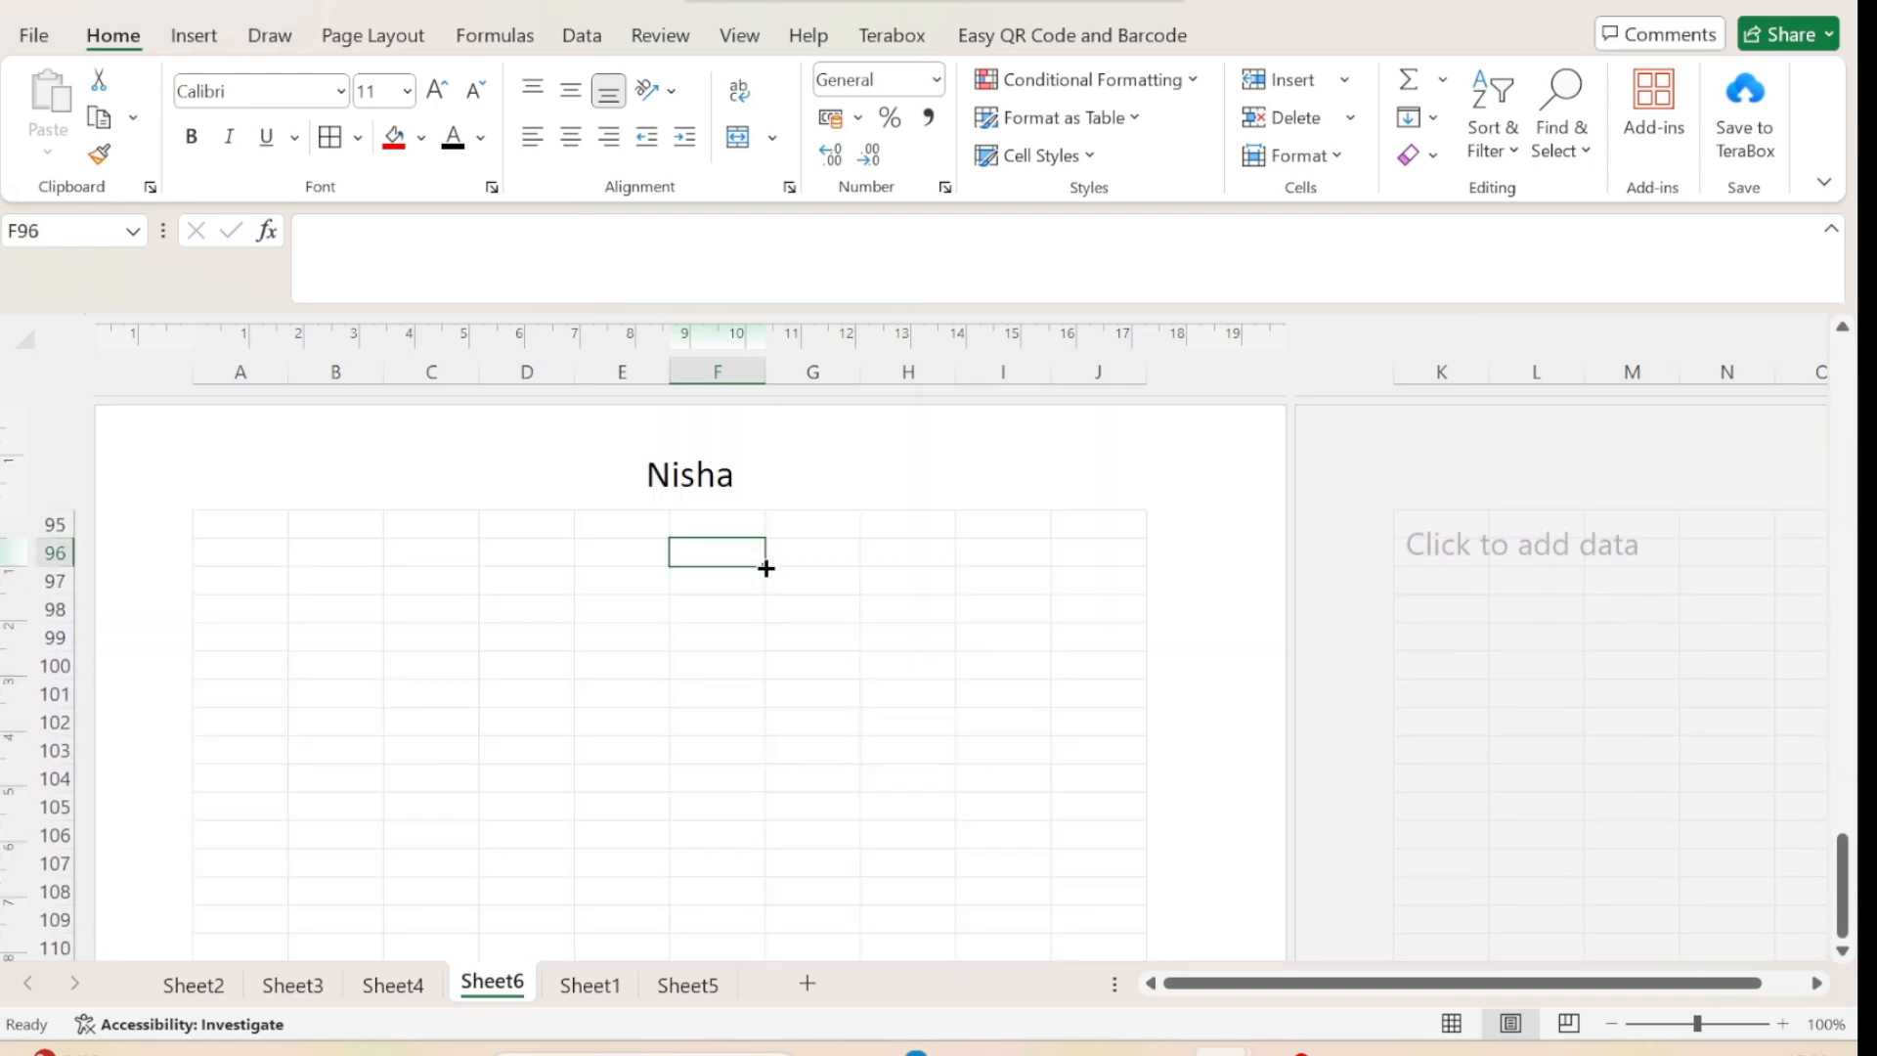
{"action": "scroll", "coordinate": [766, 568], "scroll_direction": "down", "scroll_amount": 9}
{"action": "scroll", "coordinate": [765, 568], "scroll_direction": "up", "scroll_amount": 9}
{"action": "scroll", "coordinate": [766, 568], "scroll_direction": "down", "scroll_amount": 15}
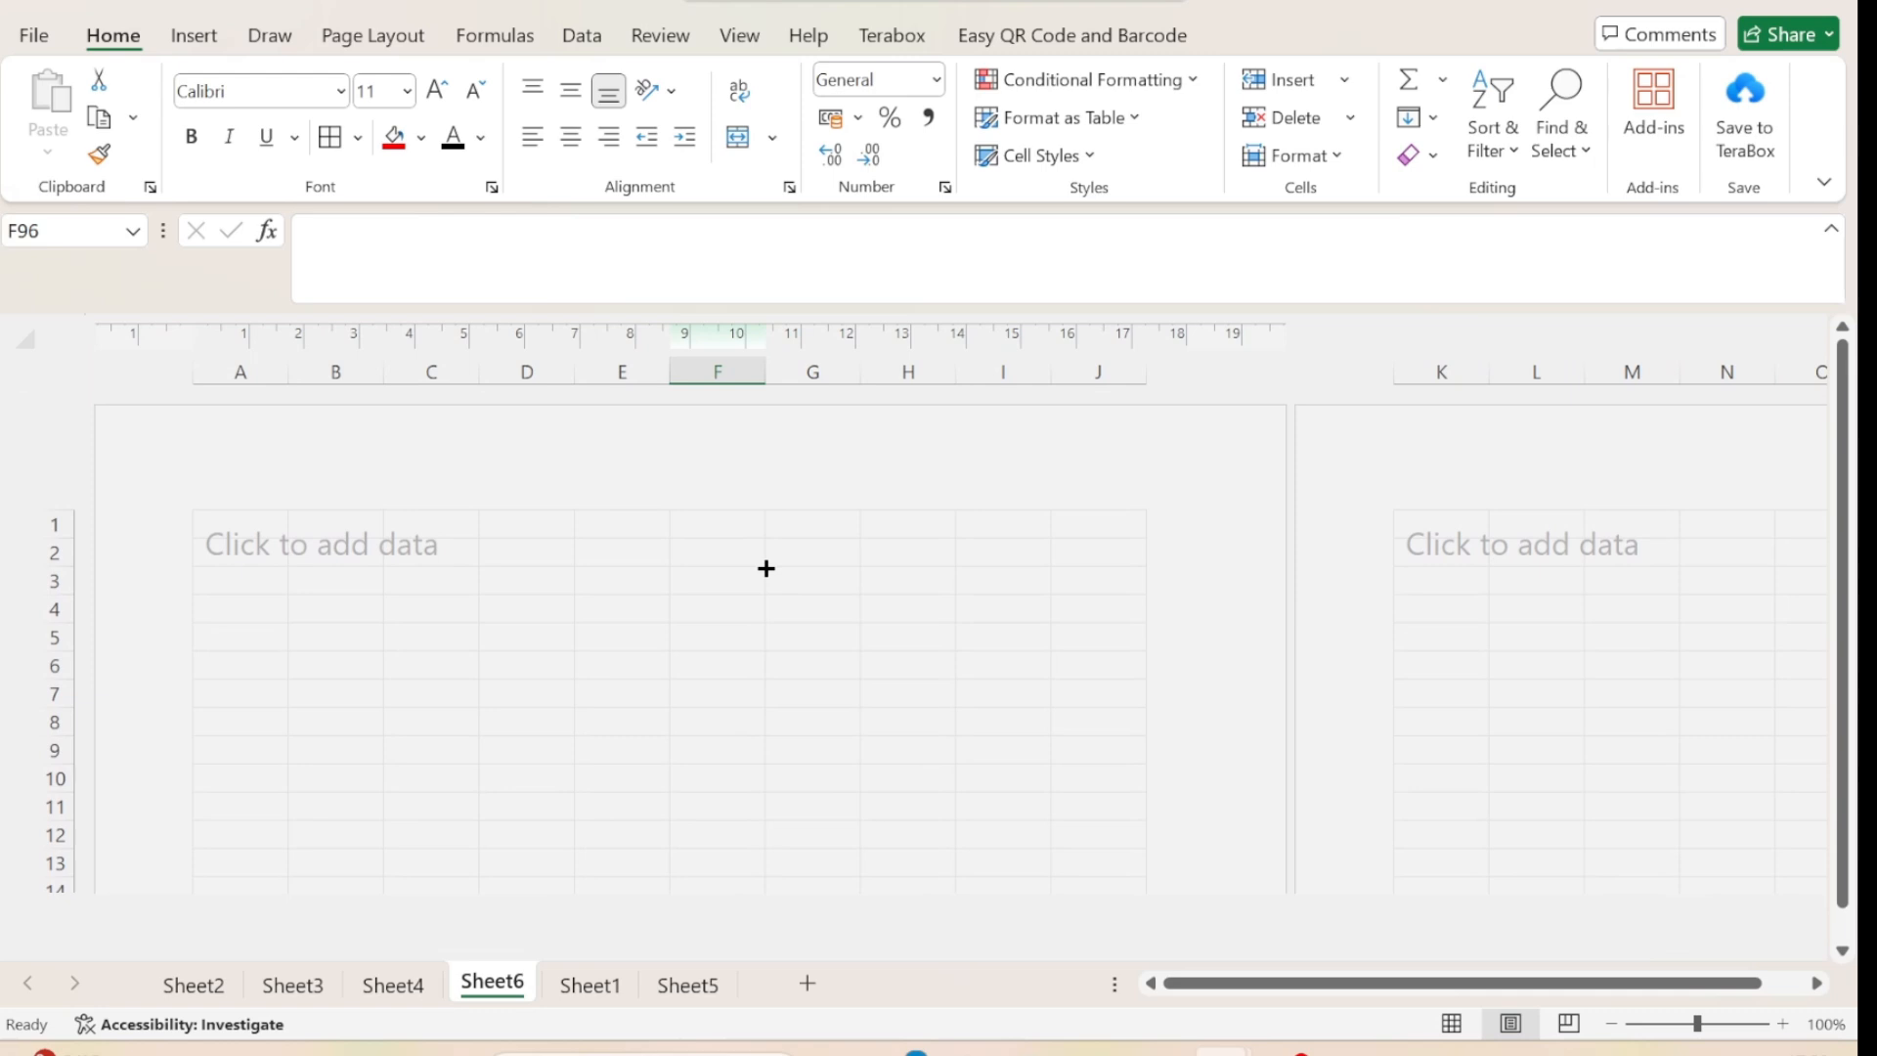
Switch the sheet from Page Layout back to Normal view.
{"action": "key", "text": "alt+w"}
{"action": "key", "text": "l"}
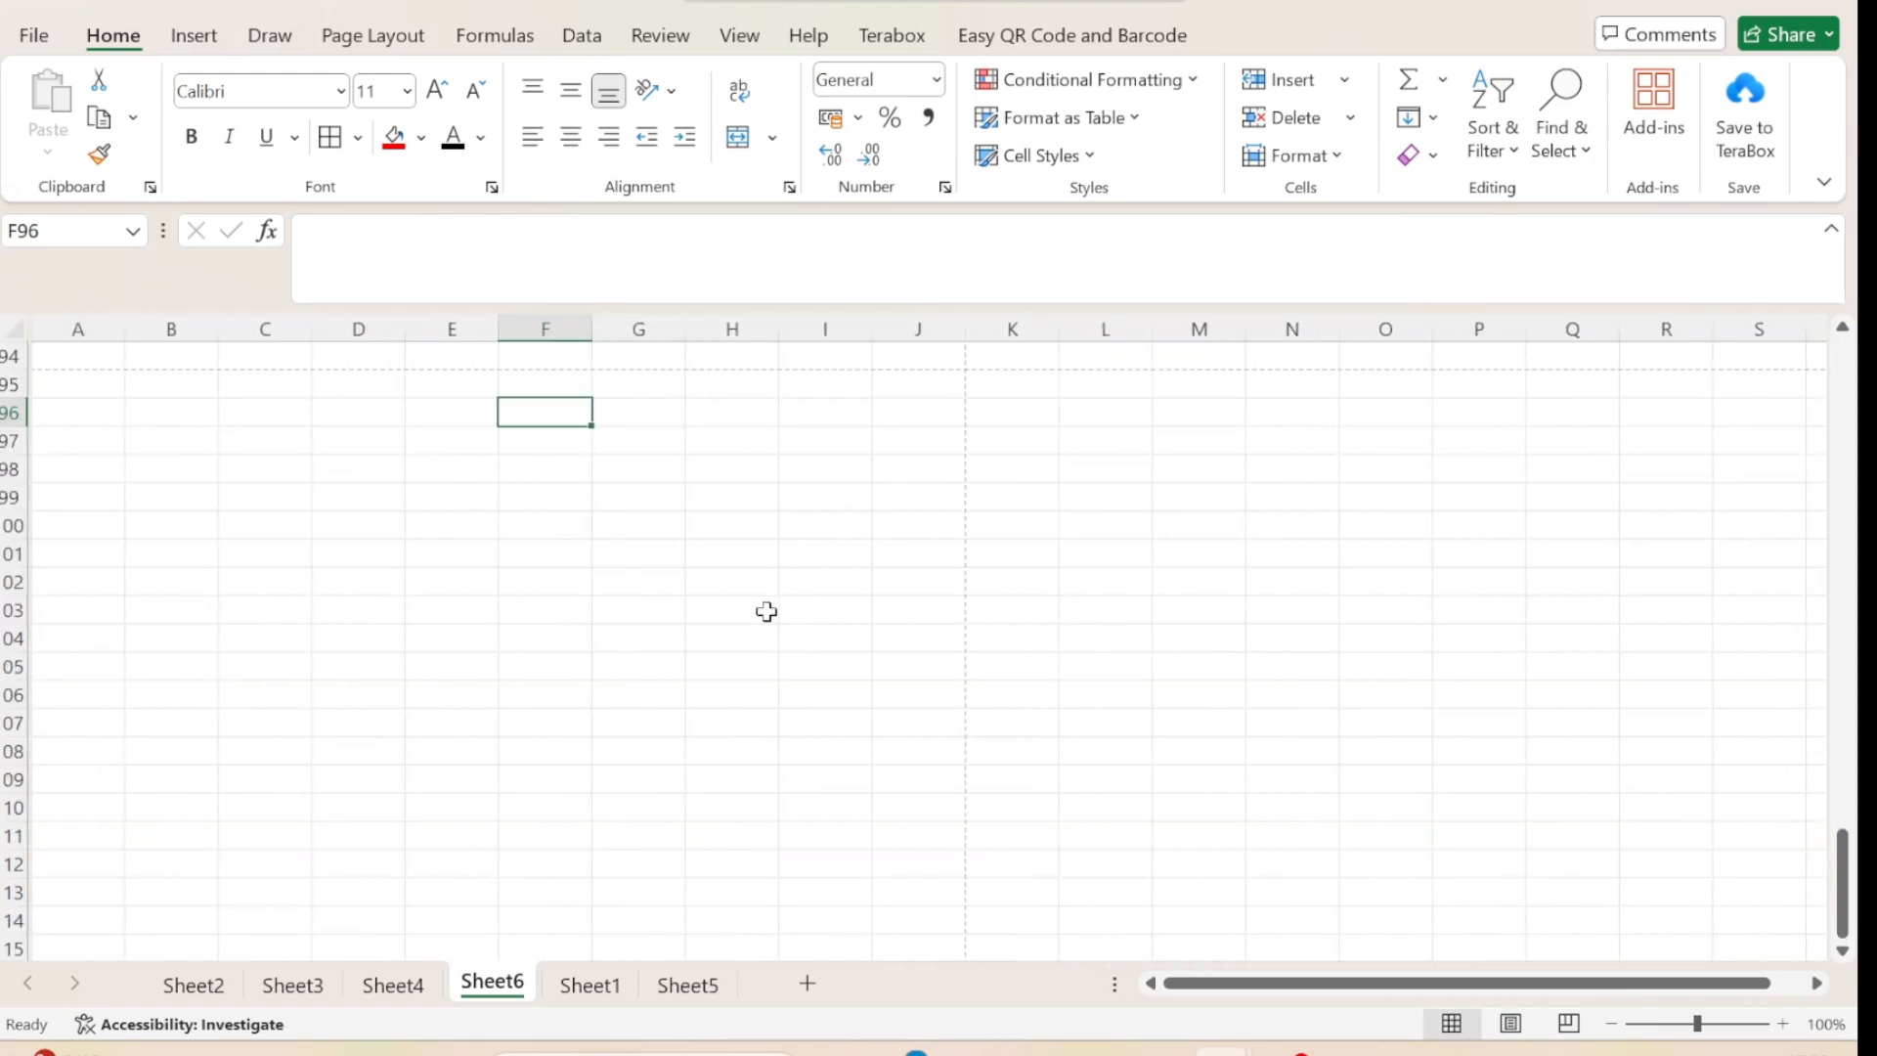
{"action": "left_click", "coordinate": [210, 44]}
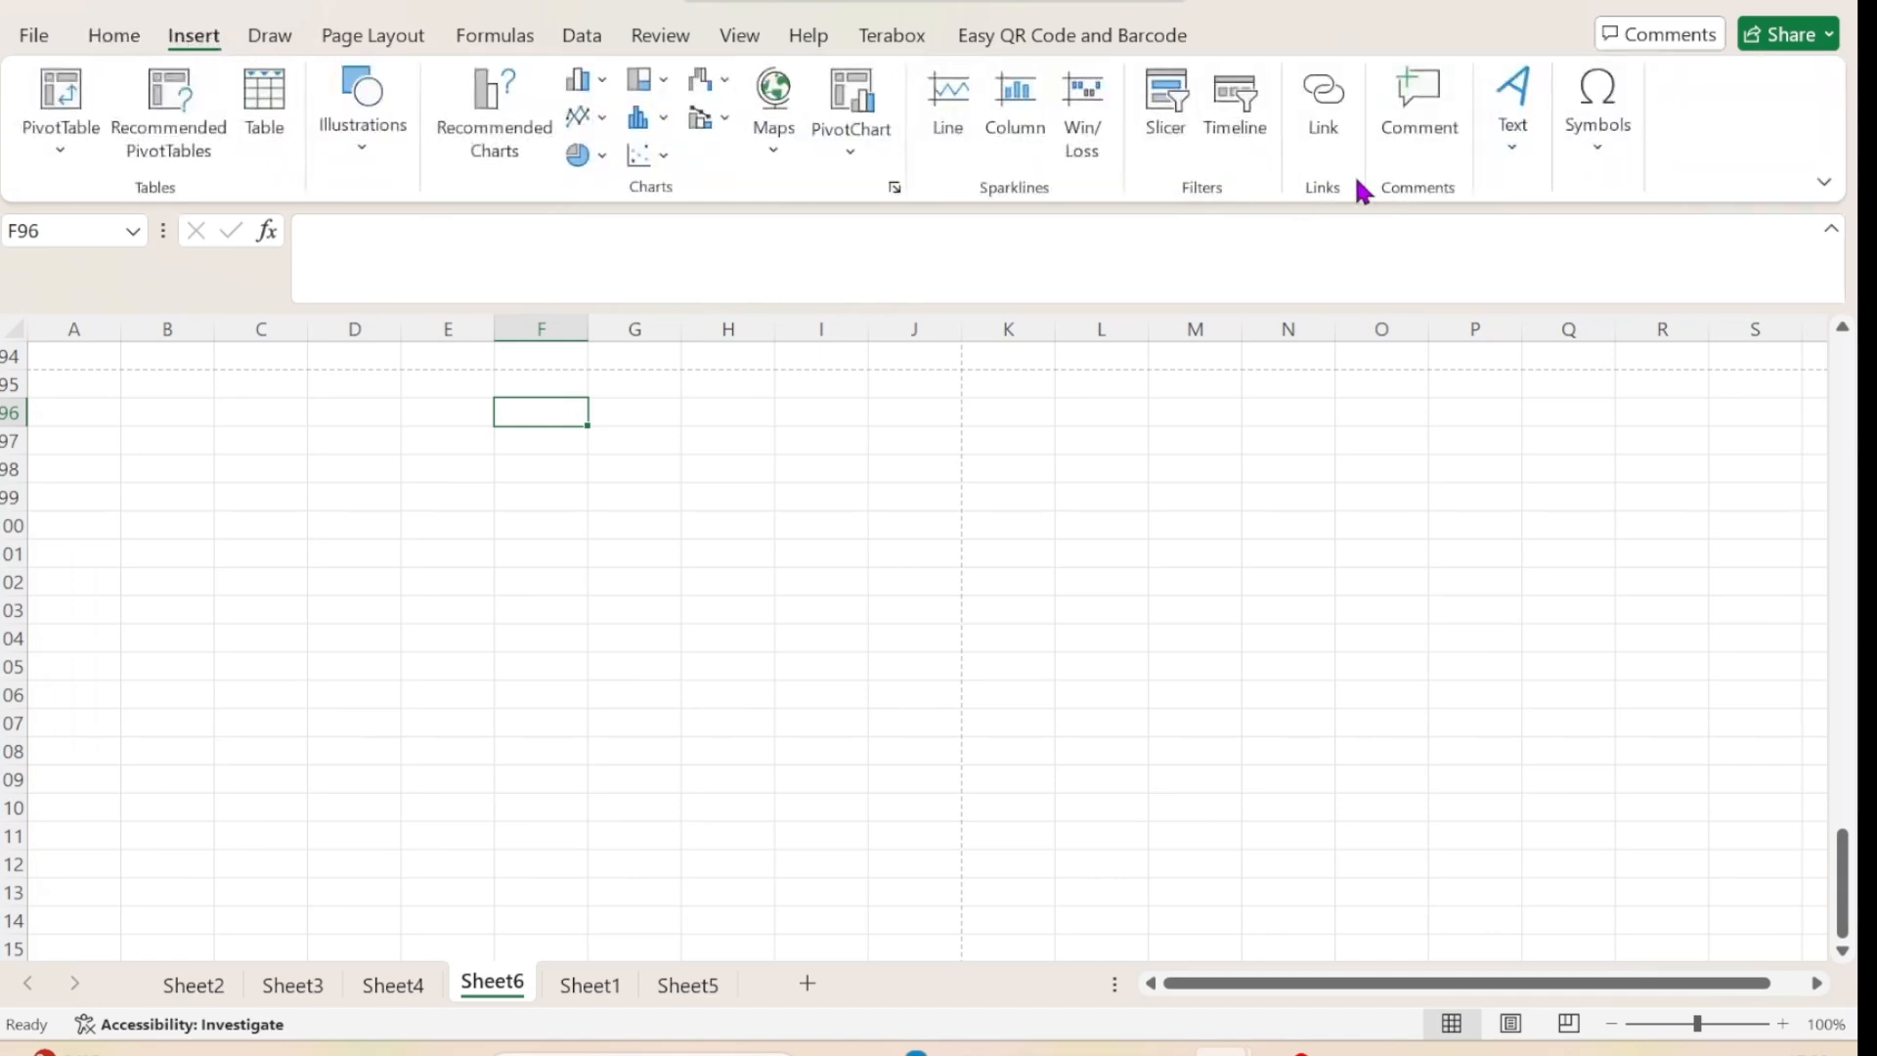
{"action": "left_click", "coordinate": [1515, 159]}
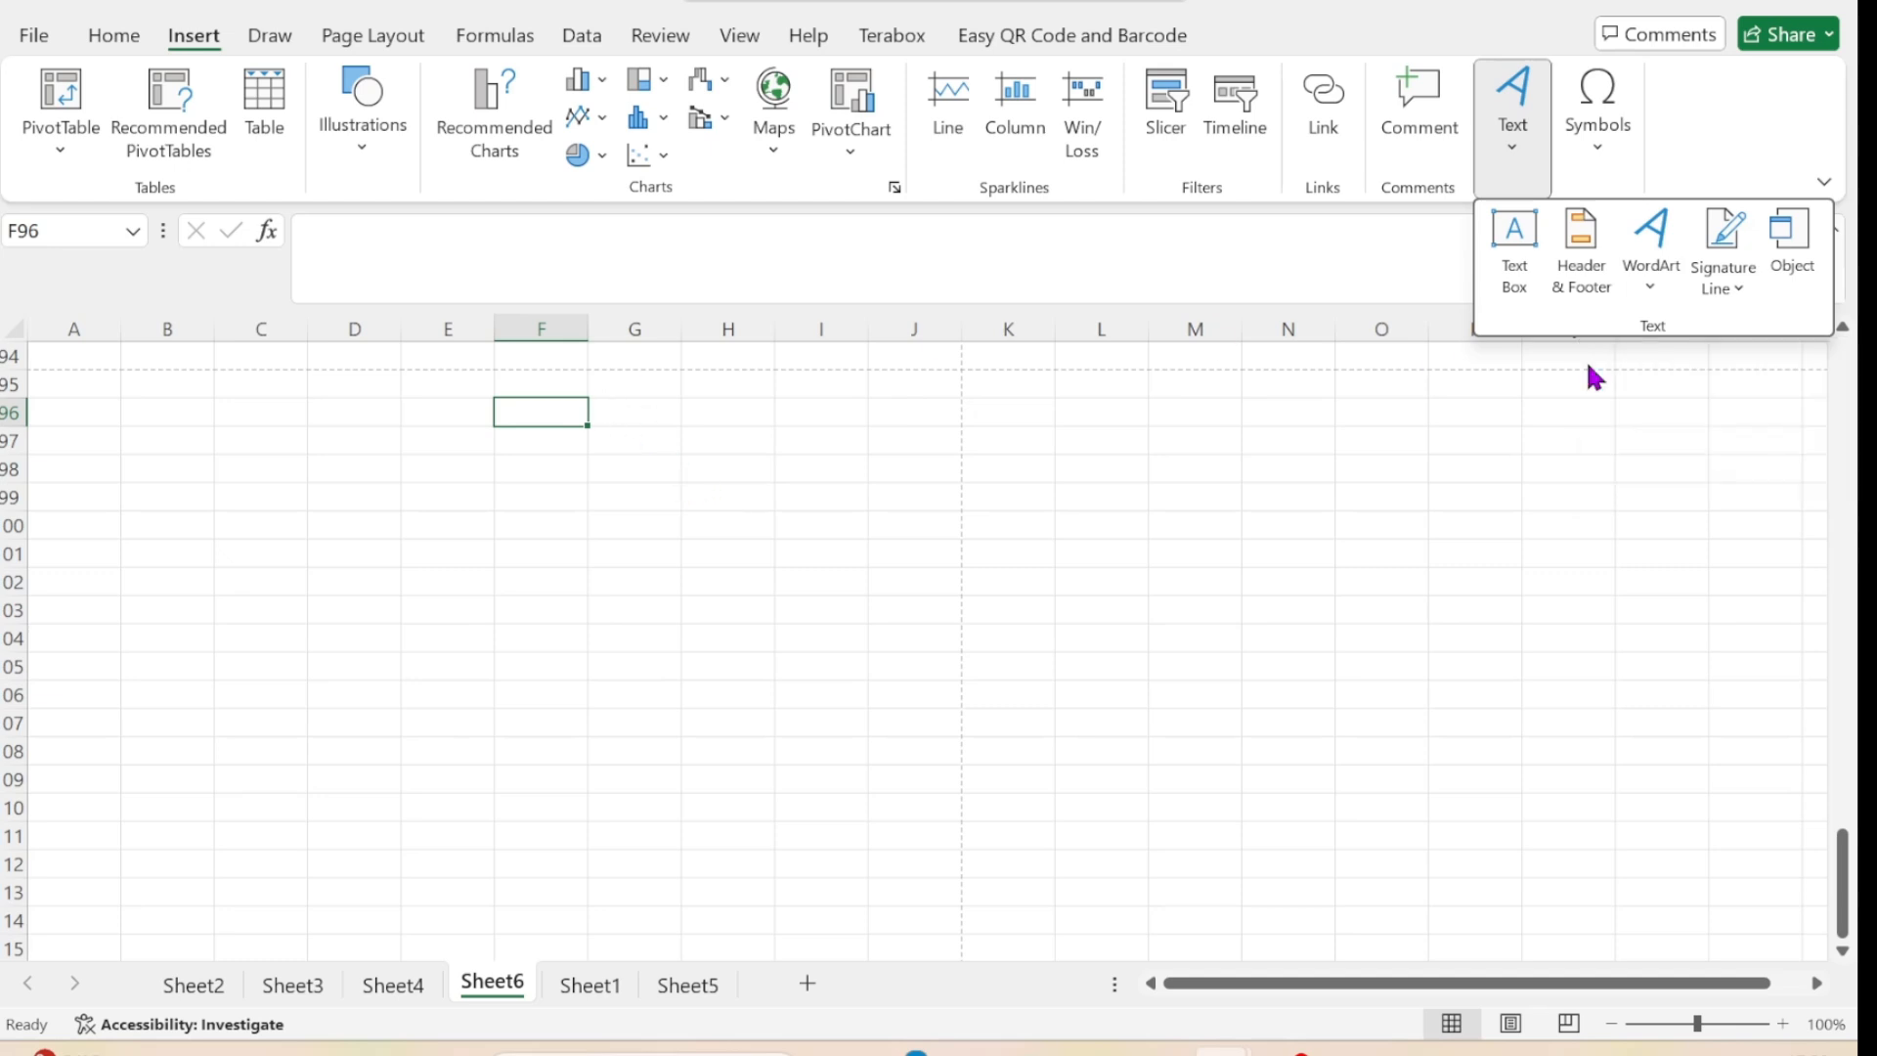
{"action": "left_click", "coordinate": [419, 510]}
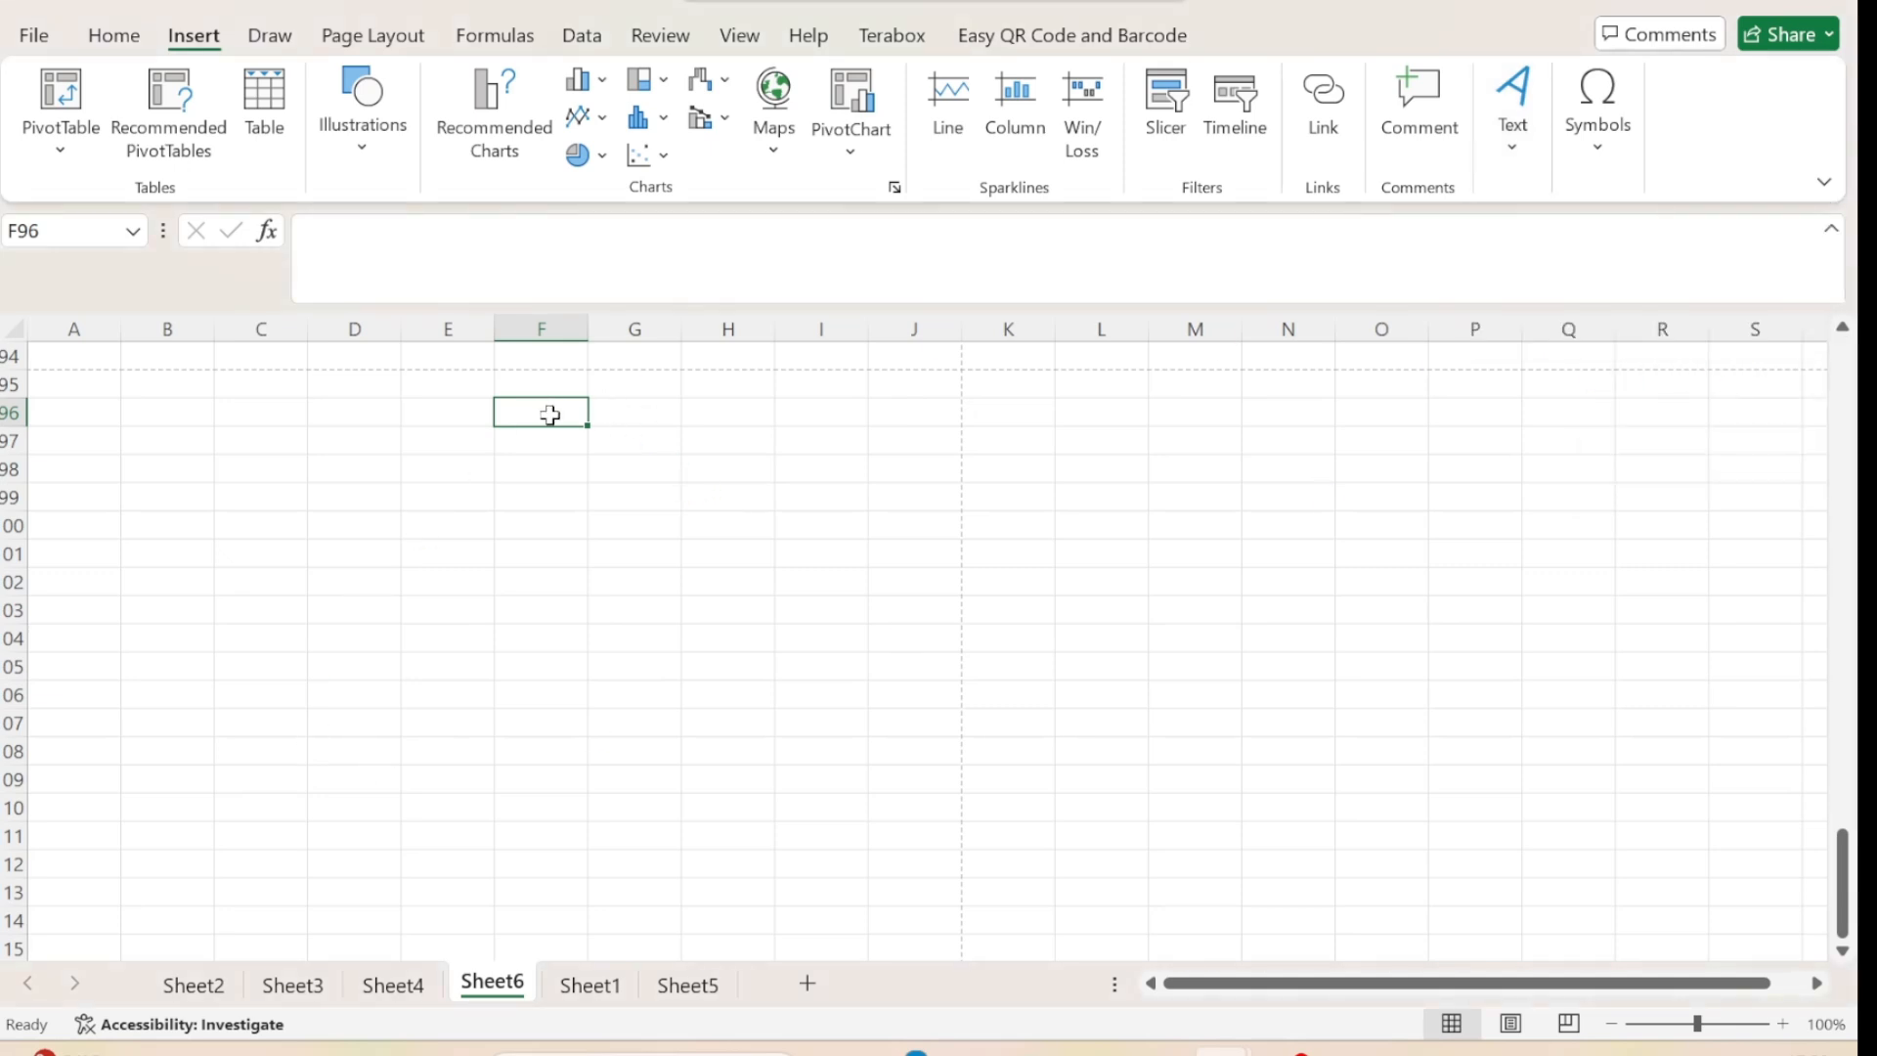
{"action": "type", "text": "N"}
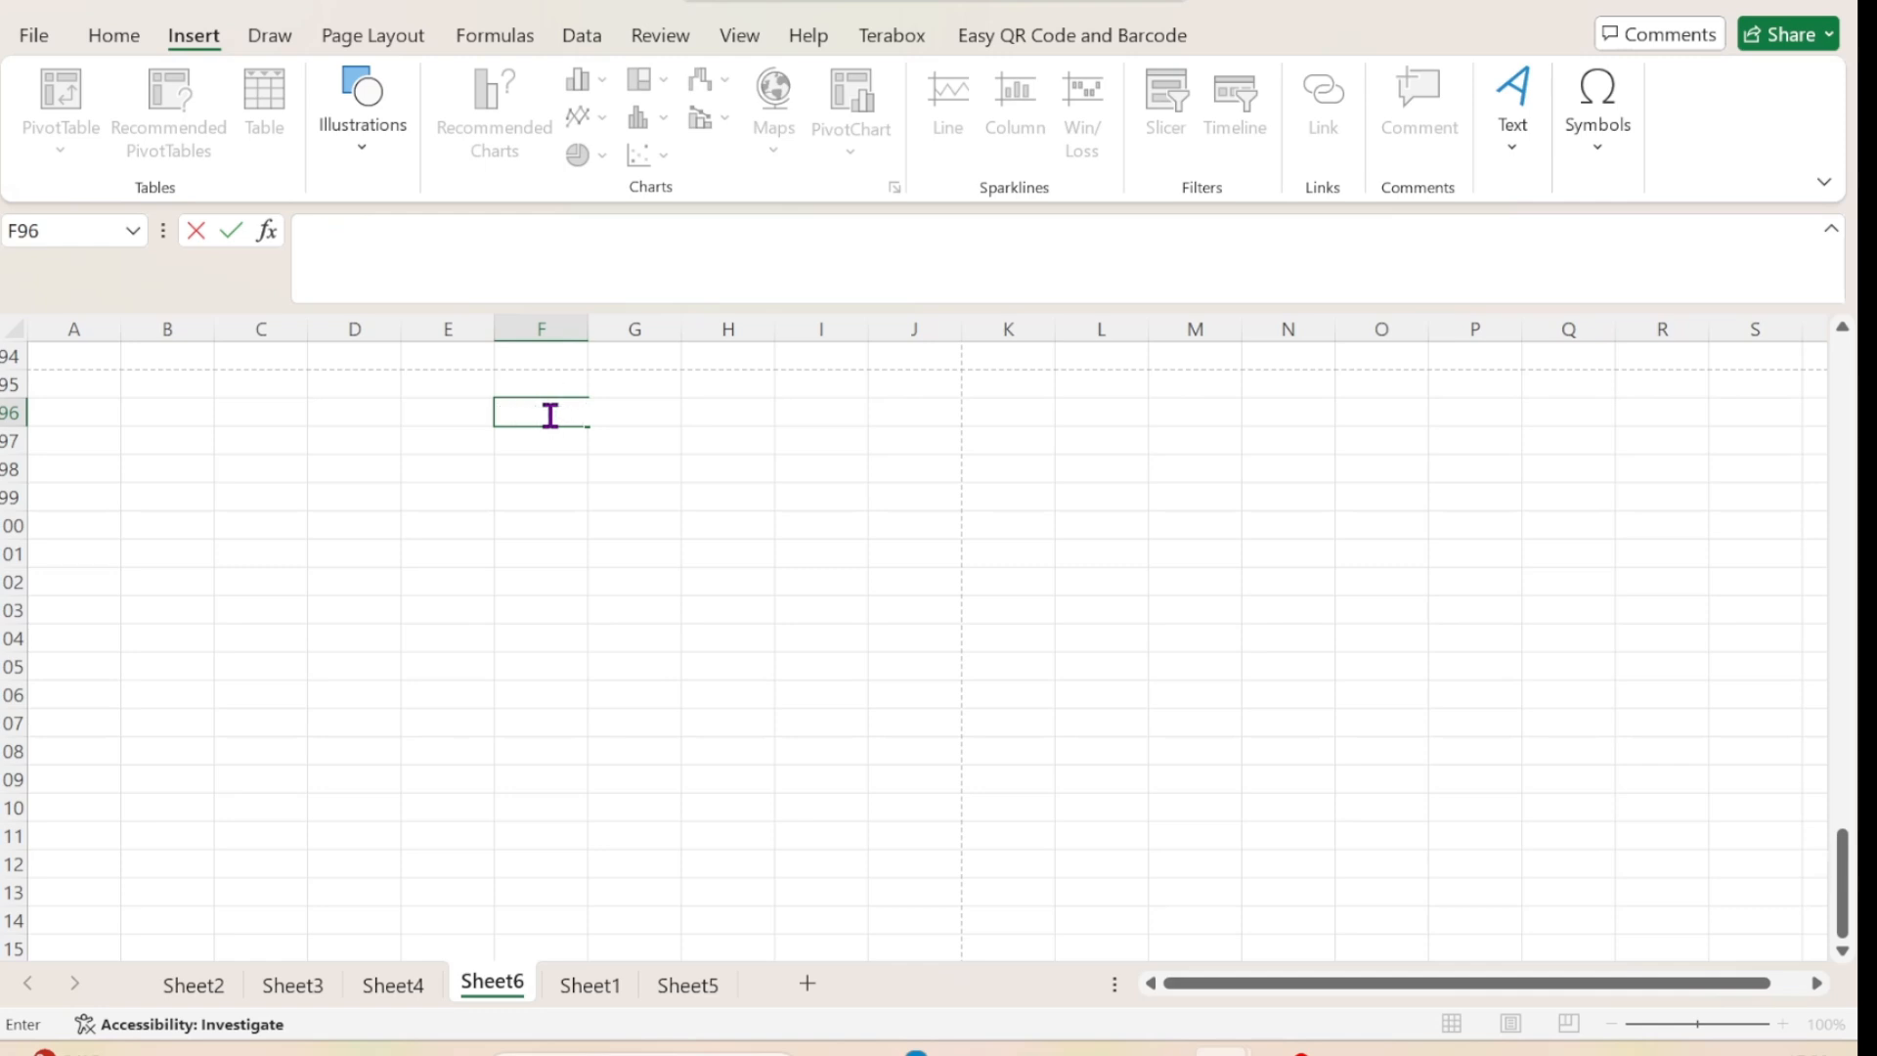
{"action": "left_click", "coordinate": [995, 614]}
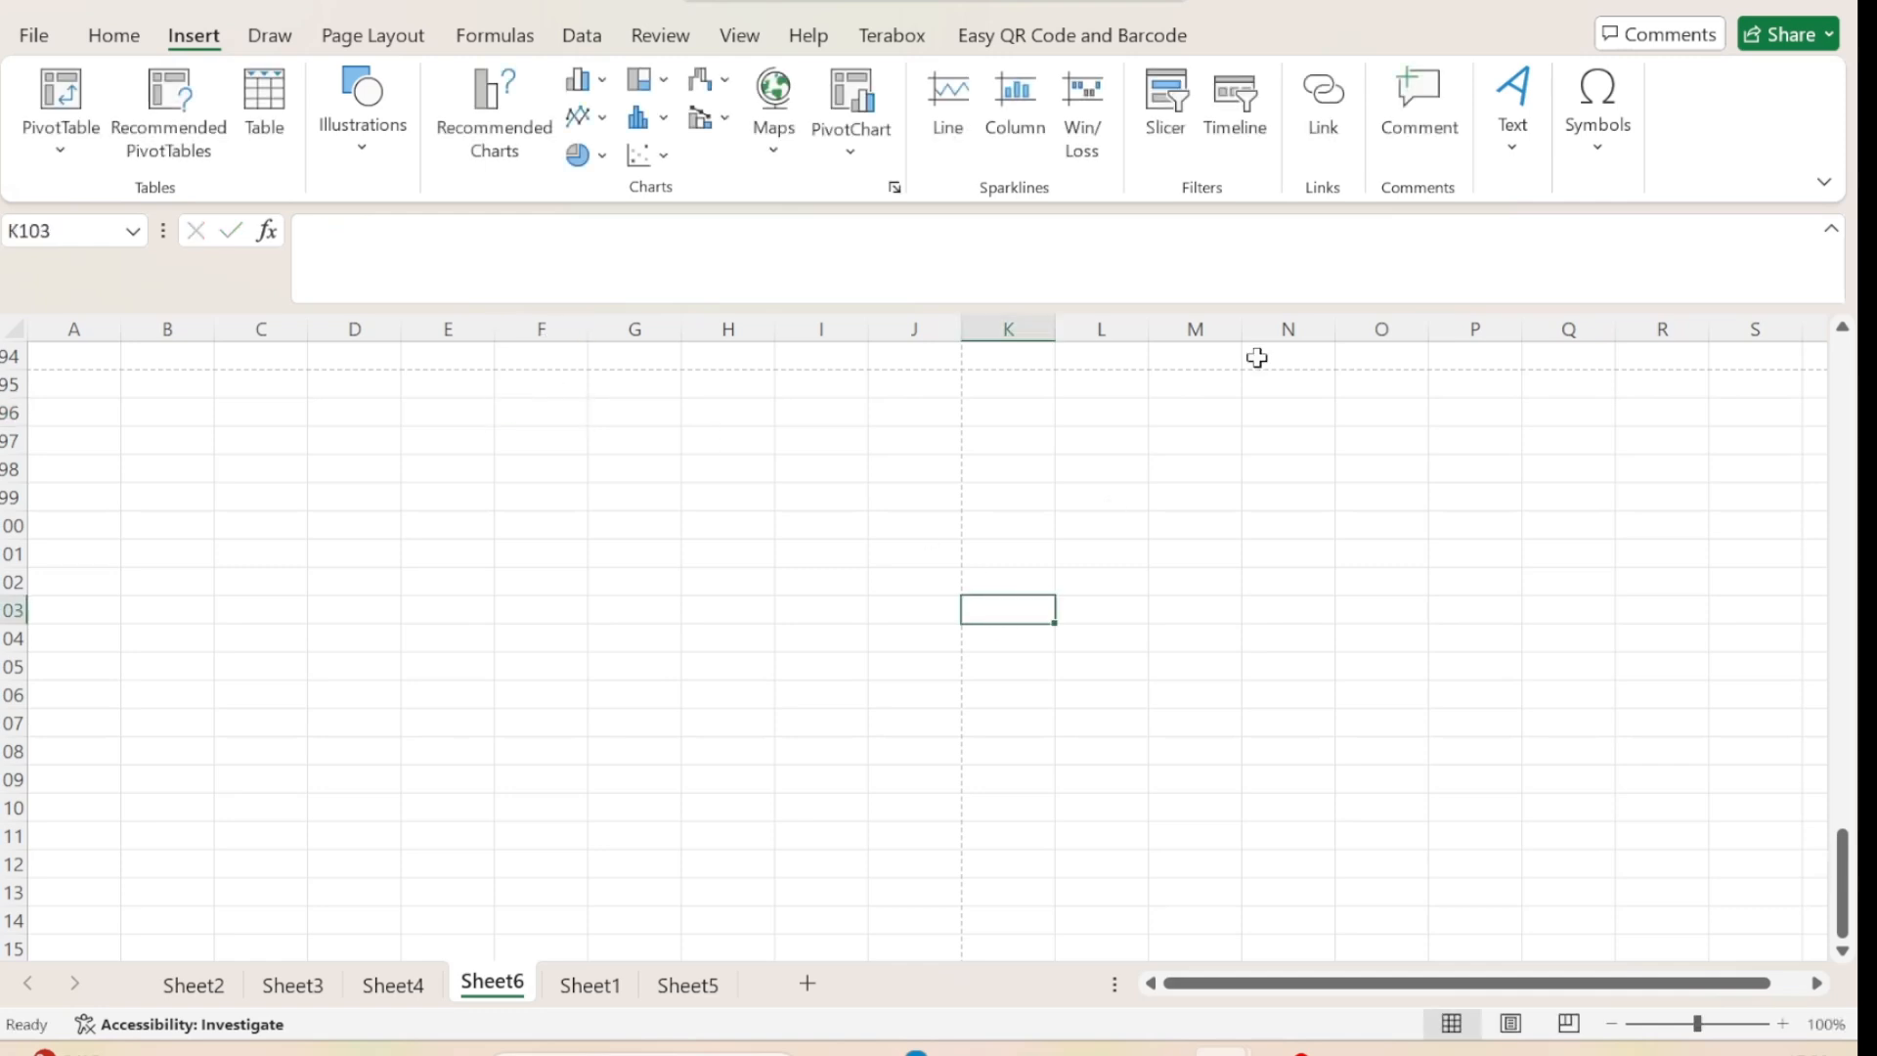
Draw a text box spanning about E98 to J105 and enter "Nisha Tech Talks" in it.
{"action": "left_click", "coordinate": [1513, 158]}
{"action": "left_click", "coordinate": [1518, 264]}
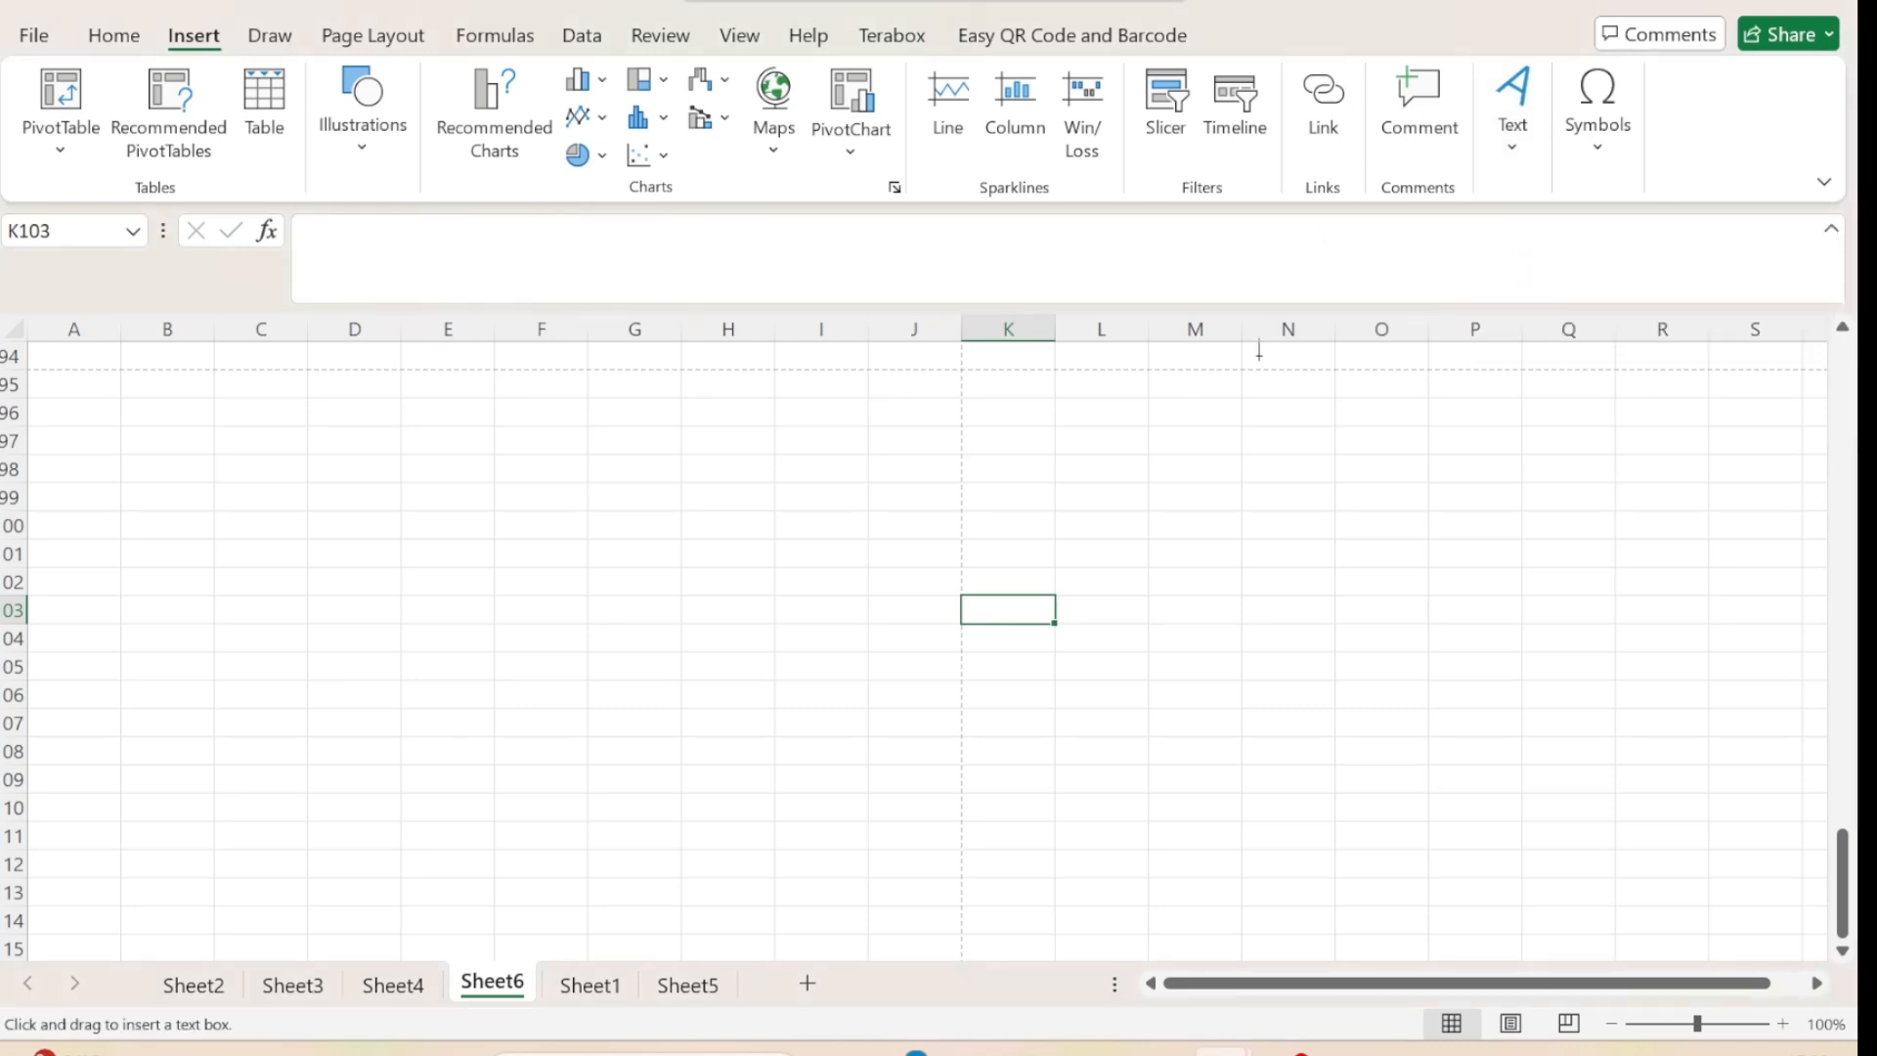
{"action": "left_click_drag", "start_coordinate": [431, 467], "coordinate": [882, 671]}
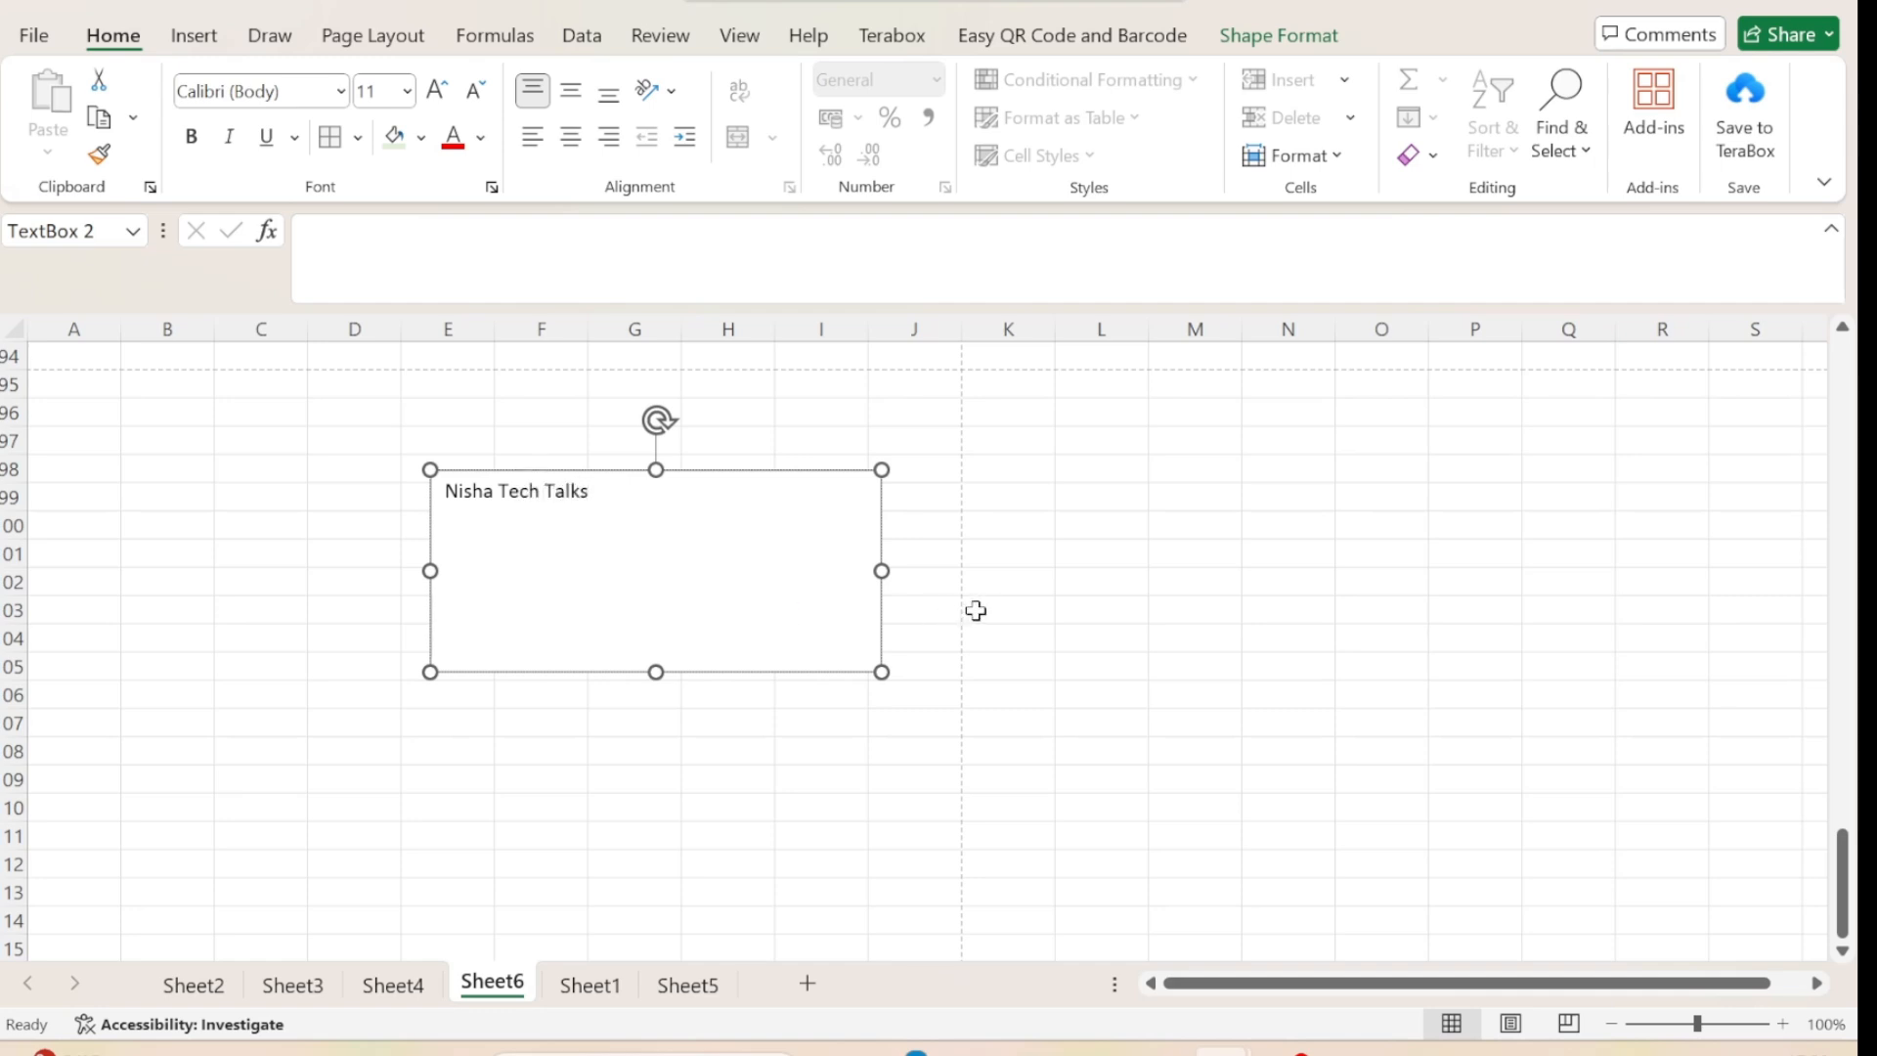
Enlarge the text box's text to font size 36 and widen the box within column J so the text fits one line.
{"action": "left_click", "coordinate": [436, 94]}
{"action": "left_click_drag", "start_coordinate": [597, 495], "coordinate": [450, 492]}
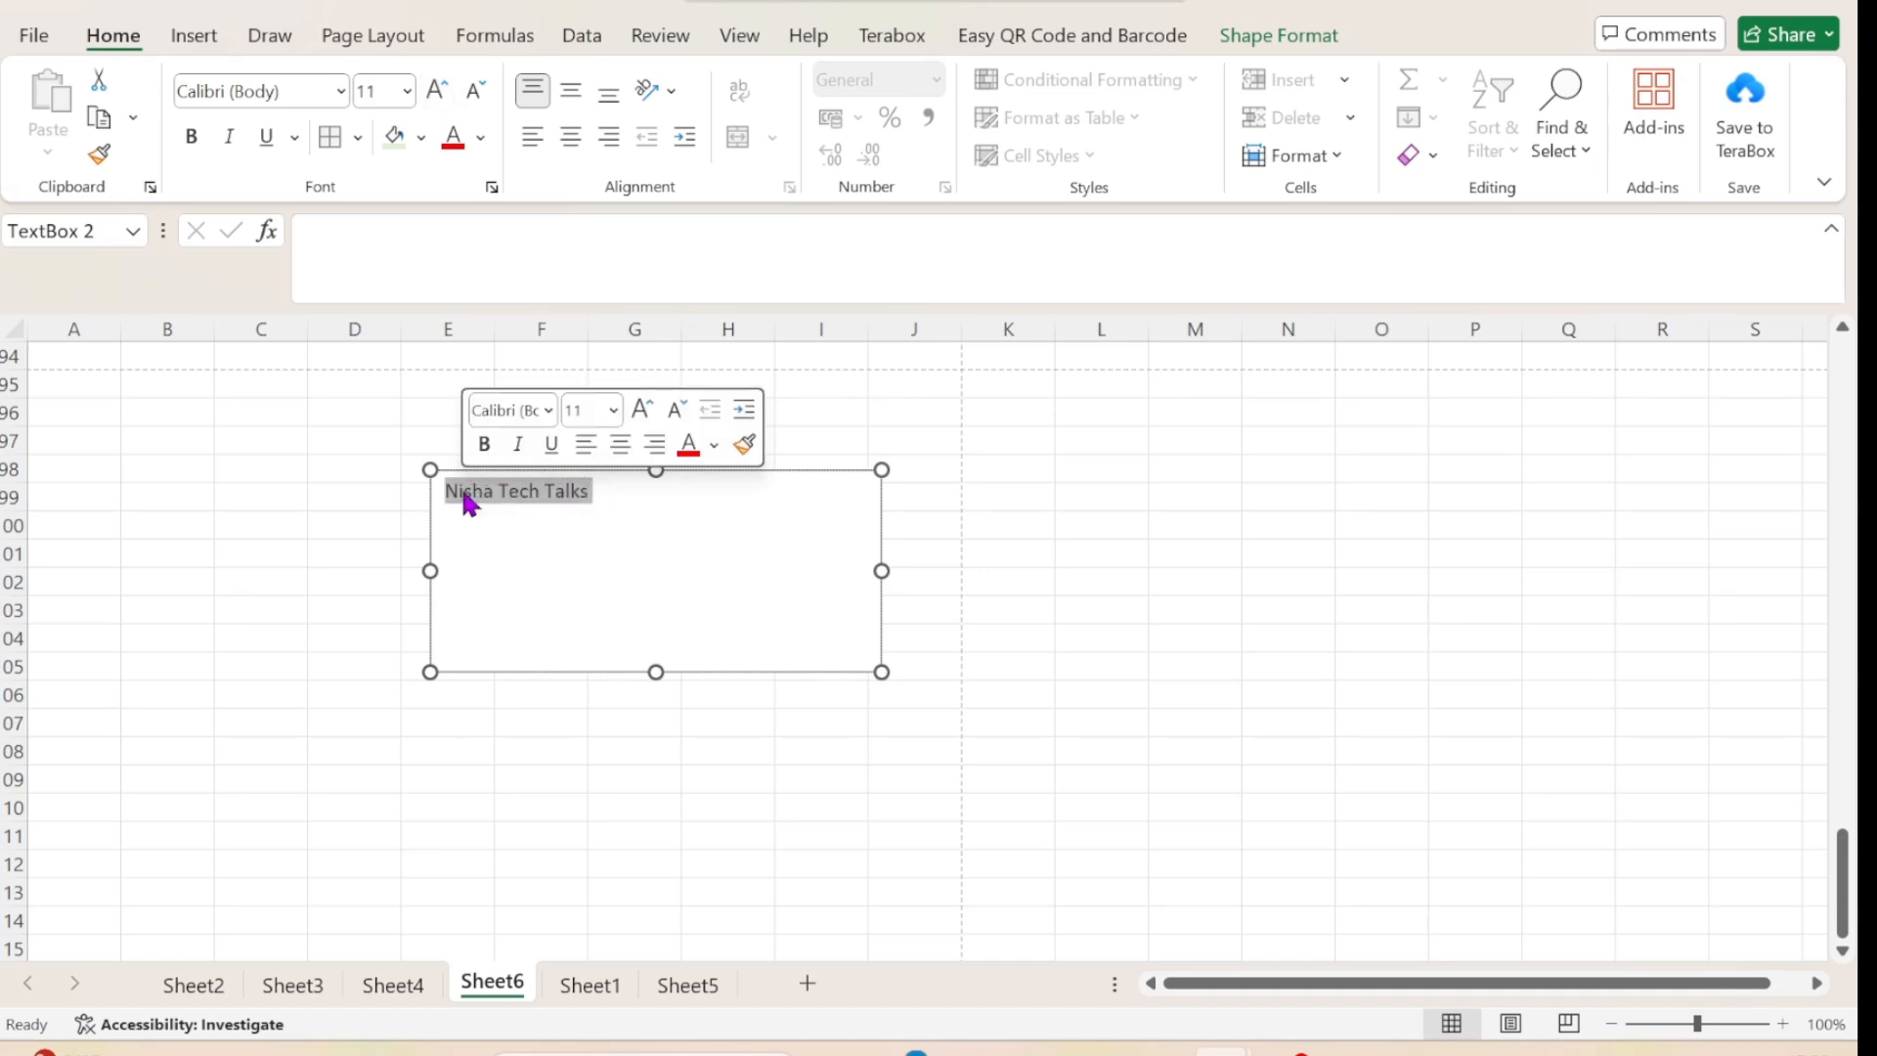
{"action": "left_click", "coordinate": [436, 94]}
{"action": "left_click", "coordinate": [436, 94]}
{"action": "left_click", "coordinate": [436, 94]}
{"action": "left_click", "coordinate": [436, 94]}
{"action": "left_click", "coordinate": [436, 94]}
{"action": "left_click", "coordinate": [436, 94]}
{"action": "left_click", "coordinate": [436, 94]}
{"action": "left_click", "coordinate": [436, 94]}
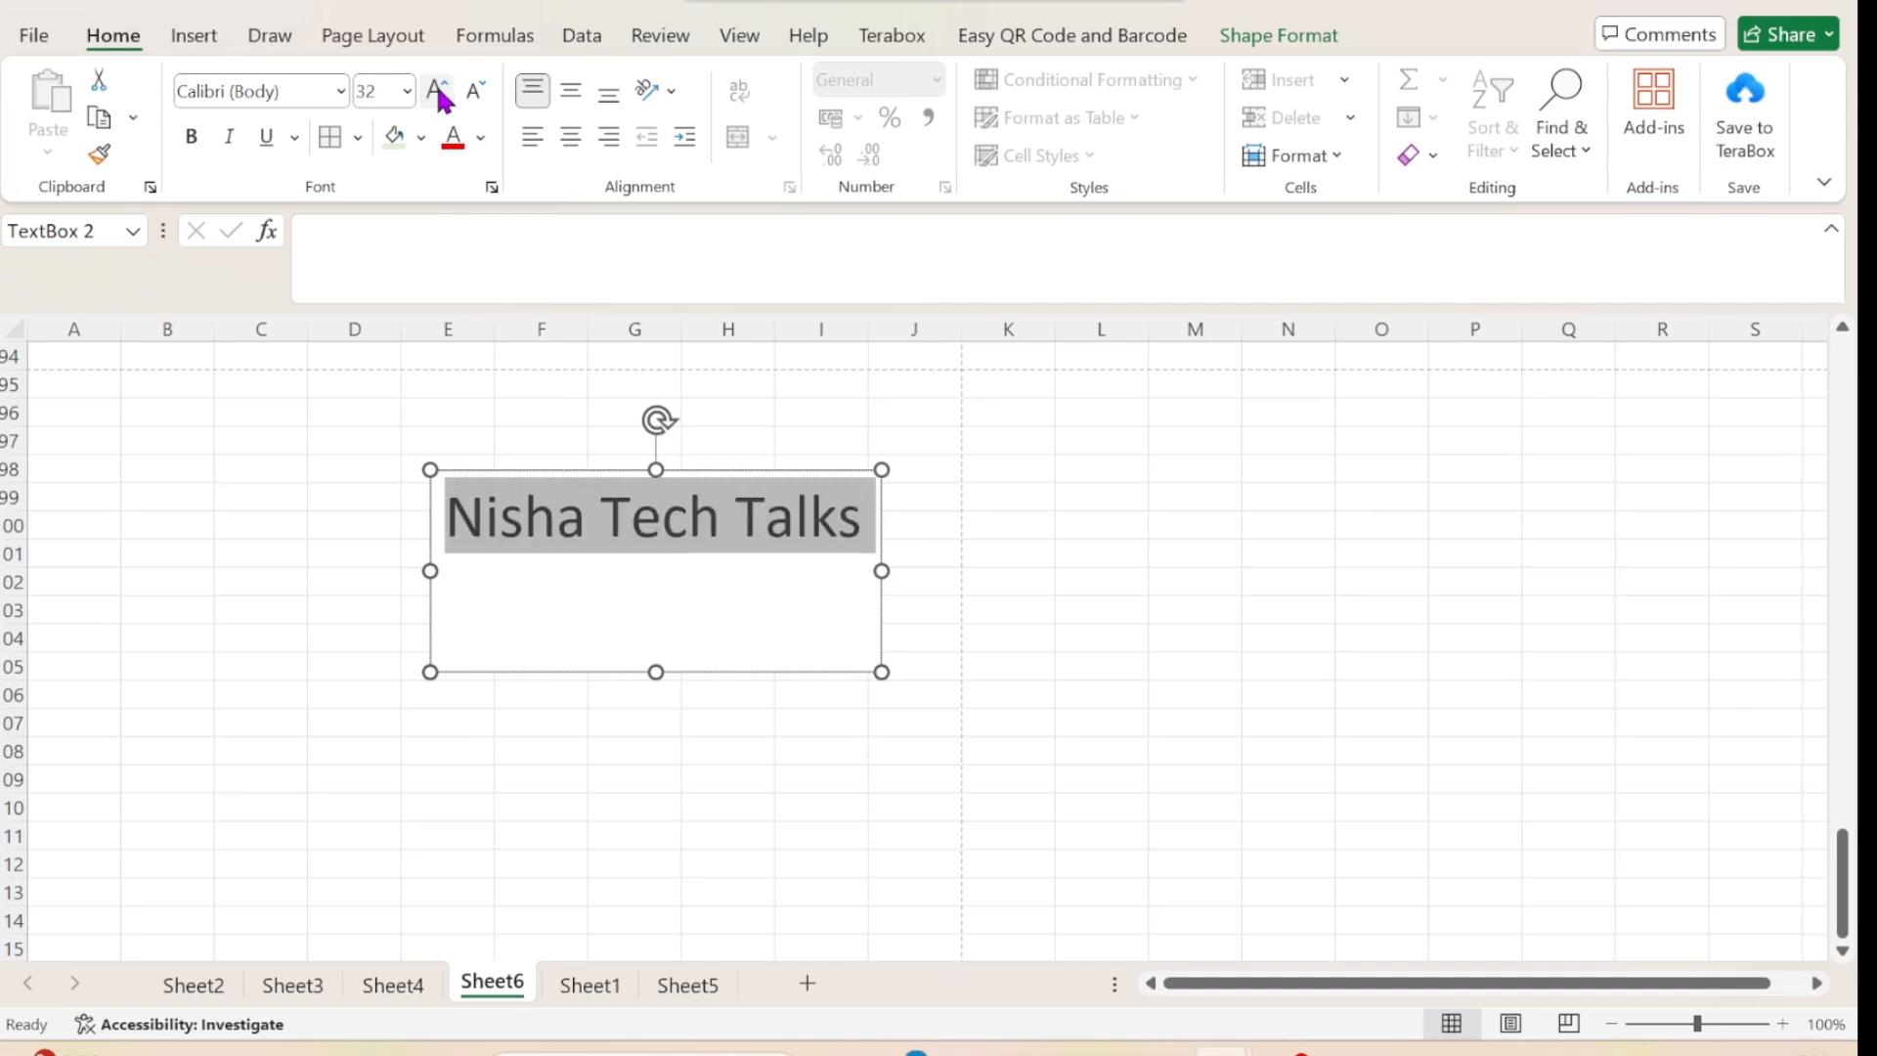
{"action": "left_click", "coordinate": [436, 94]}
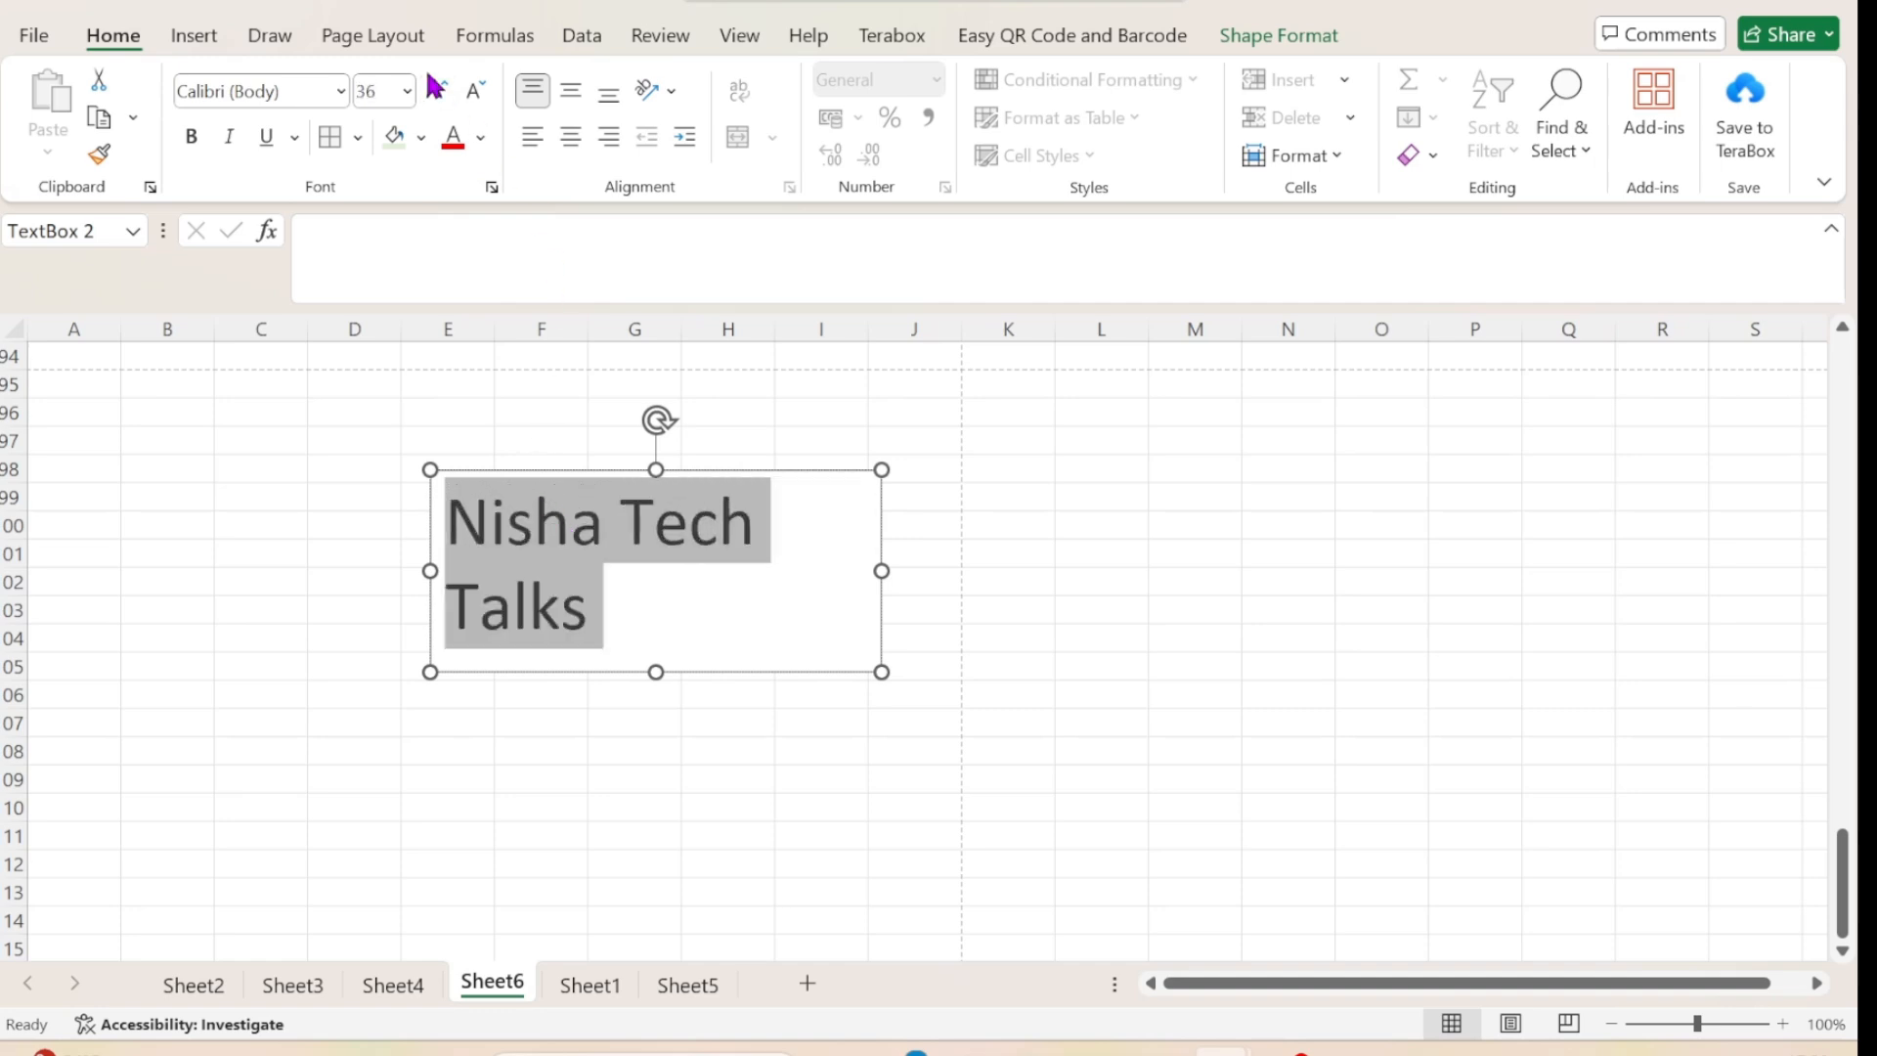
{"action": "left_click_drag", "start_coordinate": [879, 574], "coordinate": [948, 571]}
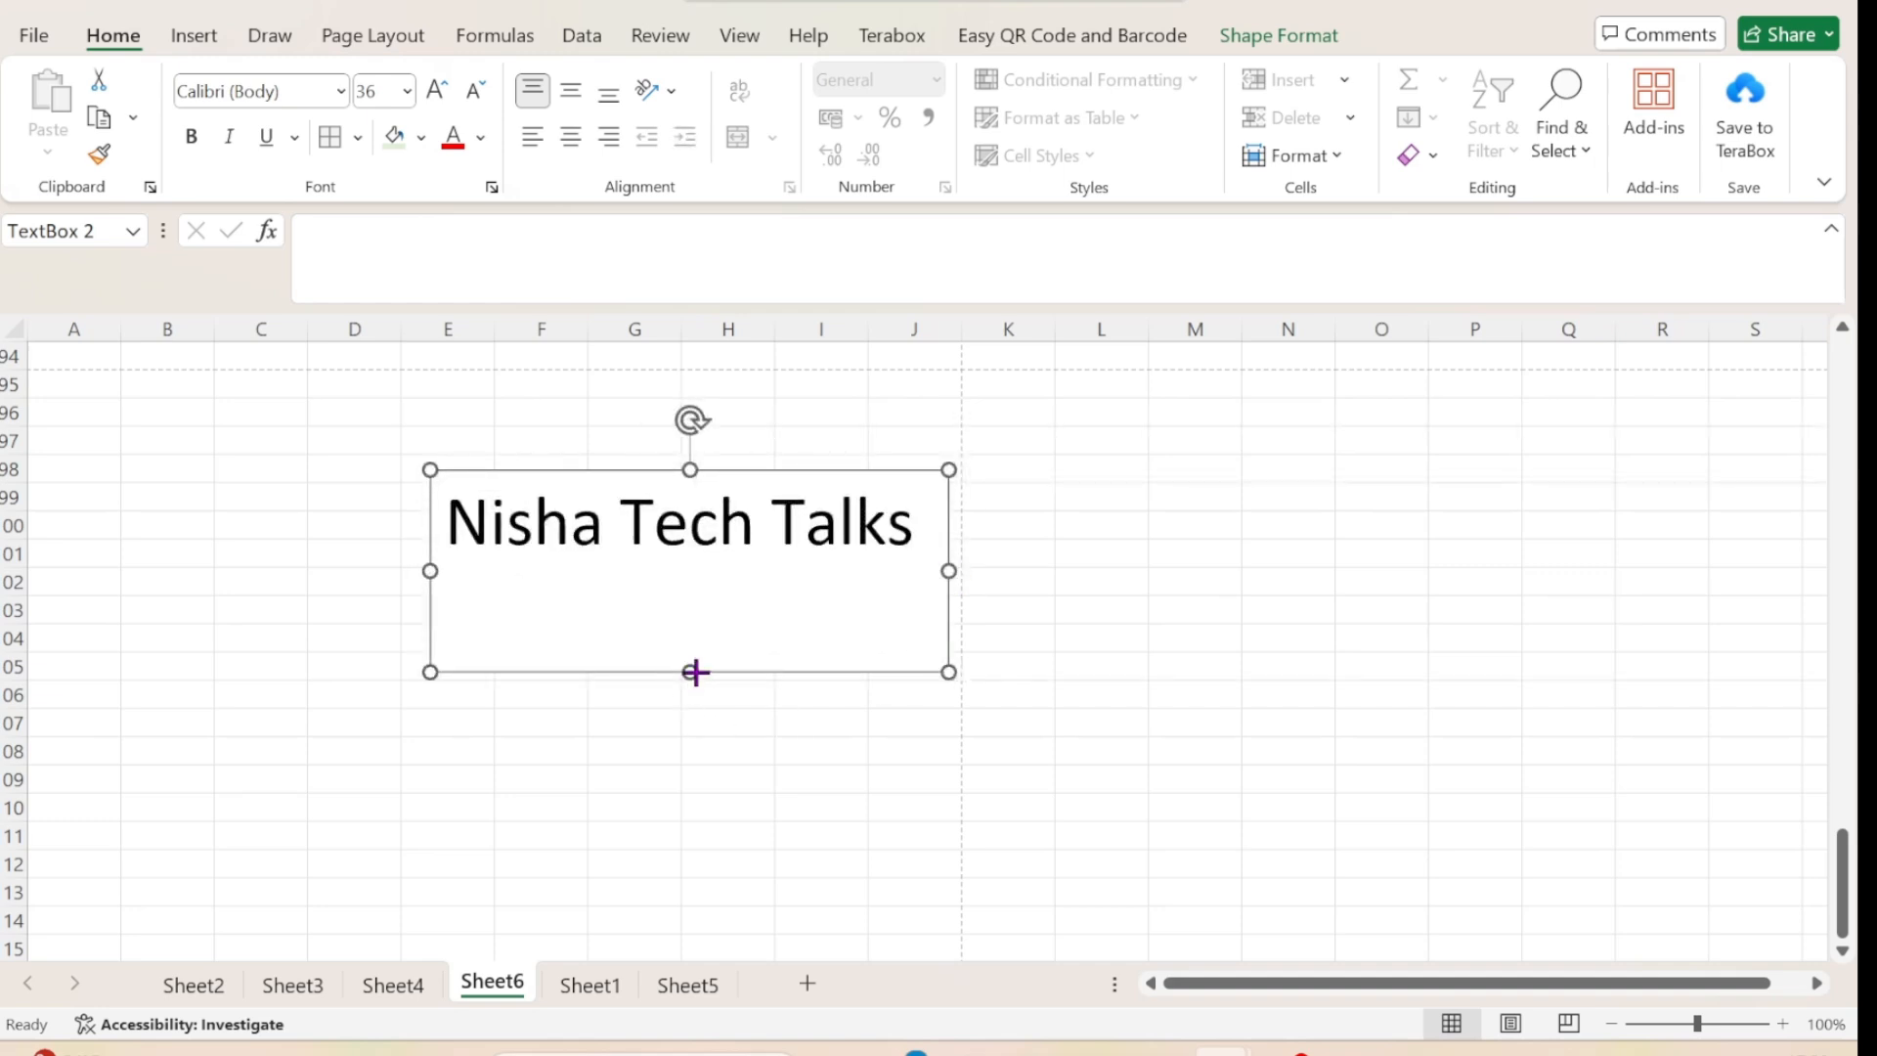
Shorten the text box to end around row 102 and insert its text as WordArt in the dark style with a blue shadow.
{"action": "left_click_drag", "start_coordinate": [695, 672], "coordinate": [710, 589]}
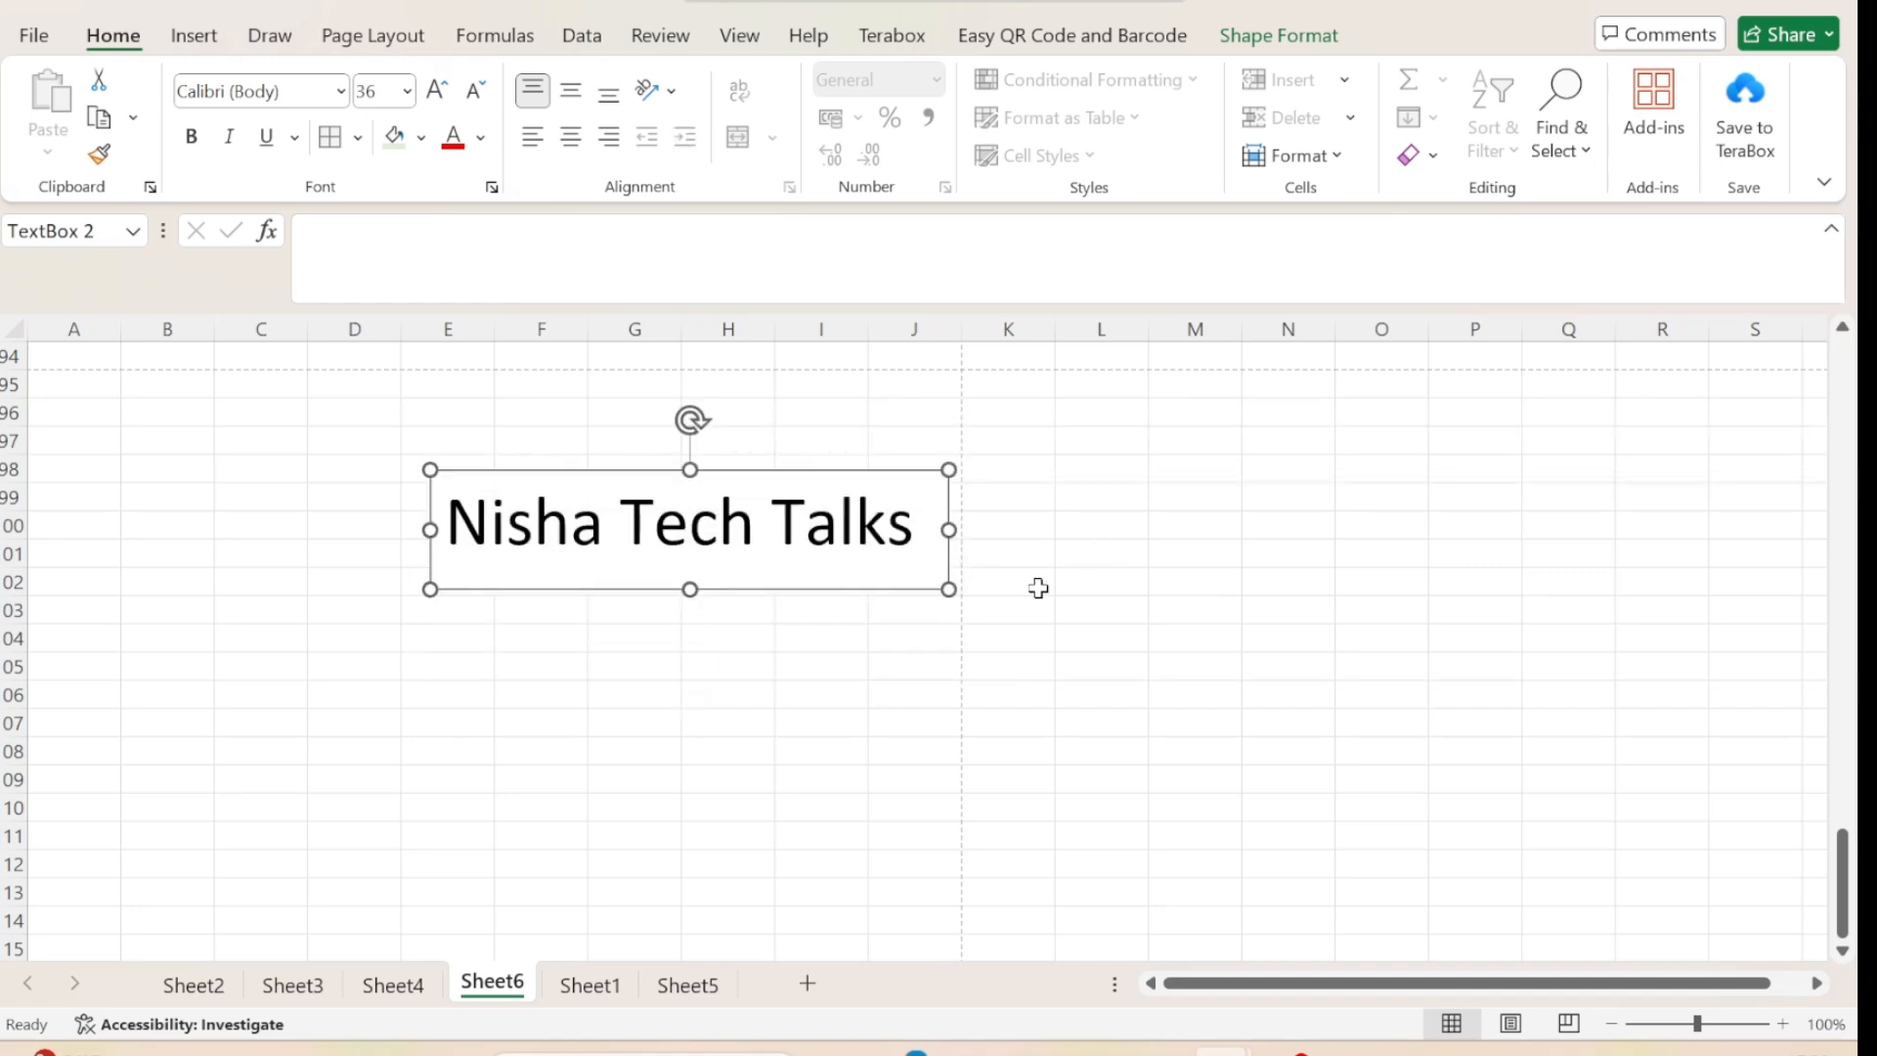
{"action": "left_click", "coordinate": [192, 36]}
{"action": "left_click", "coordinate": [1513, 157]}
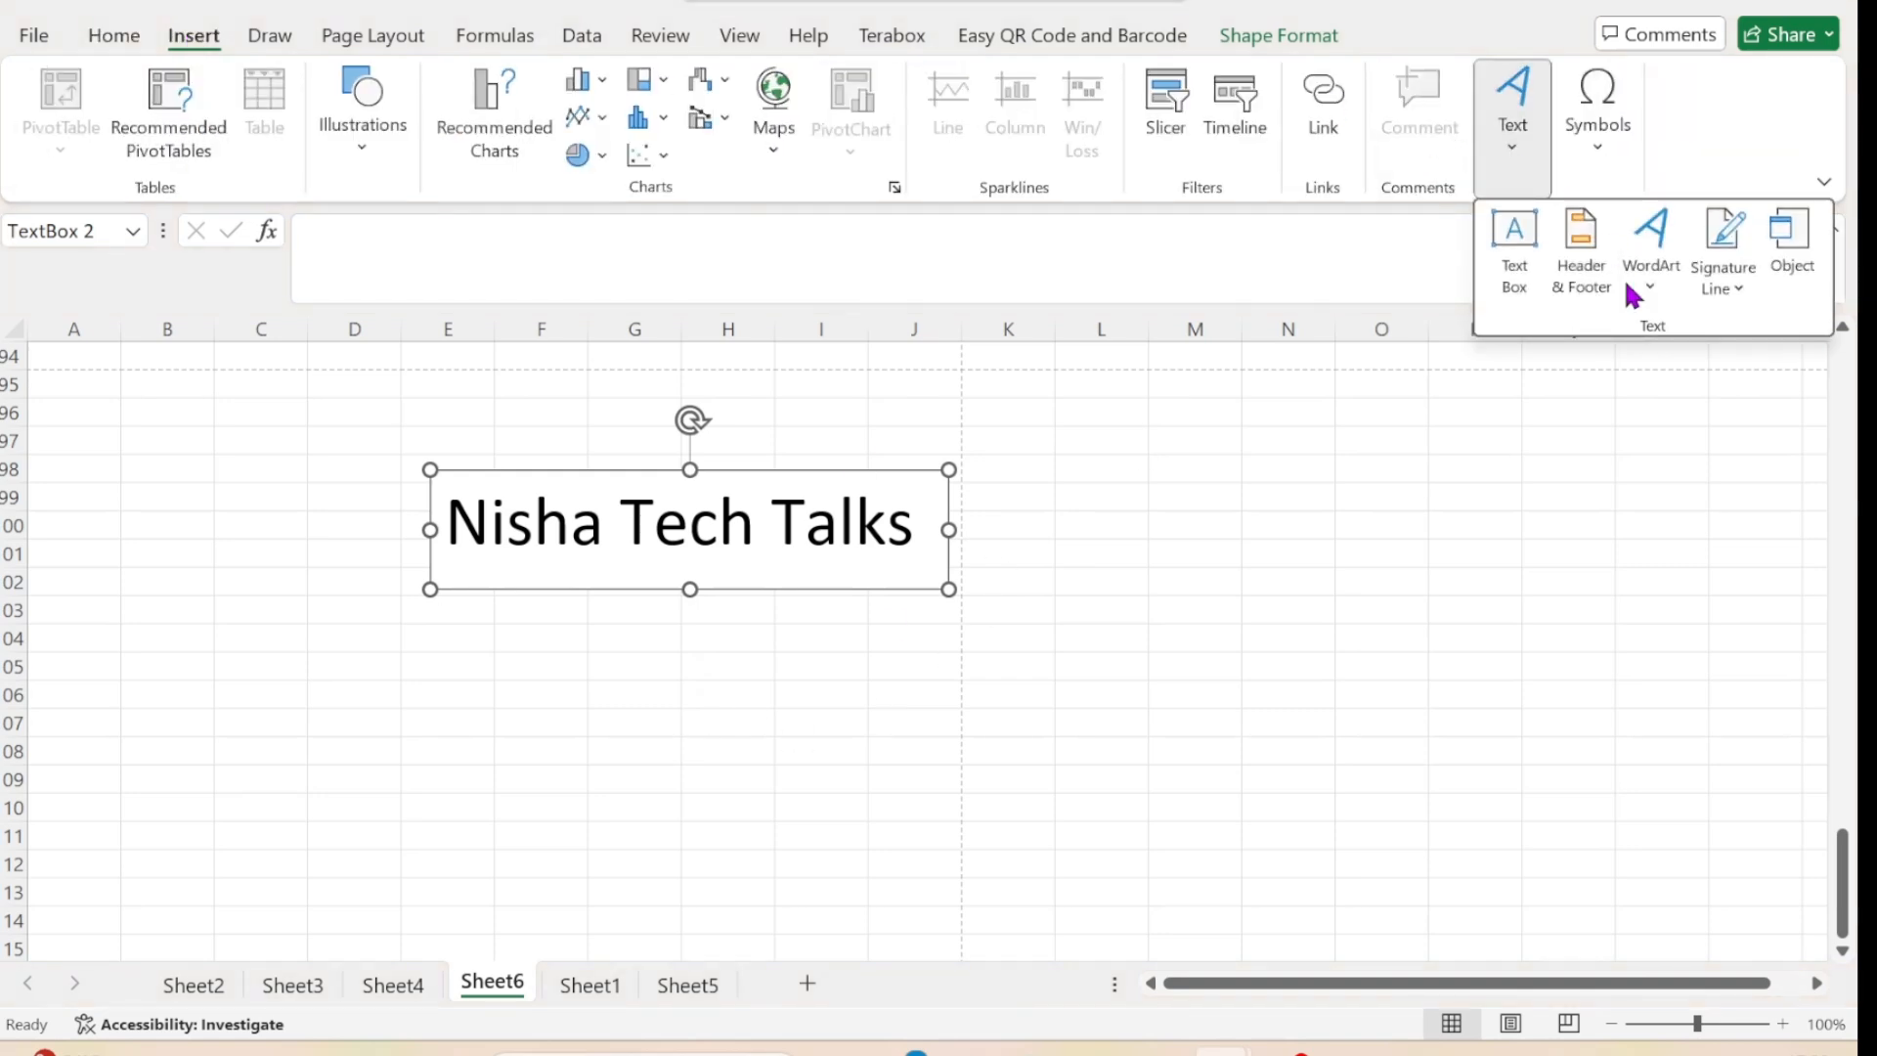
{"action": "left_click", "coordinate": [1654, 275]}
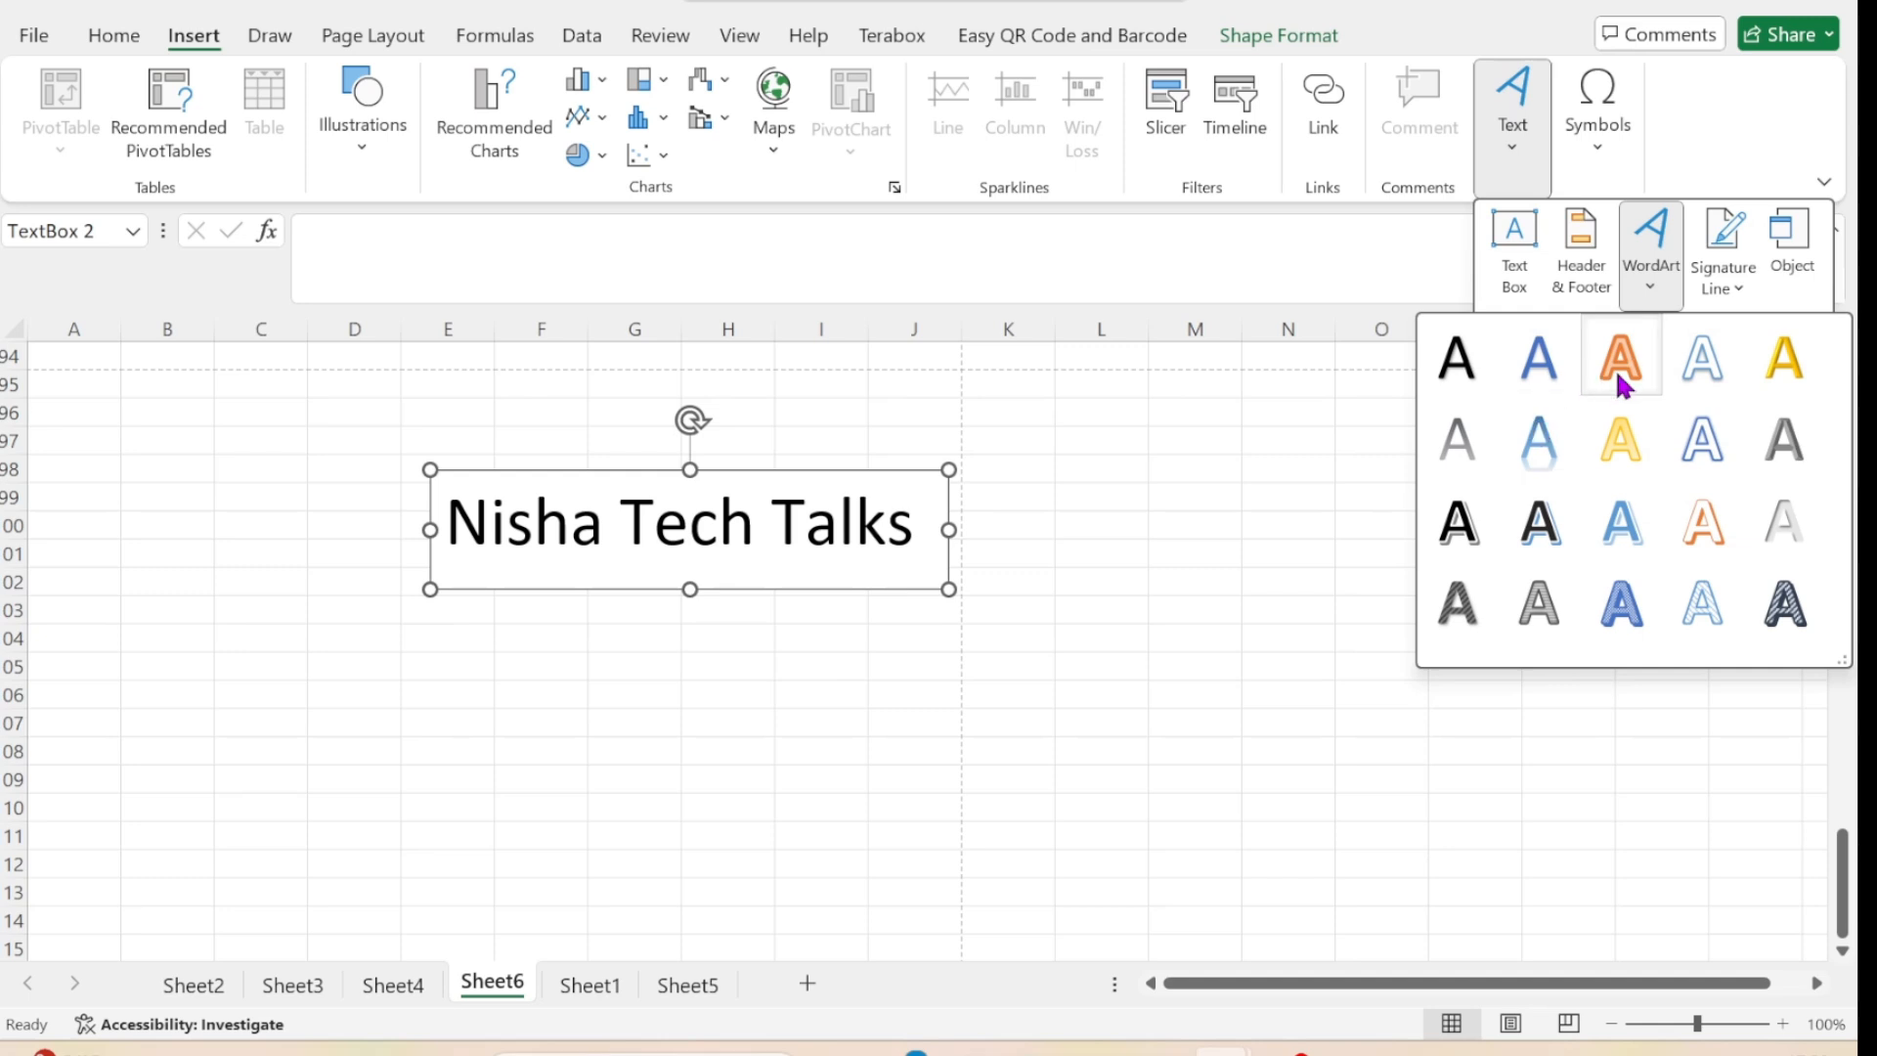
{"action": "left_click", "coordinate": [857, 476]}
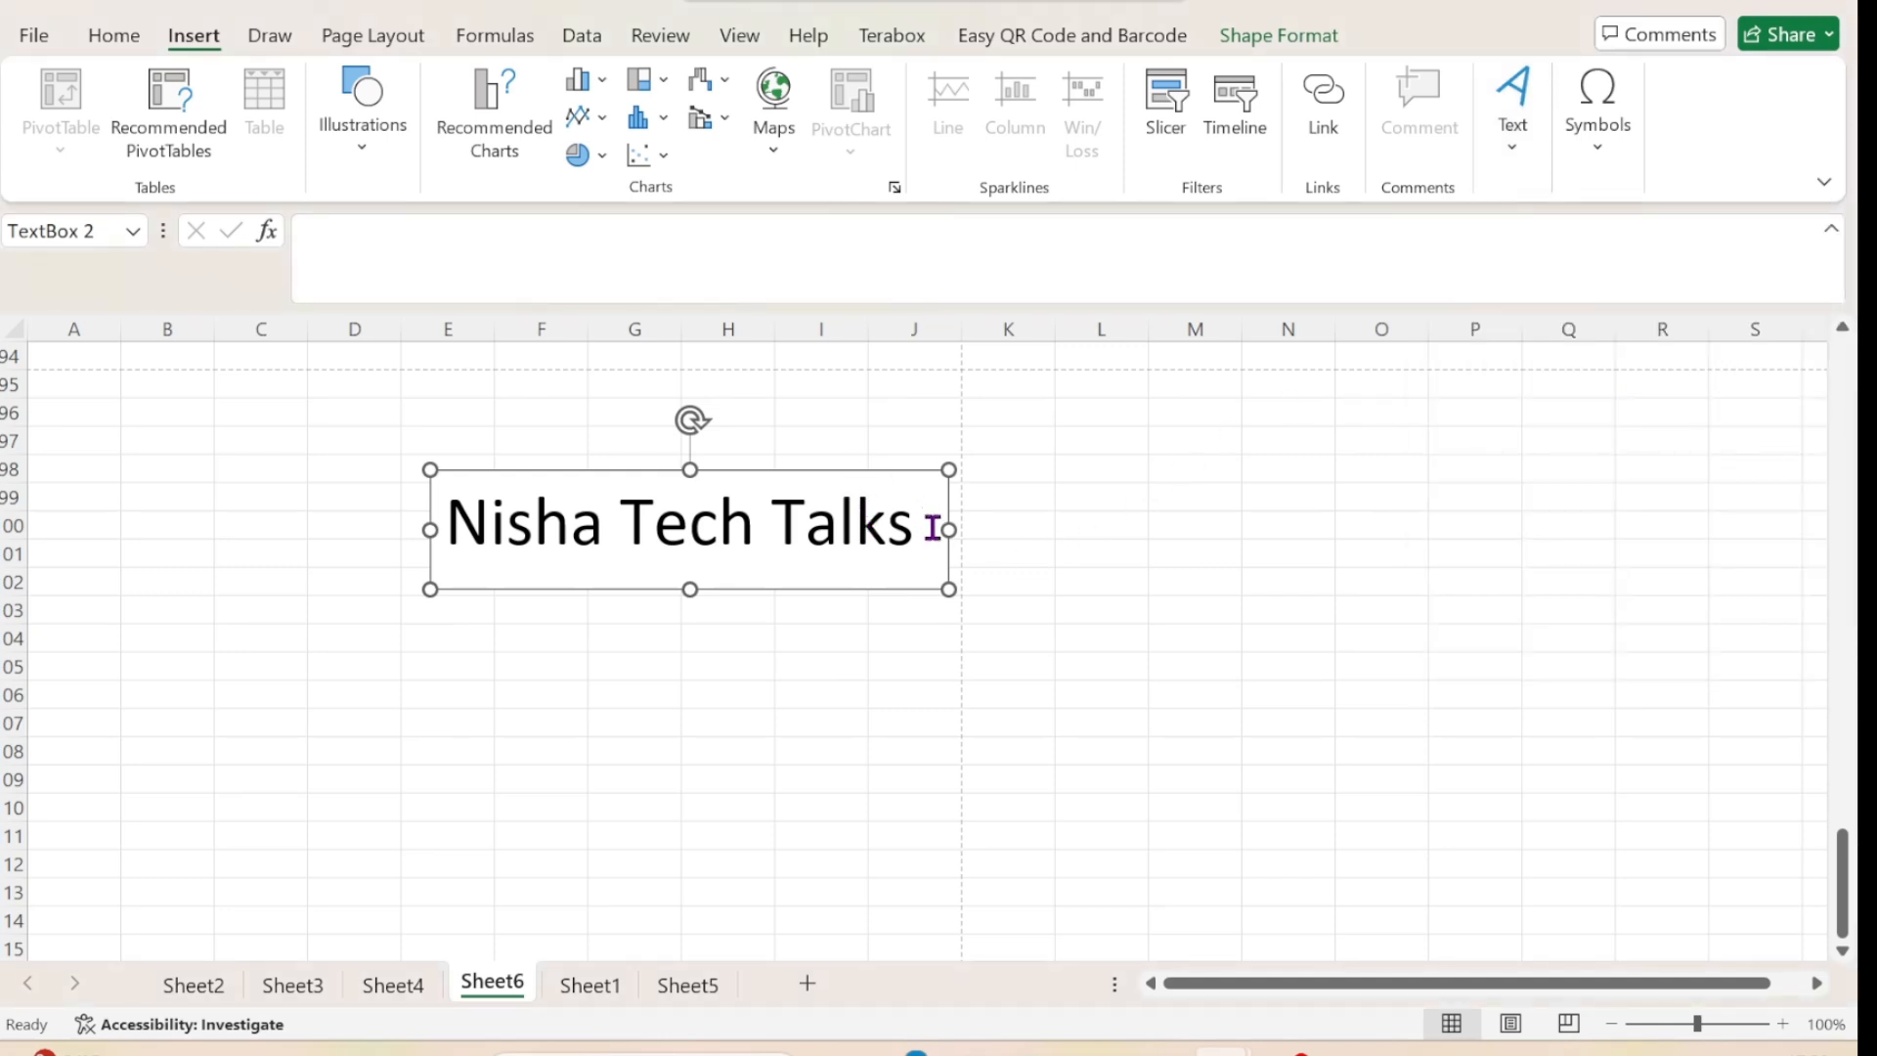
{"action": "left_click_drag", "start_coordinate": [932, 537], "coordinate": [469, 518]}
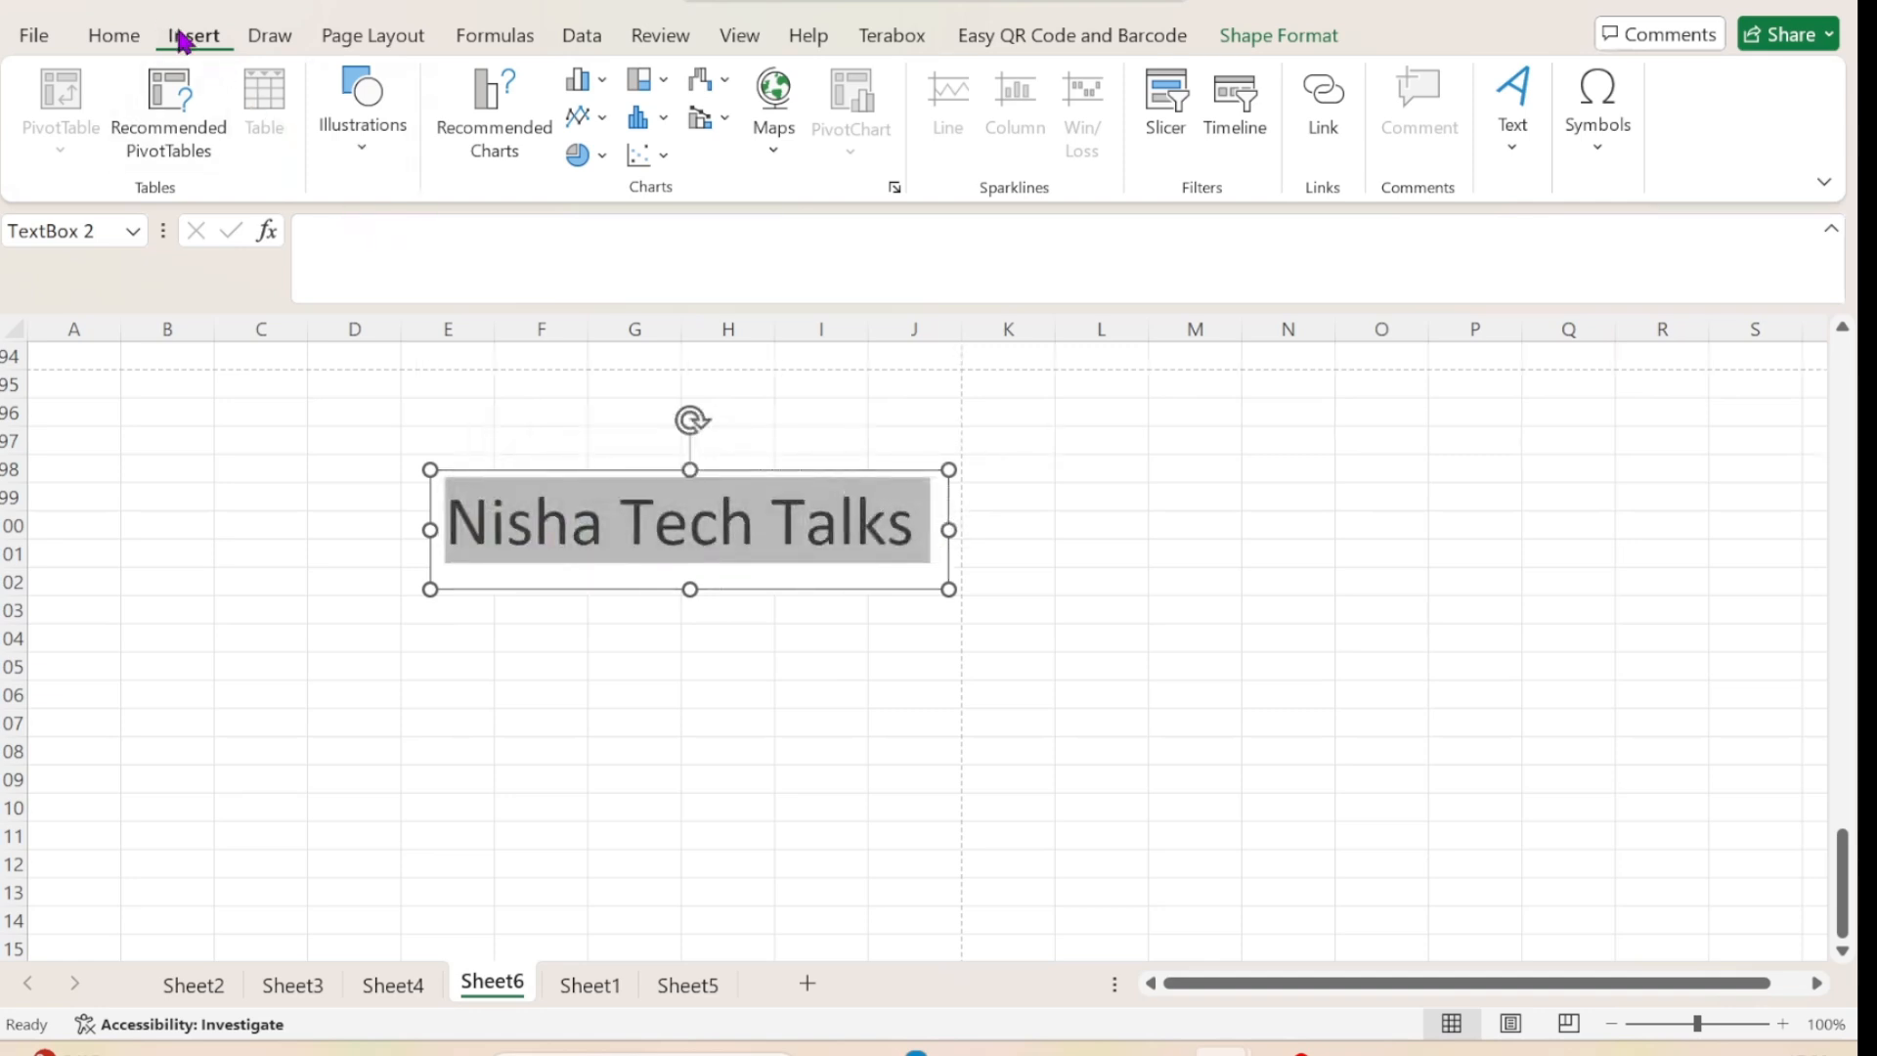
{"action": "left_click", "coordinate": [1521, 135]}
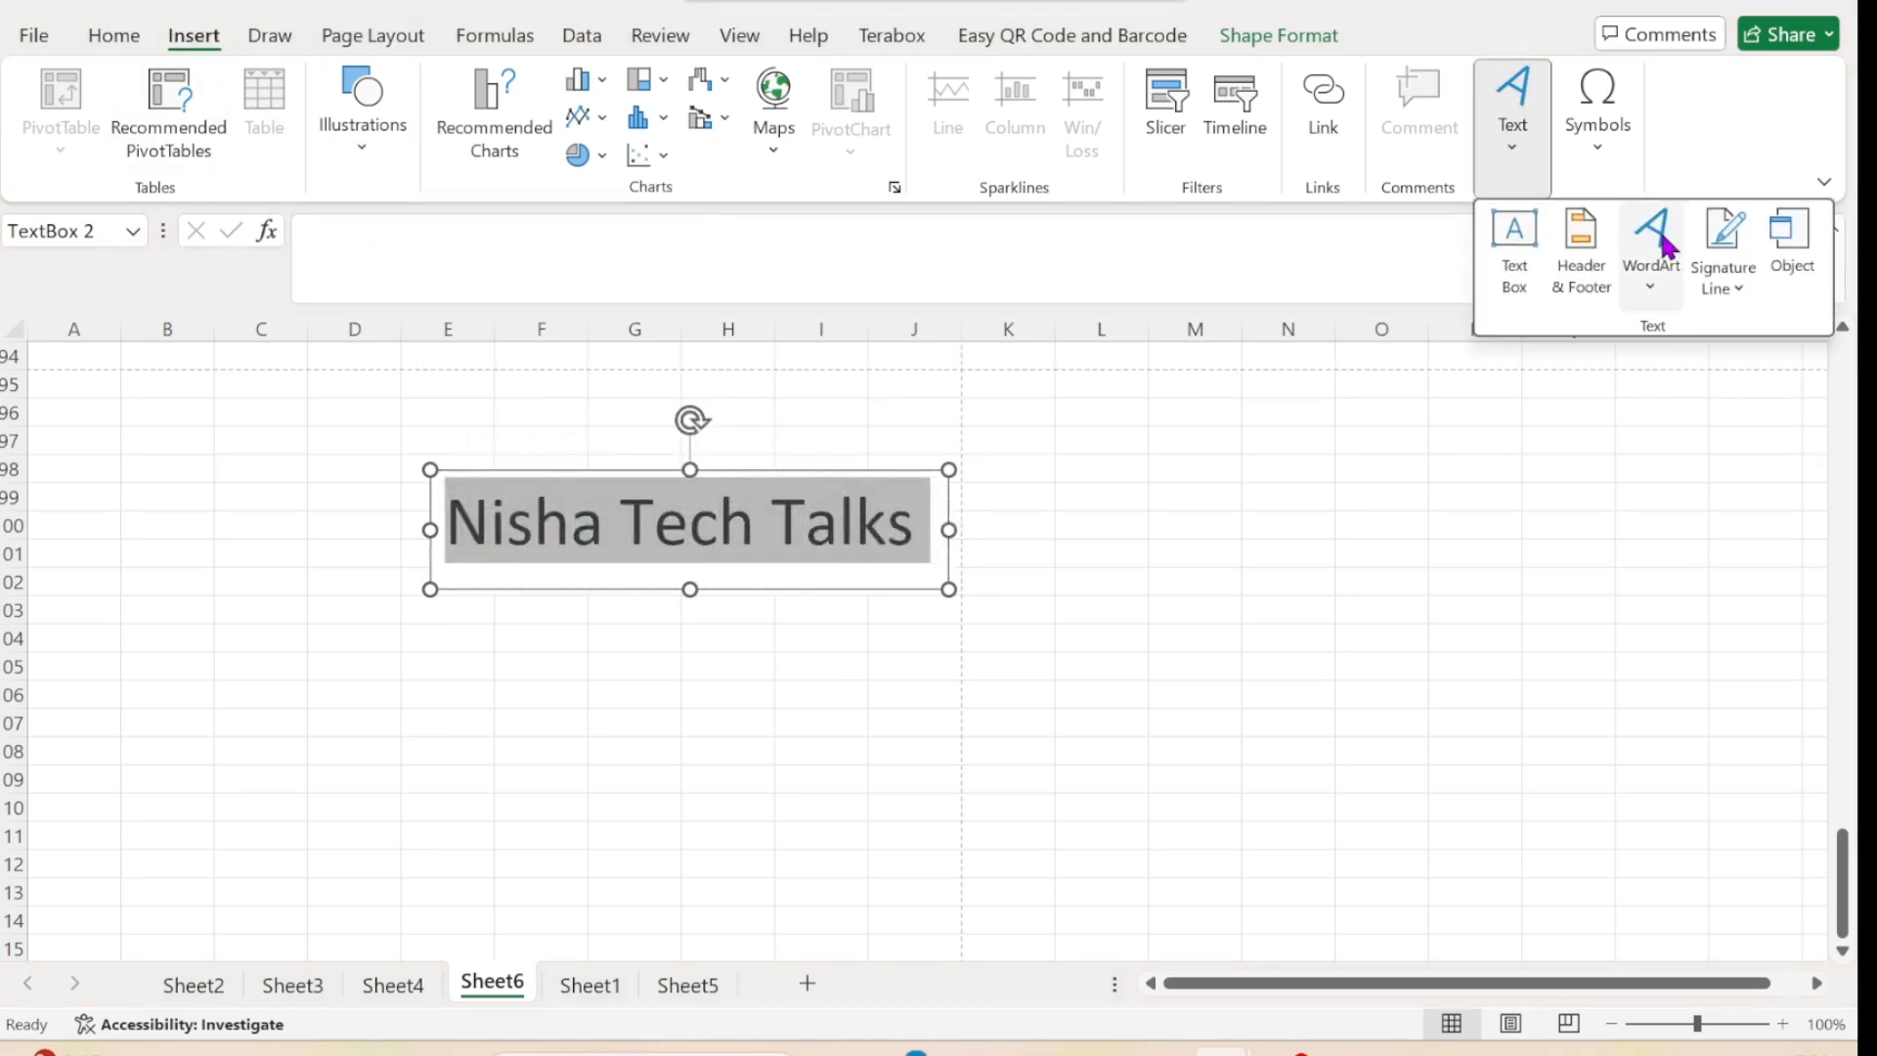
{"action": "left_click", "coordinate": [1636, 287]}
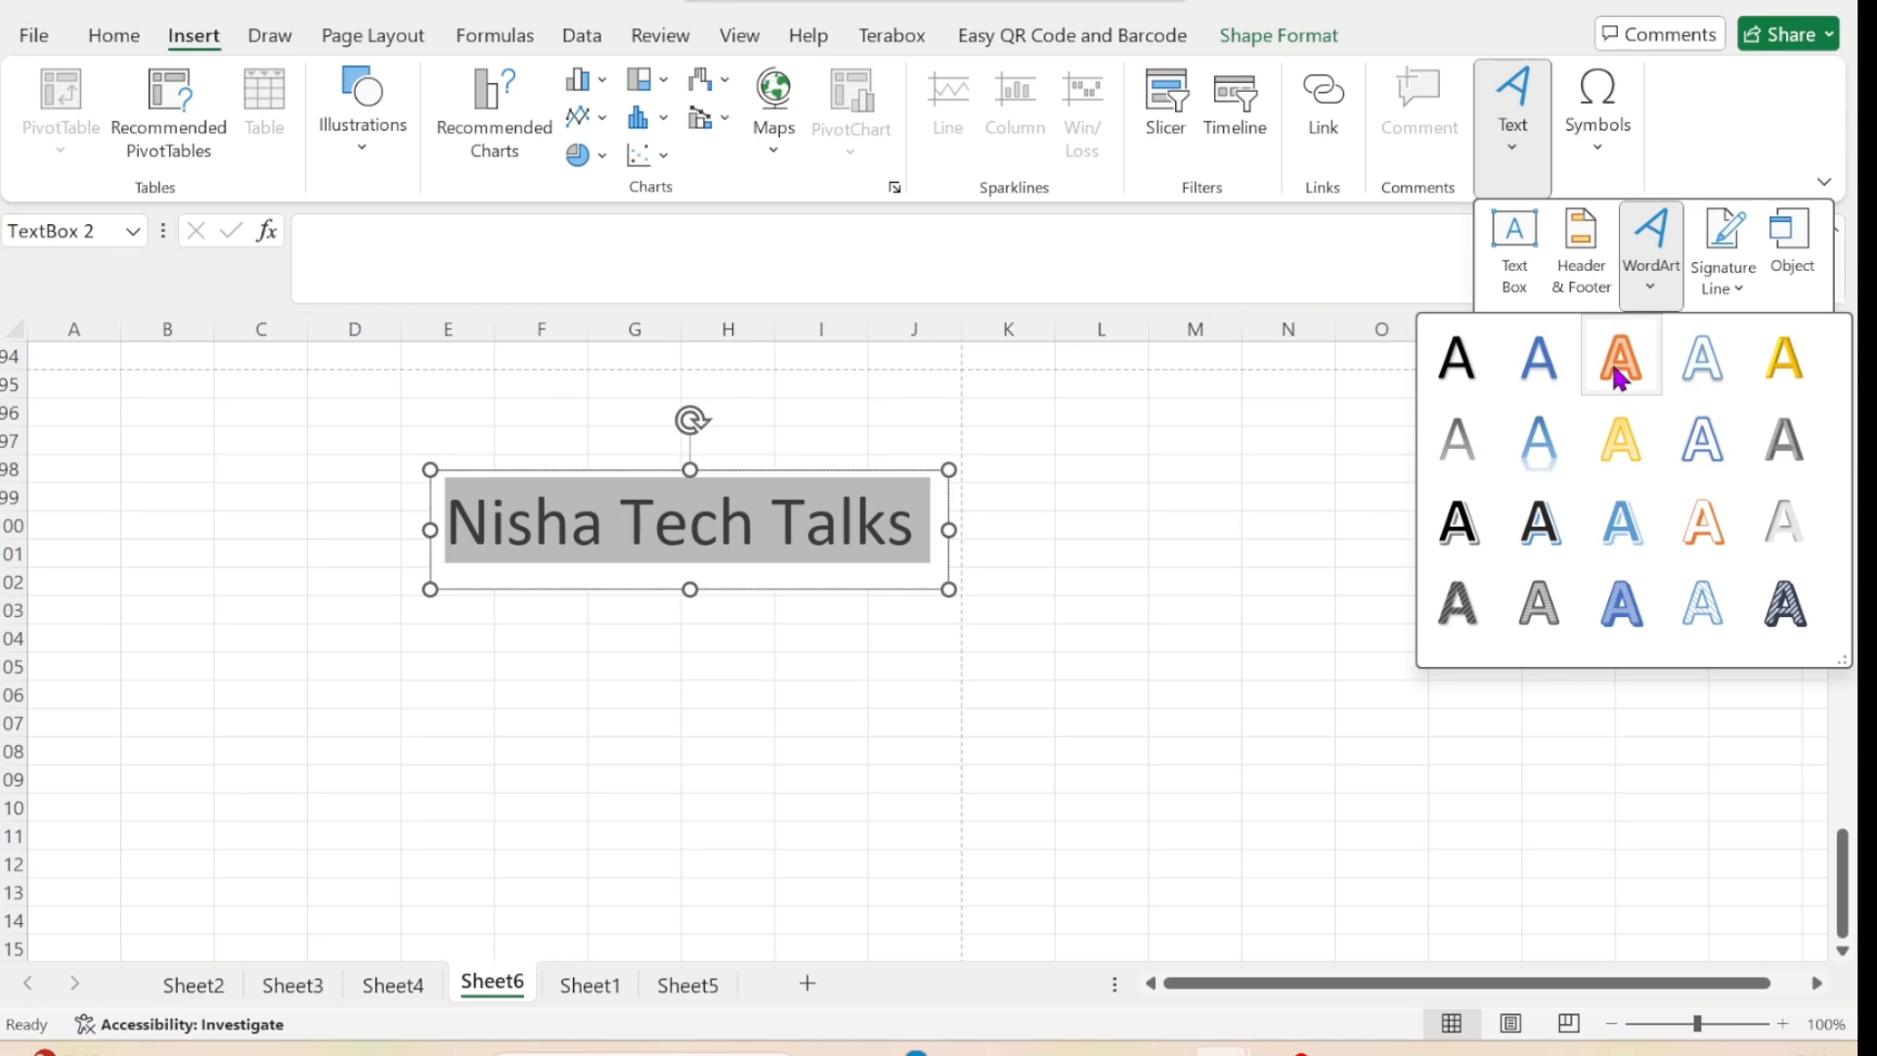
{"action": "left_click", "coordinate": [1537, 547]}
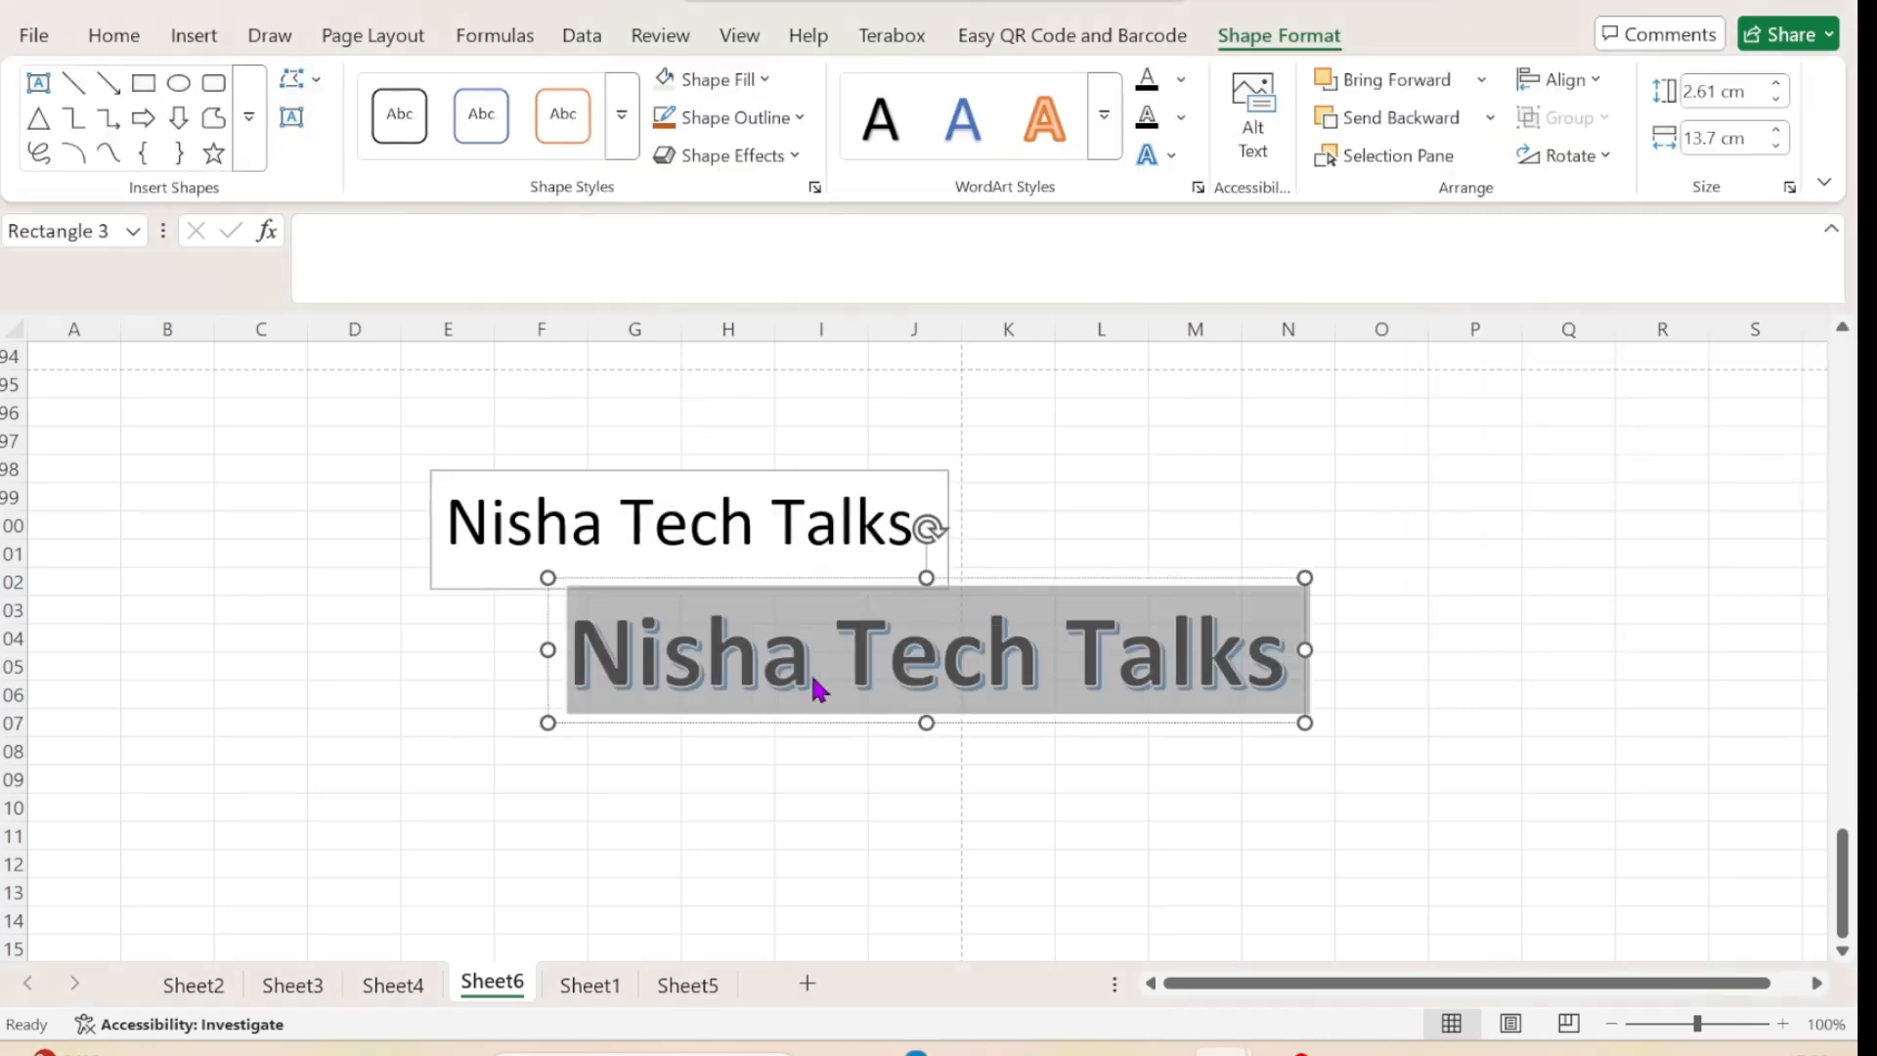
{"action": "left_click", "coordinate": [1133, 489]}
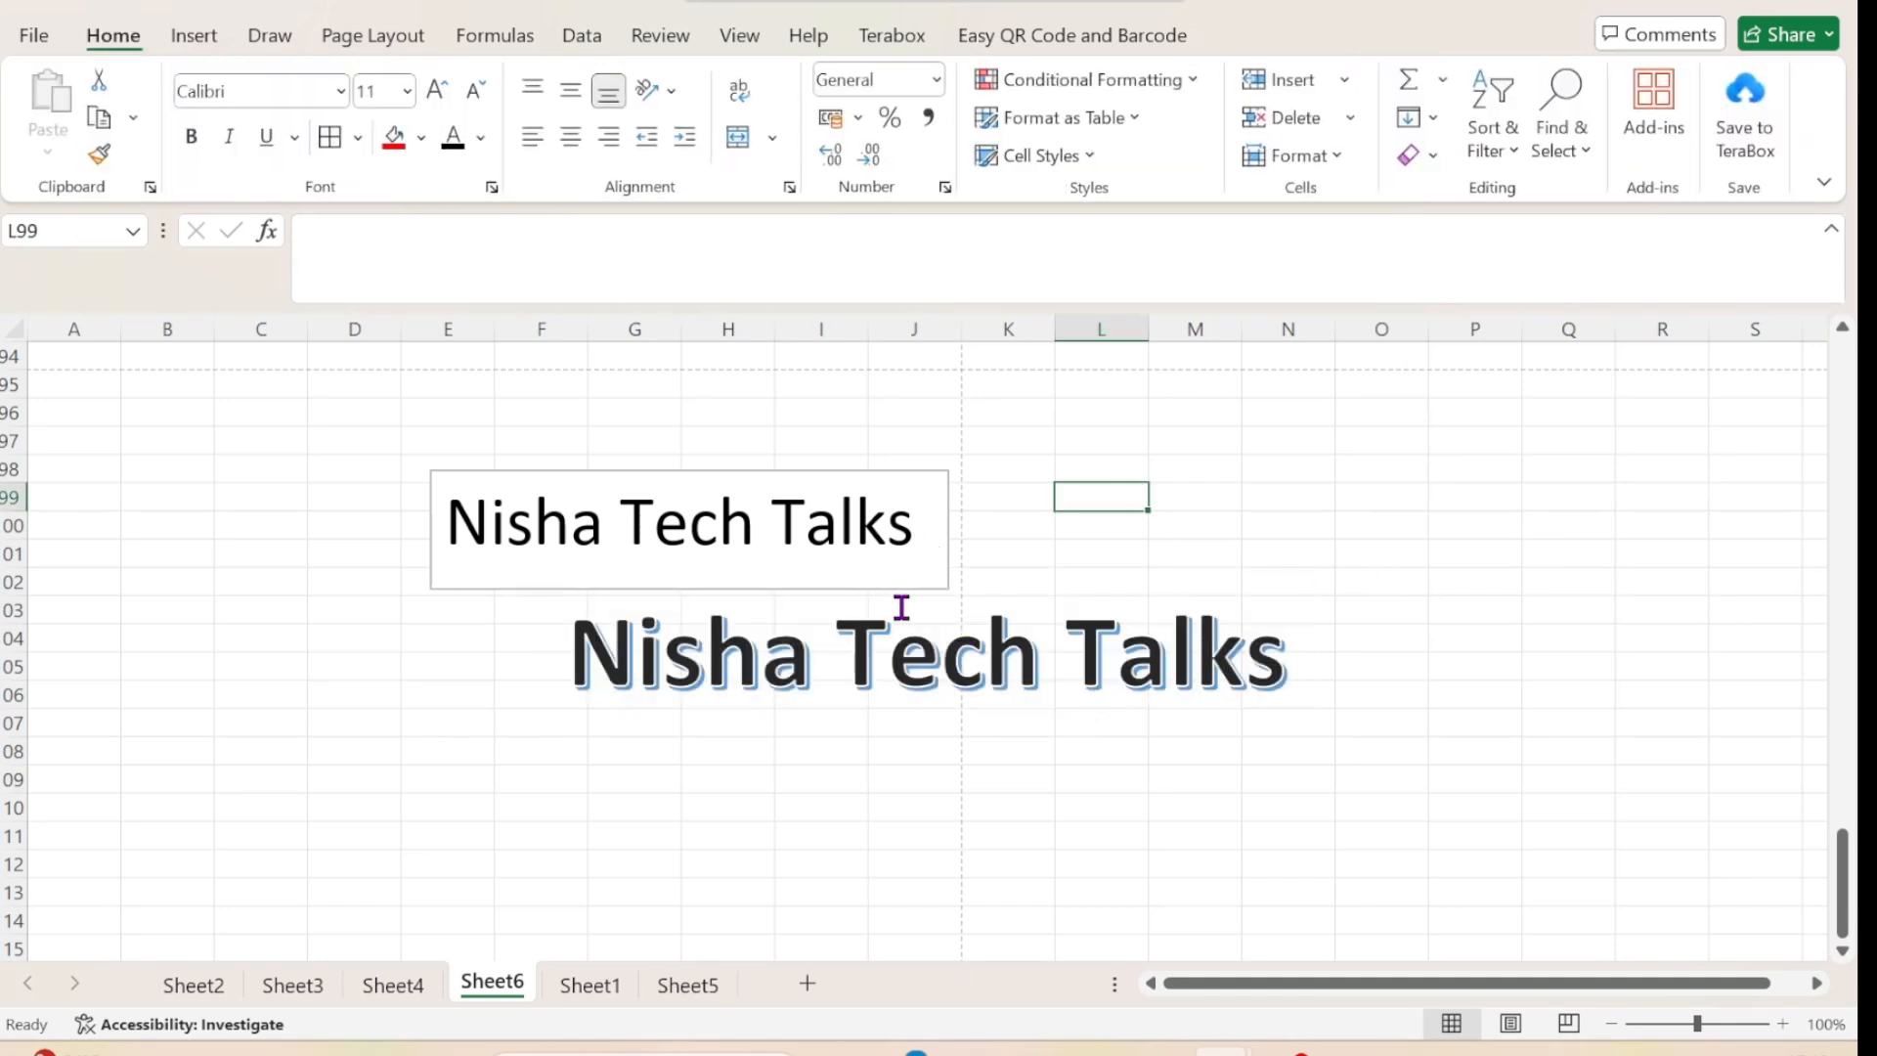
Try the blue, orange and black styles on the WordArt and reapply the dark style with the blue shadow.
{"action": "left_click", "coordinate": [1063, 662]}
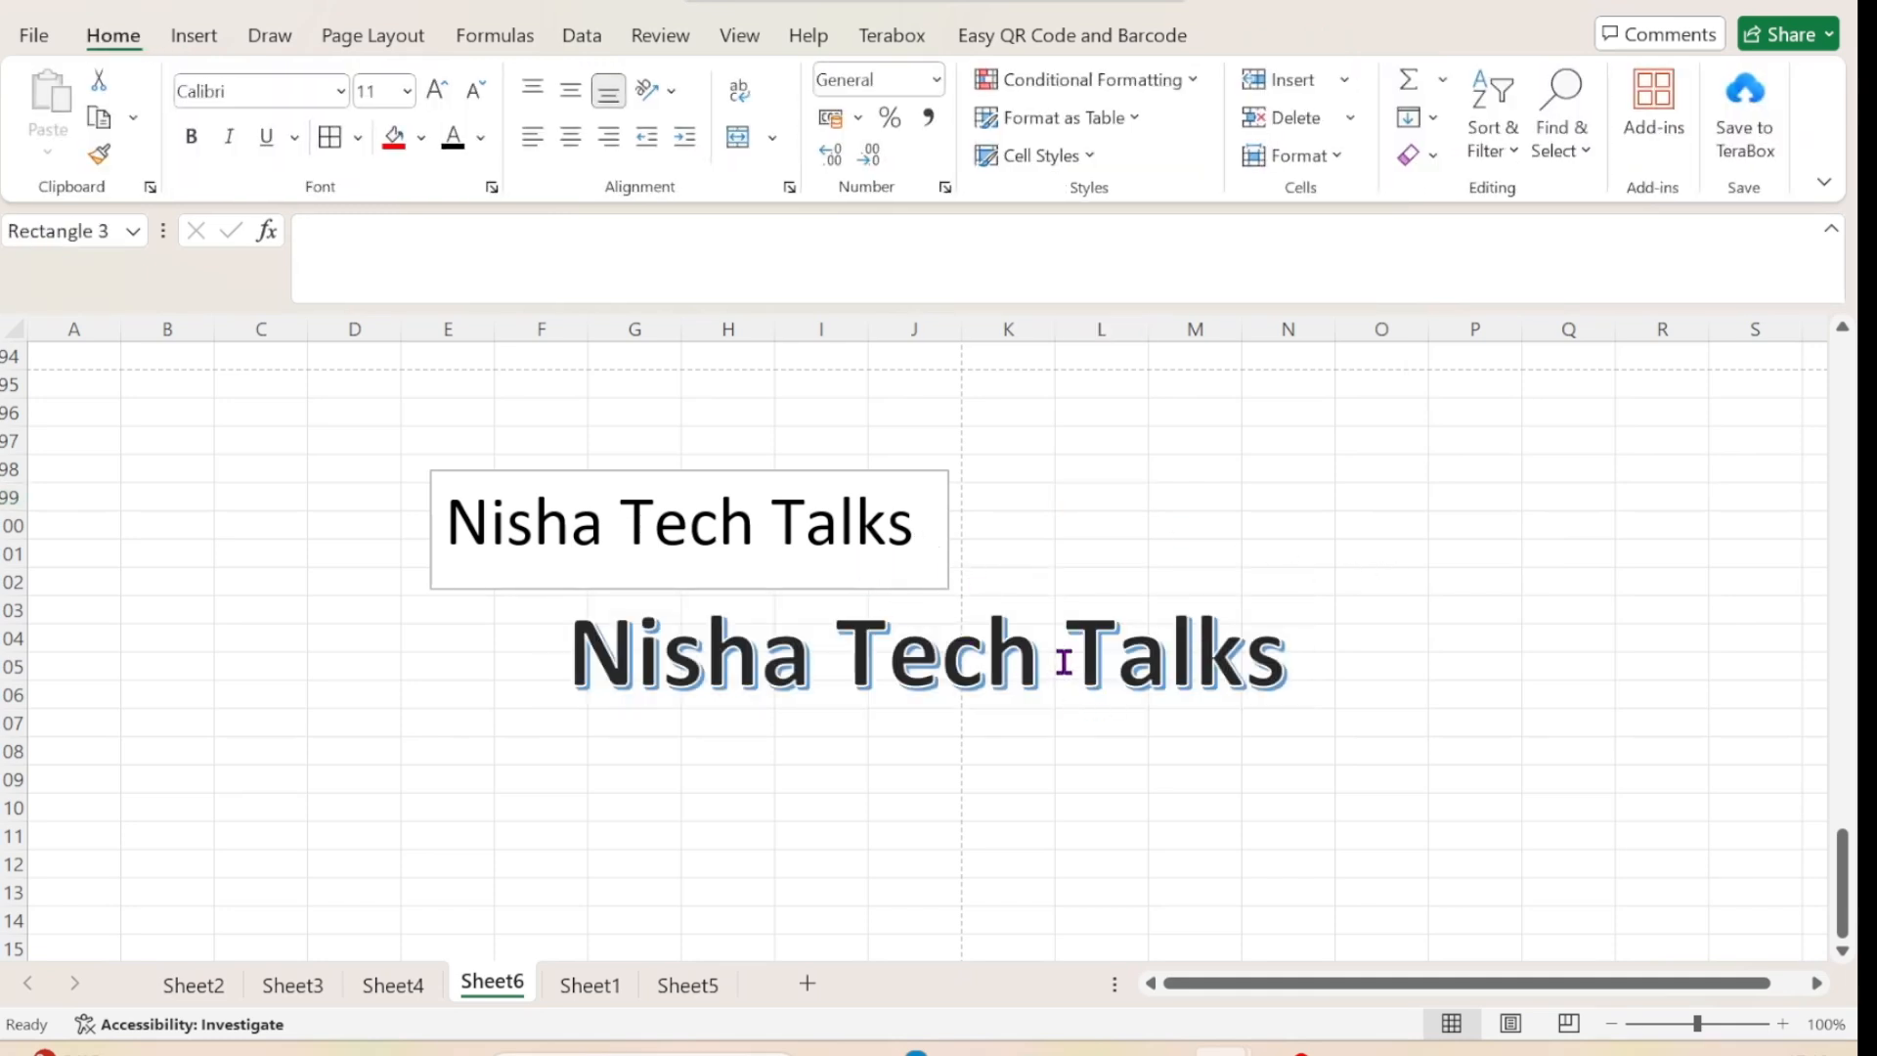
{"action": "left_click", "coordinate": [33, 37]}
{"action": "left_click", "coordinate": [27, 44]}
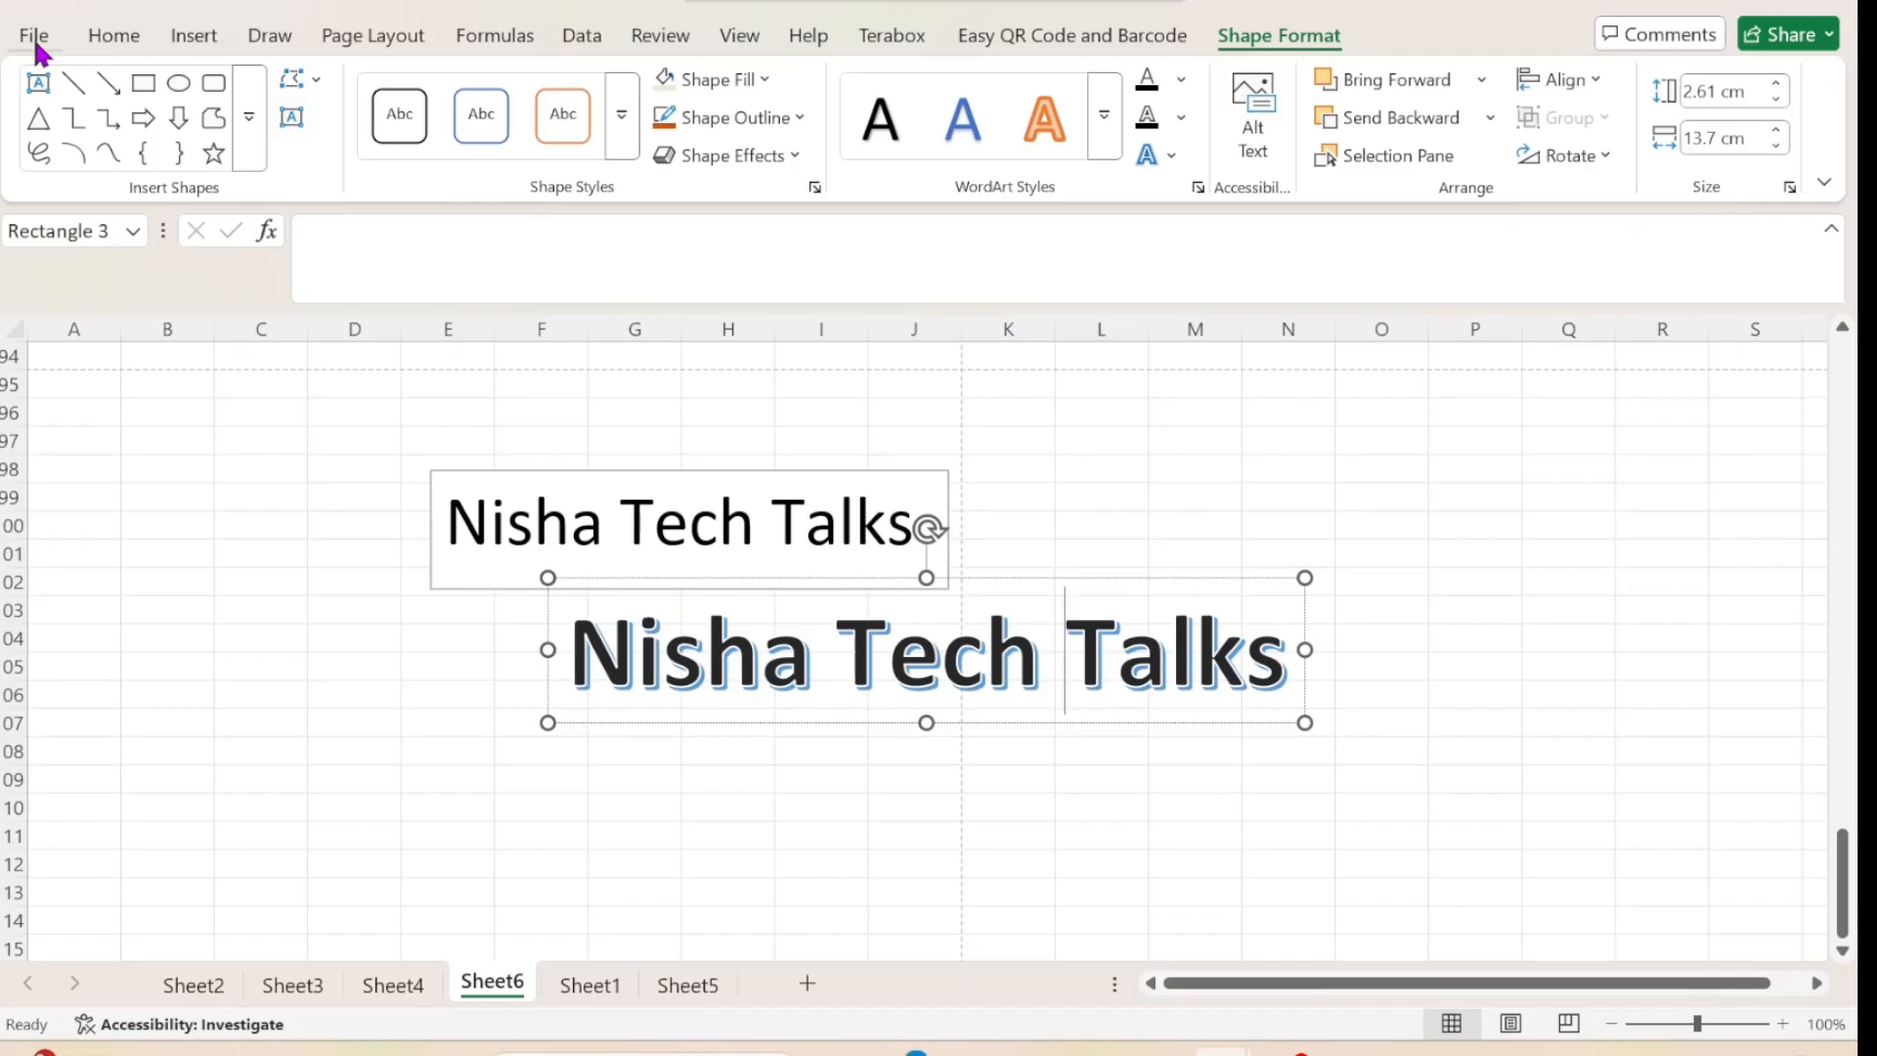
{"action": "left_click", "coordinate": [1105, 132]}
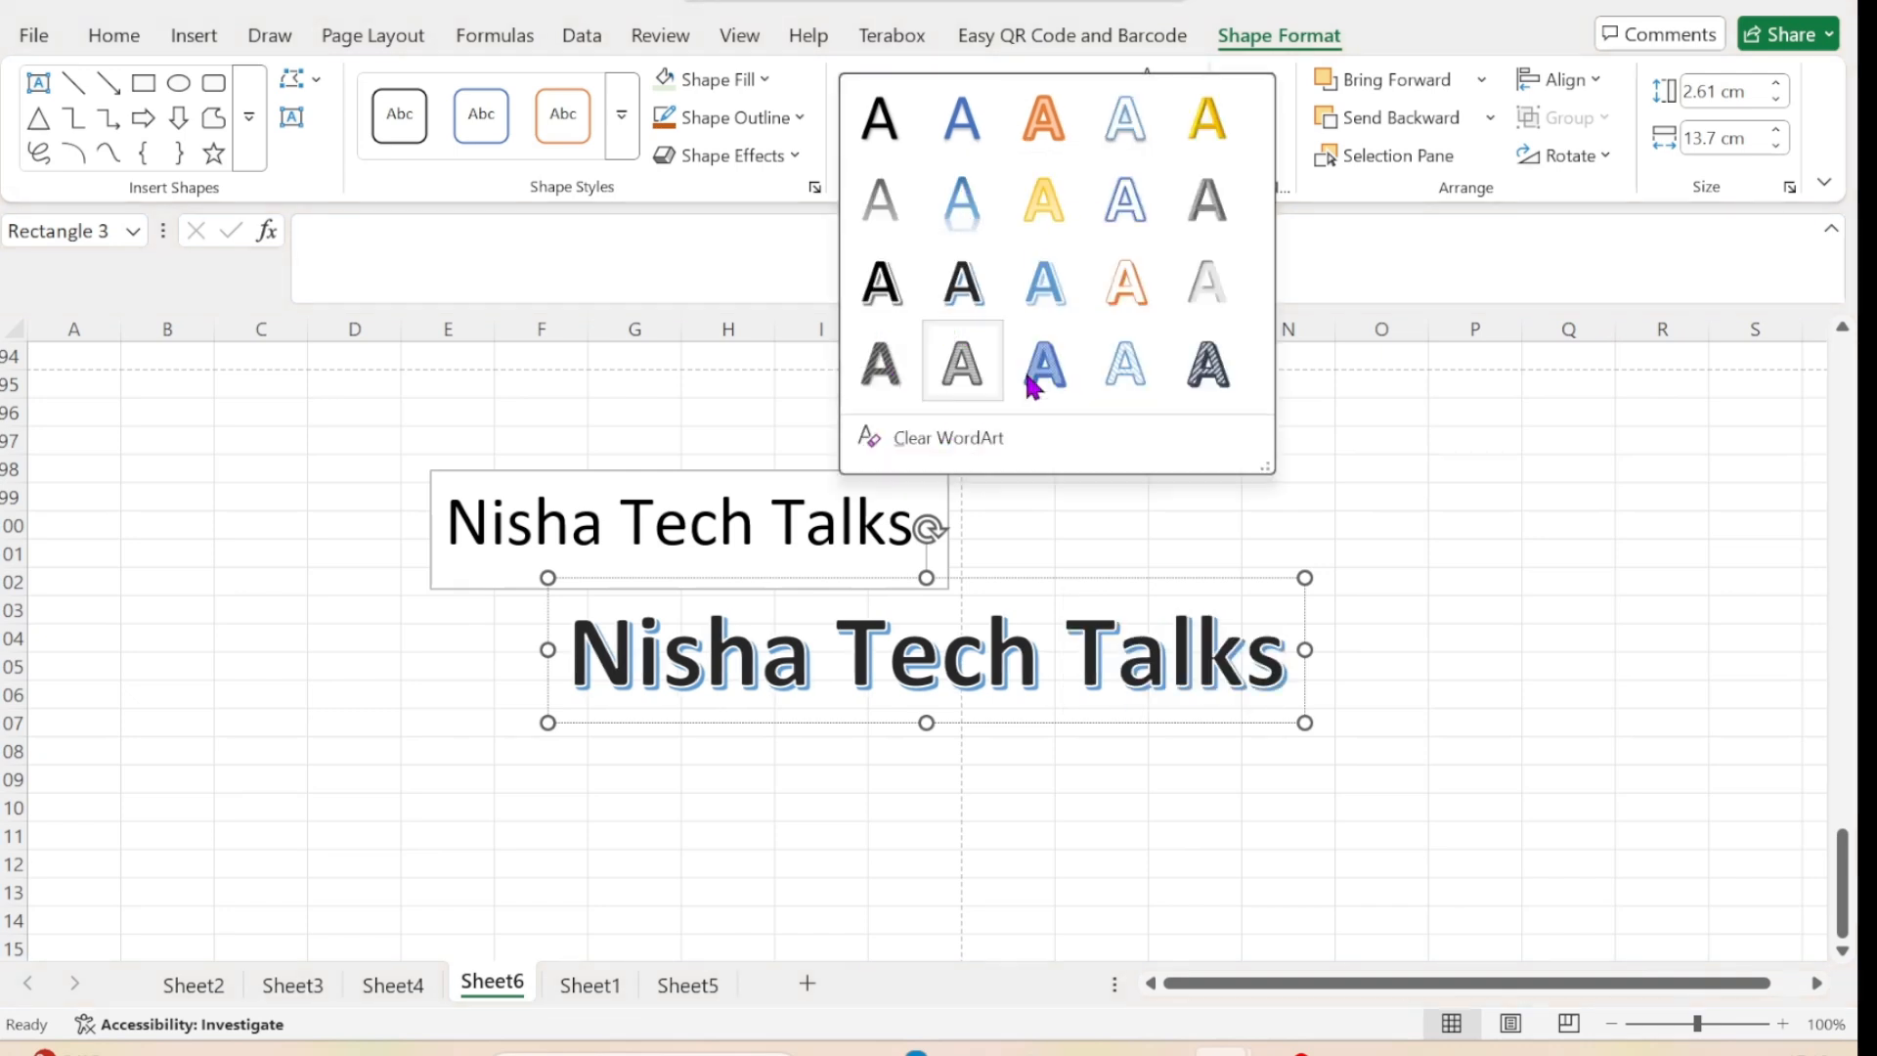
{"action": "left_click", "coordinate": [1381, 548]}
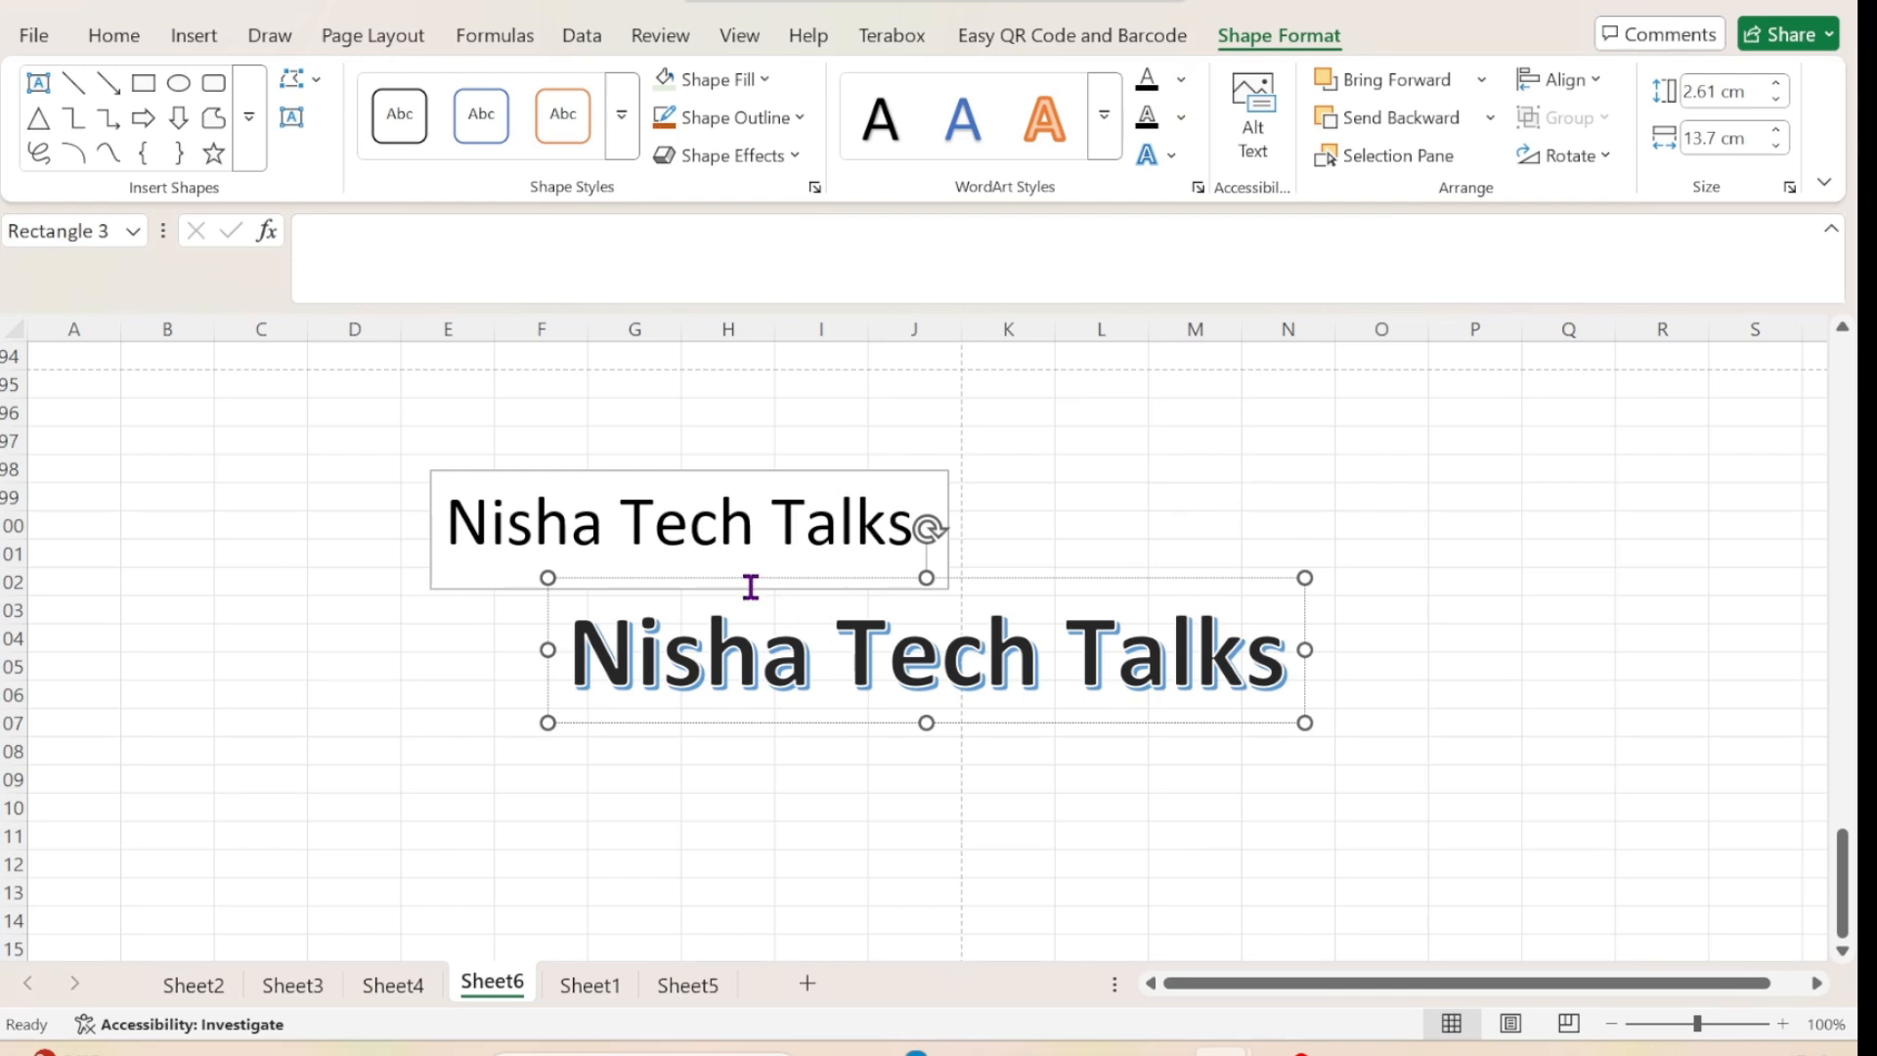
{"action": "left_click", "coordinate": [820, 580]}
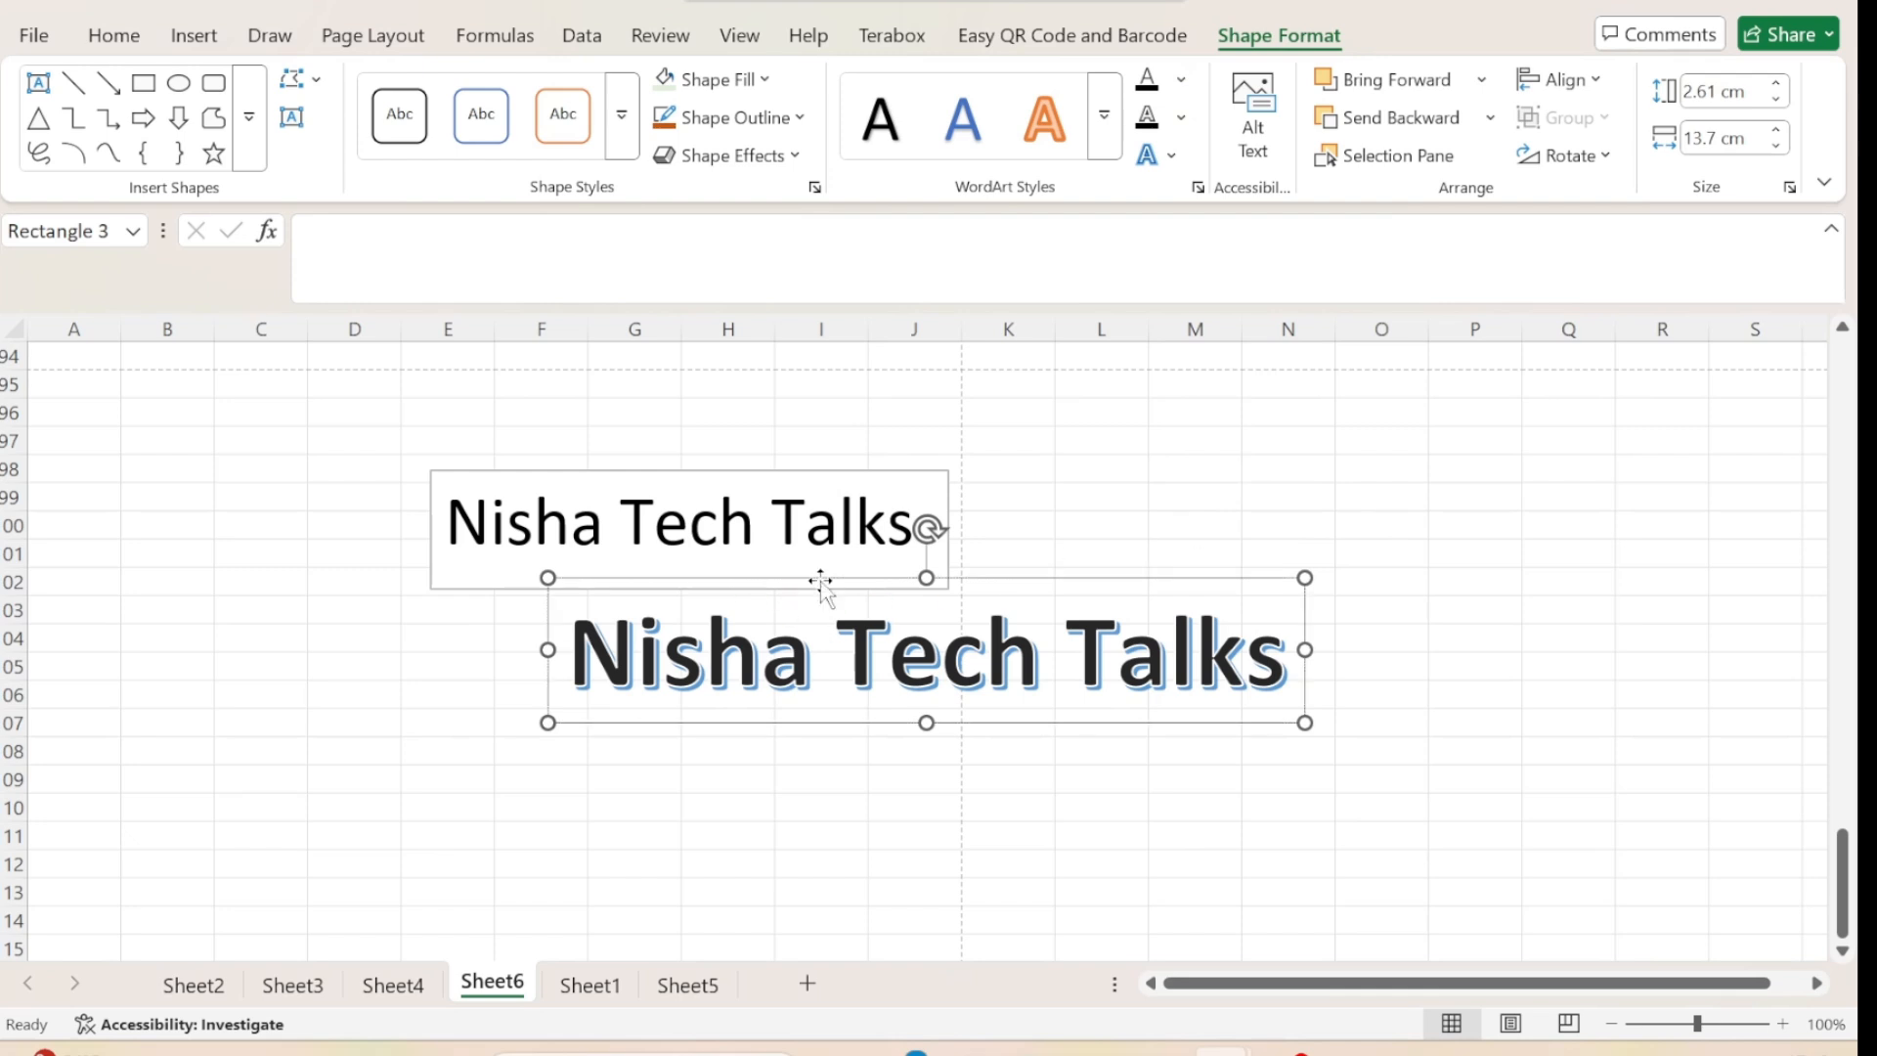
{"action": "left_click", "coordinate": [978, 141]}
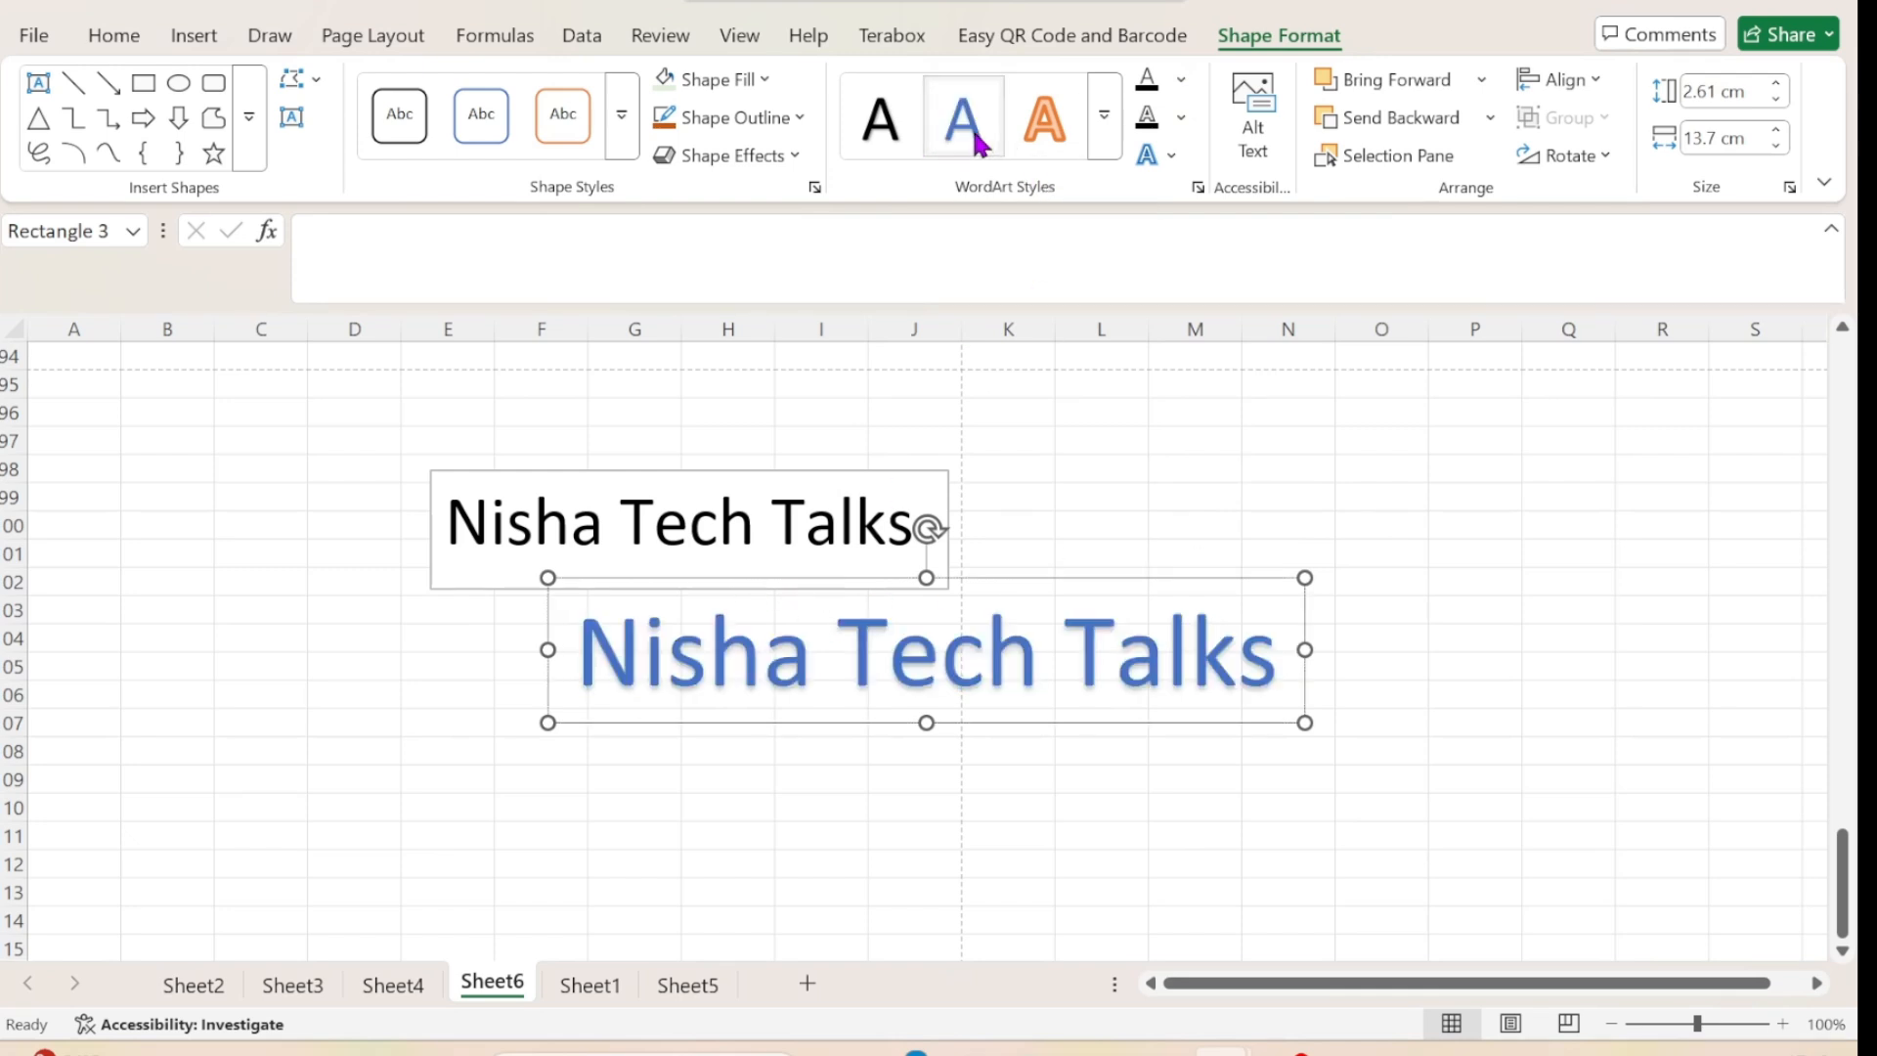
{"action": "left_click", "coordinate": [1046, 125]}
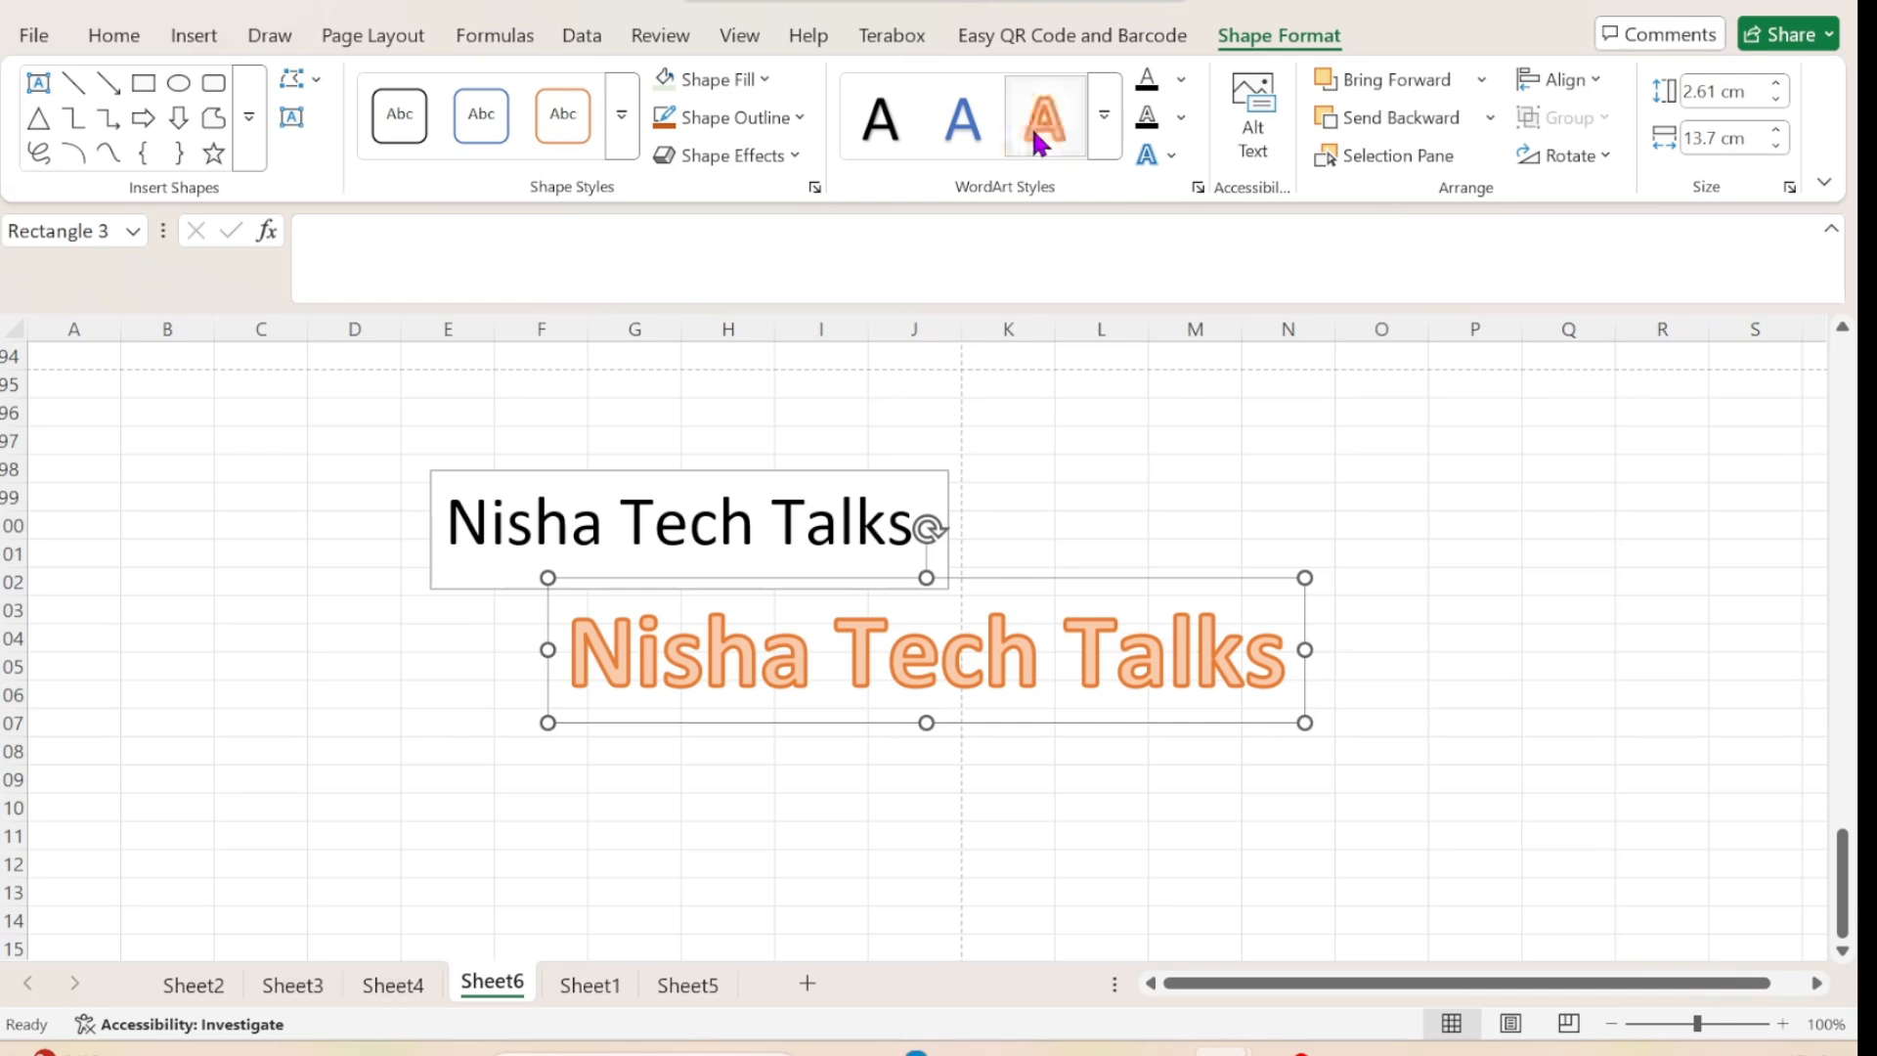
{"action": "left_click", "coordinate": [887, 142]}
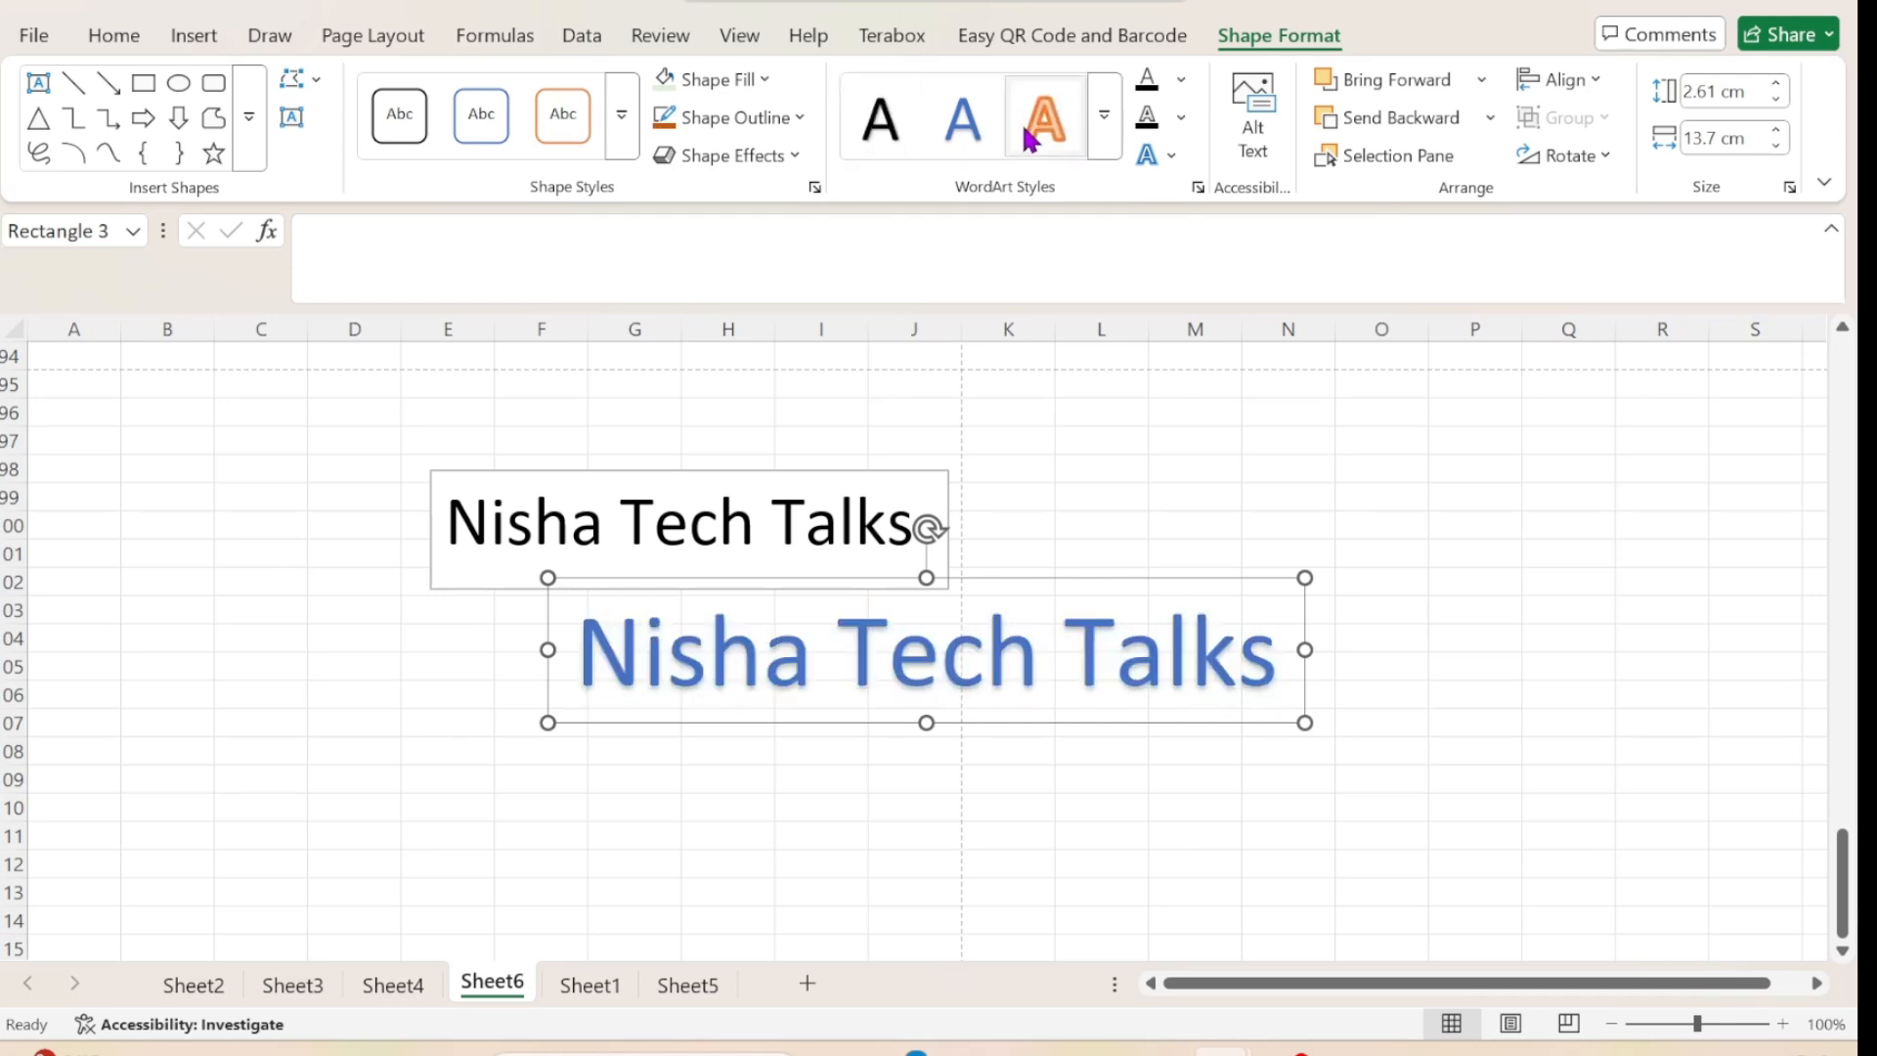
{"action": "left_click", "coordinate": [1108, 149]}
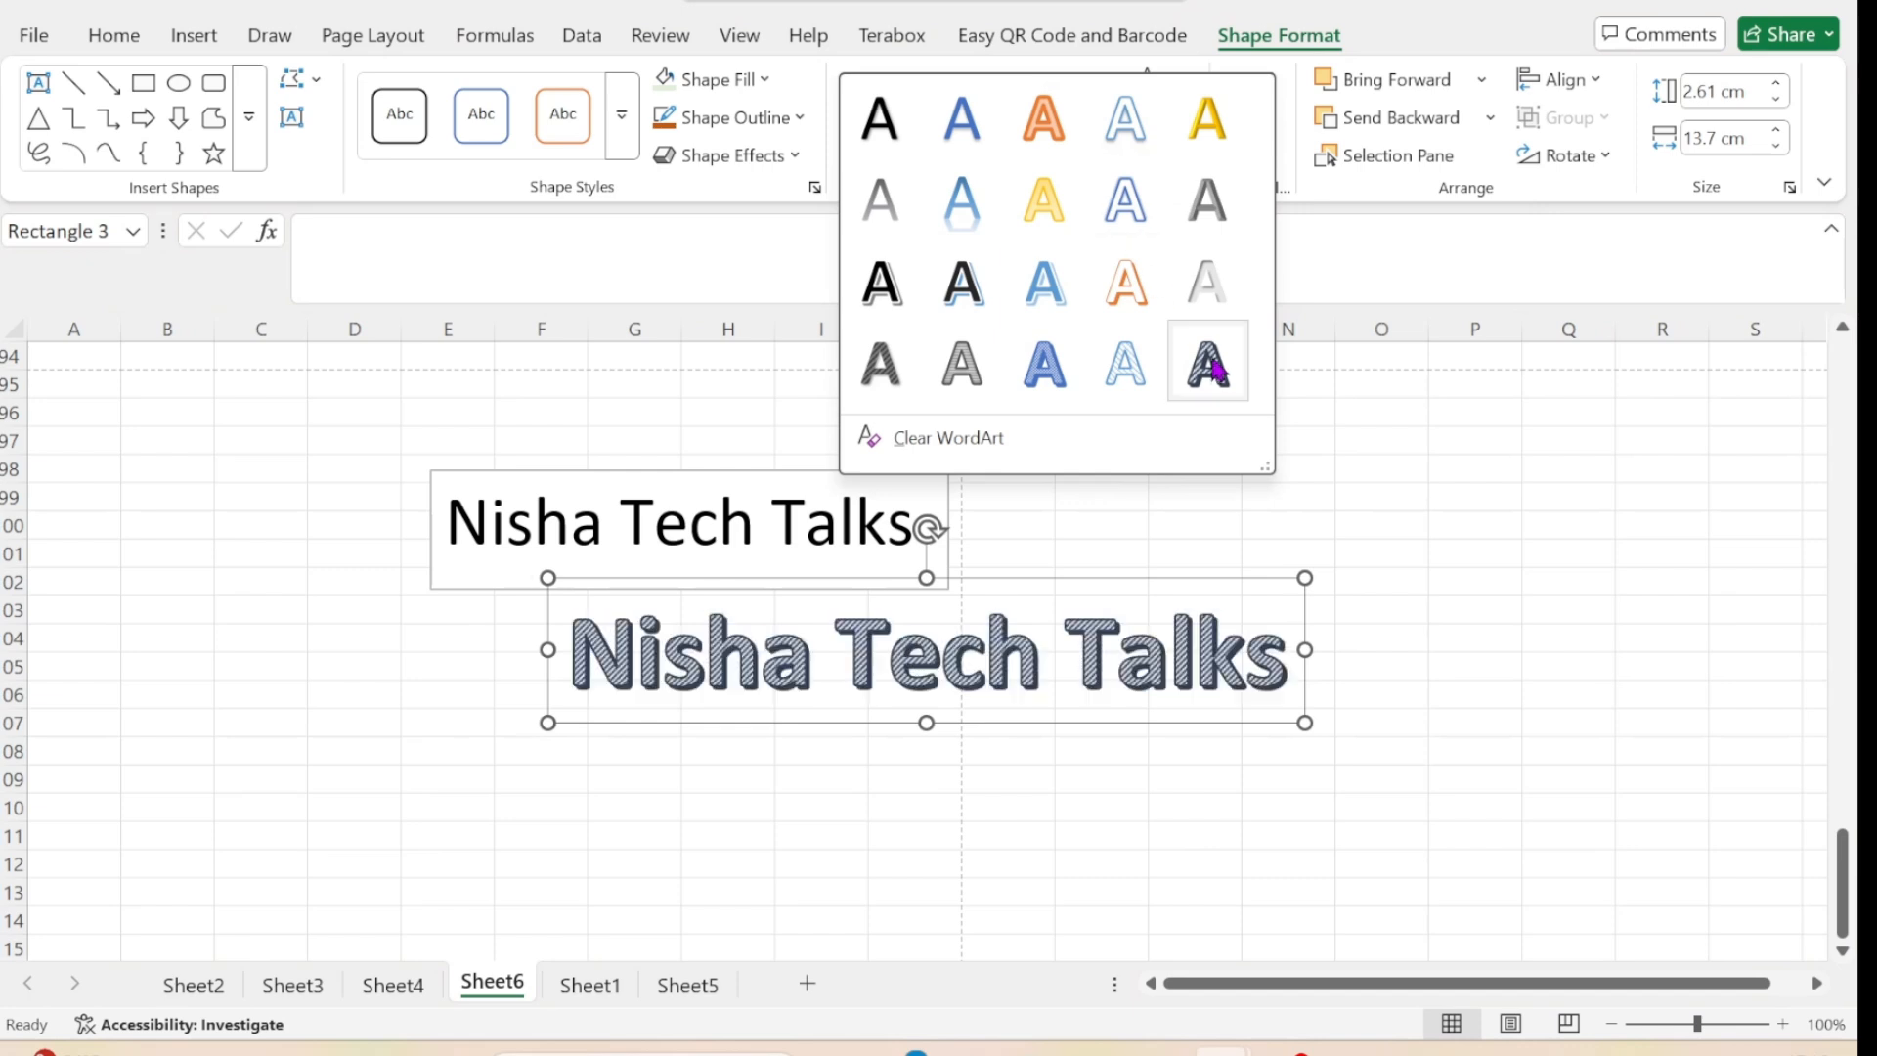
{"action": "left_click", "coordinate": [971, 293]}
Set the WordArt's text fill to standard dark red and its text outline to the darkest gold theme shade.
{"action": "left_click", "coordinate": [1185, 82]}
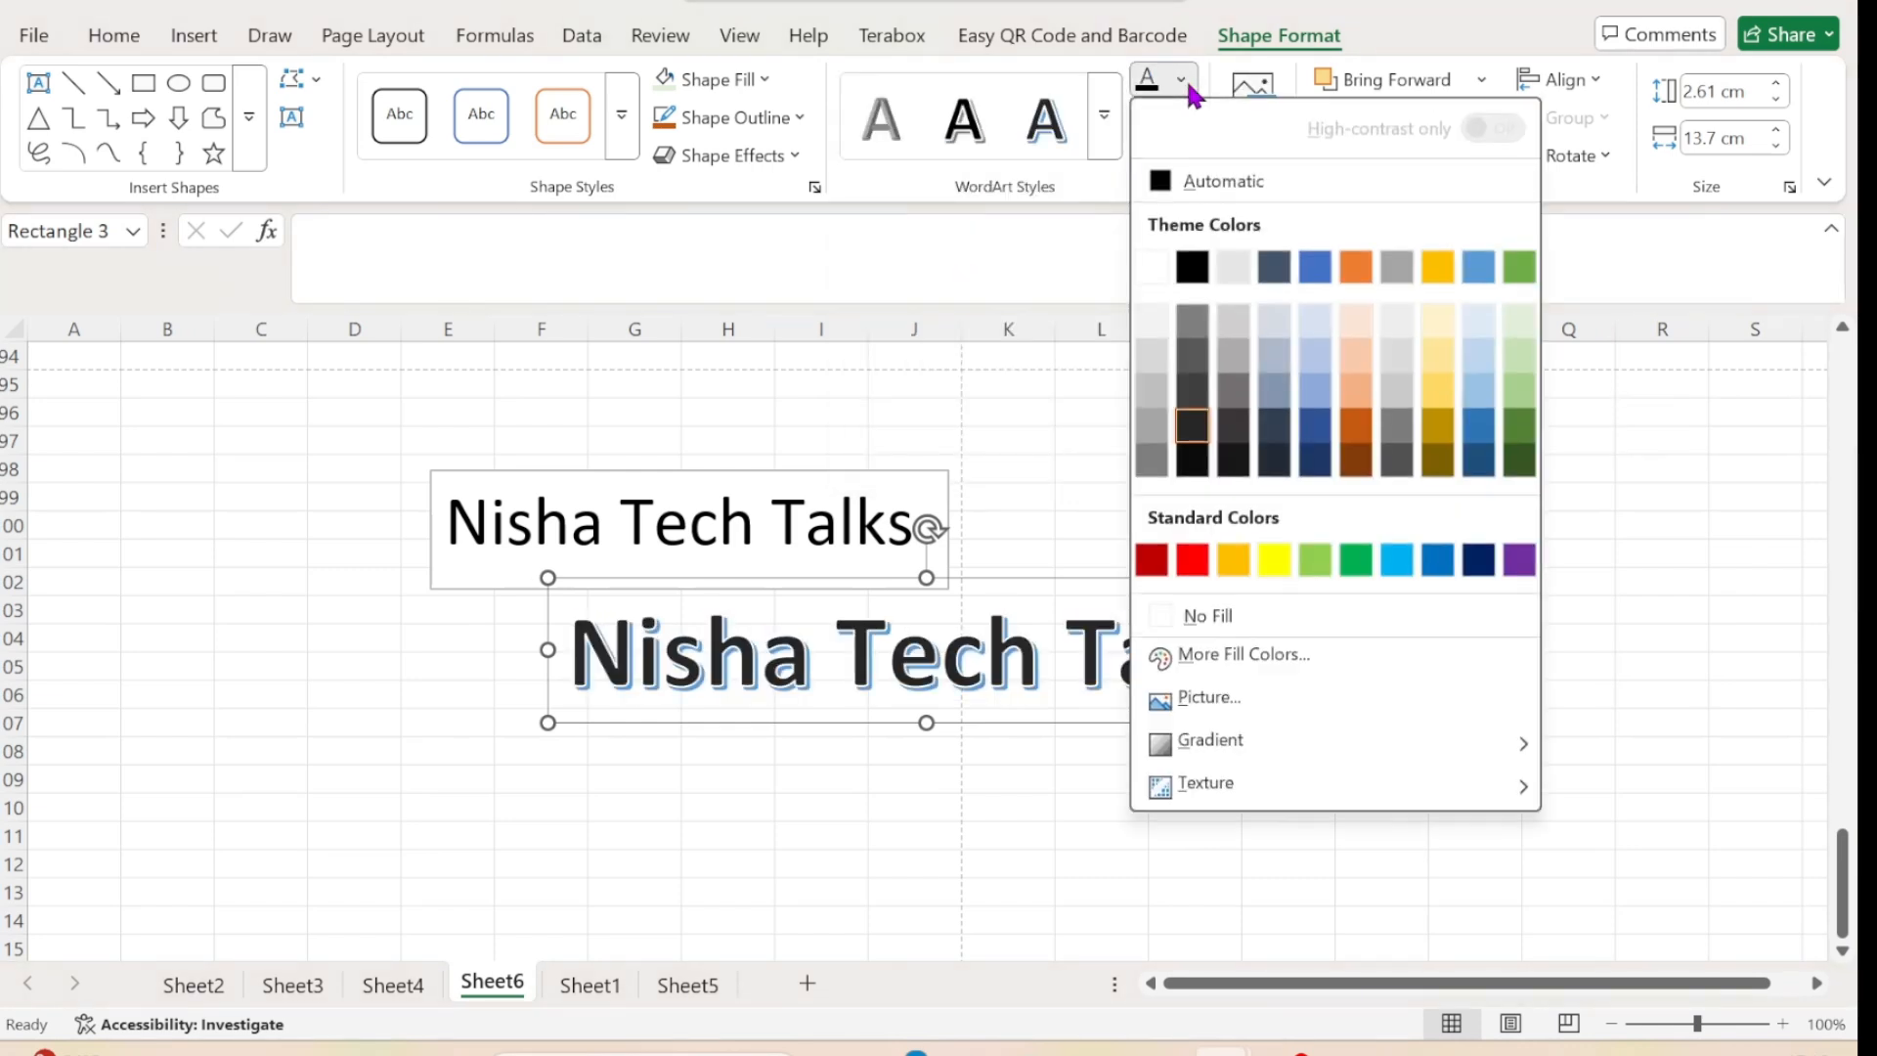
{"action": "left_click", "coordinate": [1151, 562]}
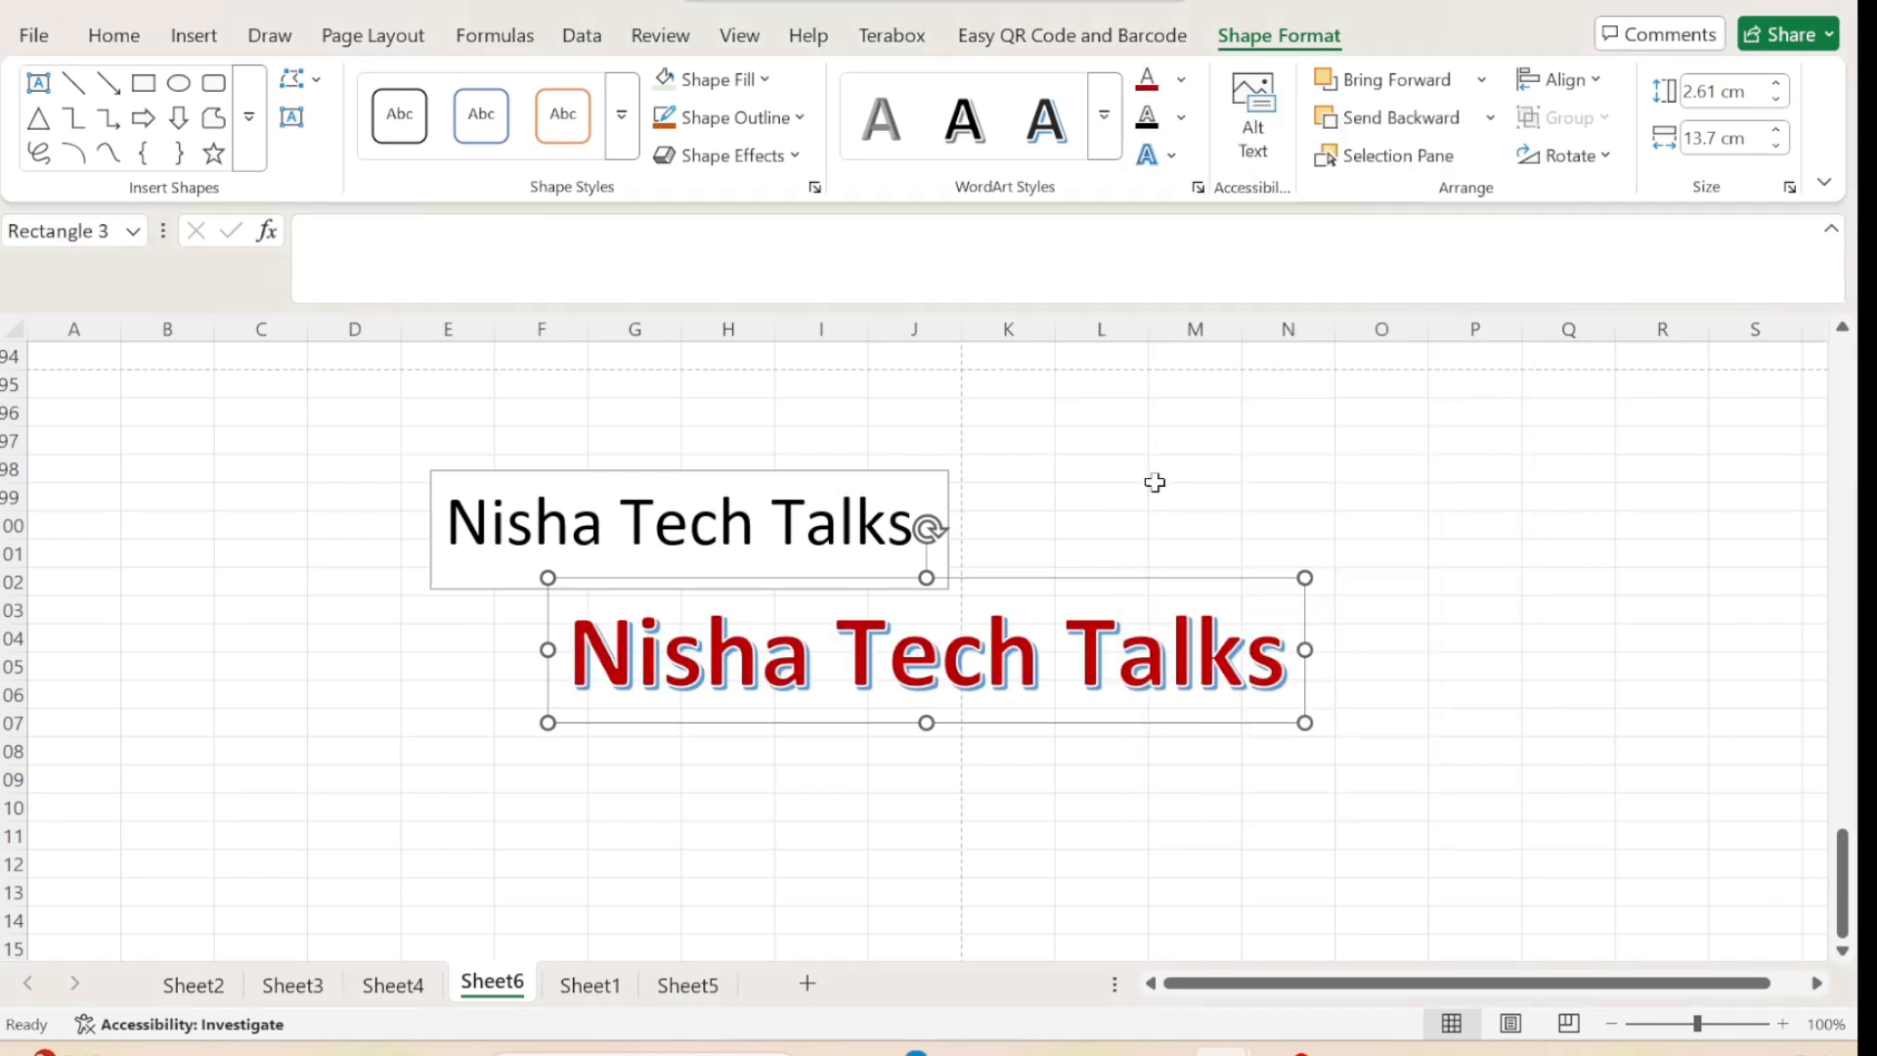
{"action": "left_click", "coordinate": [1180, 117]}
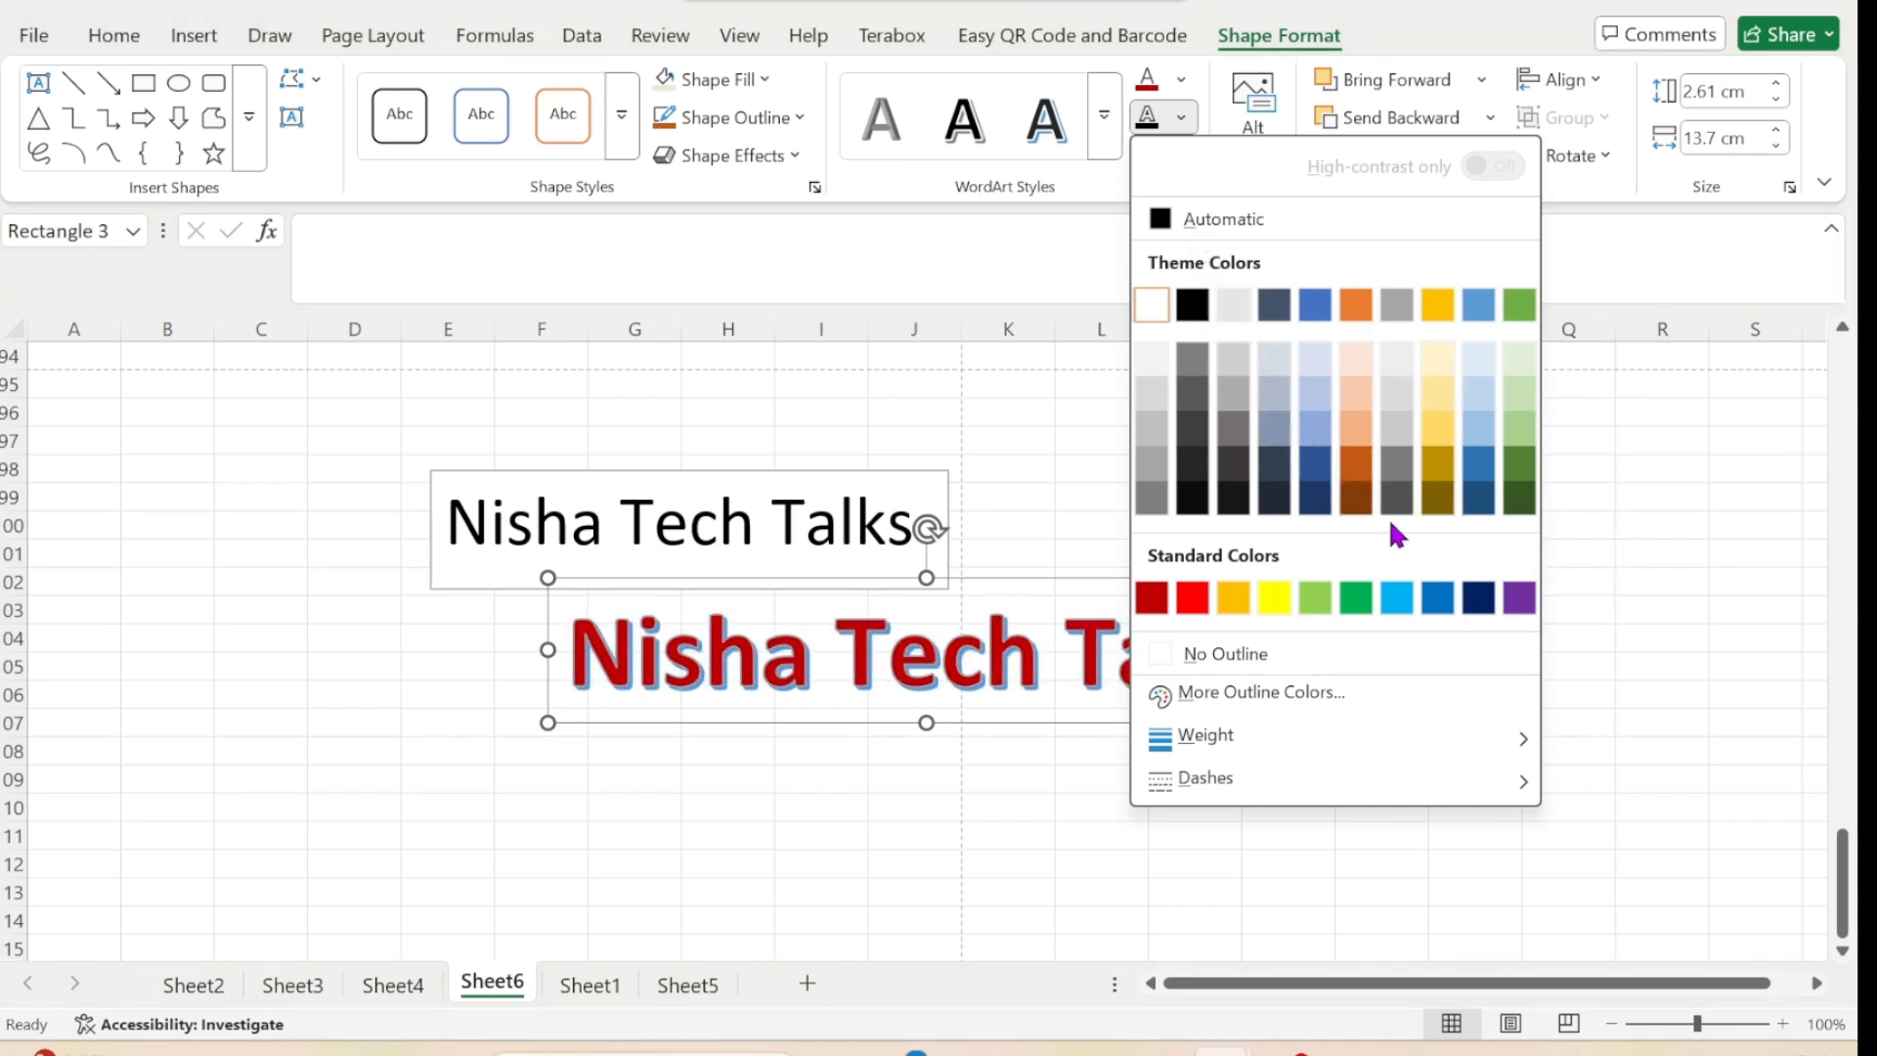
{"action": "left_click", "coordinate": [1437, 499]}
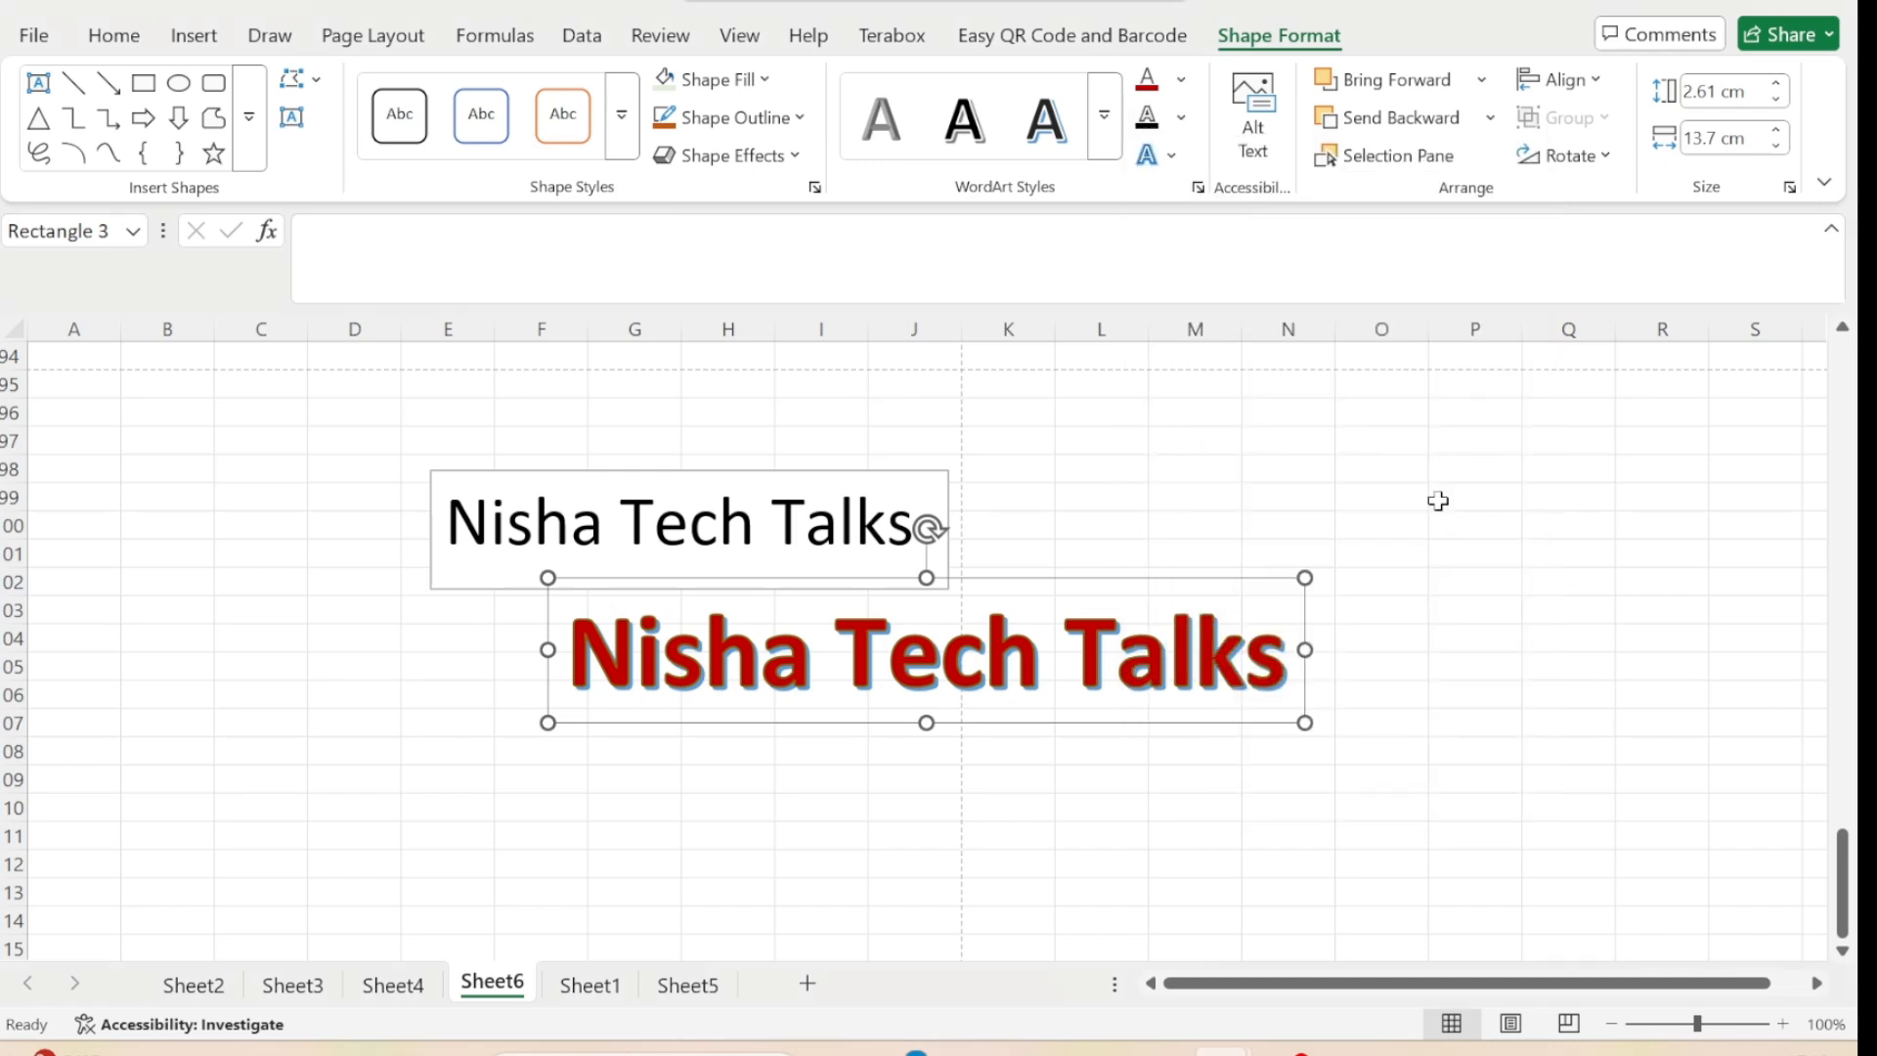
Apply the centered inner shadow to the WordArt text and bring the WordArt forward.
{"action": "left_click", "coordinate": [1164, 161]}
{"action": "mouse_move", "coordinate": [1322, 219]}
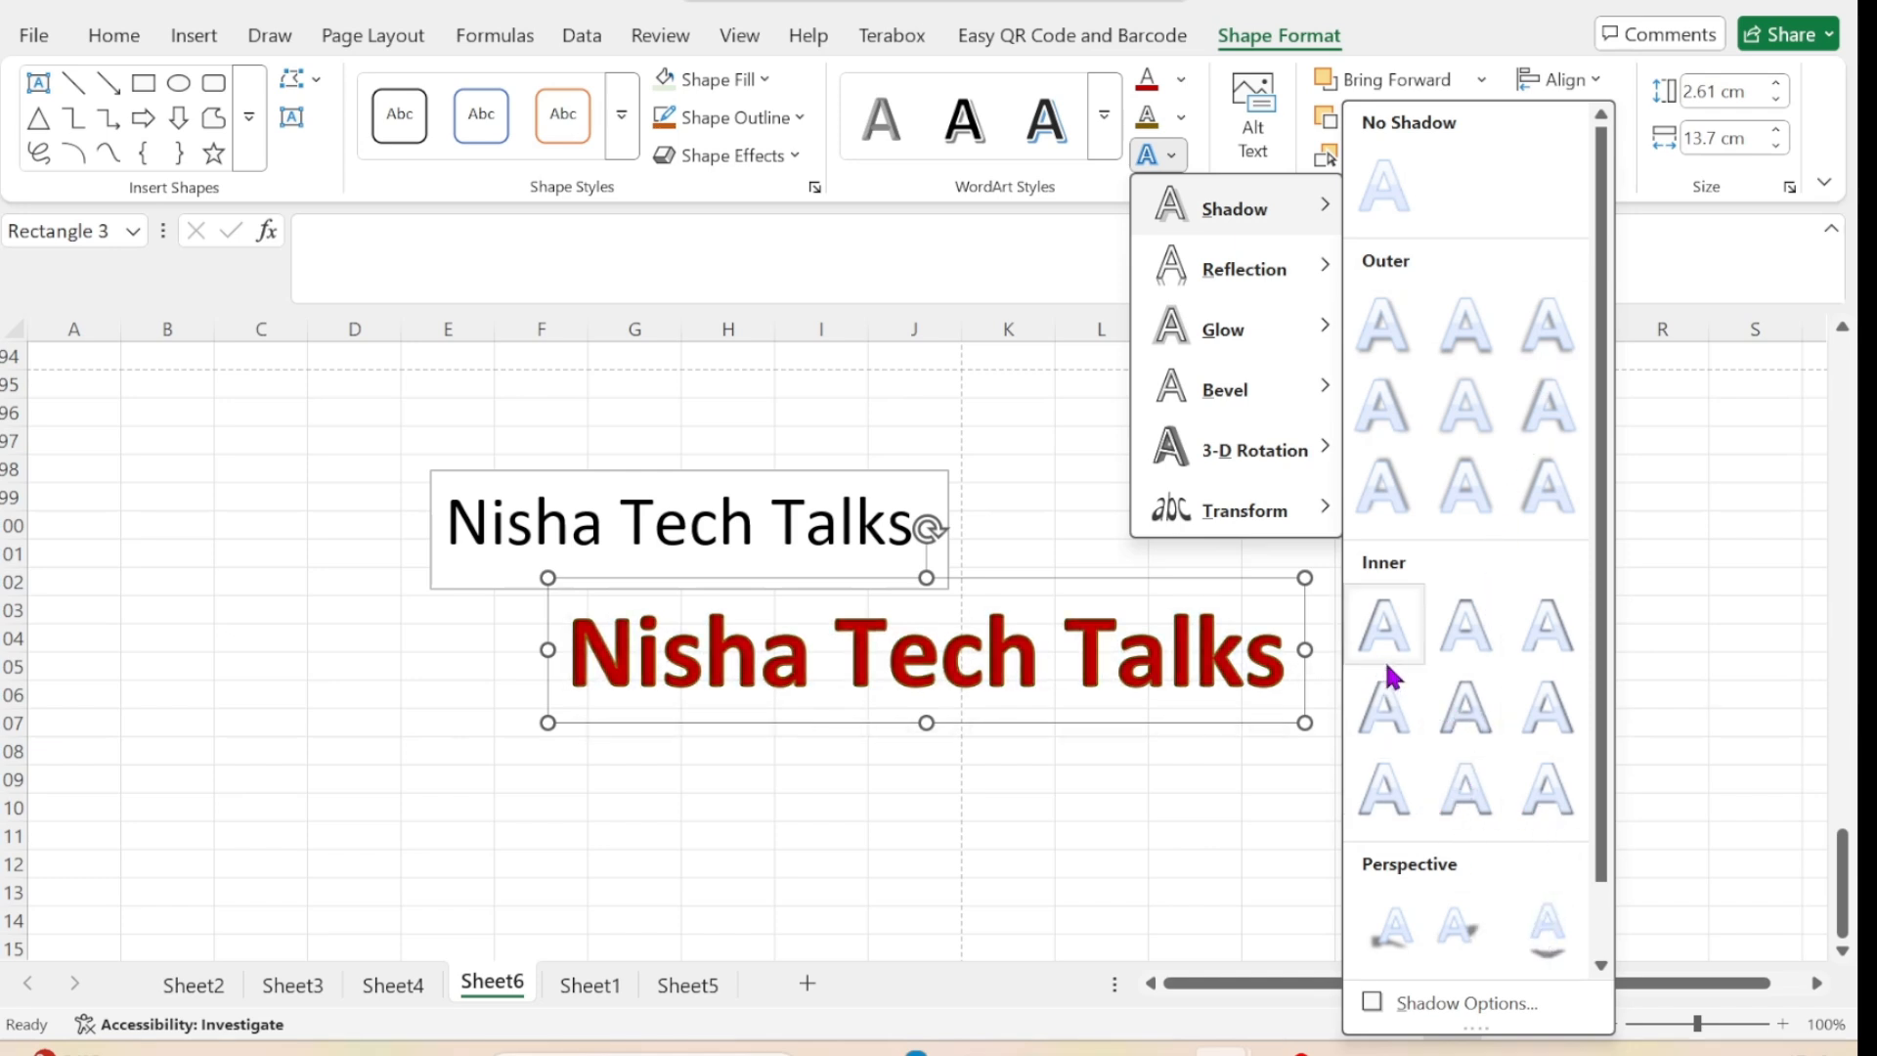
{"action": "left_click", "coordinate": [1457, 713]}
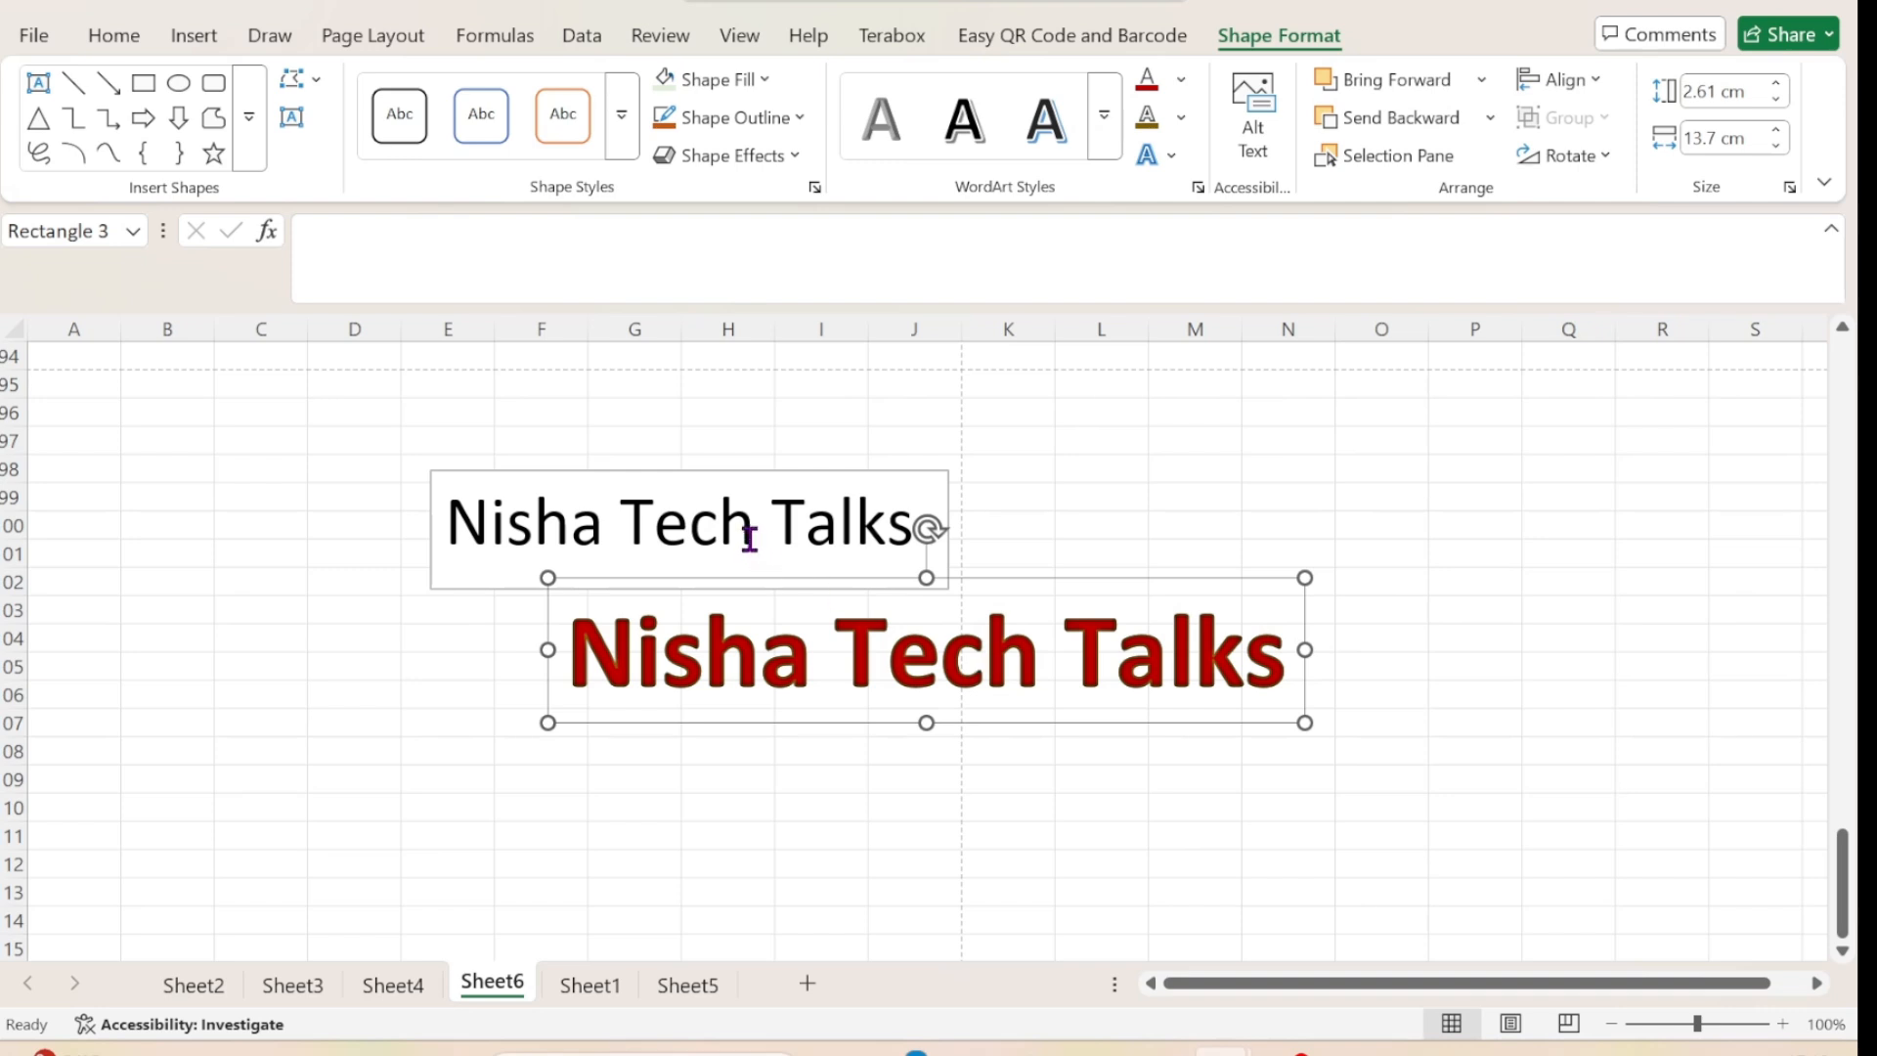
{"action": "left_click", "coordinate": [1429, 81]}
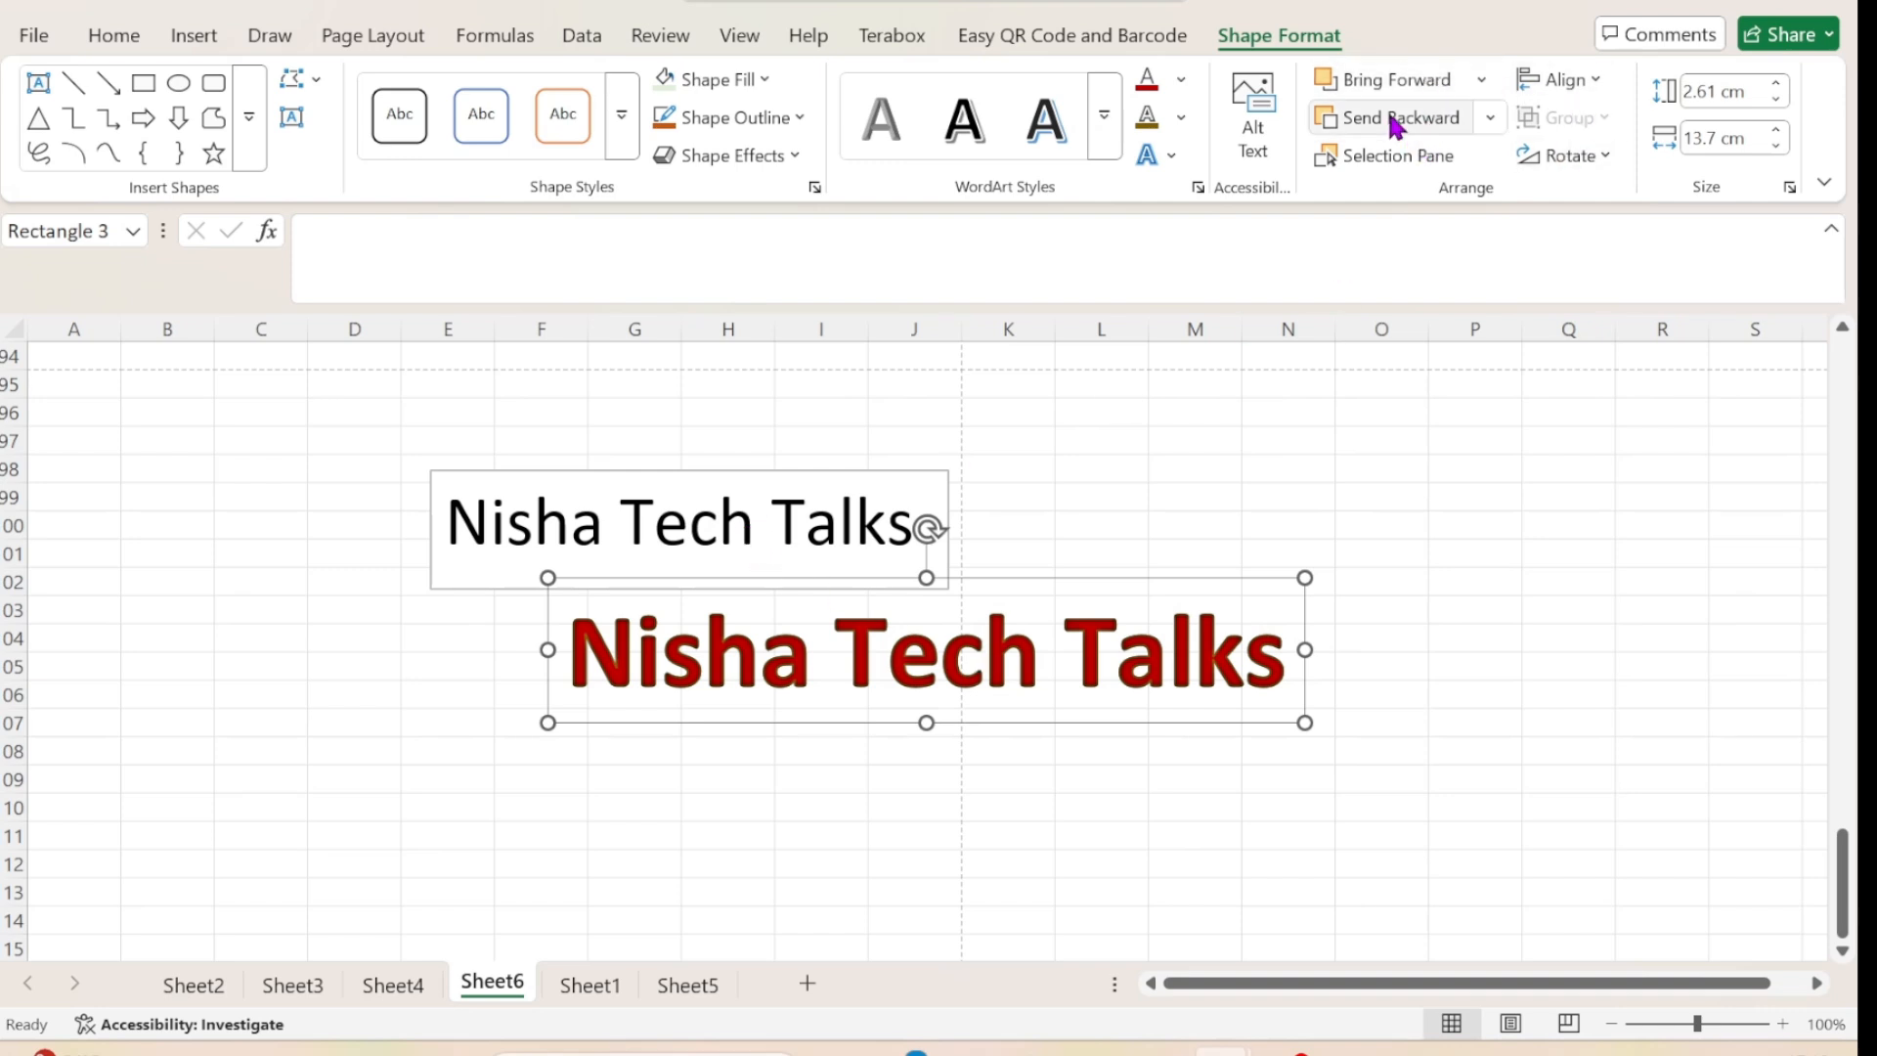
{"action": "left_click", "coordinate": [1390, 79]}
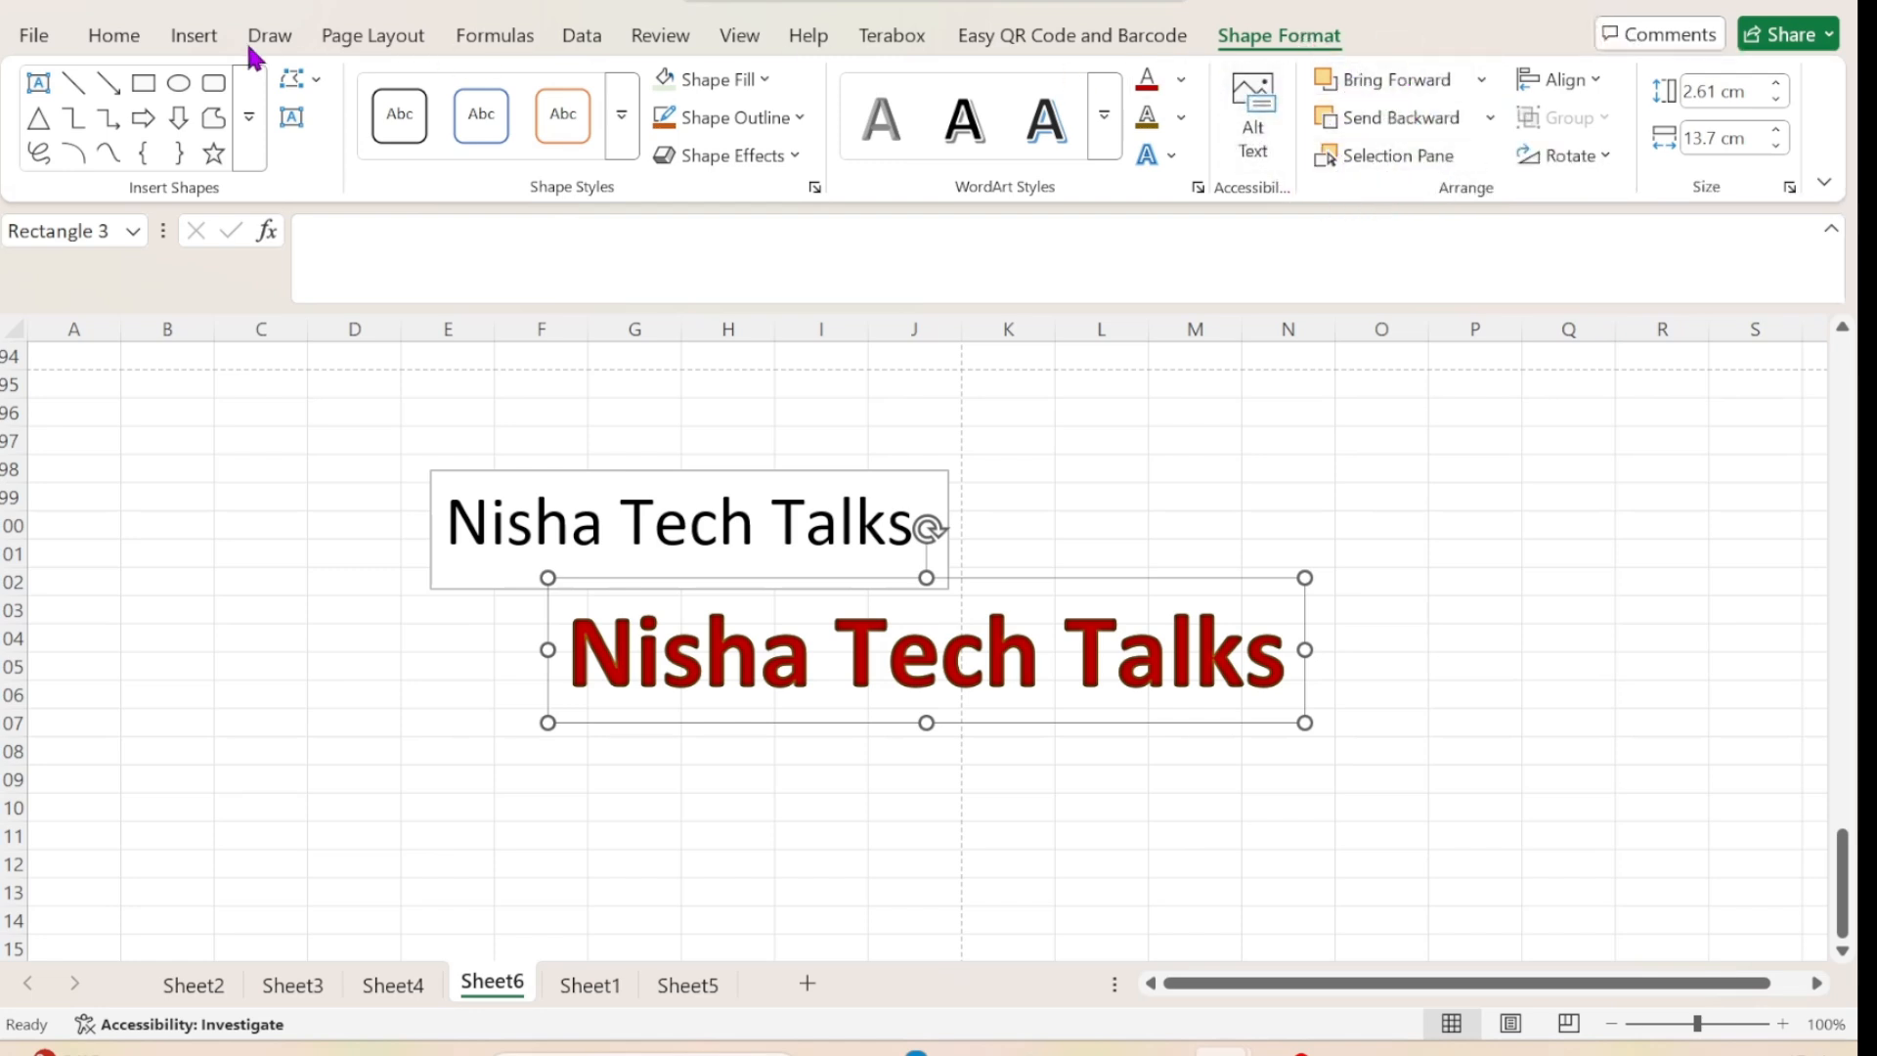
Examine the embeddable object types and the option to create an object from a file, closing the Object dialog without inserting anything.
{"action": "left_click", "coordinate": [181, 39]}
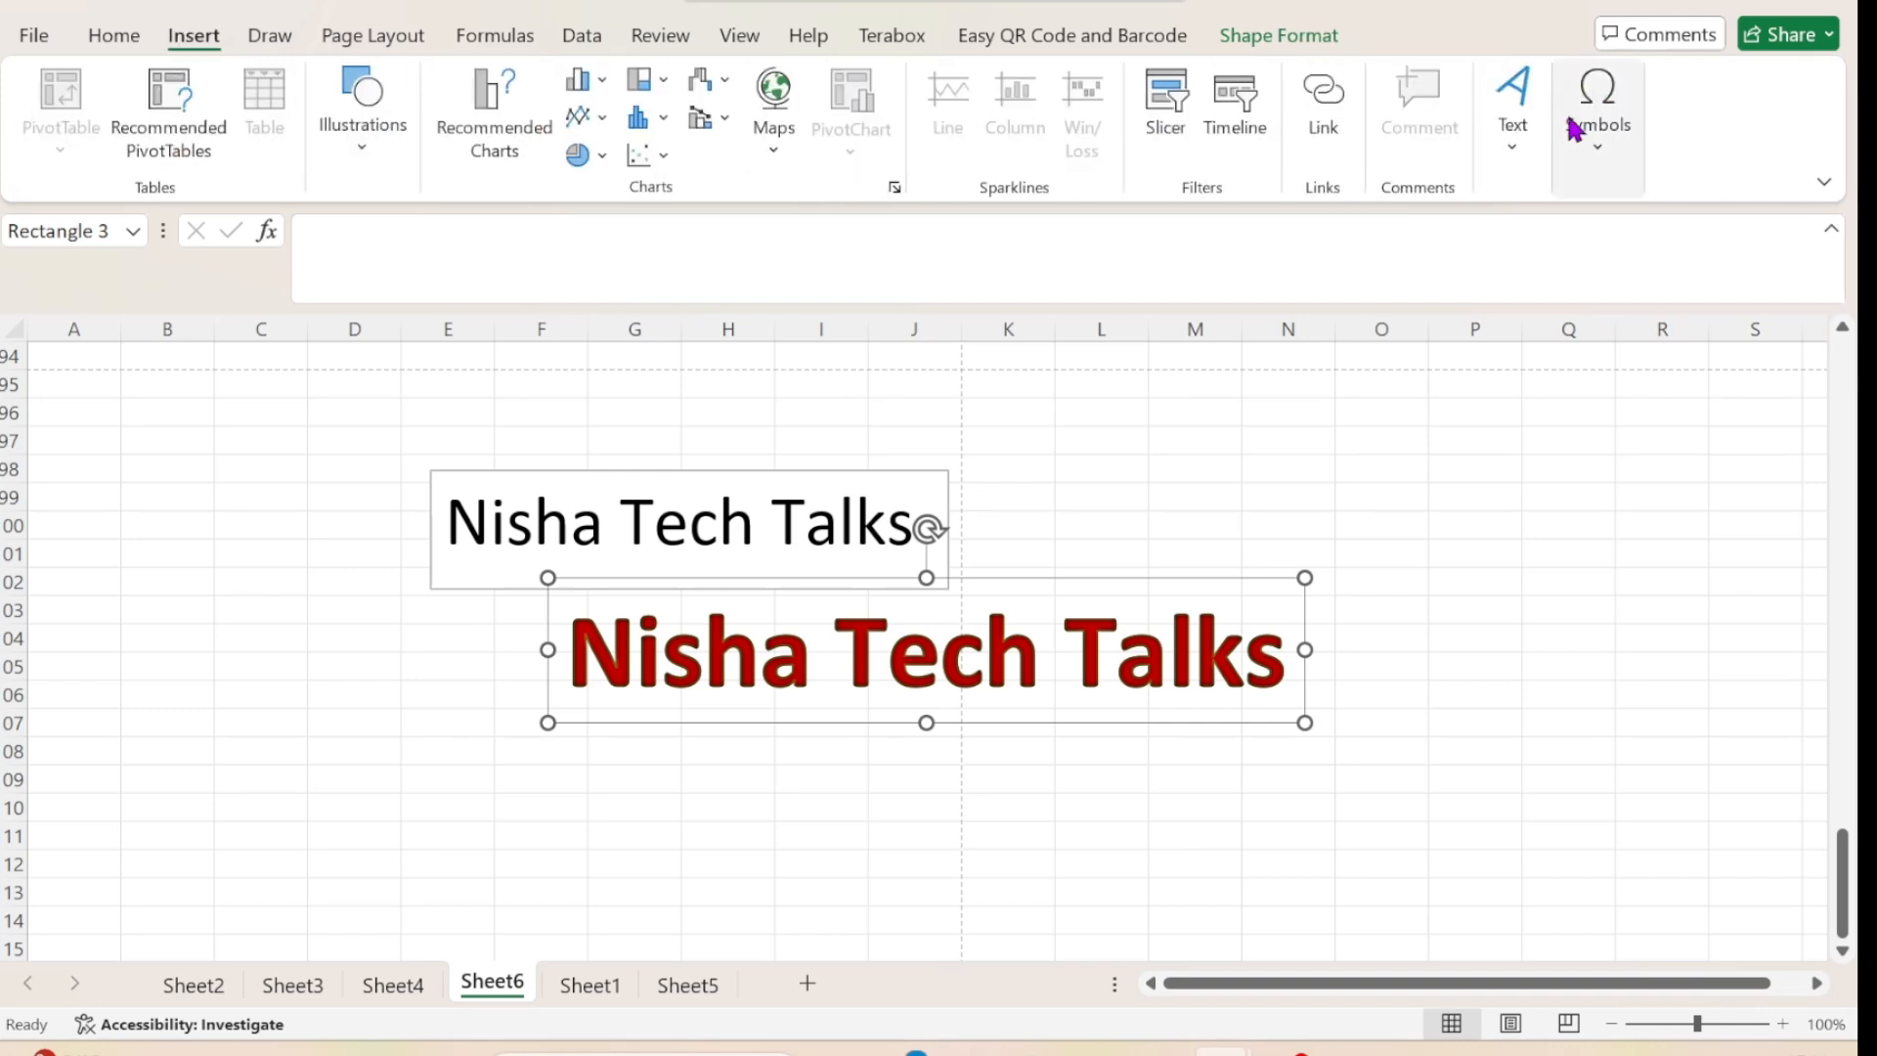
{"action": "left_click", "coordinate": [1499, 162]}
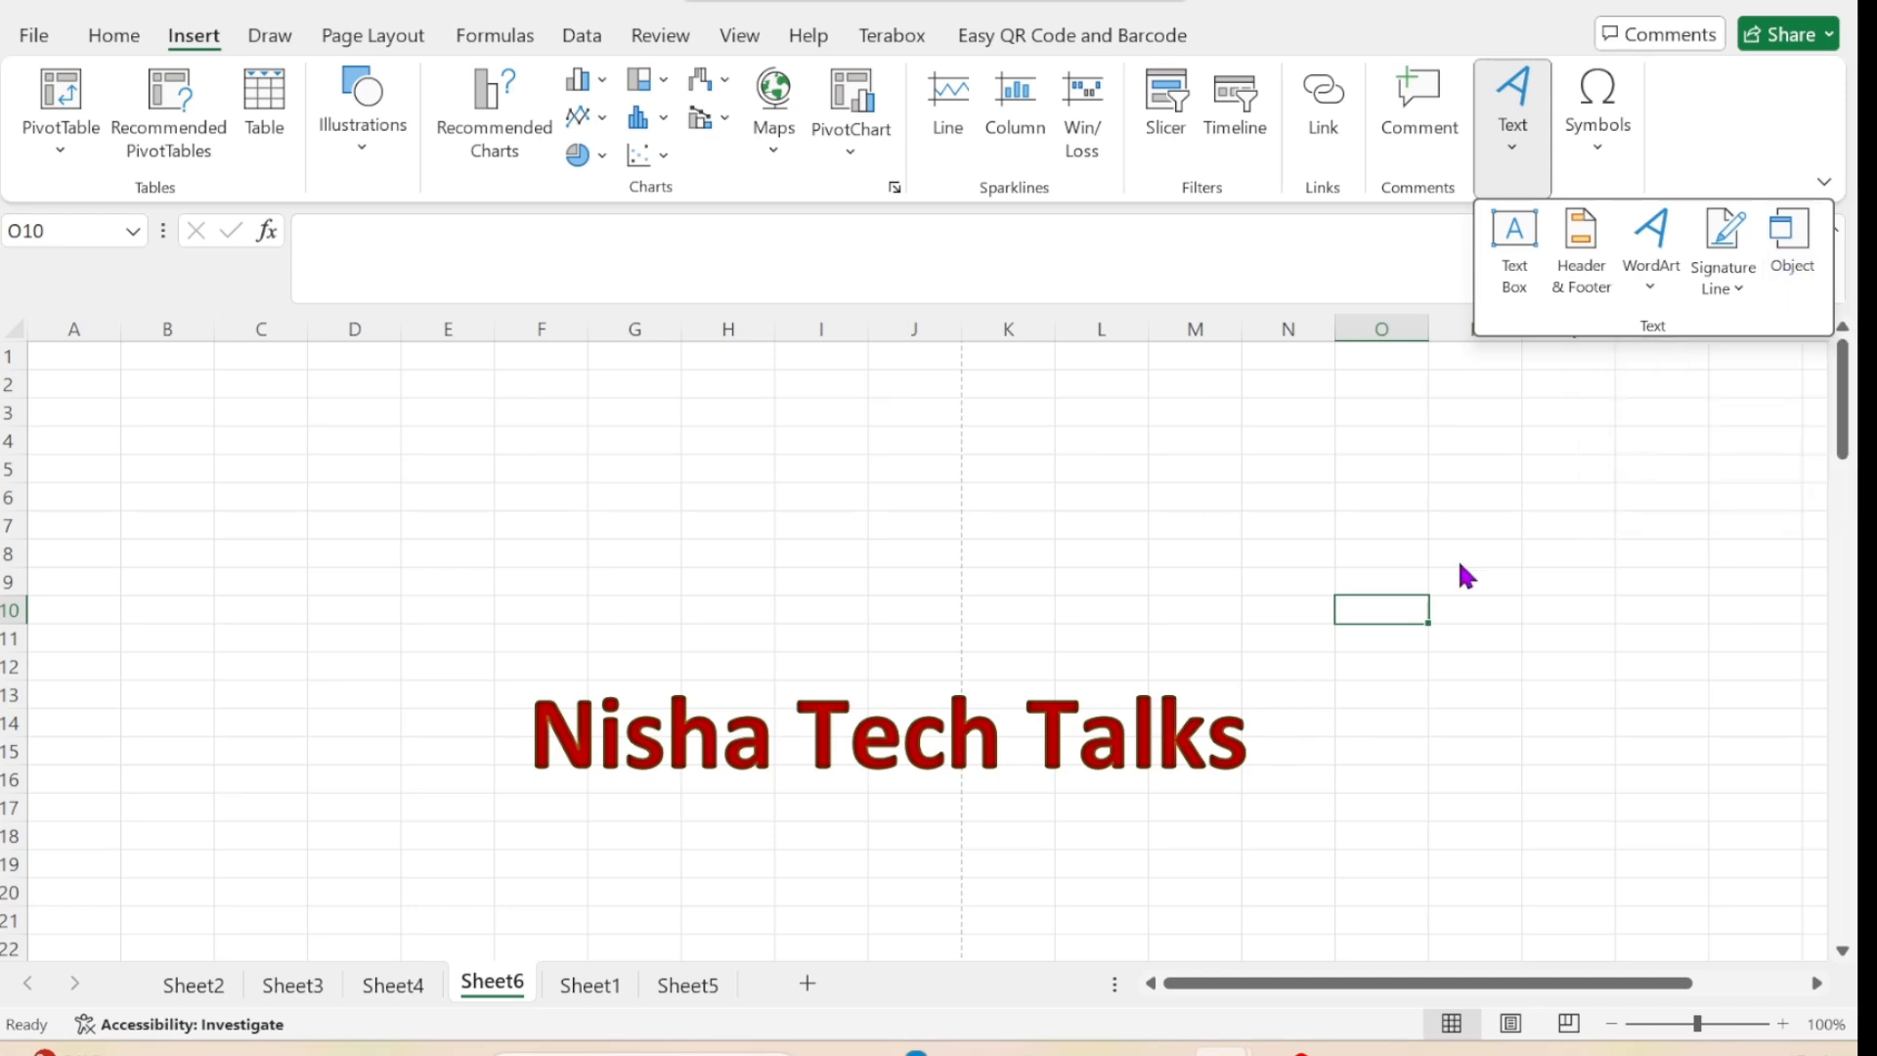
{"action": "left_click", "coordinate": [1792, 256]}
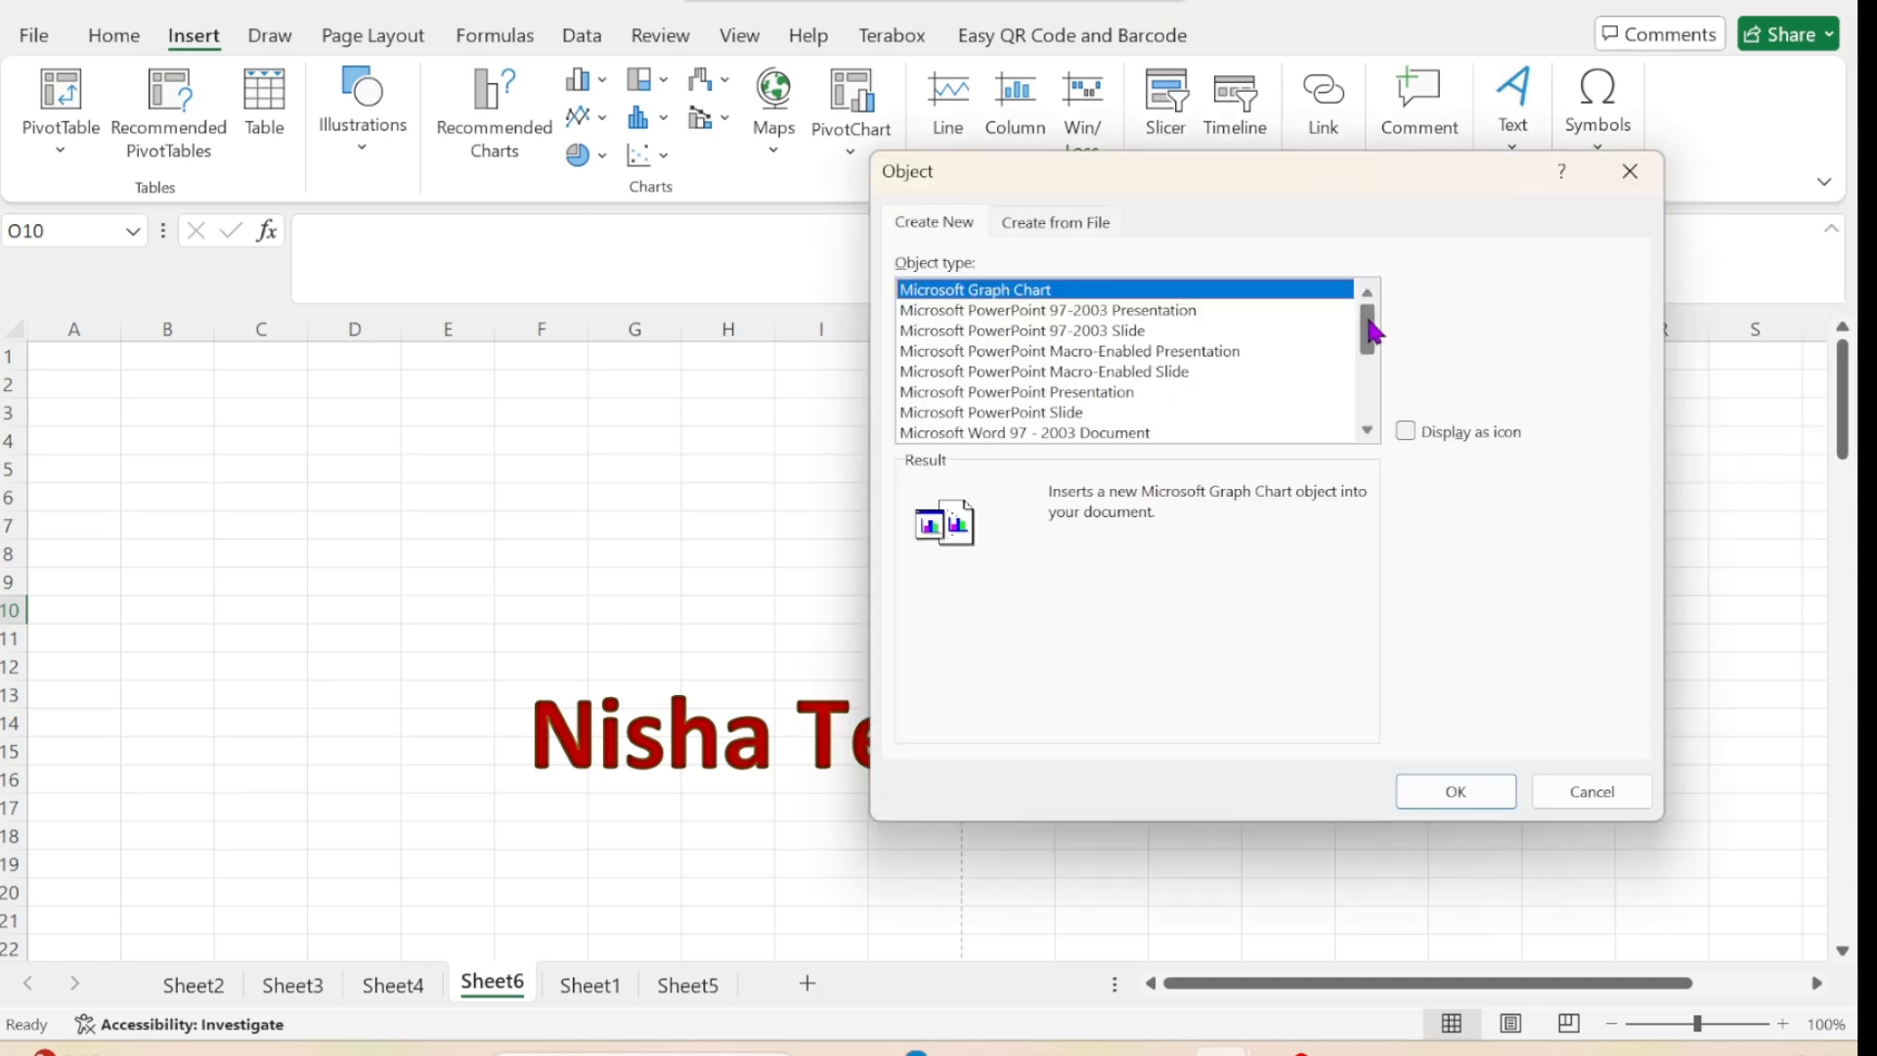
{"action": "mouse_move", "coordinate": [1369, 327]}
{"action": "left_mouse_down"}
{"action": "mouse_move", "coordinate": [1364, 440]}
{"action": "mouse_move", "coordinate": [1364, 294]}
{"action": "left_mouse_up"}
{"action": "left_click", "coordinate": [1038, 227]}
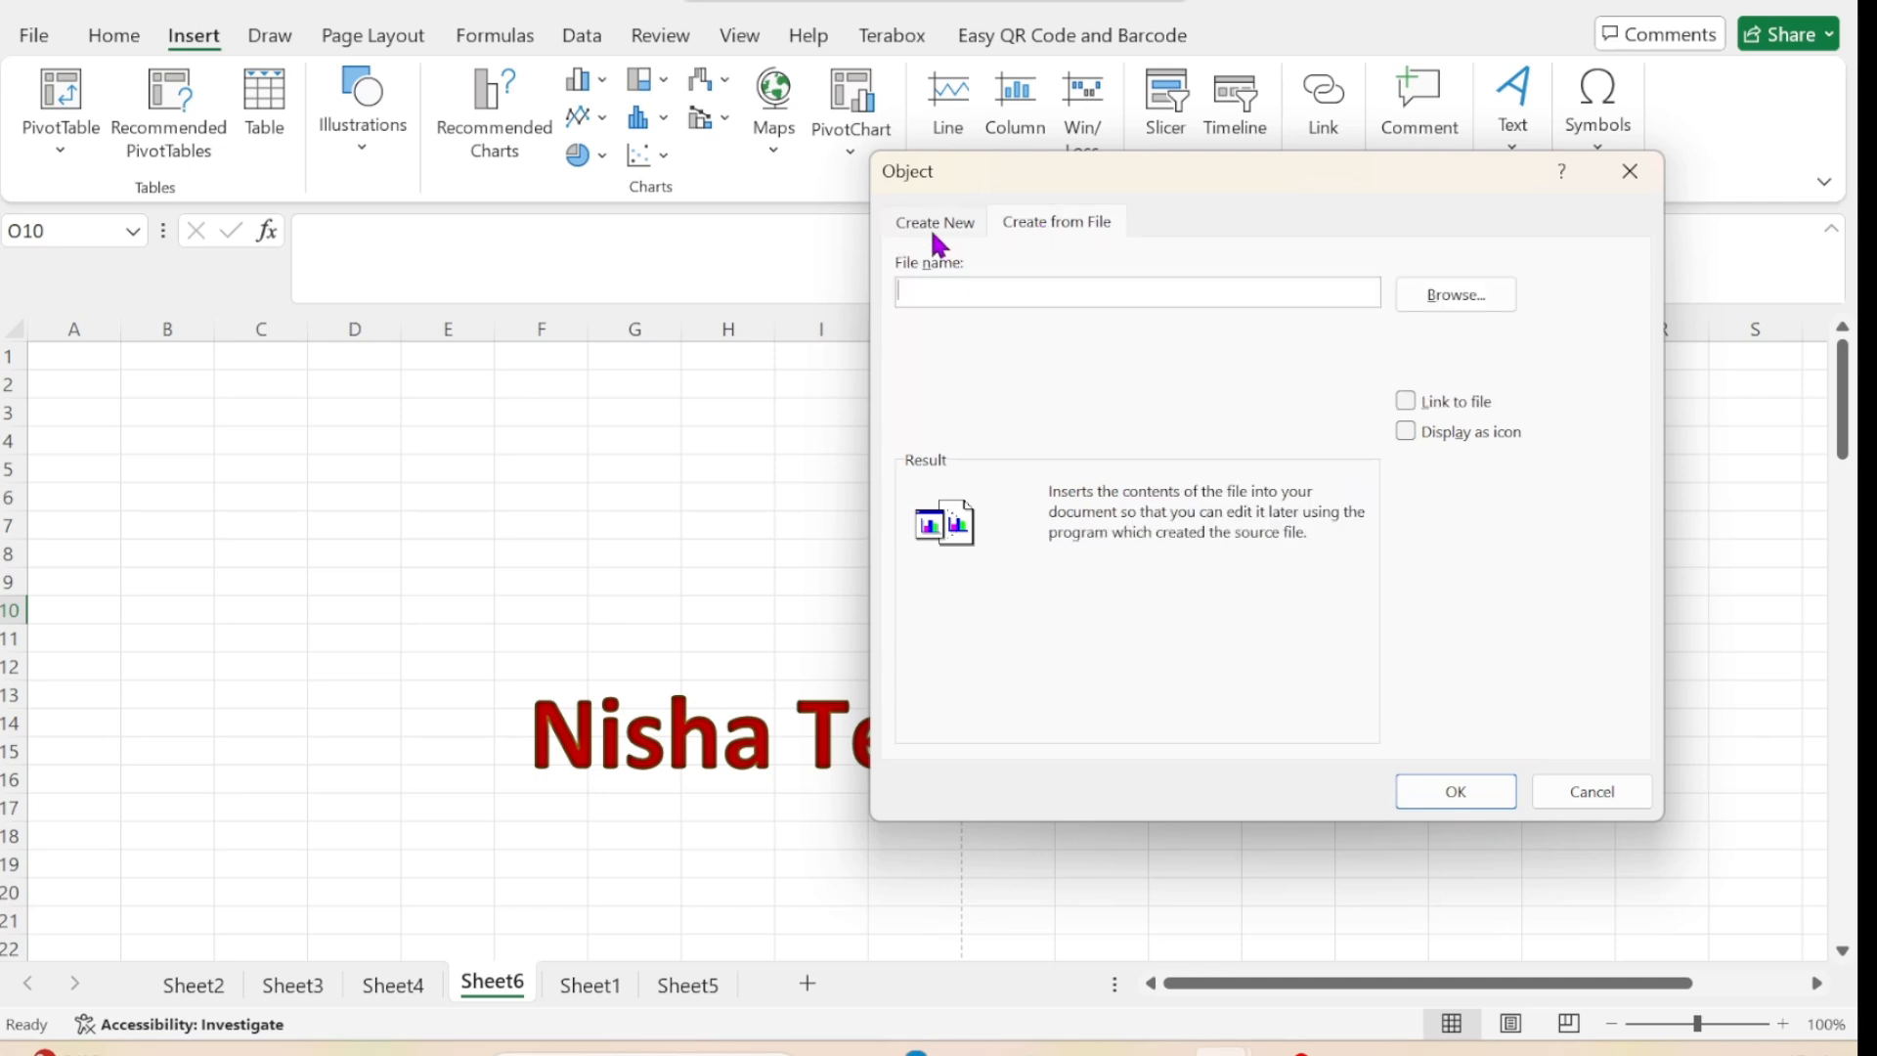
{"action": "left_click", "coordinate": [1478, 306]}
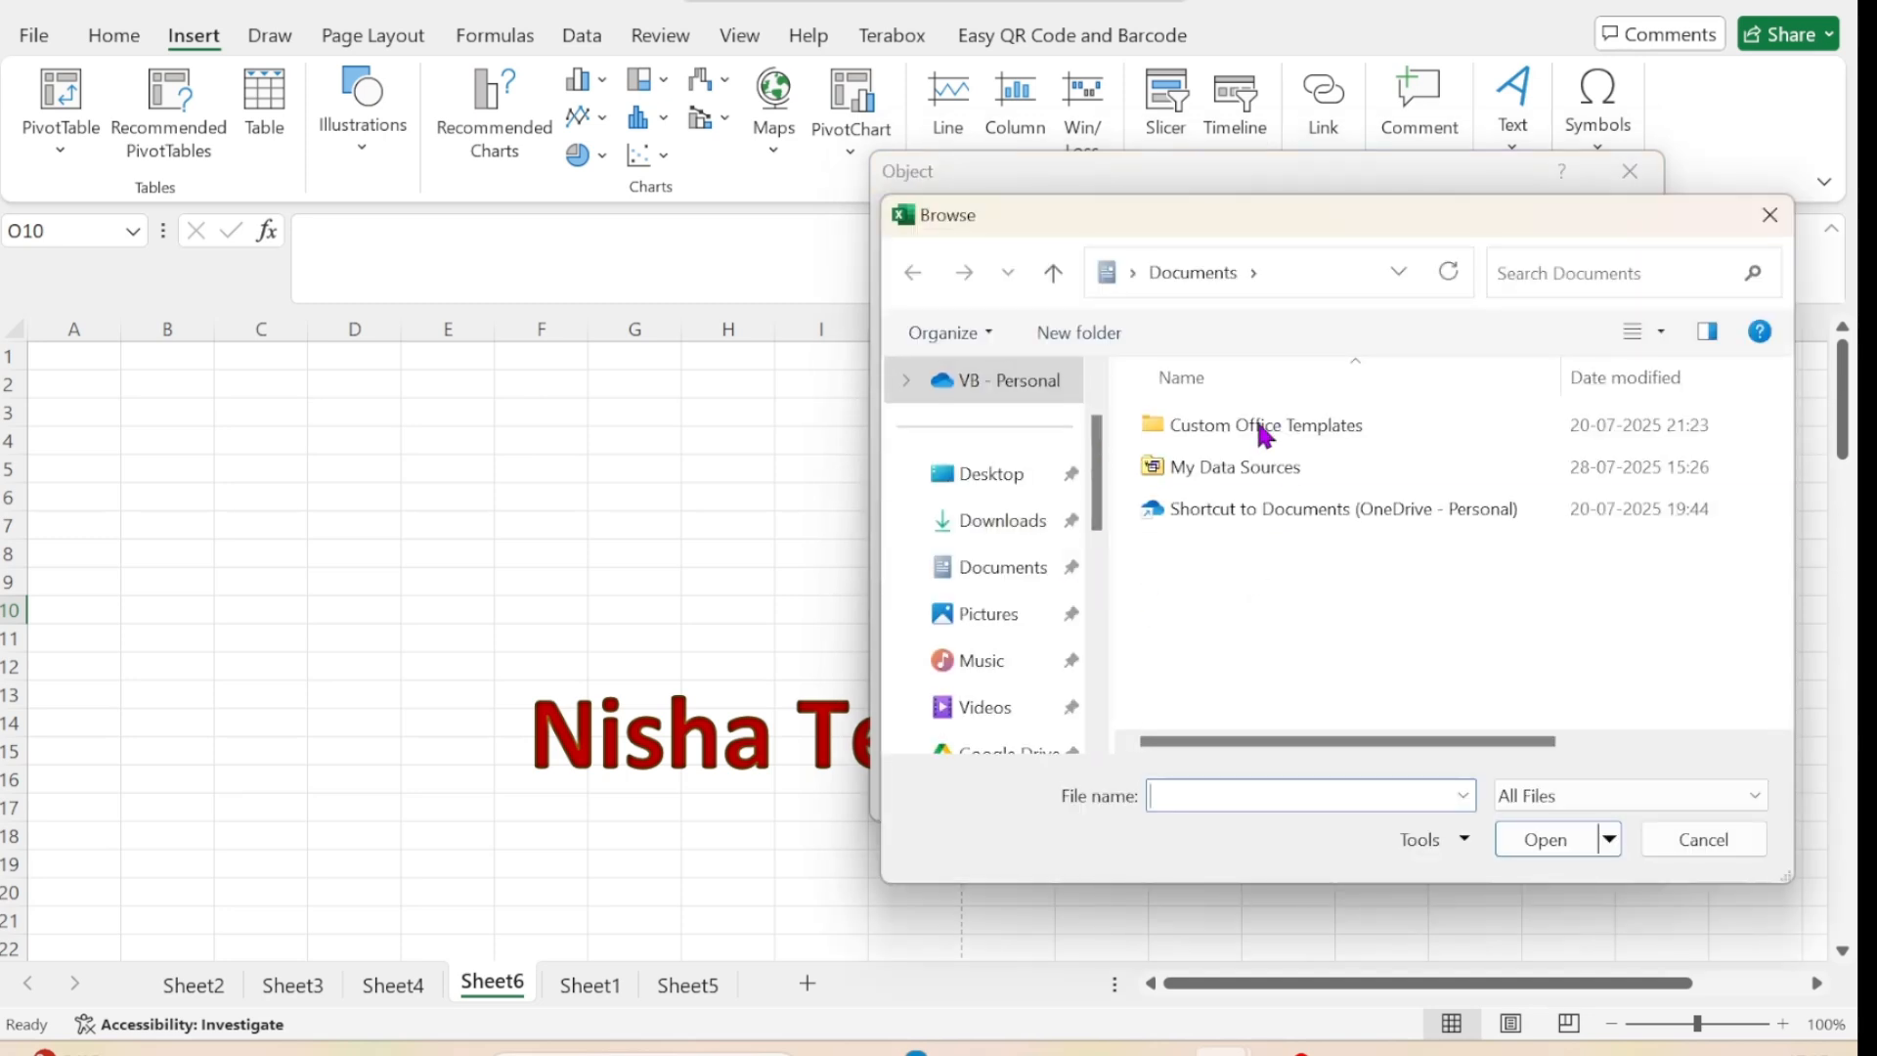
{"action": "left_click", "coordinate": [1714, 849]}
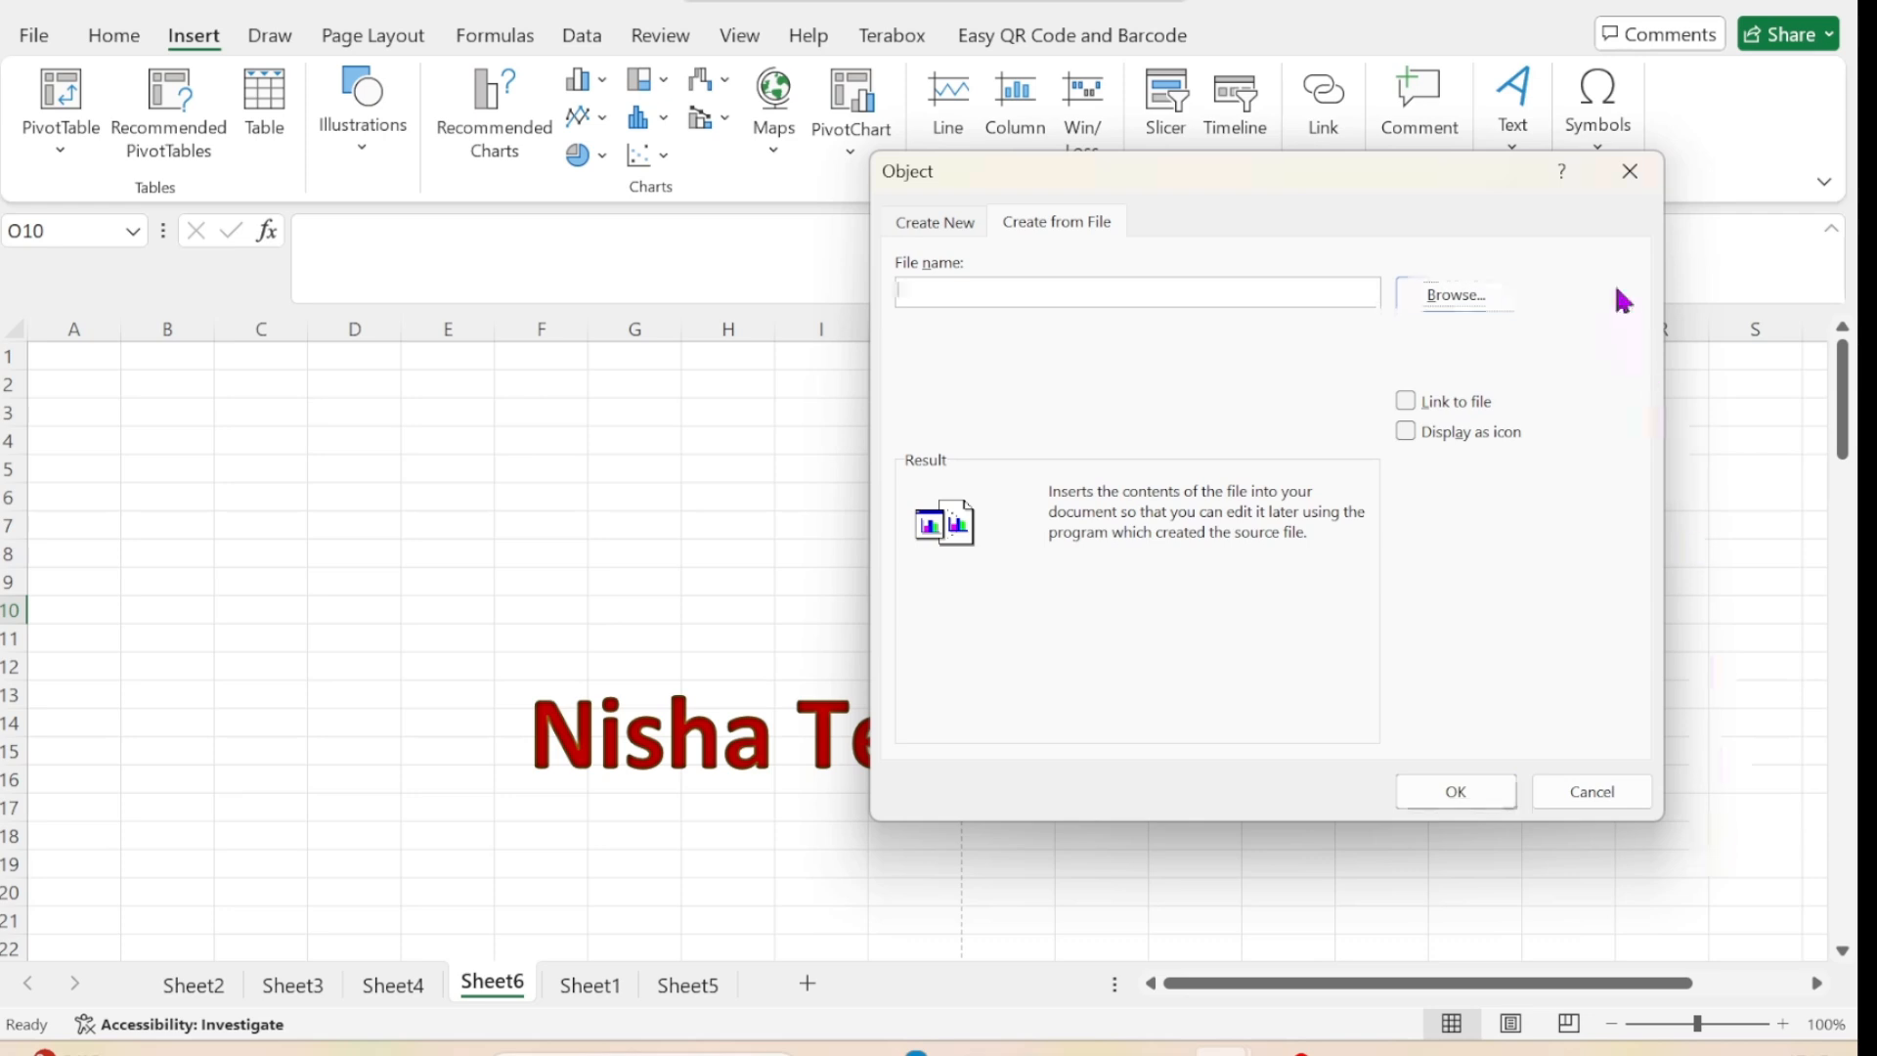
{"action": "left_click", "coordinate": [1633, 176]}
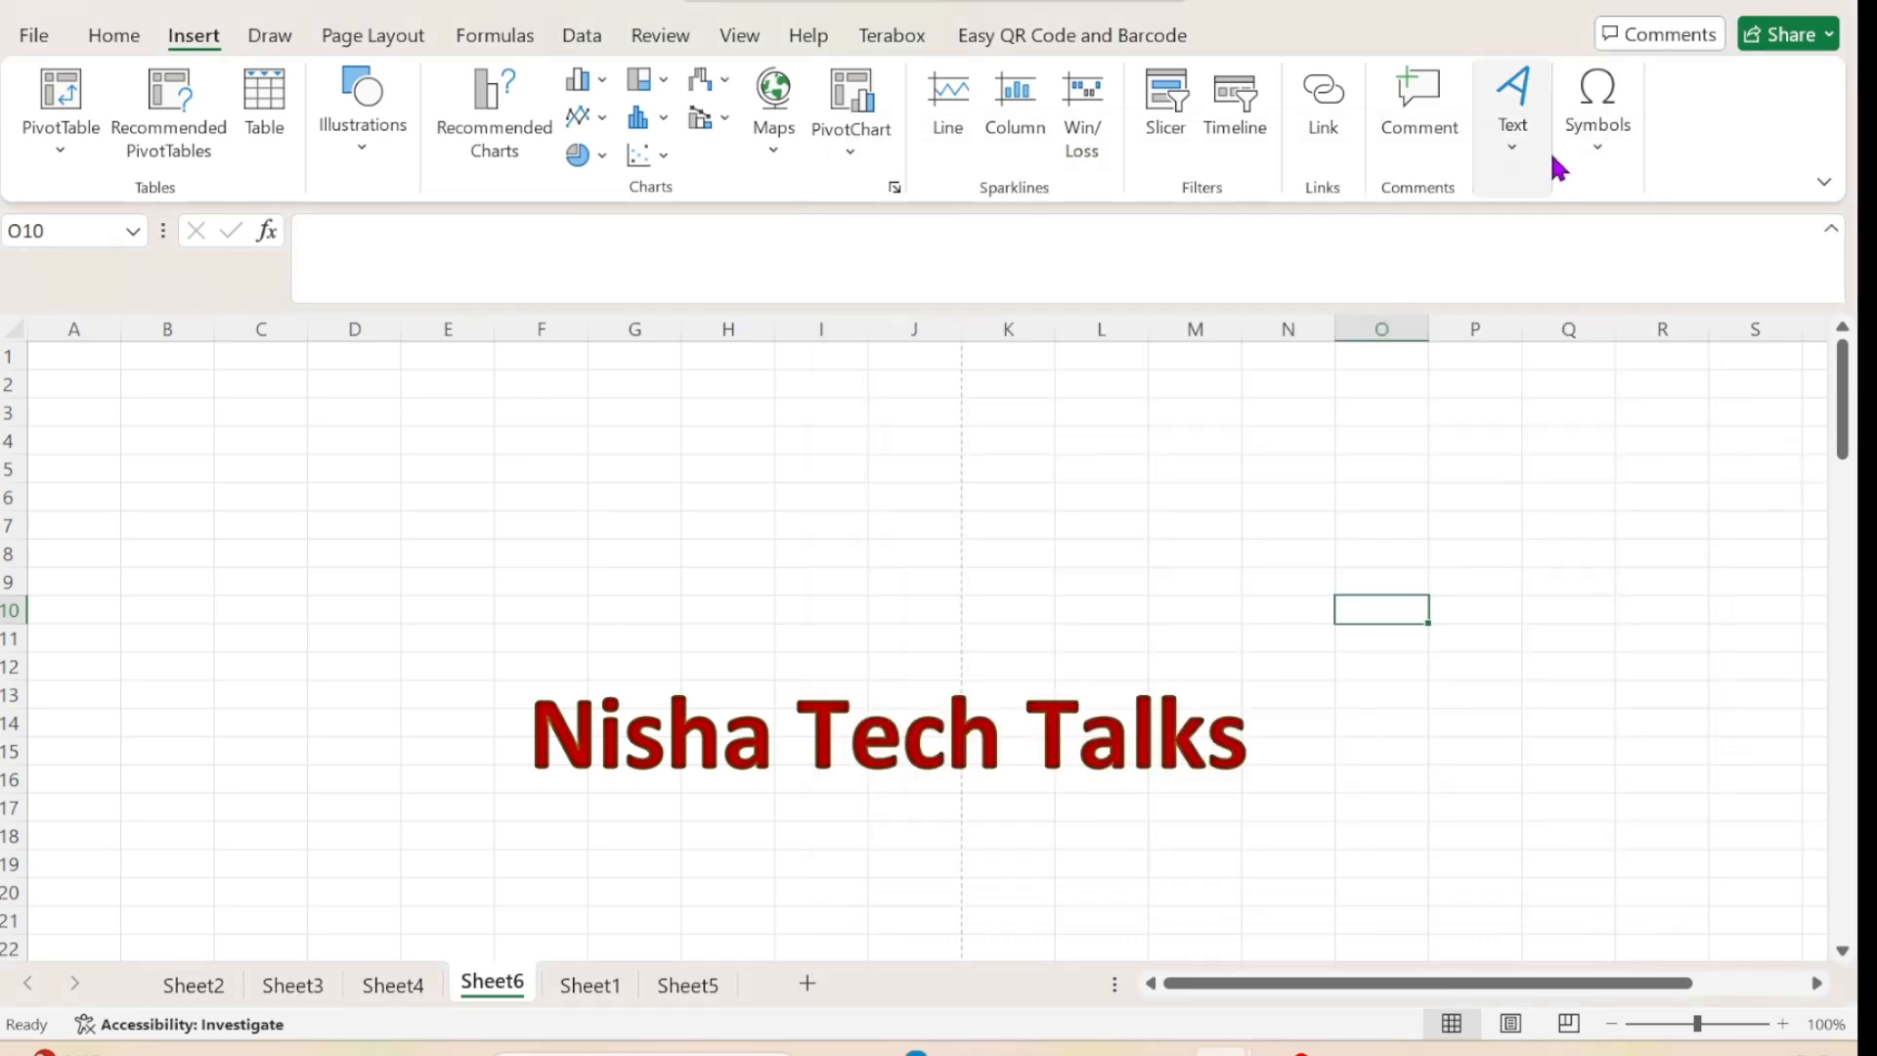
Examine the built-in equations in the equation gallery, from the quadratic formula to the trig identities.
{"action": "left_click", "coordinate": [1615, 144]}
{"action": "left_click", "coordinate": [1599, 289]}
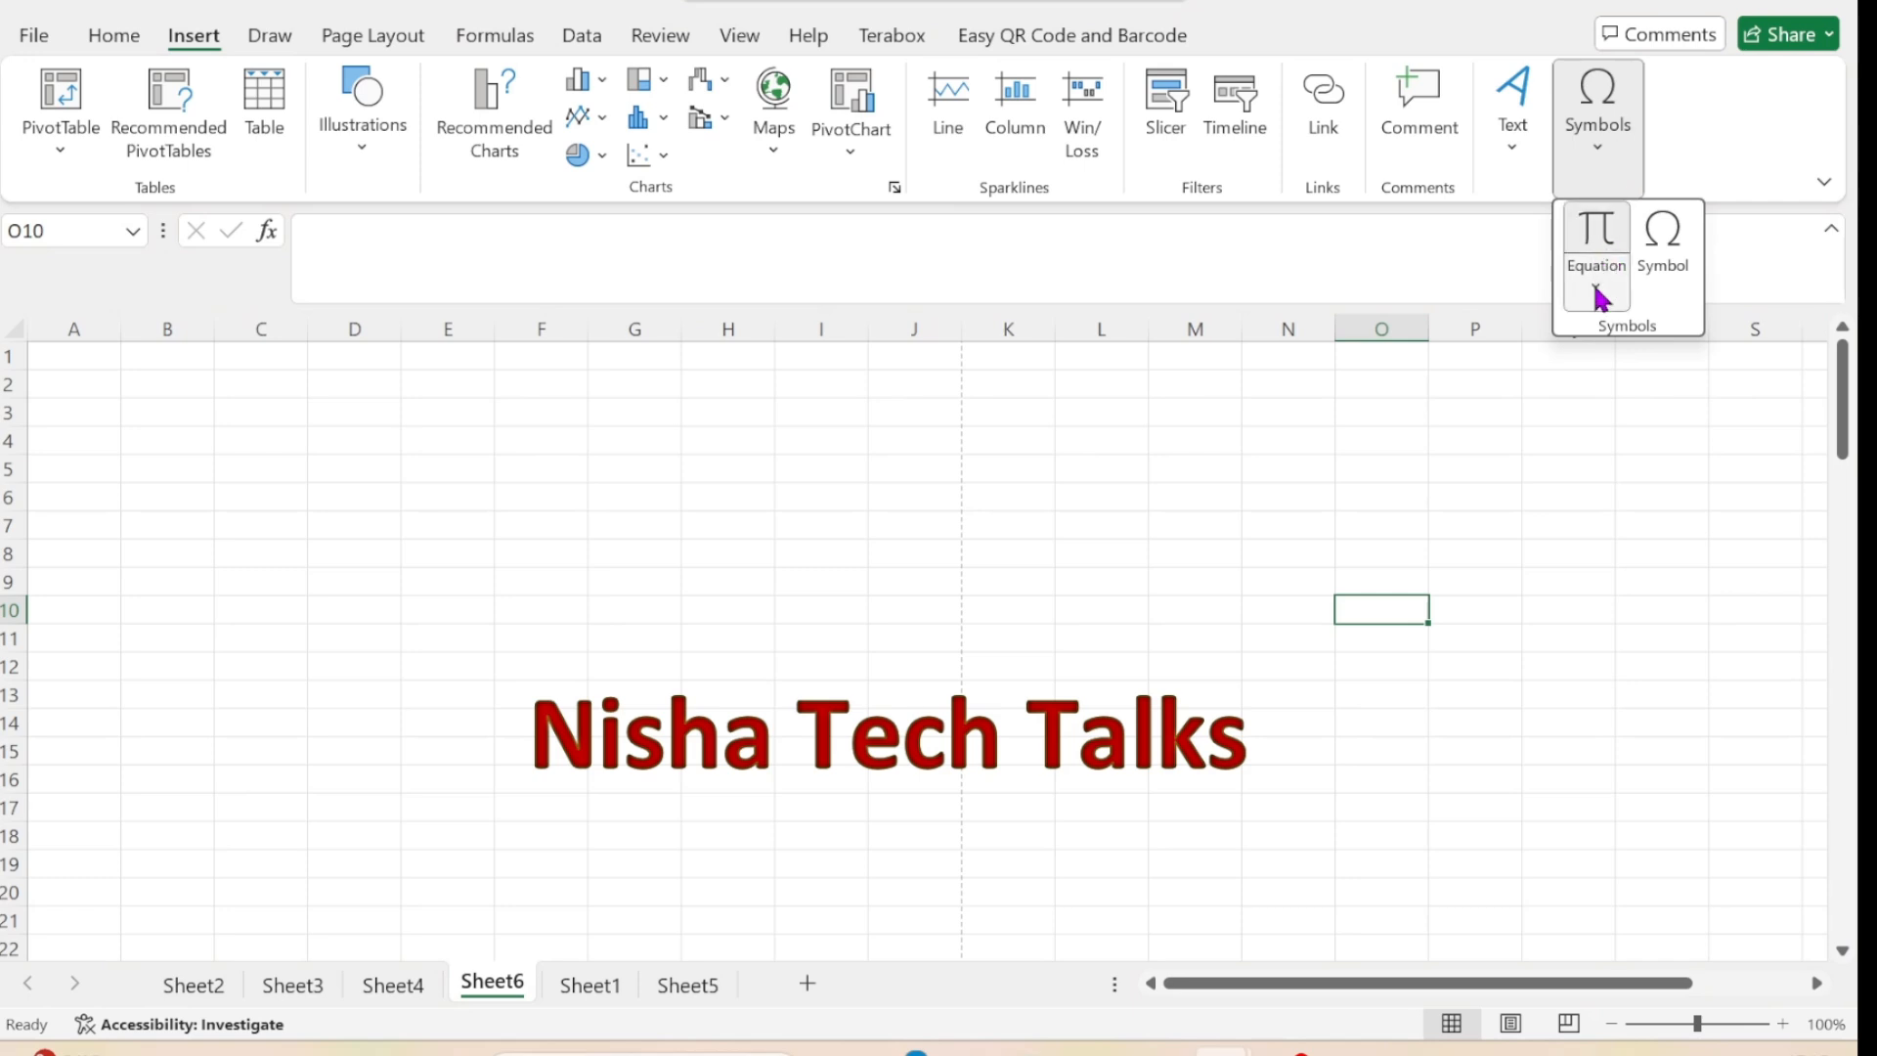
{"action": "scroll", "coordinate": [1662, 665], "scroll_direction": "down", "scroll_amount": 5}
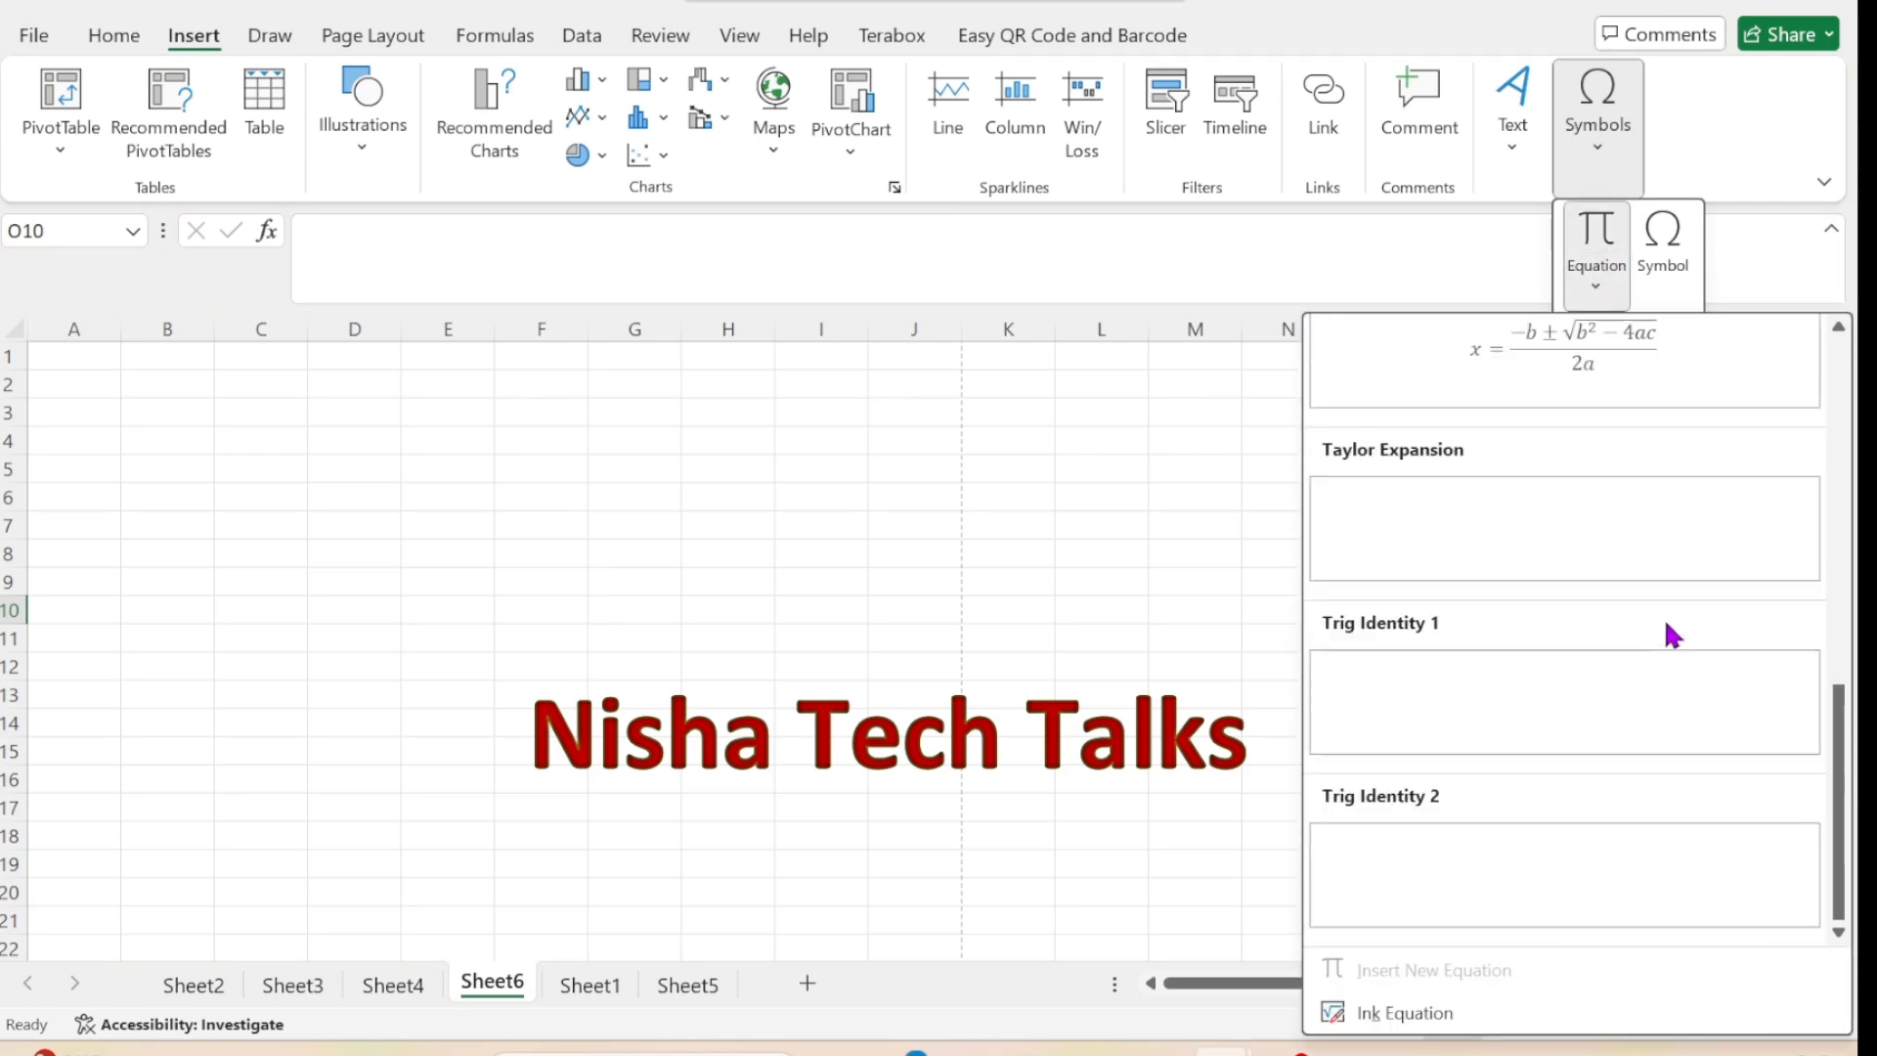
{"action": "scroll", "coordinate": [1668, 632], "scroll_direction": "up", "scroll_amount": 5}
Browse the symbol subsets Phonetic Extensions Supplement, Combining Diacritical Marks Supplement, Latin Extended Additional, Greek Extended and General Punctuation for normal text.
{"action": "left_click", "coordinate": [1661, 271]}
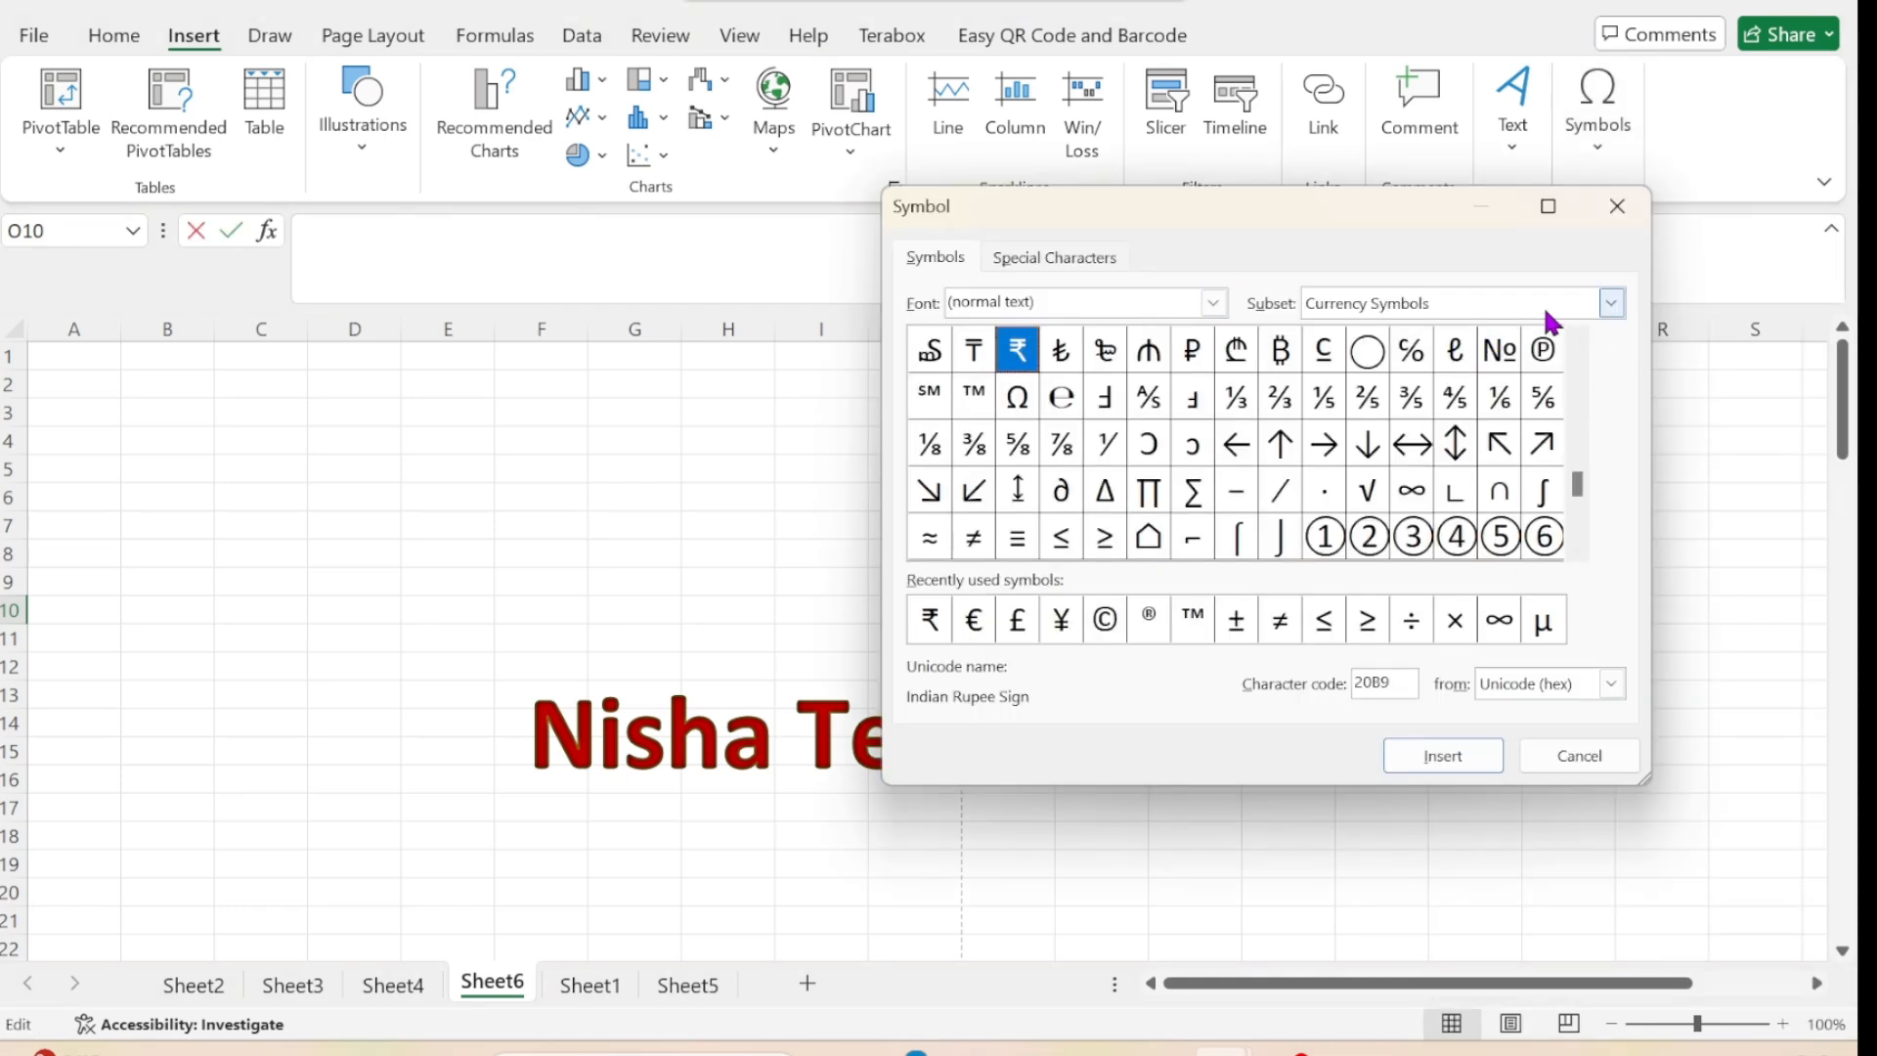
{"action": "left_click", "coordinate": [1611, 303]}
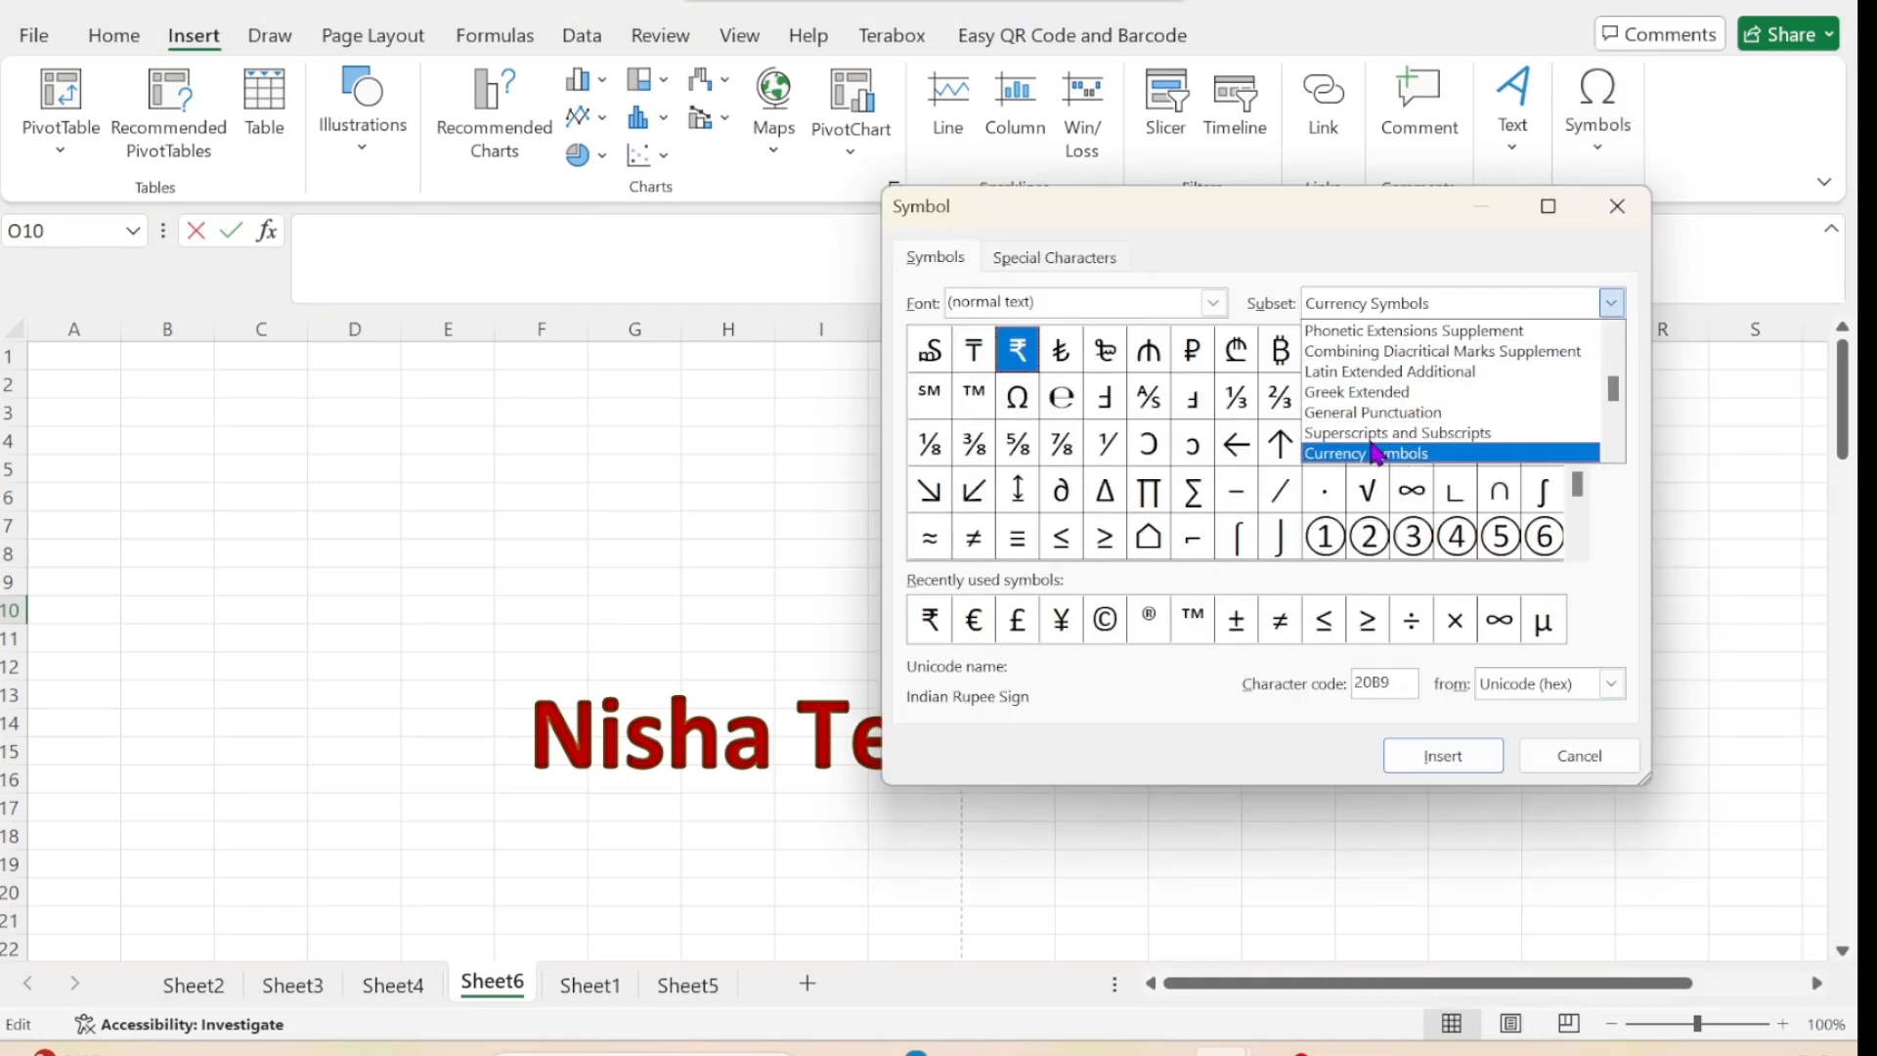
{"action": "left_click", "coordinate": [1413, 337]}
{"action": "left_click", "coordinate": [1611, 304]}
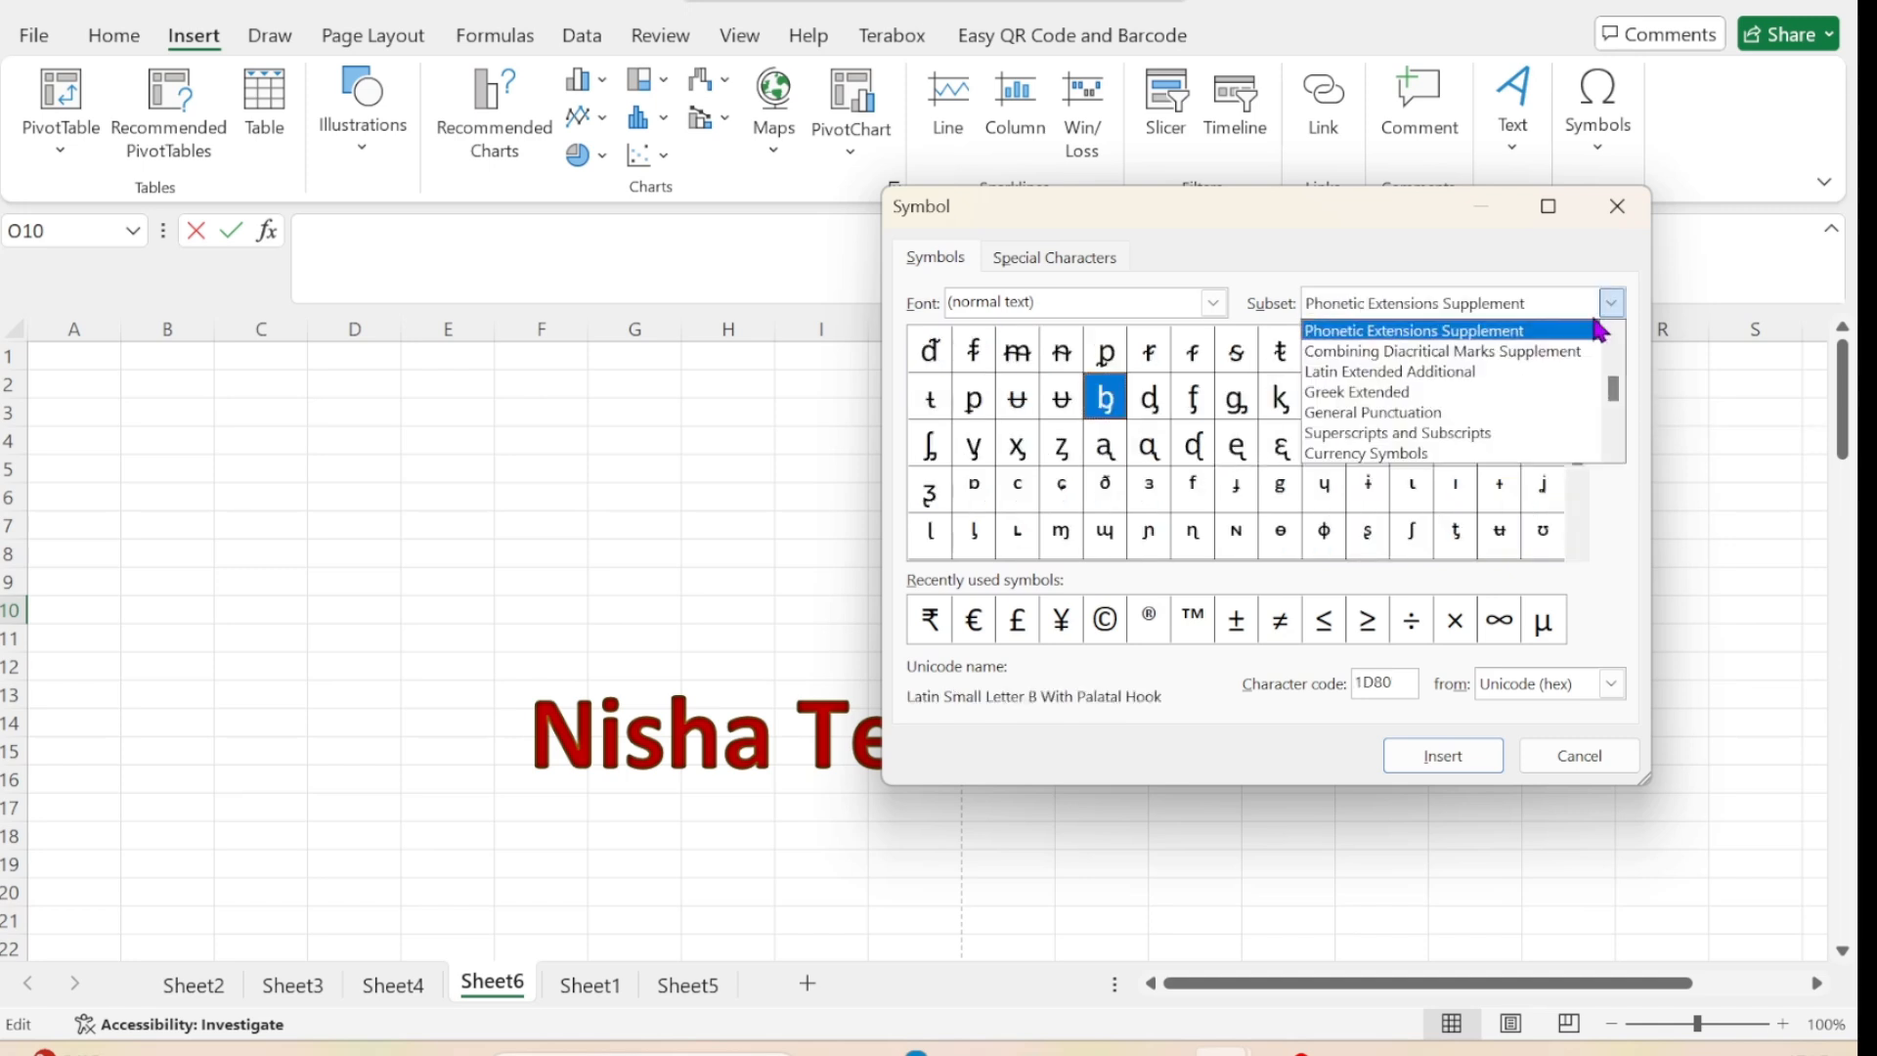
{"action": "left_click", "coordinate": [1528, 352]}
{"action": "left_click", "coordinate": [1611, 304]}
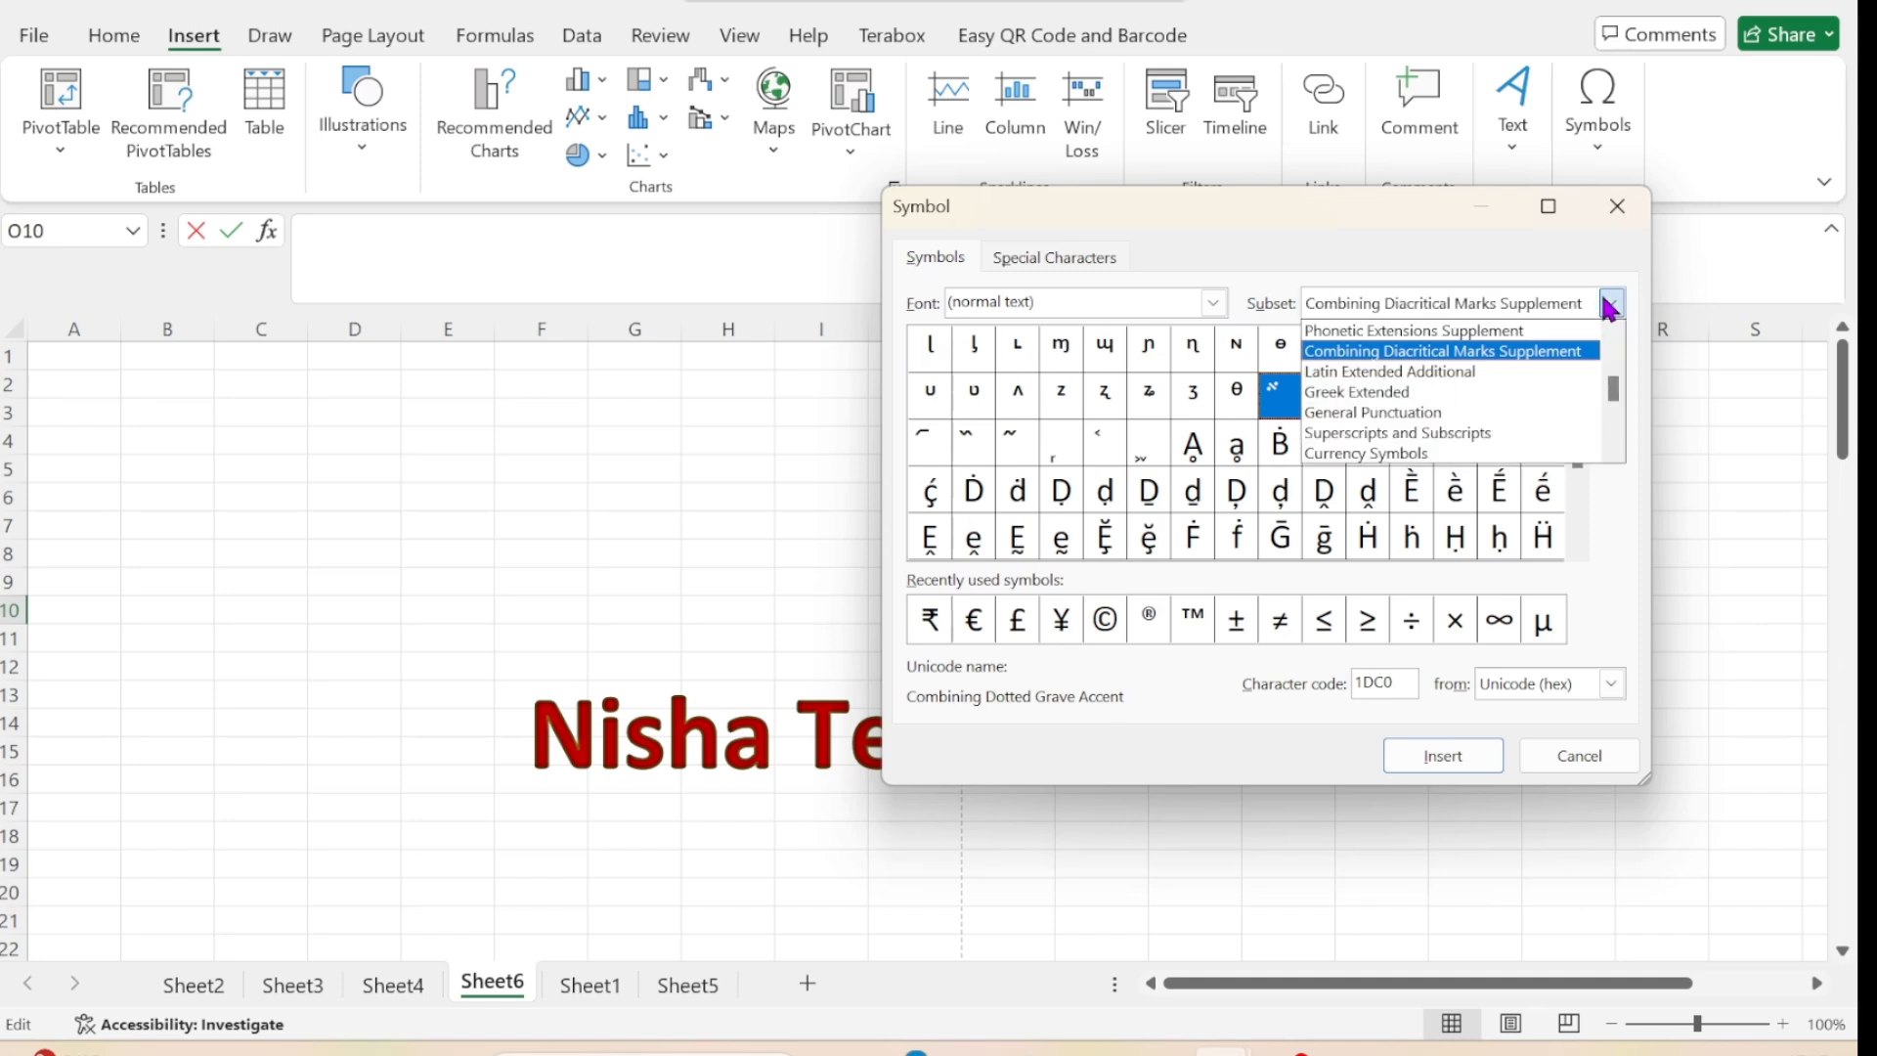
{"action": "left_click", "coordinate": [1473, 373]}
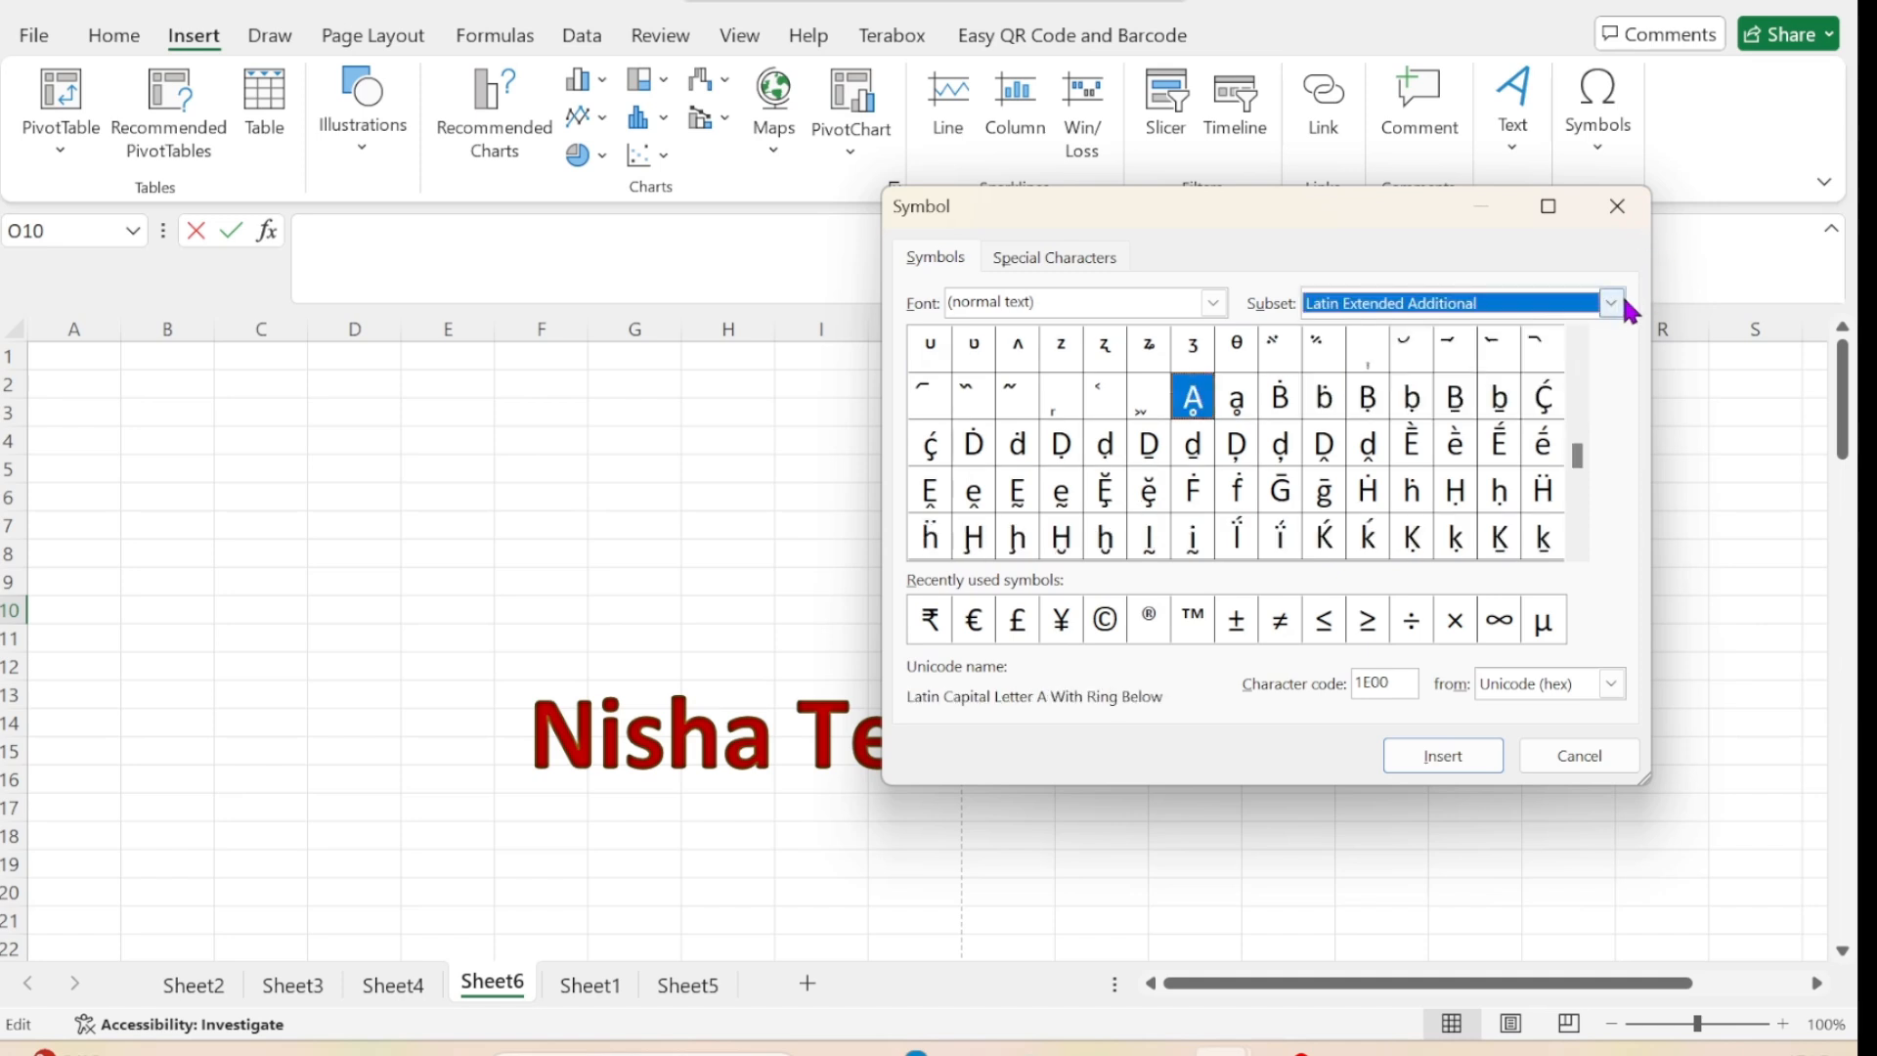
{"action": "left_click", "coordinate": [1612, 306]}
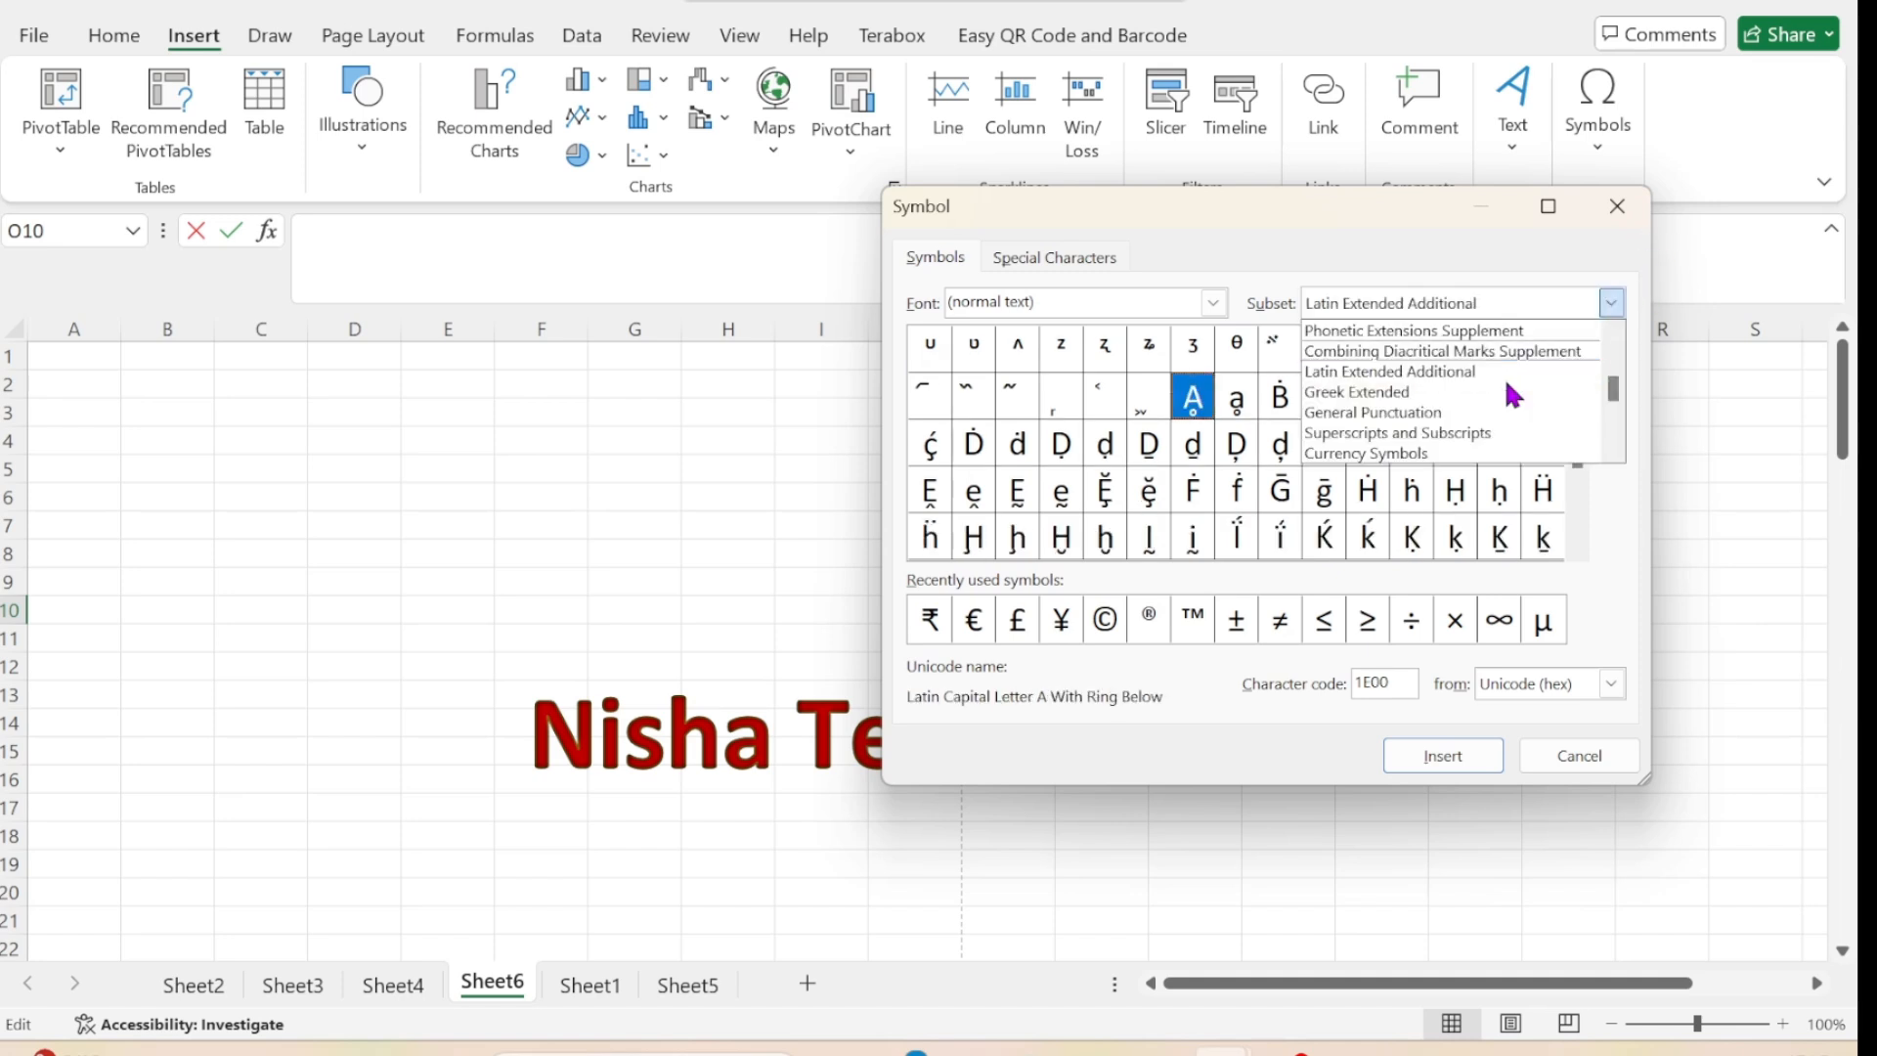
{"action": "left_click", "coordinate": [1431, 394]}
{"action": "left_click", "coordinate": [1611, 304]}
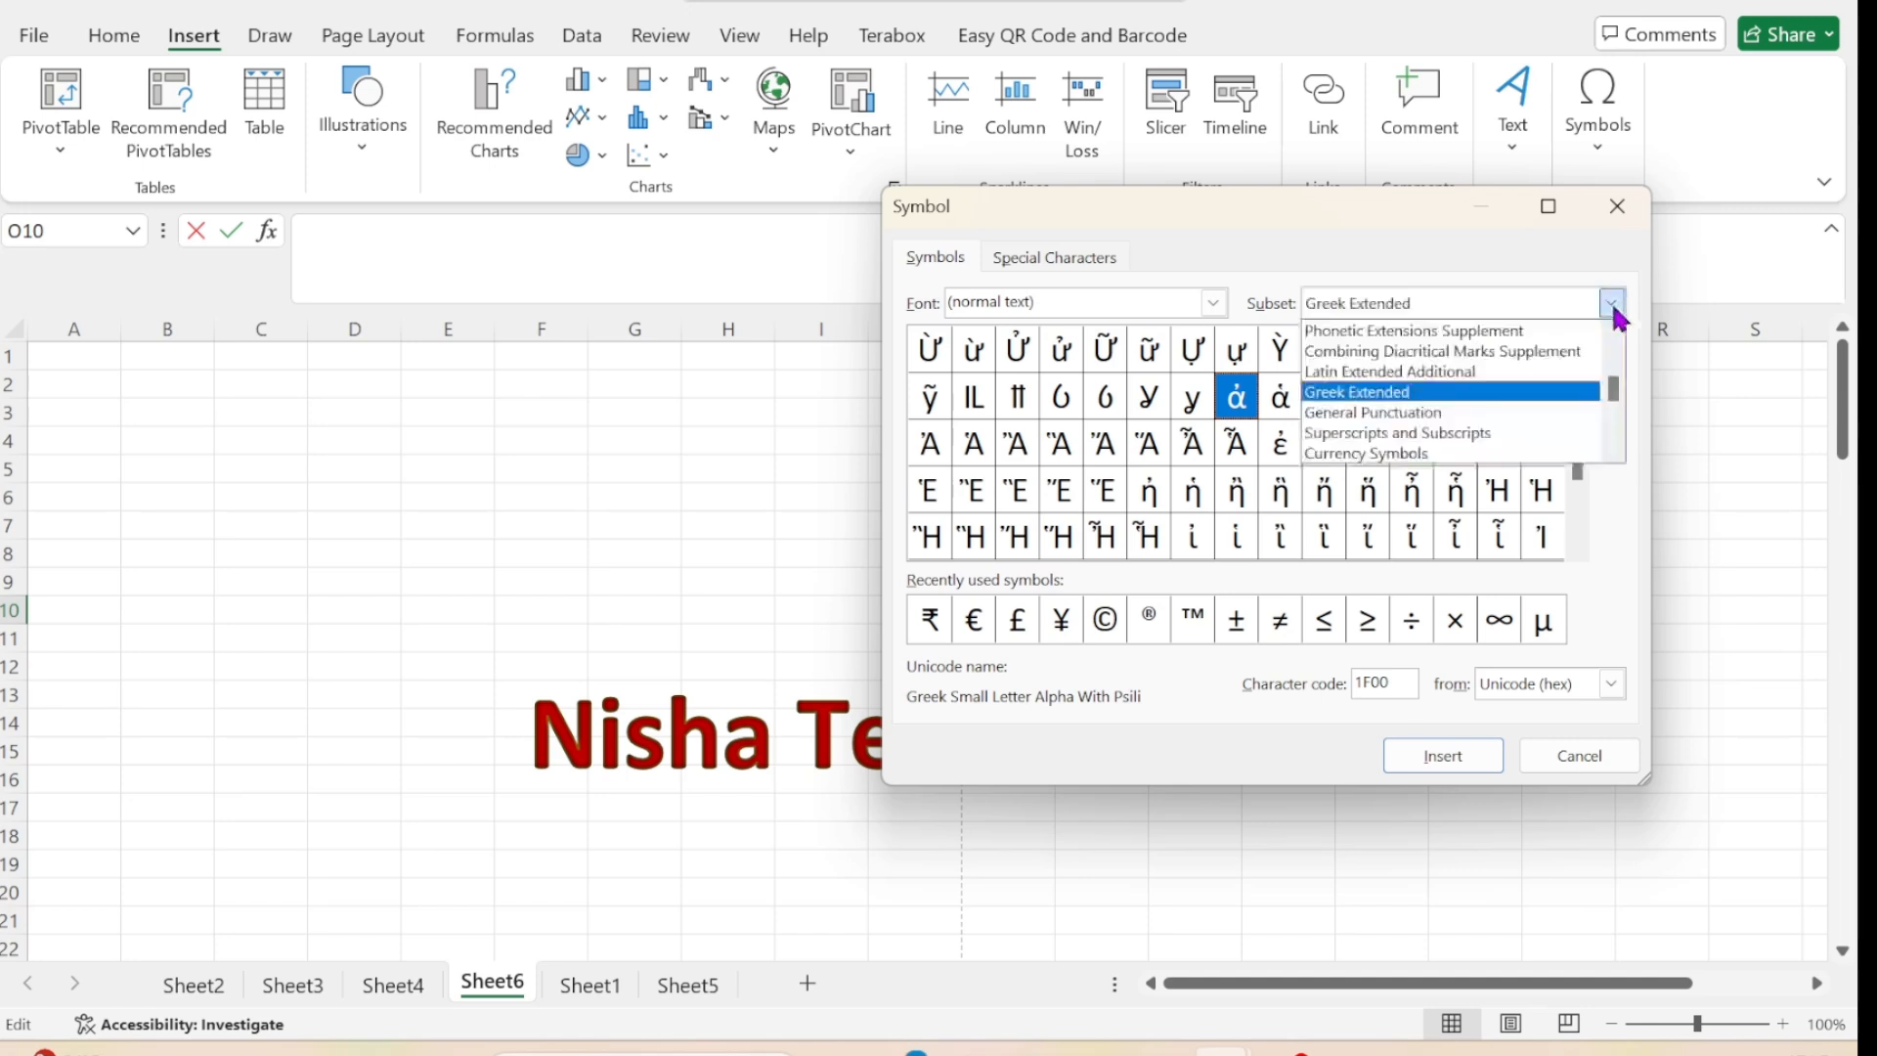
{"action": "left_click", "coordinate": [1378, 415]}
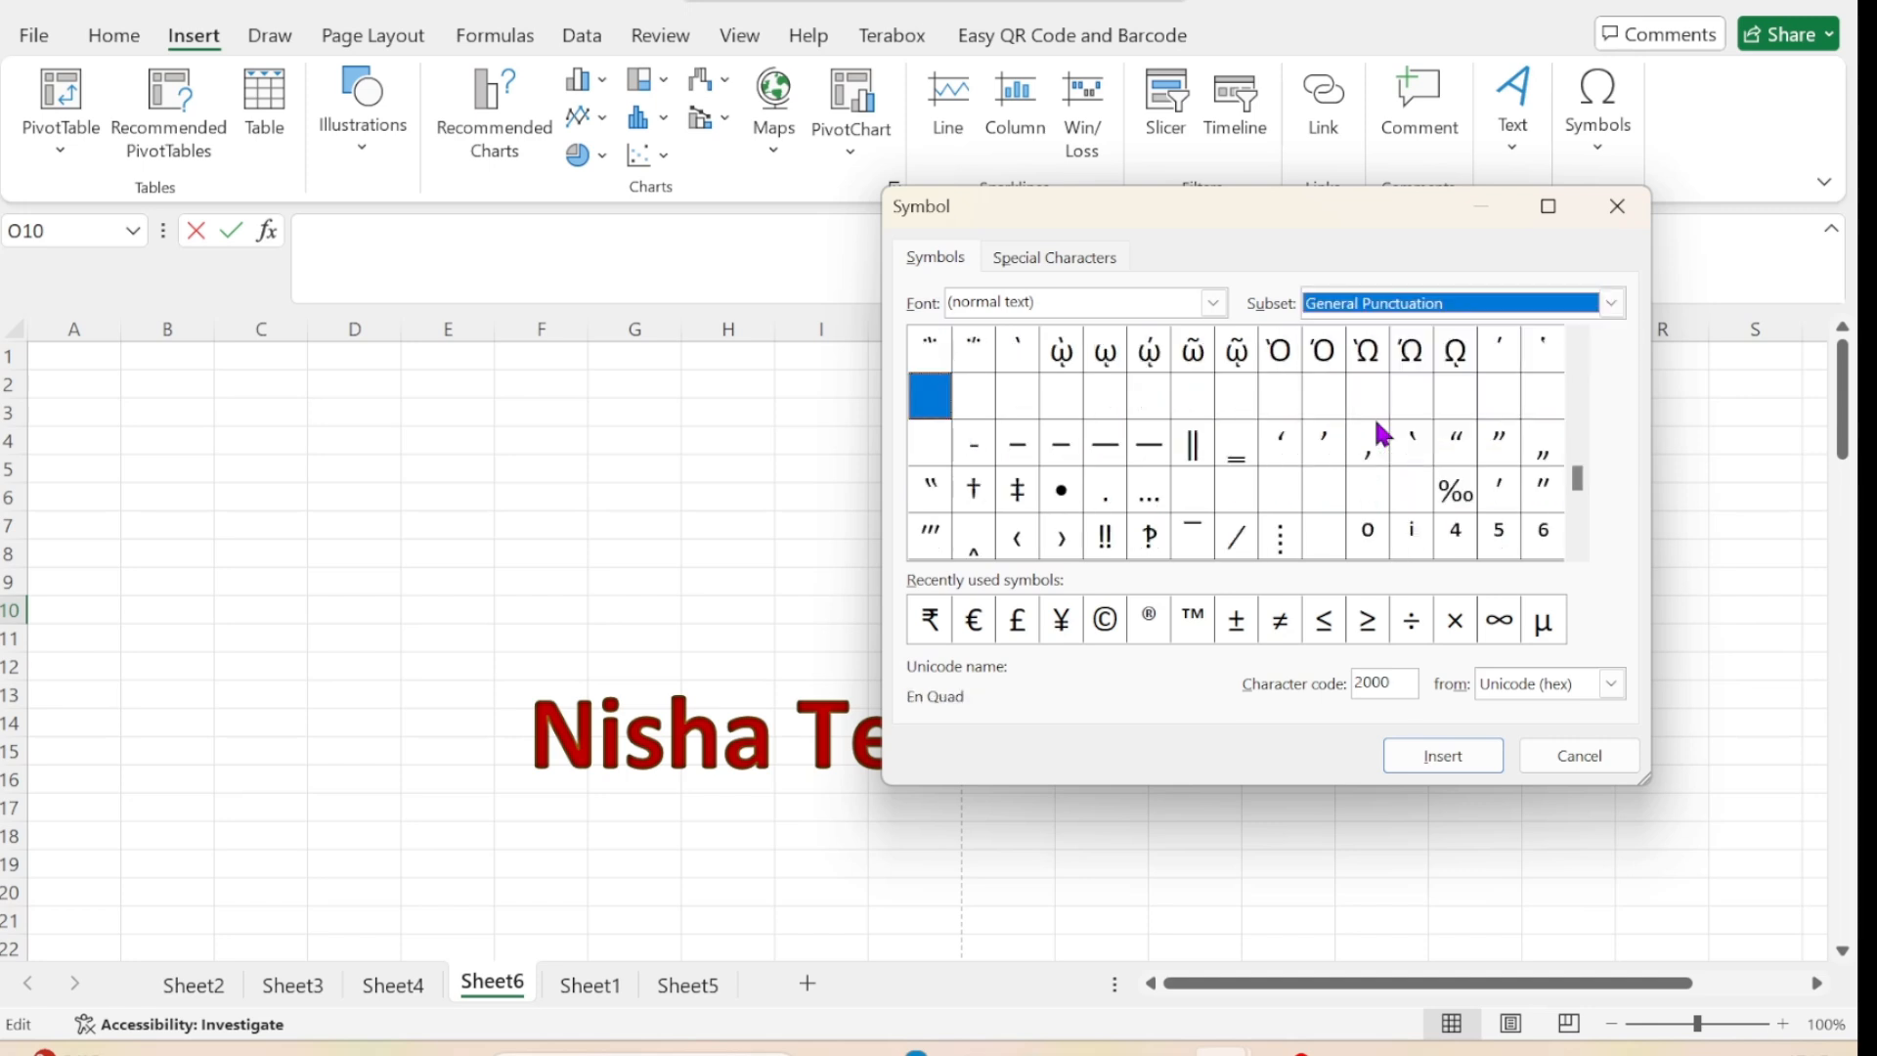
Set the symbol font to Aparajita and insert the recently used copyright sign © into cell O10.
{"action": "left_click", "coordinate": [1213, 305]}
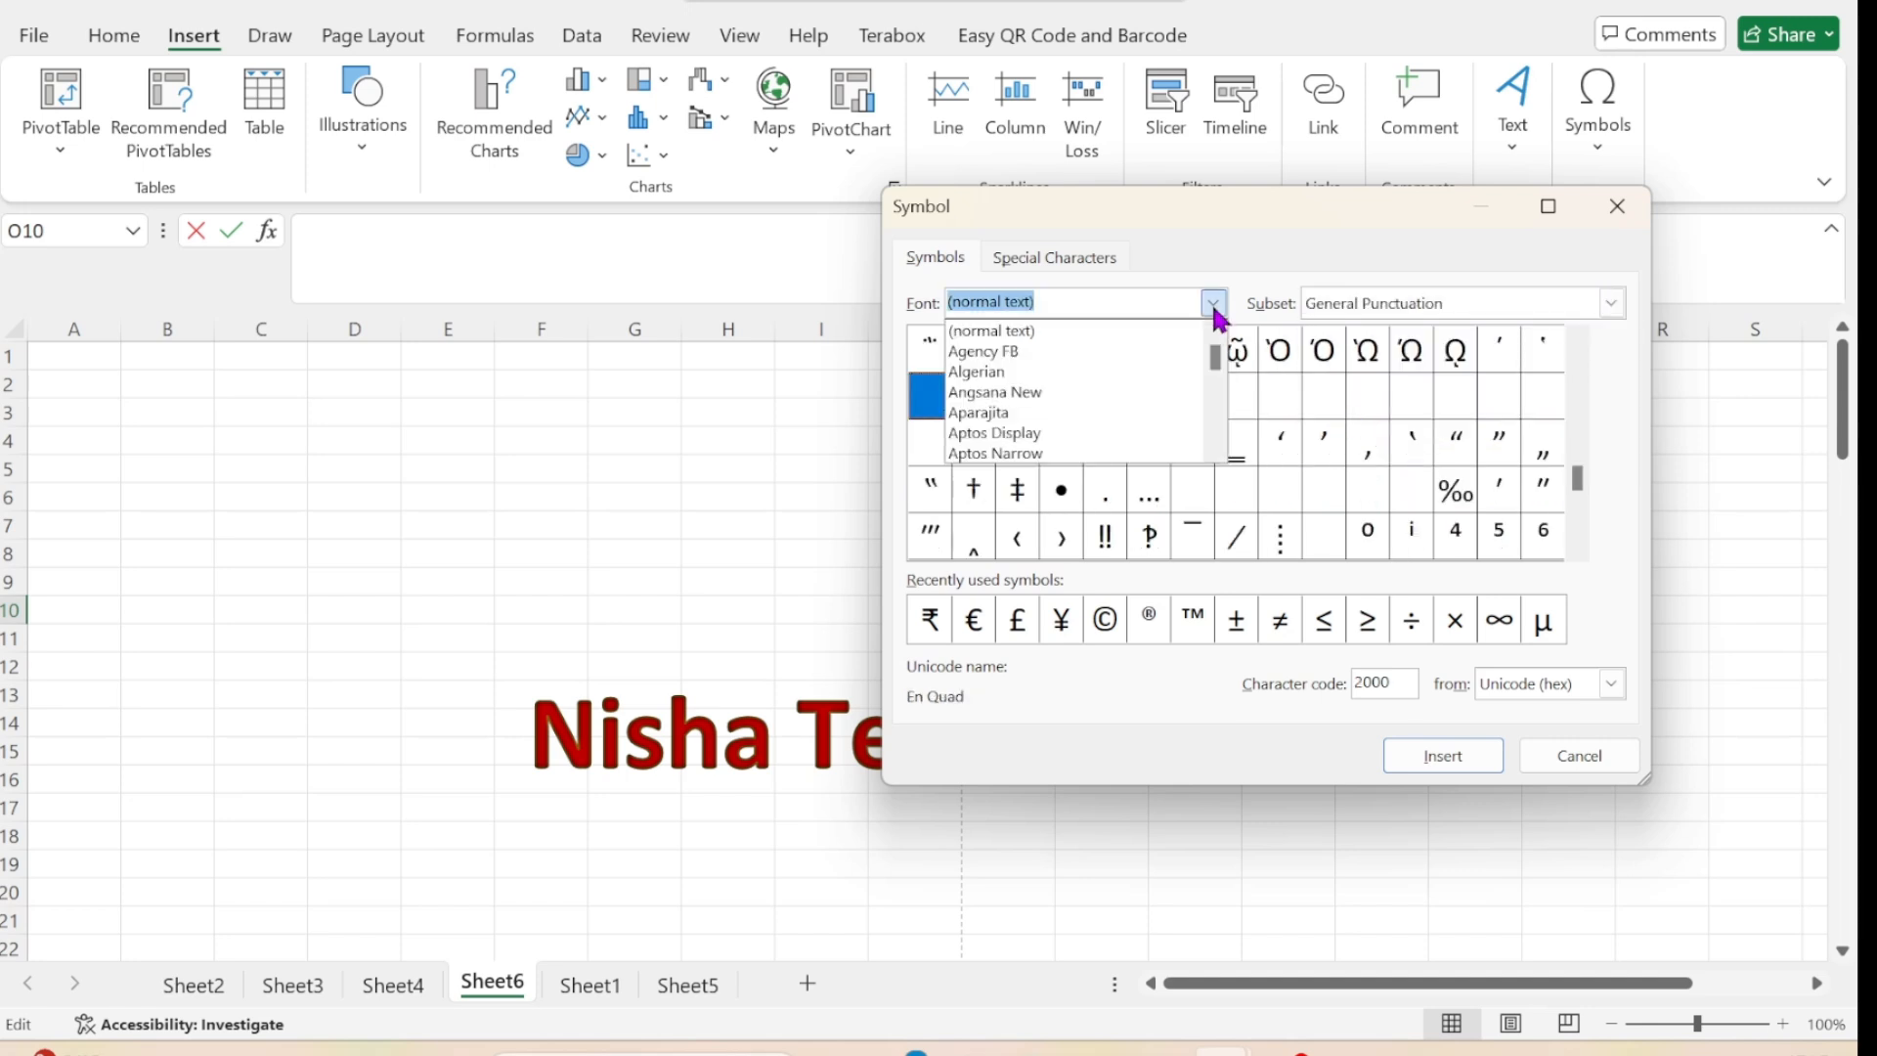
{"action": "left_click", "coordinate": [1043, 418]}
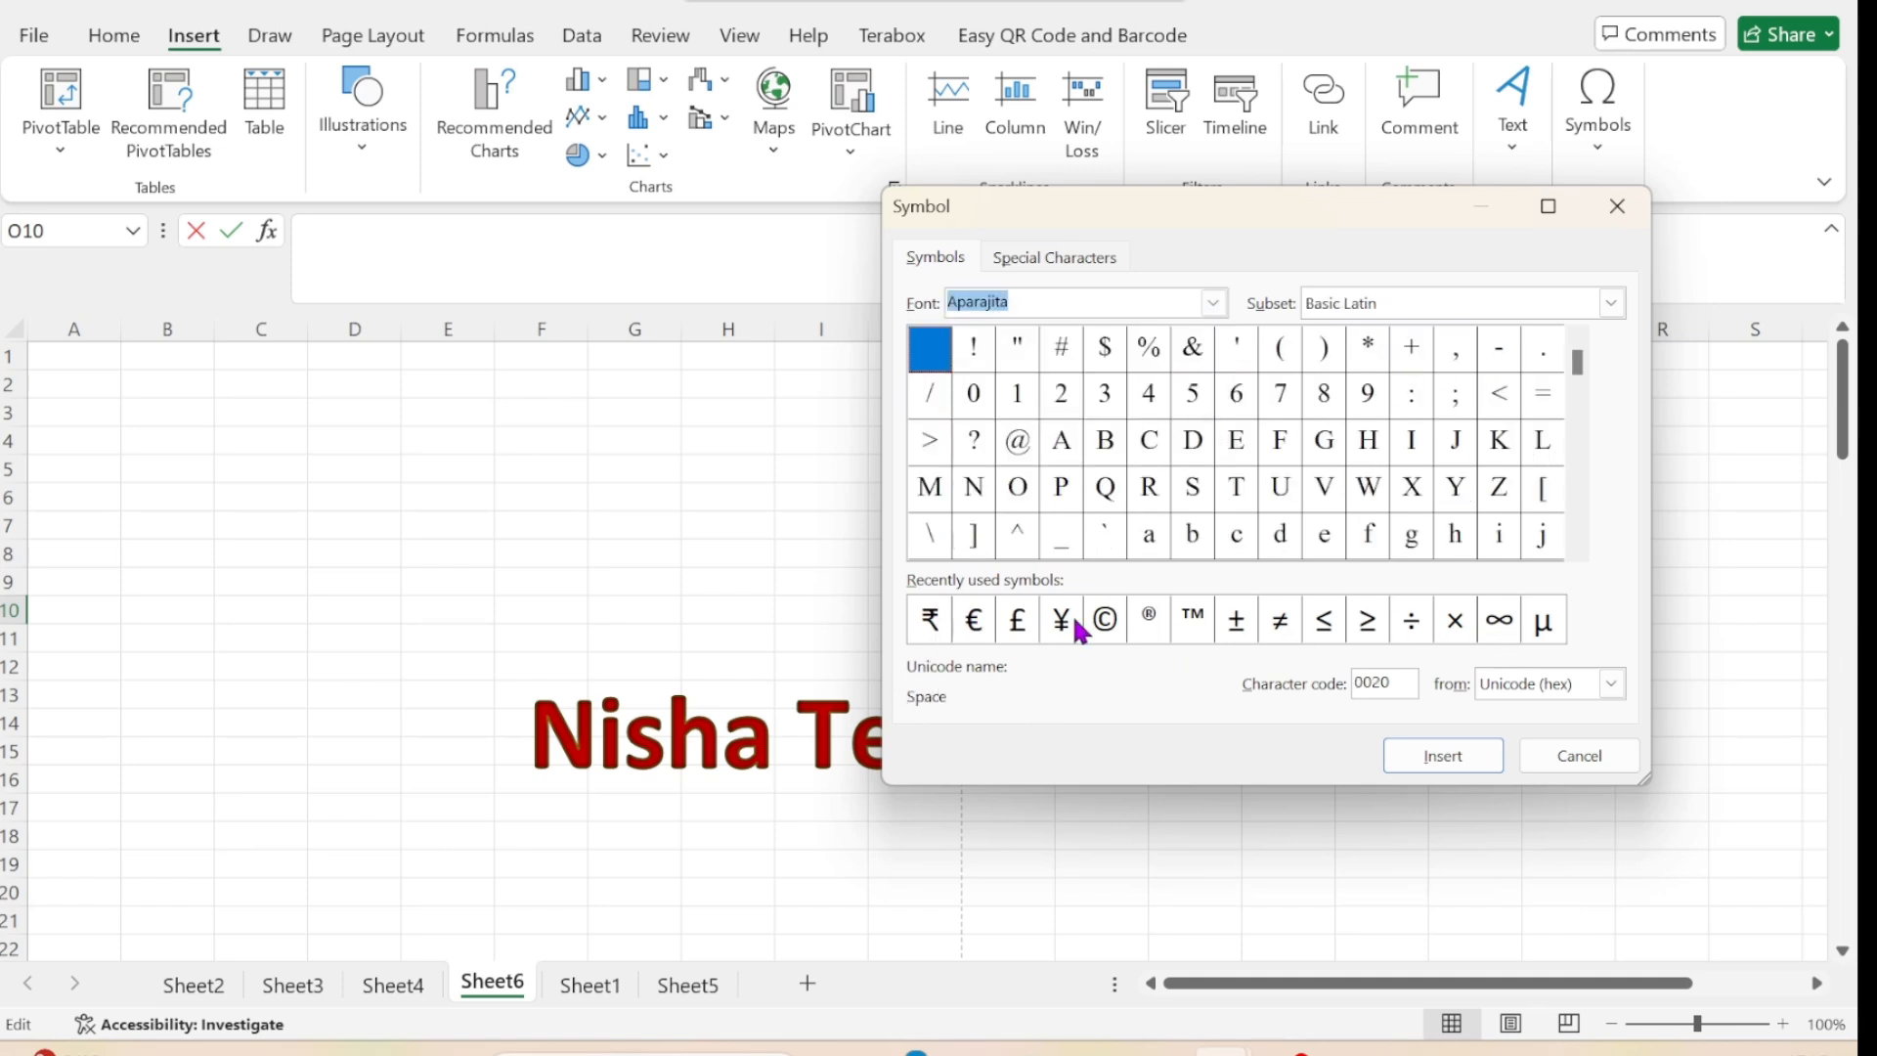
{"action": "left_click", "coordinate": [1105, 620]}
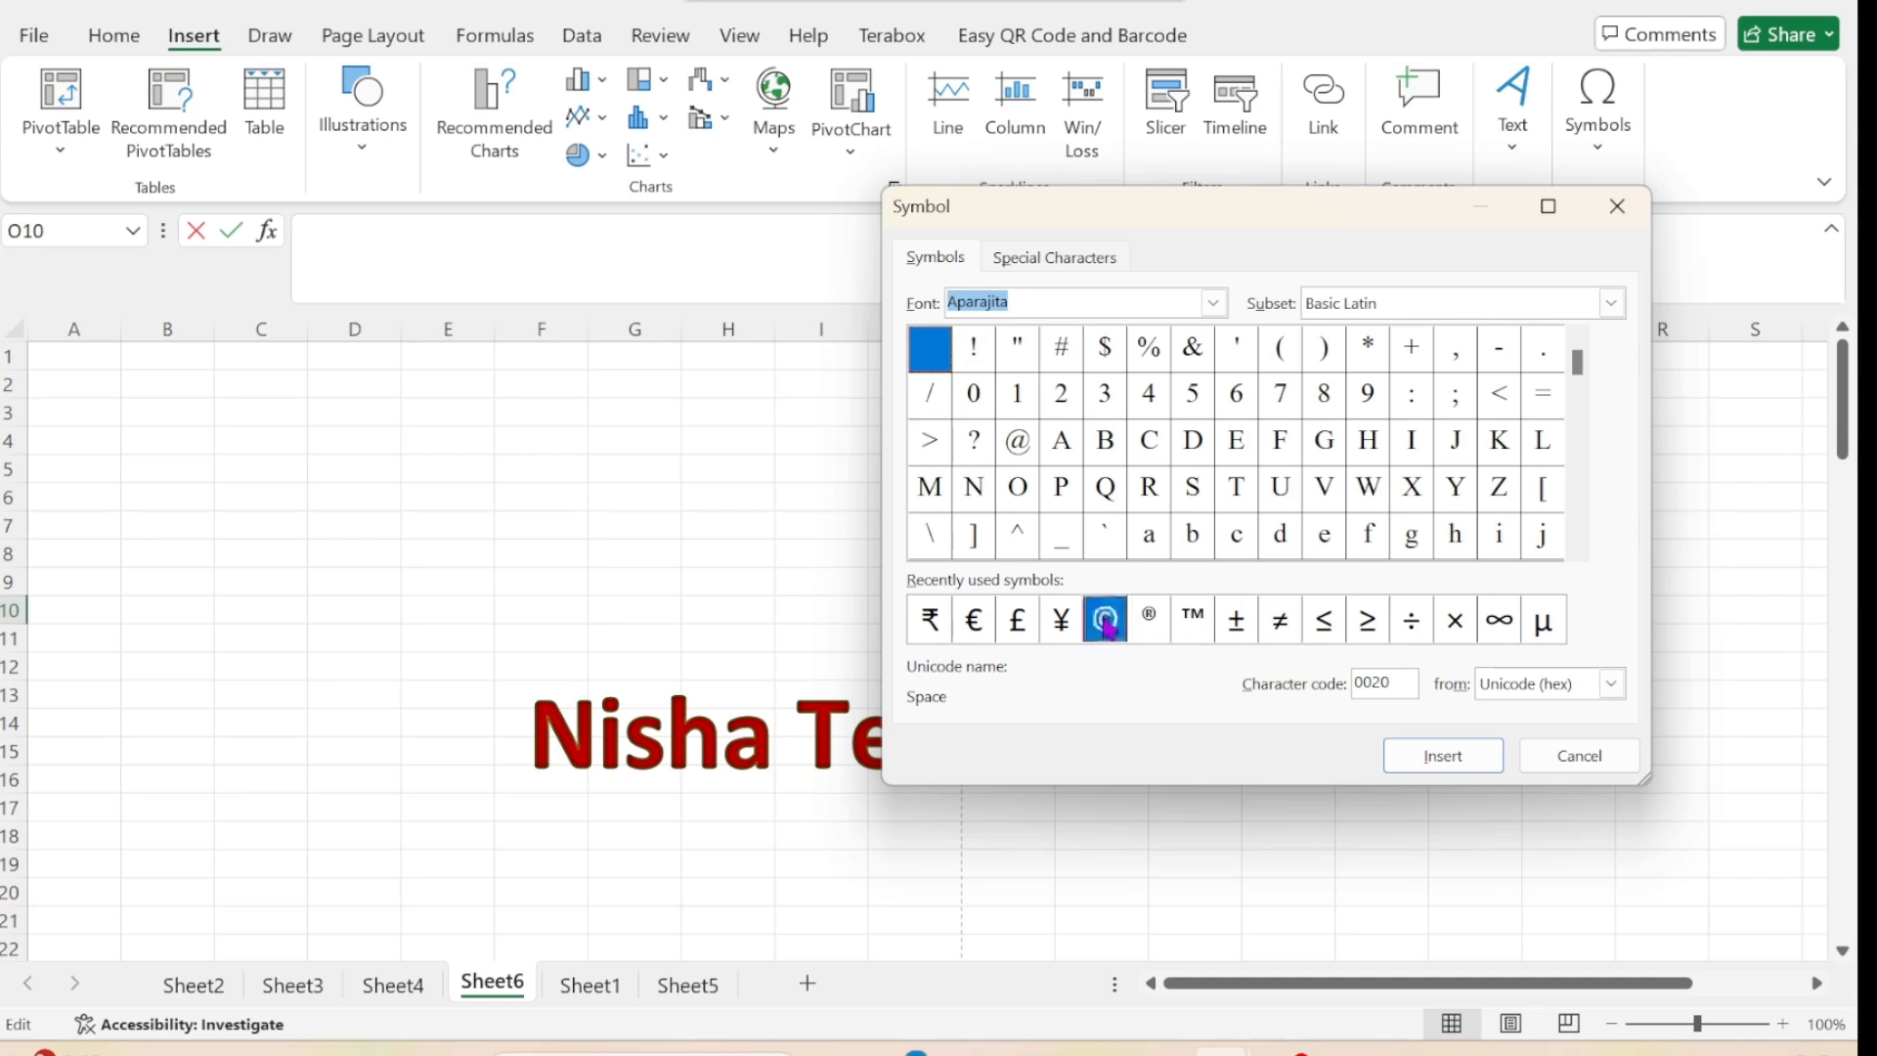
{"action": "left_click", "coordinate": [1481, 770]}
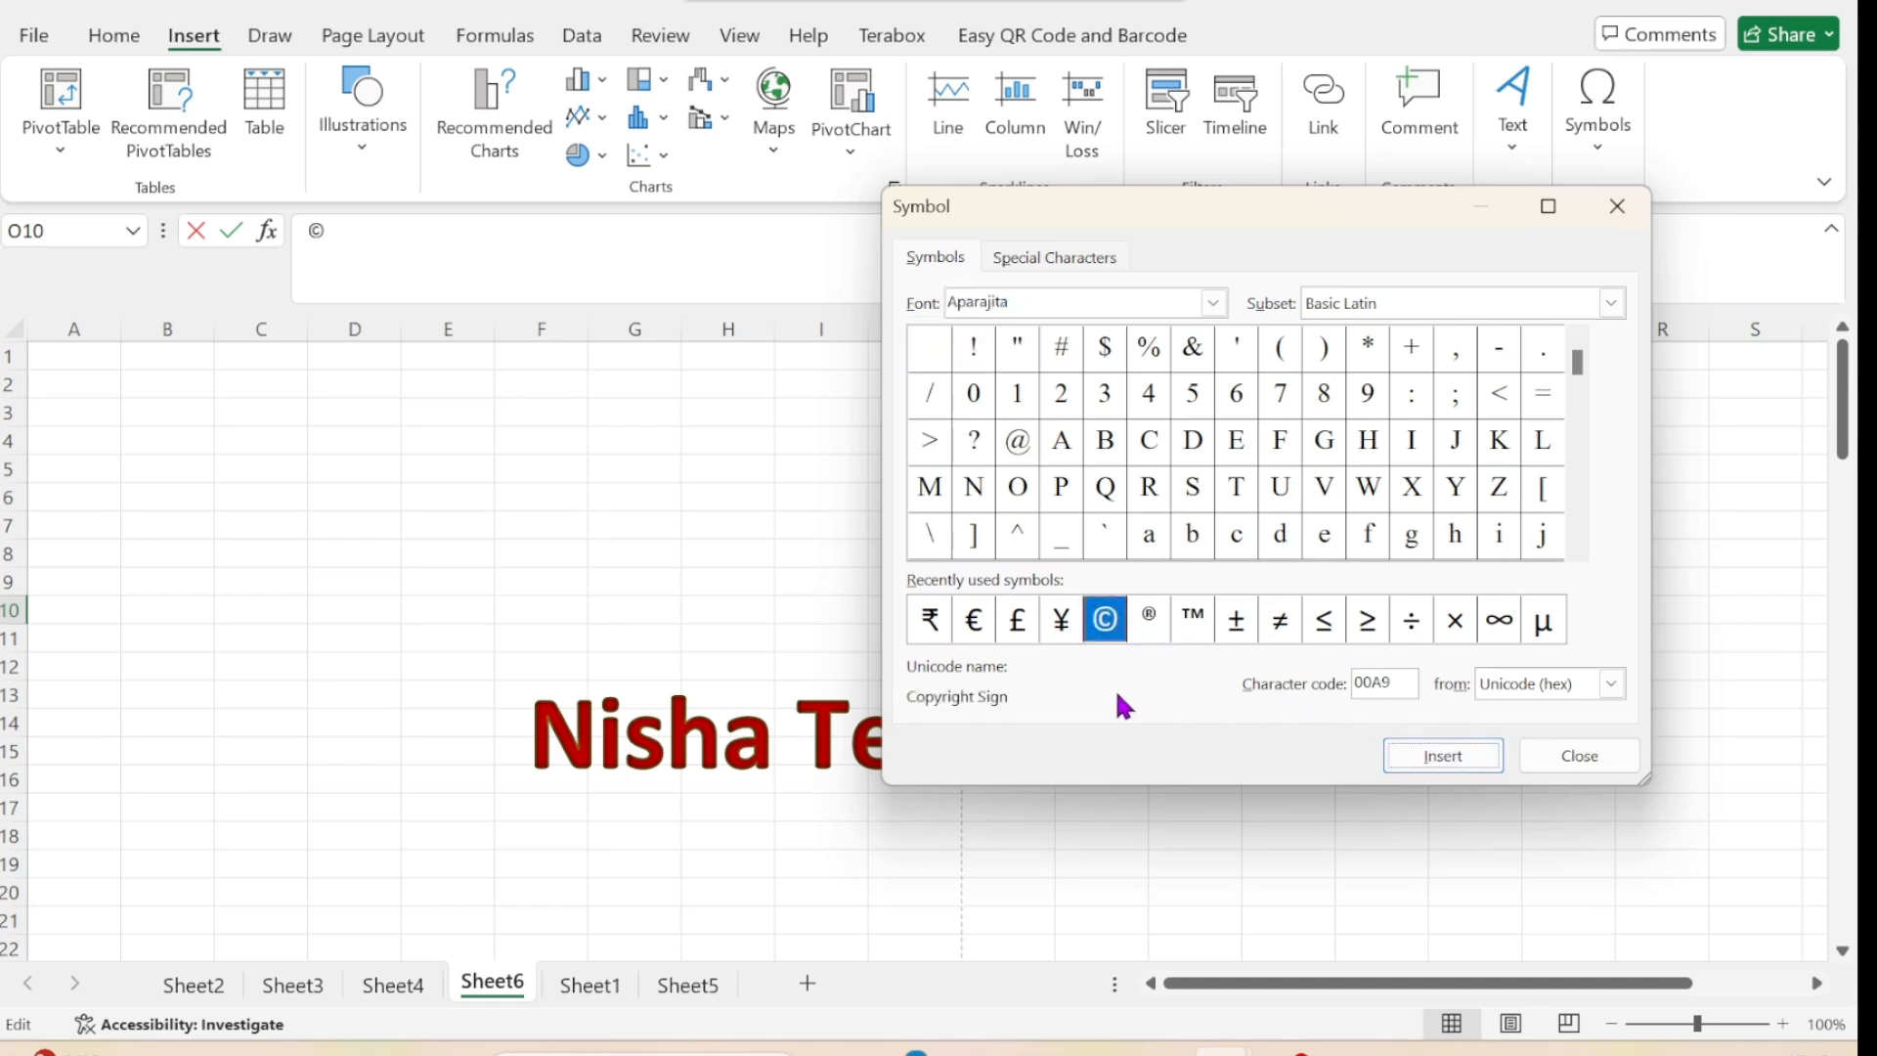
Insert the registered sign ® after the copyright sign in cell O10, close the Symbol dialog and commit the cell entry.
{"action": "left_click", "coordinate": [1145, 621]}
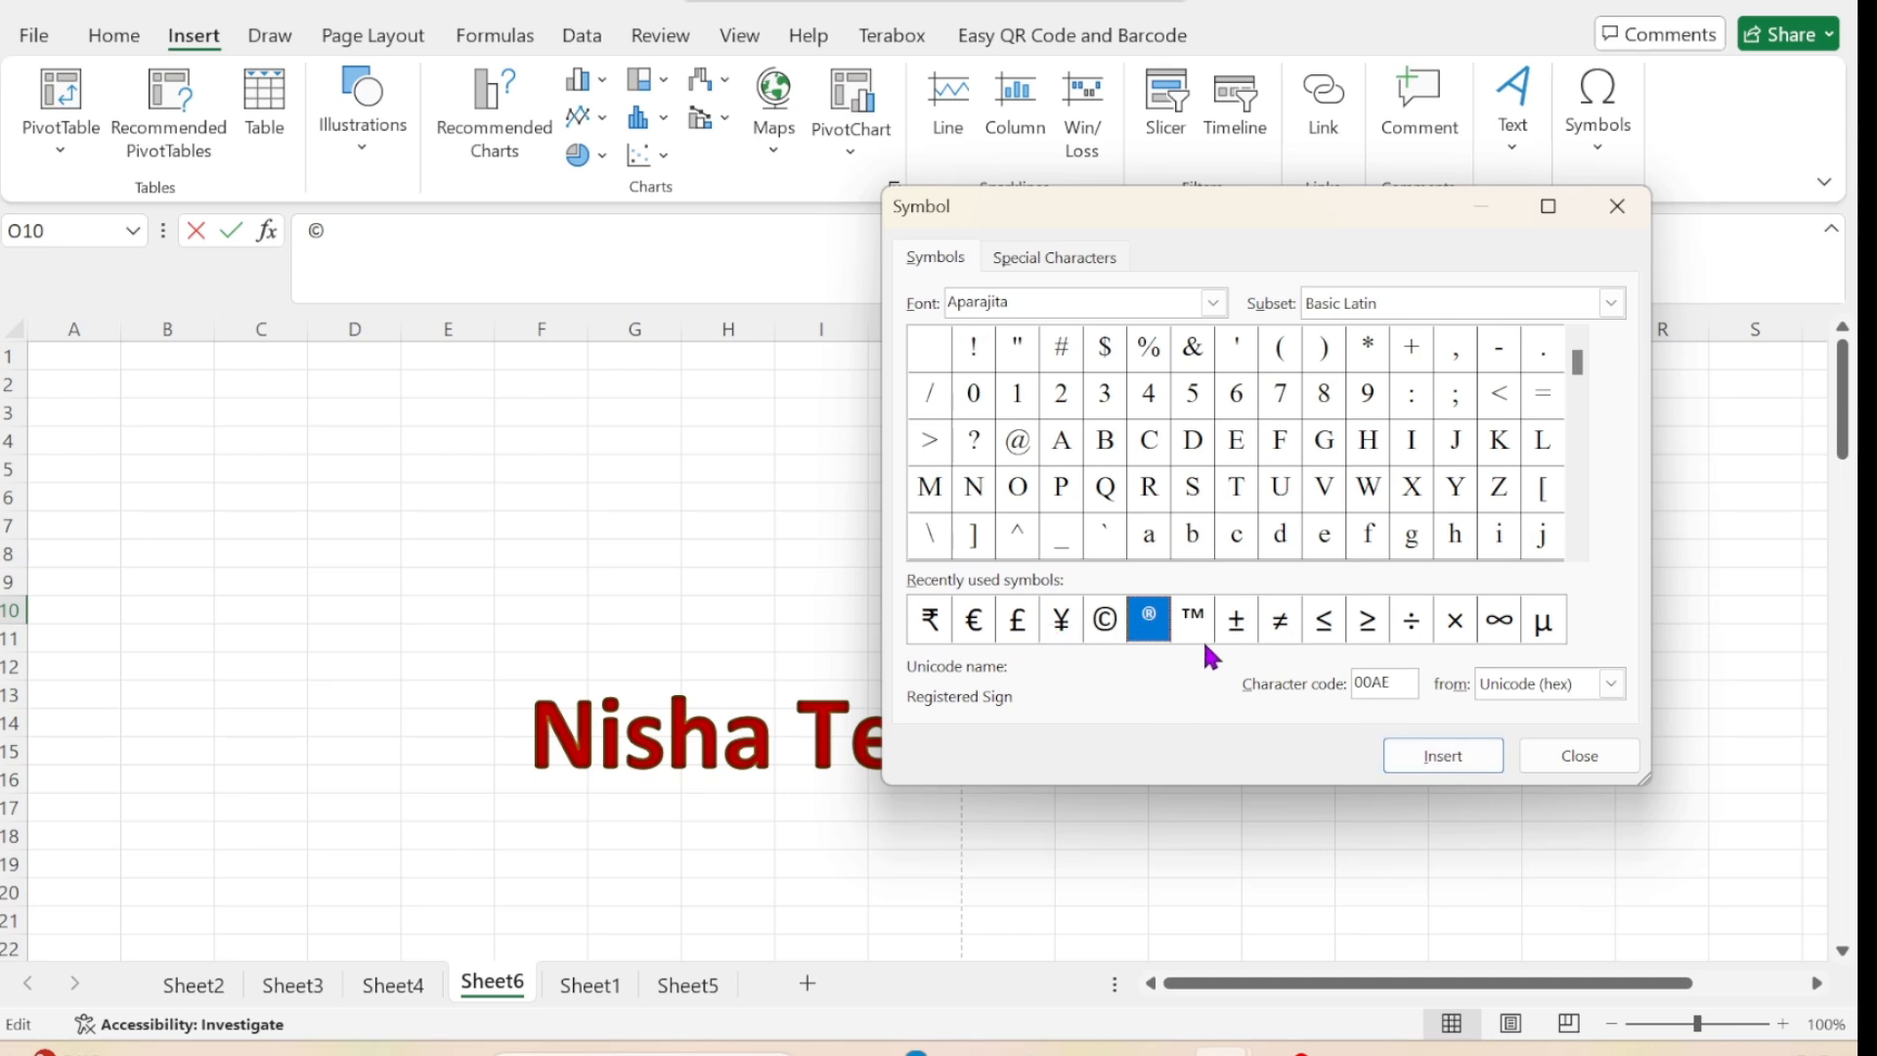
{"action": "left_click", "coordinate": [1430, 755]}
{"action": "left_click", "coordinate": [1611, 217]}
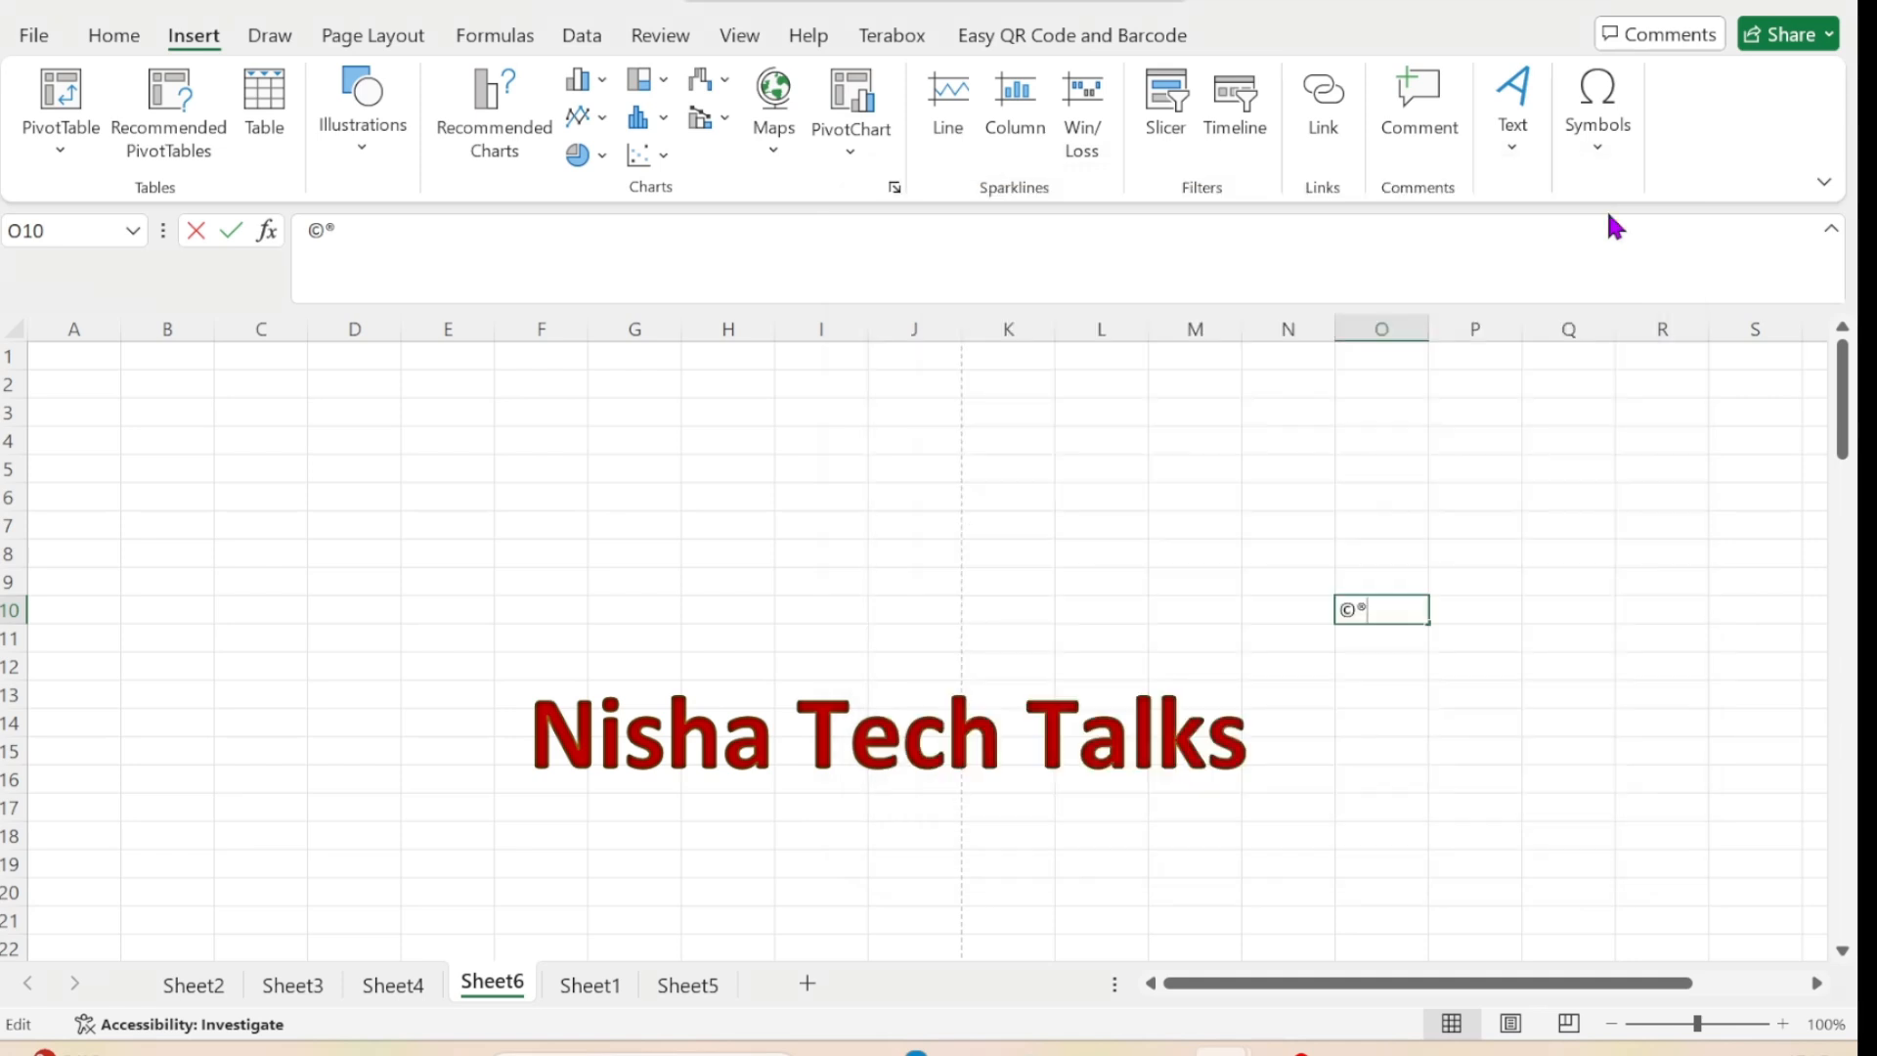
{"action": "left_click", "coordinate": [1390, 671]}
{"action": "left_click", "coordinate": [1368, 615]}
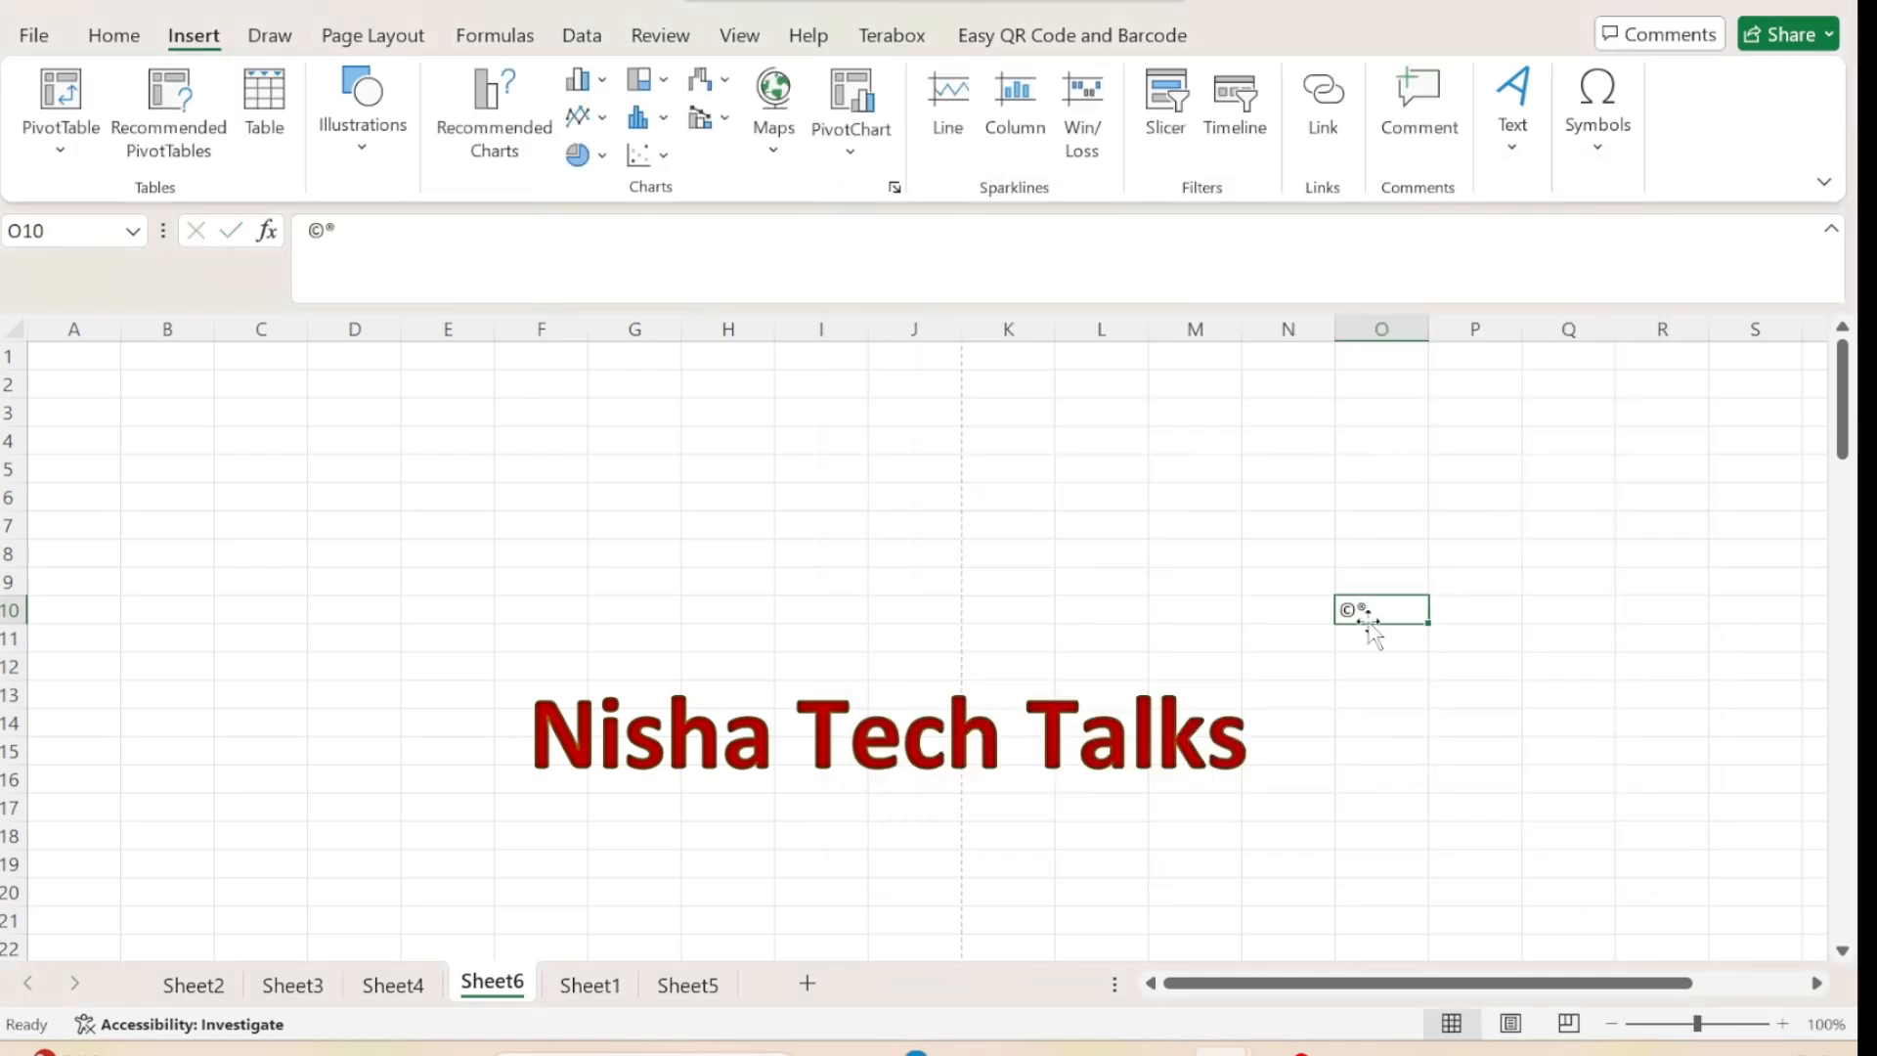